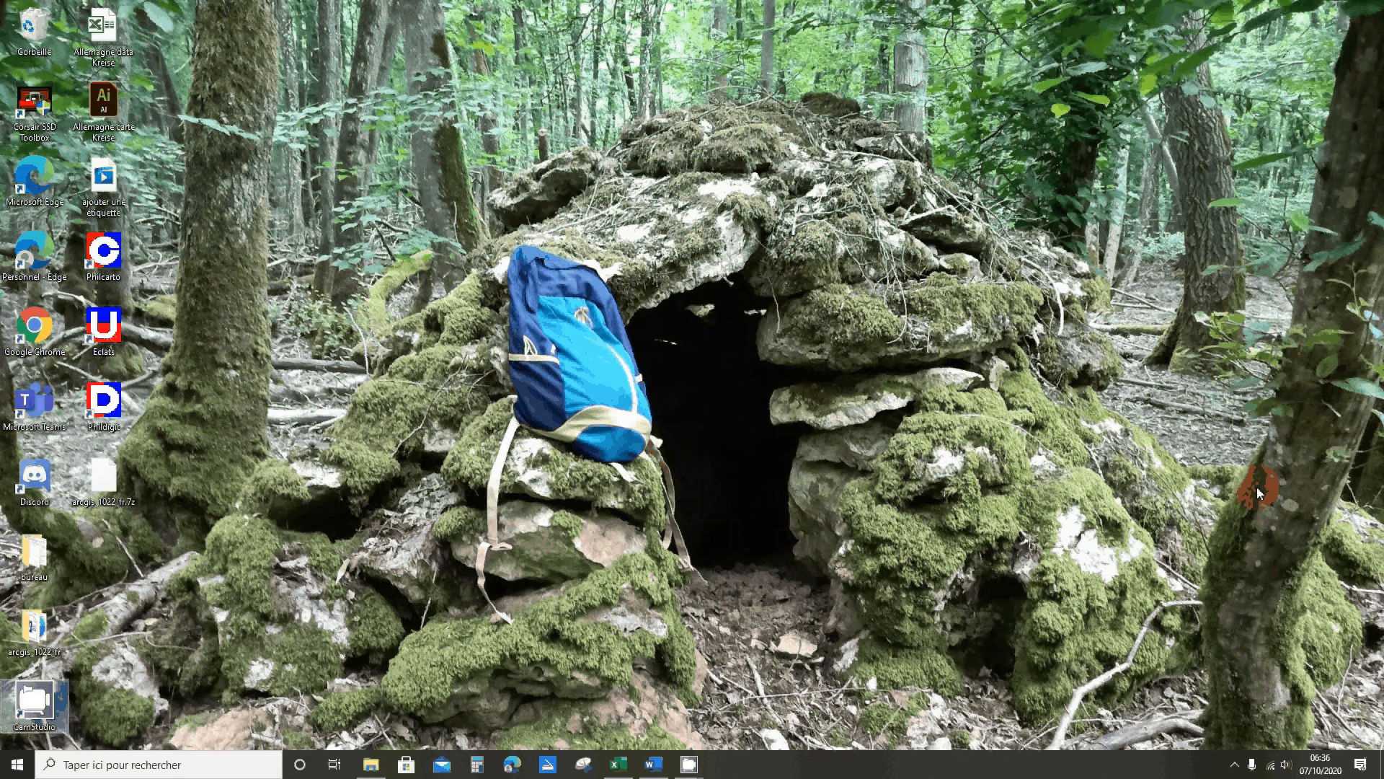
Open the France data départements spreadsheet from the TD 2 folder and maximize its window
key("alt+Tab")
left_click(600, 232)
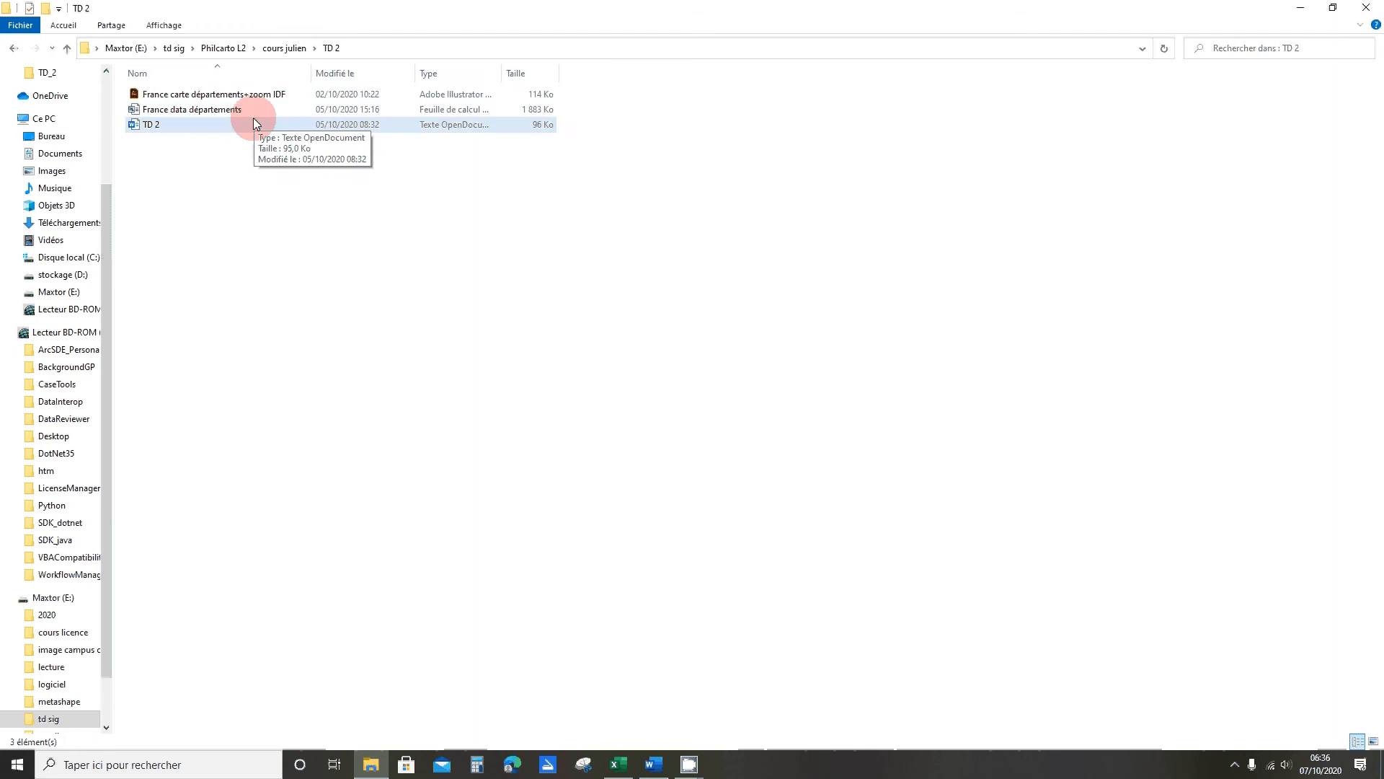
double_click(199, 110)
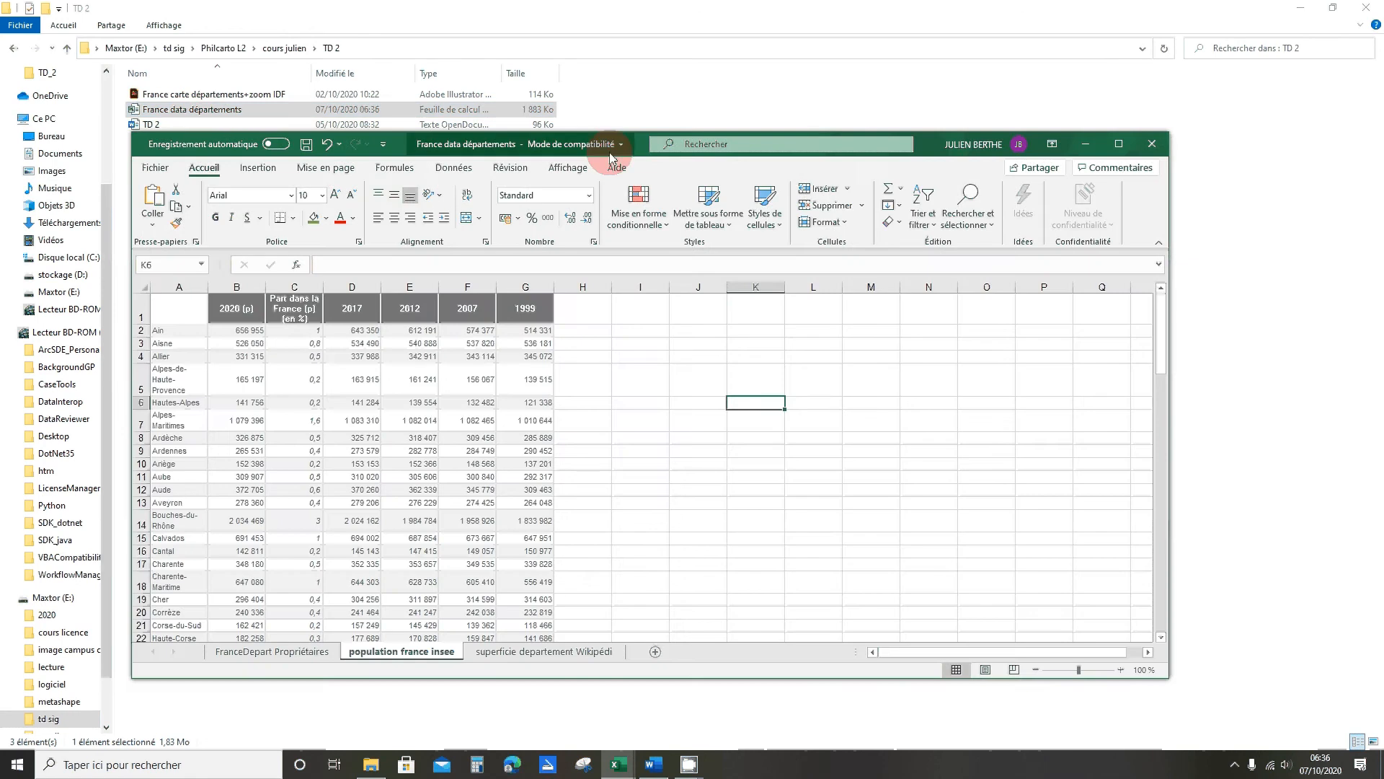
double_click(644, 147)
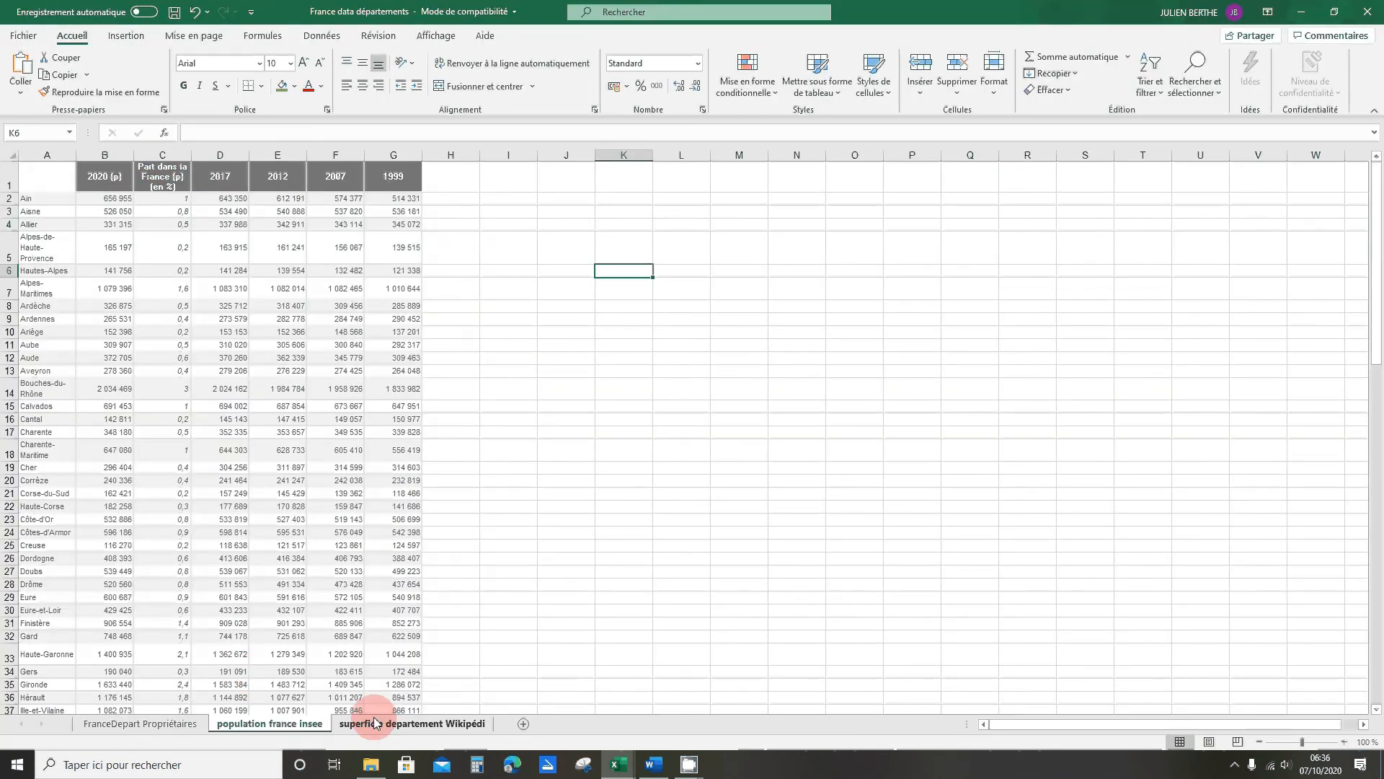
Go to the FranceDepart Propriétaires sheet and examine its code, nom and superficie en km2 columns
left_click(369, 723)
left_click(288, 724)
left_click(155, 724)
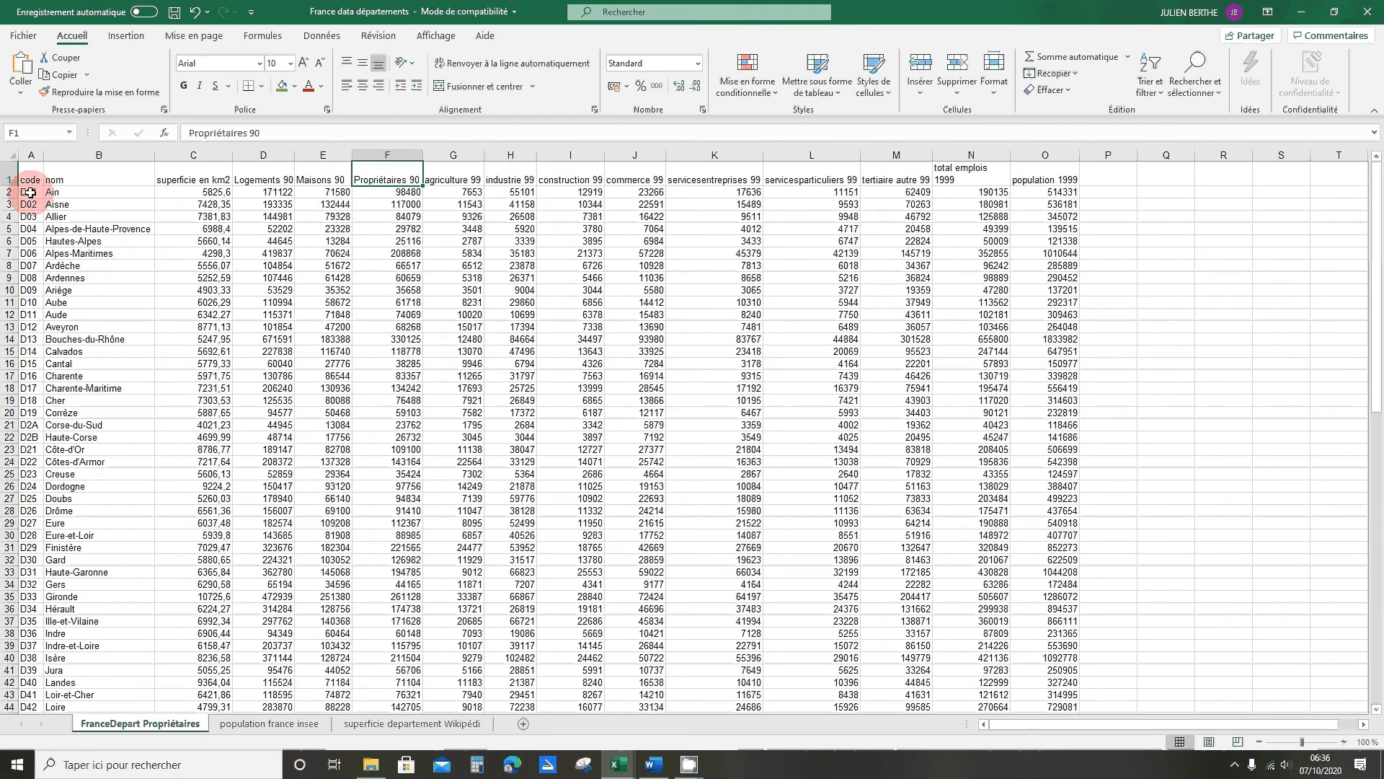
left_click(31, 149)
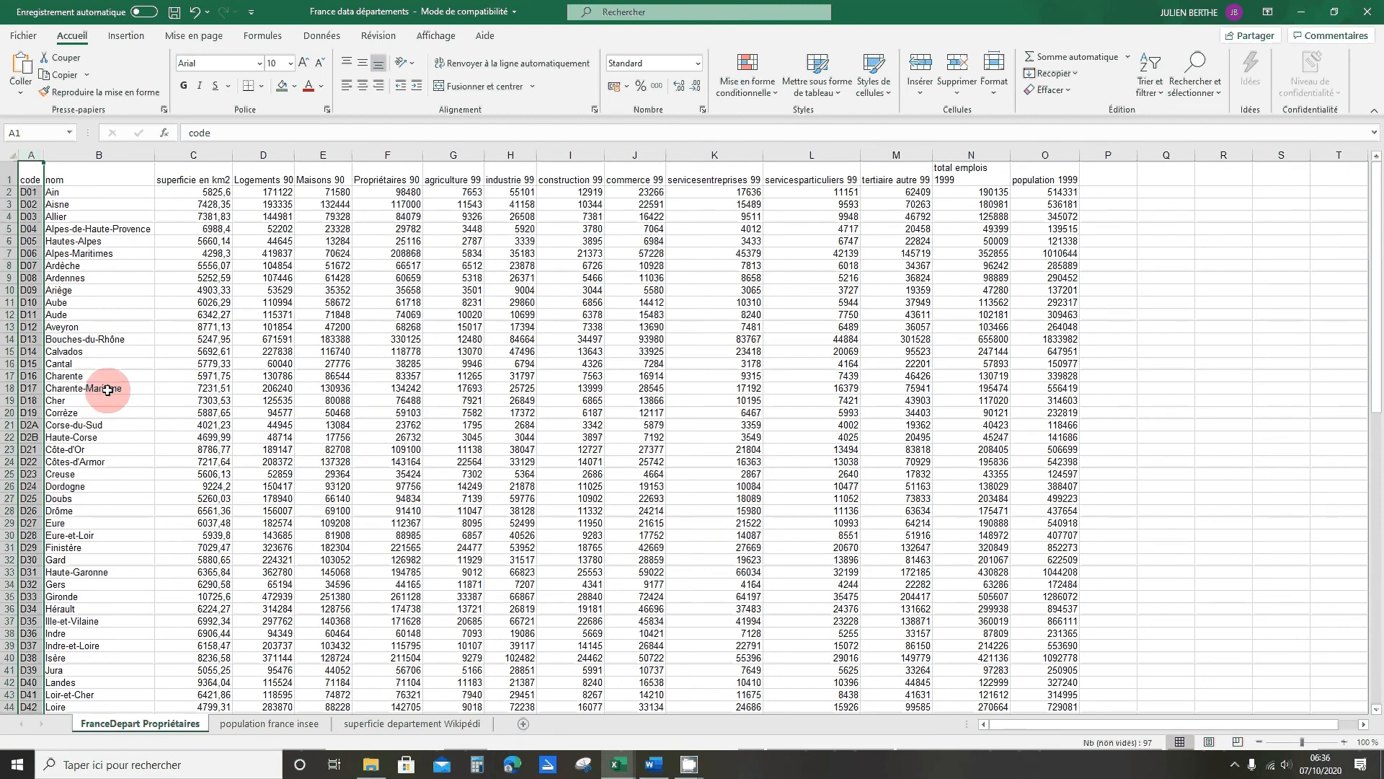
left_click(101, 158)
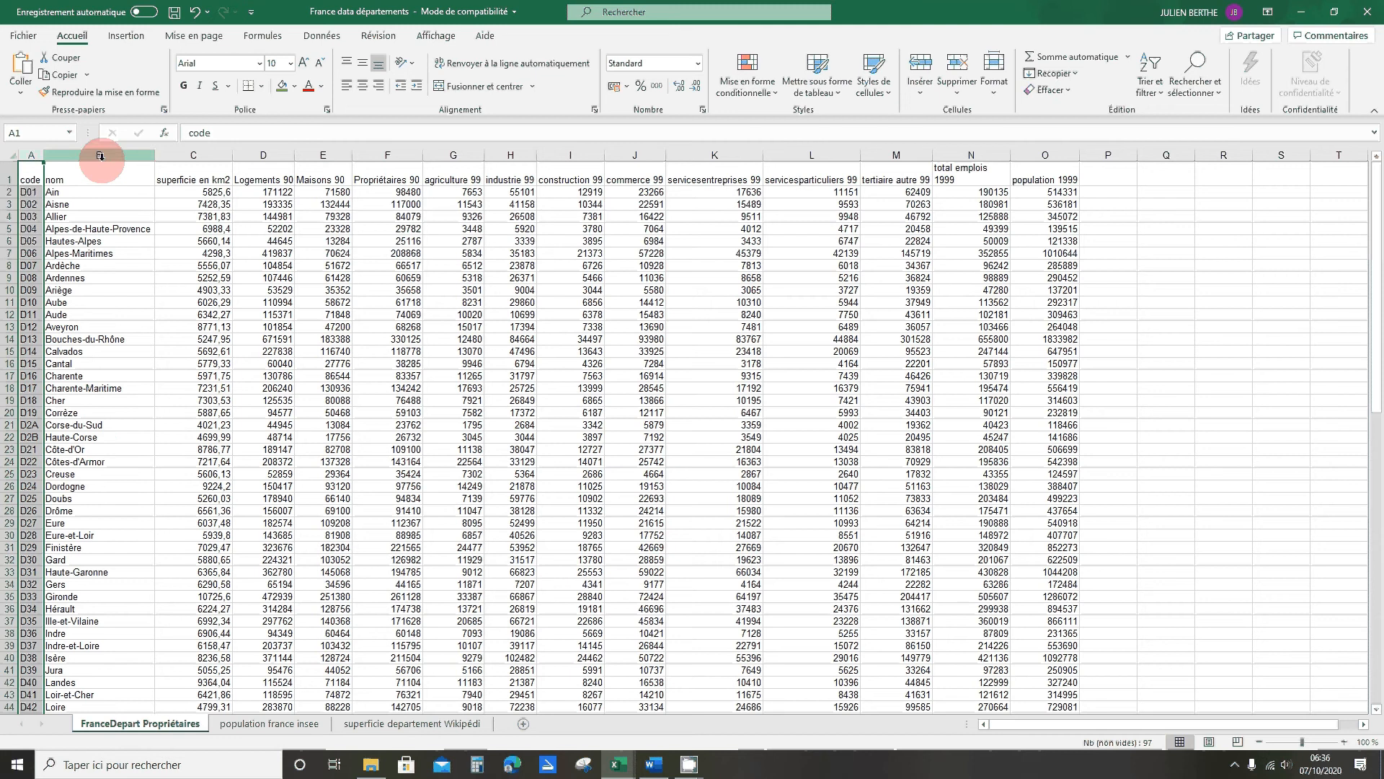
left_click(110, 156)
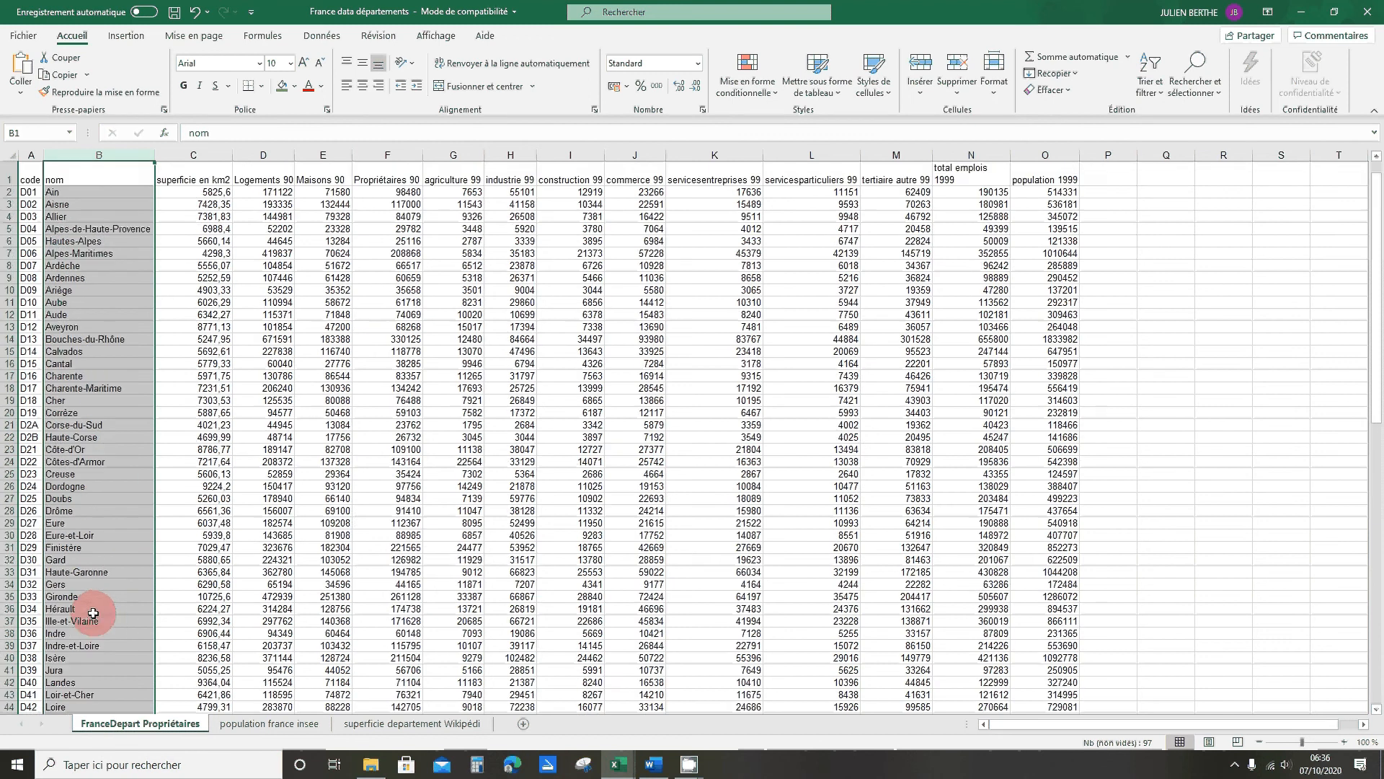
left_click(191, 154)
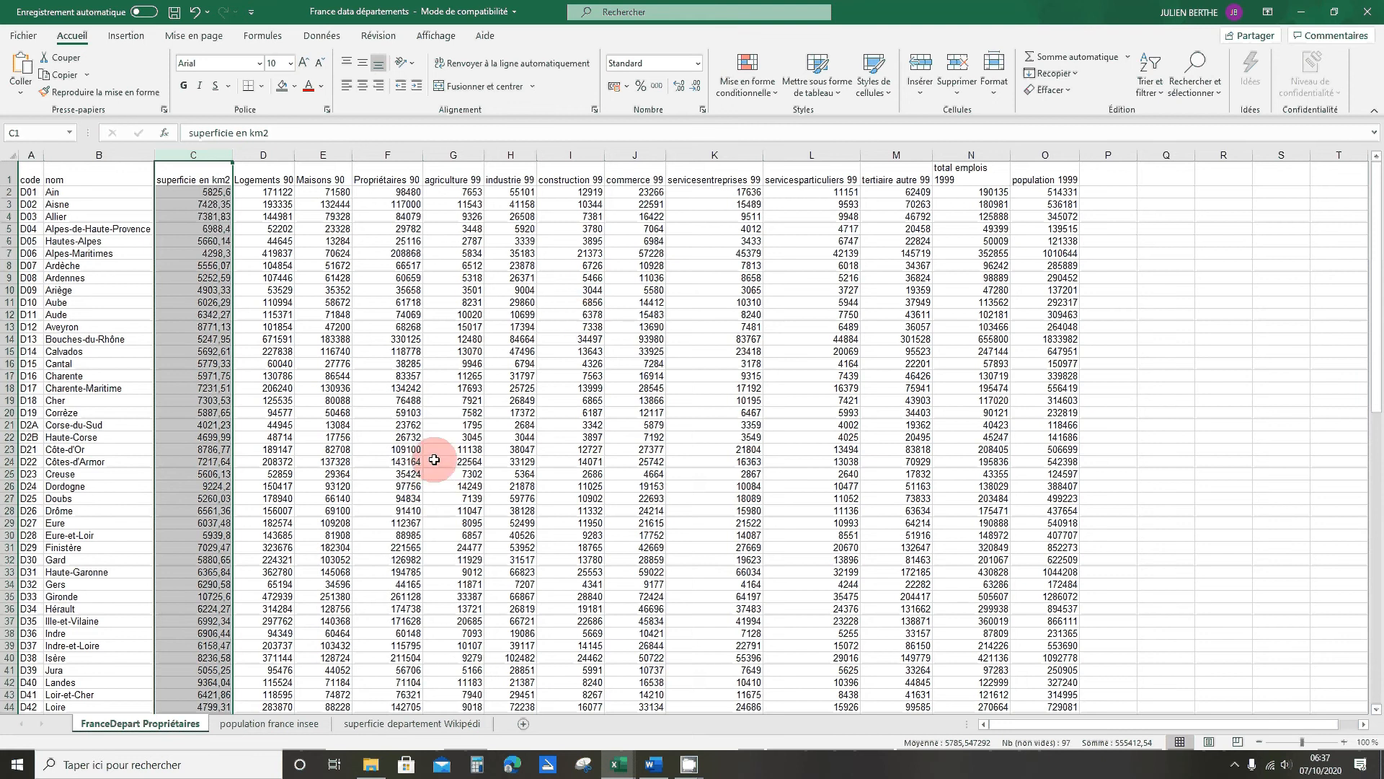
Look through the superficie departement Wikipédi sheet, then return to the FranceDepart Propriétaires sheet
left_click(404, 723)
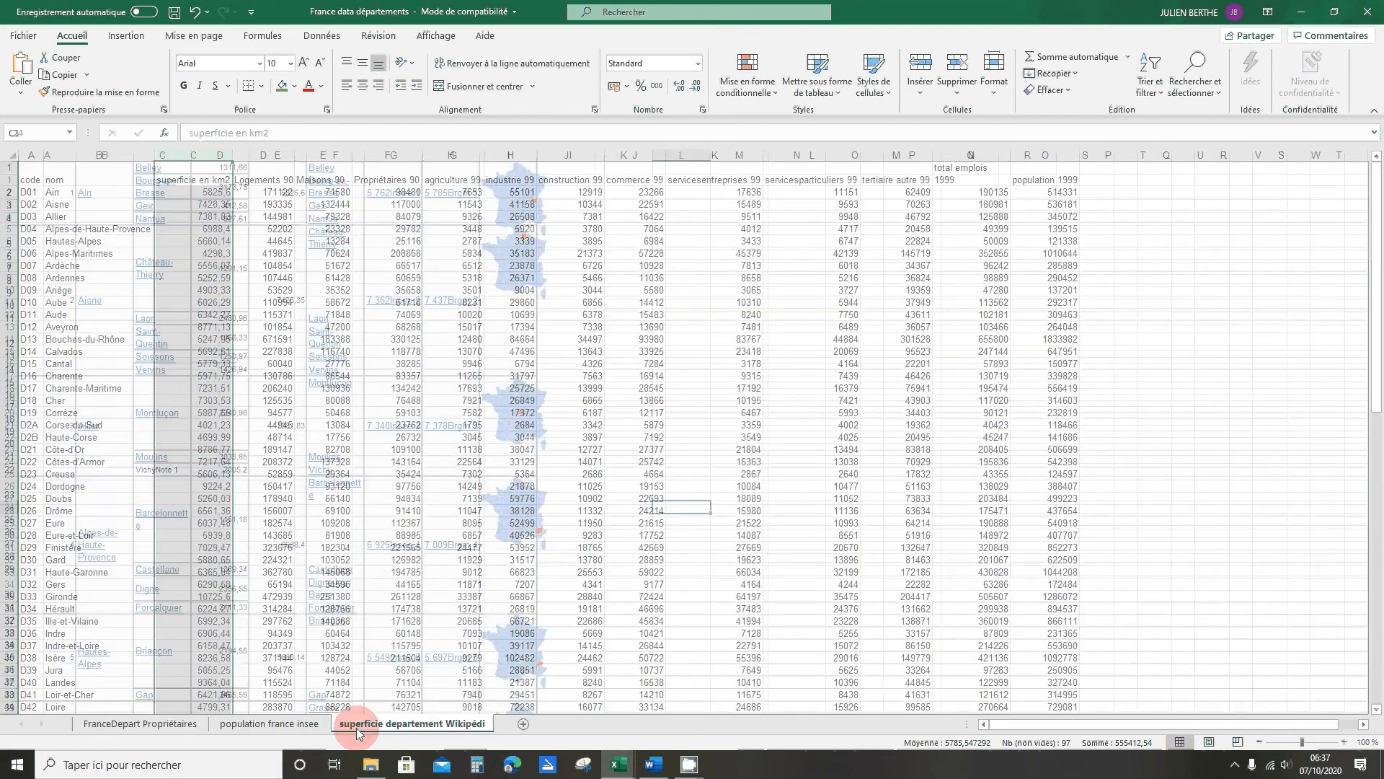
scroll(225, 615, "down", 20)
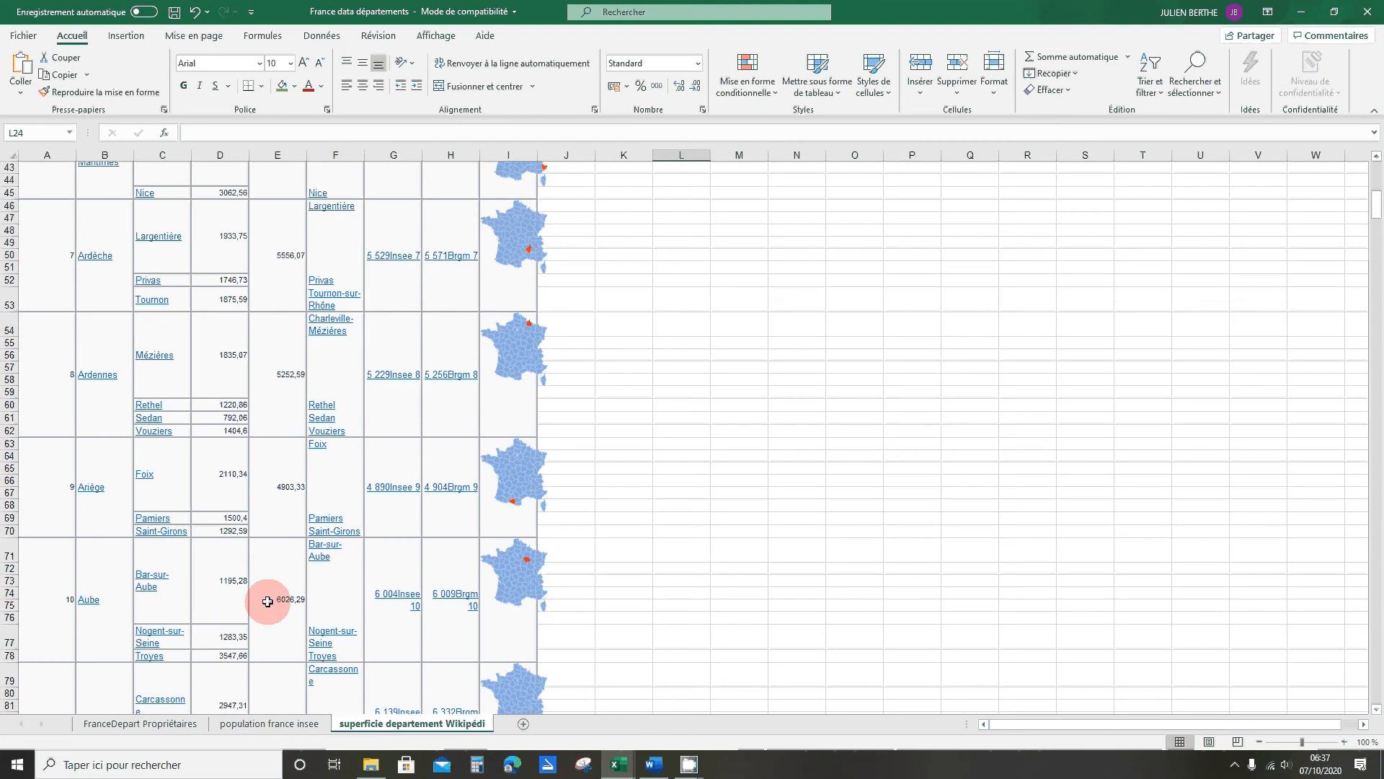
scroll(267, 602, "up", 20)
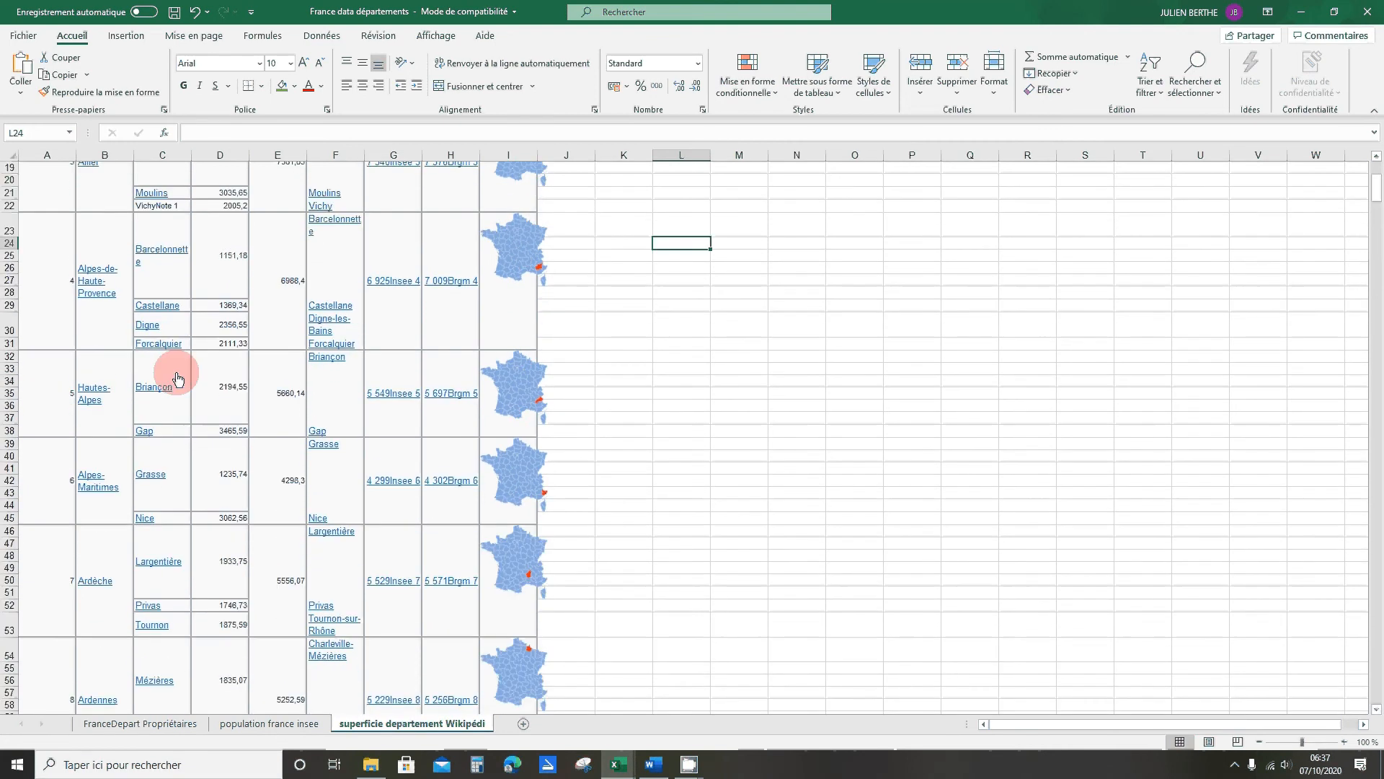
left_click(268, 723)
left_click(133, 723)
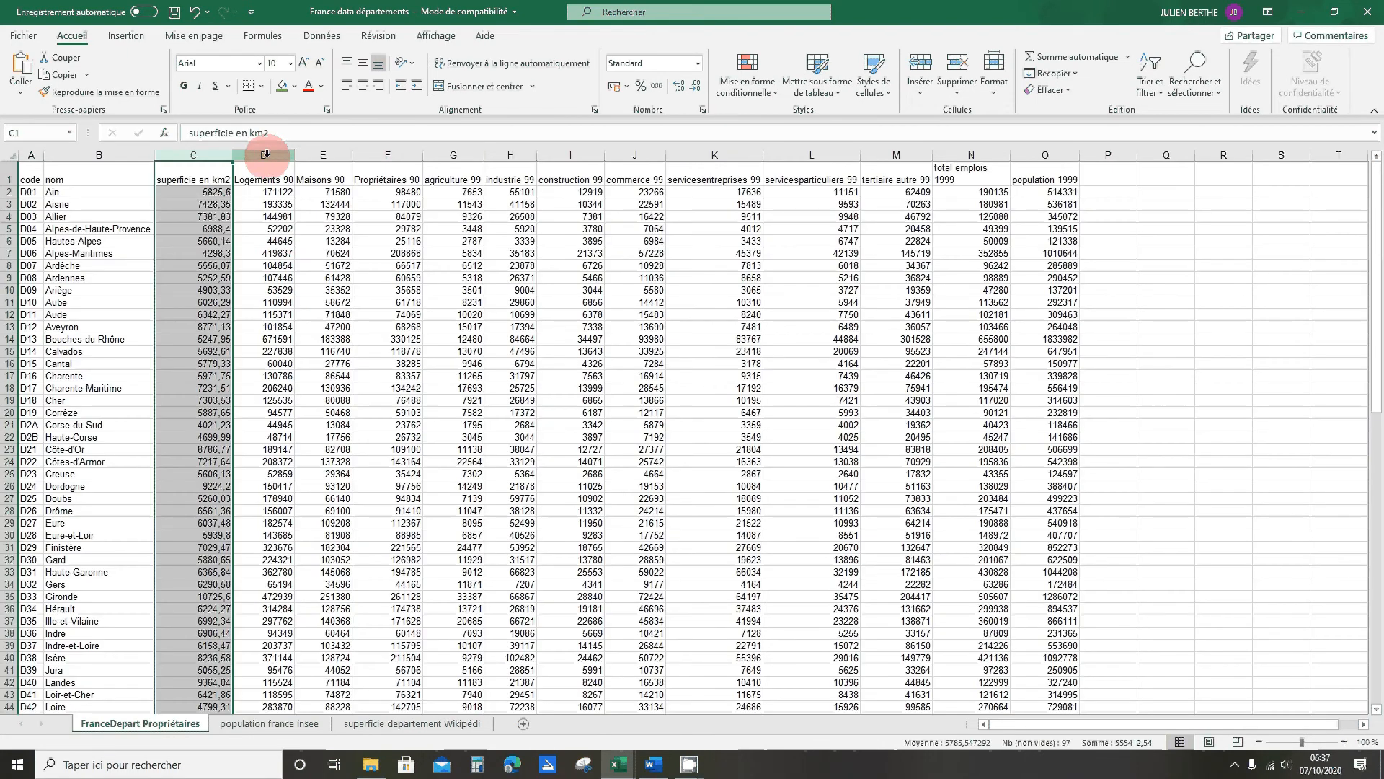
Examine the housing, employment and population columns, from Logements 90 through population 1999
left_click_drag(248, 151, 893, 140)
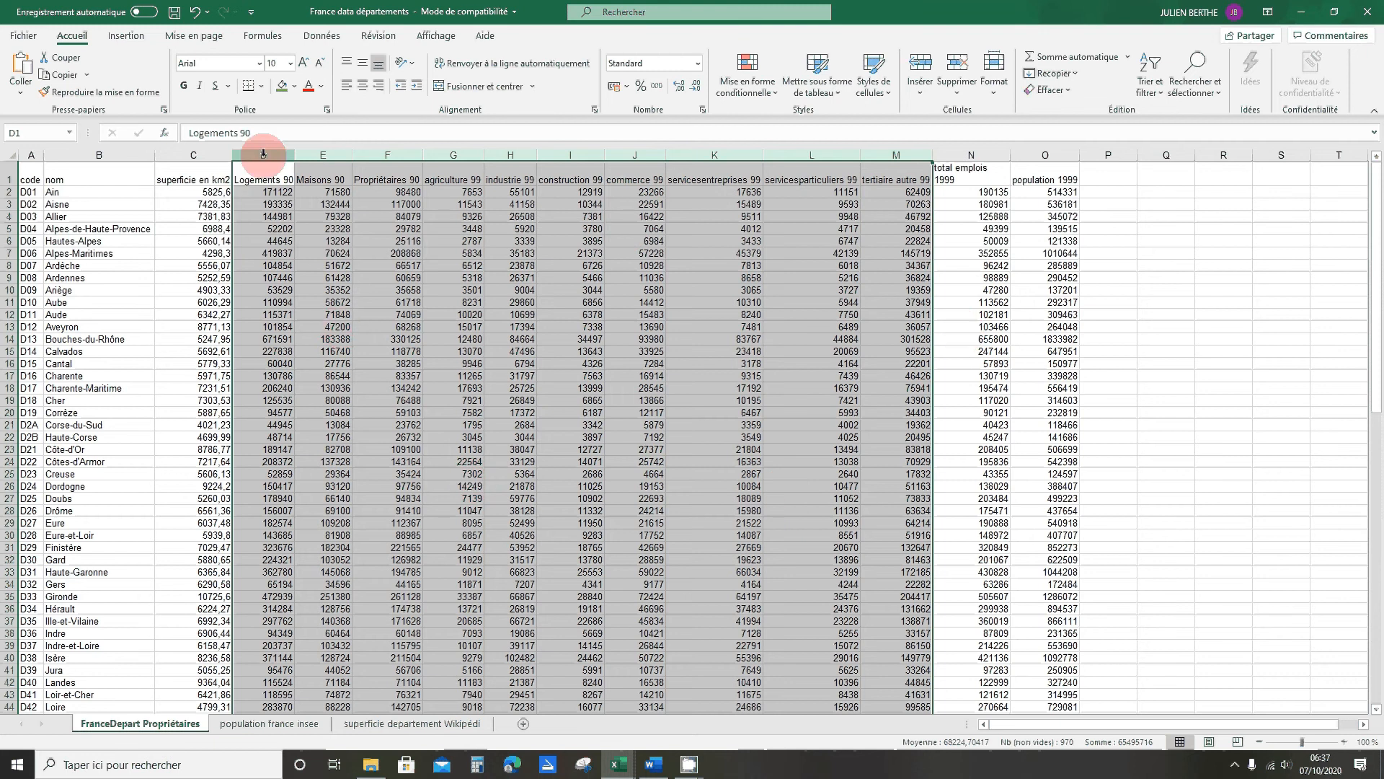
left_click_drag(263, 153, 899, 132)
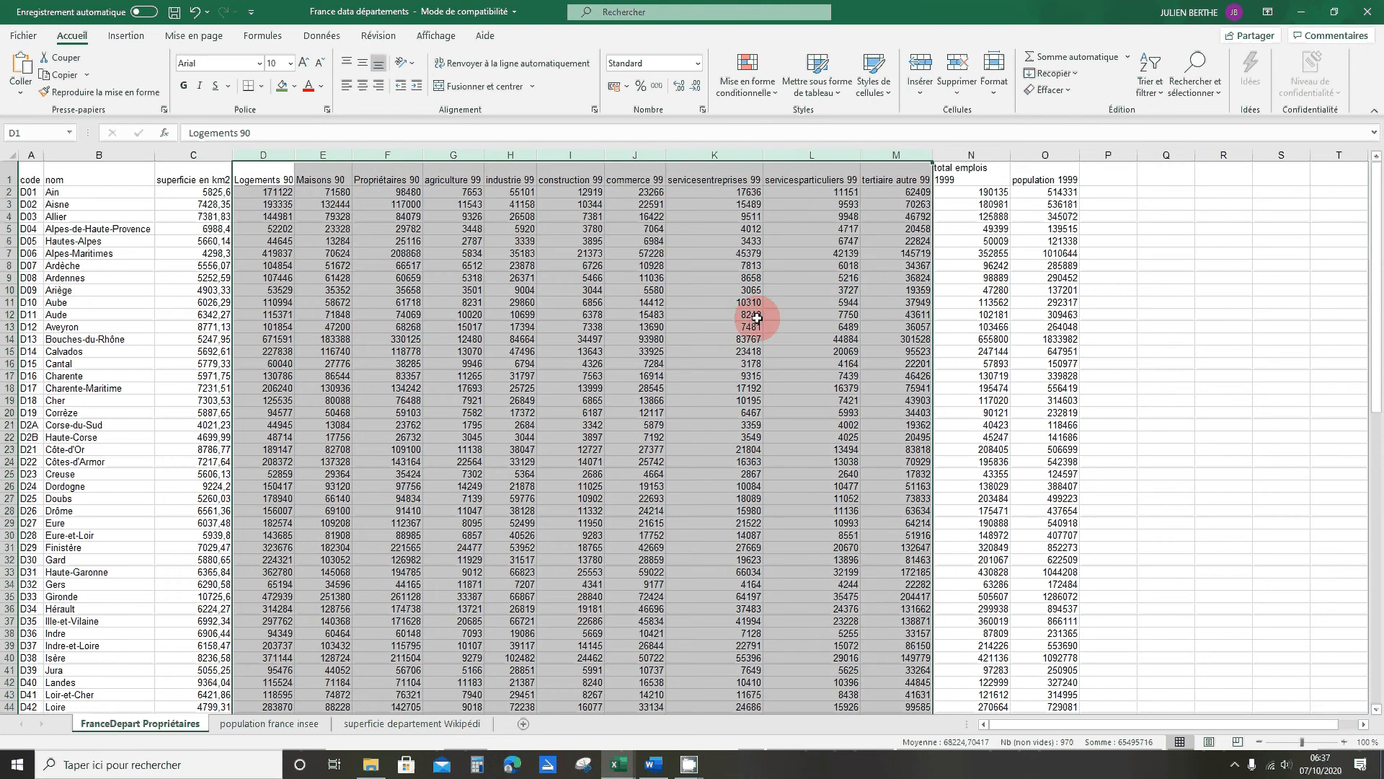
left_click(267, 154)
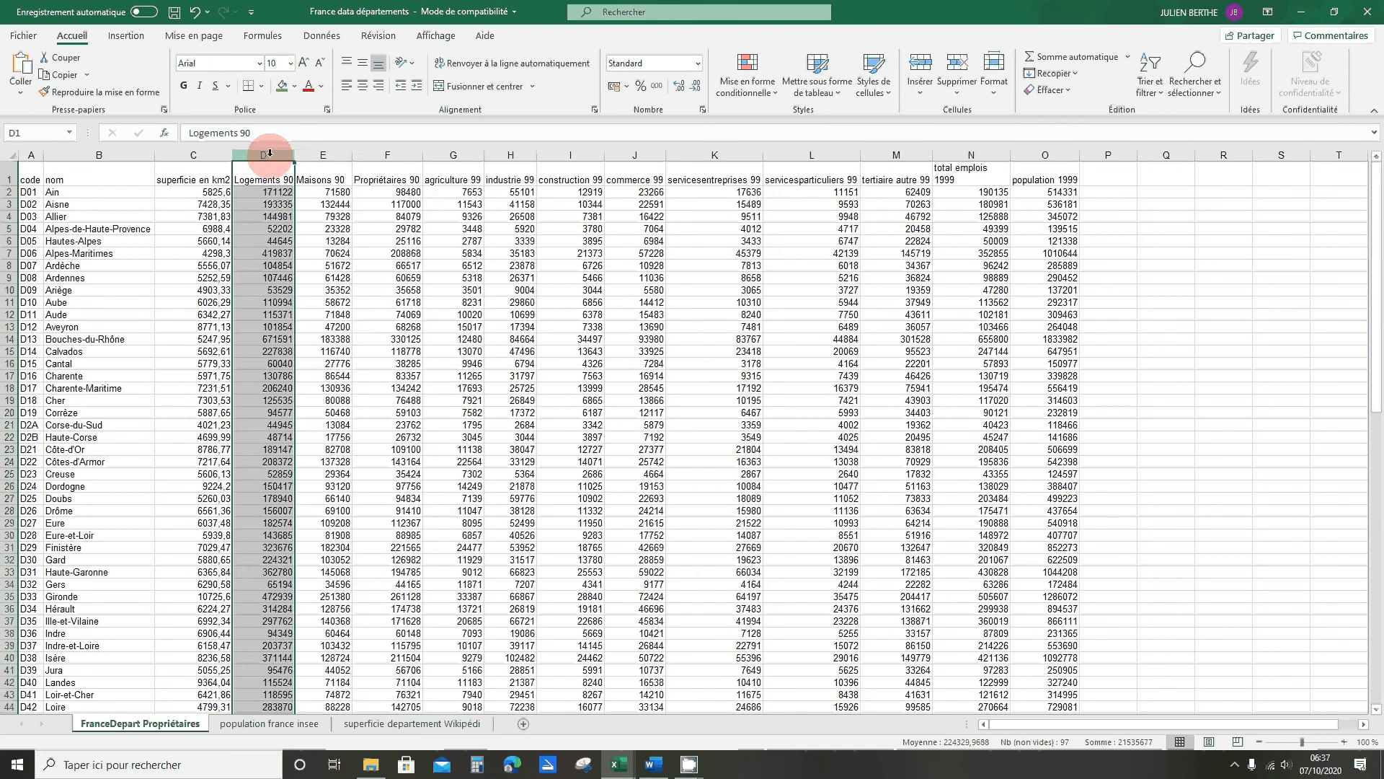
left_click(323, 153)
left_click(385, 155)
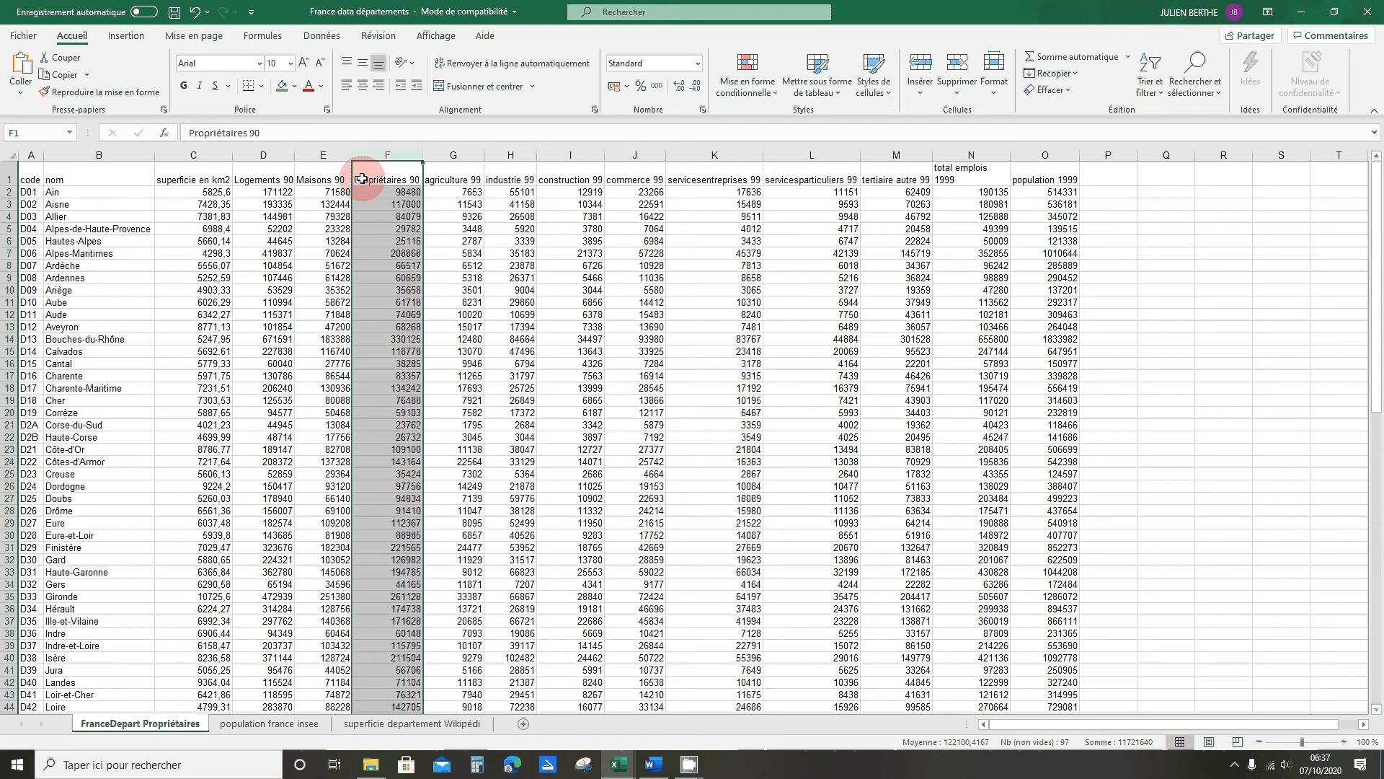
left_click_drag(454, 155, 896, 153)
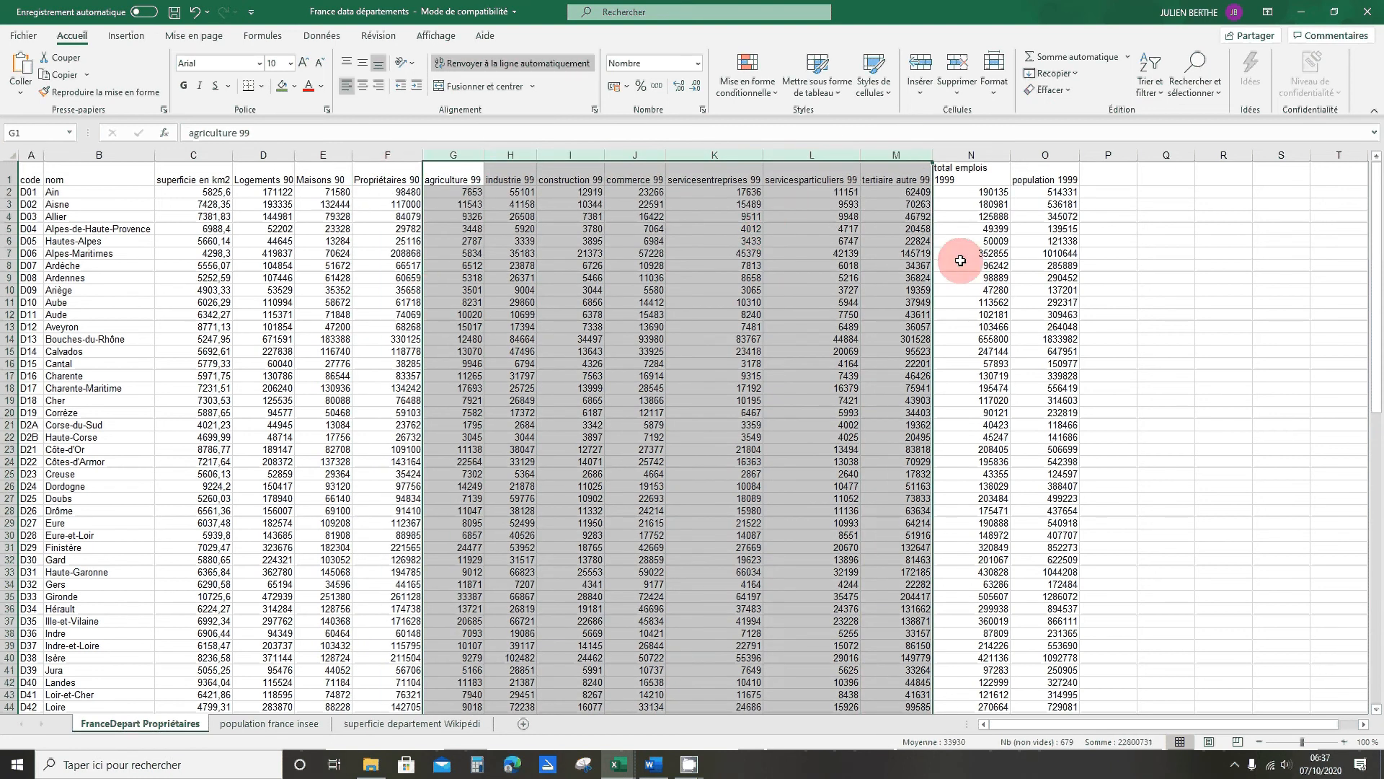
left_click(1047, 153)
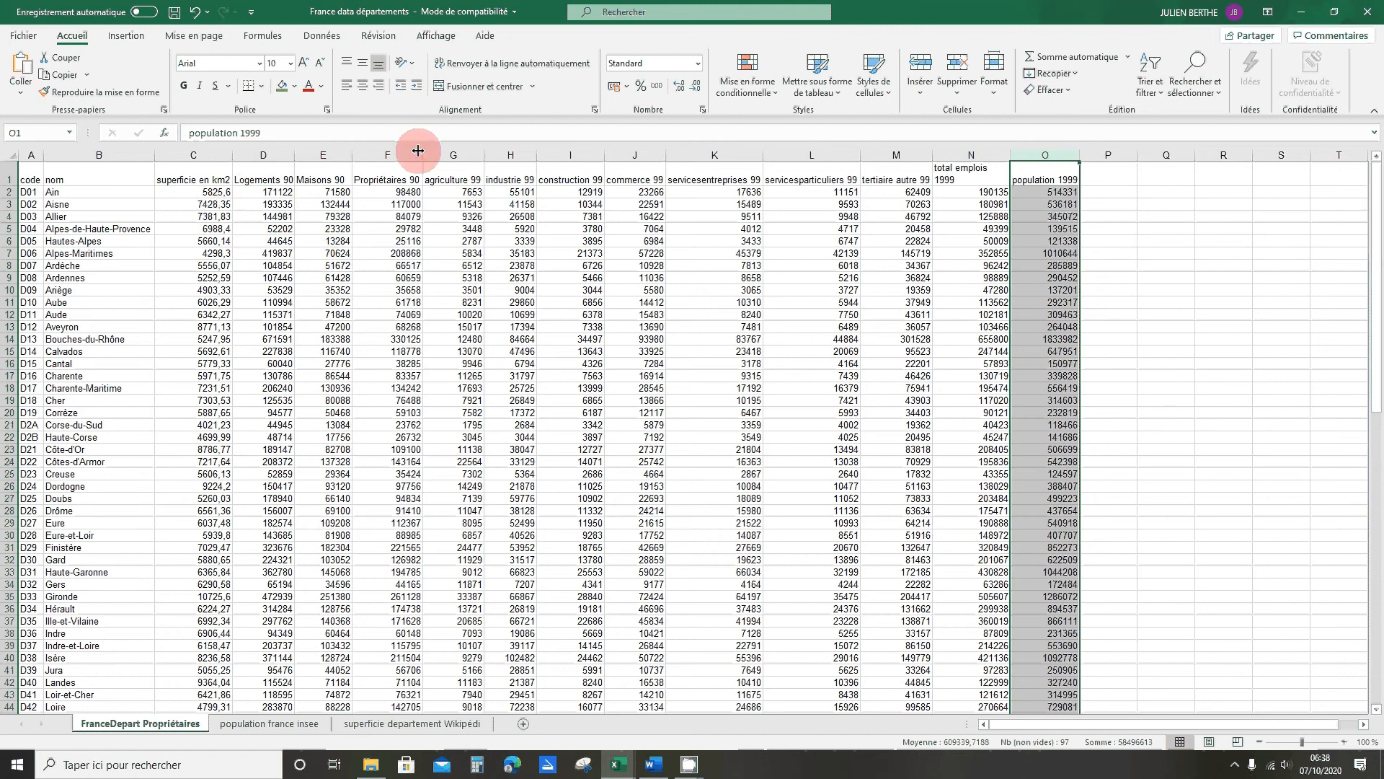
left_click_drag(274, 155, 1022, 154)
left_click(1166, 253)
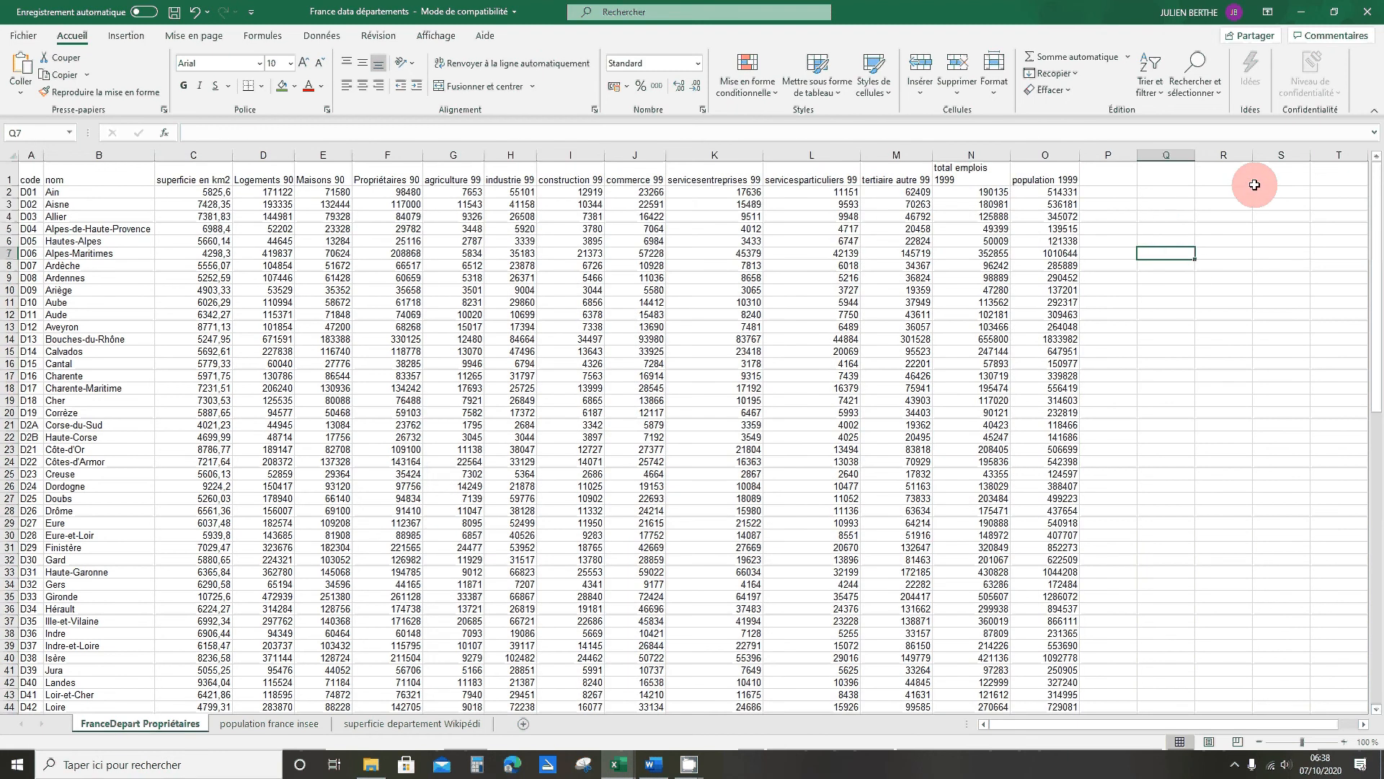
left_click(1146, 209)
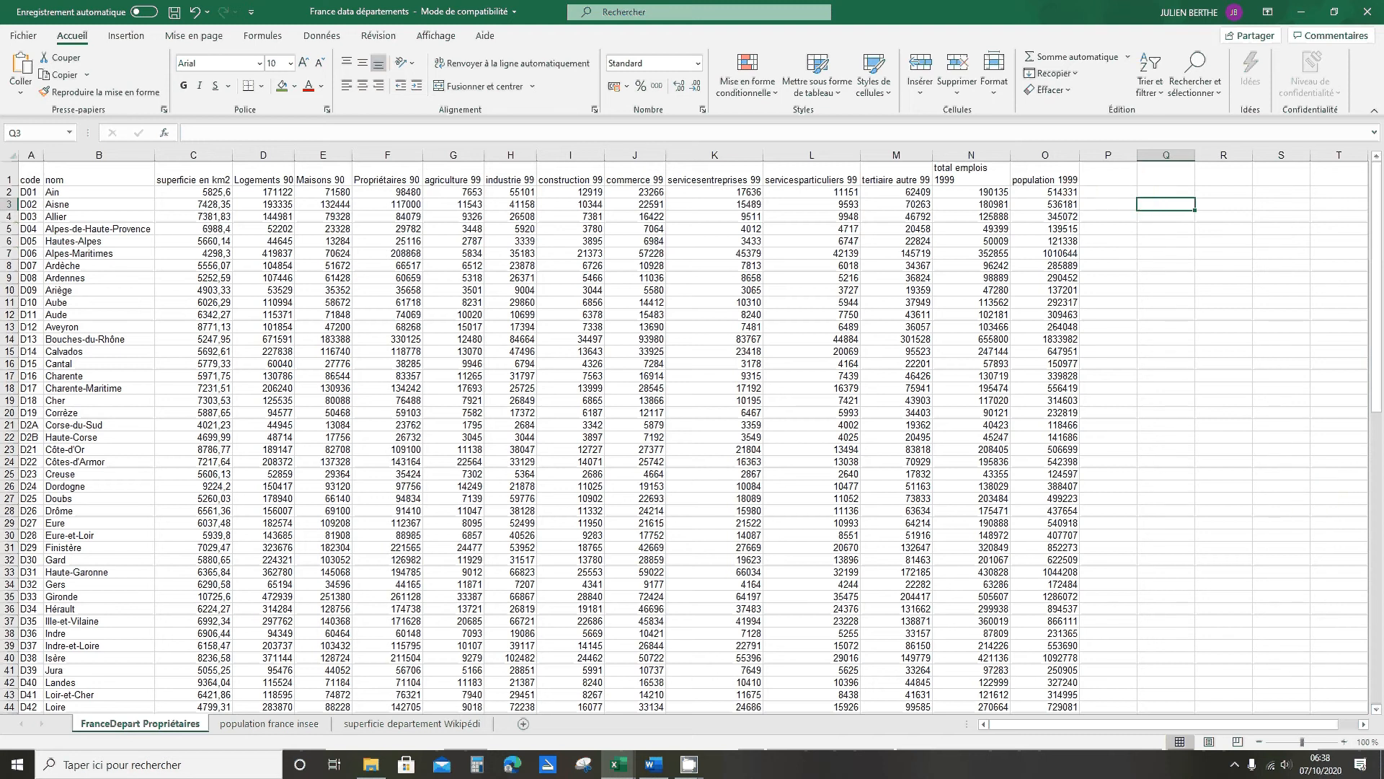
Compare the Logements 90 and Maisons 90 columns
key("alt+Tab")
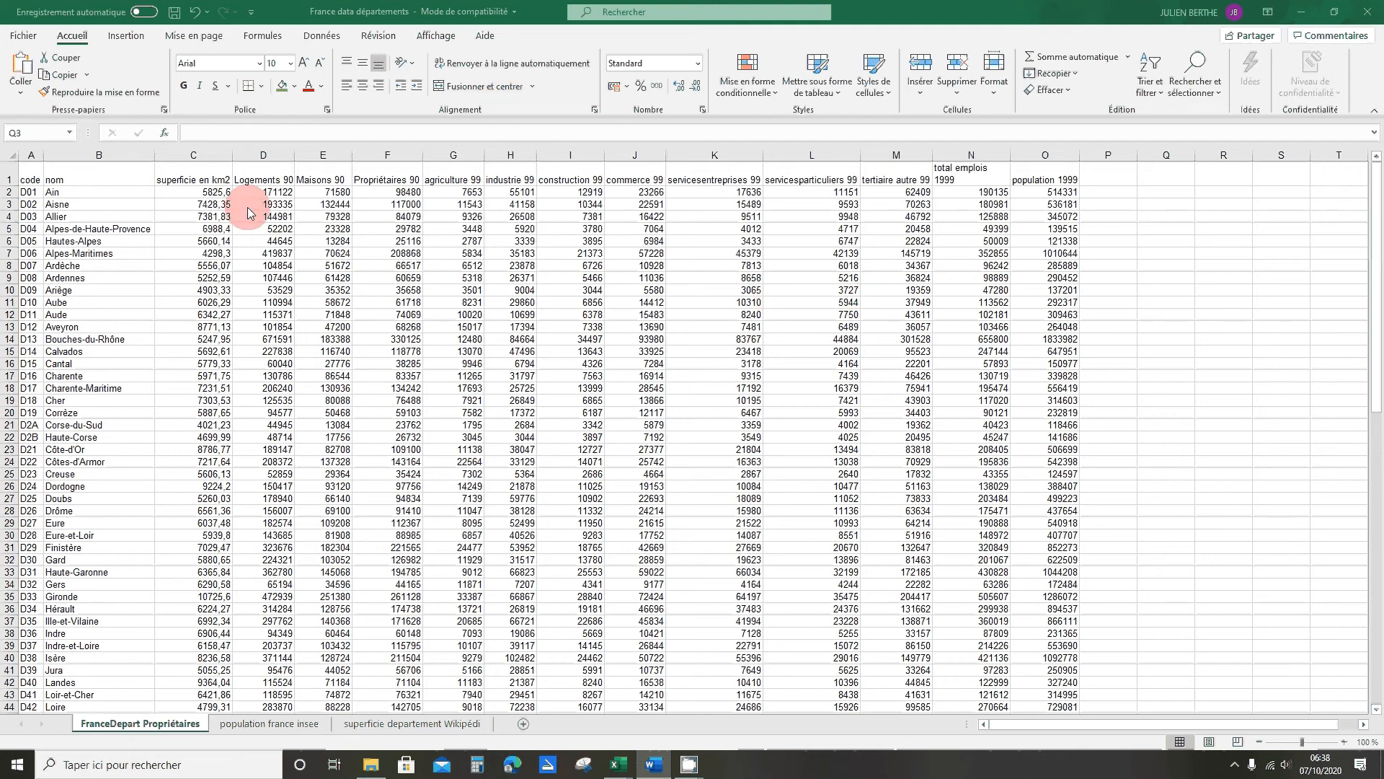
left_click(265, 159)
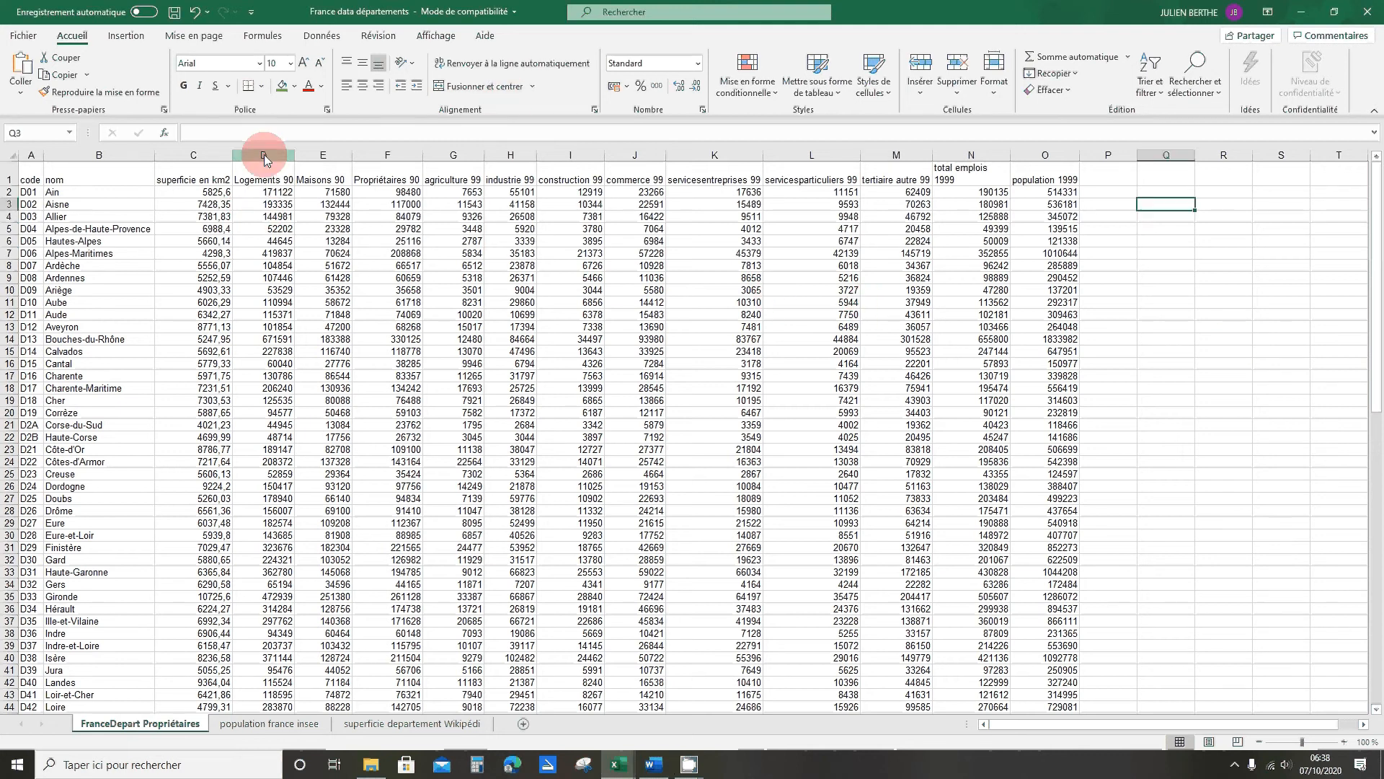
left_click(298, 155)
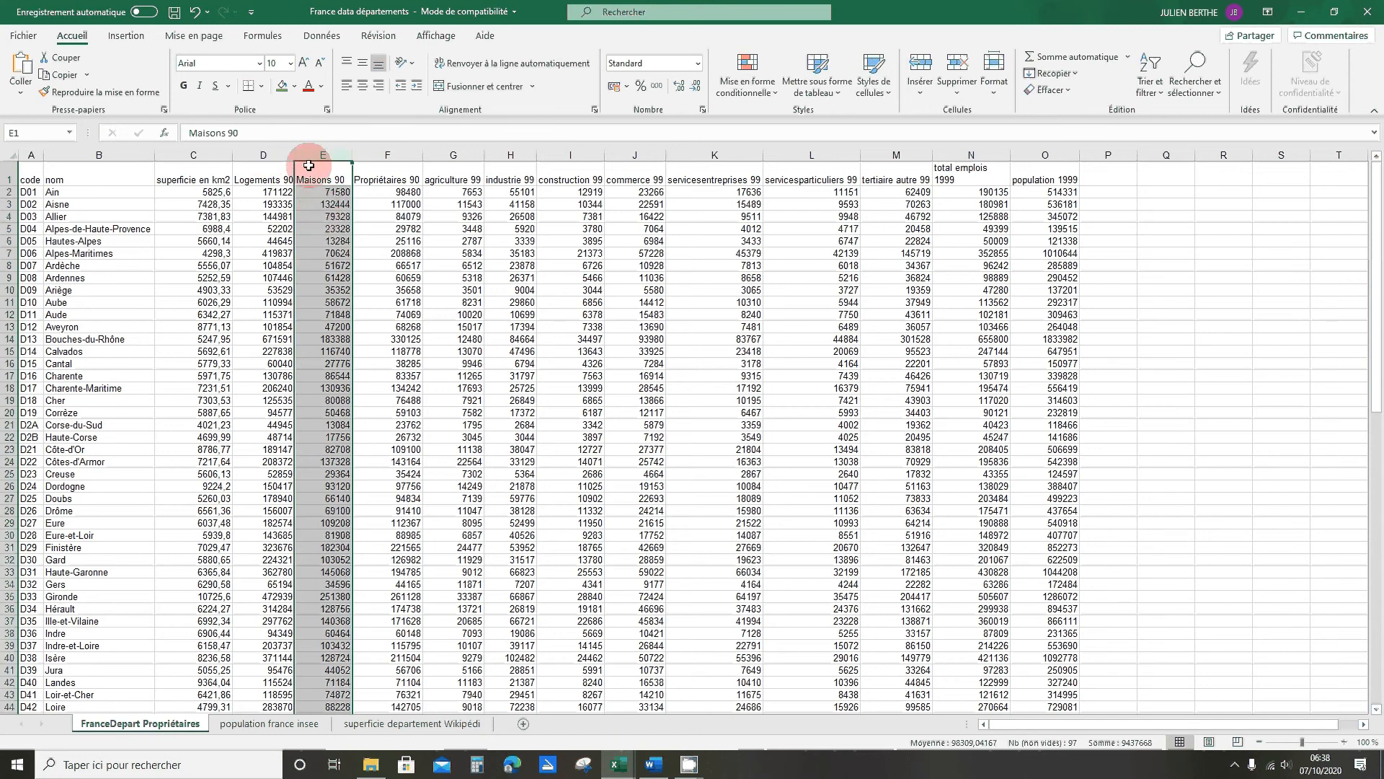
left_click(261, 149)
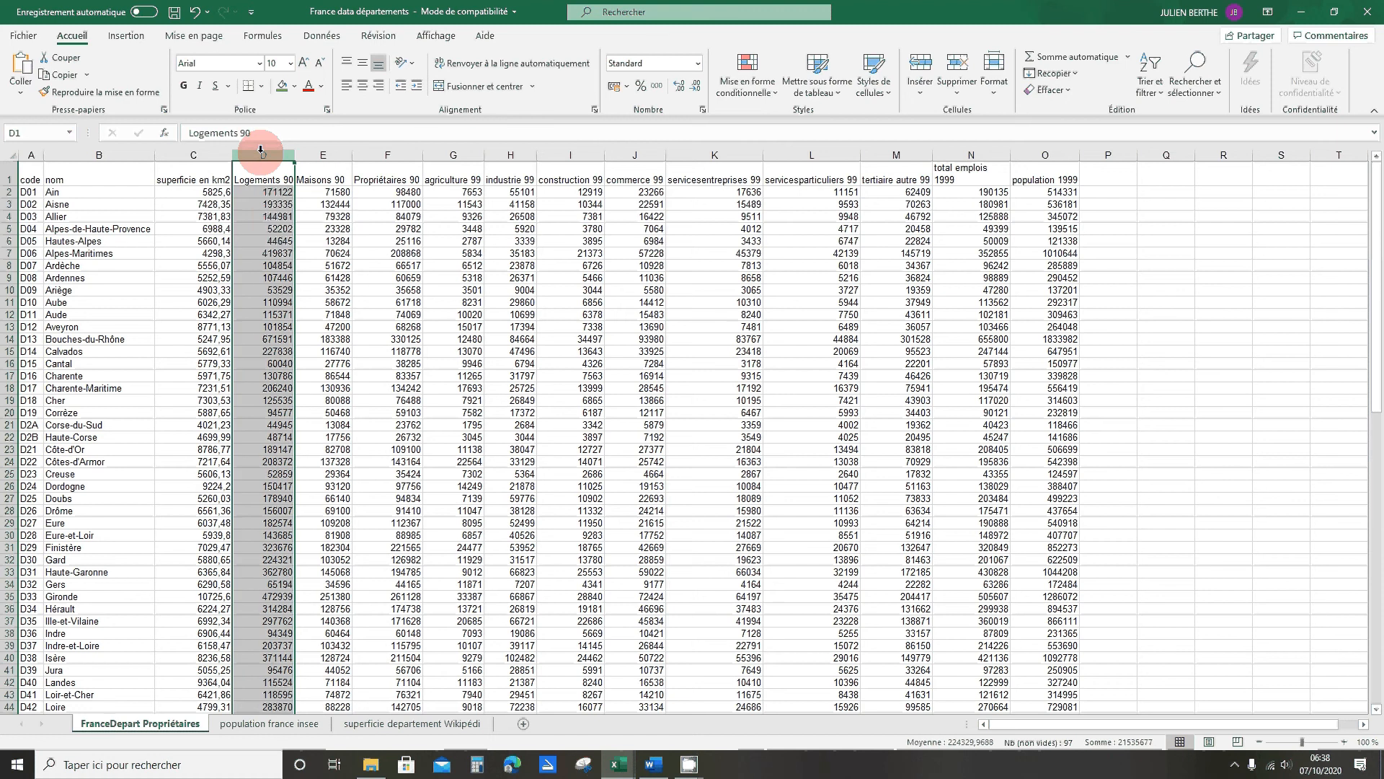
left_click(323, 155)
left_click(282, 150)
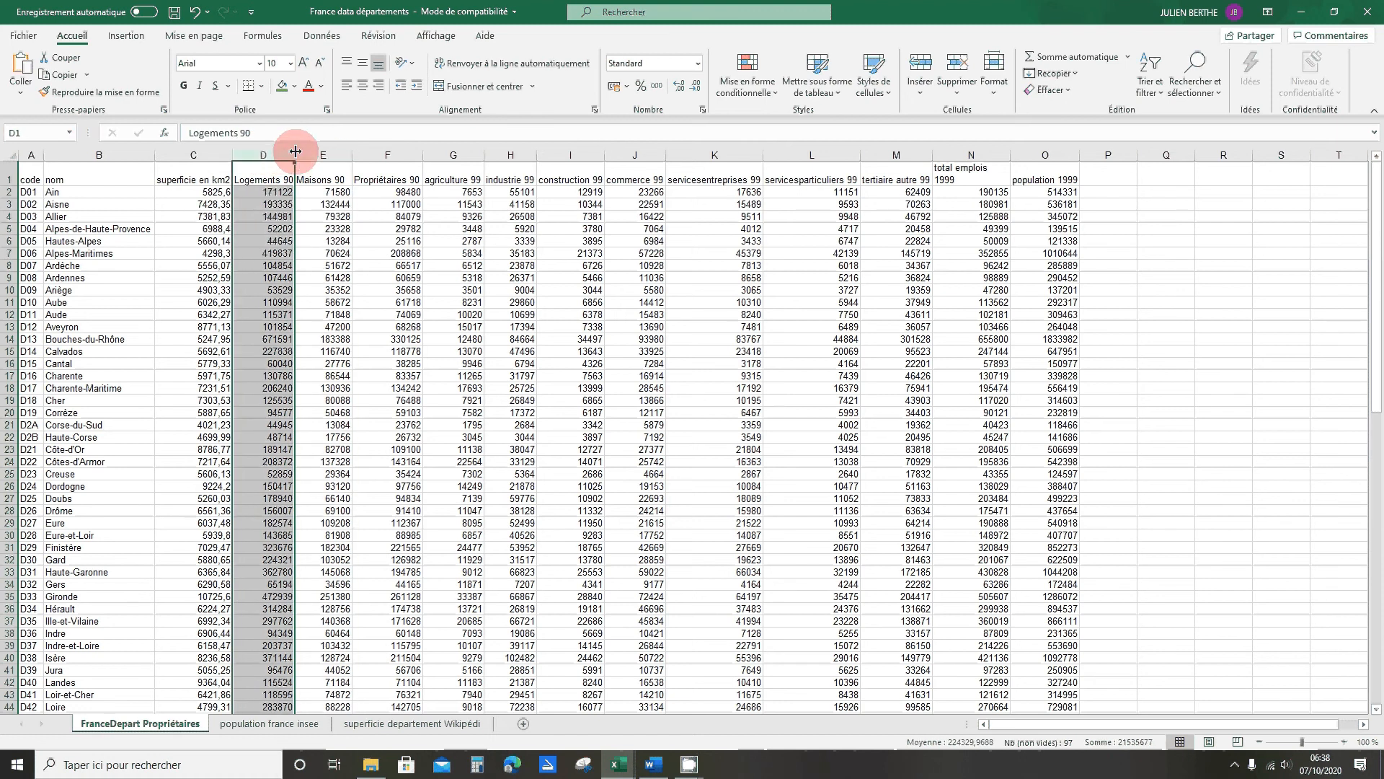
Insert a column before Propriétaires 90 and give it the header Appartement
right_click(376, 155)
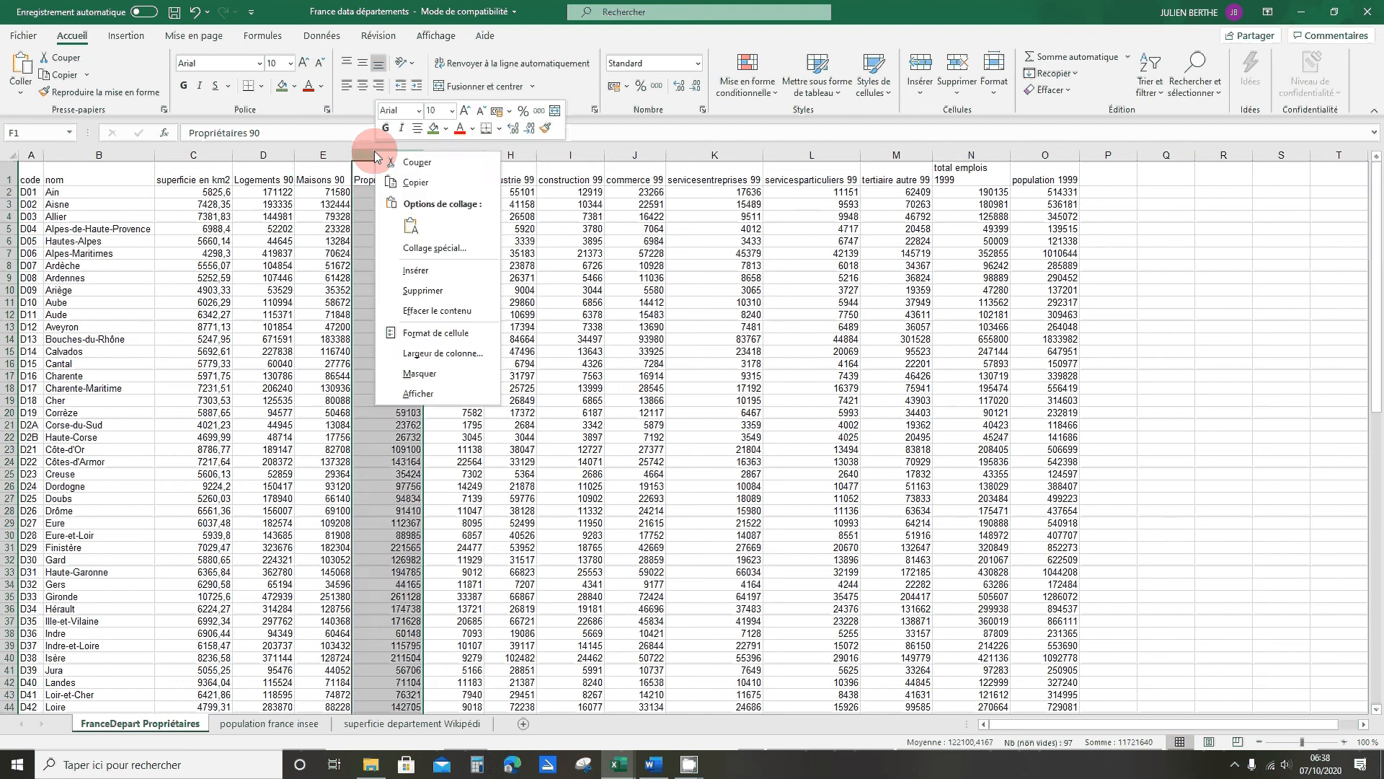
left_click(433, 268)
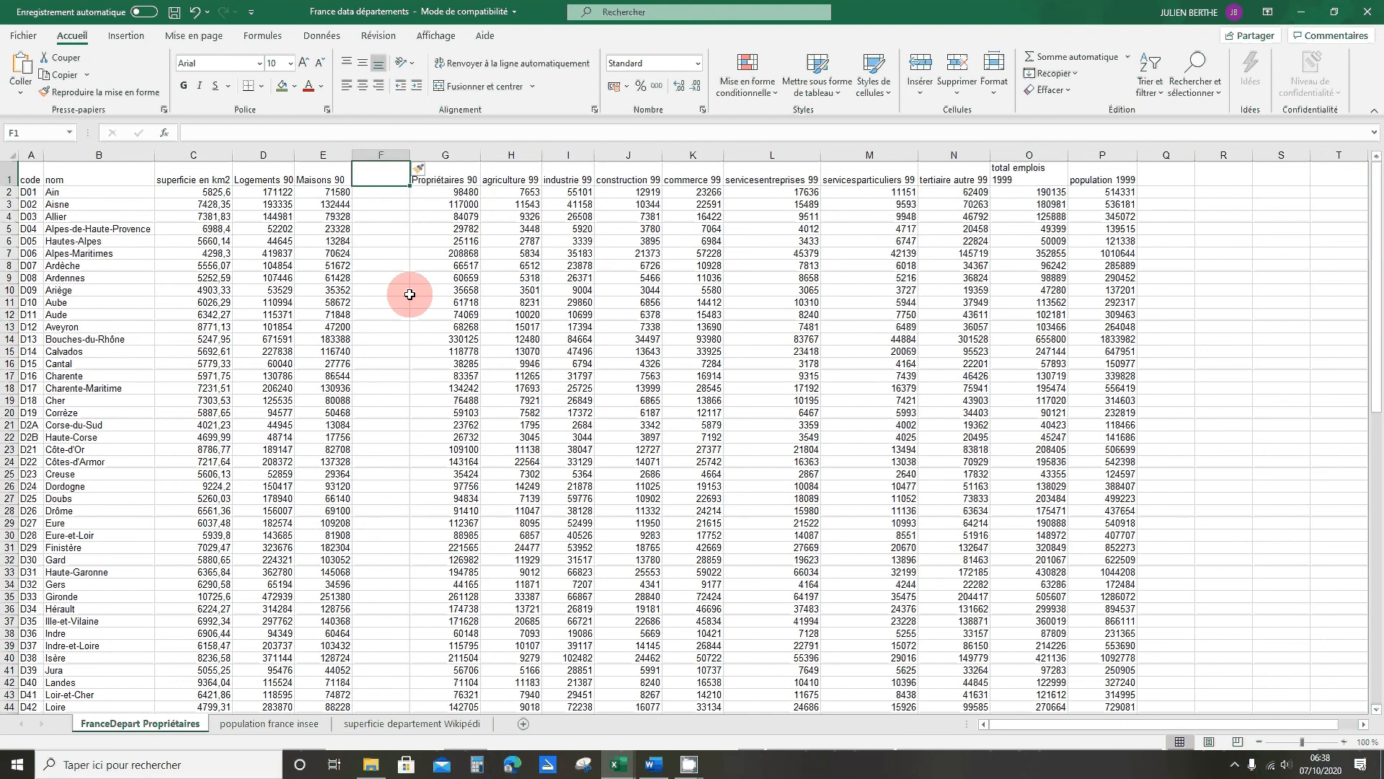
type("Appartement")
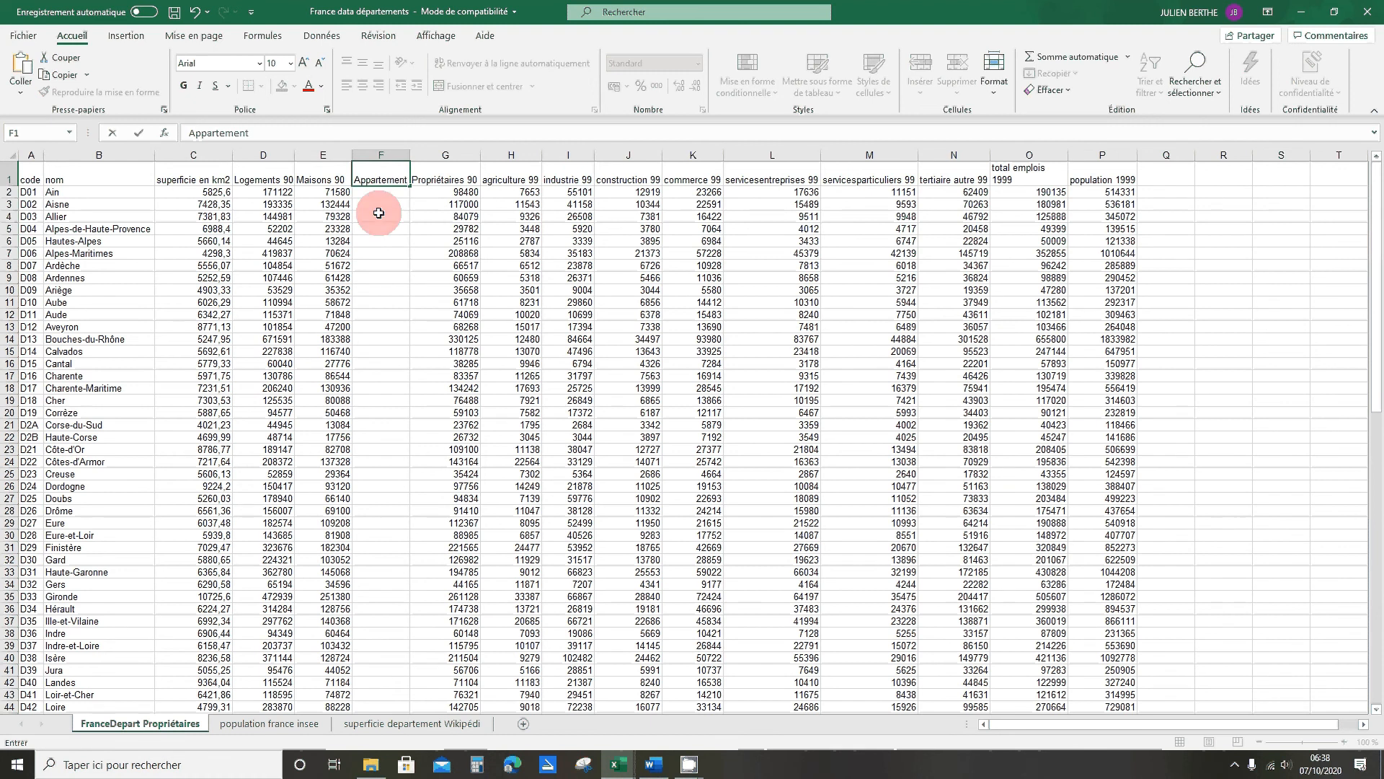
key("Return")
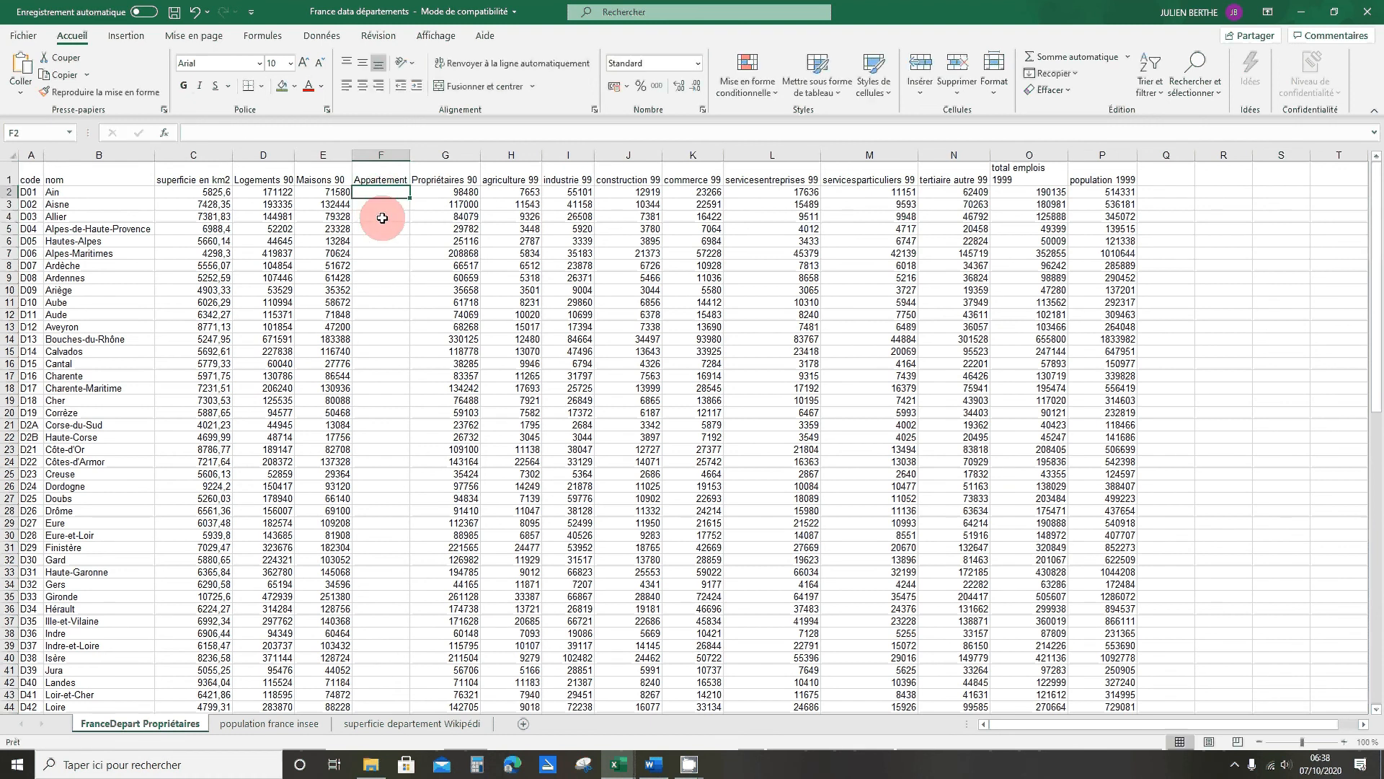
Calculate the apartments for Ain in F2 by subtracting houses from dwellings with the formula =D2-E2
type("=")
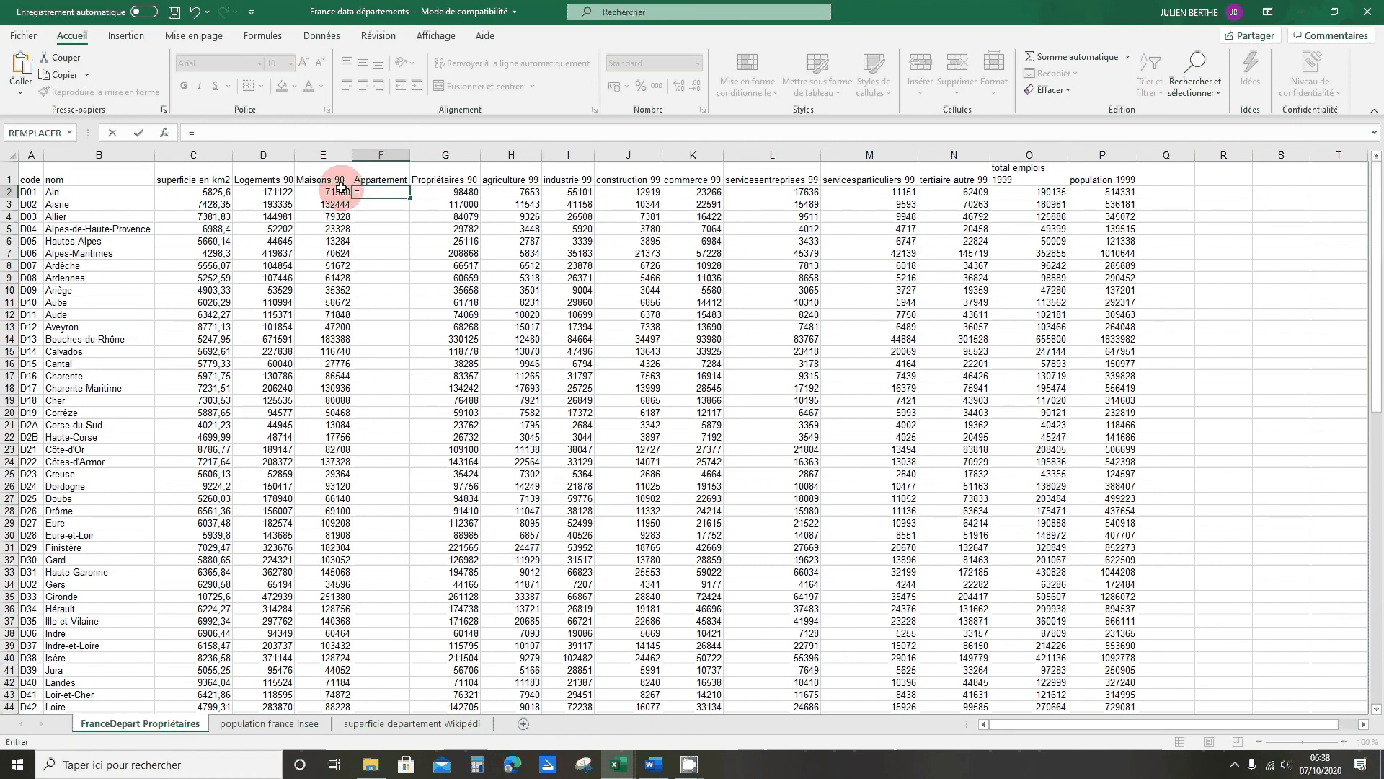
left_click(277, 192)
type("-")
left_click(317, 193)
key("Return")
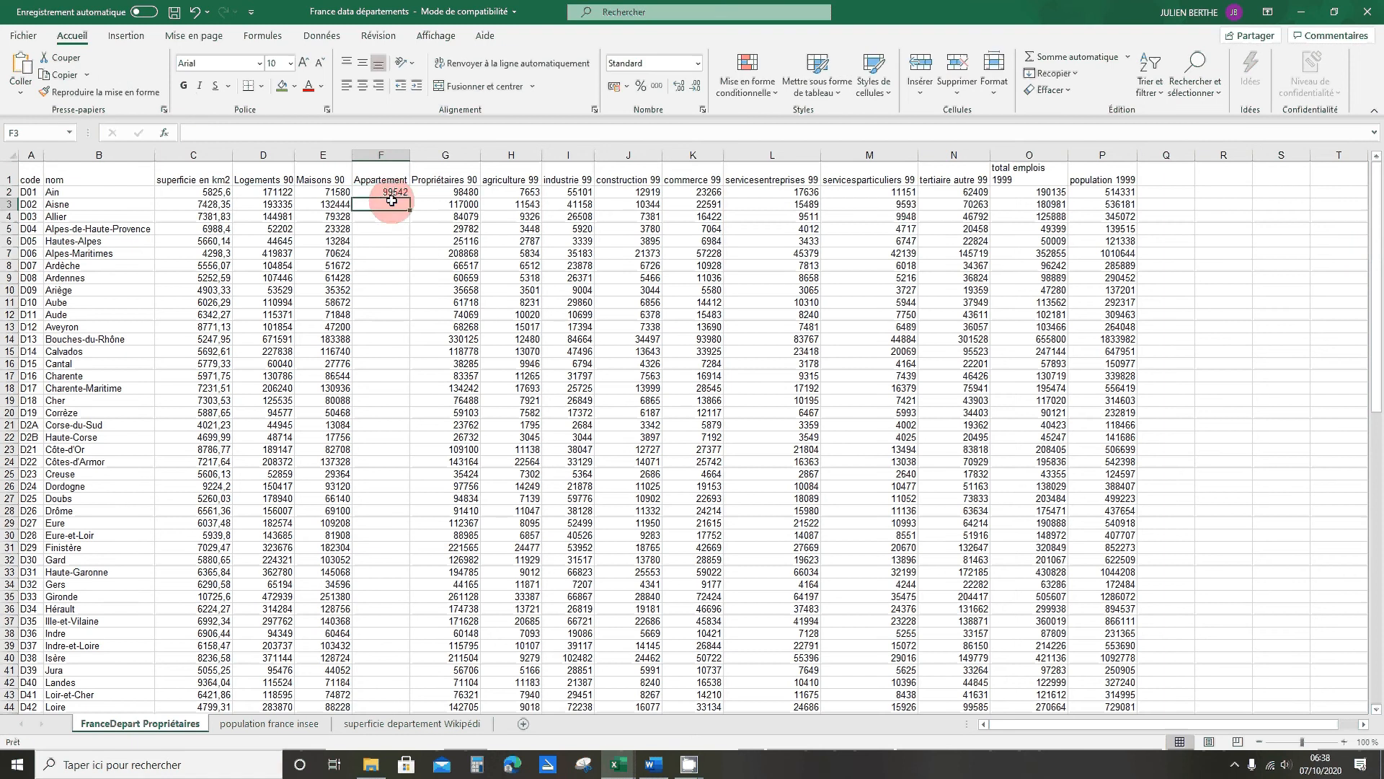
left_click(404, 195)
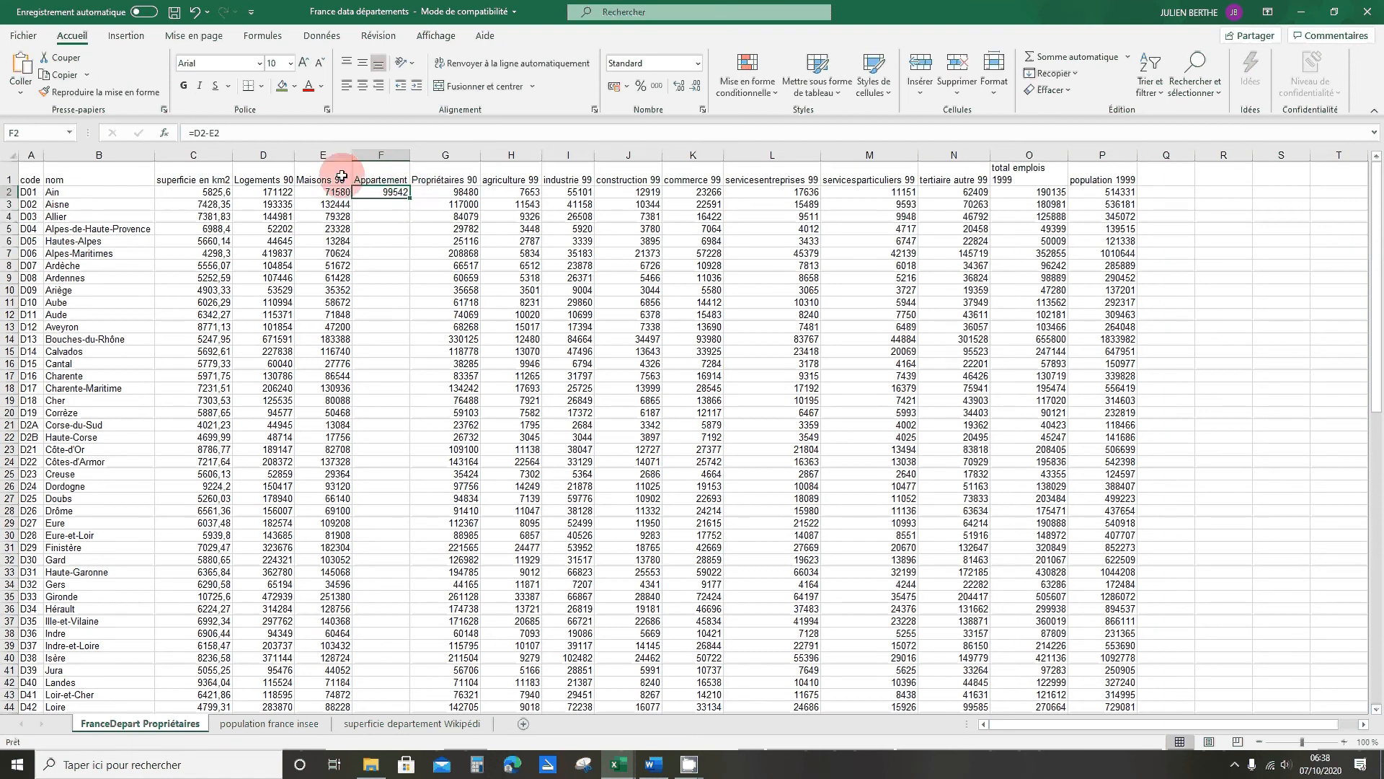
left_click(408, 177)
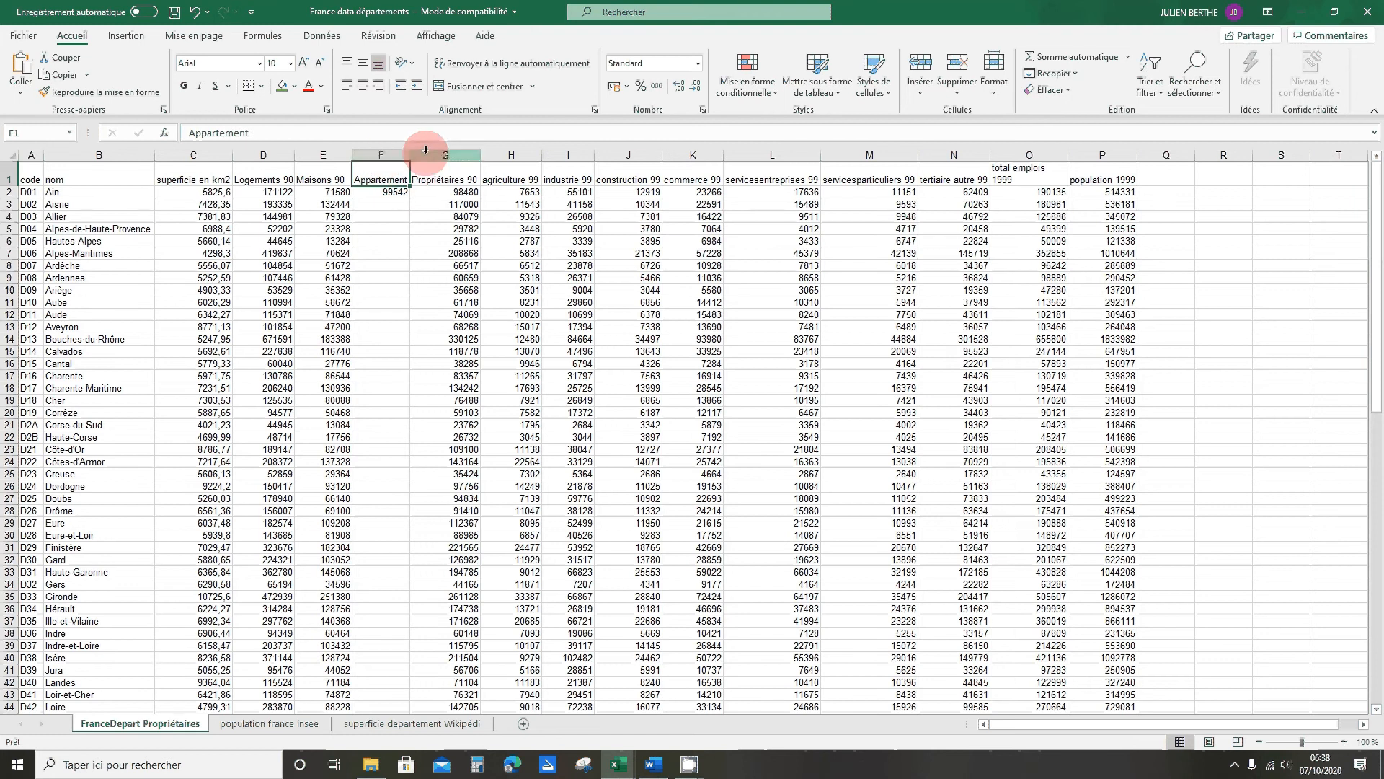
right_click(432, 155)
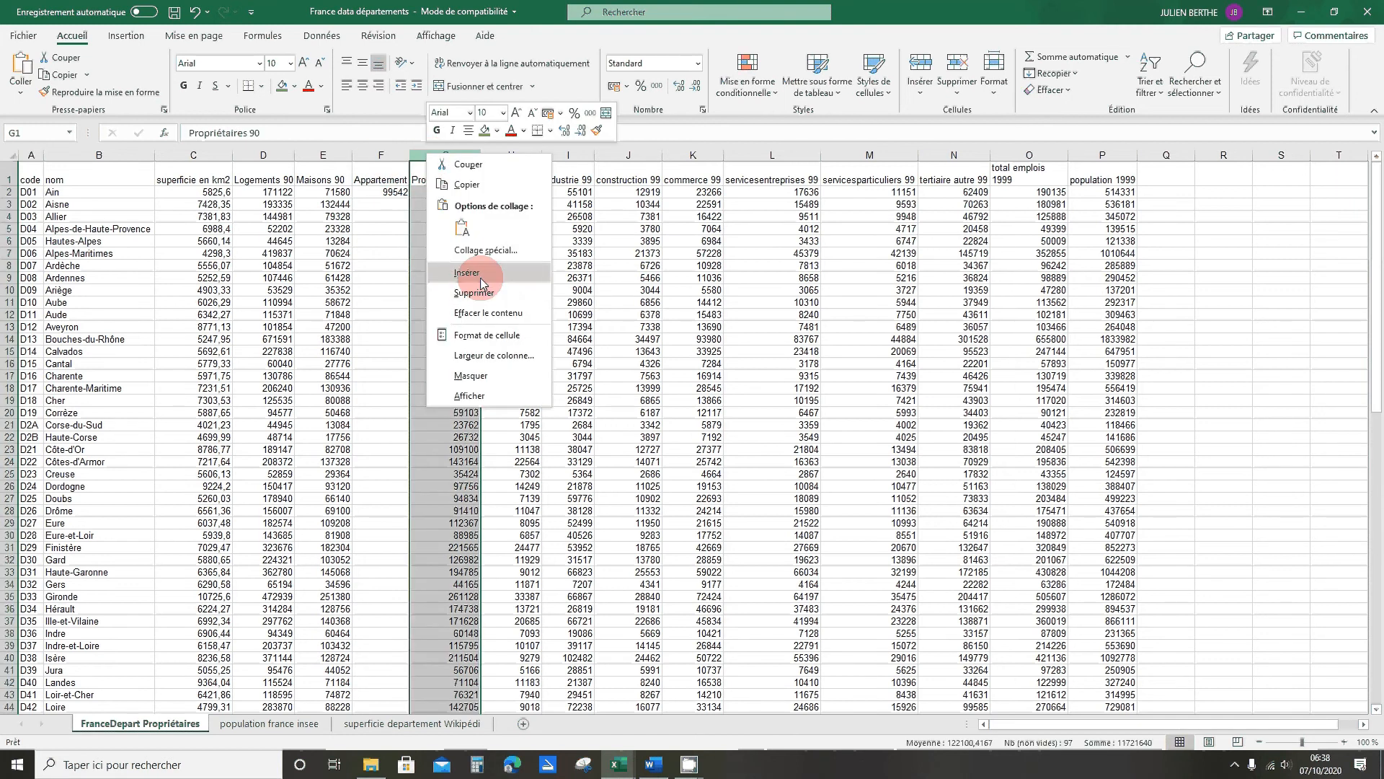
left_click(358, 219)
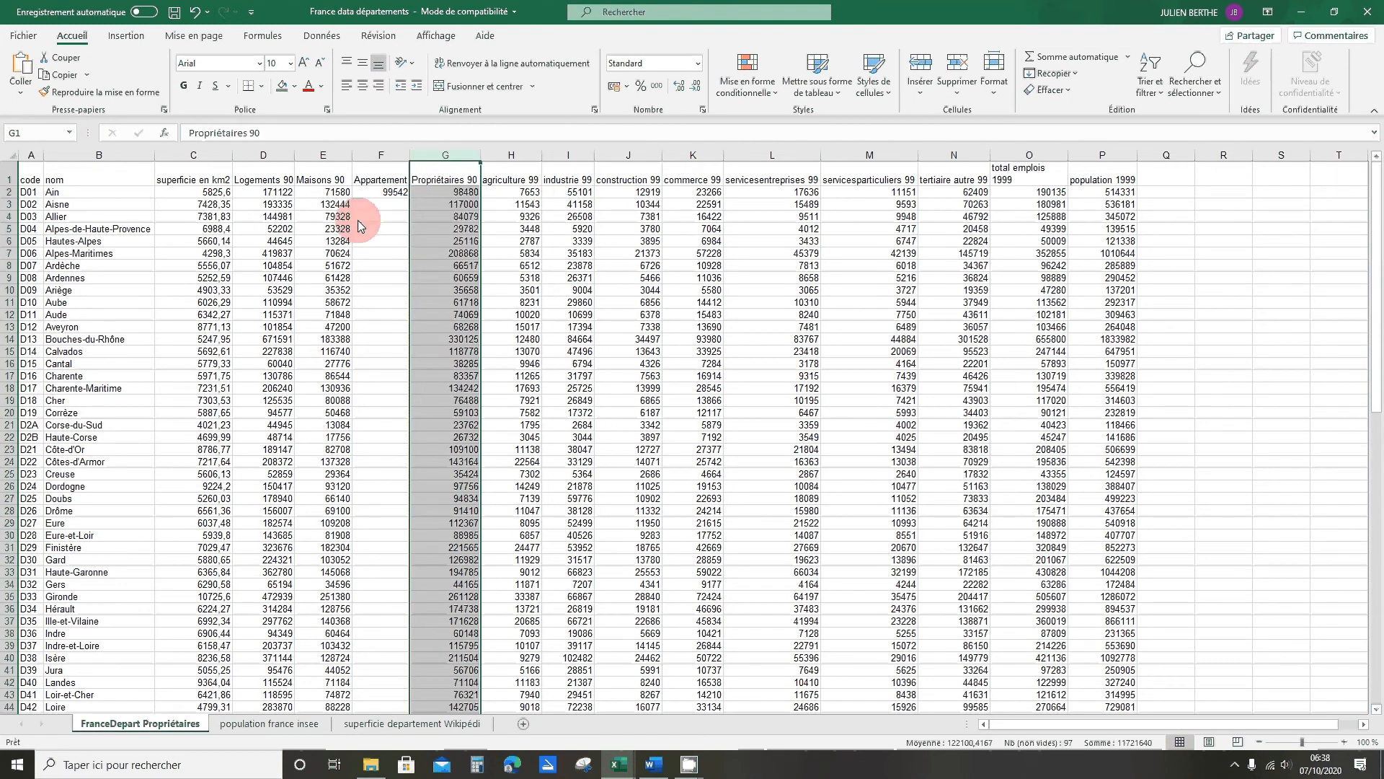
Review the Appartement header and the cell references in Ain's apartment formula in F2
left_click(376, 181)
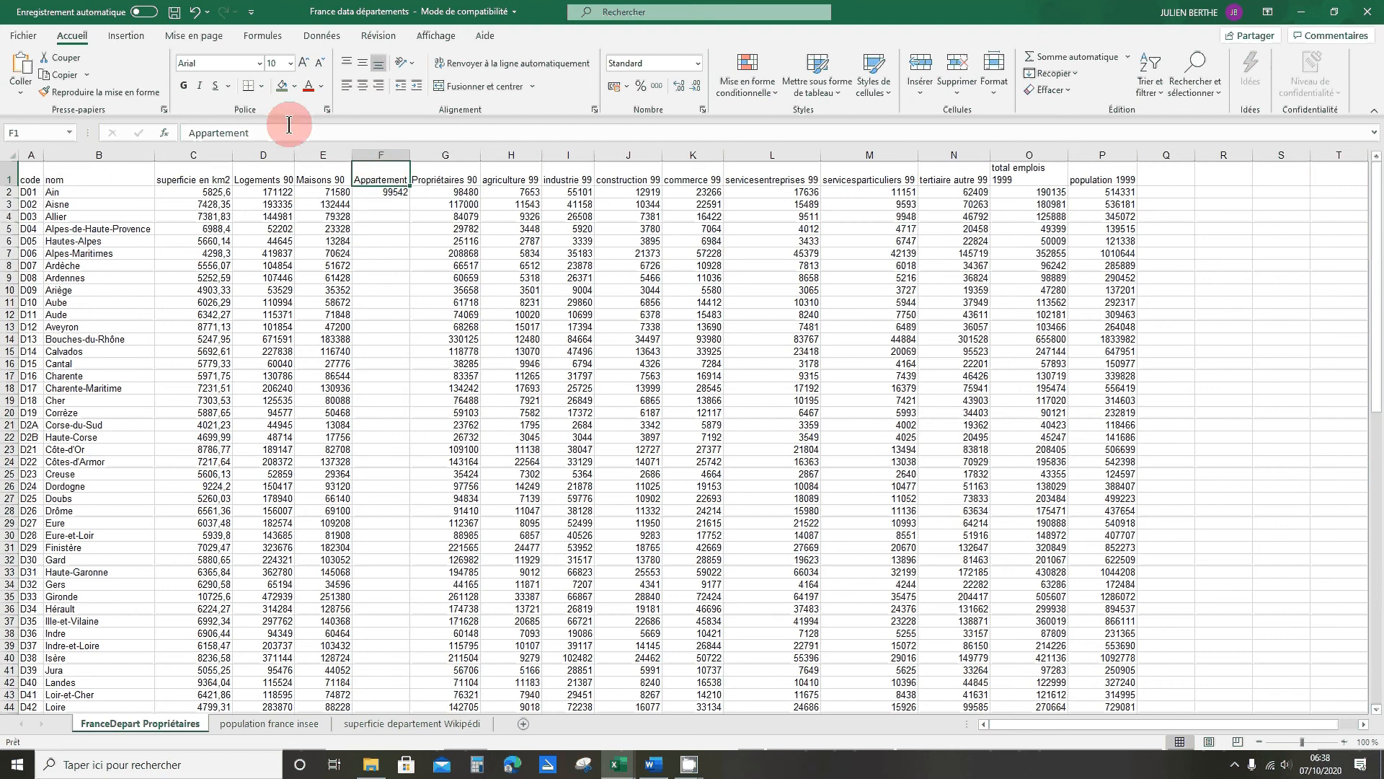
left_click(402, 193)
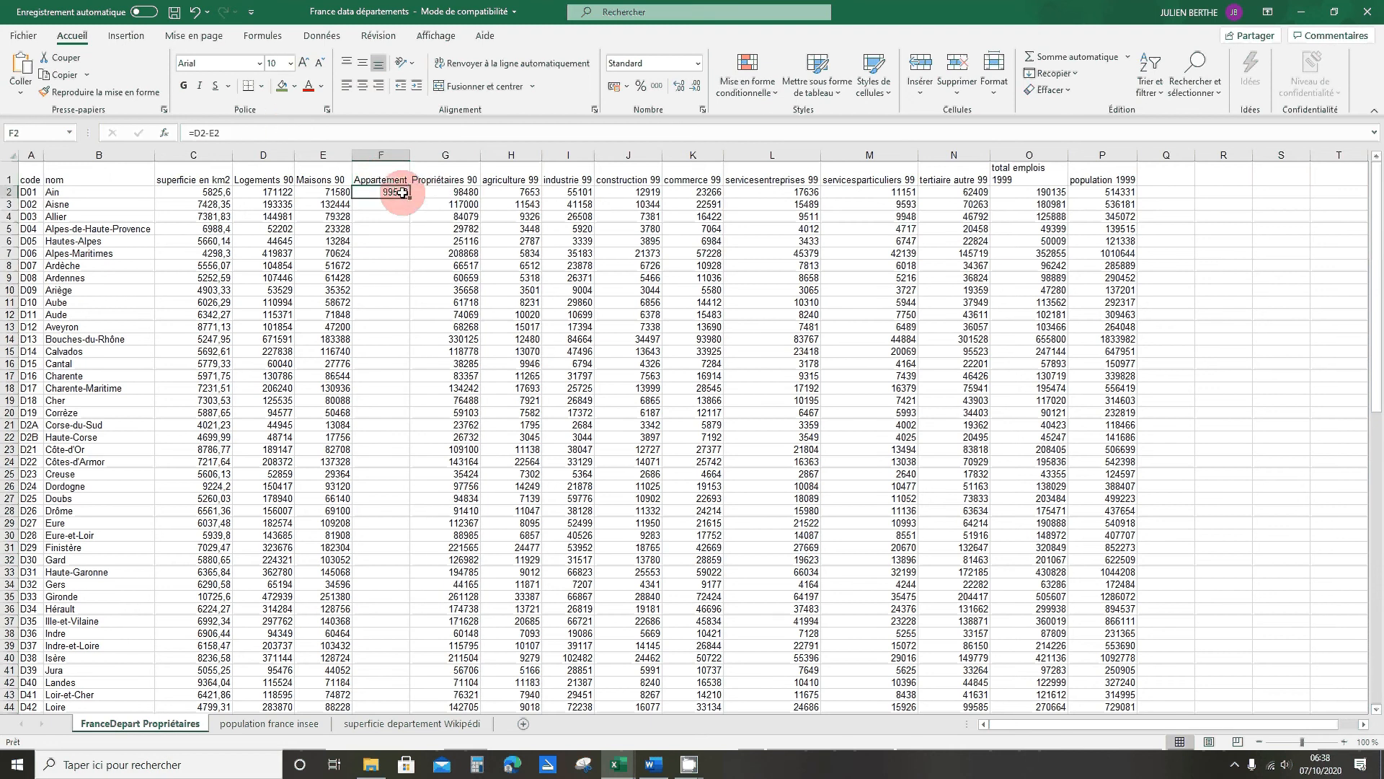
left_click(218, 140)
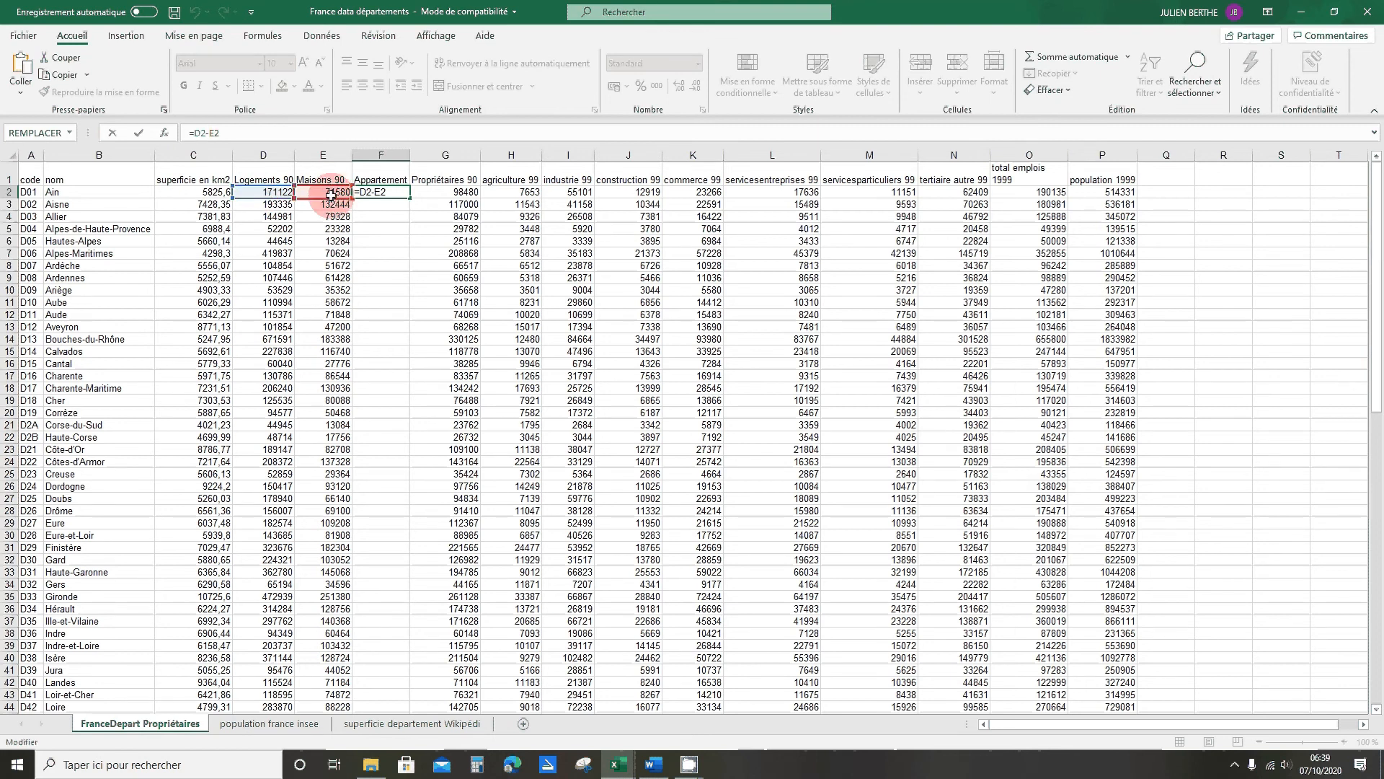
key("Return")
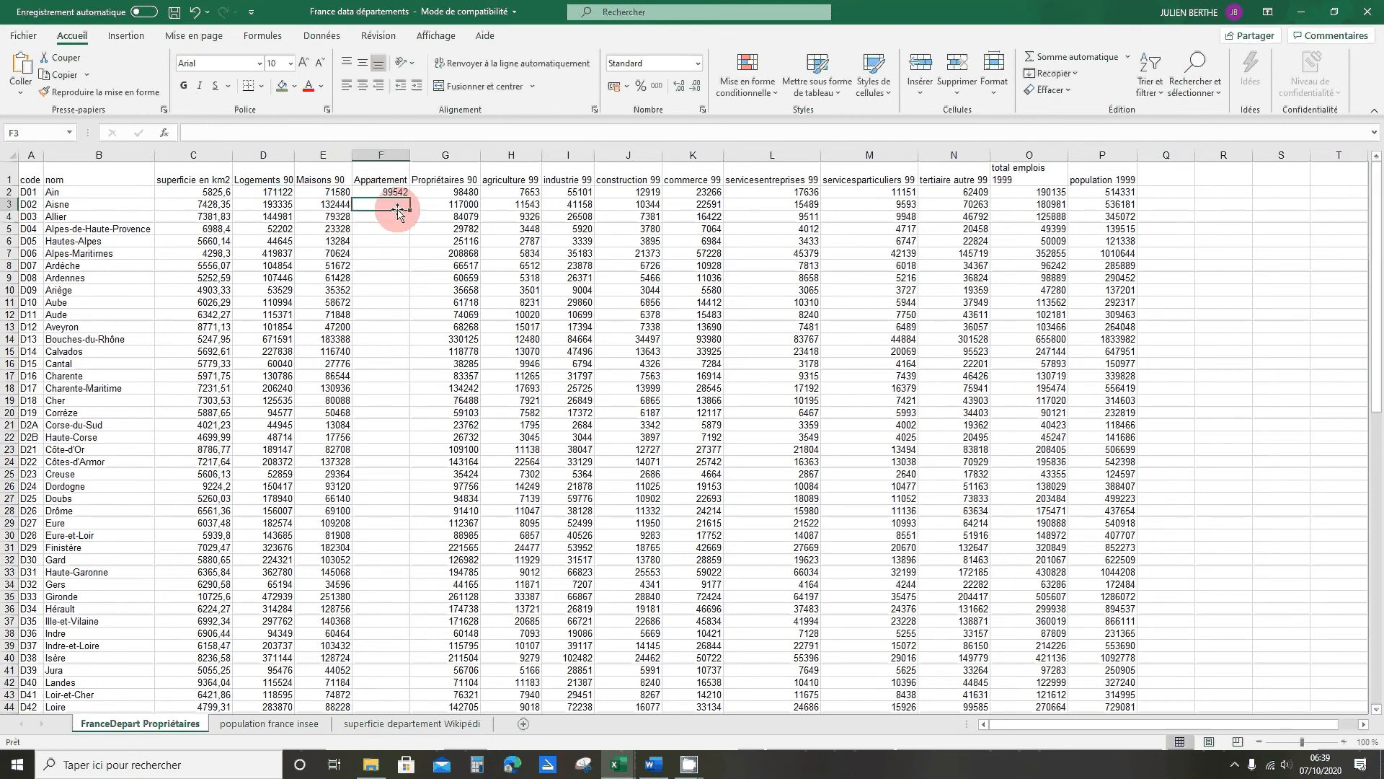
Fill the apartment formula from F2 down to Val-d'Oise in row 97 and check the copied formula in F3
left_click(397, 191)
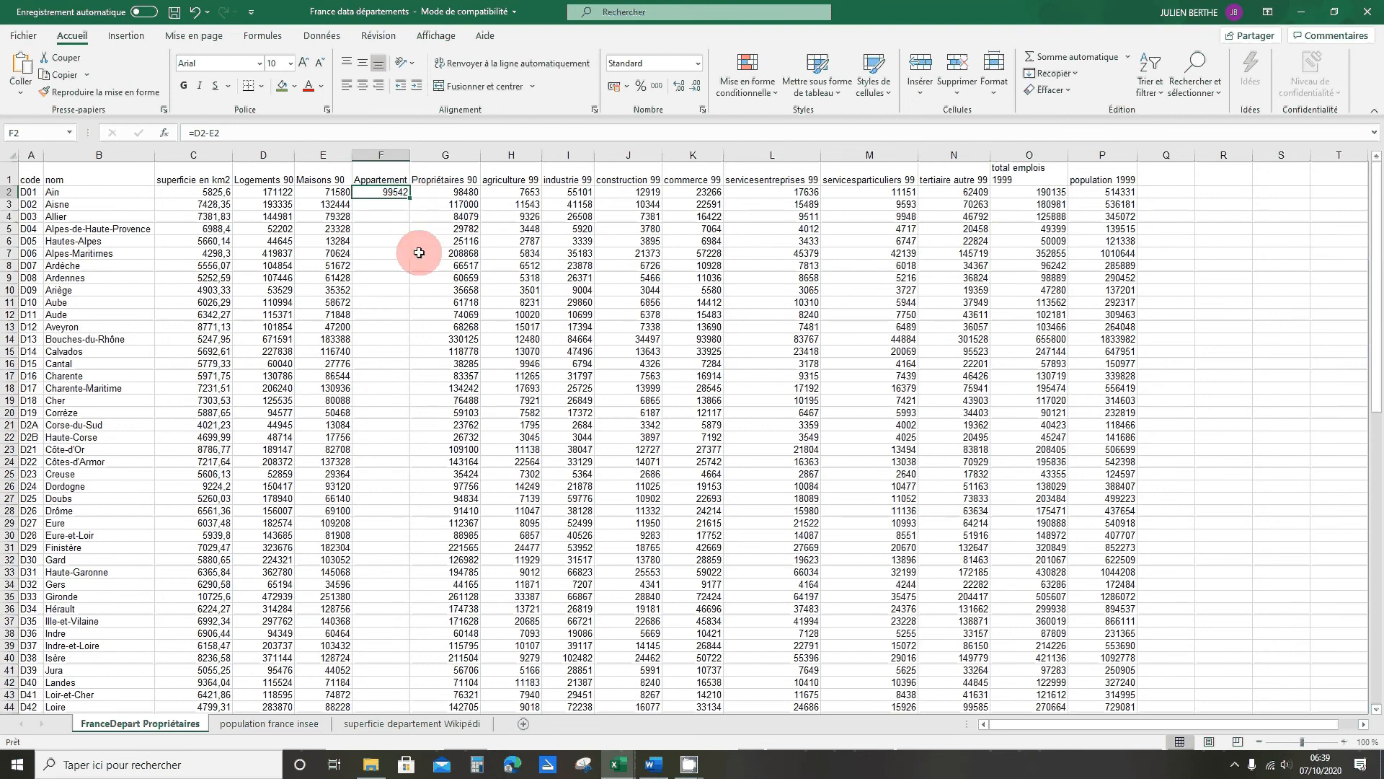
left_click_drag(410, 197, 398, 692)
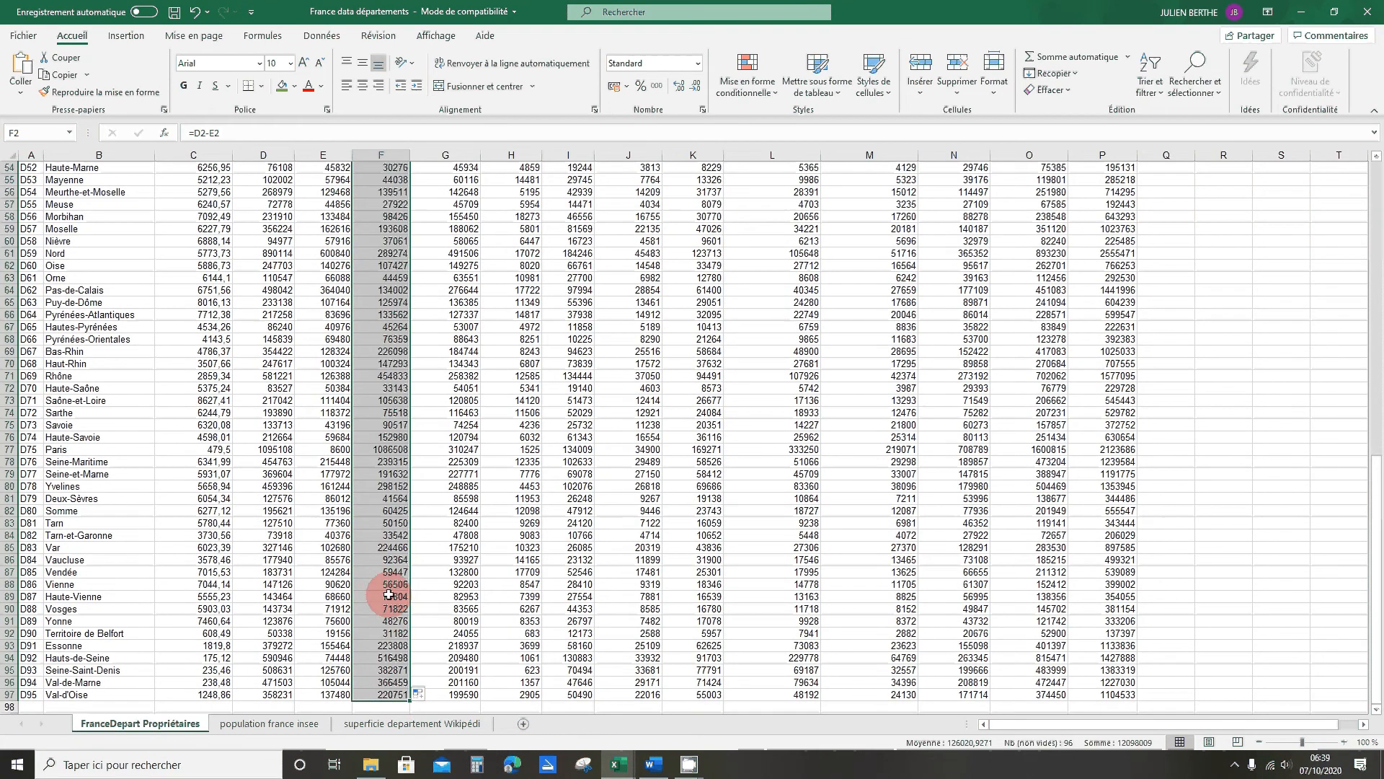
scroll(382, 404, "up", 18)
left_click(398, 204)
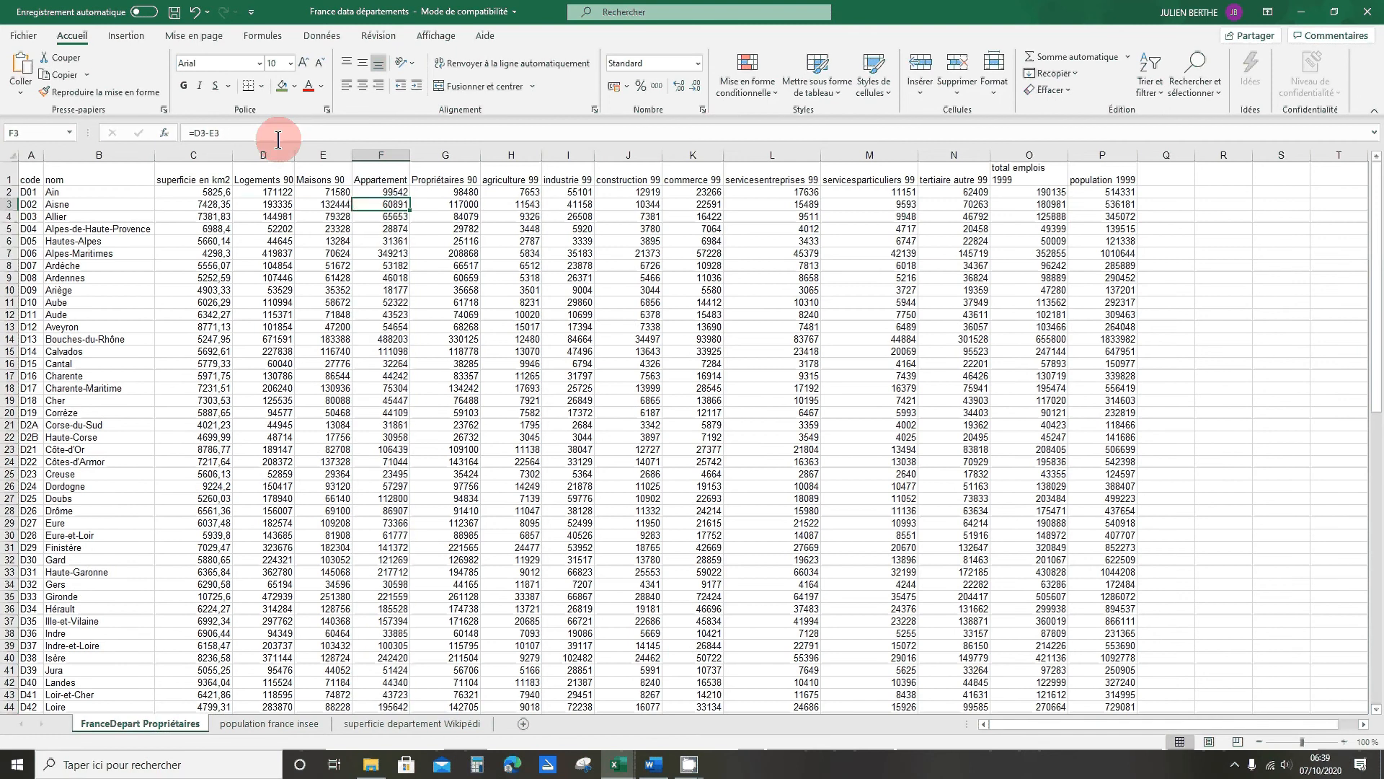
left_click(278, 135)
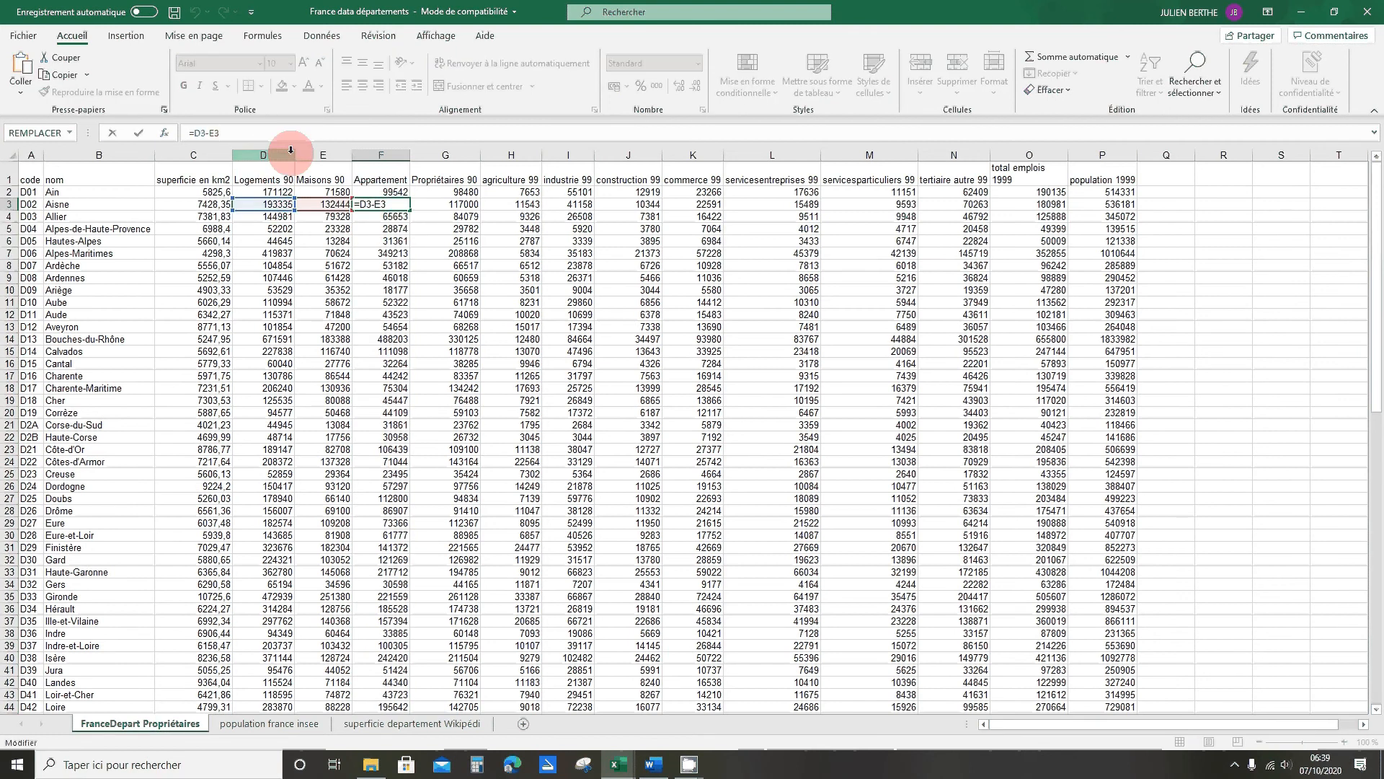
key("Return")
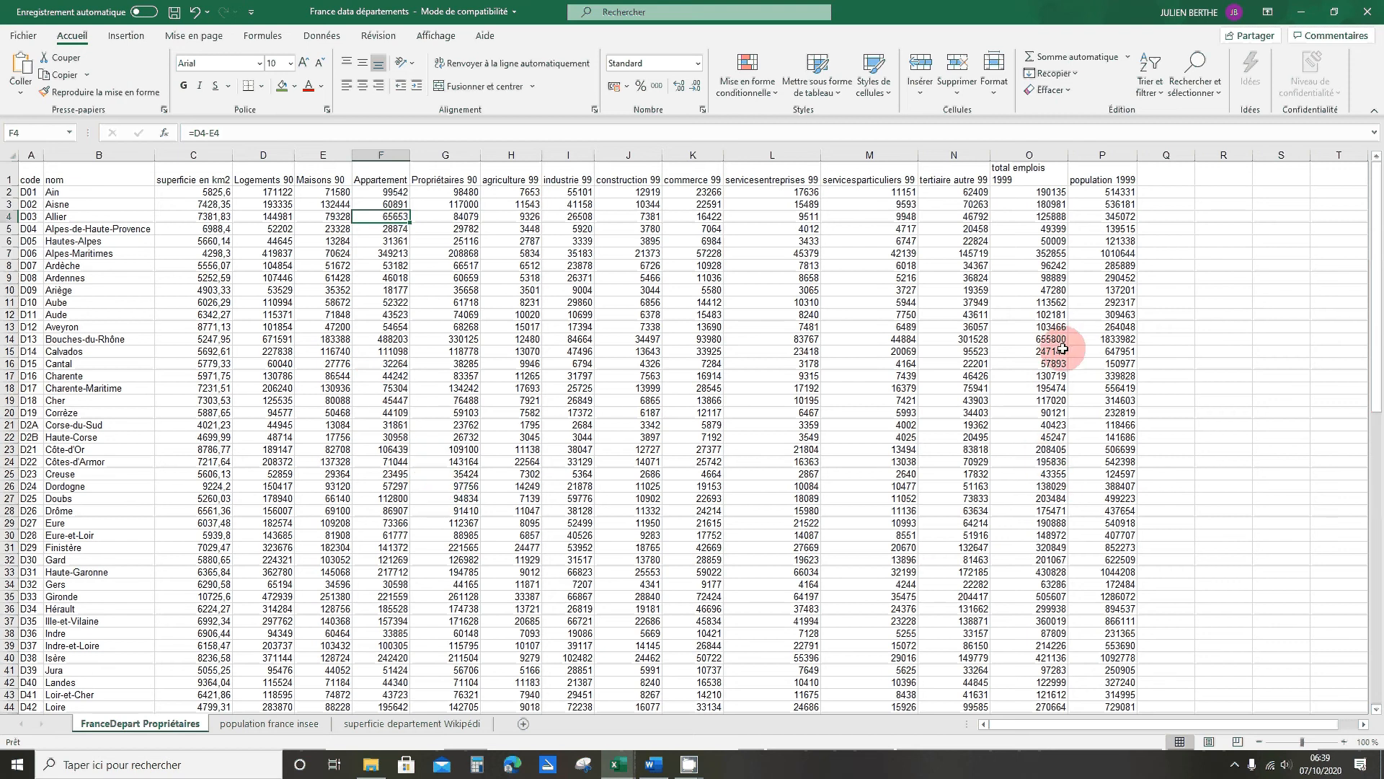
Review the superficie en km2 and population 1999 columns, and add the header densité pop in Q1
left_click(193, 155)
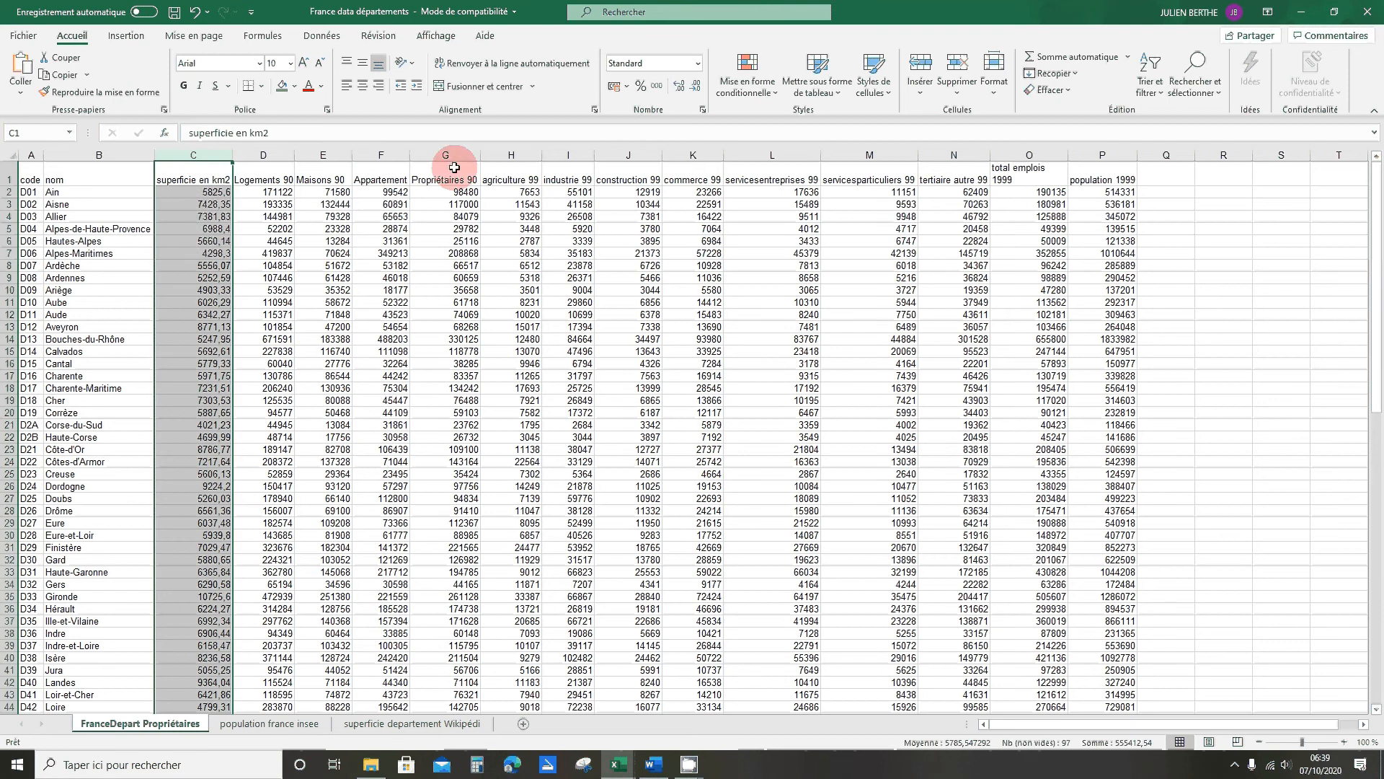
left_click(1104, 154)
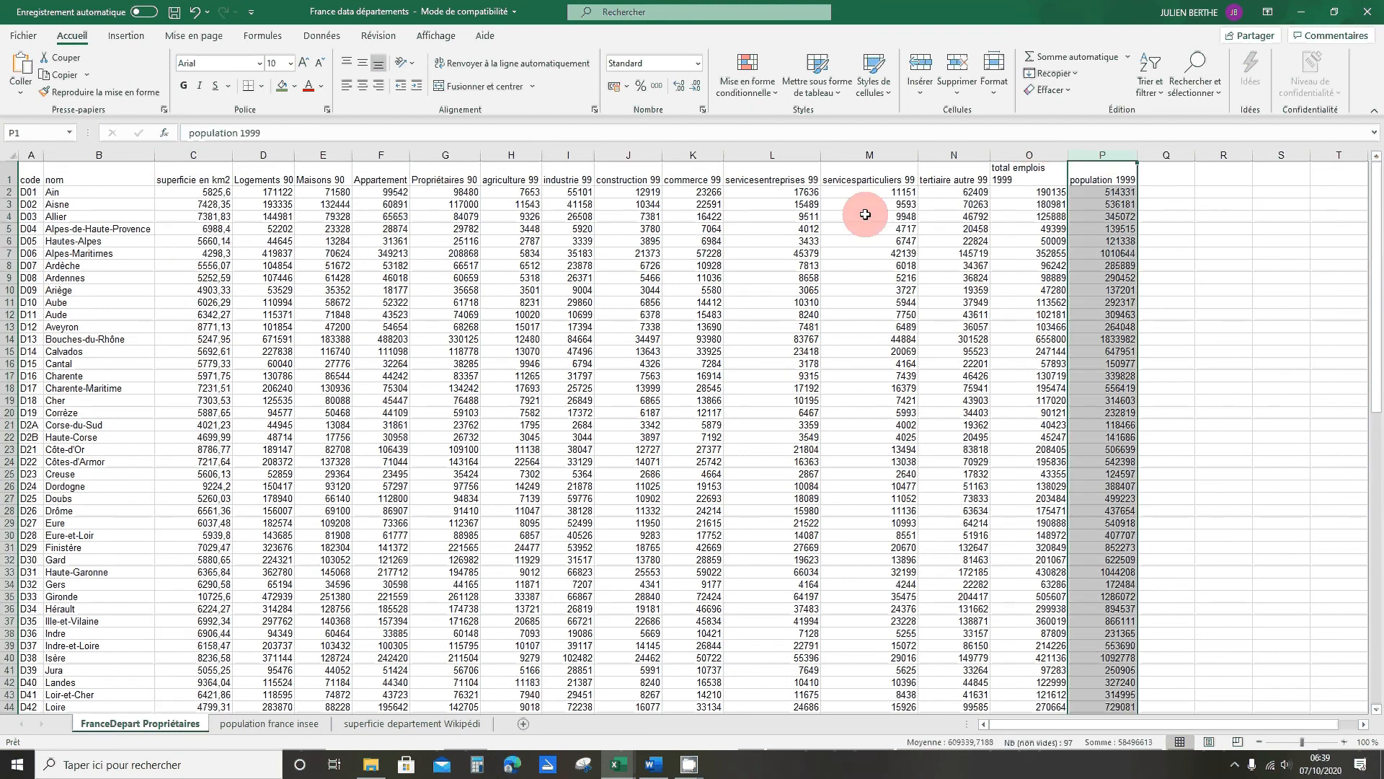
left_click(1163, 178)
type("densi")
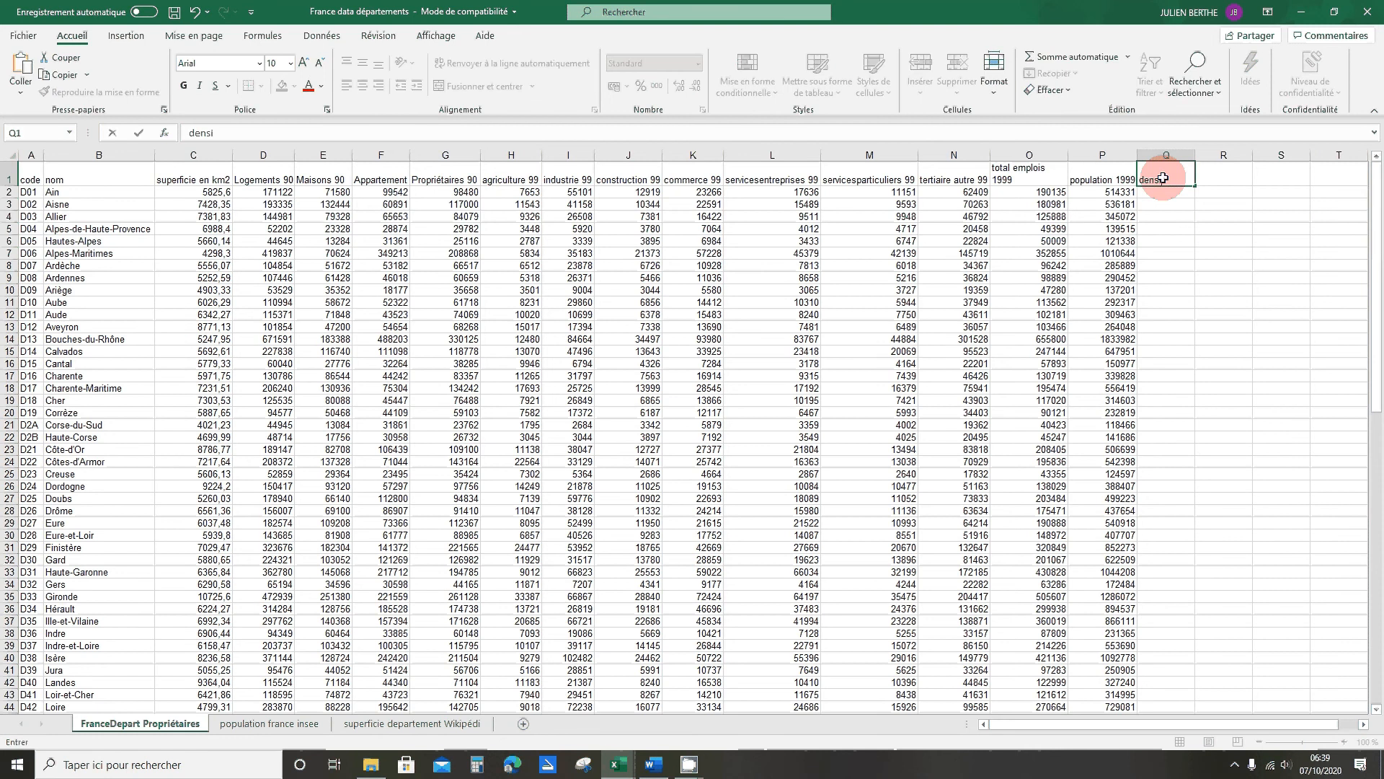
type("té pop")
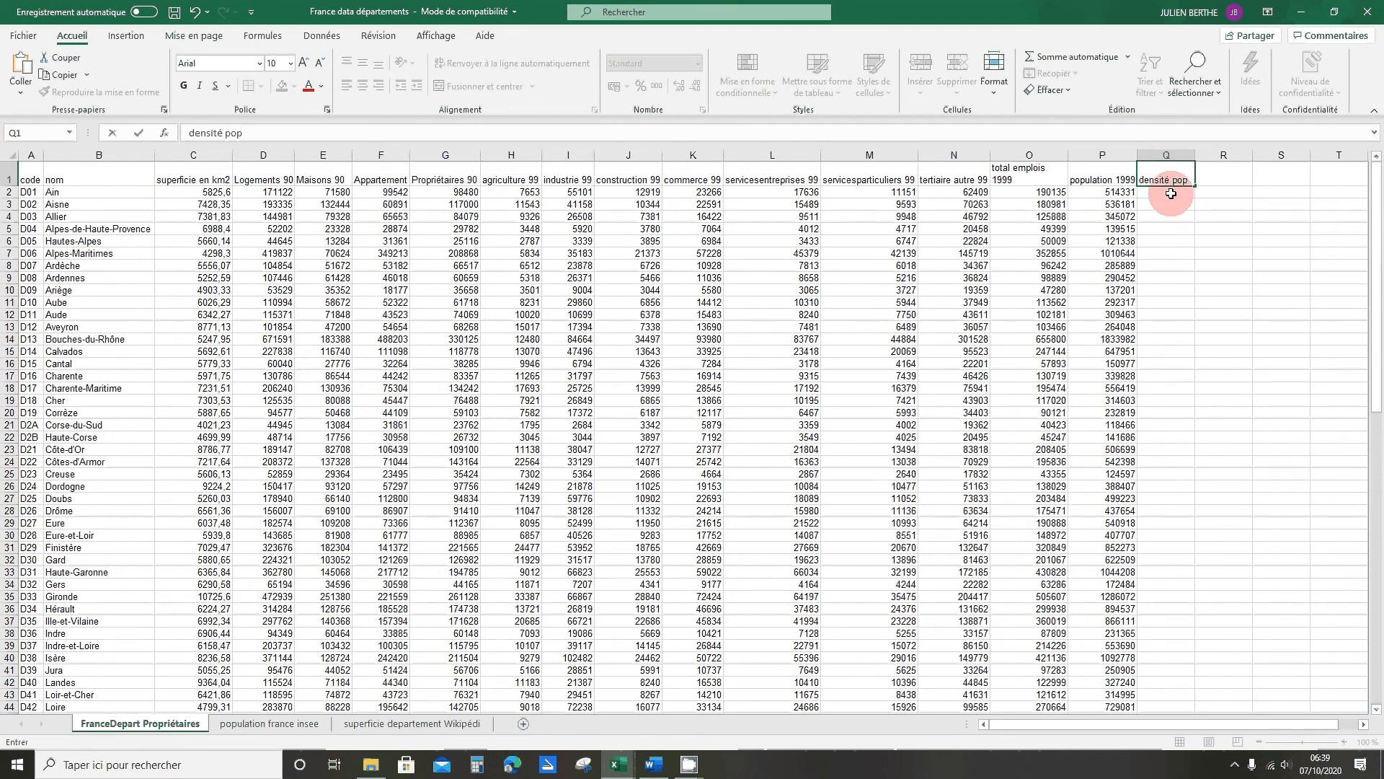
Calculate Ain's population density in Q2 by dividing population by area with the formula =P2/C2
left_click(1171, 193)
type("=")
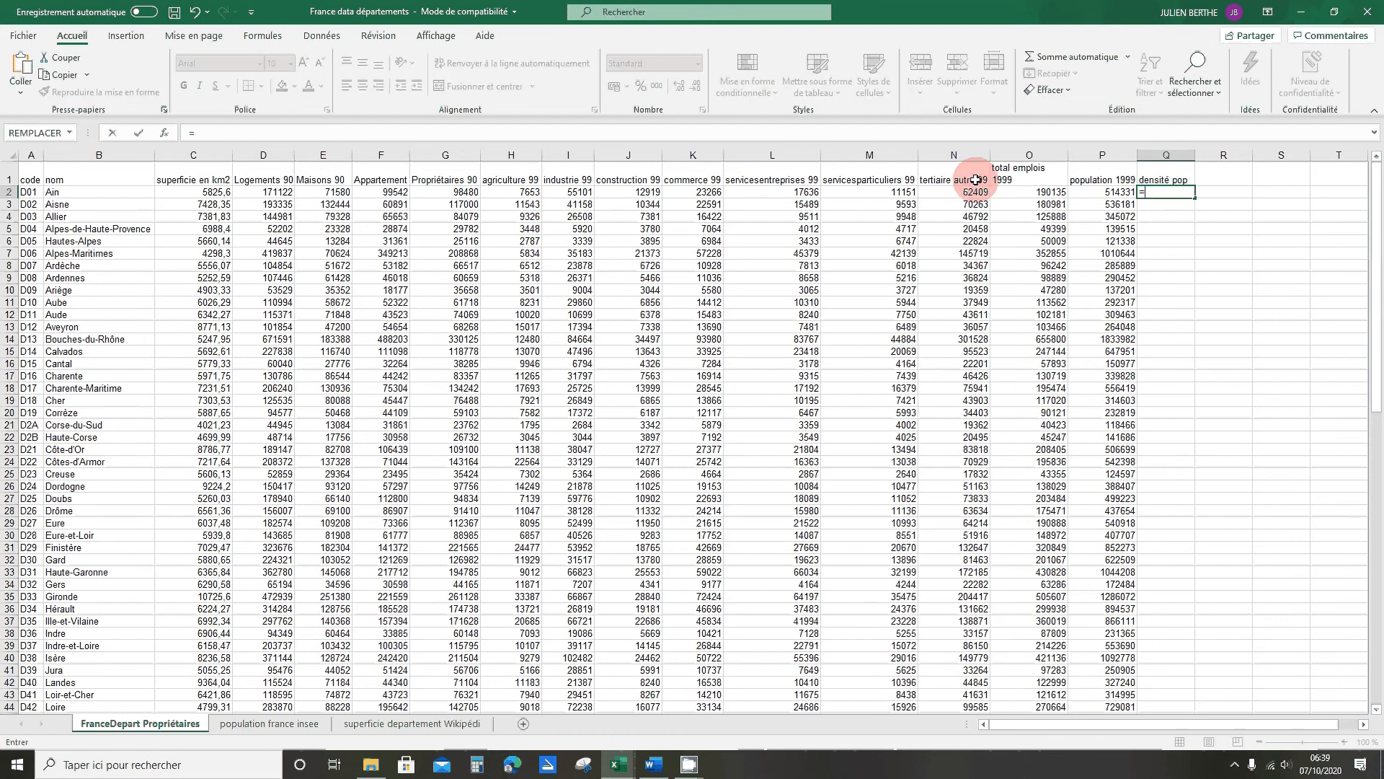
left_click(1083, 192)
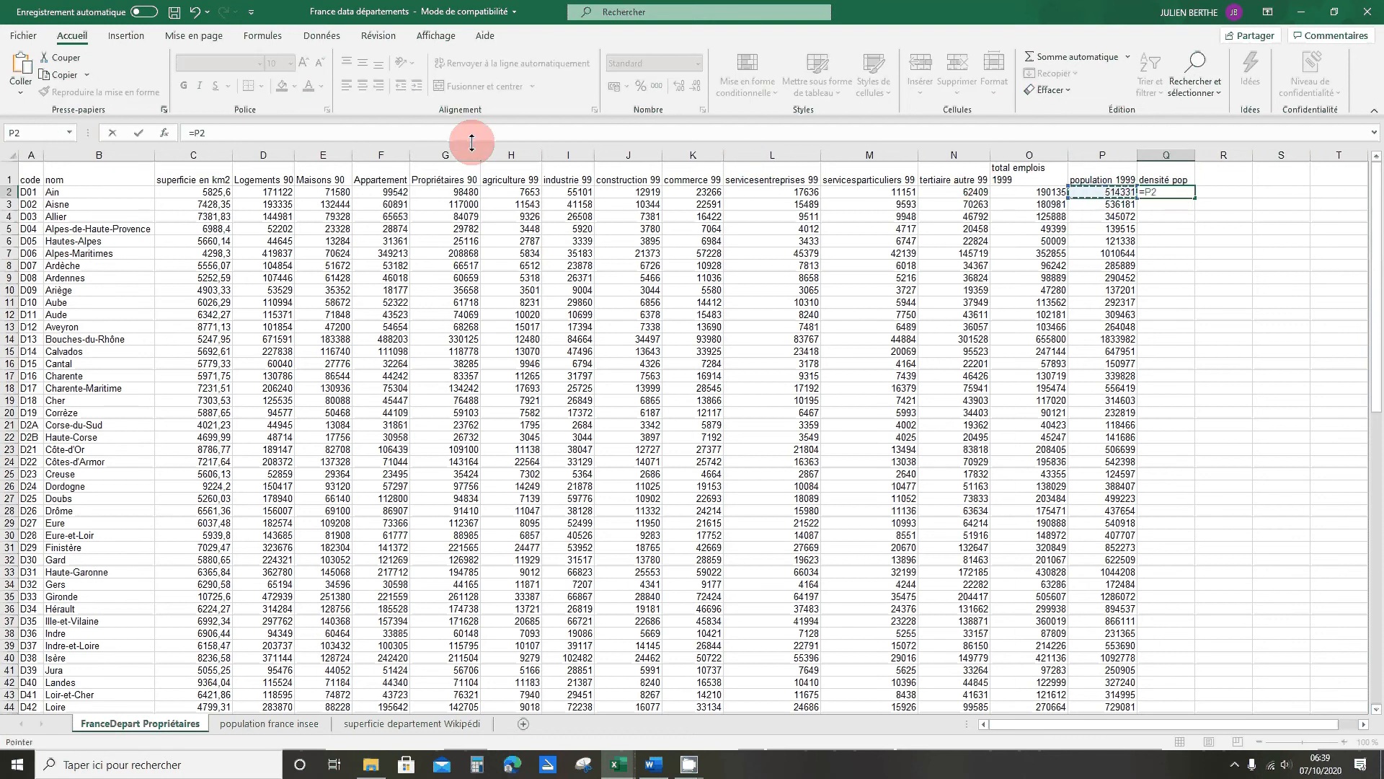
type("/")
left_click(206, 191)
key("Return")
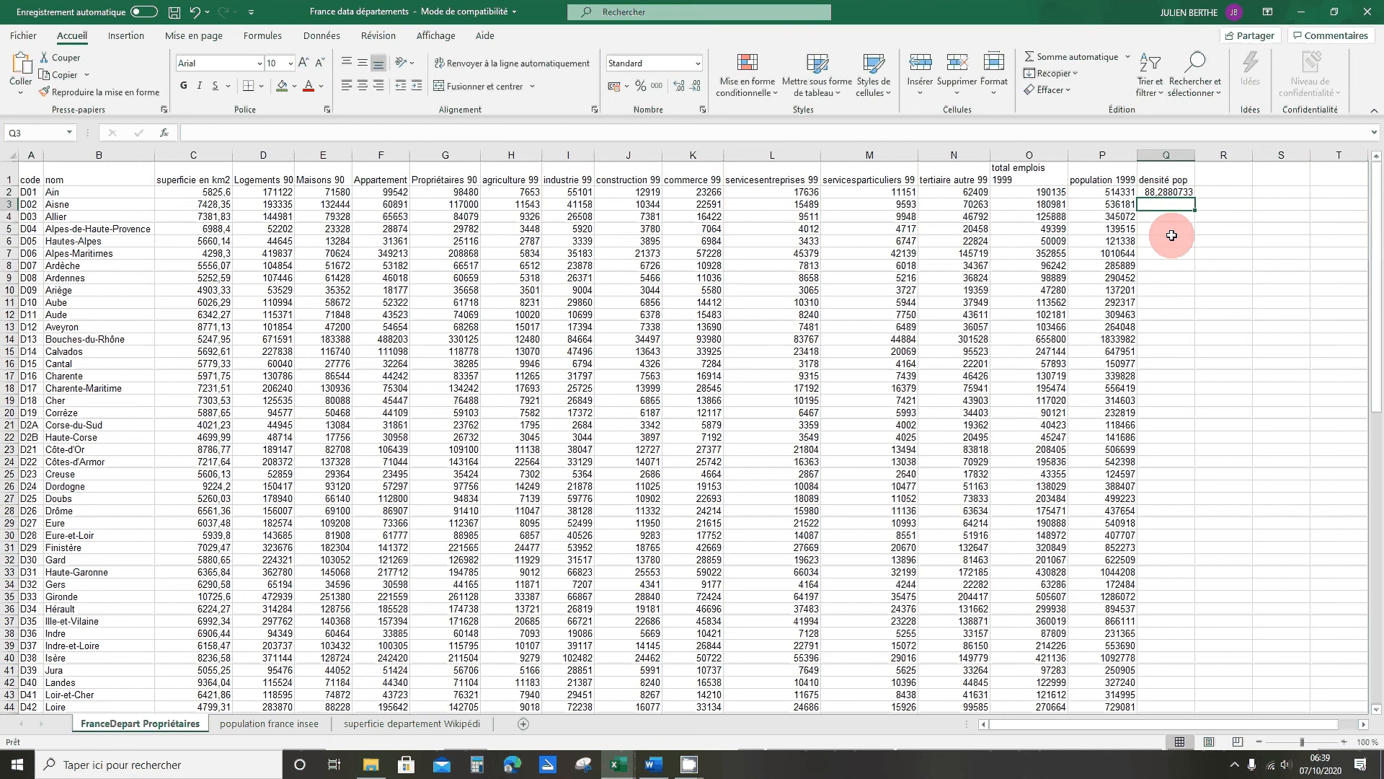
Fill the density formula from Q2 down to Val-d'Oise in row 97 and look over the copied densities
left_click(1168, 191)
left_click_drag(1195, 198, 1170, 703)
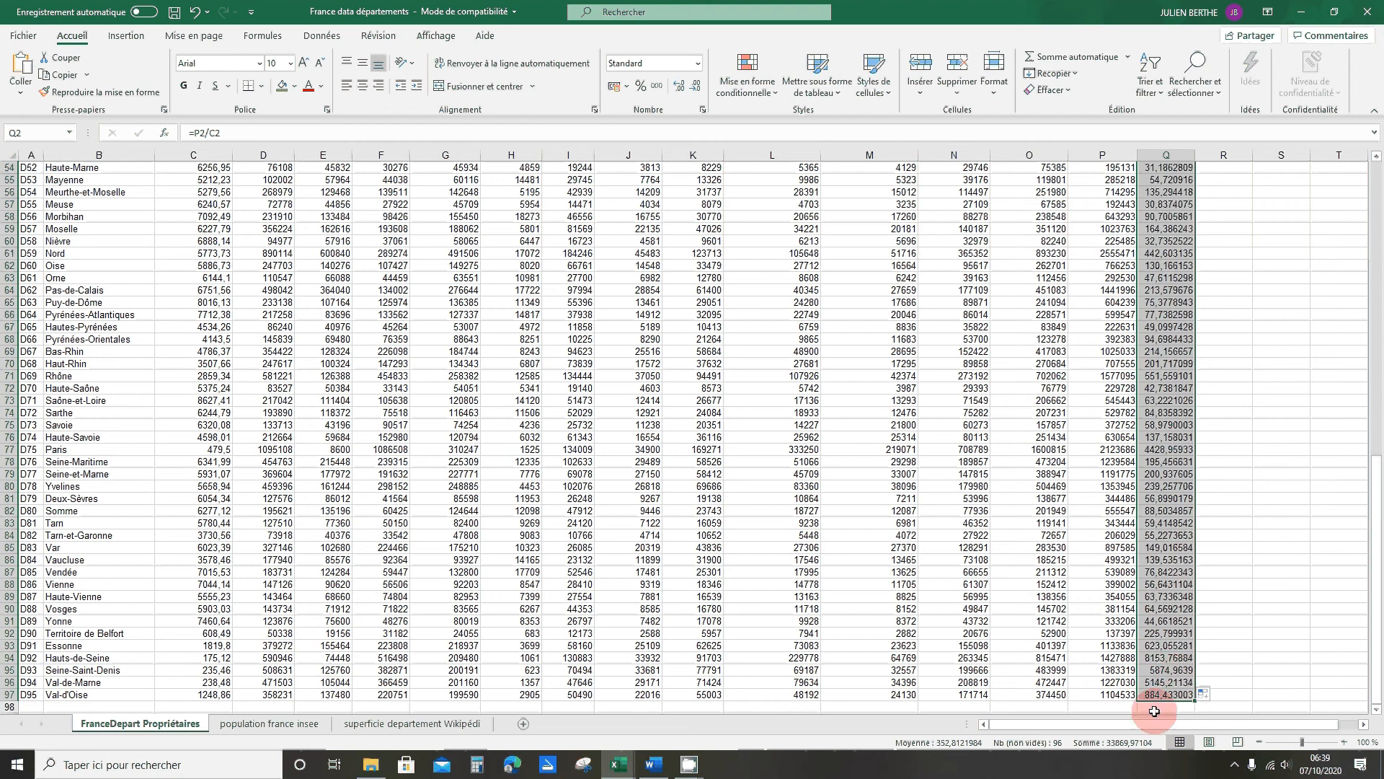
scroll(1149, 627, "up", 18)
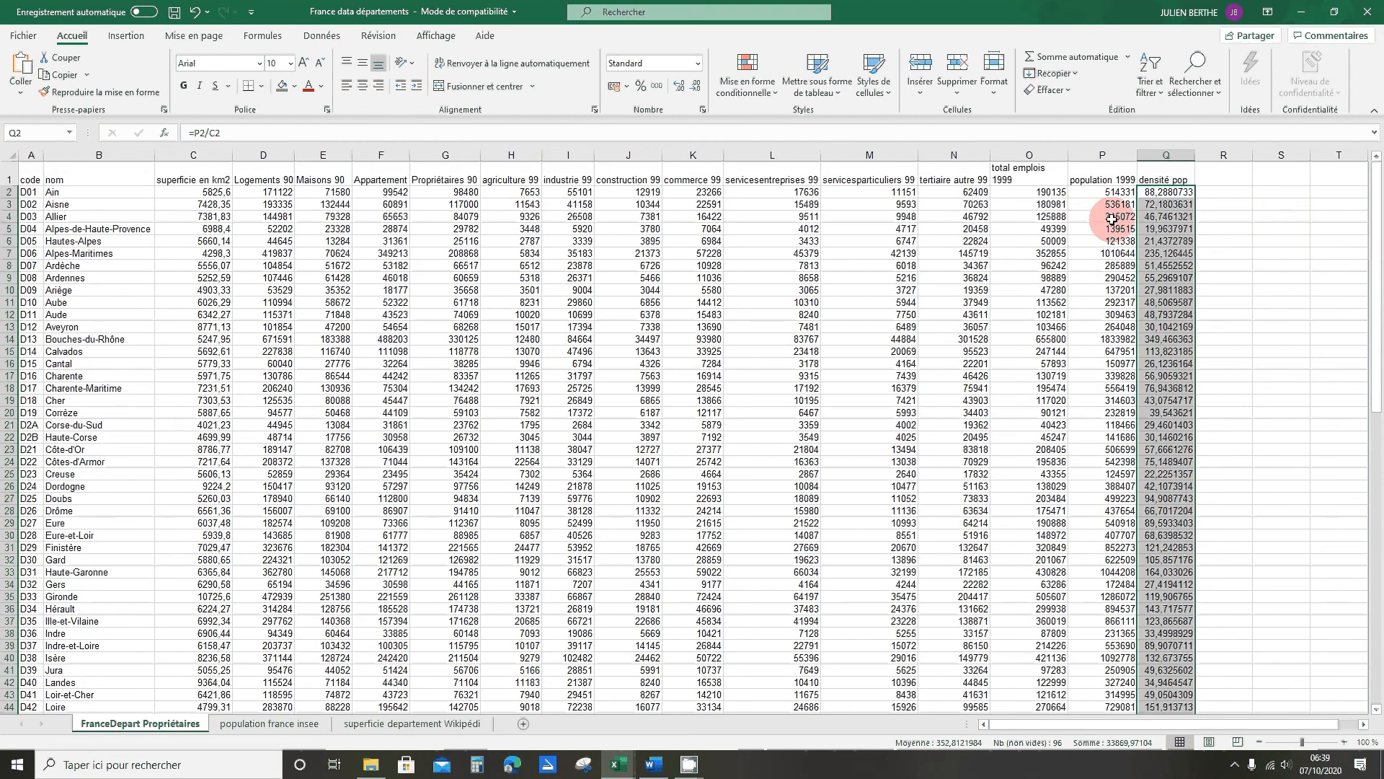
scroll(1142, 587, "down", 20)
scroll(1179, 431, "up", 7)
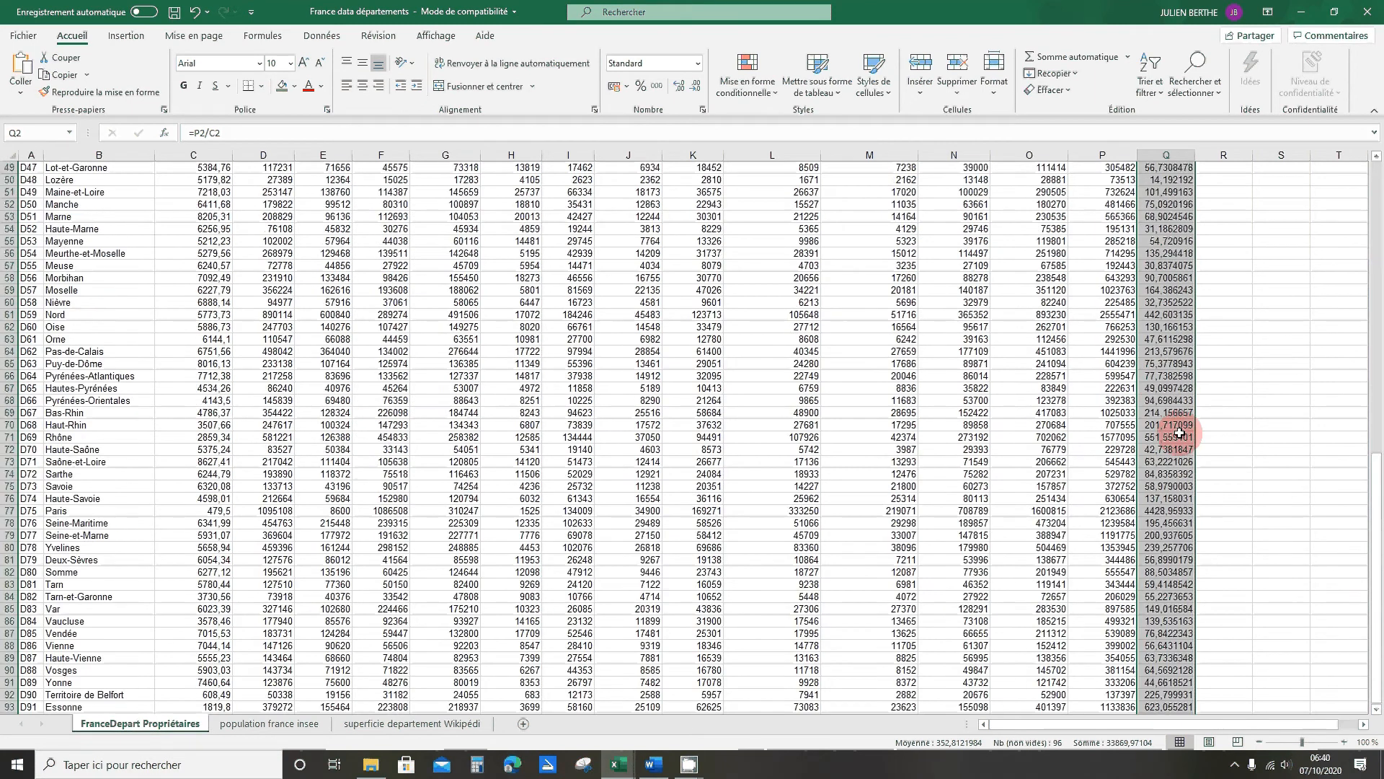
scroll(1190, 404, "up", 16)
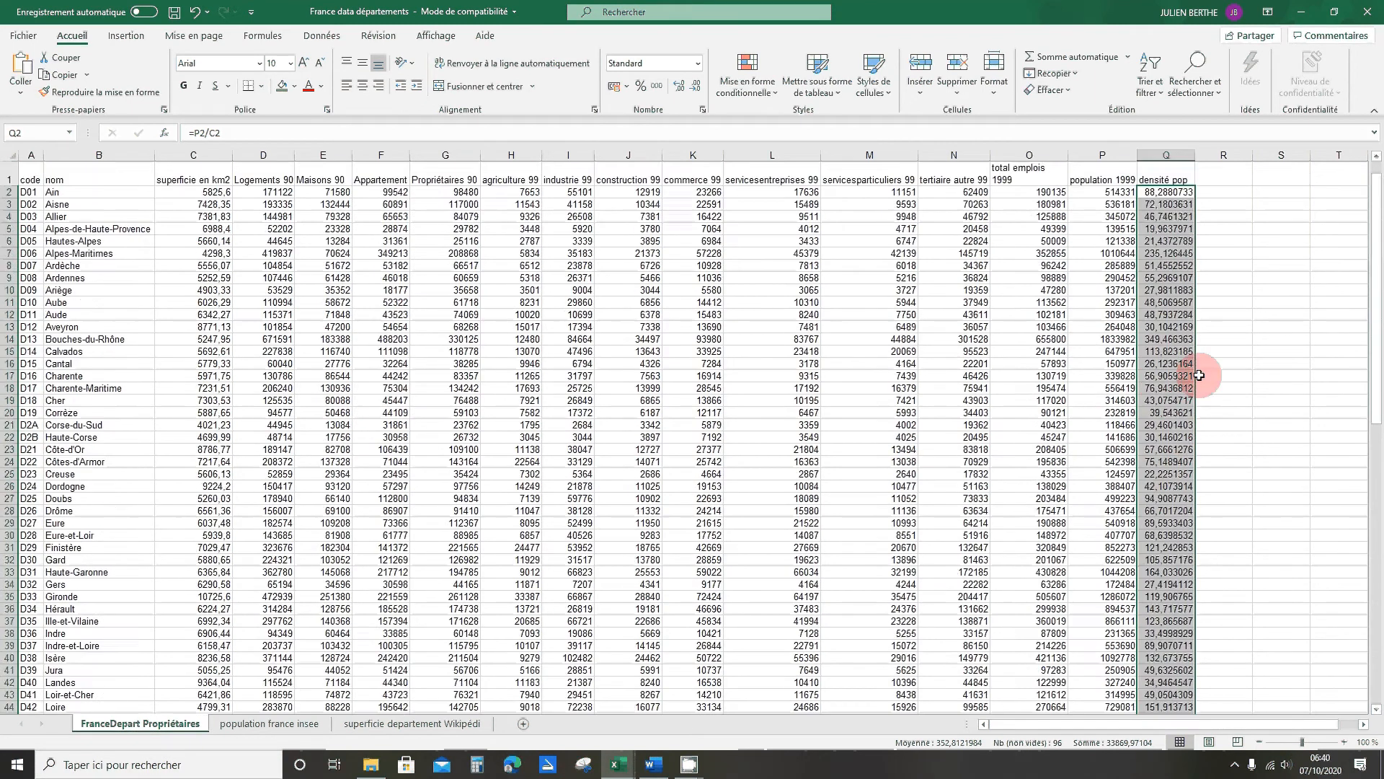
Save a copy of the workbook in the TD 2 folder as France data départements analyse, accepting the compatibility notice
left_click(16, 37)
left_click(45, 228)
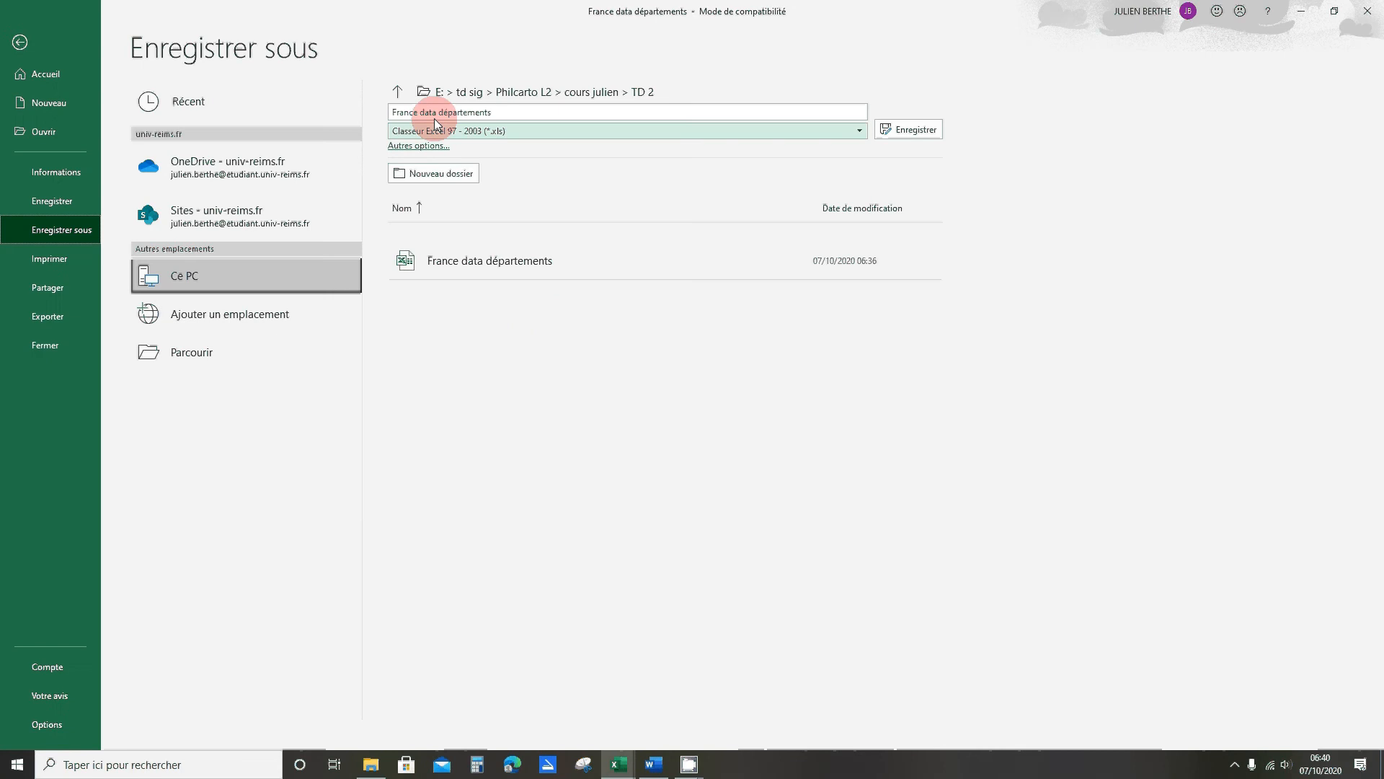
left_click(540, 93)
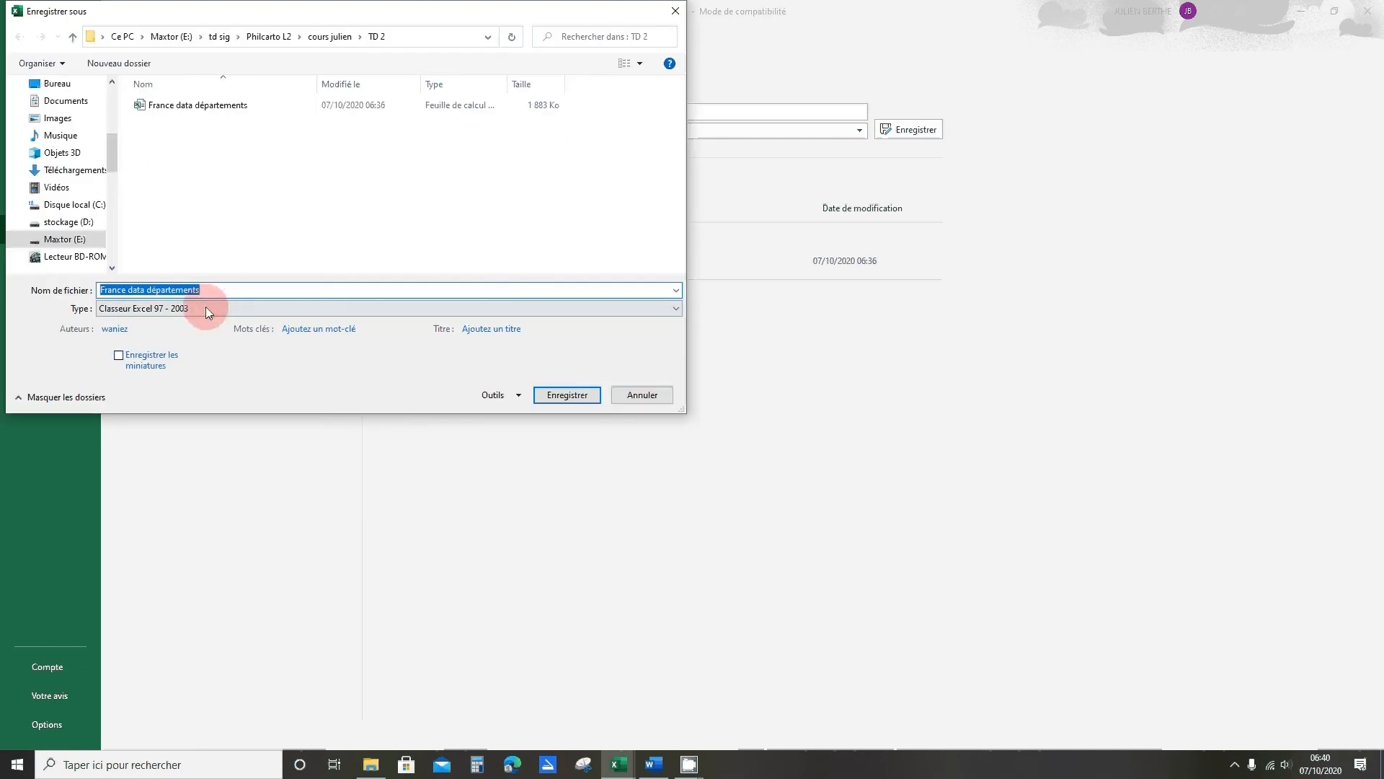
left_click(222, 289)
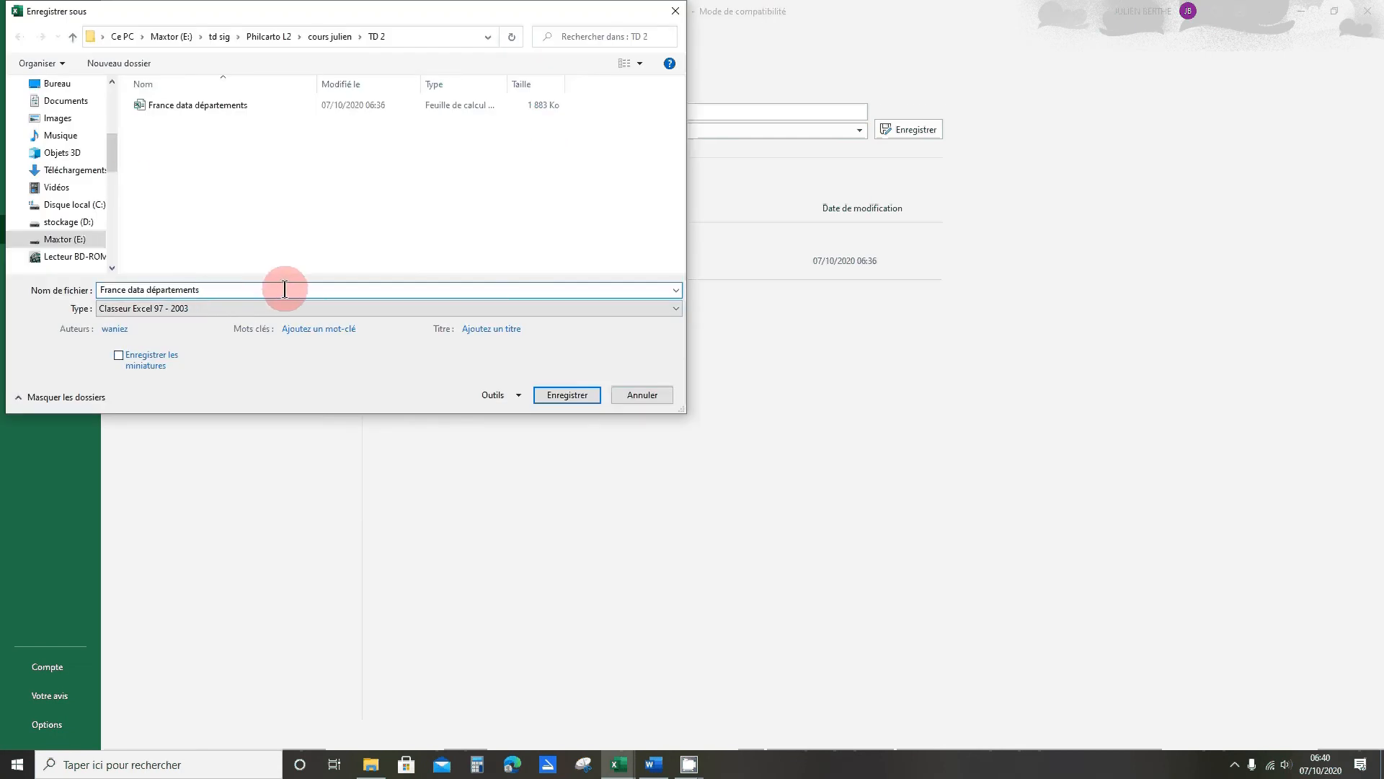
type("analyse")
left_click(566, 395)
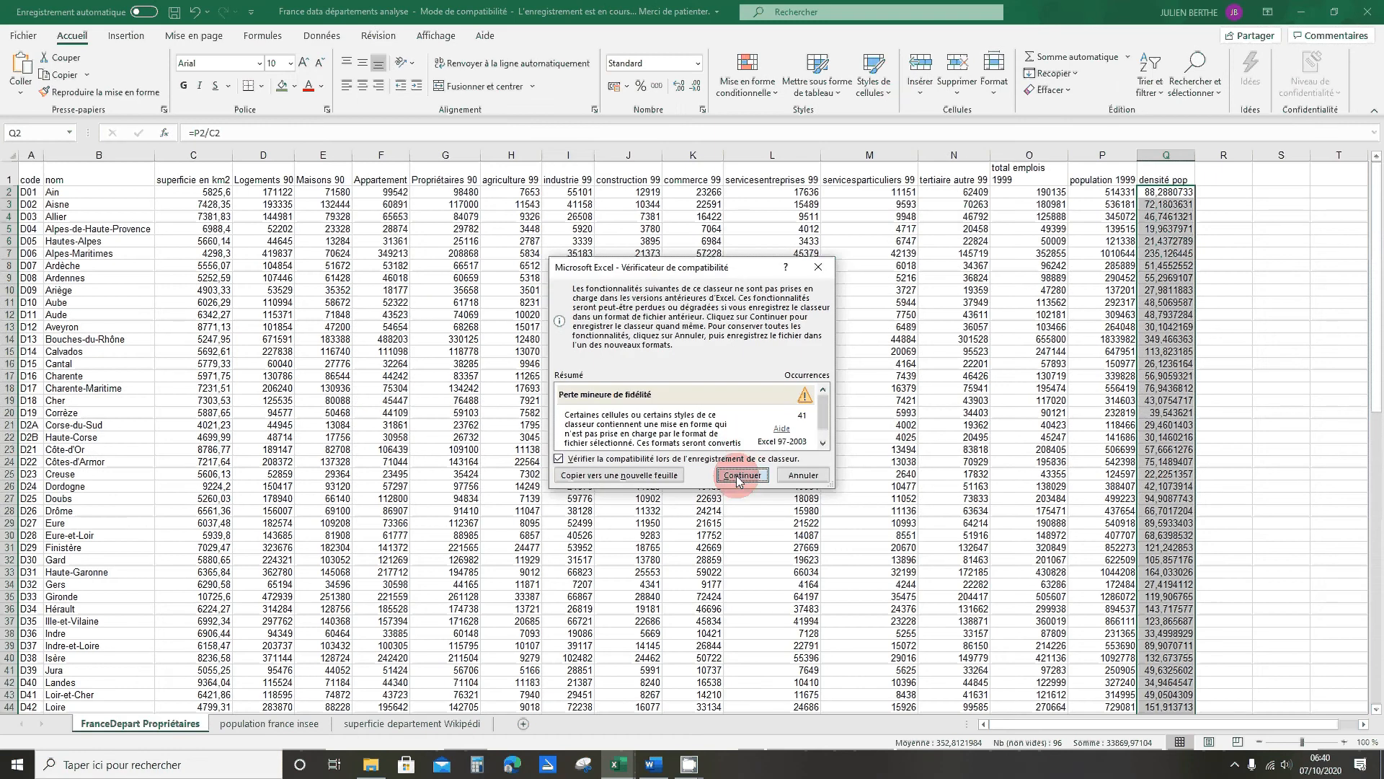
left_click(742, 474)
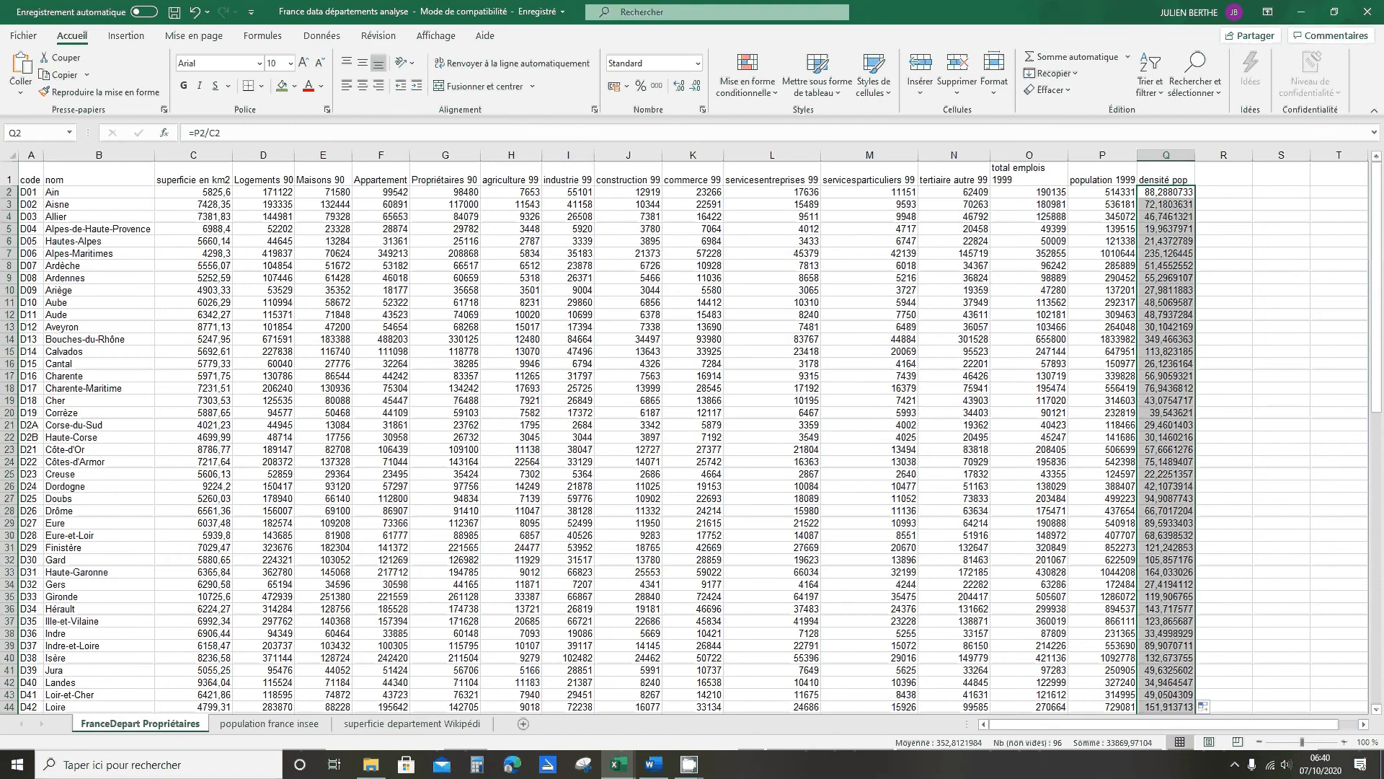
Close the saved workbook and the TD 2 folder window
left_click(1367, 11)
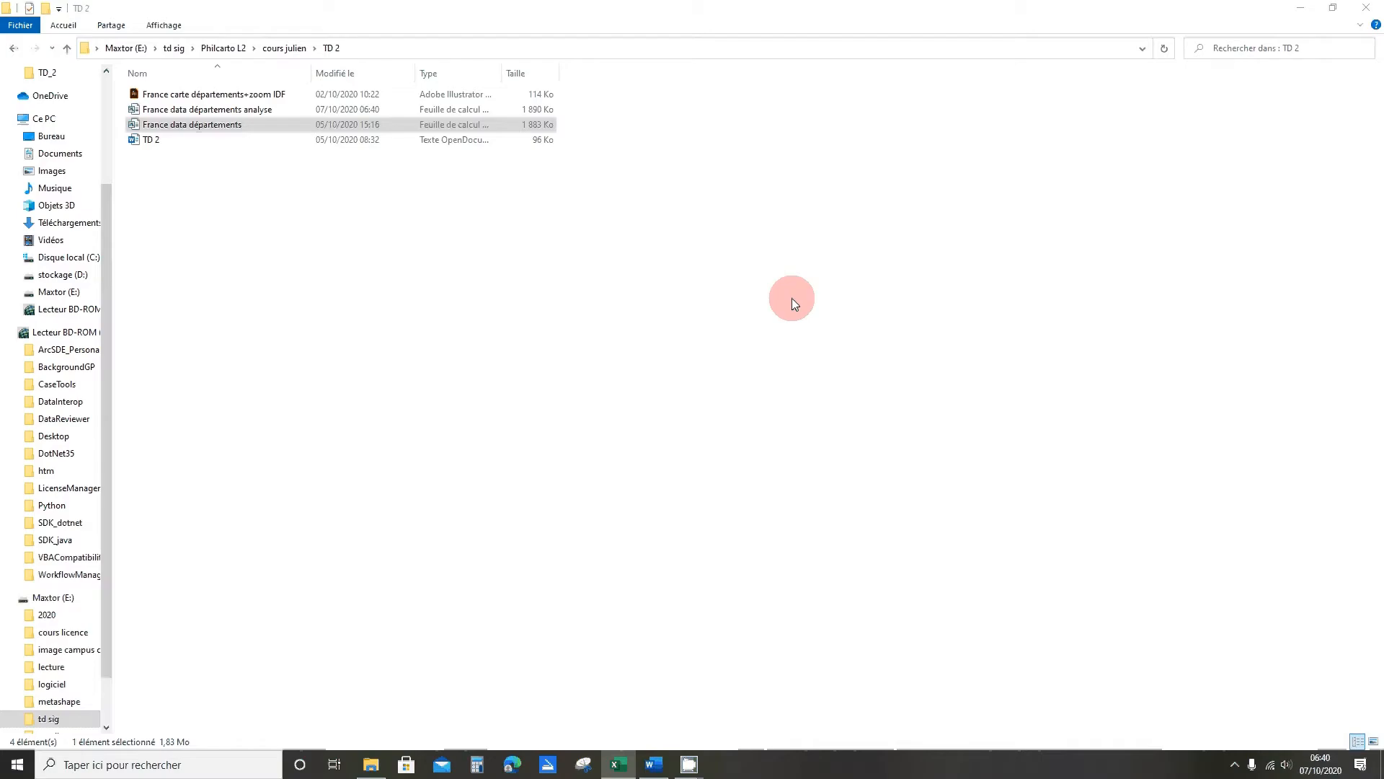
left_click(597, 259)
left_click(1368, 8)
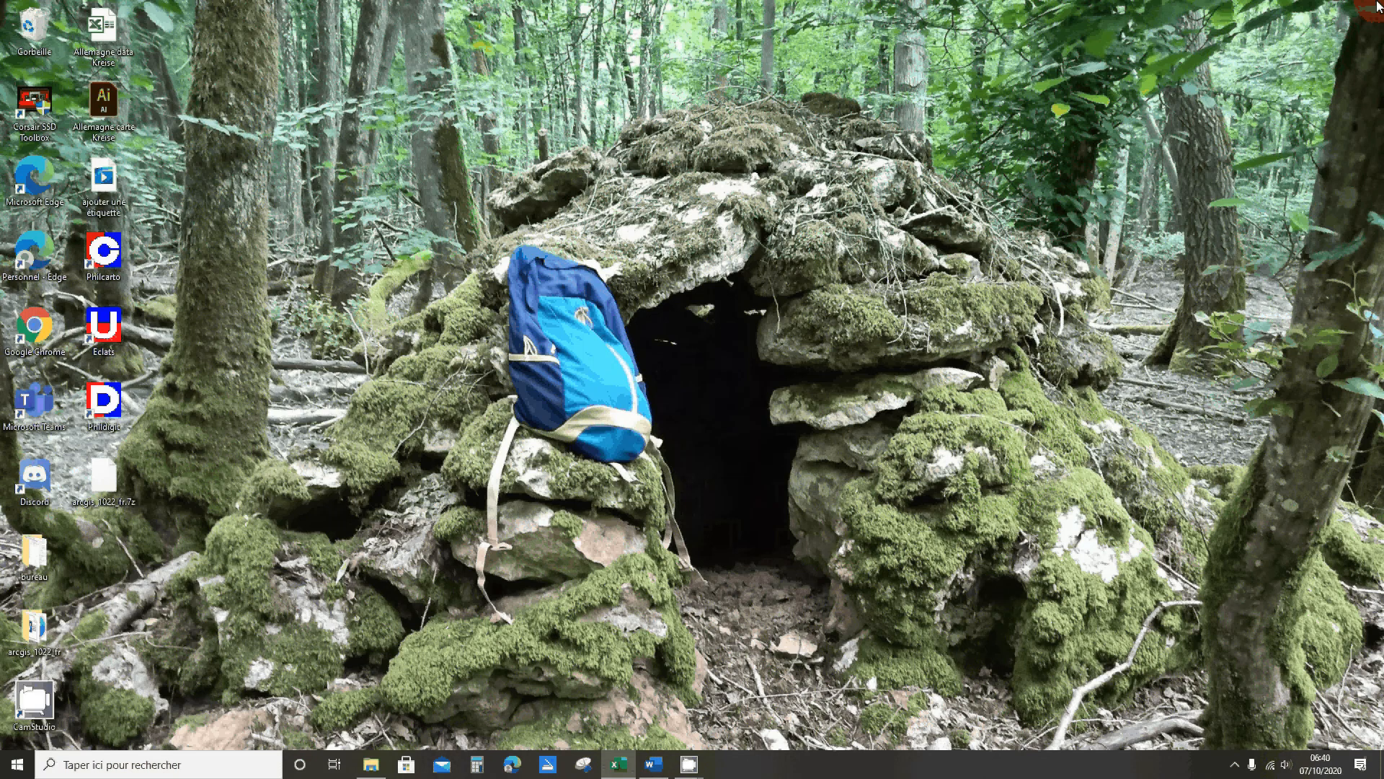
left_click(539, 542)
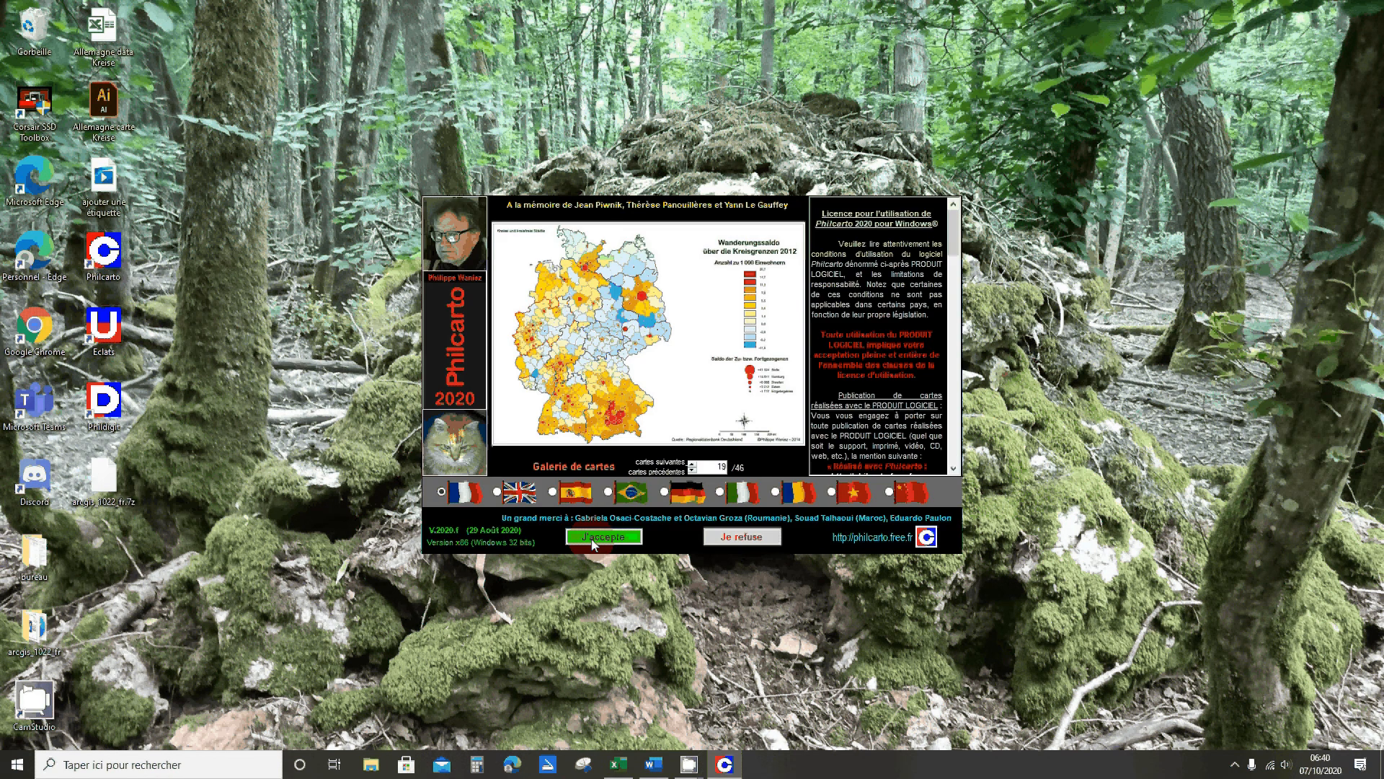
left_click(591, 538)
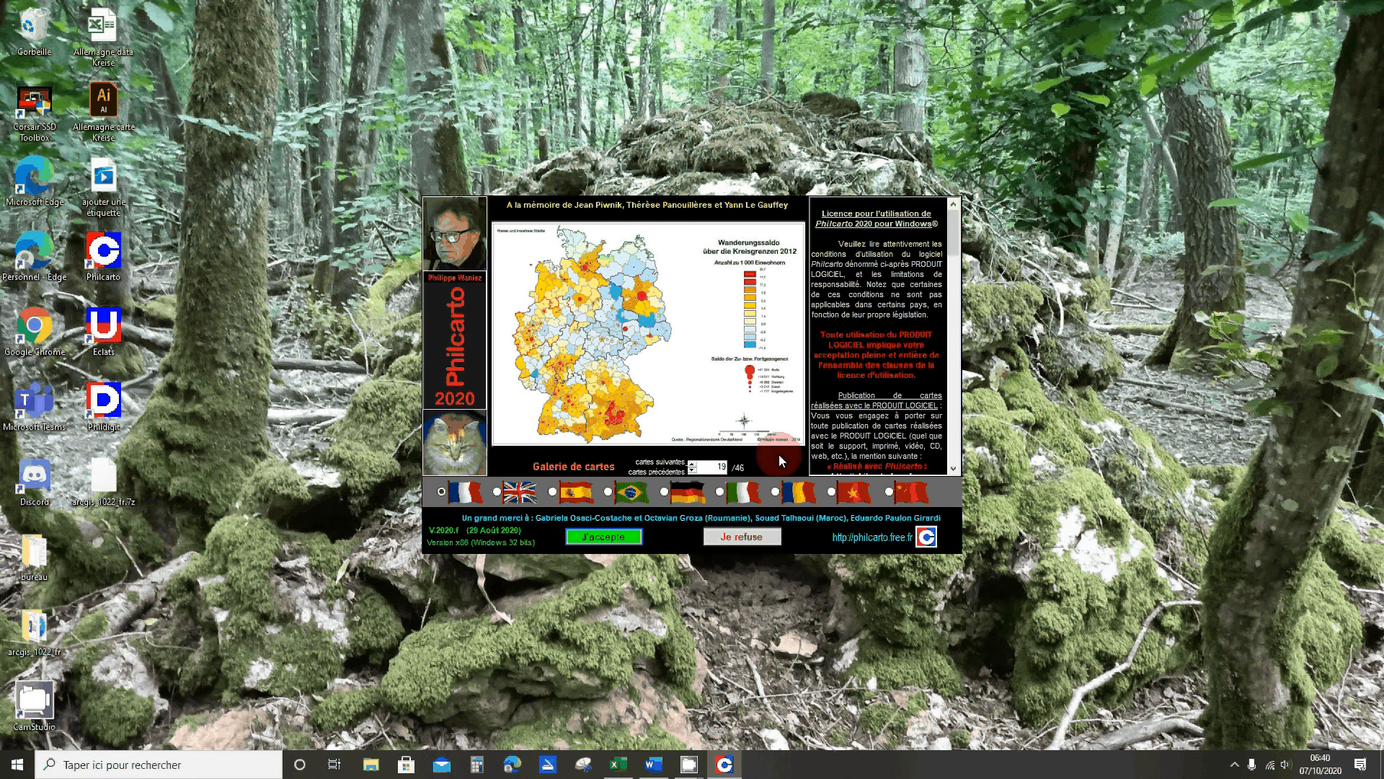
scroll(834, 376, "down", 3)
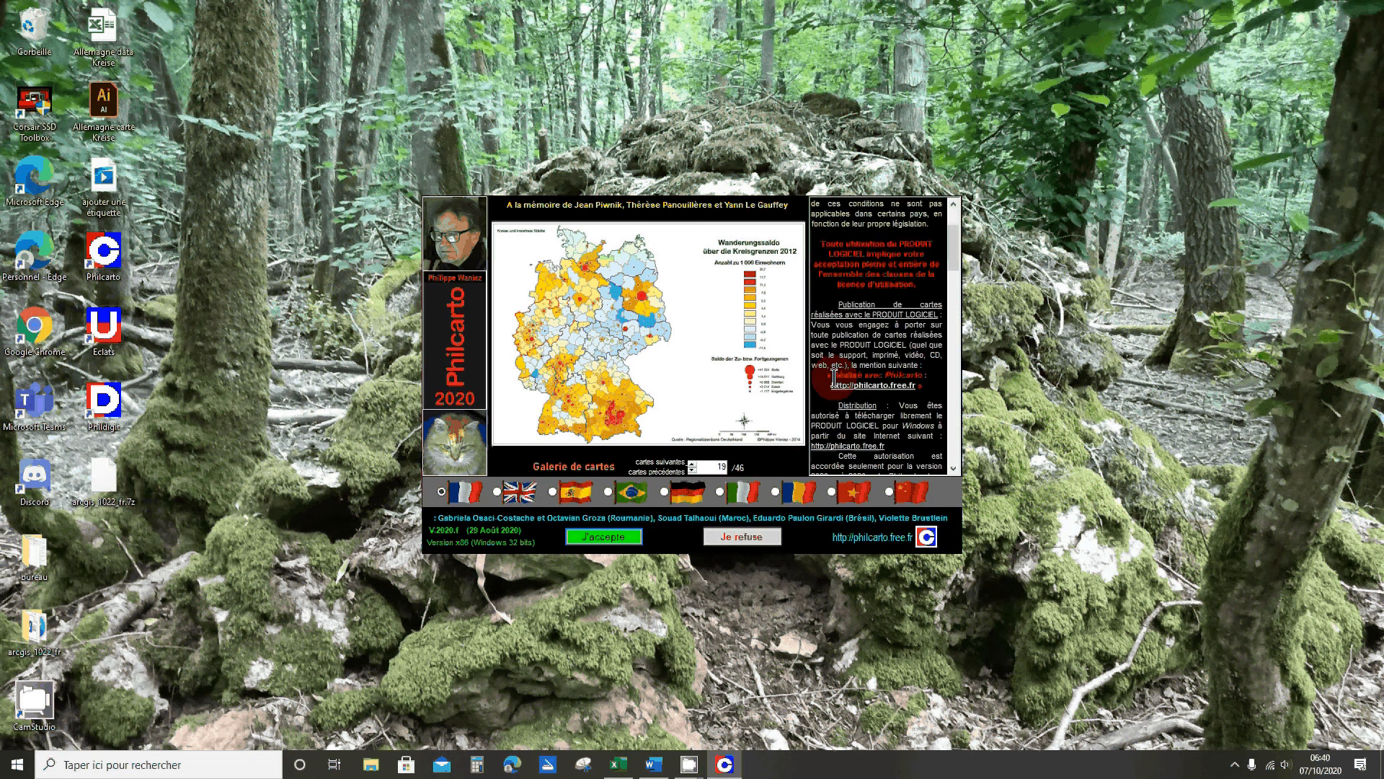
triple_click(834, 376)
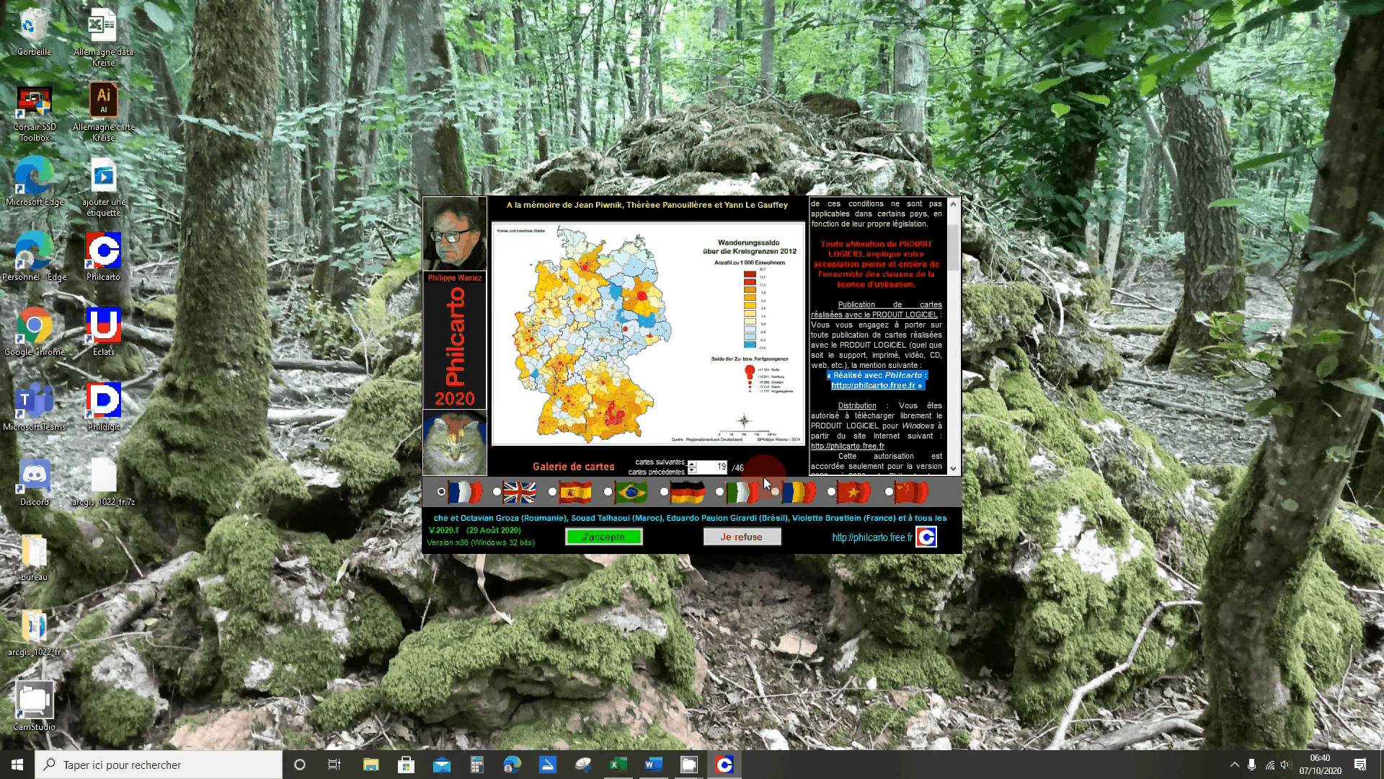
left_click(633, 569)
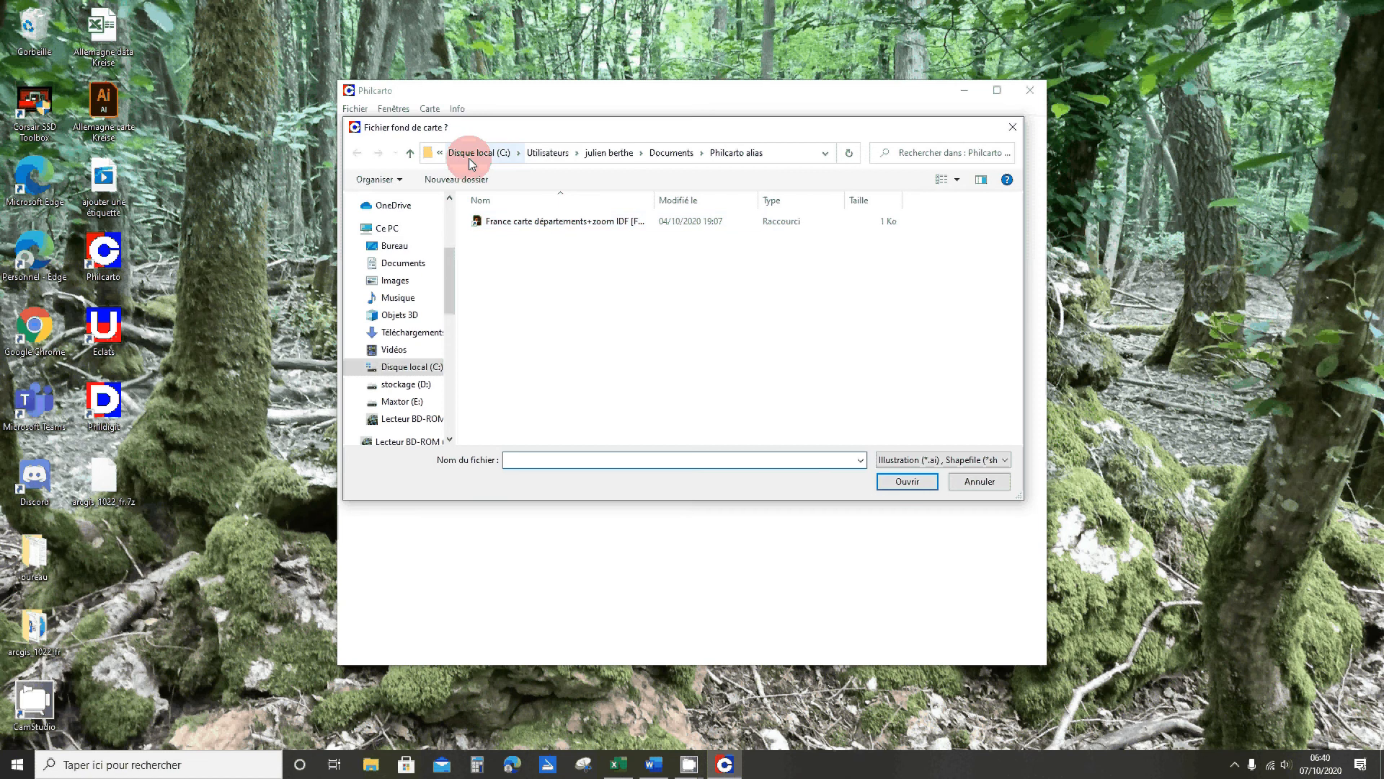
left_click(470, 155)
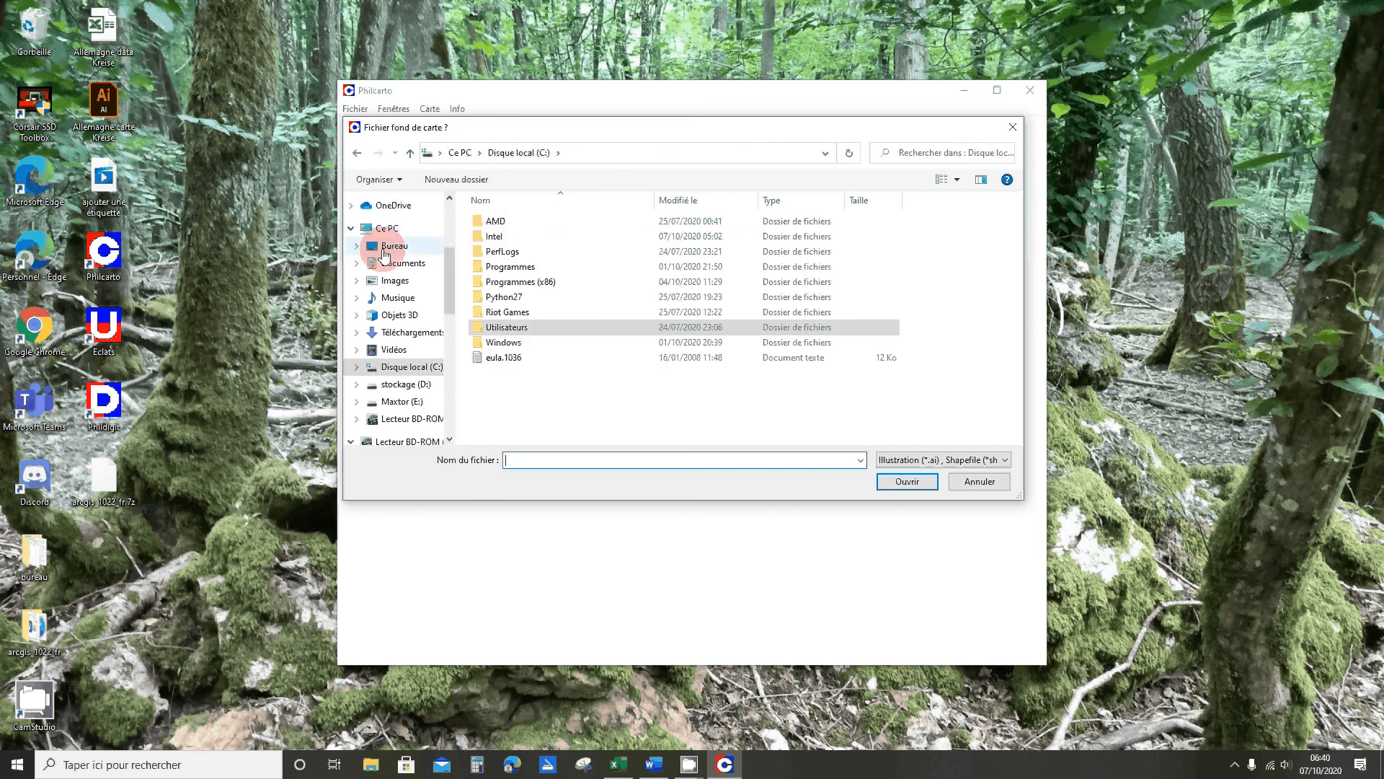
left_click(389, 246)
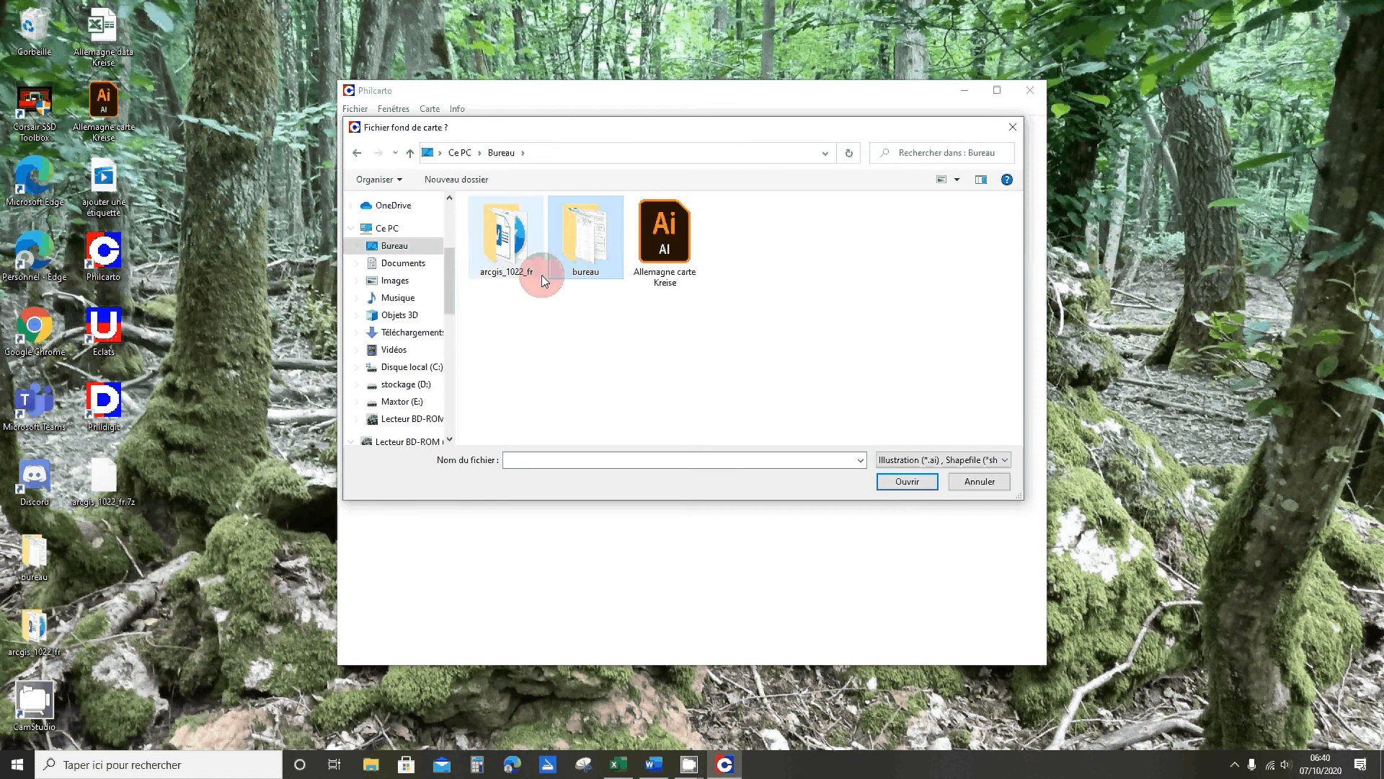
left_click(468, 313)
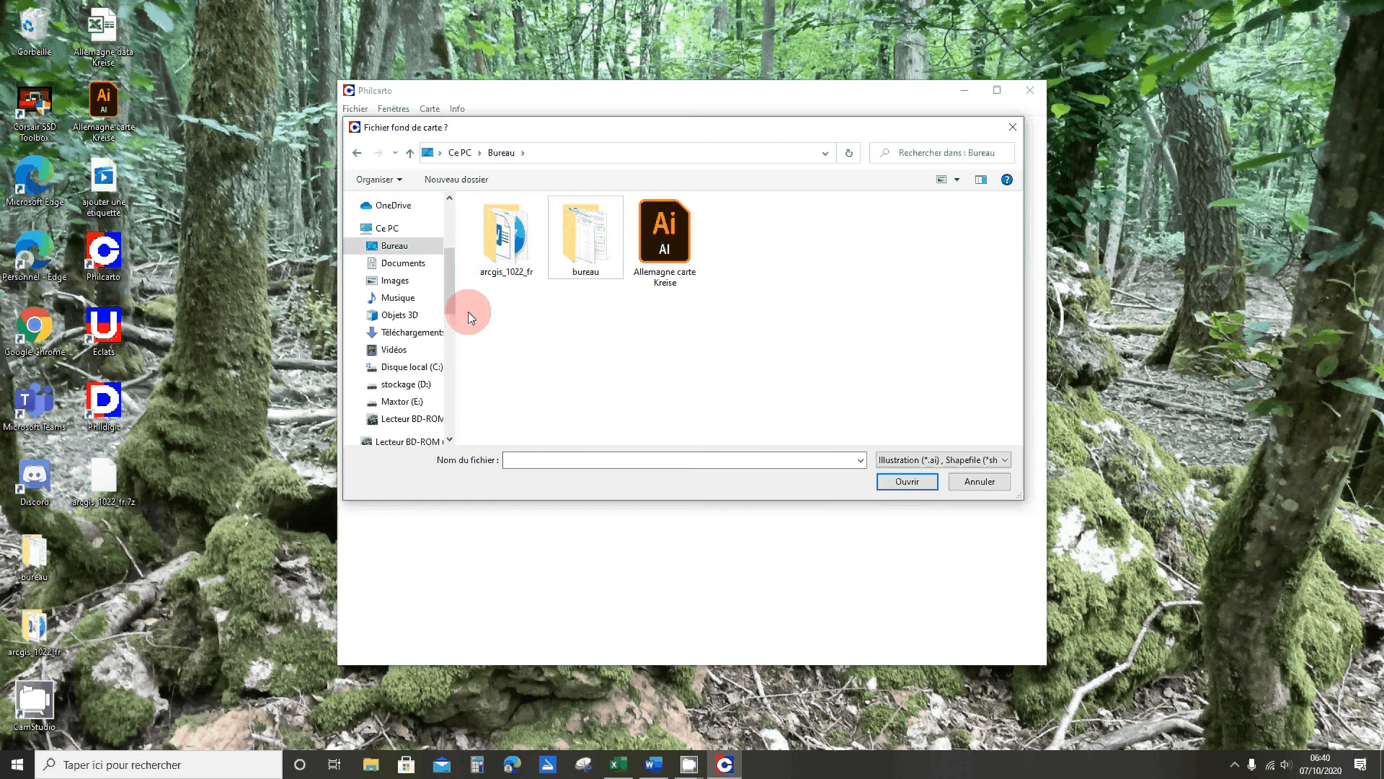
Open France carte départements+zoom IDF from the TD 2 folder on Maxtor (E:), under td sig and Philcarto L2, as the base map
left_click(401, 402)
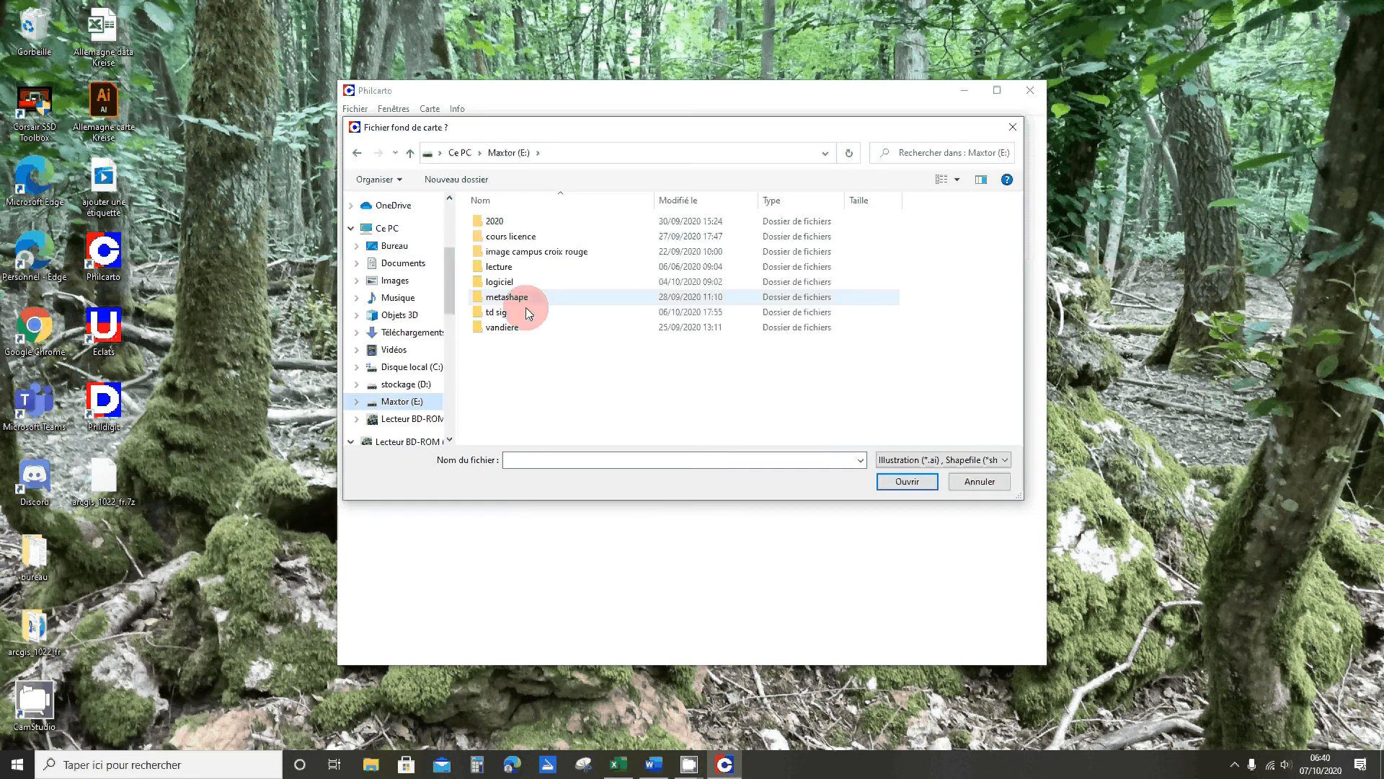
double_click(525, 310)
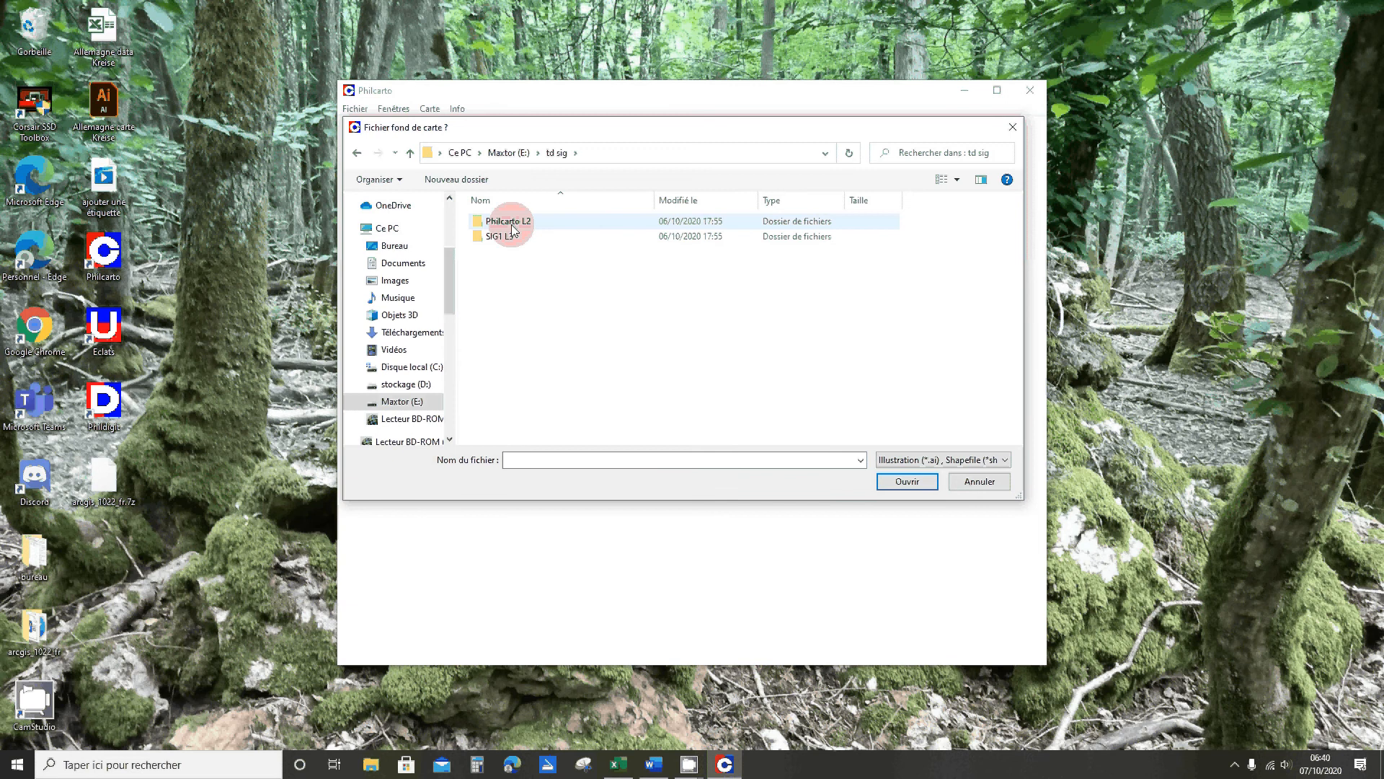
double_click(511, 222)
double_click(509, 222)
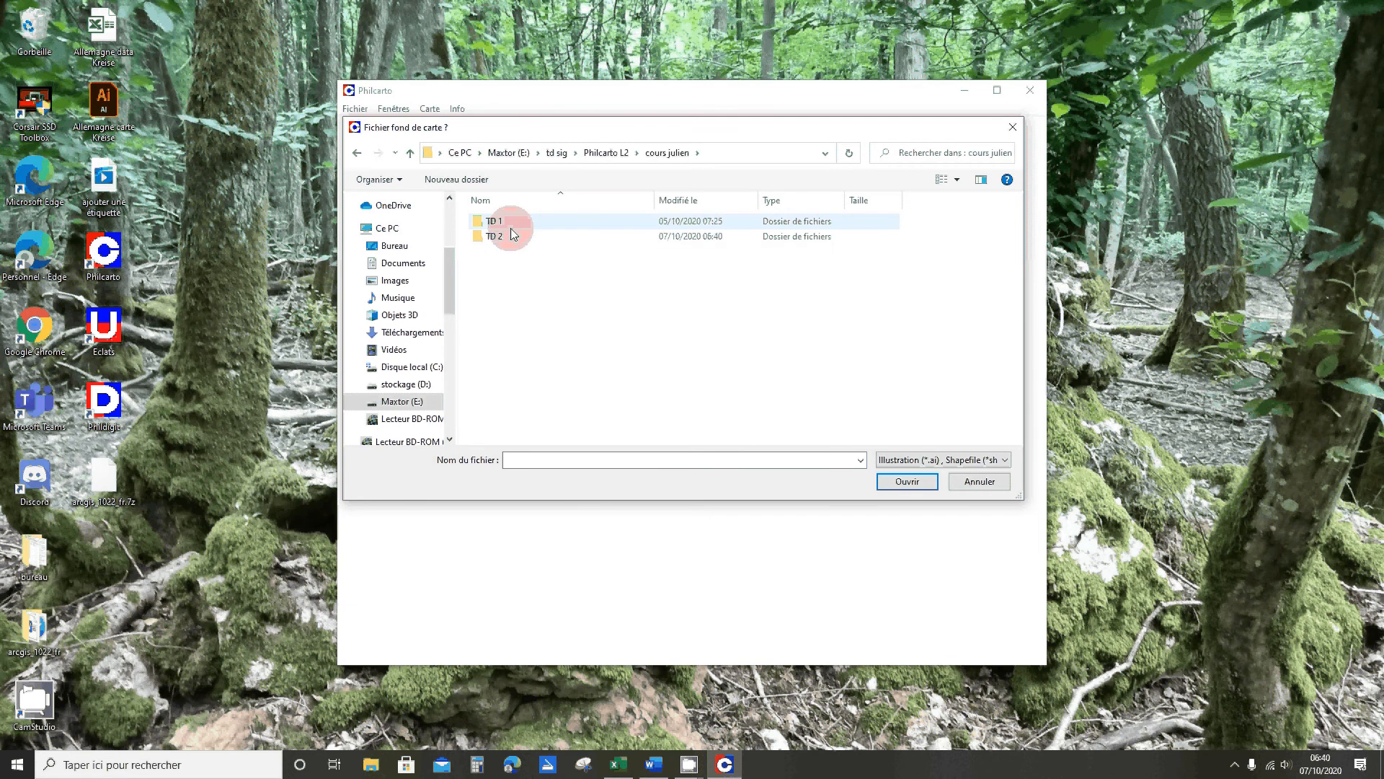
double_click(496, 236)
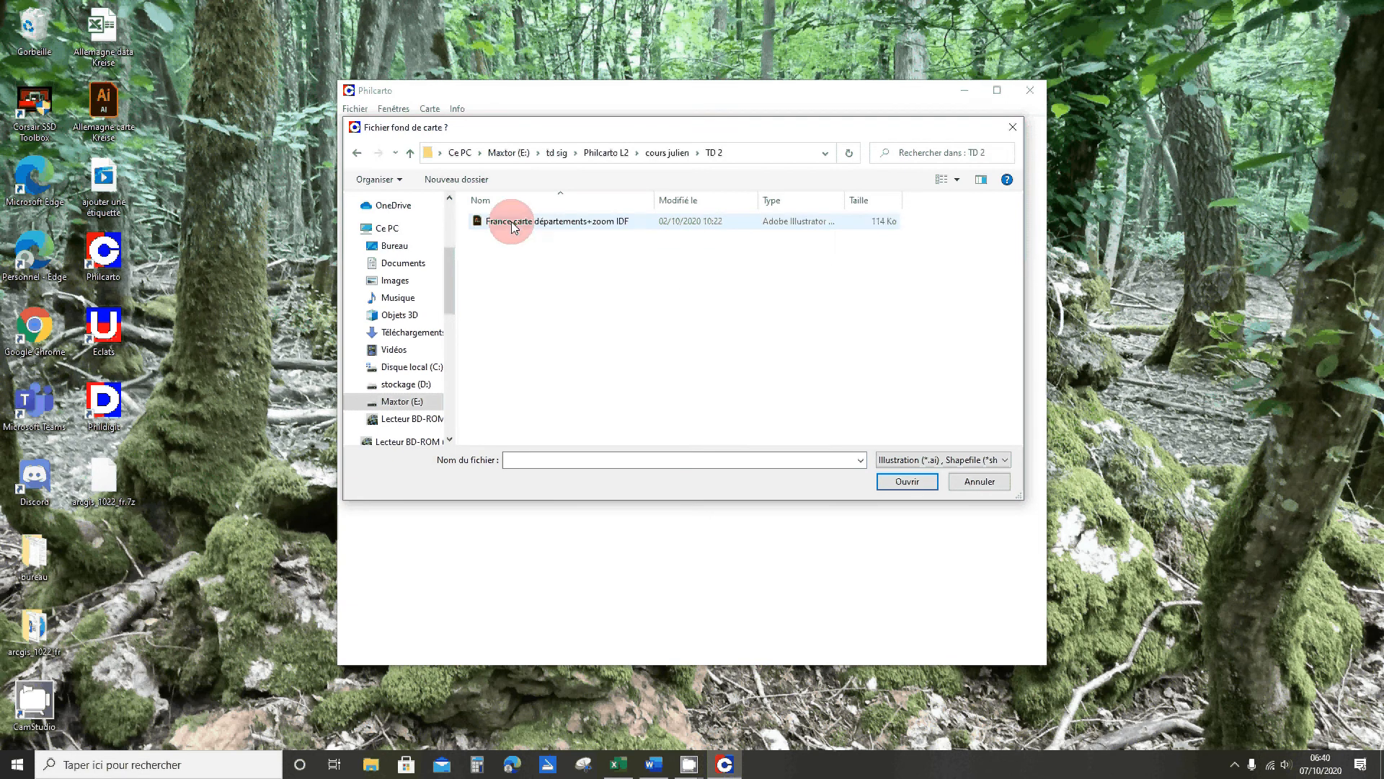
left_click(514, 227)
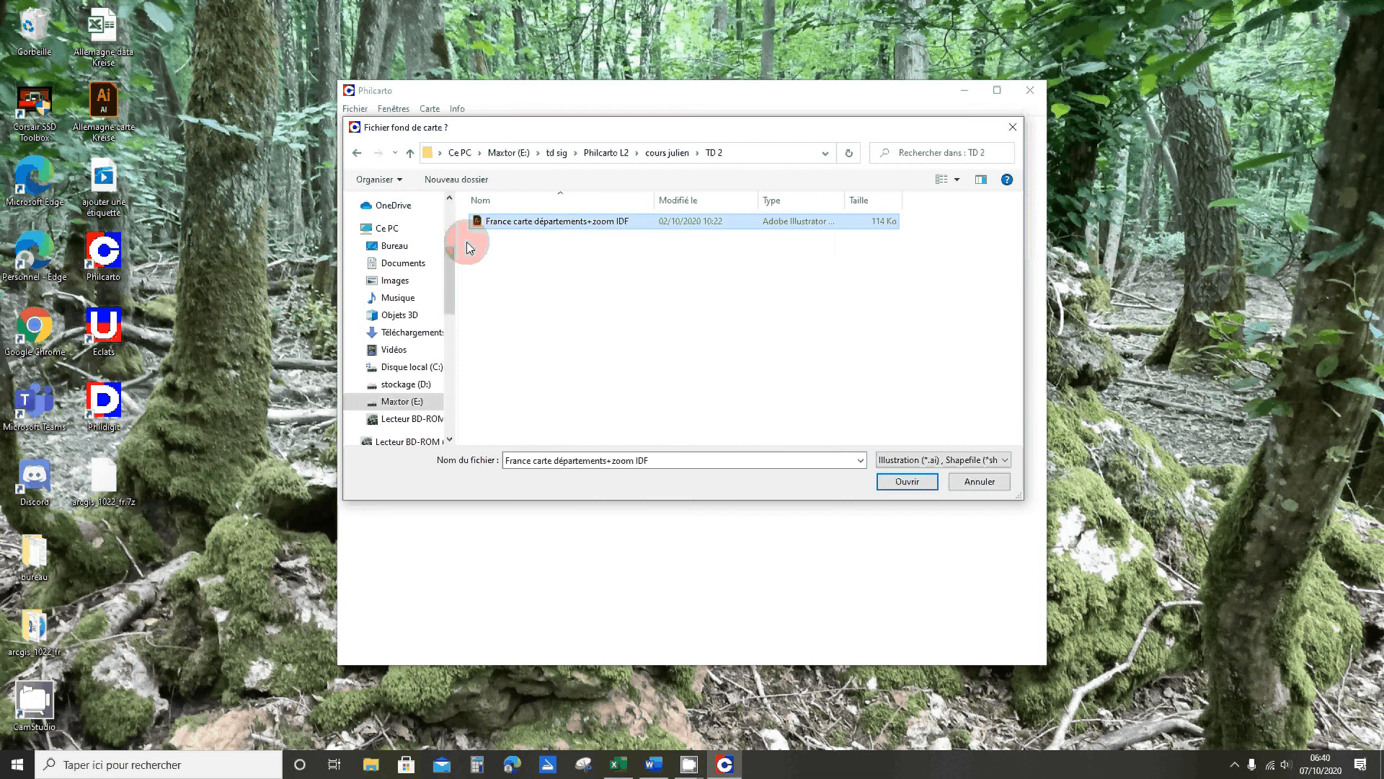
left_click(902, 482)
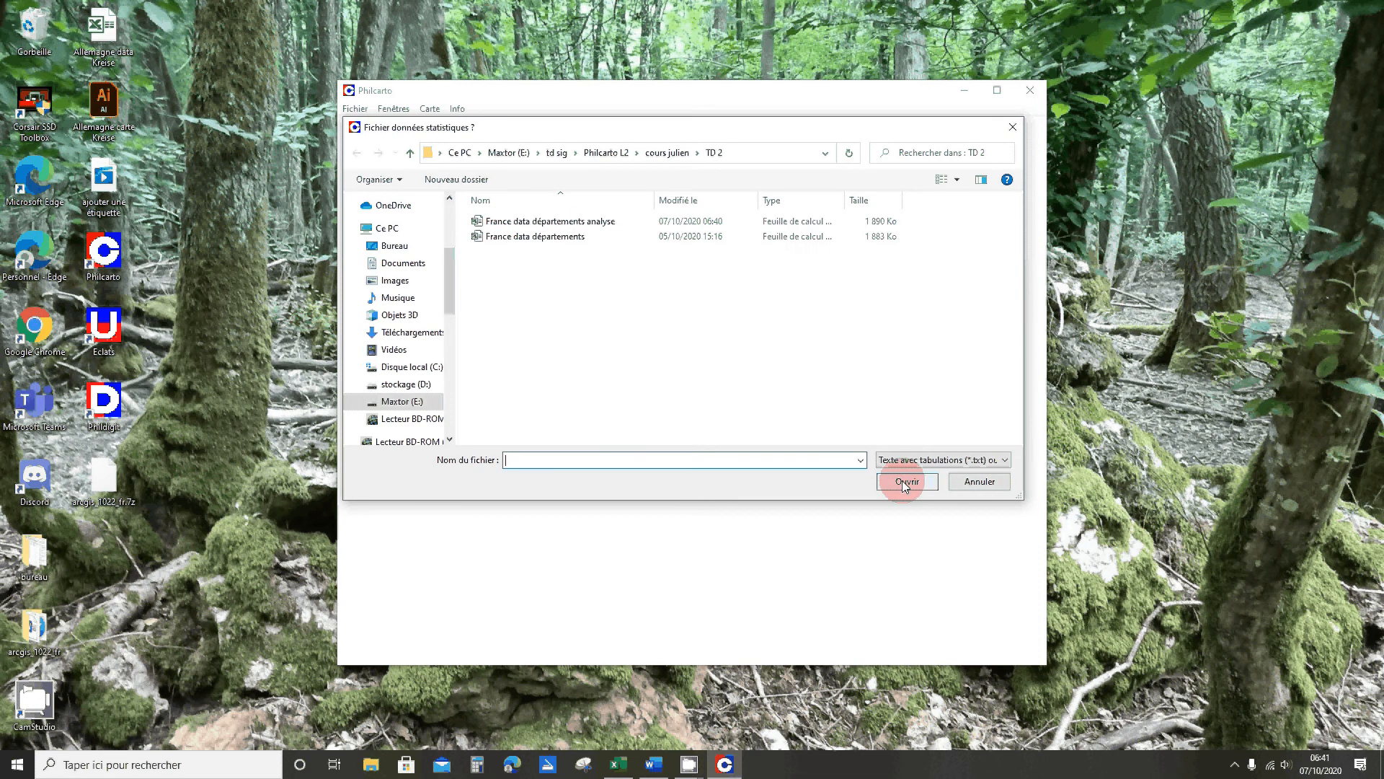
Load the statistical data from France data départements analyse, using the FranceDepart Propriétaires sheet
left_click(633, 222)
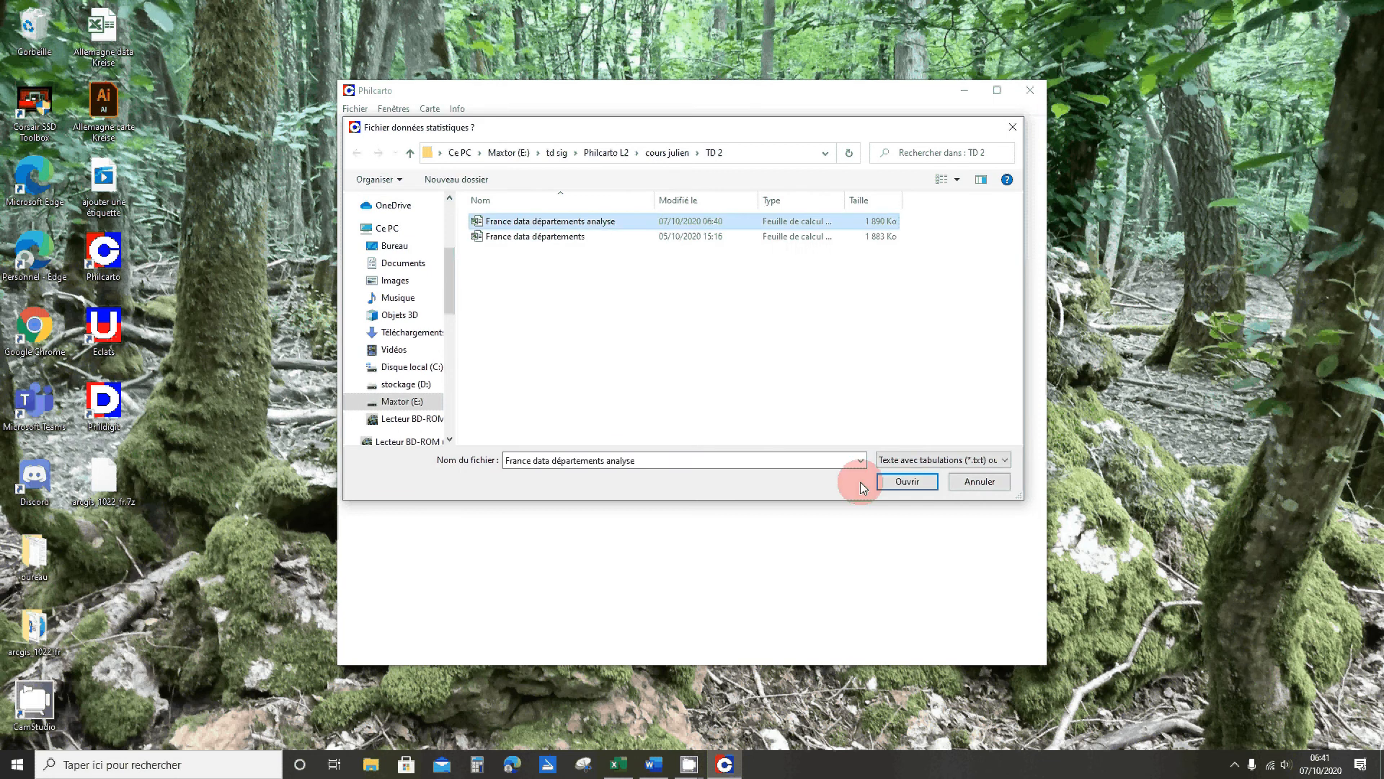
left_click(901, 481)
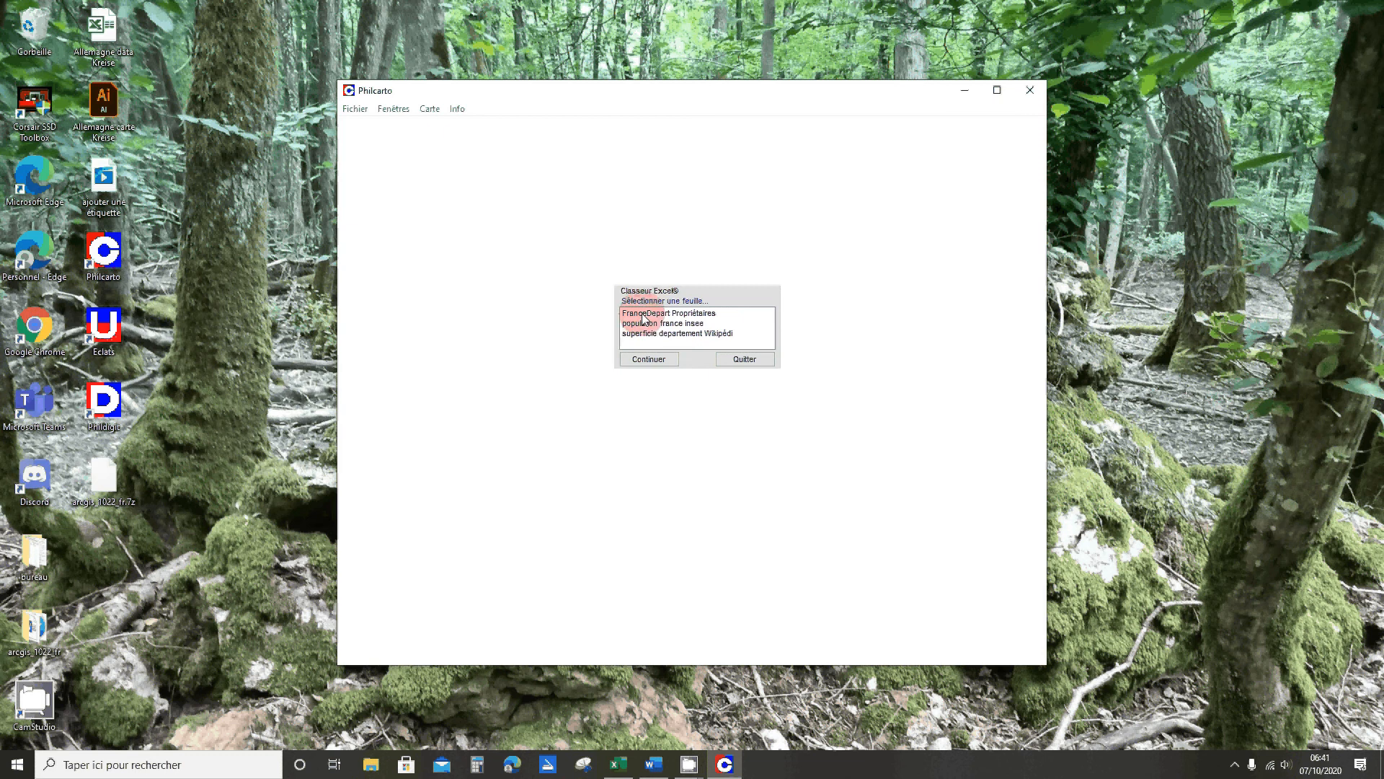
left_click(644, 316)
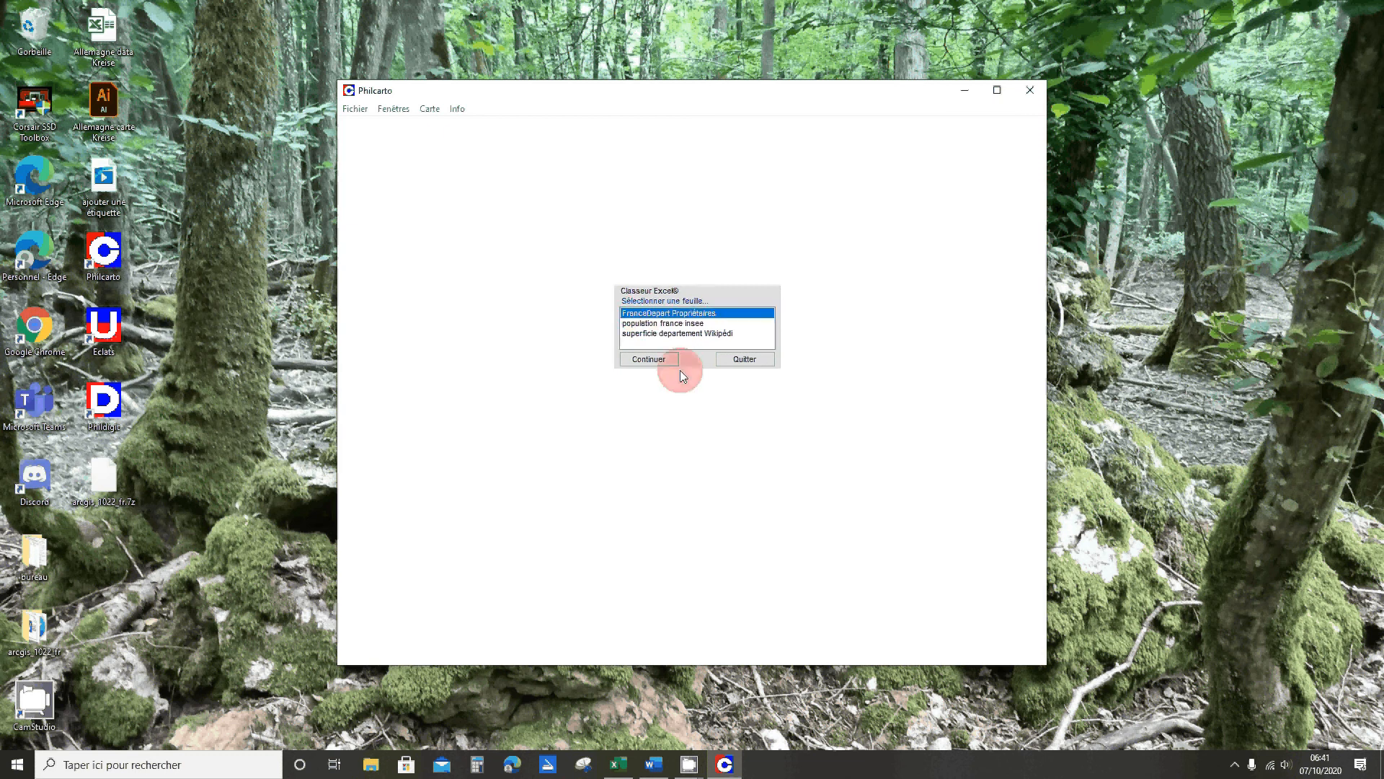
left_click(671, 362)
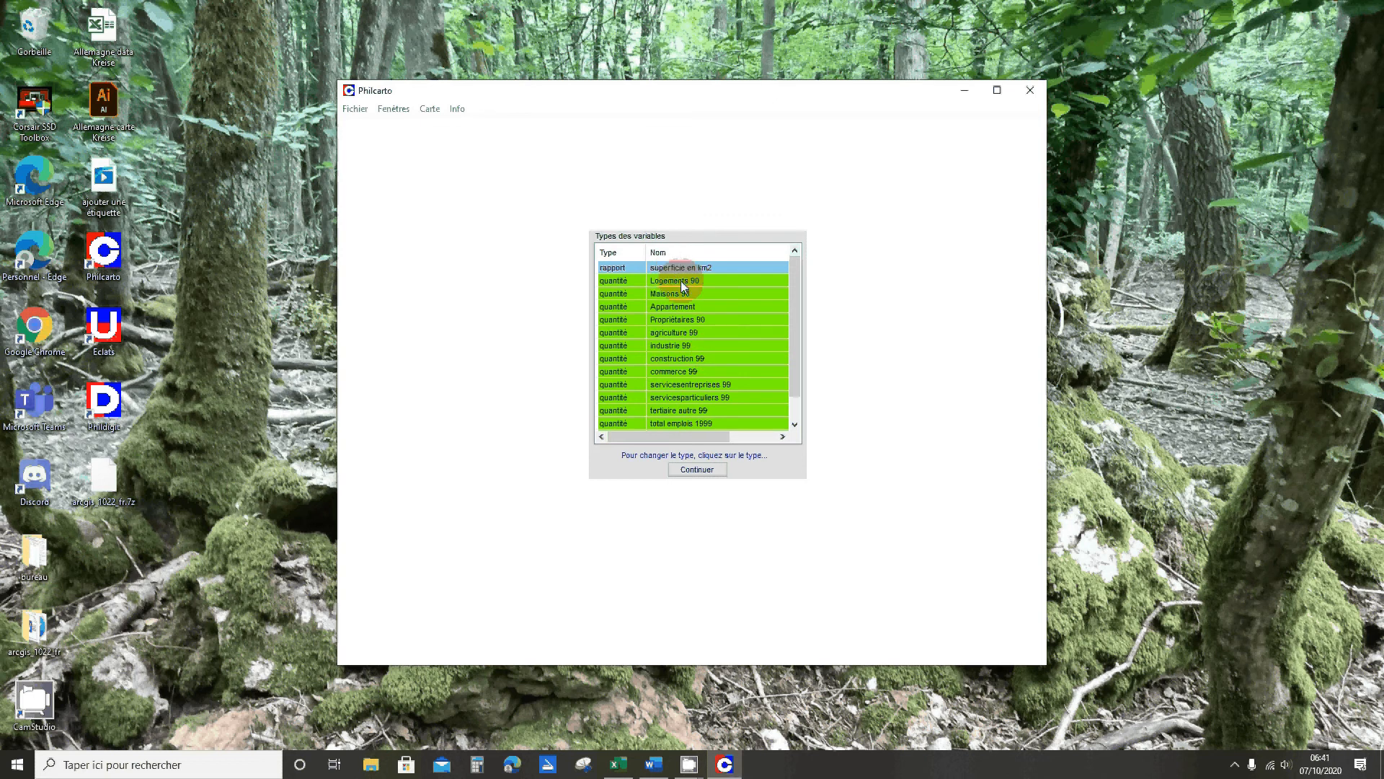
Review the variable types, change superficie en km2 to quantité, keep densité pop as rapport, and continue to the map
scroll(666, 419, "down", 1)
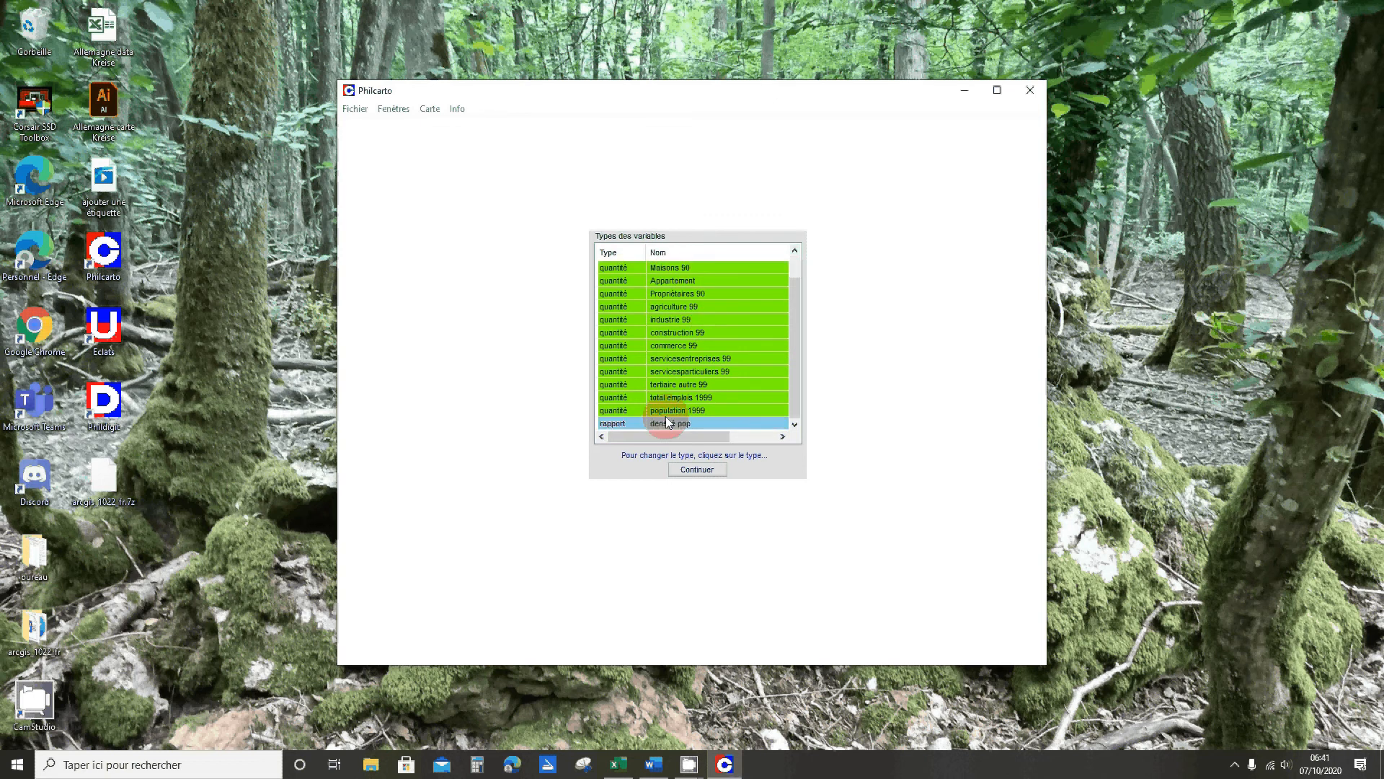
scroll(656, 414, "up", 1)
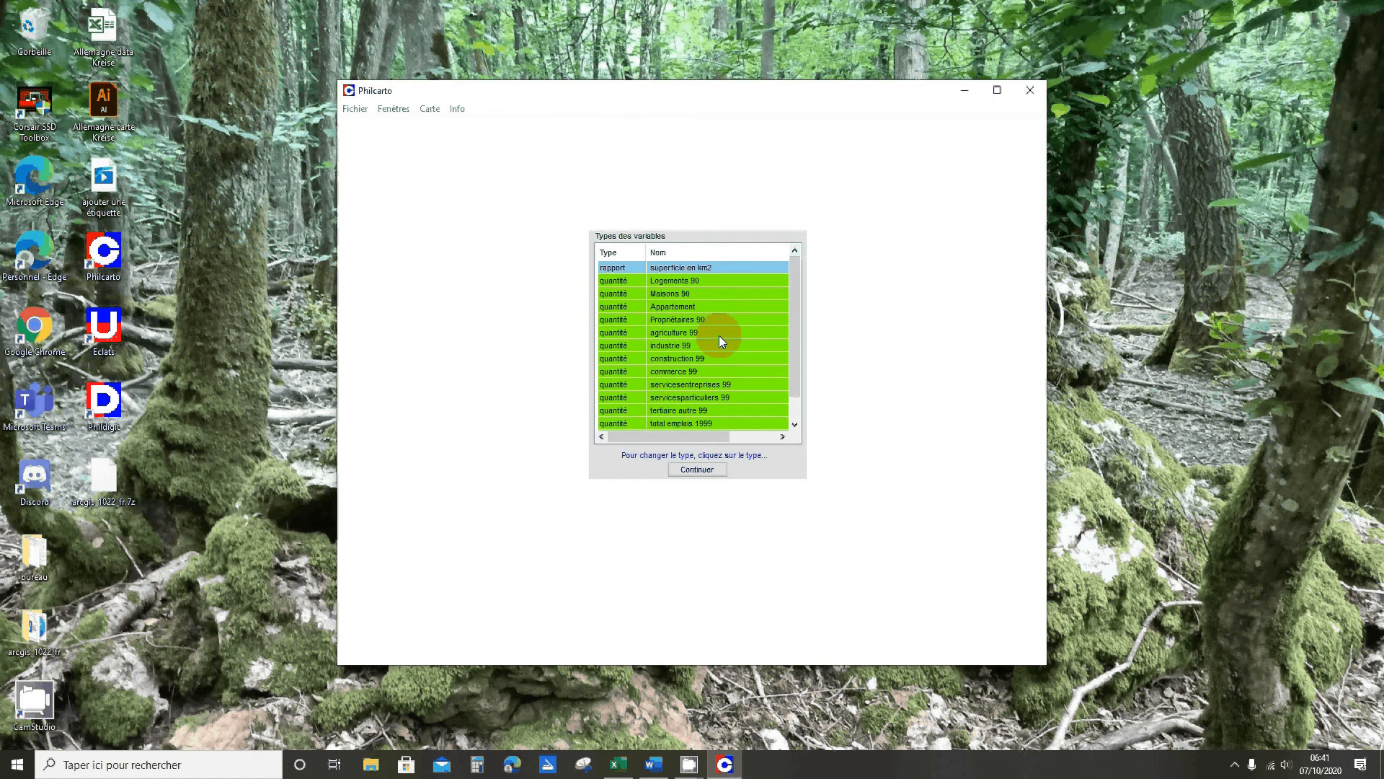
left_click(679, 268)
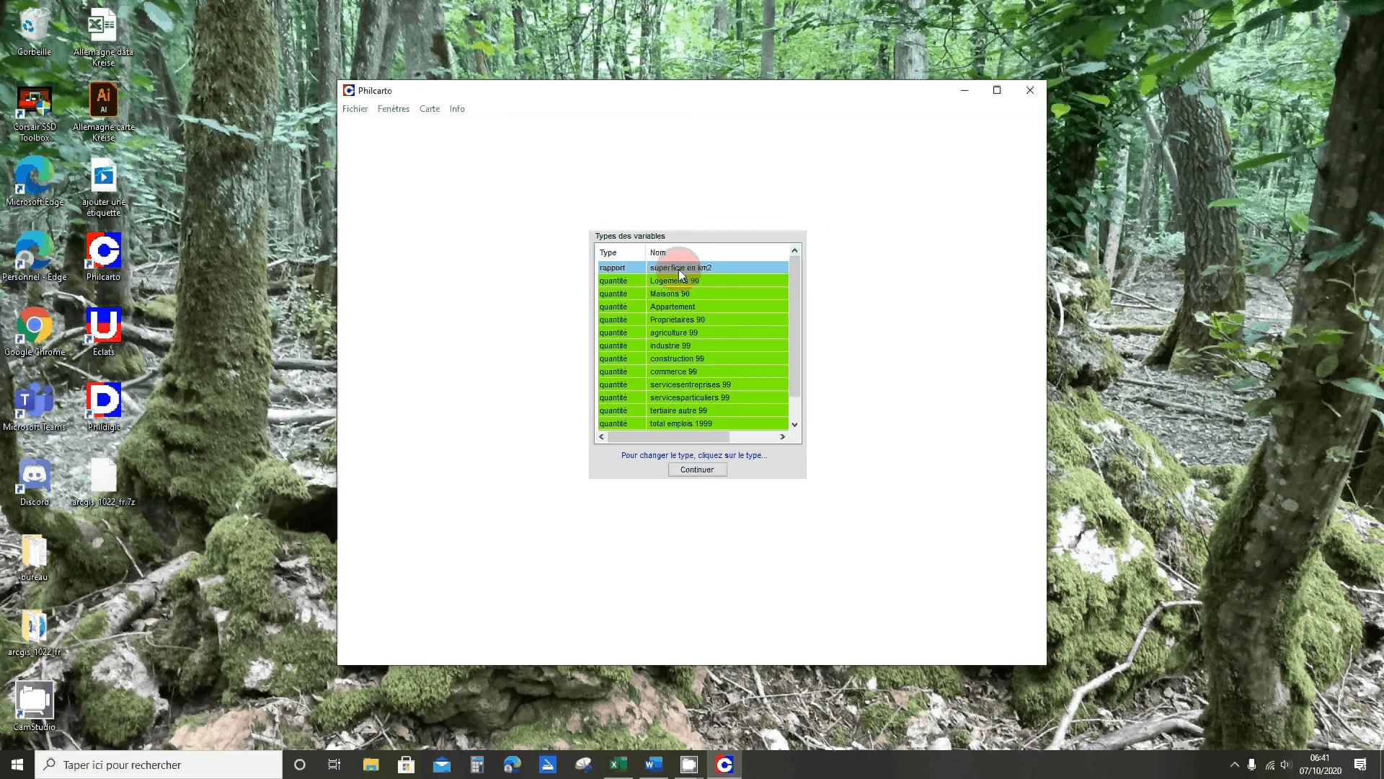
left_click(670, 269)
left_click(669, 268)
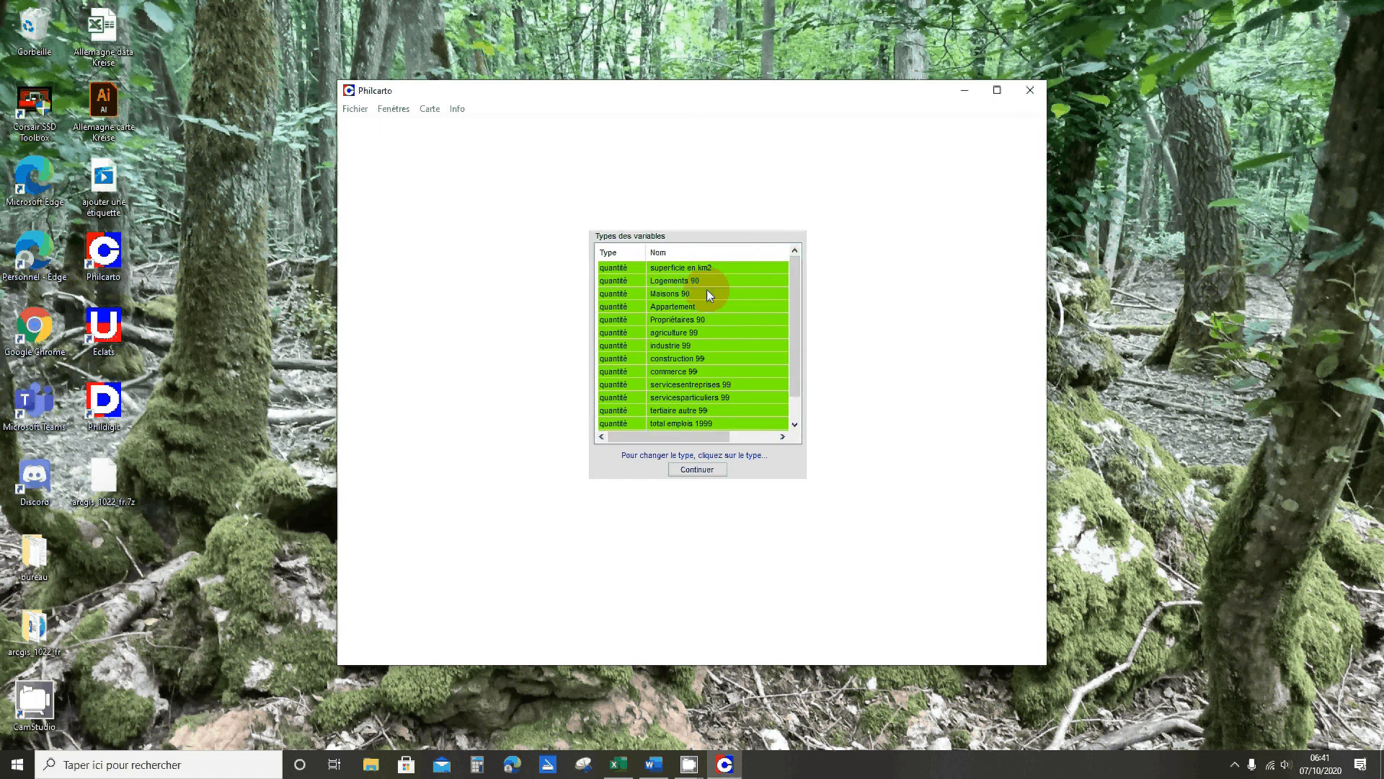
scroll(773, 386, "down", 1)
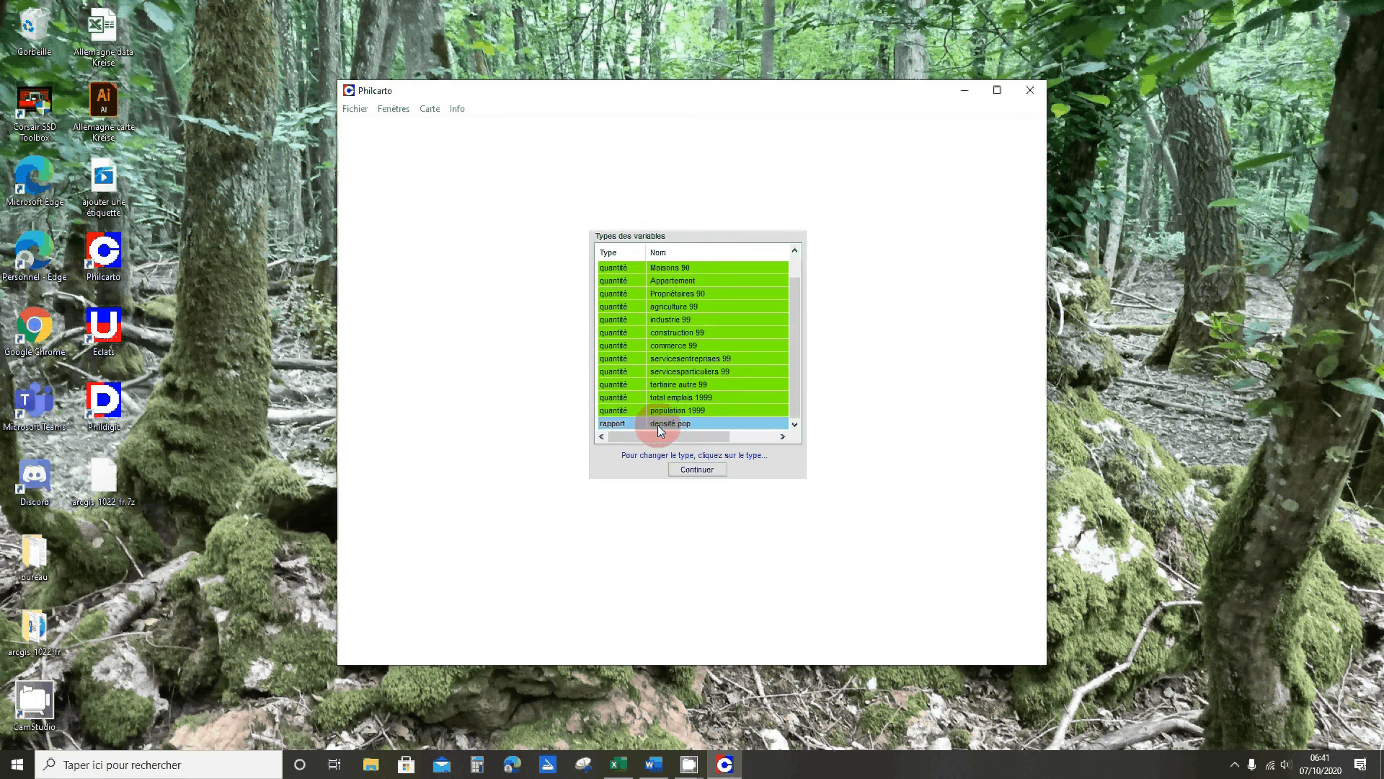
left_click(696, 469)
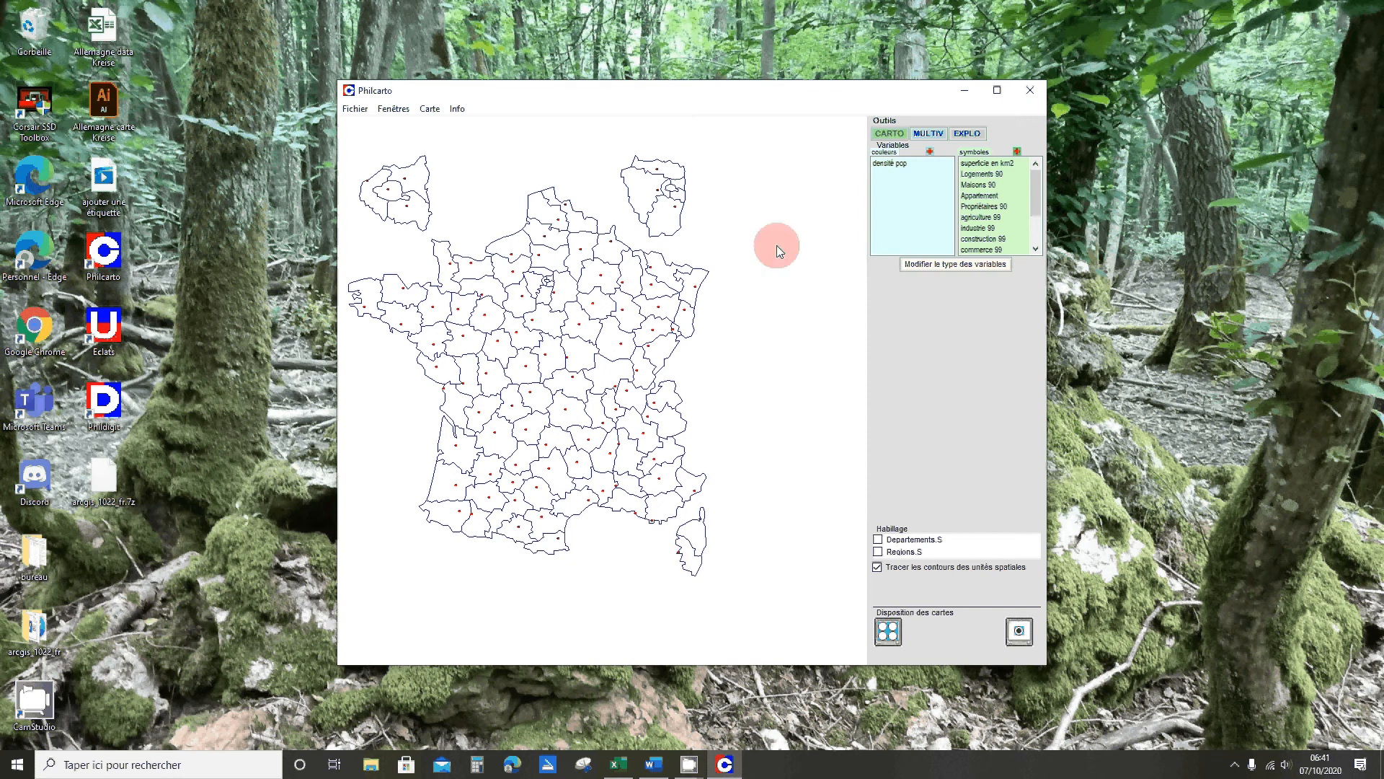
Create a choropleth map combined with proportional circles, using densité pop for the colours and Appartement for the symbols
left_click(902, 165)
left_click(1027, 196)
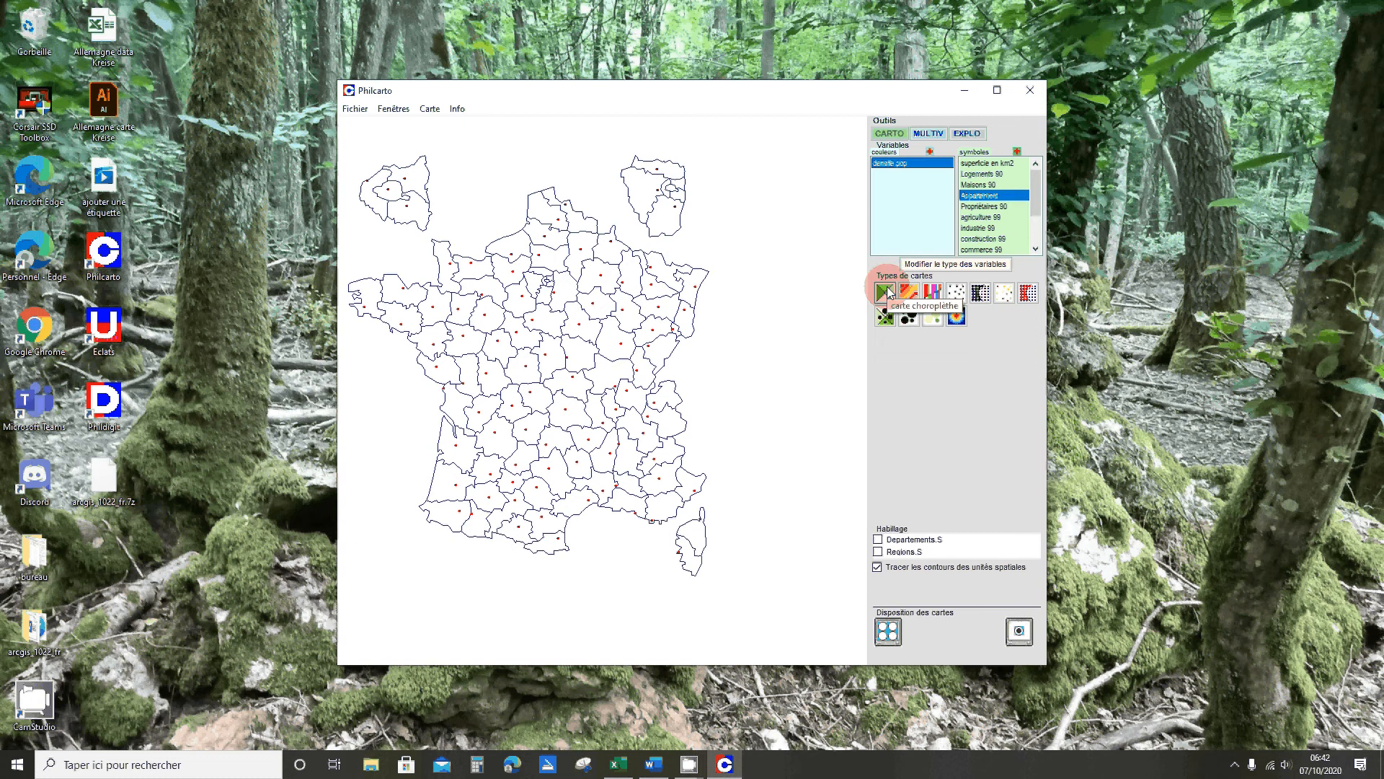
left_click(905, 168)
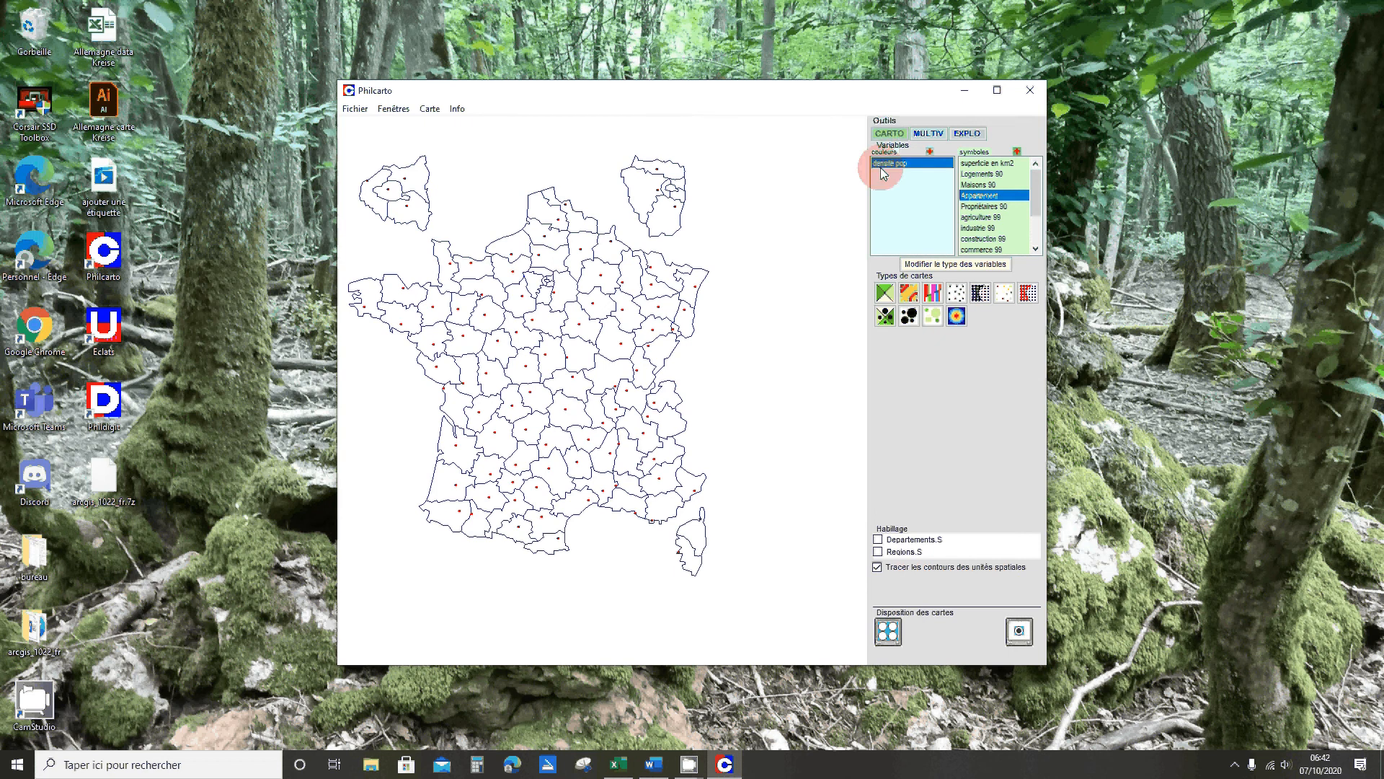
left_click(885, 316)
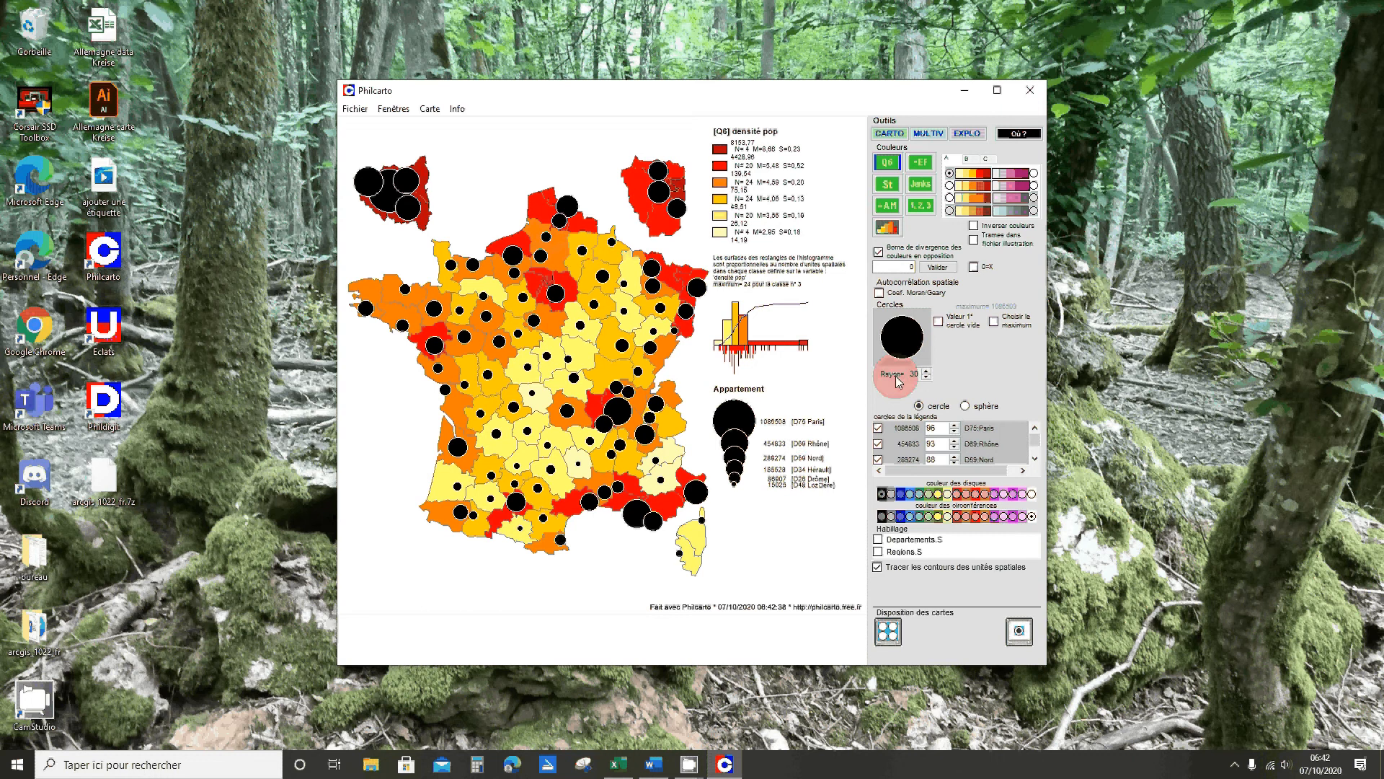
Reduce the radius of the Appartement circles to 15
left_click(926, 377)
left_click(927, 376)
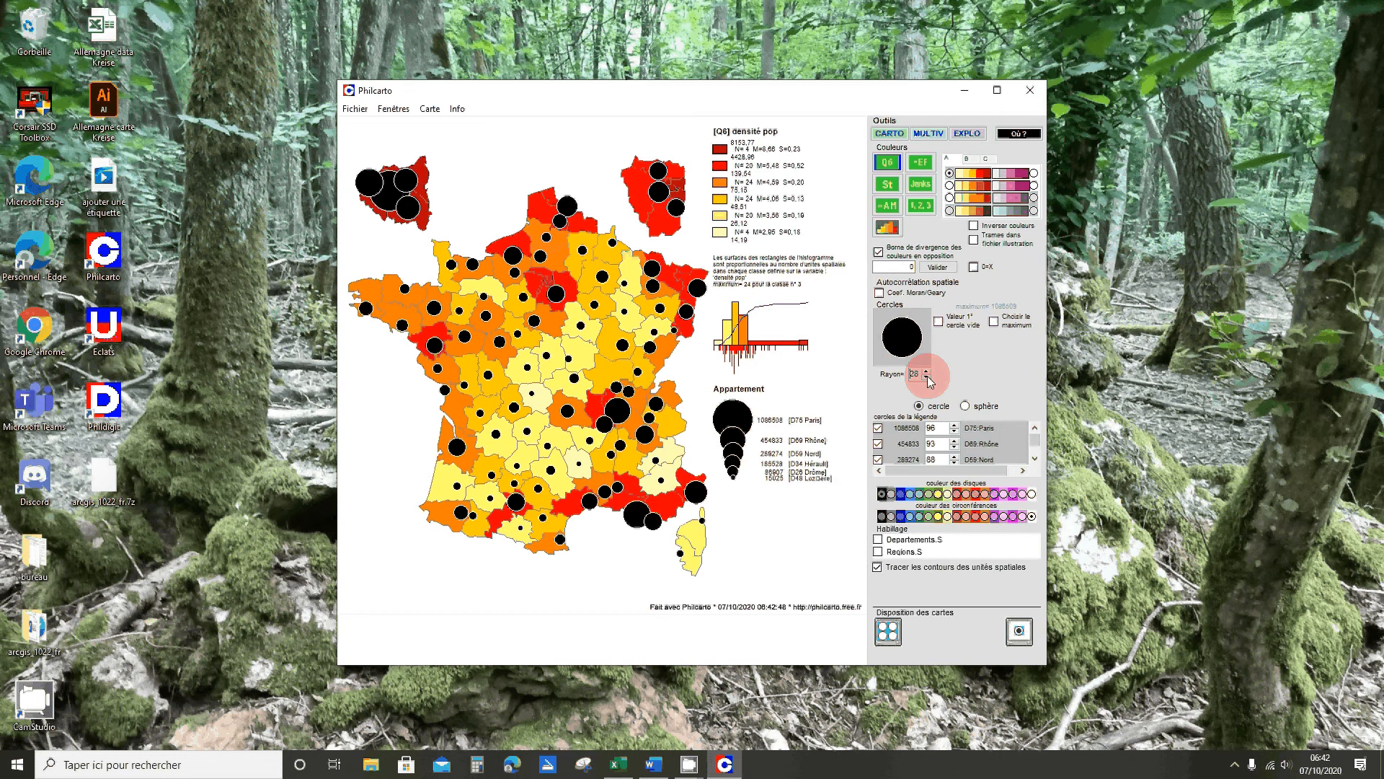
left_click(927, 376)
left_click(927, 377)
left_click(927, 376)
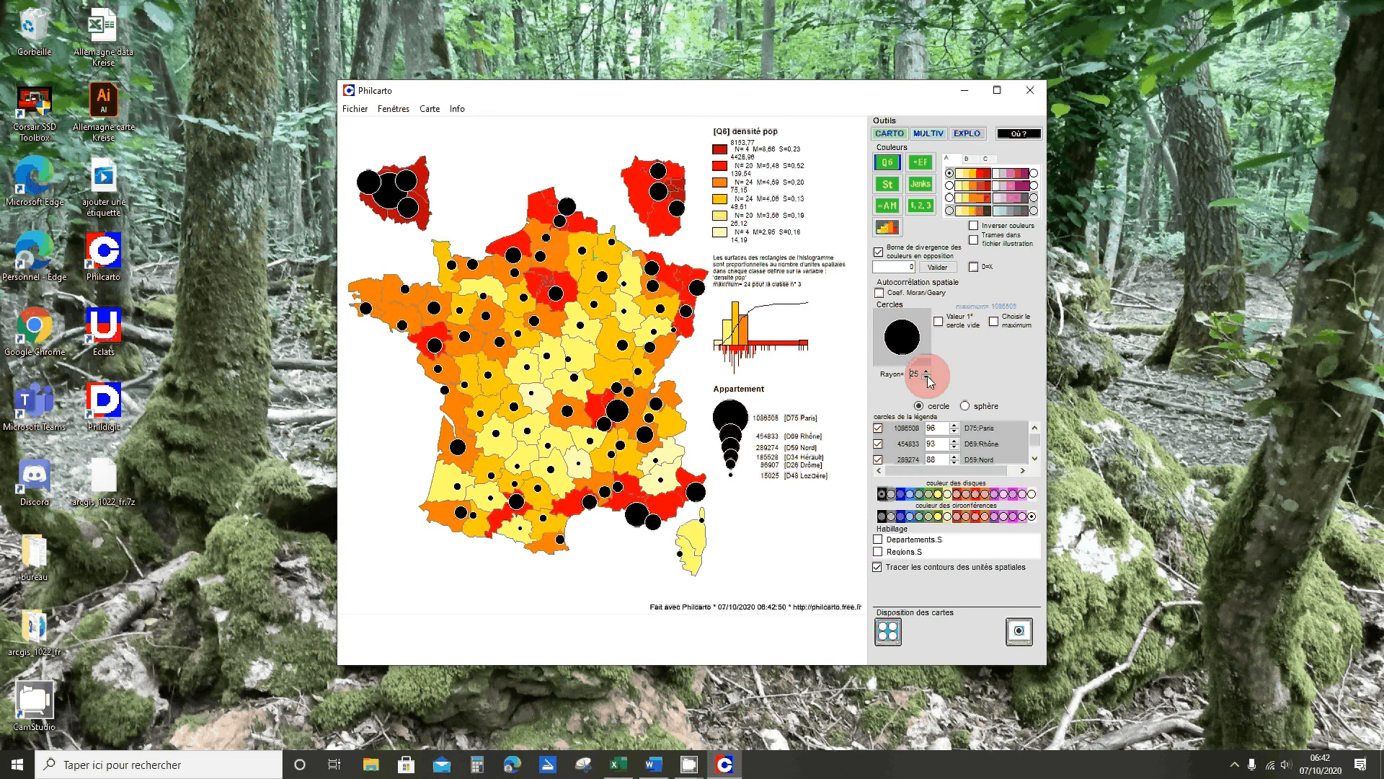
left_click(927, 377)
left_click(927, 377)
left_click(927, 377)
left_click(927, 376)
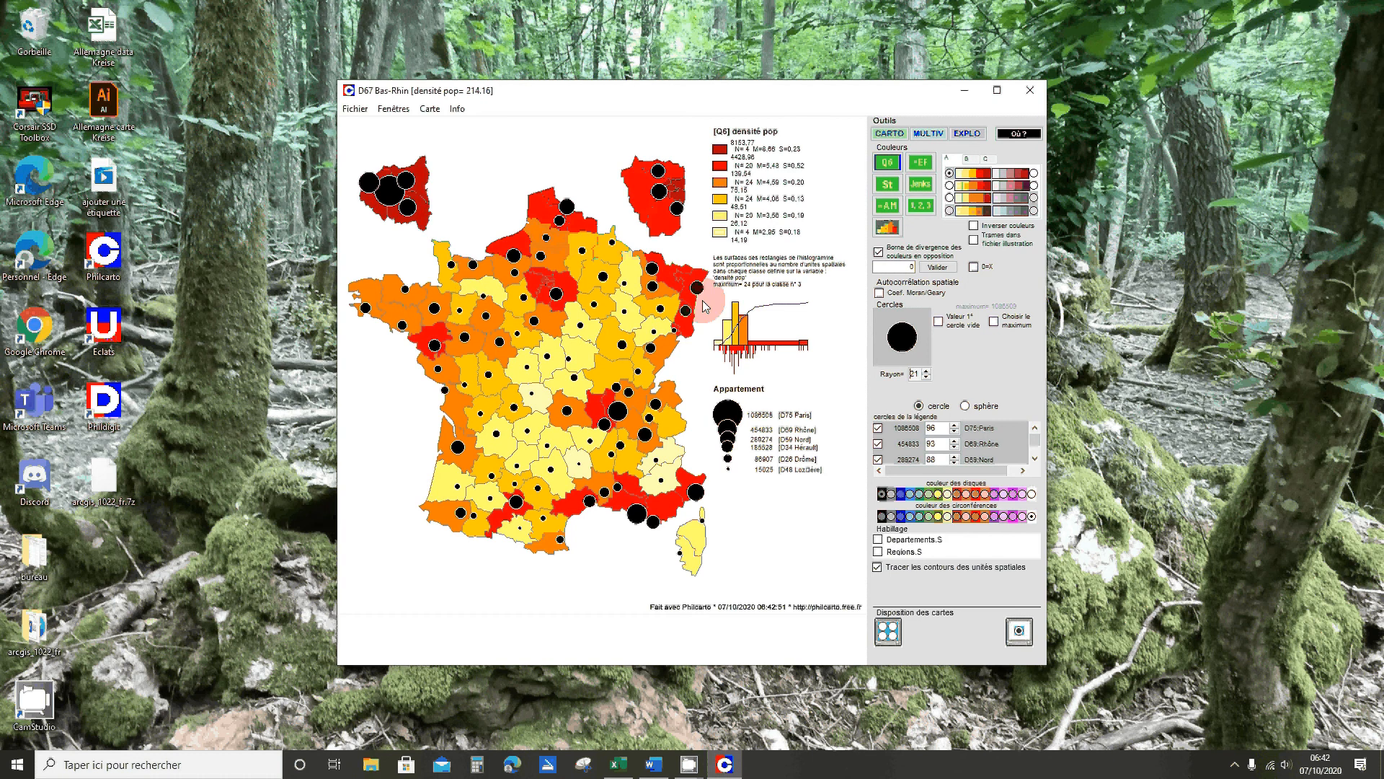
left_click(927, 376)
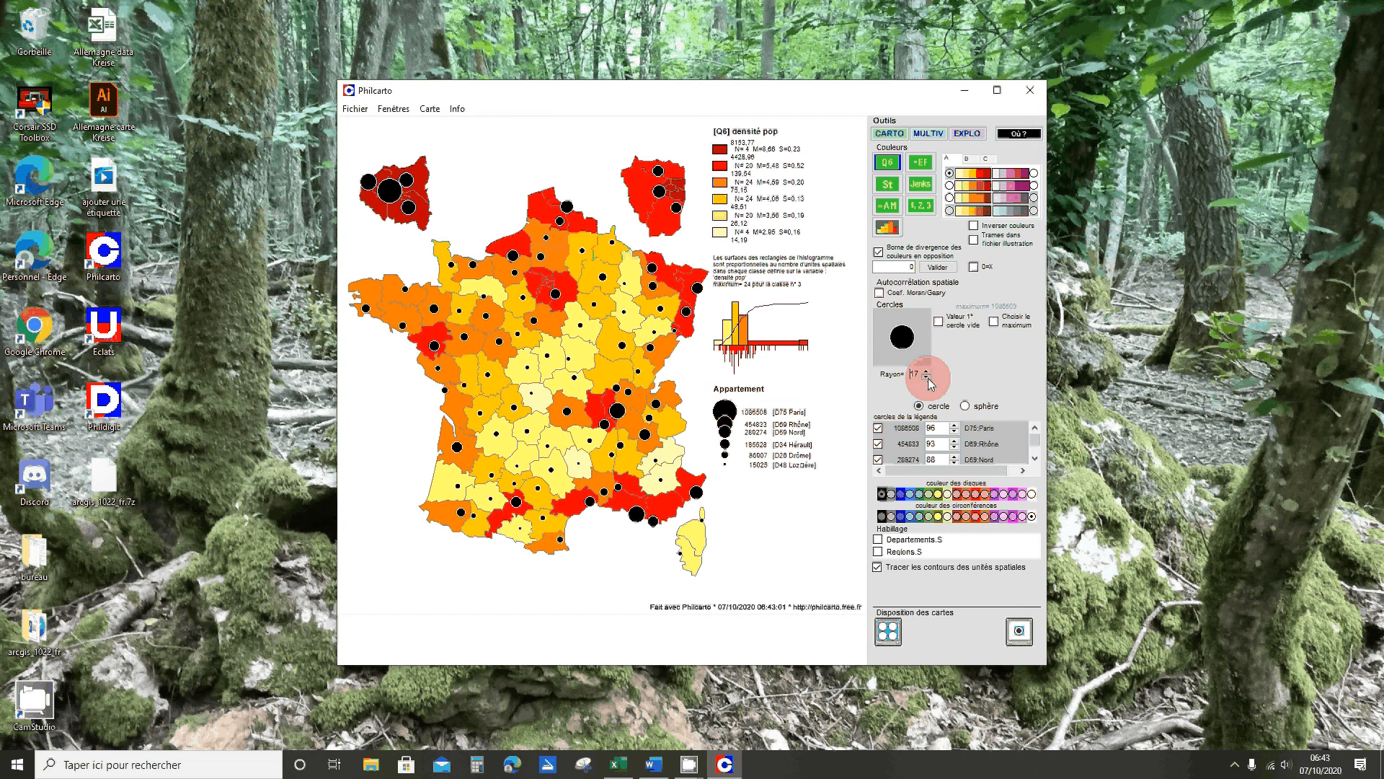
left_click(927, 376)
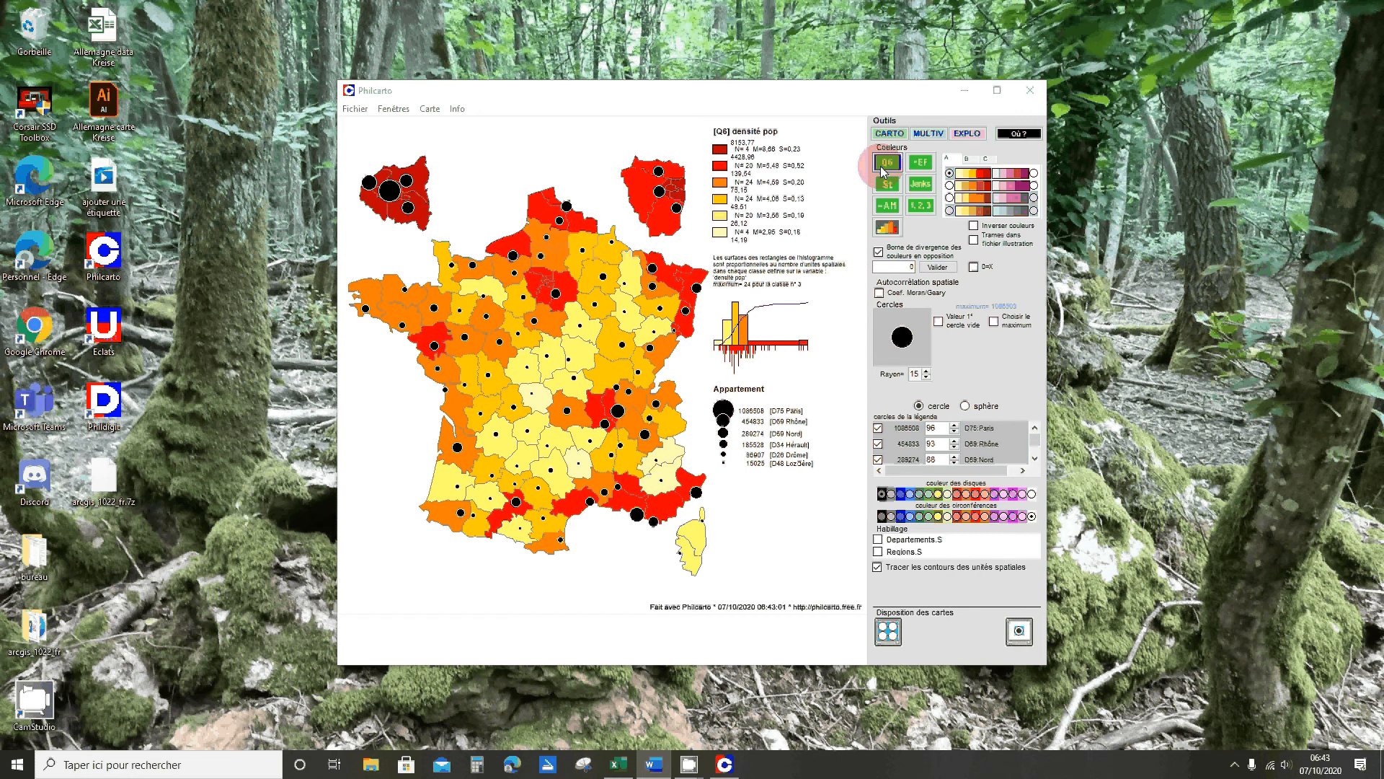
Examine the population density and apartment circles across the map, comparing Alpes-de-Haute-Provence, Lozère, Alpes-Maritimes and the Paris-area inset with the legend
left_click(551, 630)
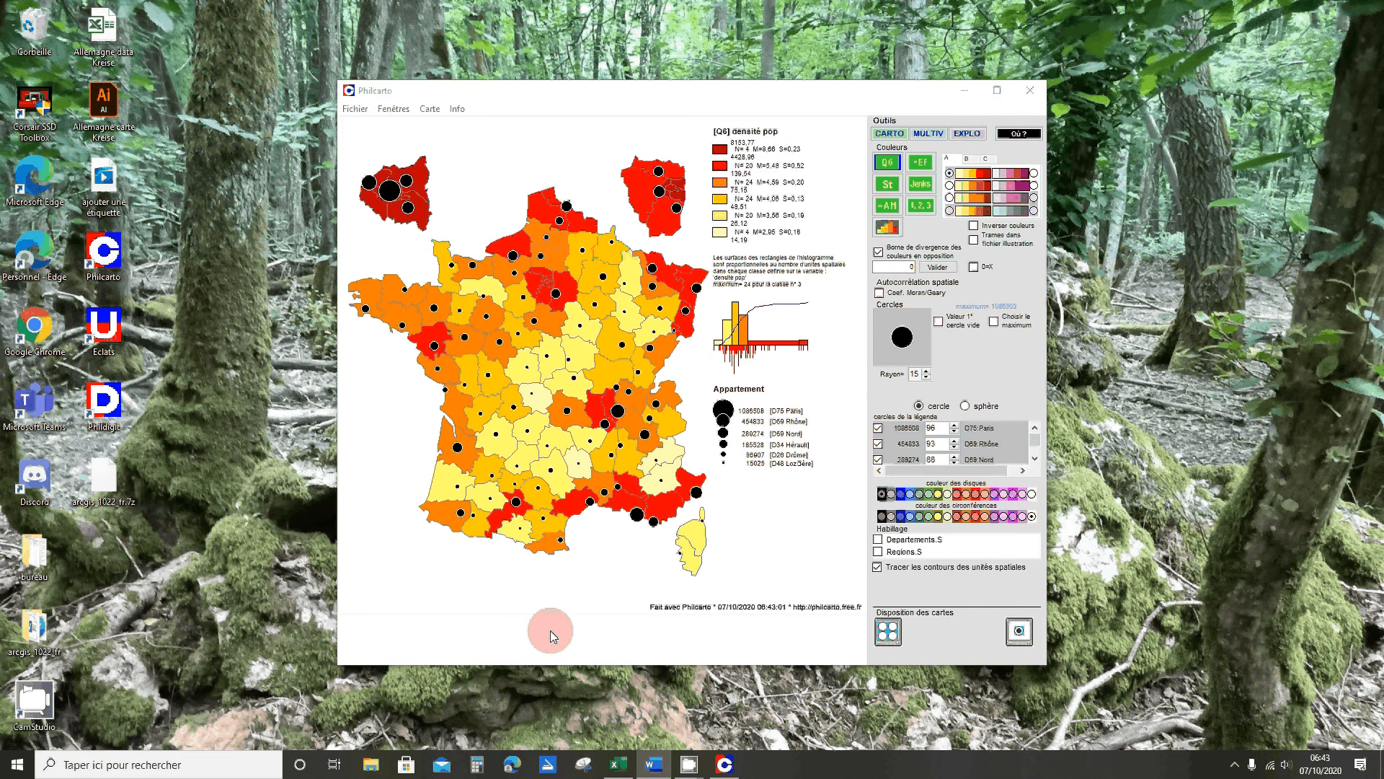
left_click(674, 475)
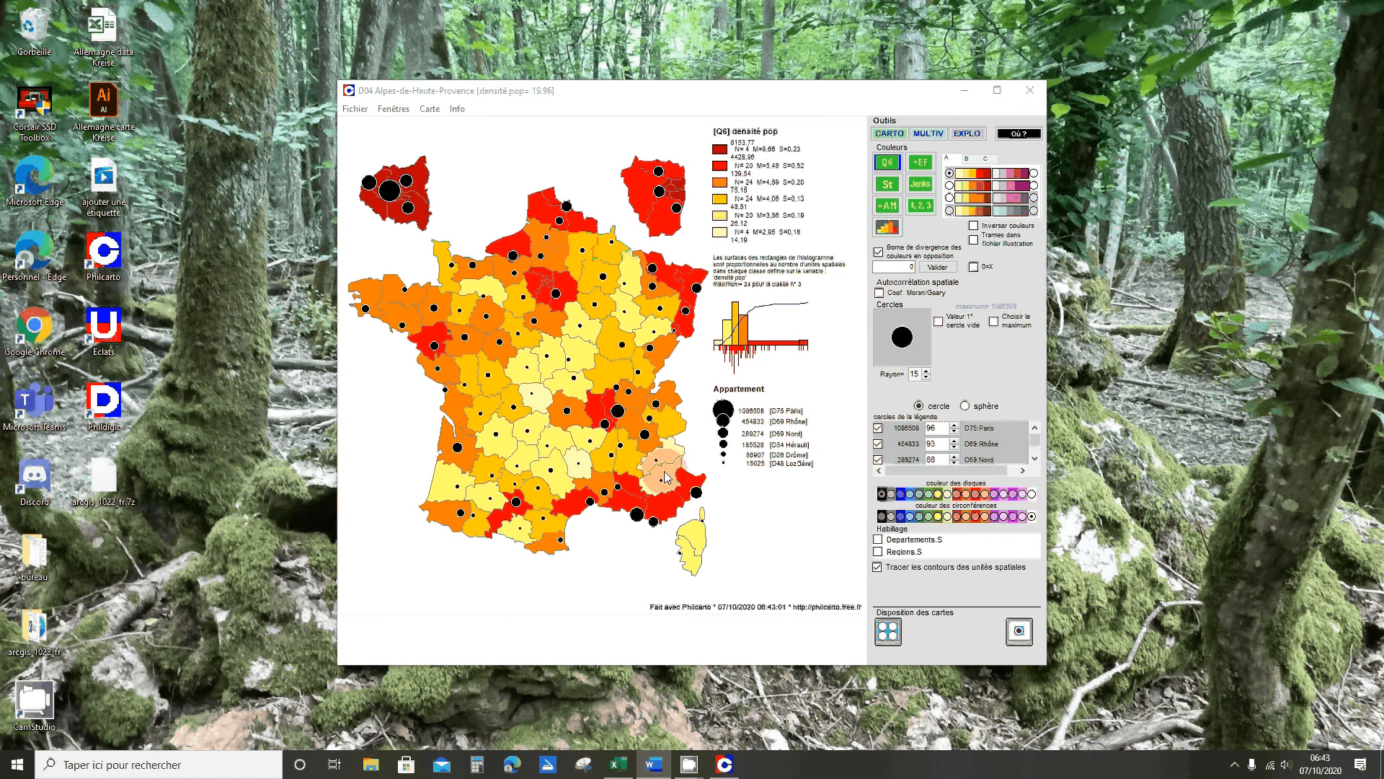
left_click(576, 471)
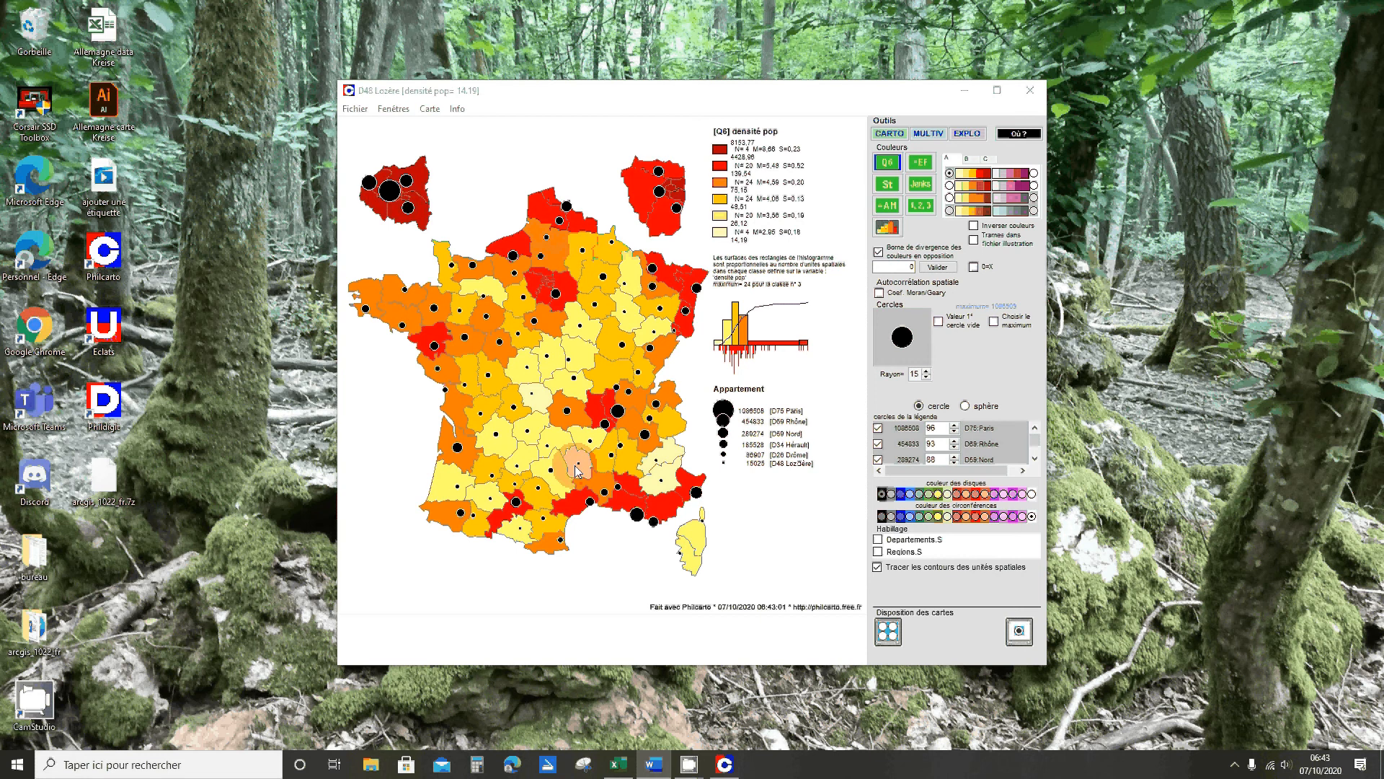
left_click(692, 495)
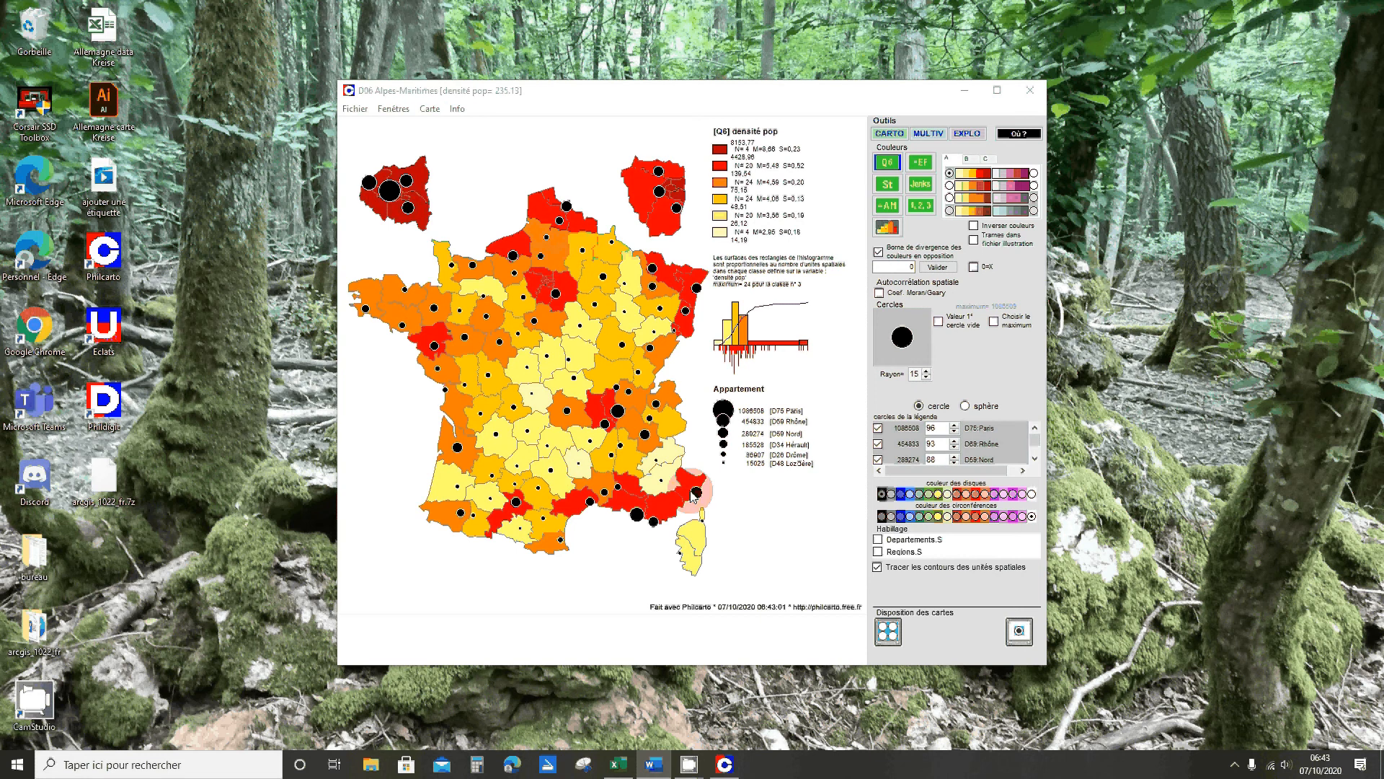
left_click(584, 476)
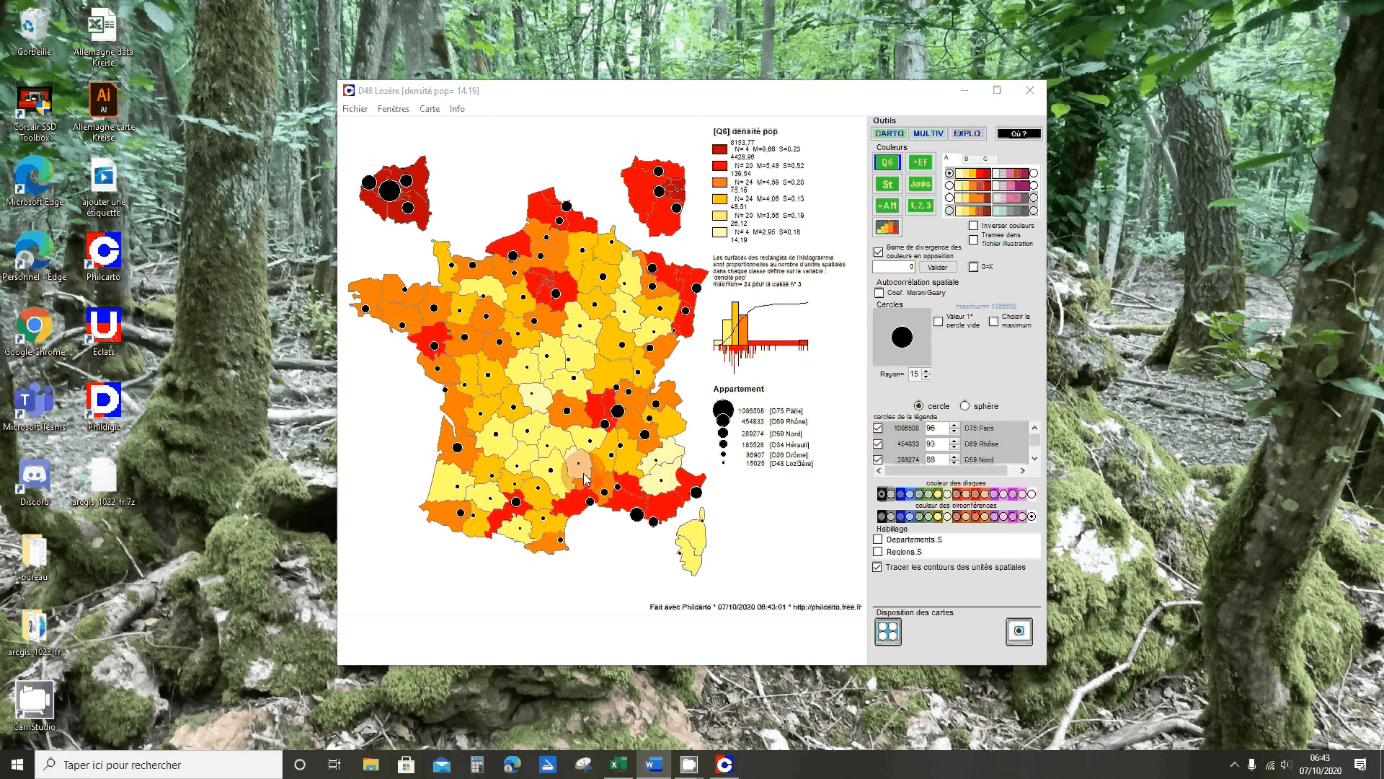
left_click(533, 157)
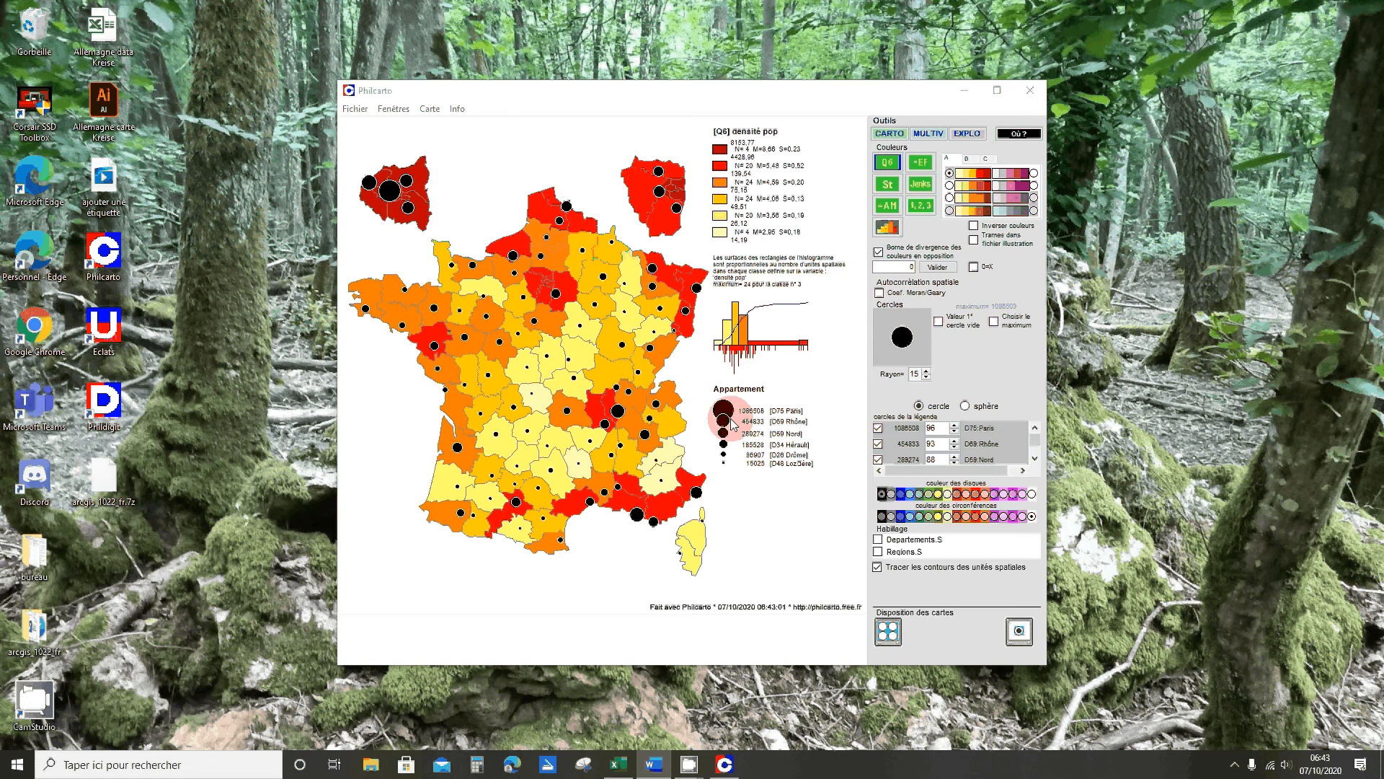
left_click(374, 209)
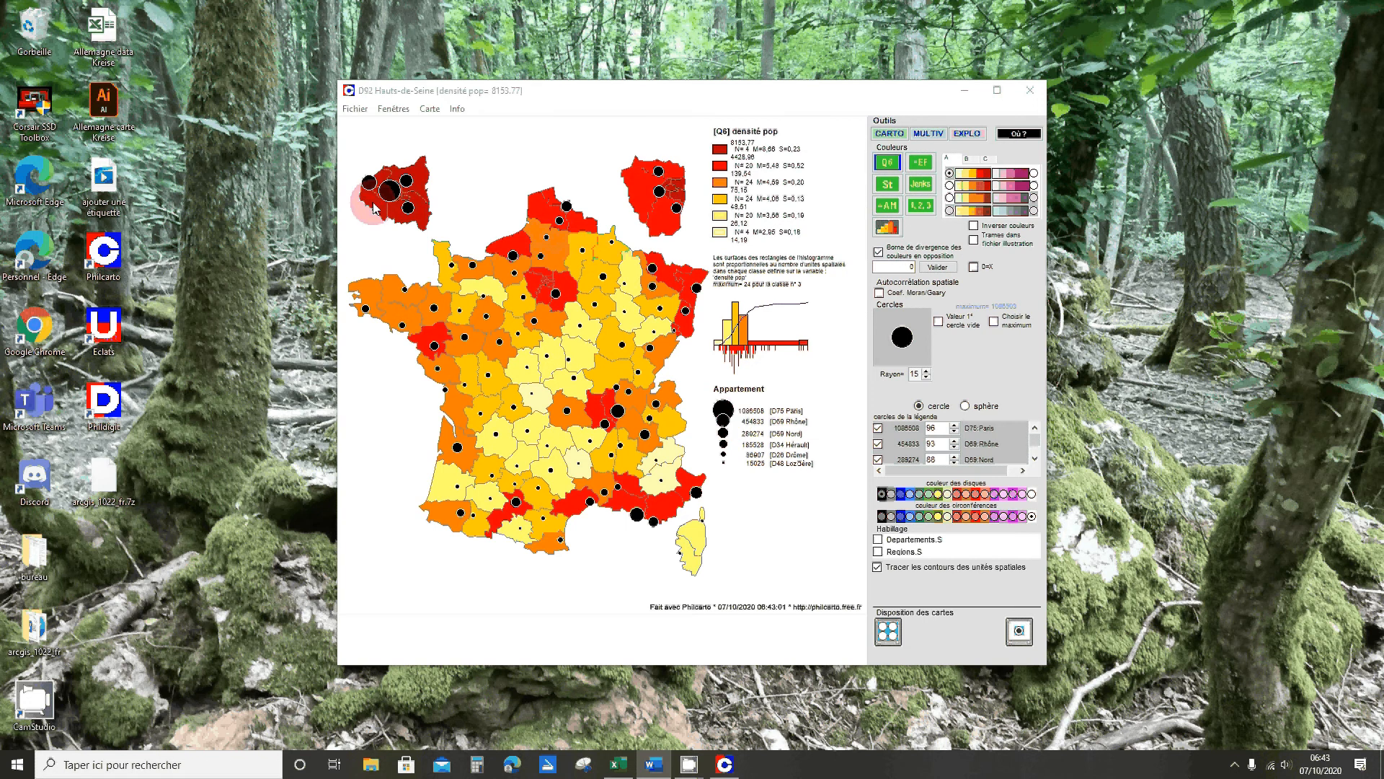
left_click(401, 235)
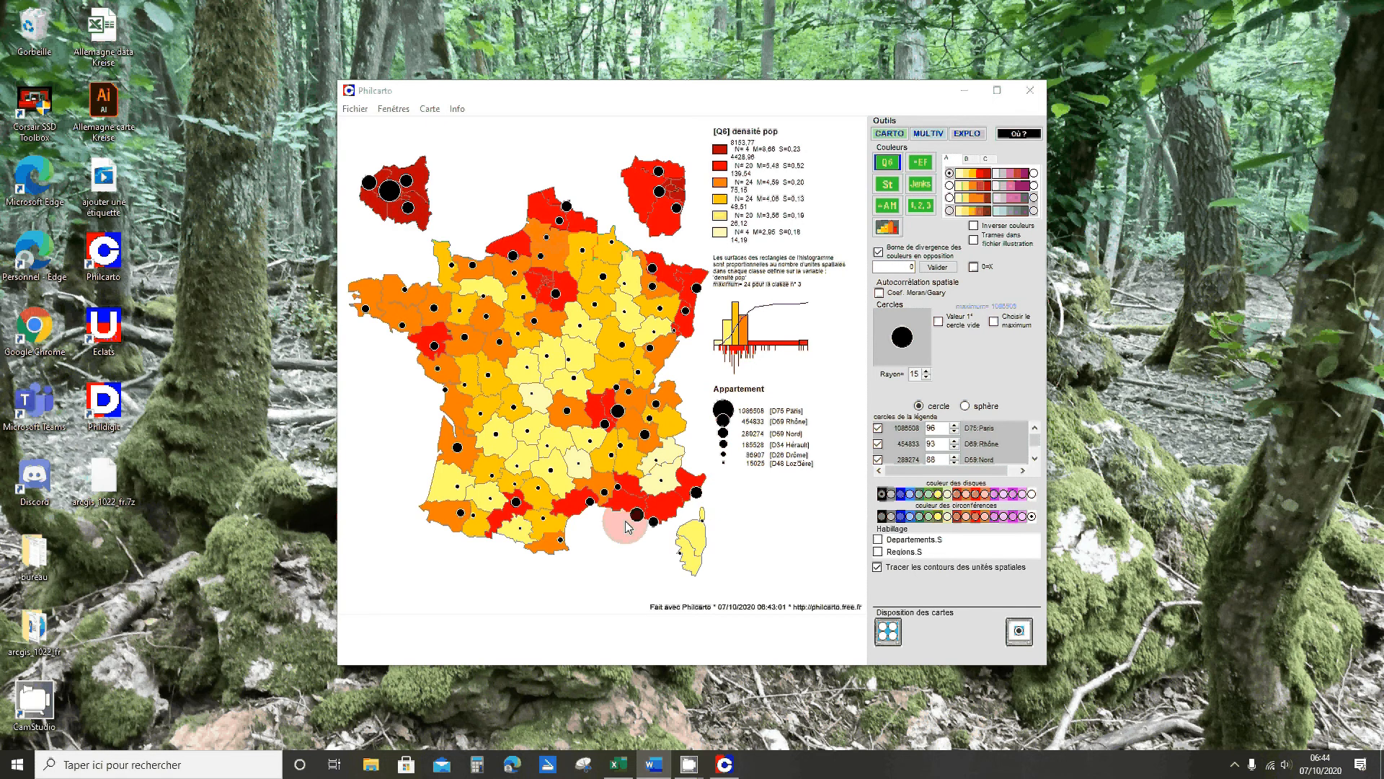
left_click(510, 497)
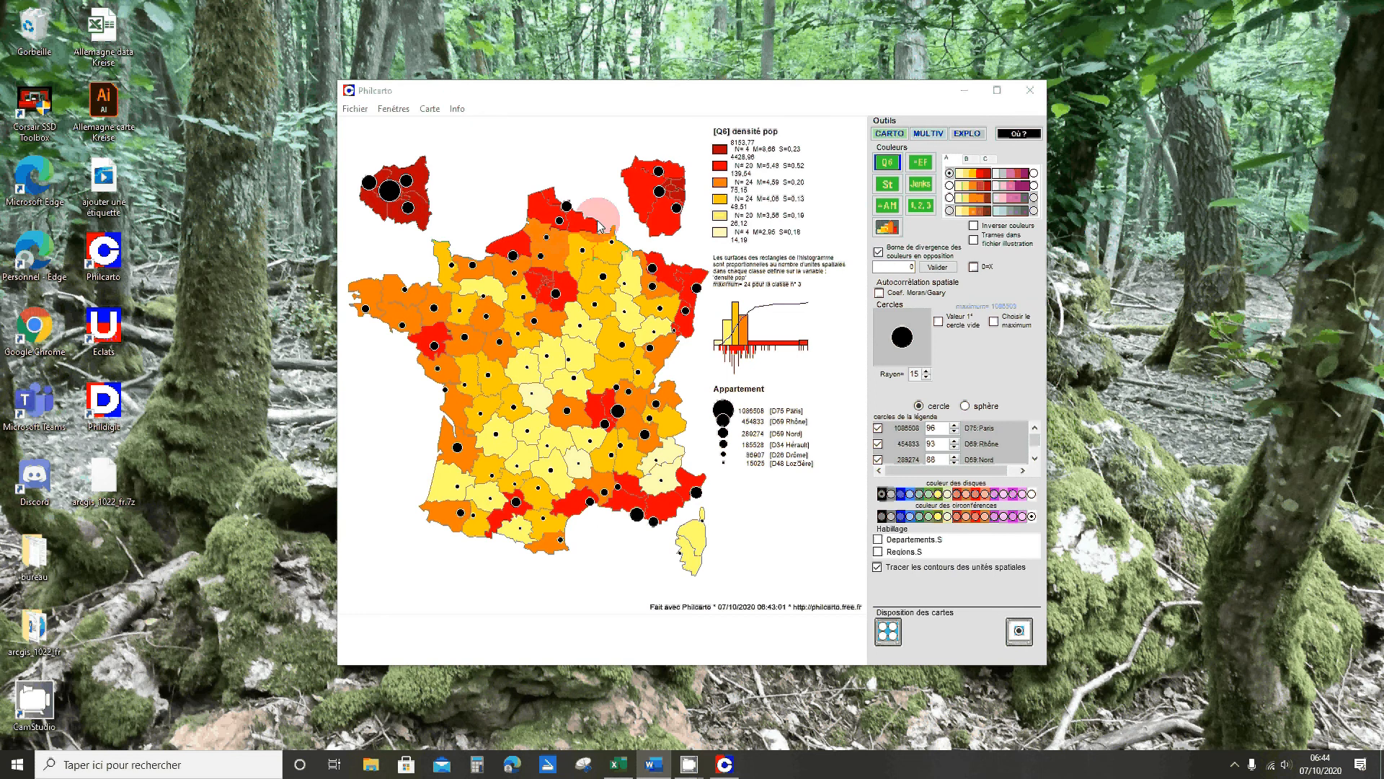
left_click(518, 454)
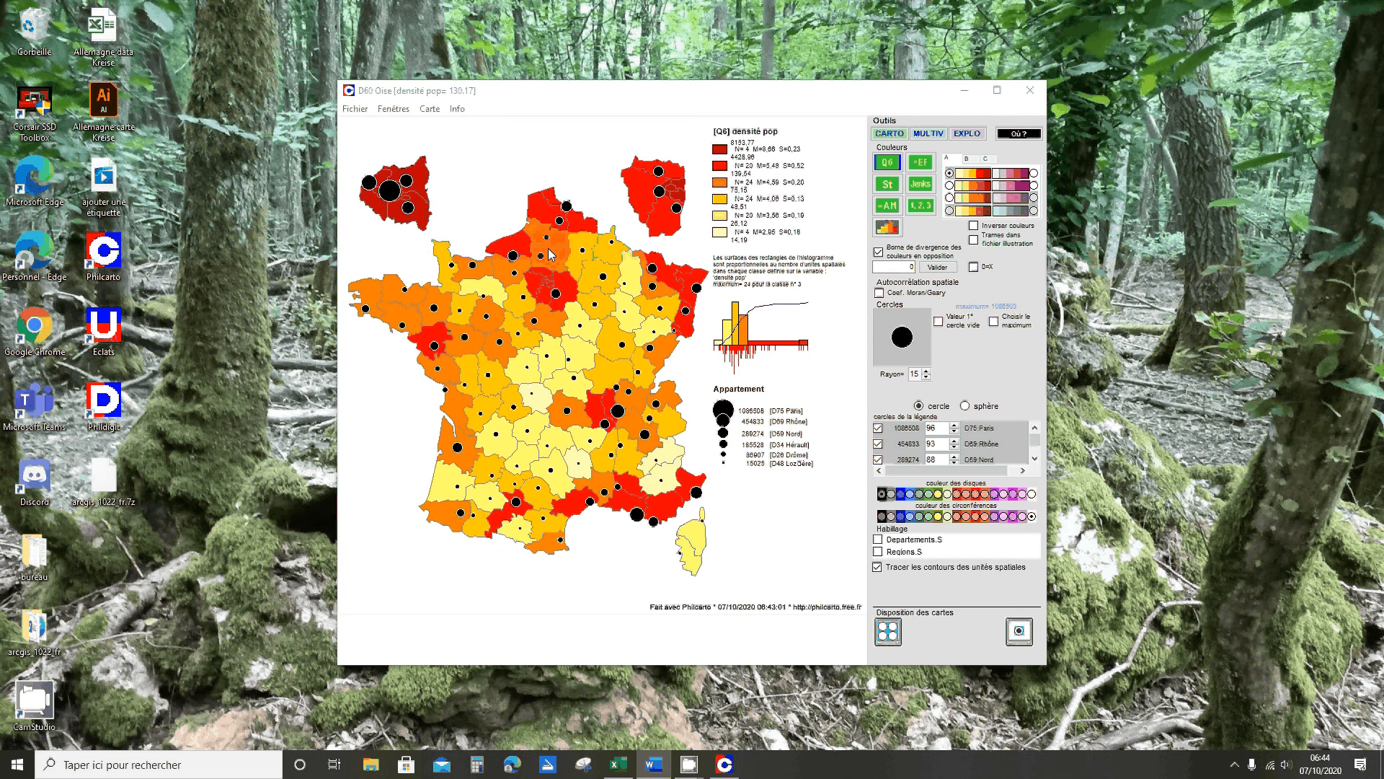
Save the combined density and apartment map as an EMF file named appart_denspop in the Bureau folder
left_click(357, 109)
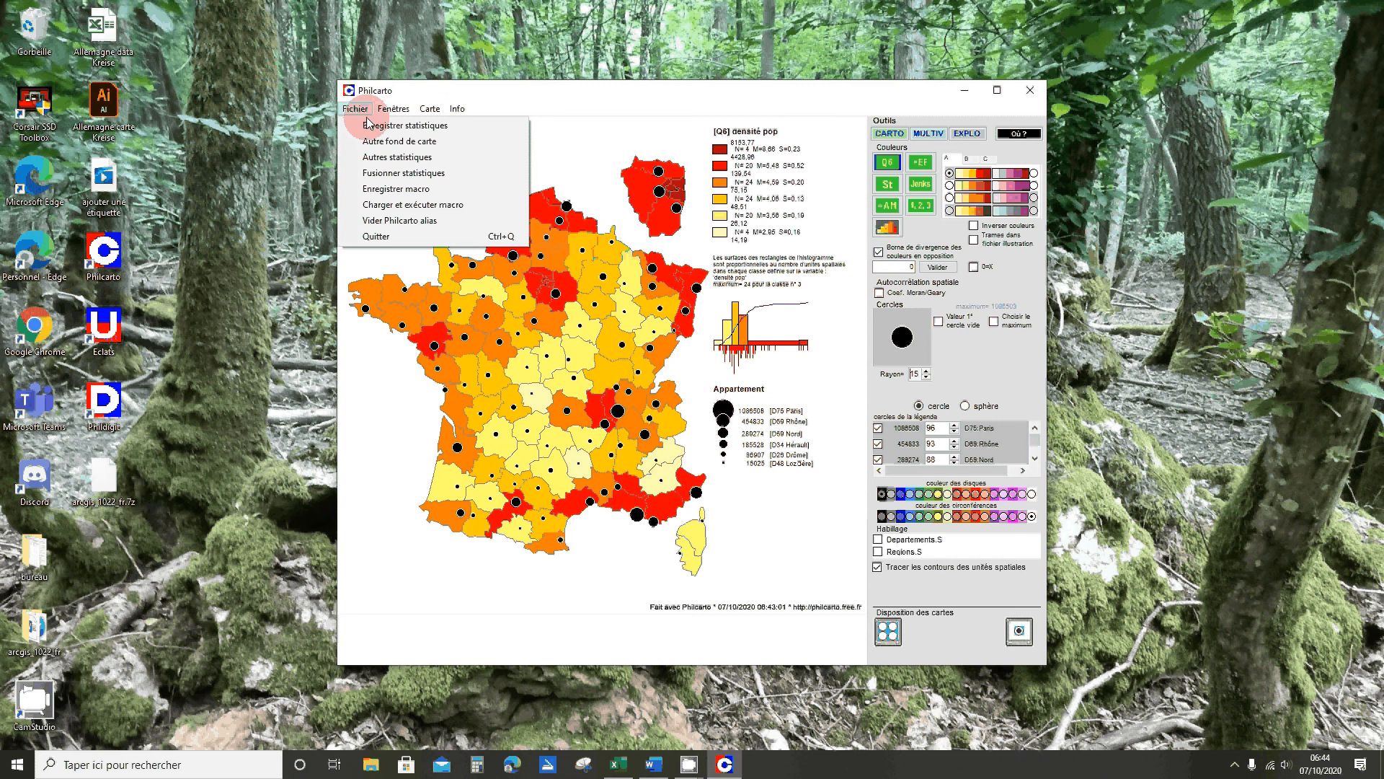
left_click(430, 109)
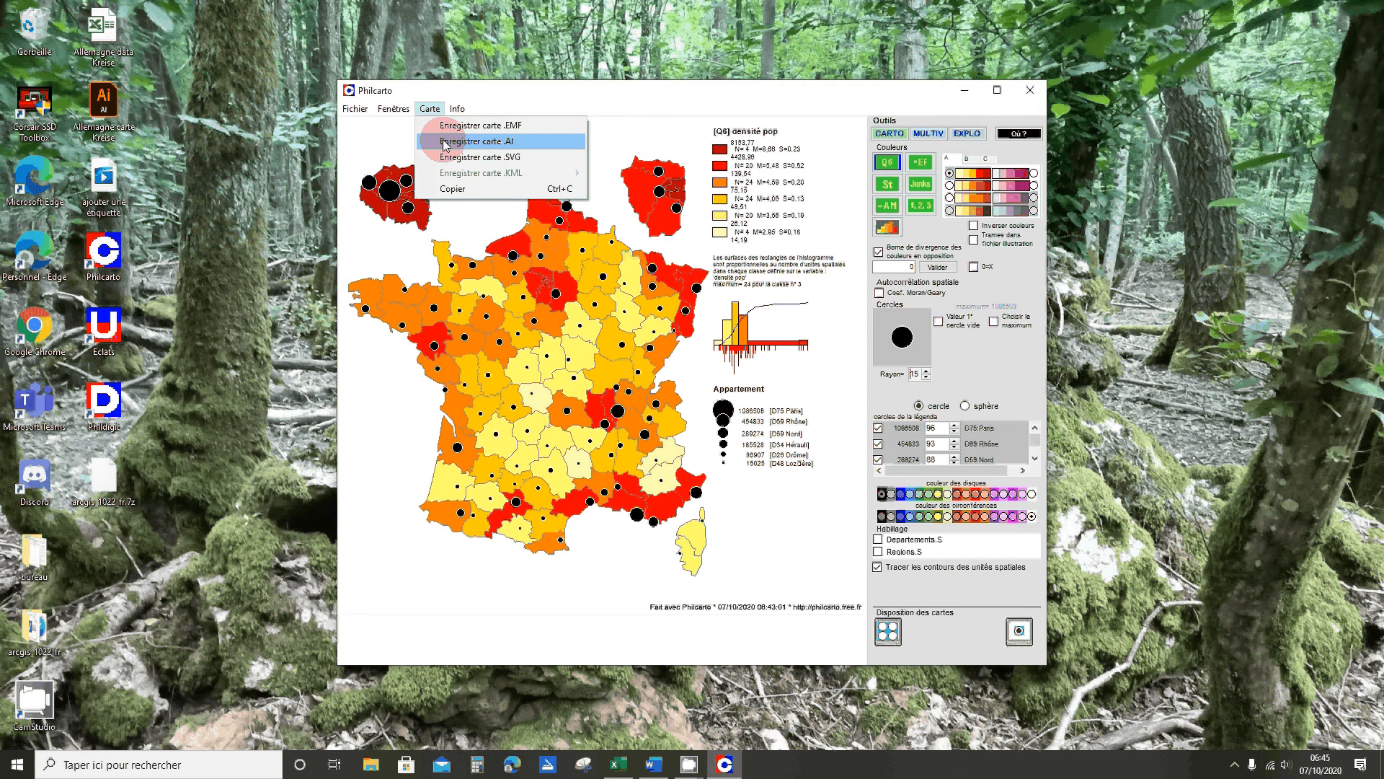
left_click(445, 143)
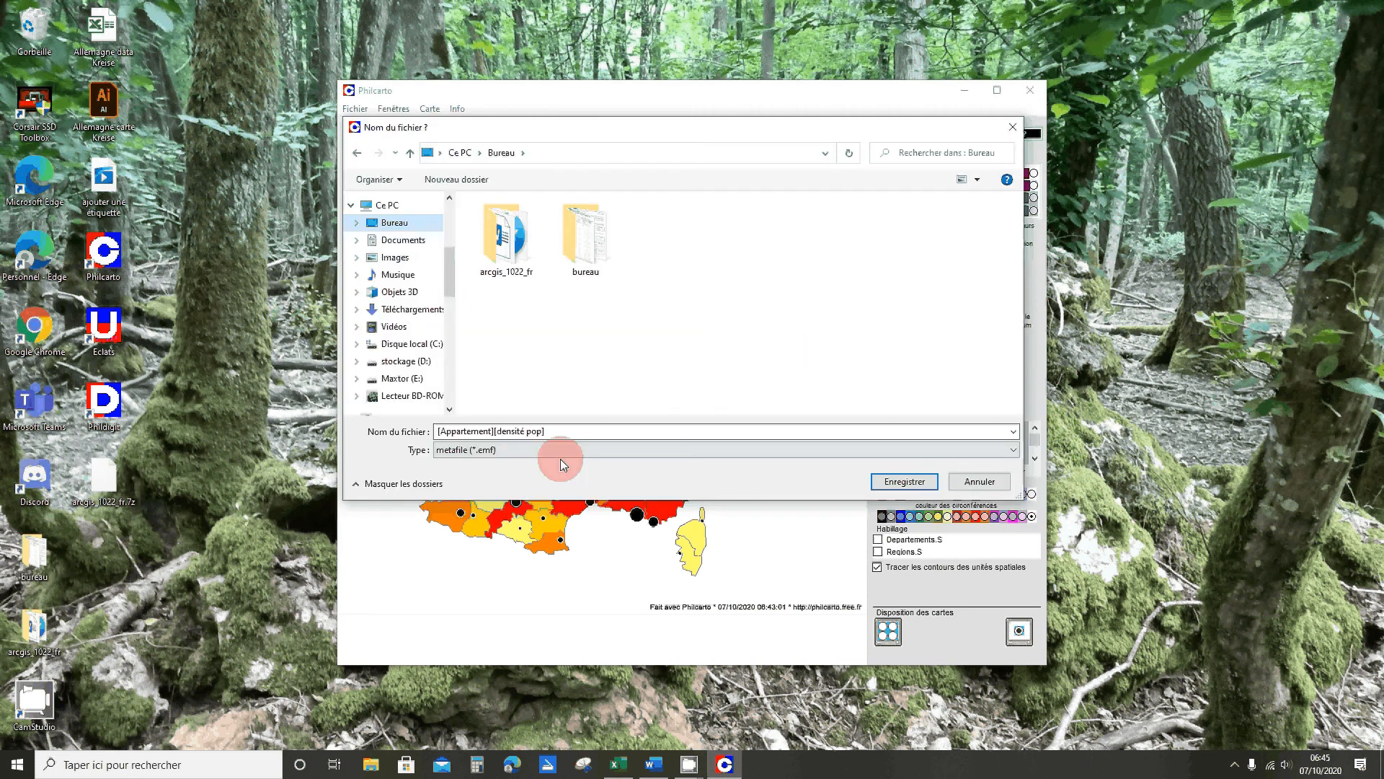
left_click(594, 437)
key("BackSpace")
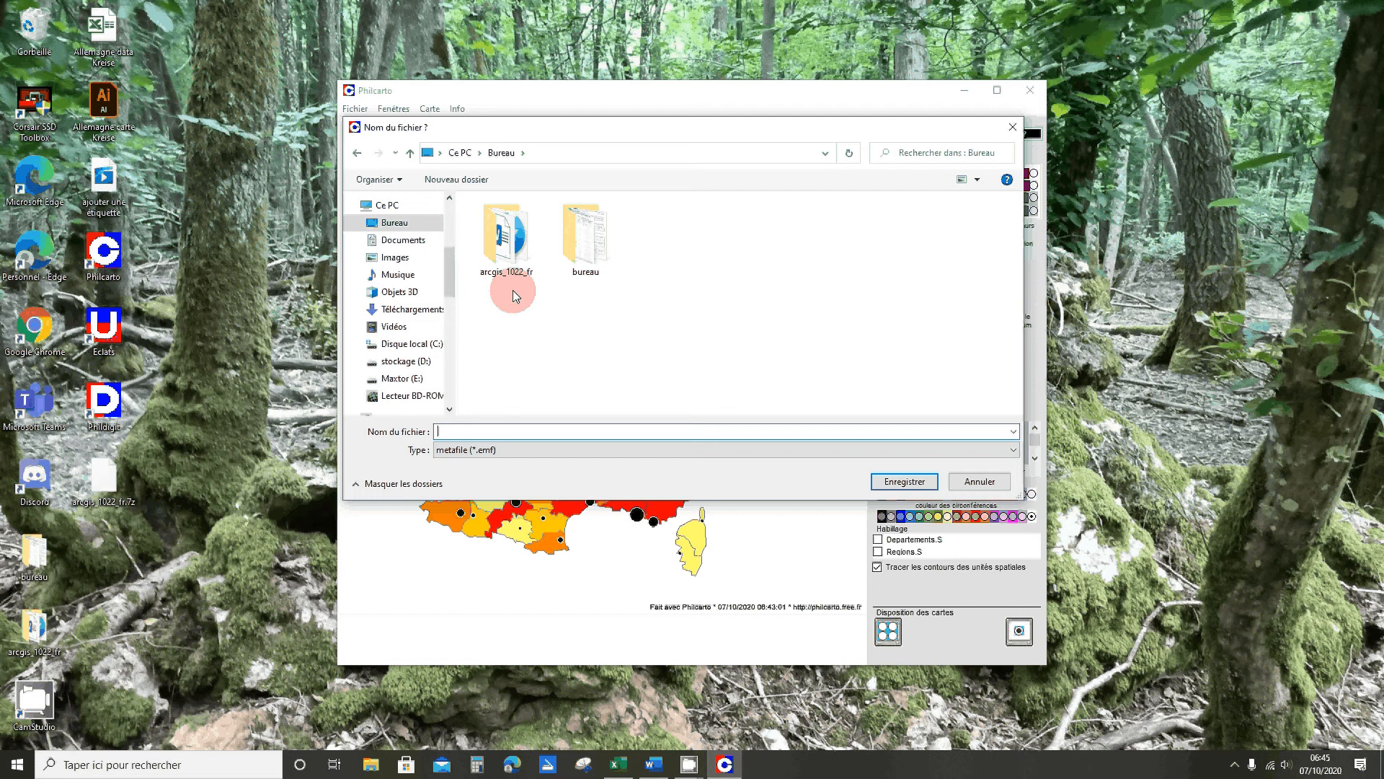
type("appart_denspop")
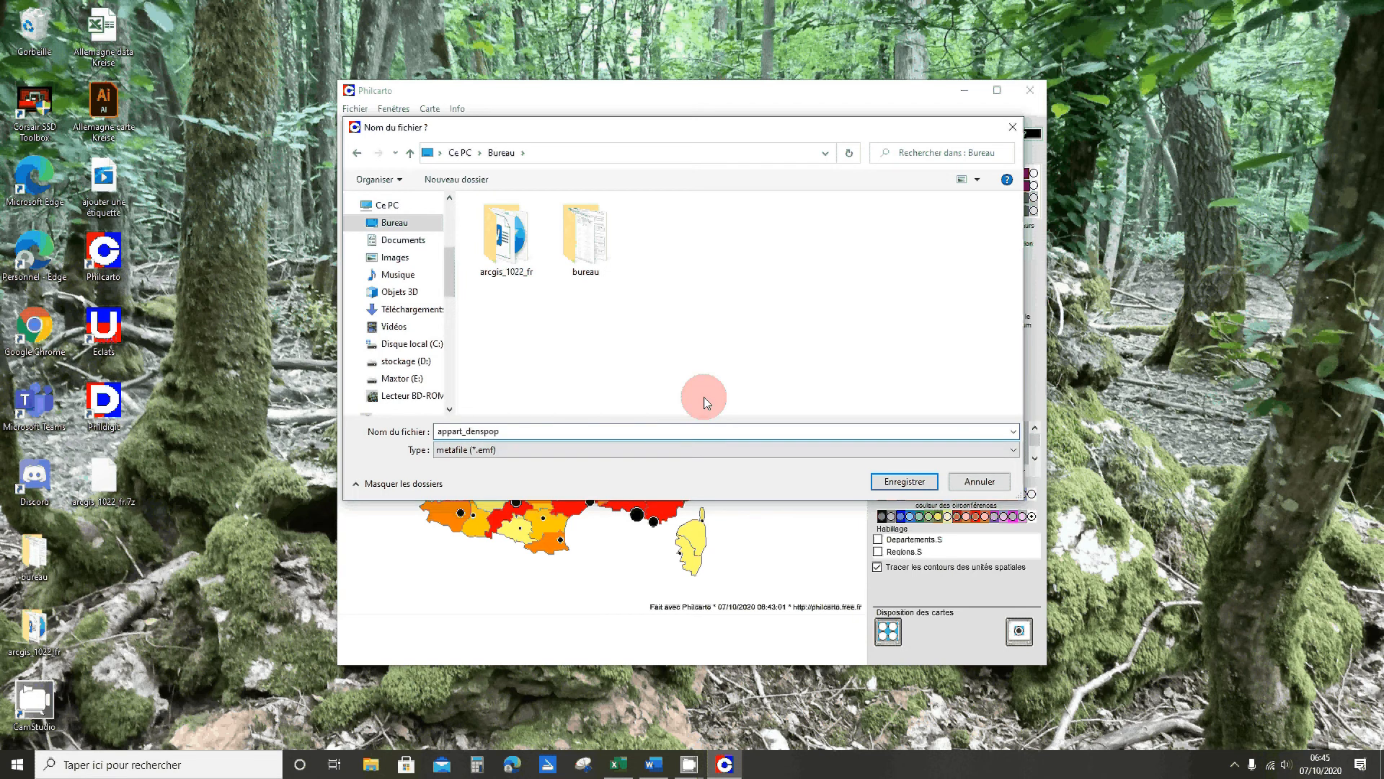
double_click(562, 431)
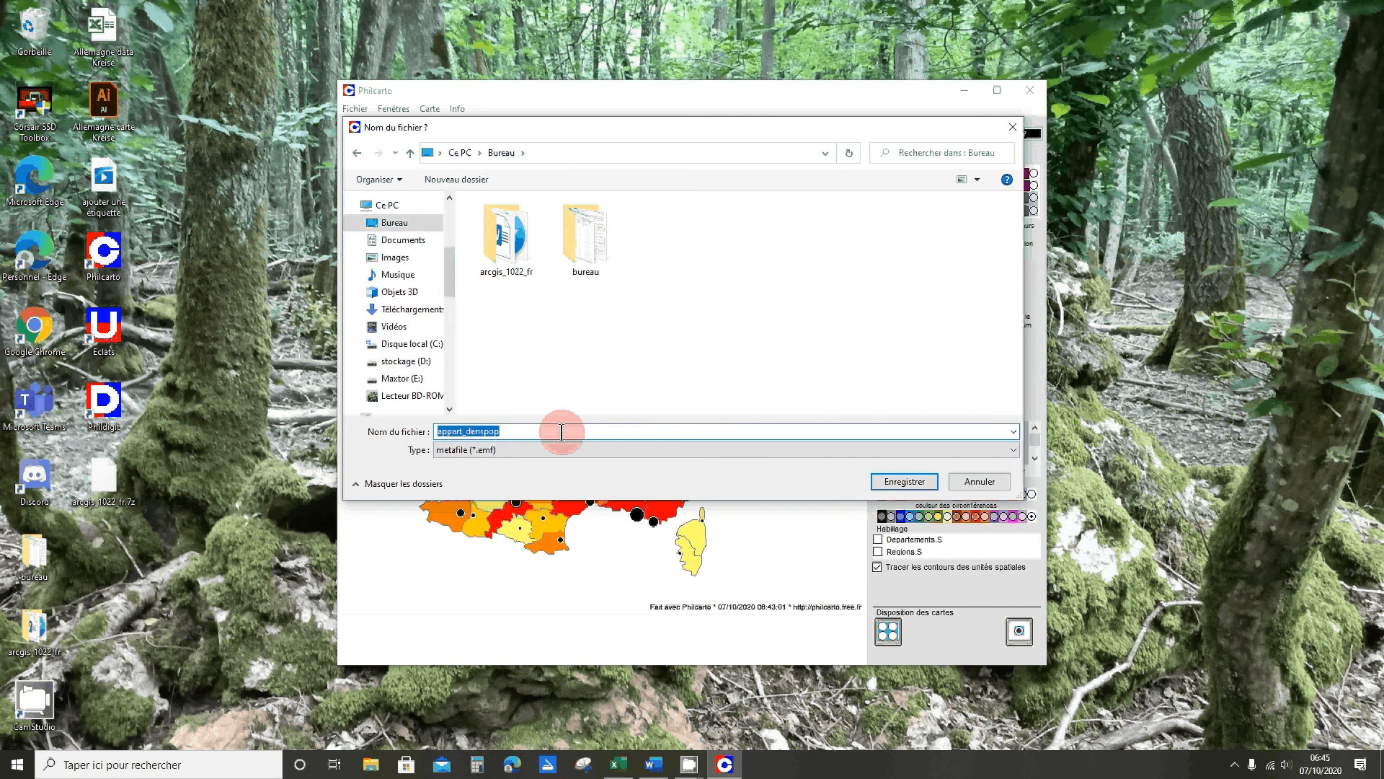
key("Return")
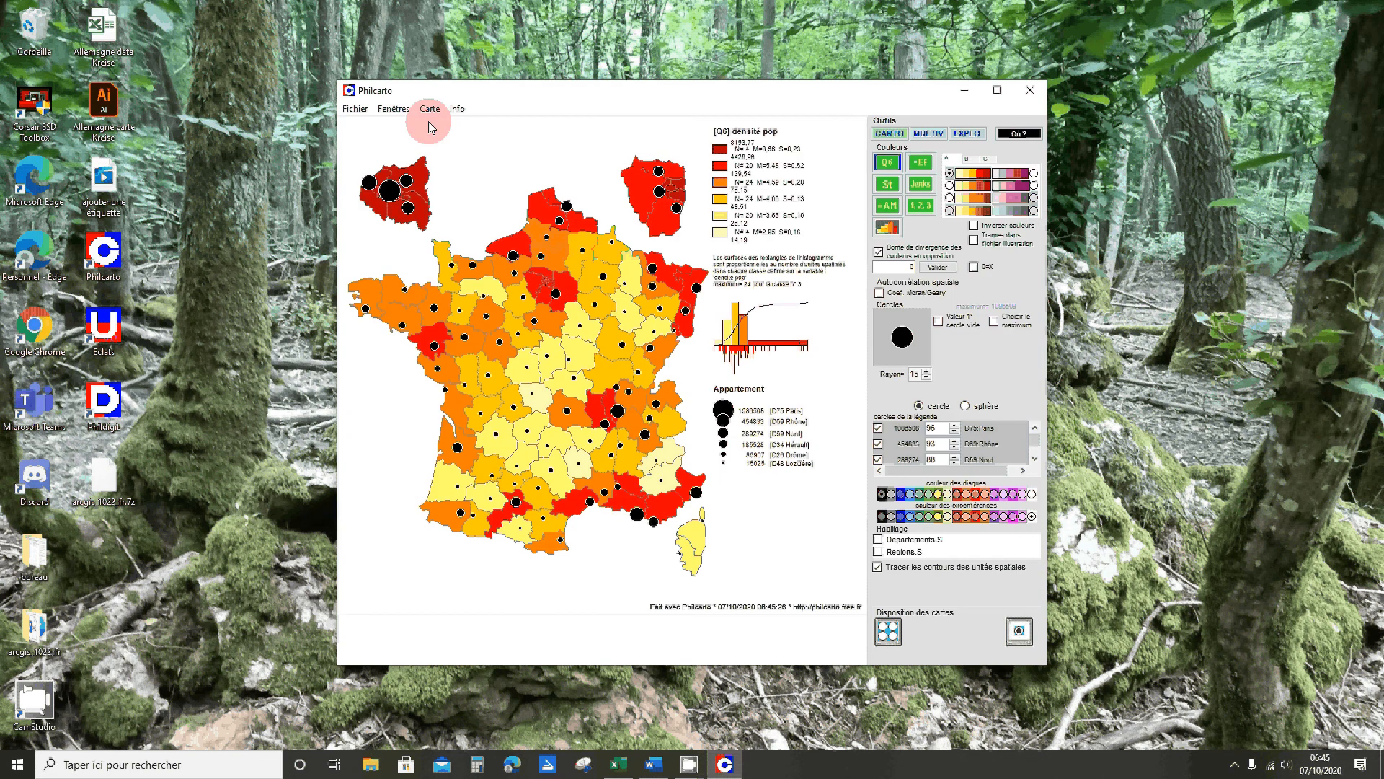
Save the same map in AI format as appart_denspop in the Bureau folder
left_click(428, 121)
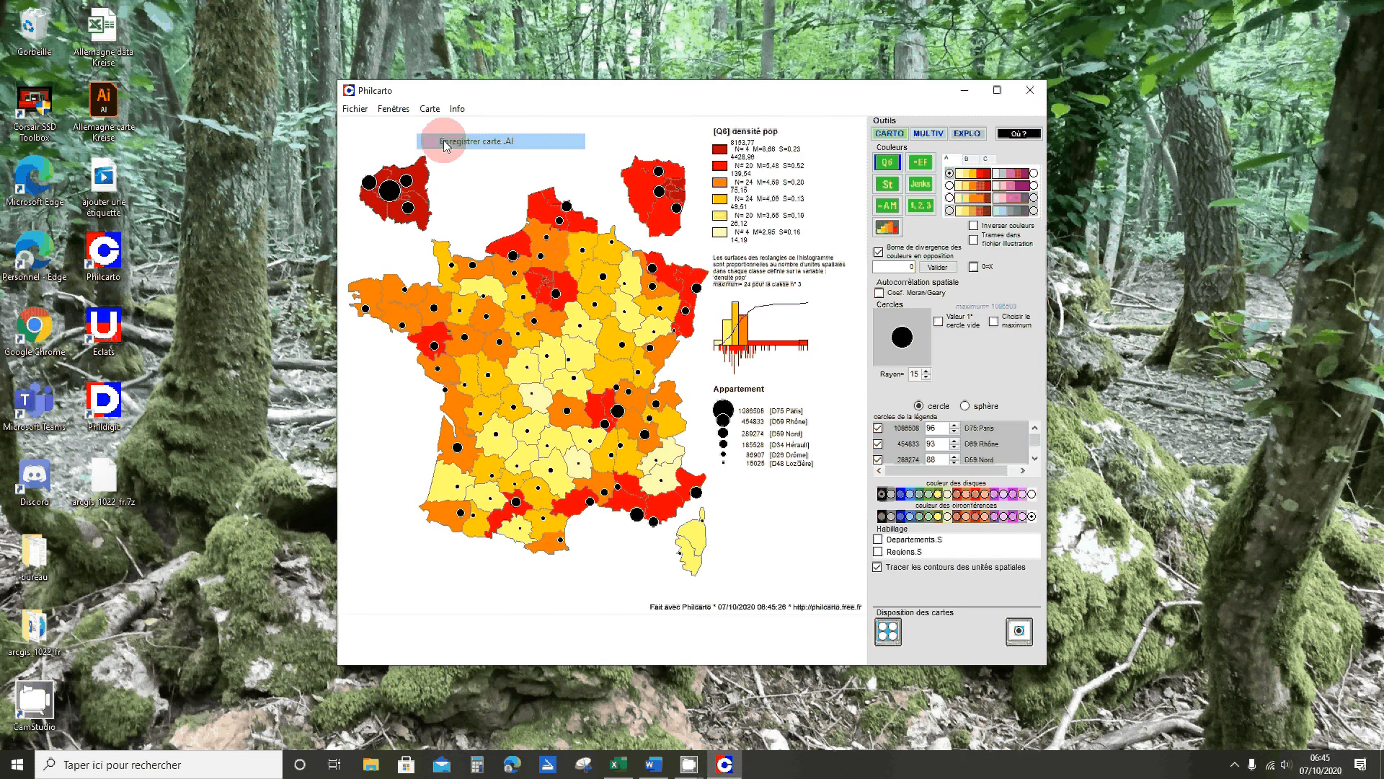
left_click(443, 142)
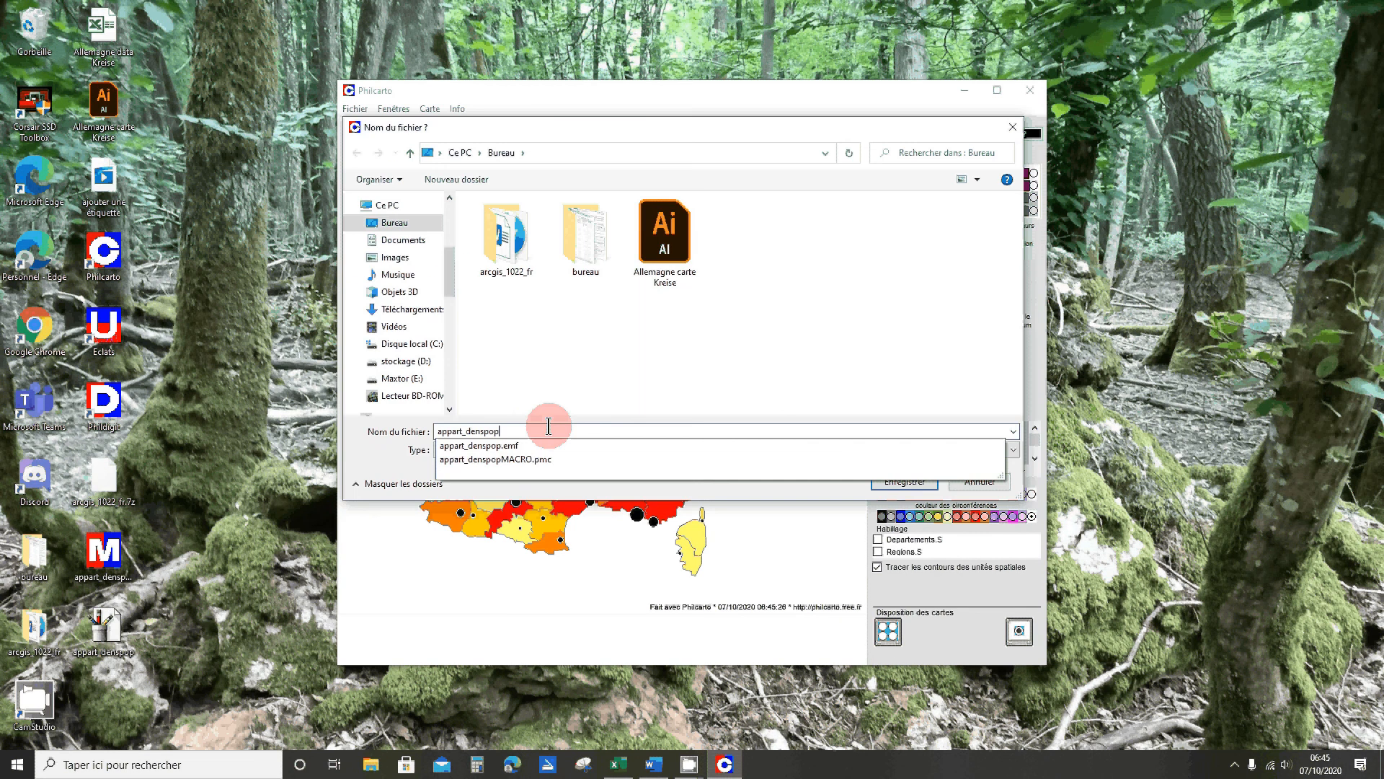
left_click(904, 480)
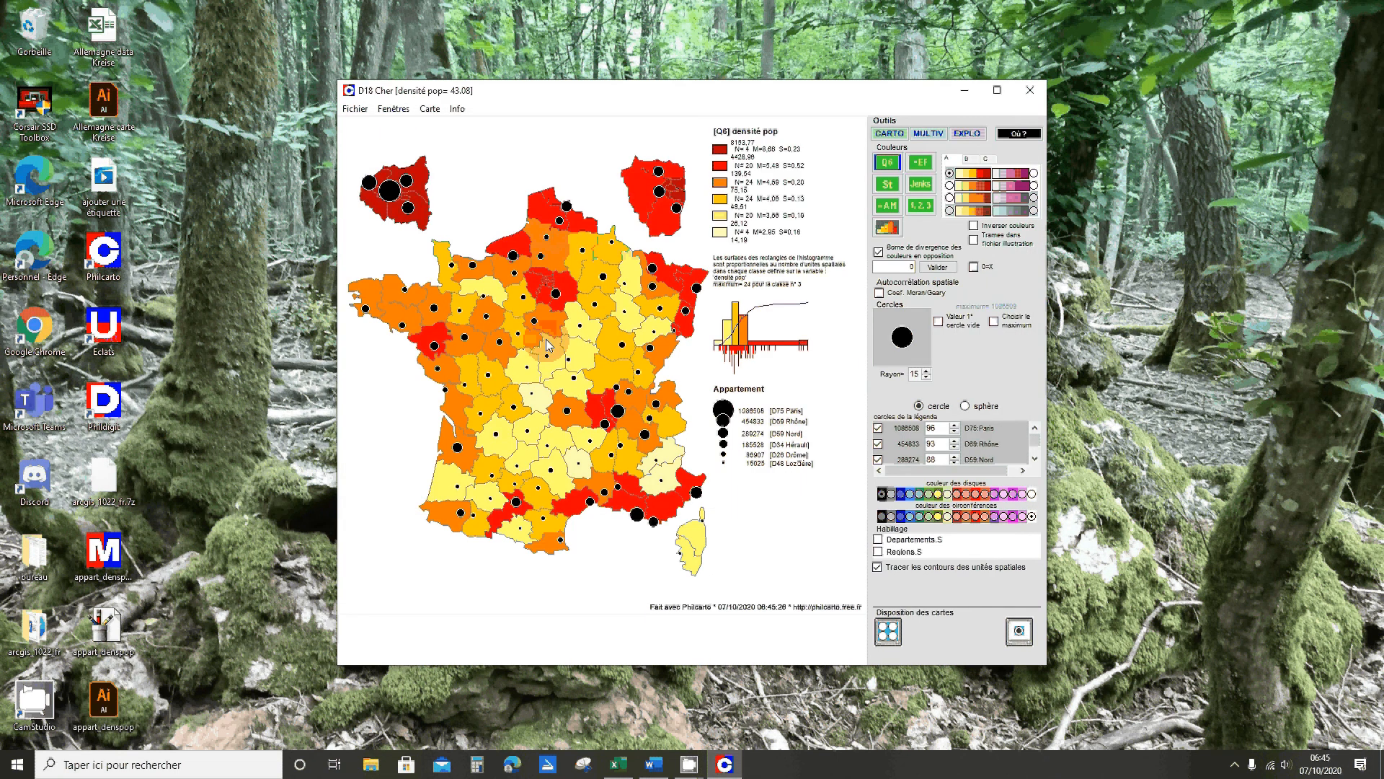
Create a new map of proportional circles sized by Appartement and coloured by densité pop
left_click(791, 193)
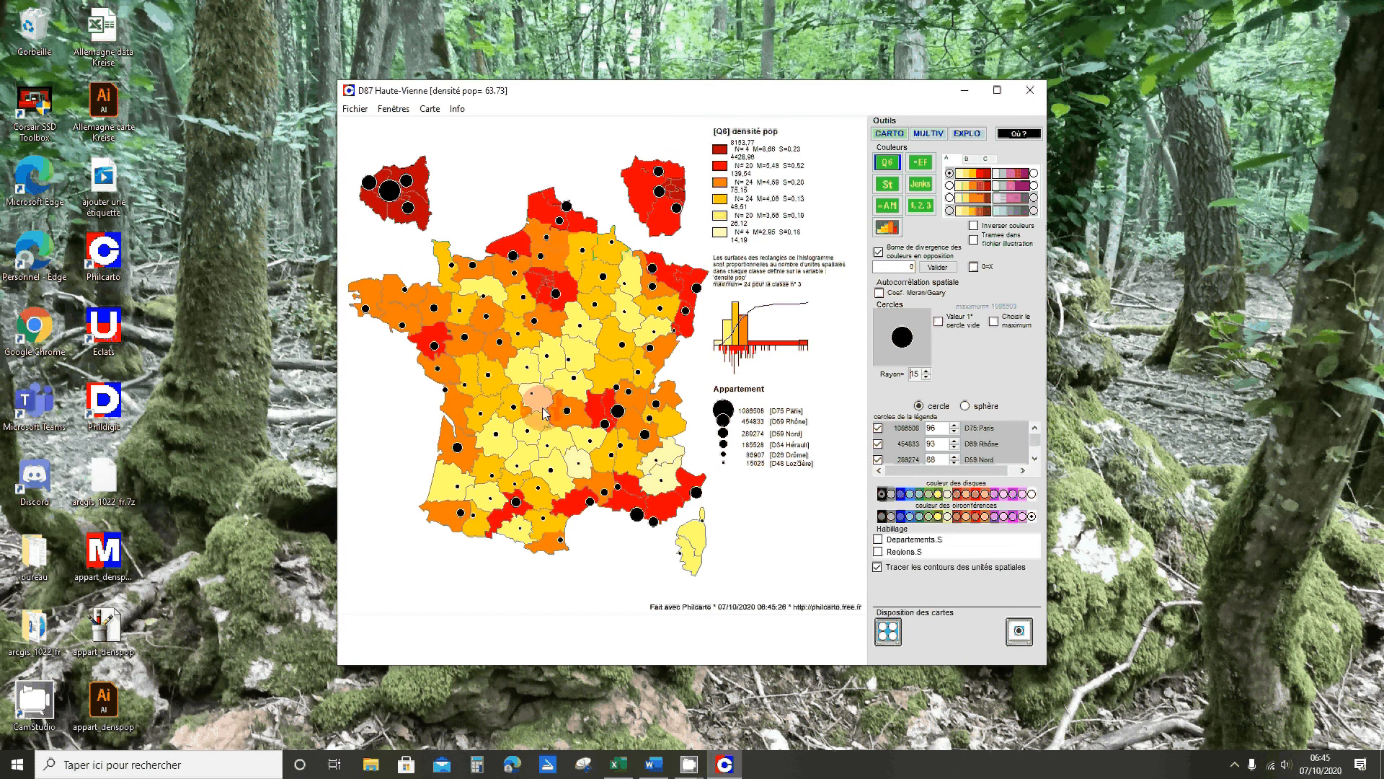
left_click(926, 379)
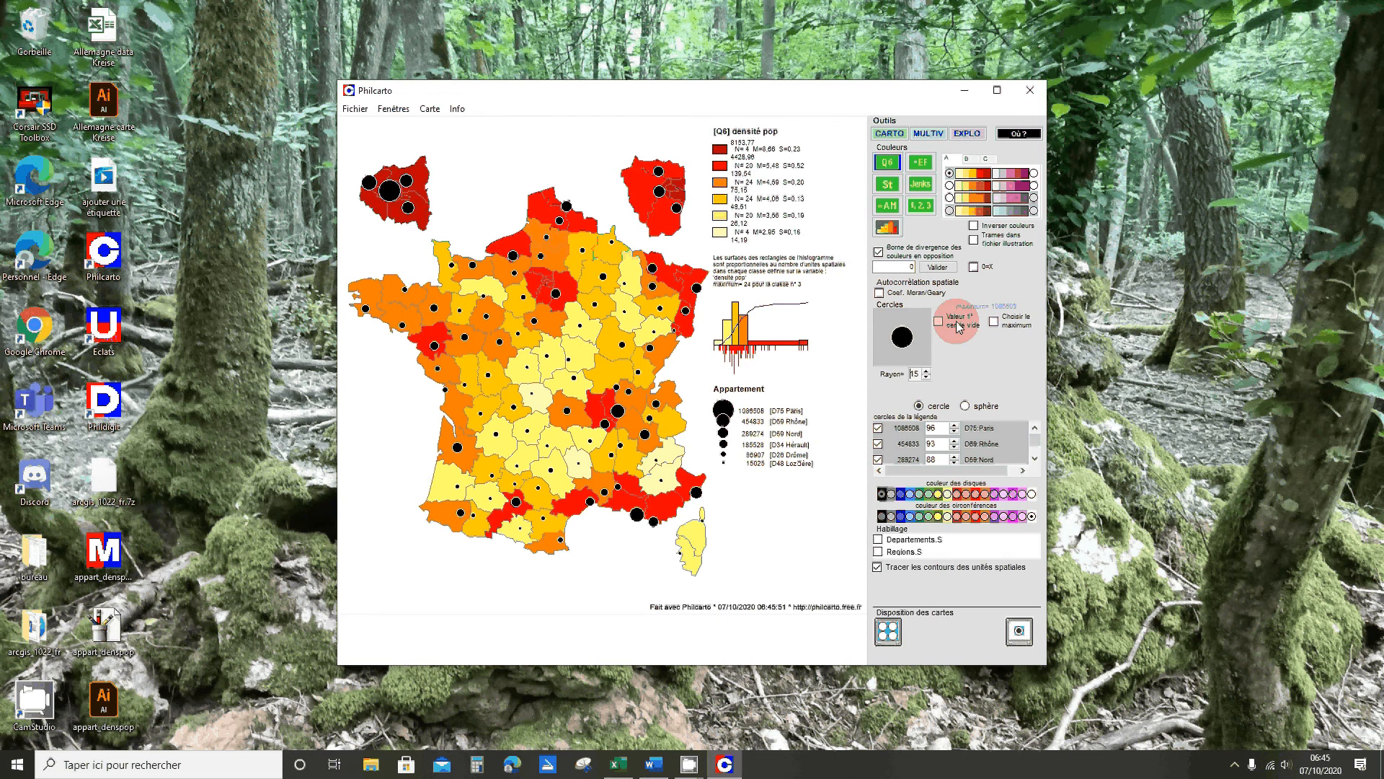
left_click(897, 135)
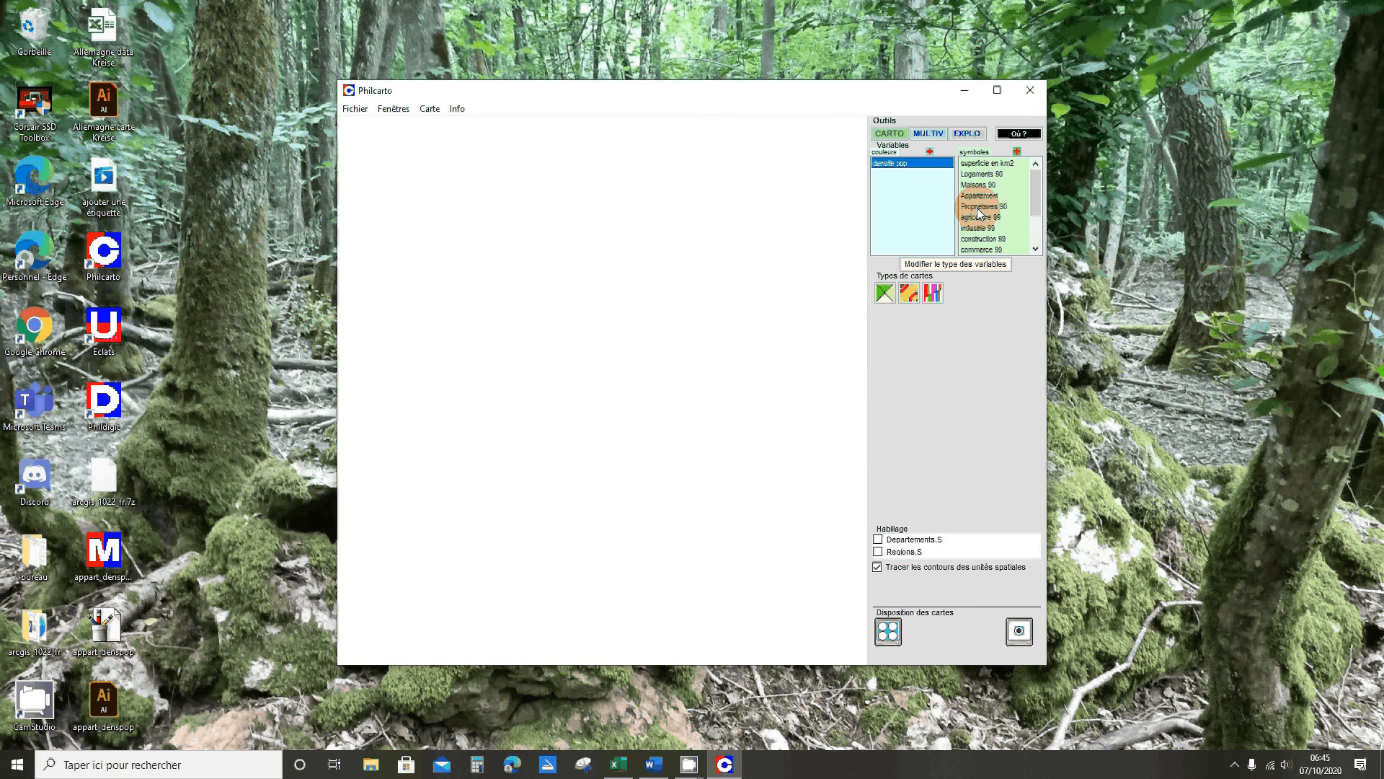
left_click(979, 196)
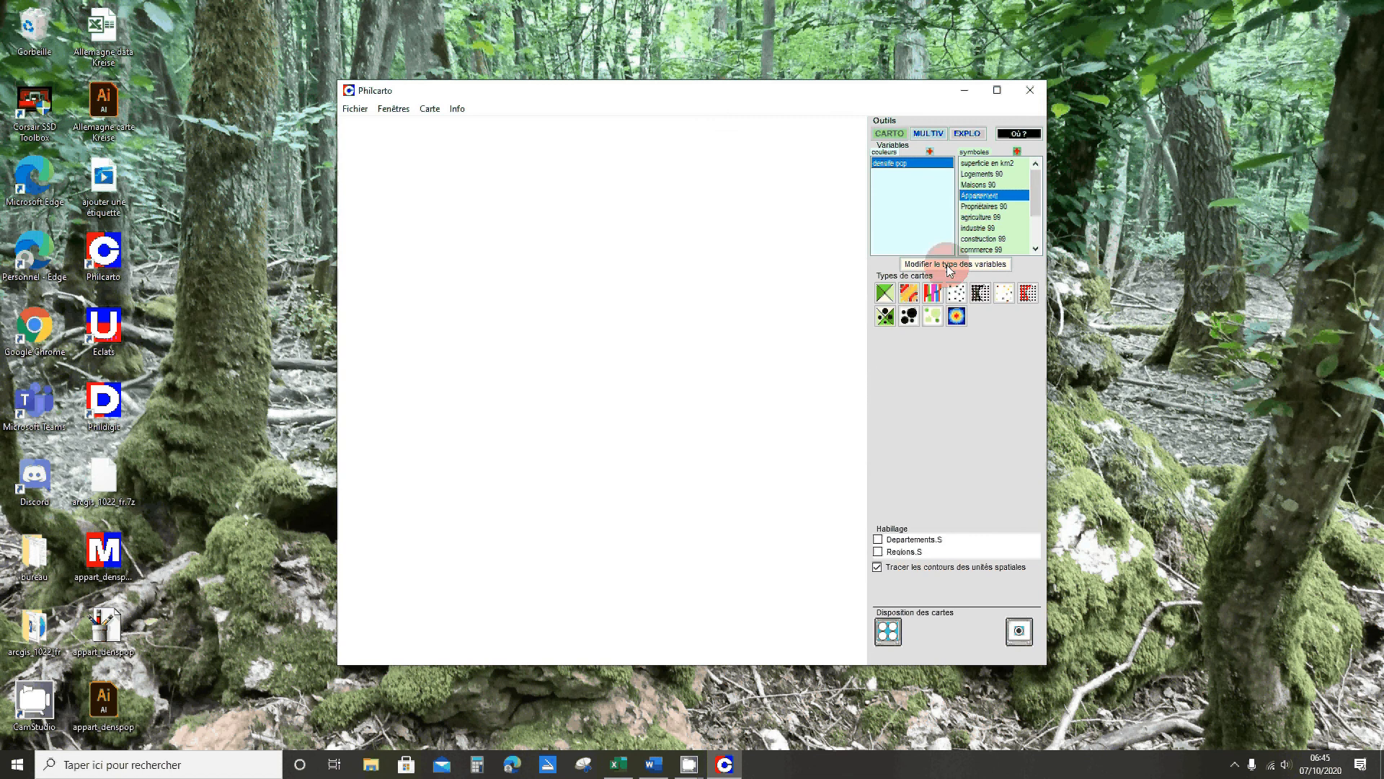
left_click(933, 318)
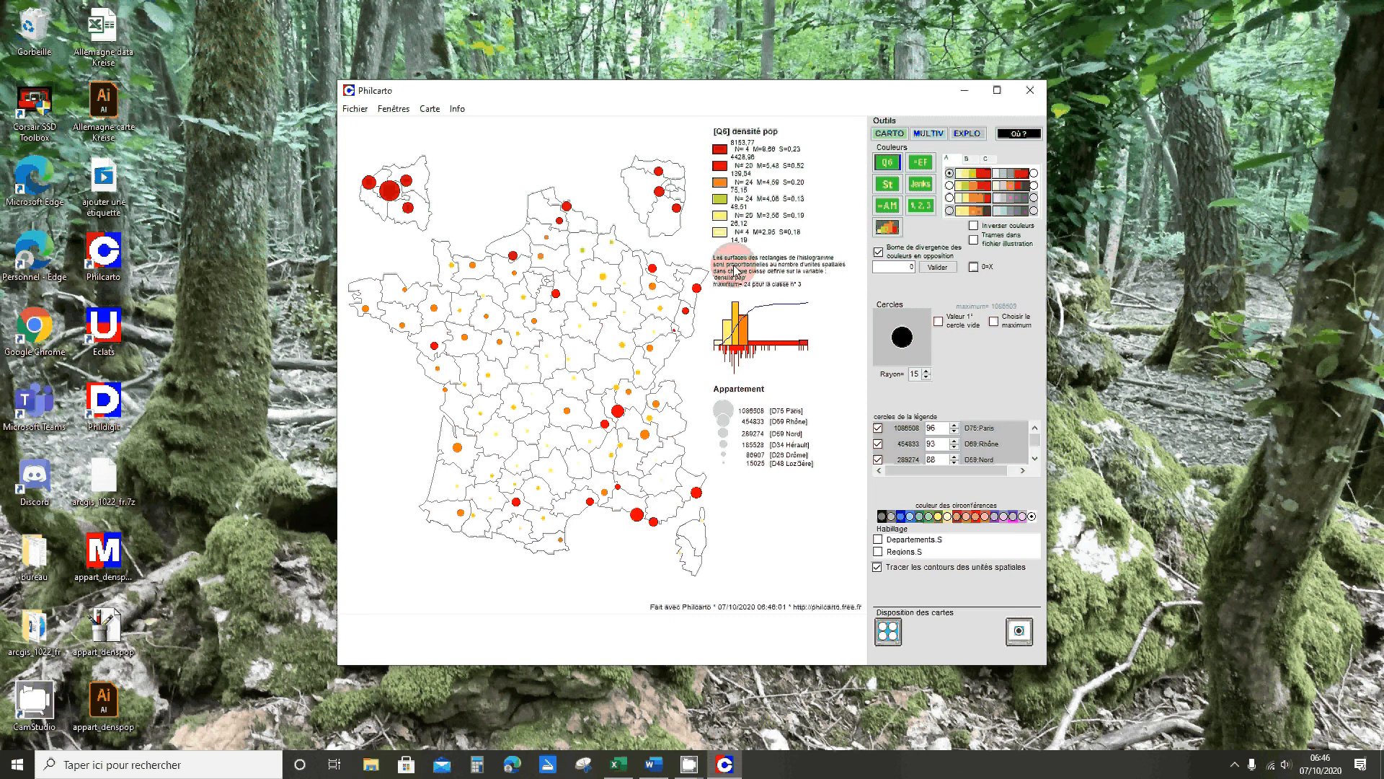
left_click(747, 124)
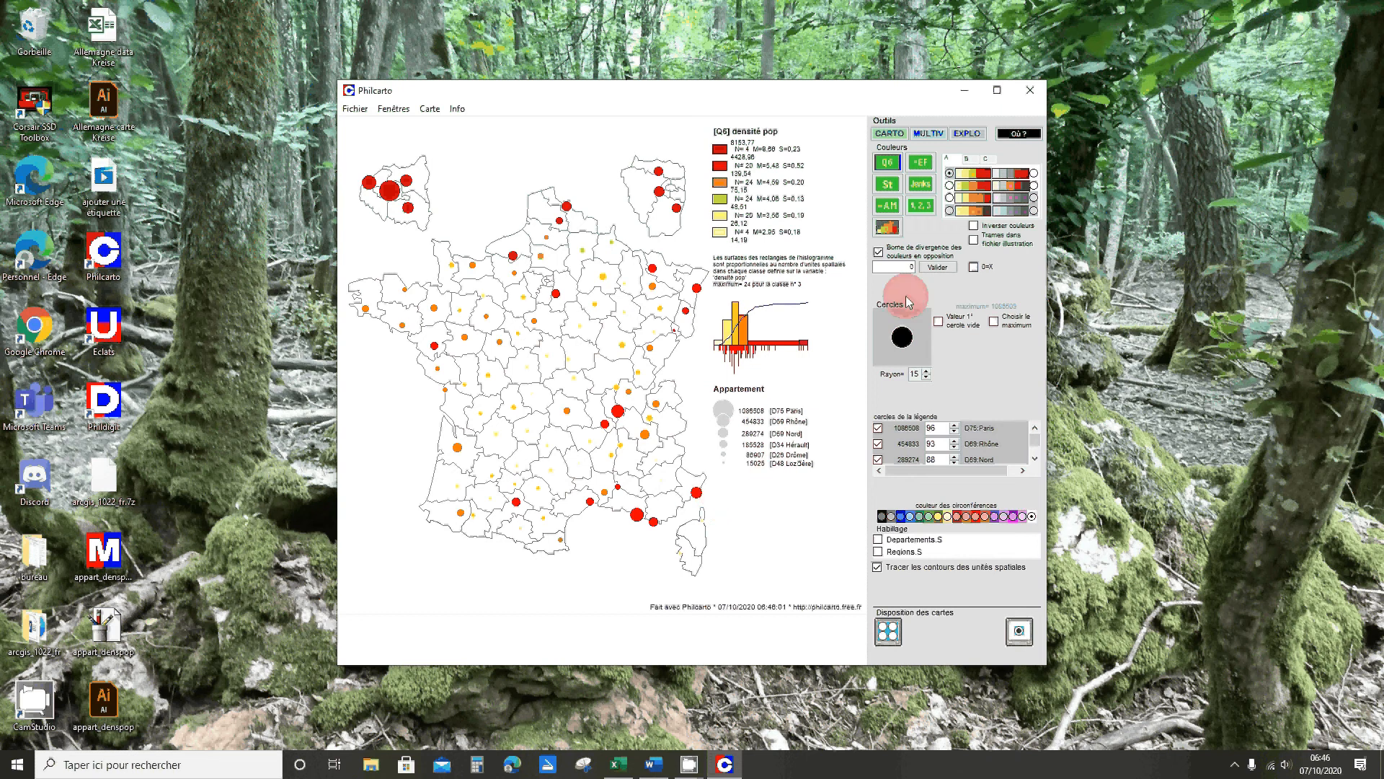
Increase the radius of the coloured Appartement circles to 30
left_click(926, 370)
left_click(927, 371)
left_click(927, 372)
left_click(927, 372)
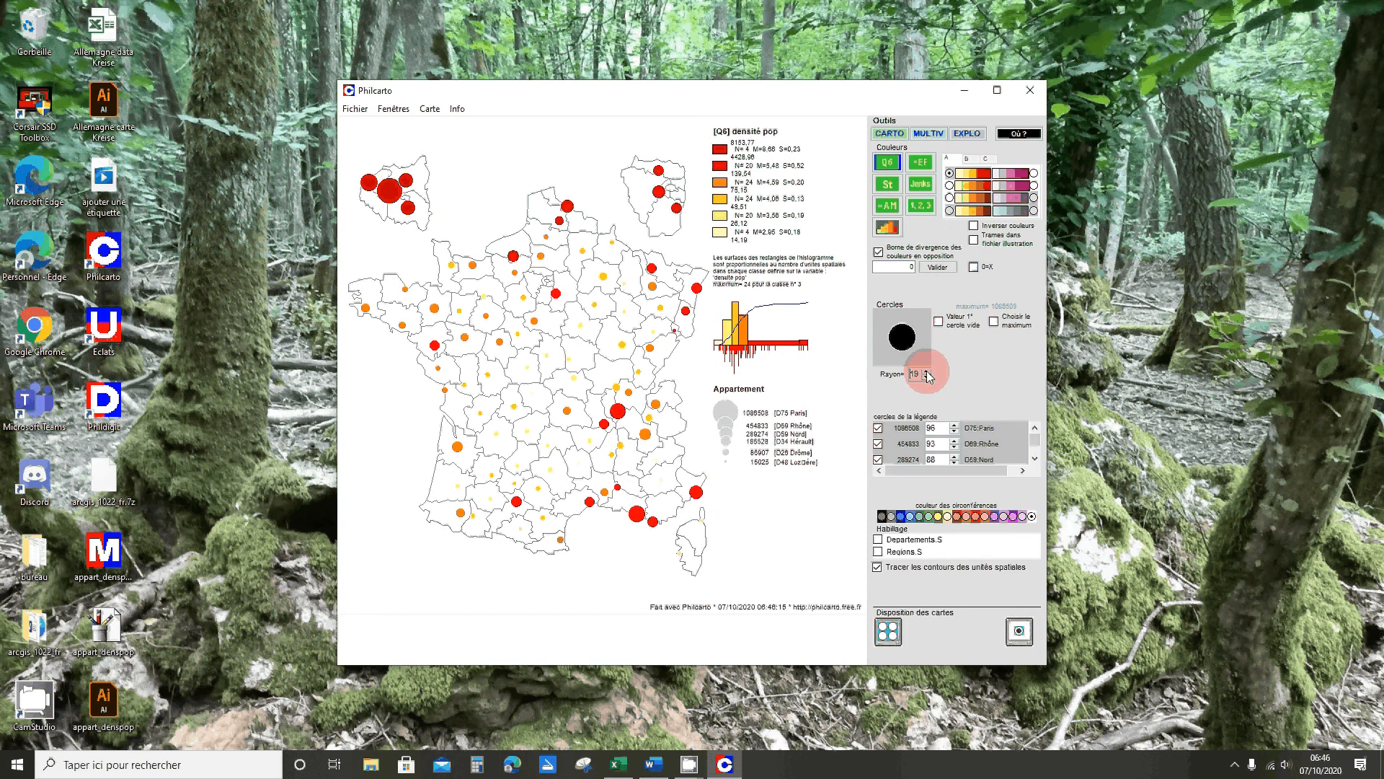
left_click(927, 372)
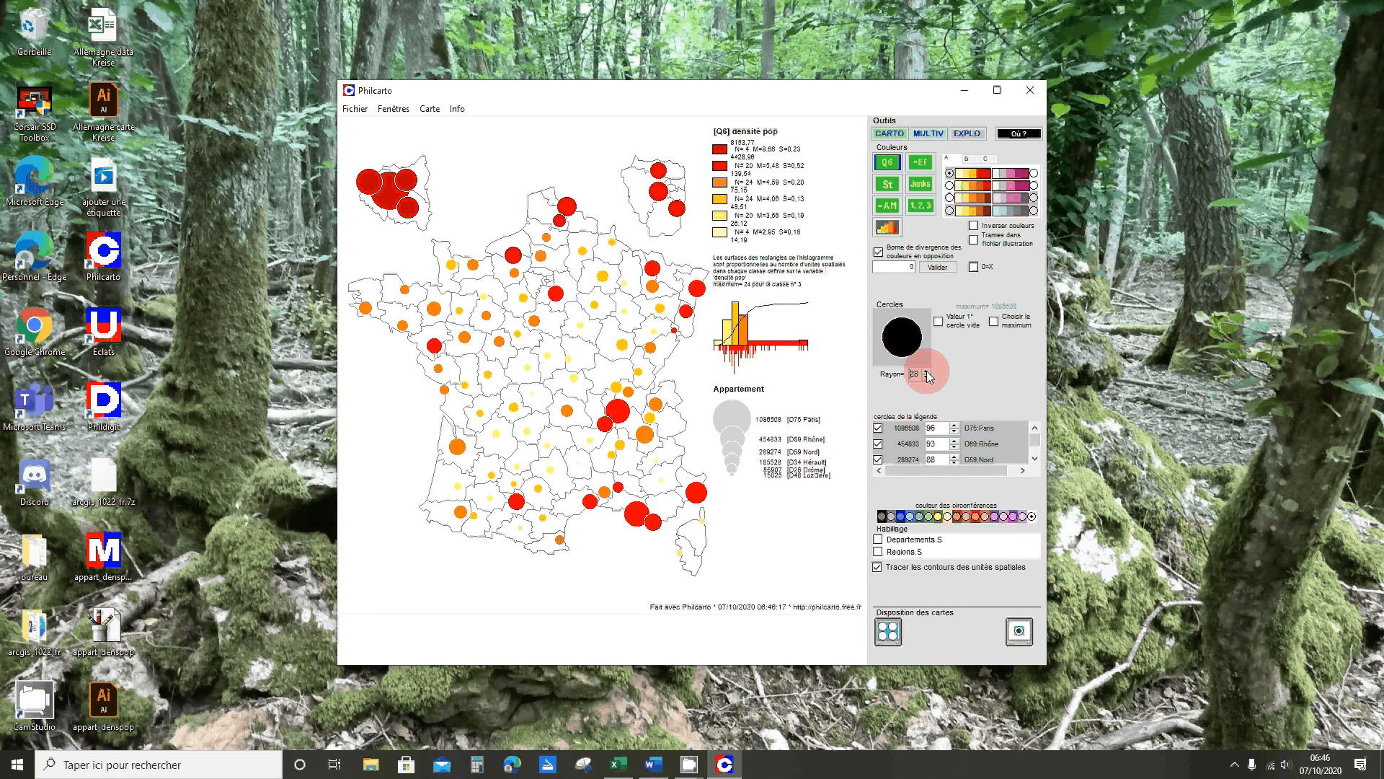
left_click(927, 372)
left_click(927, 372)
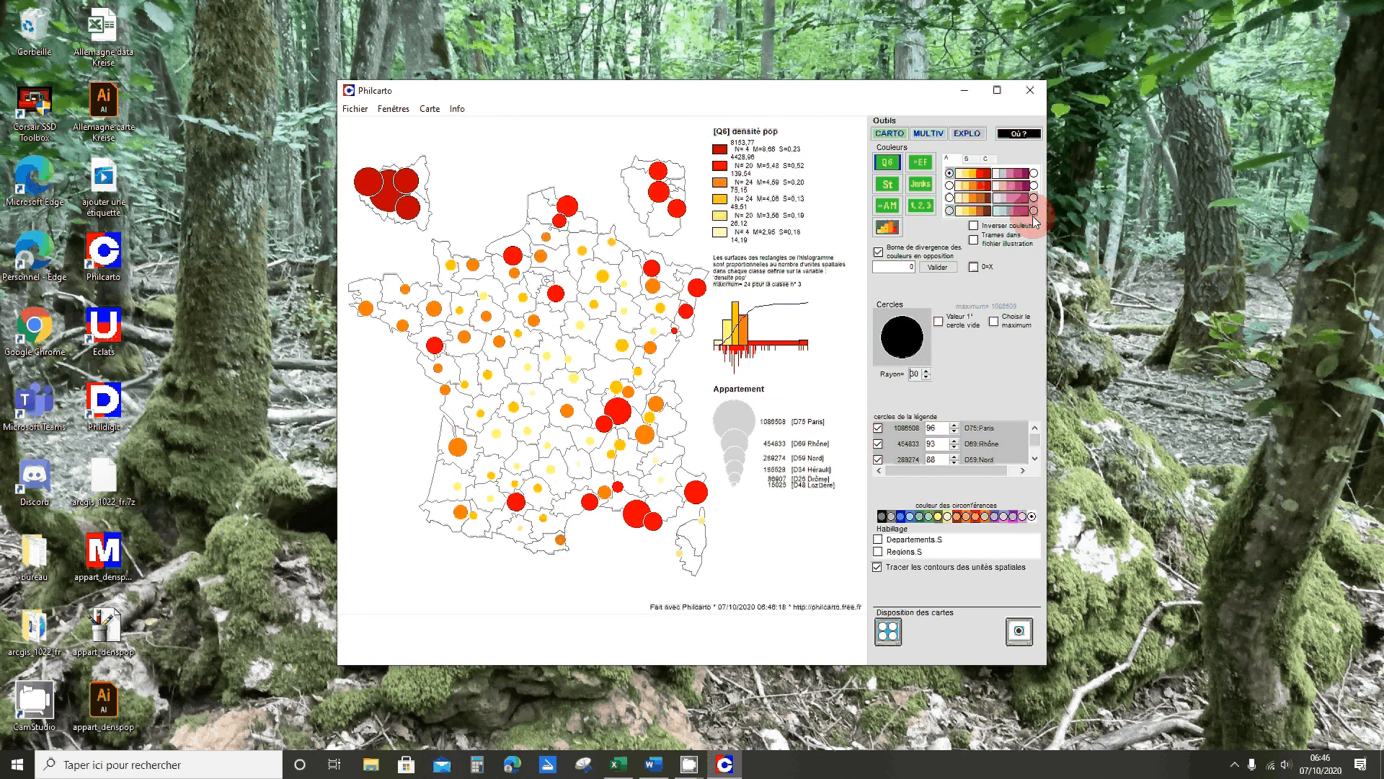
Try the pink palette on the circles, then apply the blue-to-red palette from colour set C
left_click(1034, 173)
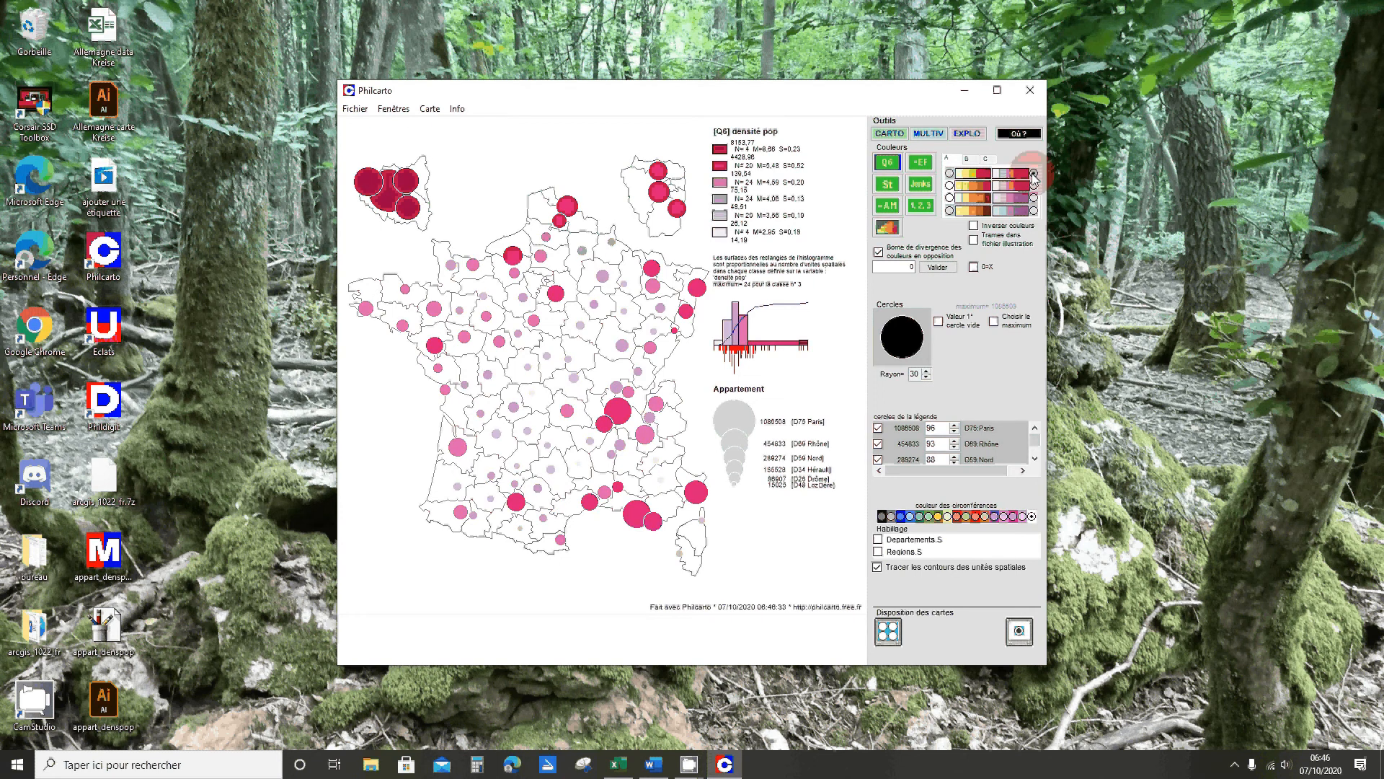
left_click(994, 160)
left_click(996, 162)
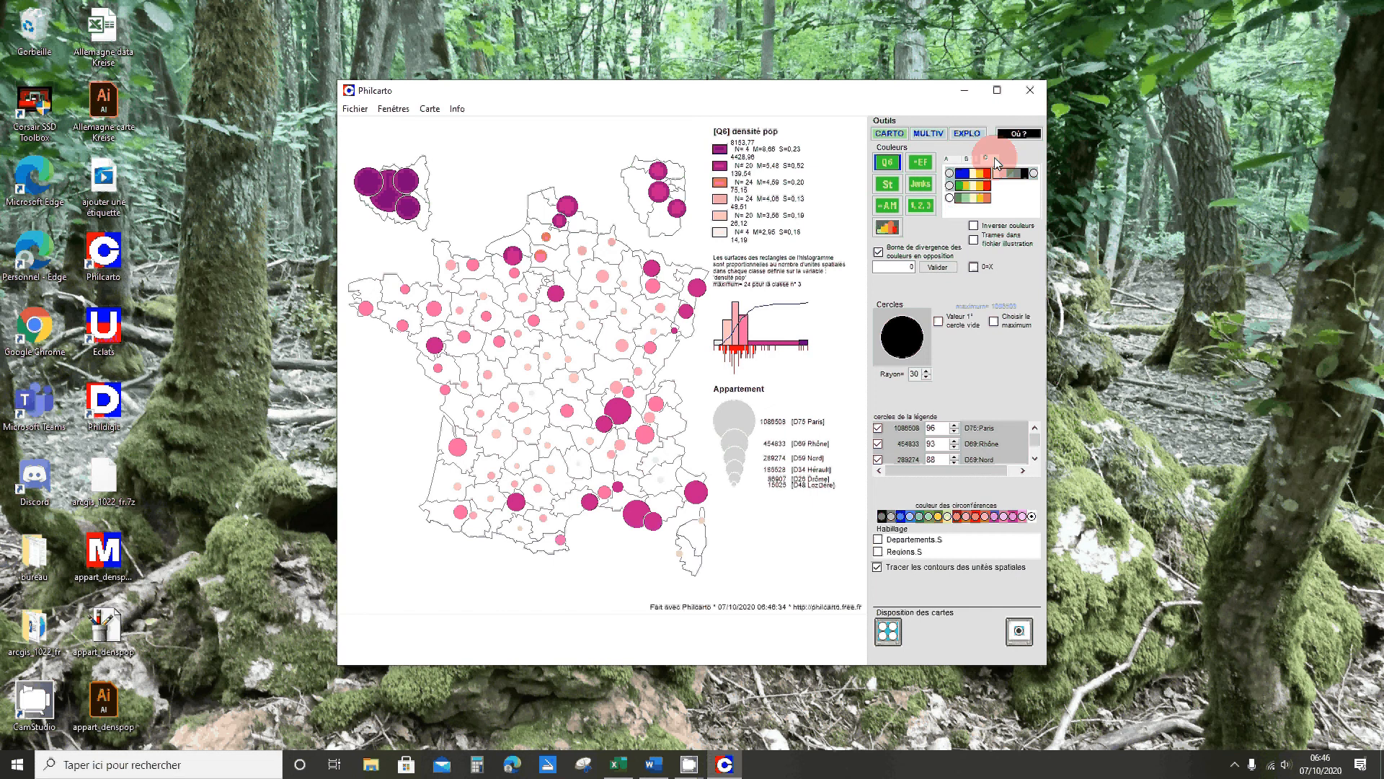
left_click(949, 173)
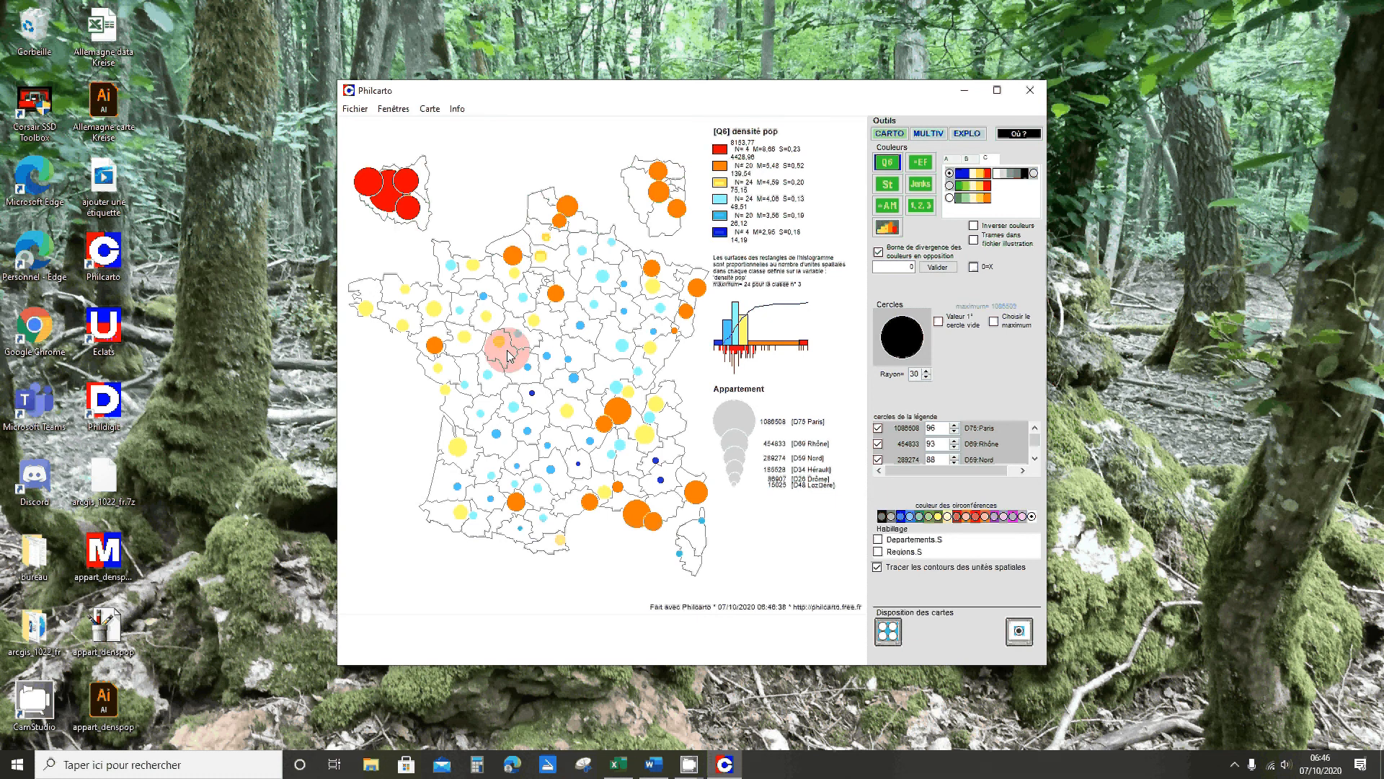
left_click(529, 371)
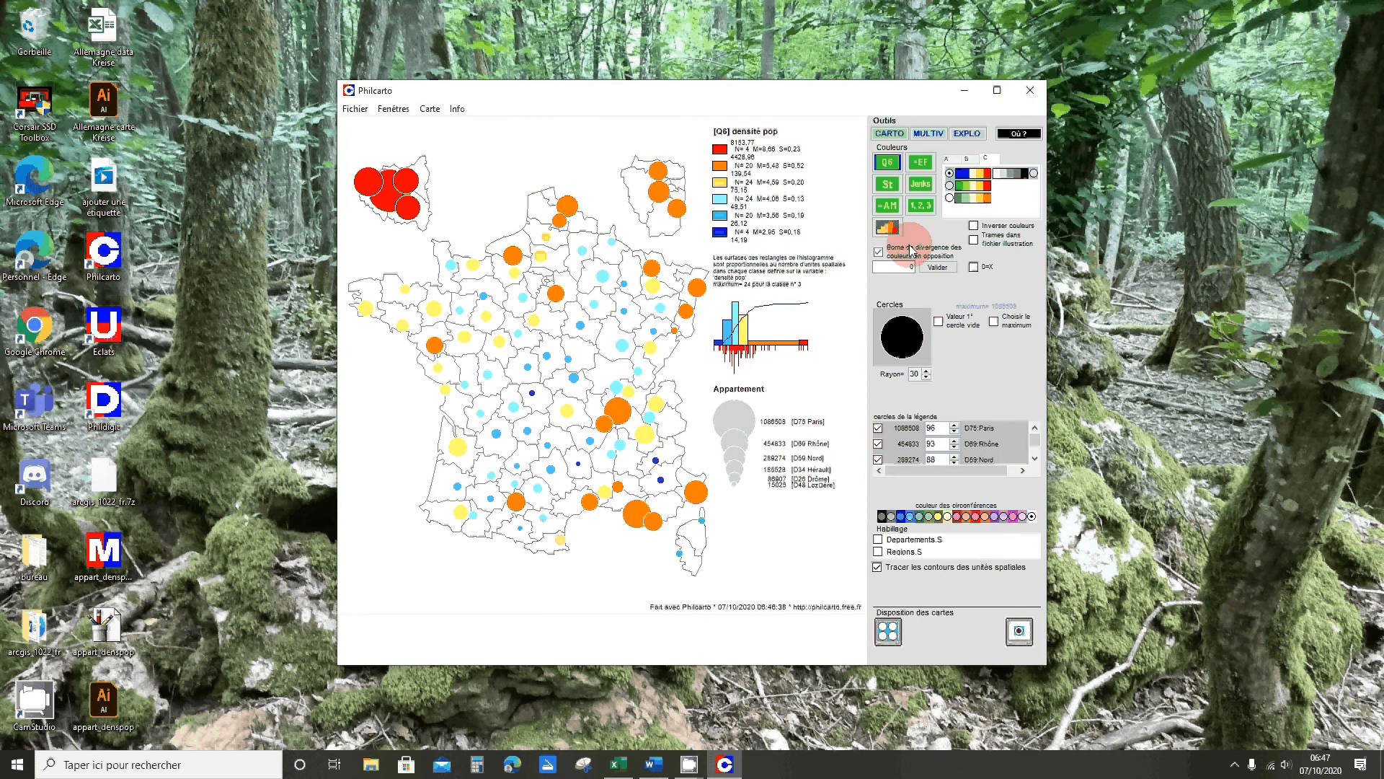
Try the Jenks, =EF and =AM classifications on densité pop, and open the manual class bounds
left_click(921, 187)
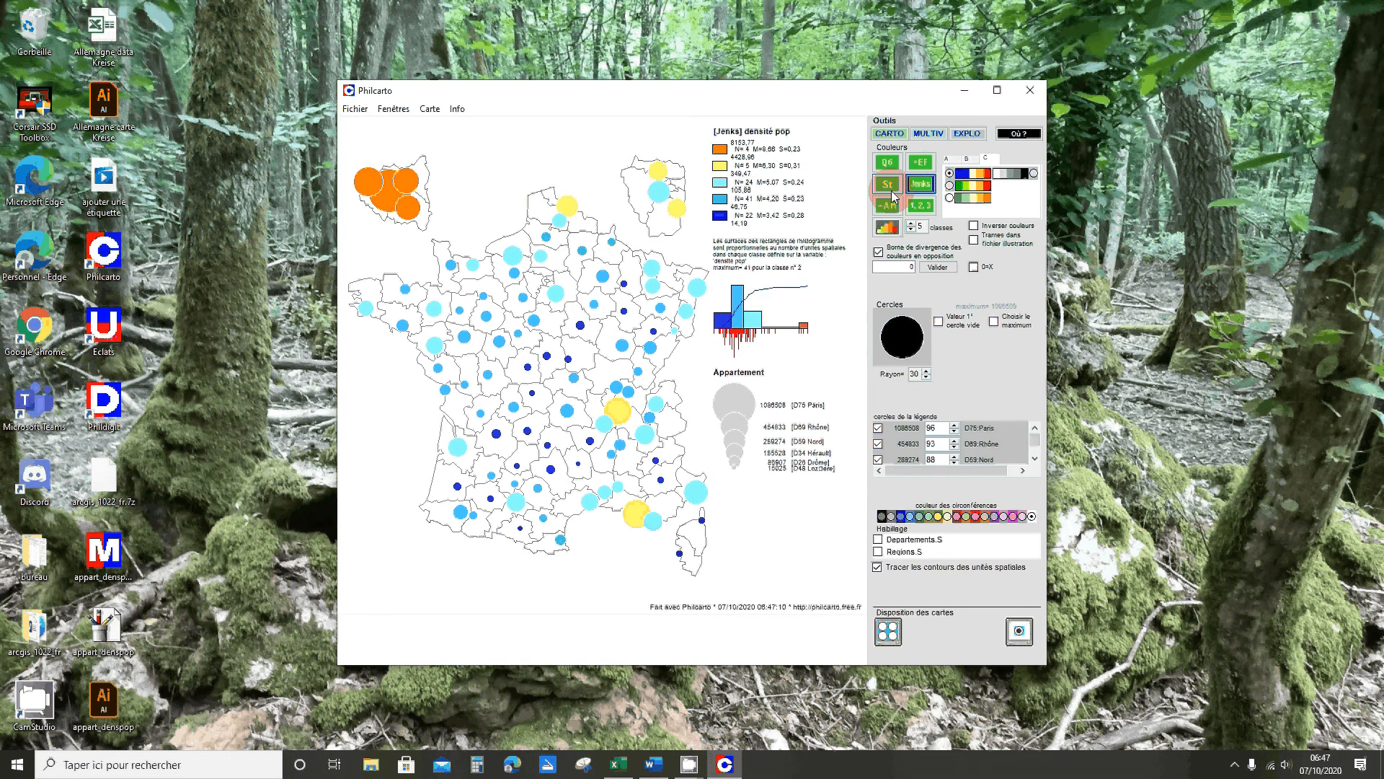
left_click(921, 162)
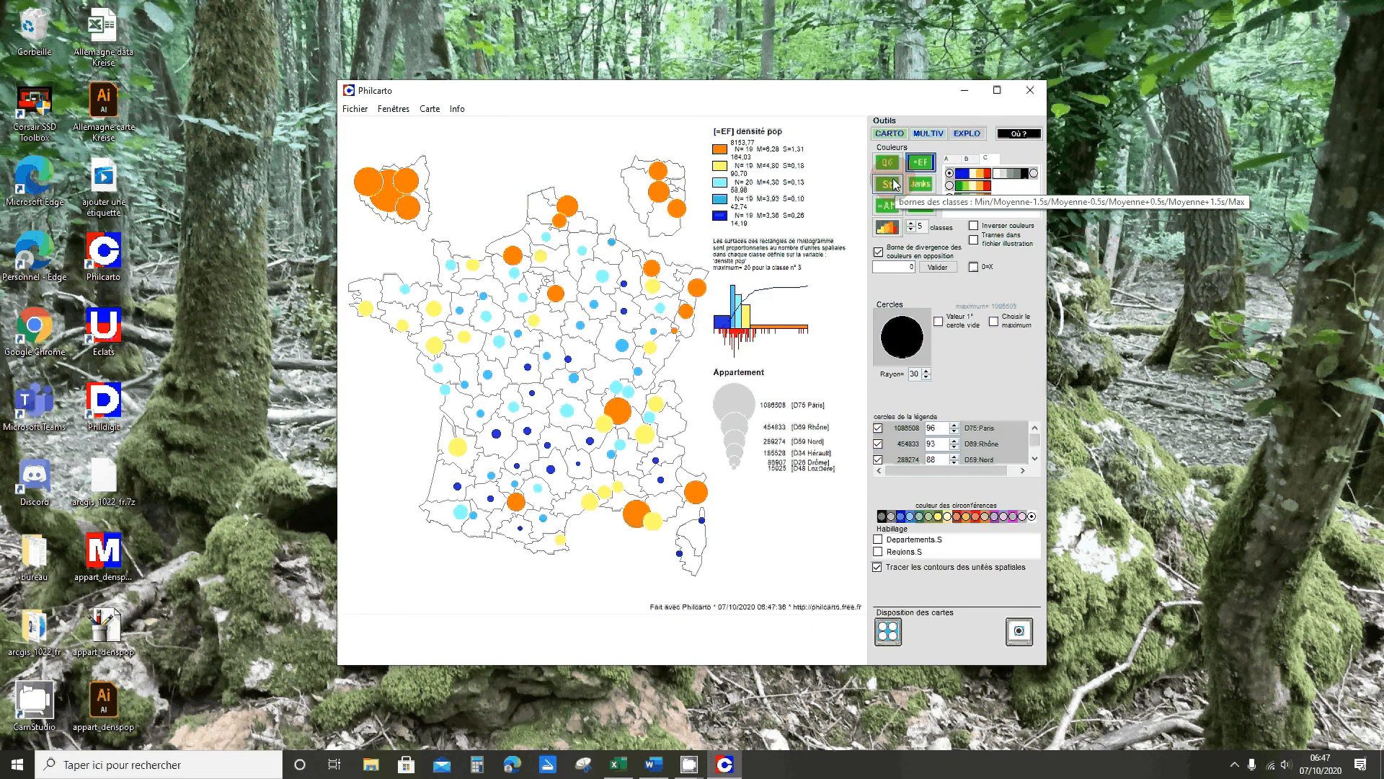
left_click(888, 204)
left_click(937, 205)
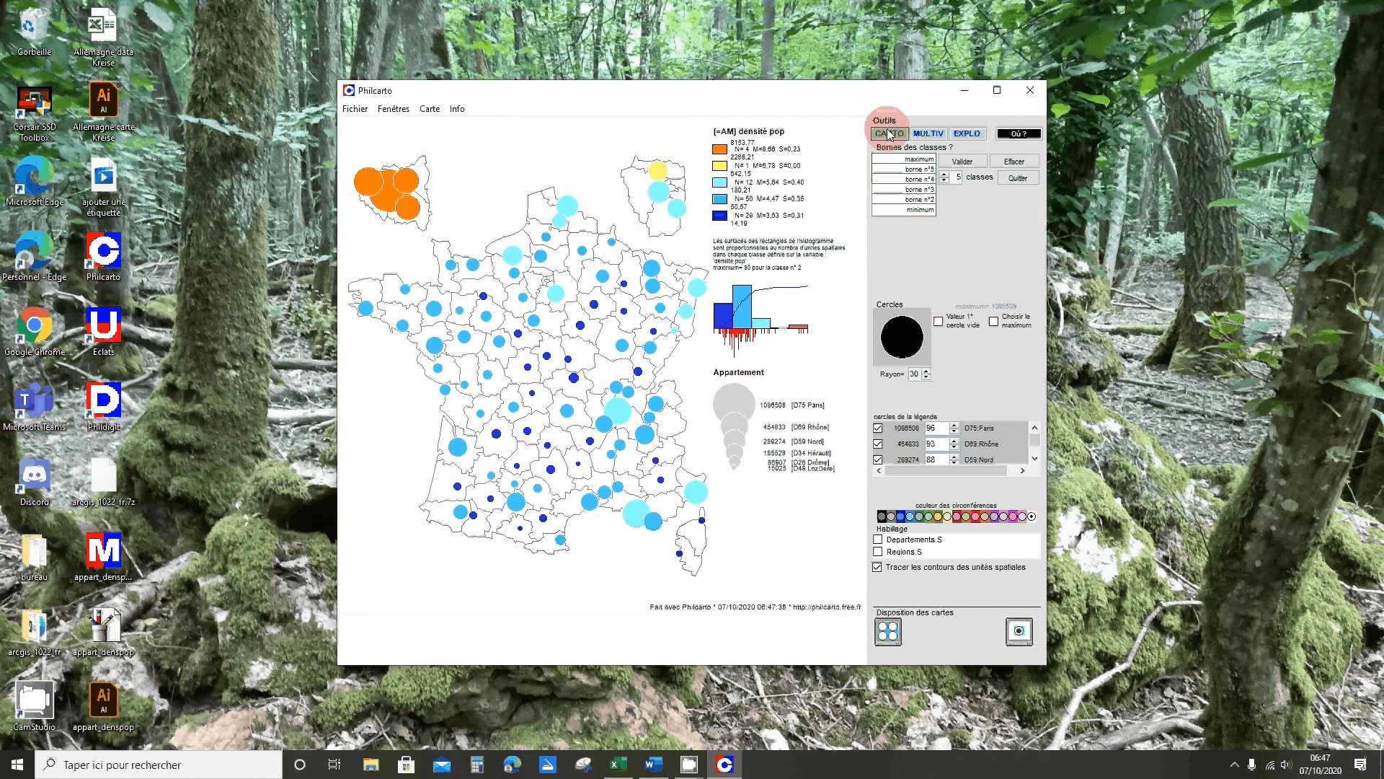
Return to the variables and create a choropleth of densité pop combined with proportional Appartement circles
left_click(923, 134)
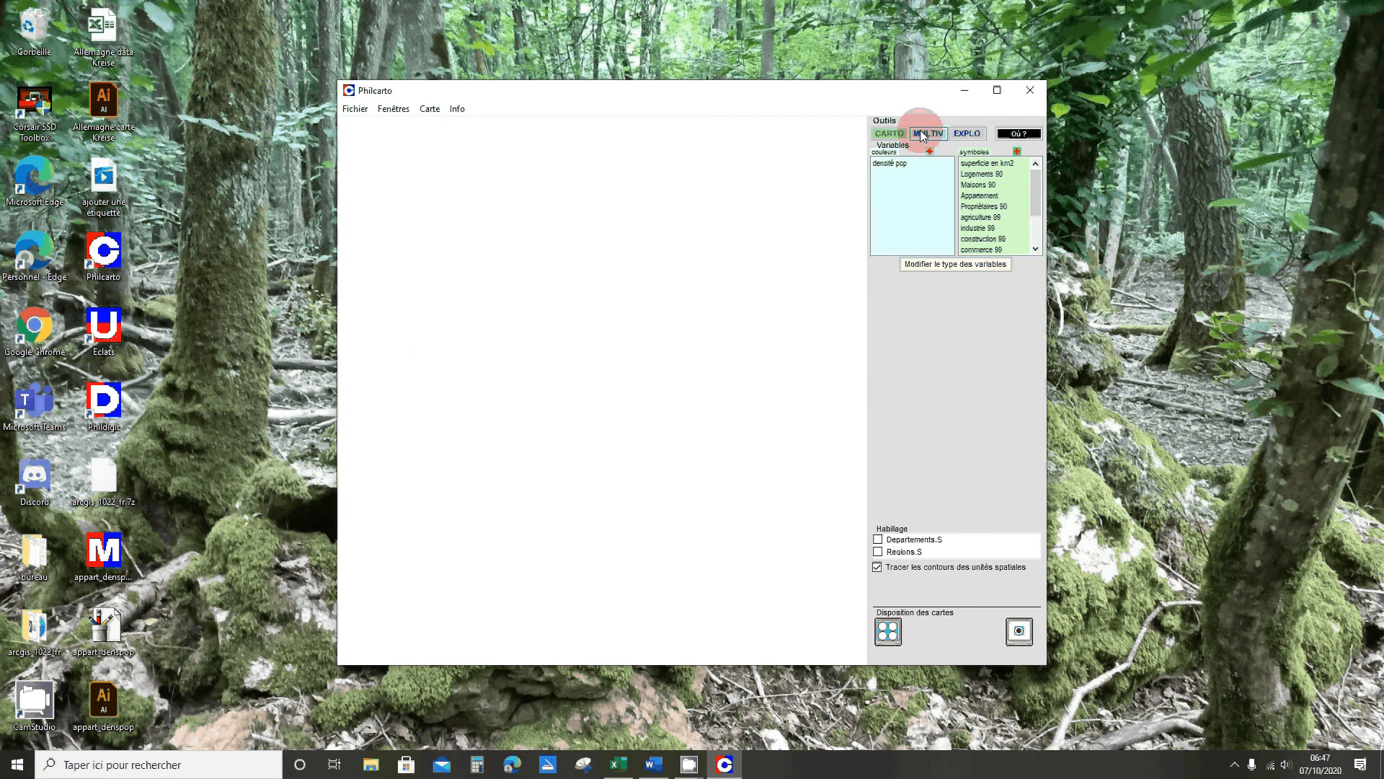
left_click(894, 164)
left_click(980, 196)
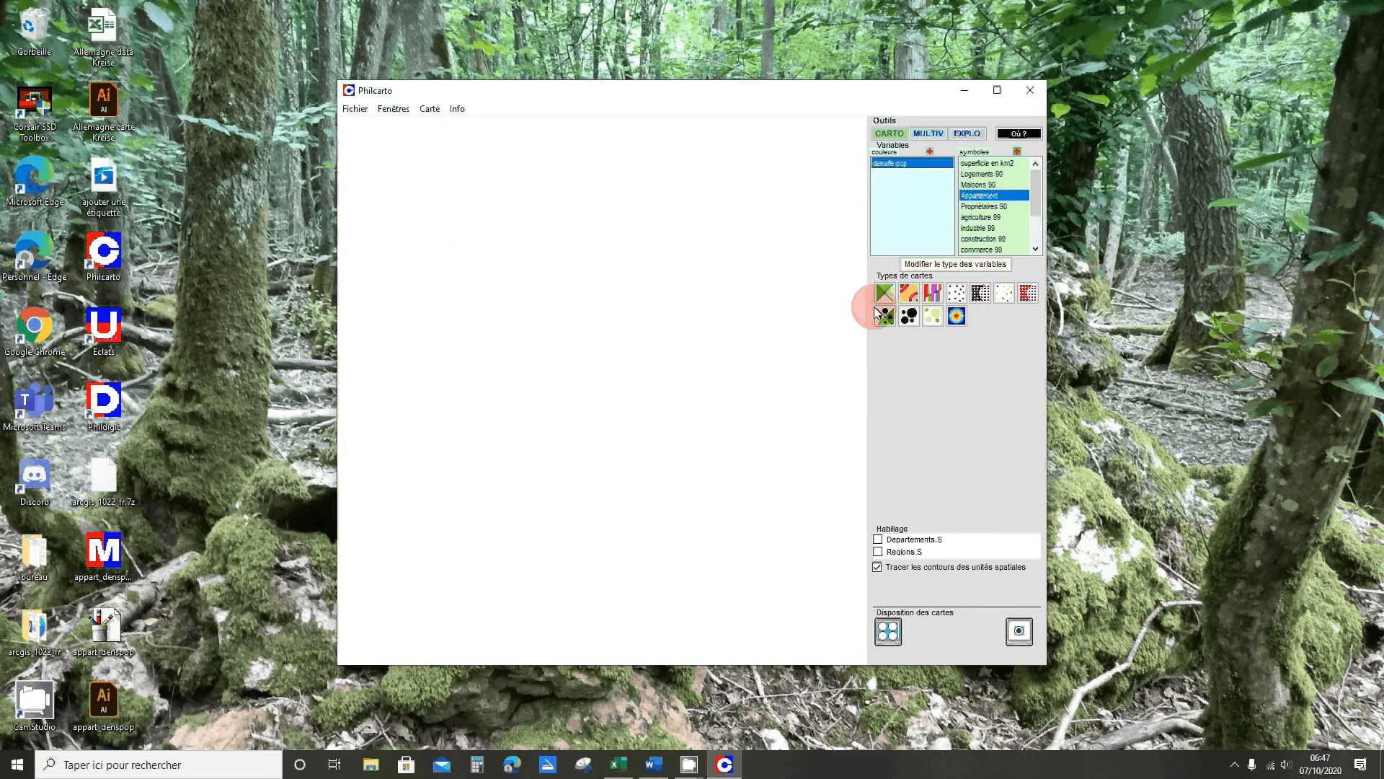
left_click(880, 315)
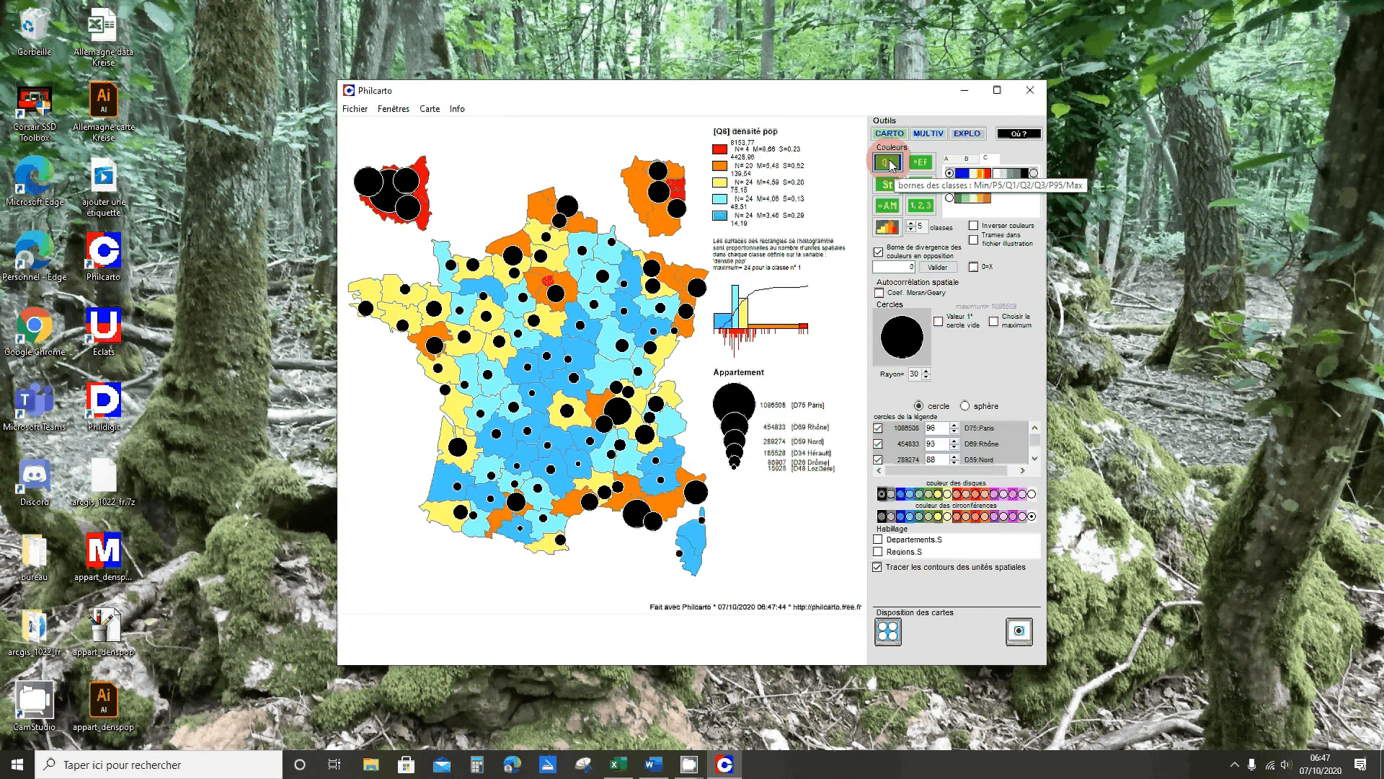
Open the manual class bounds for densité pop, leave them without entering values, and close Philcarto
left_click(914, 208)
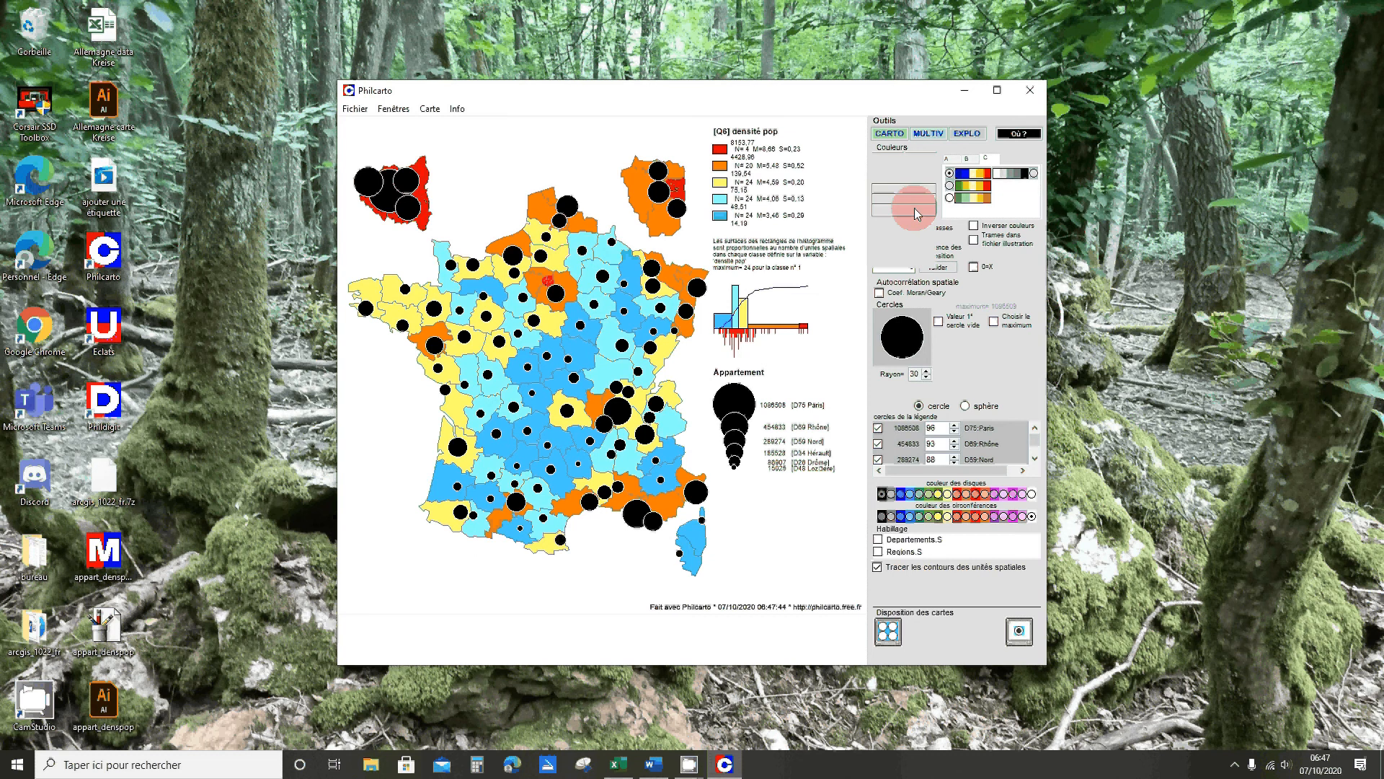
left_click(922, 165)
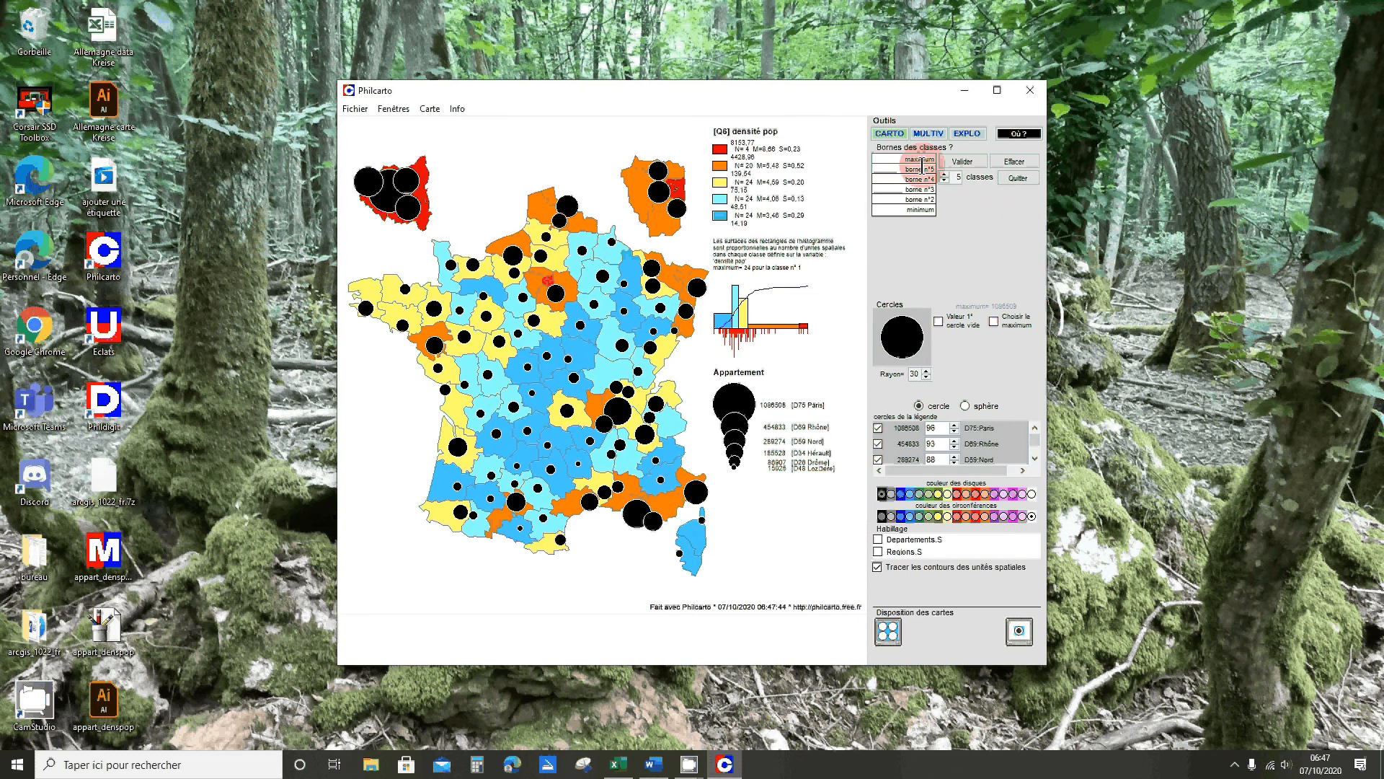
left_click(896, 136)
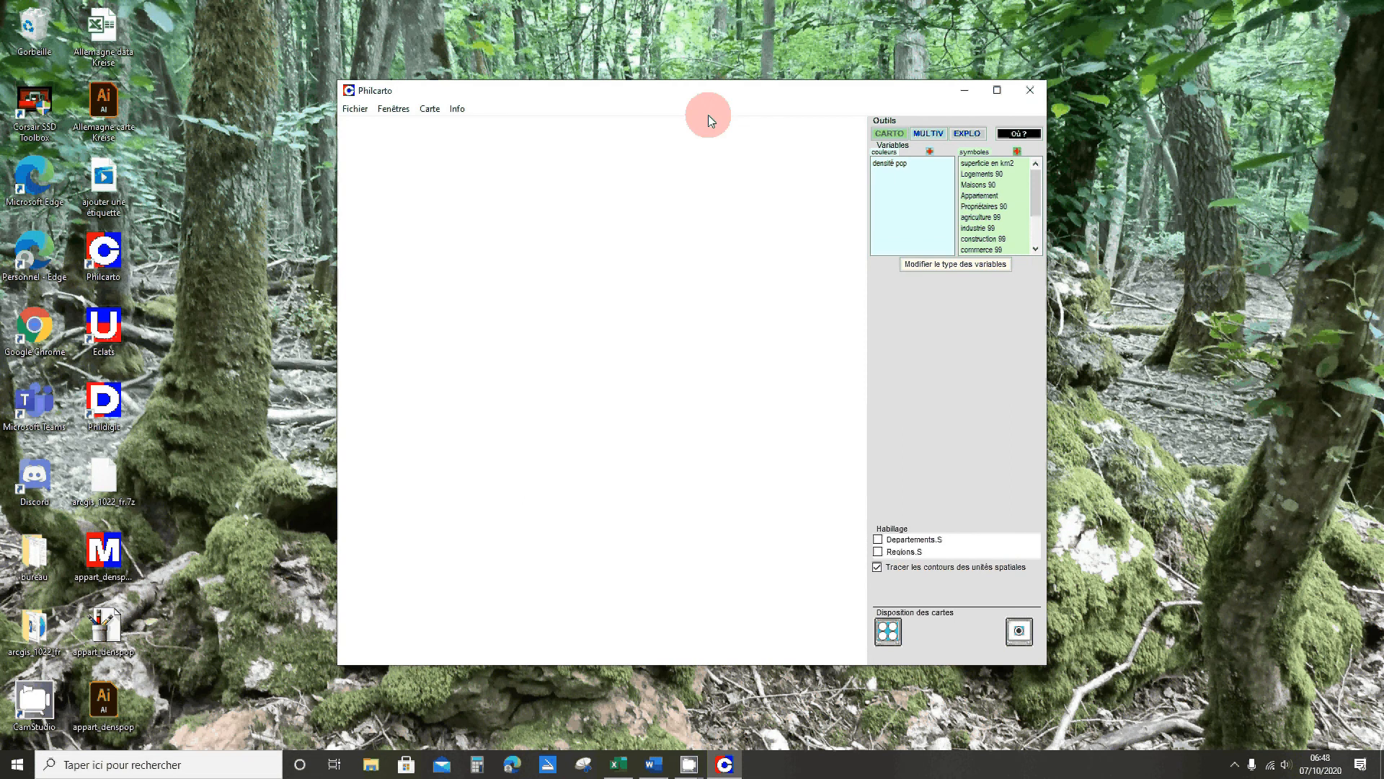
left_click(1029, 90)
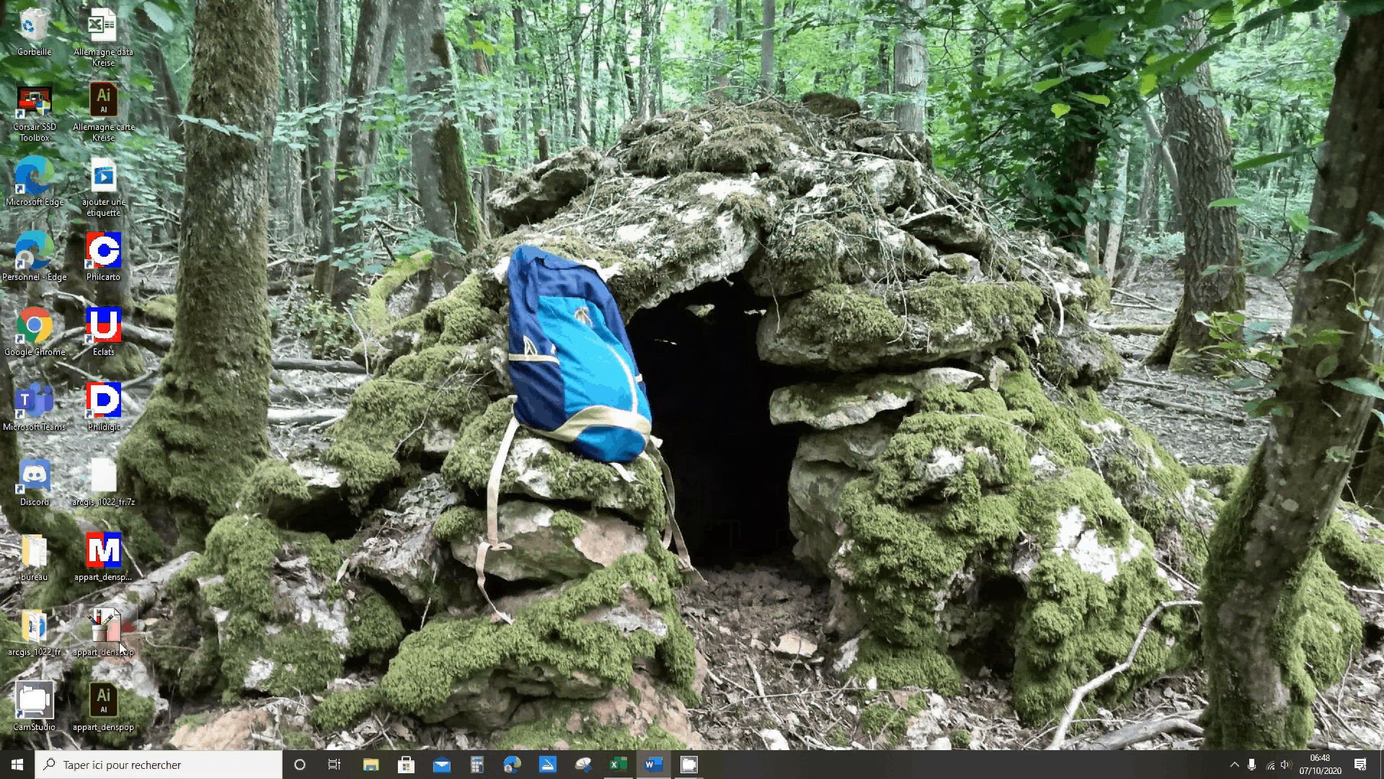
Open the exported appart_denspop map image in Paint and maximize its window
left_click_drag(121, 648, 55, 564)
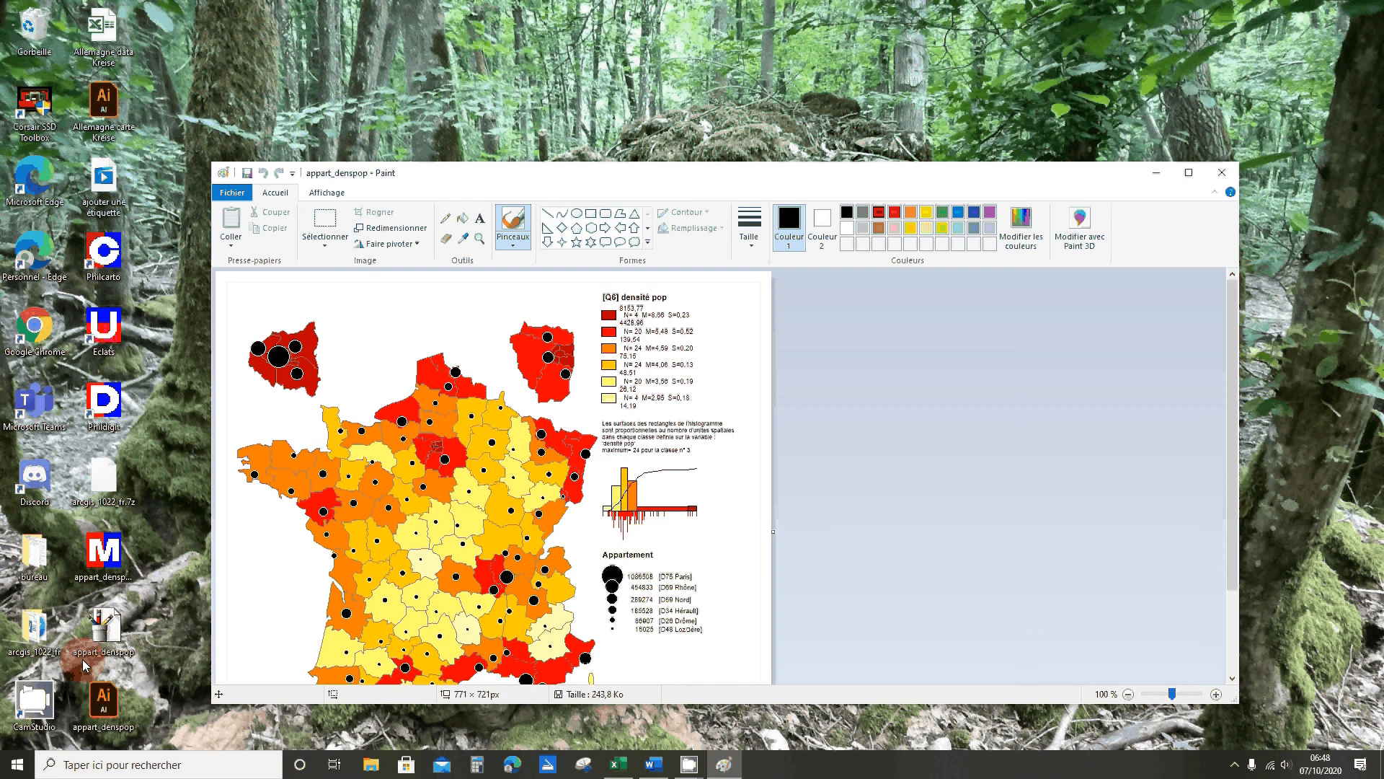
left_click(107, 644)
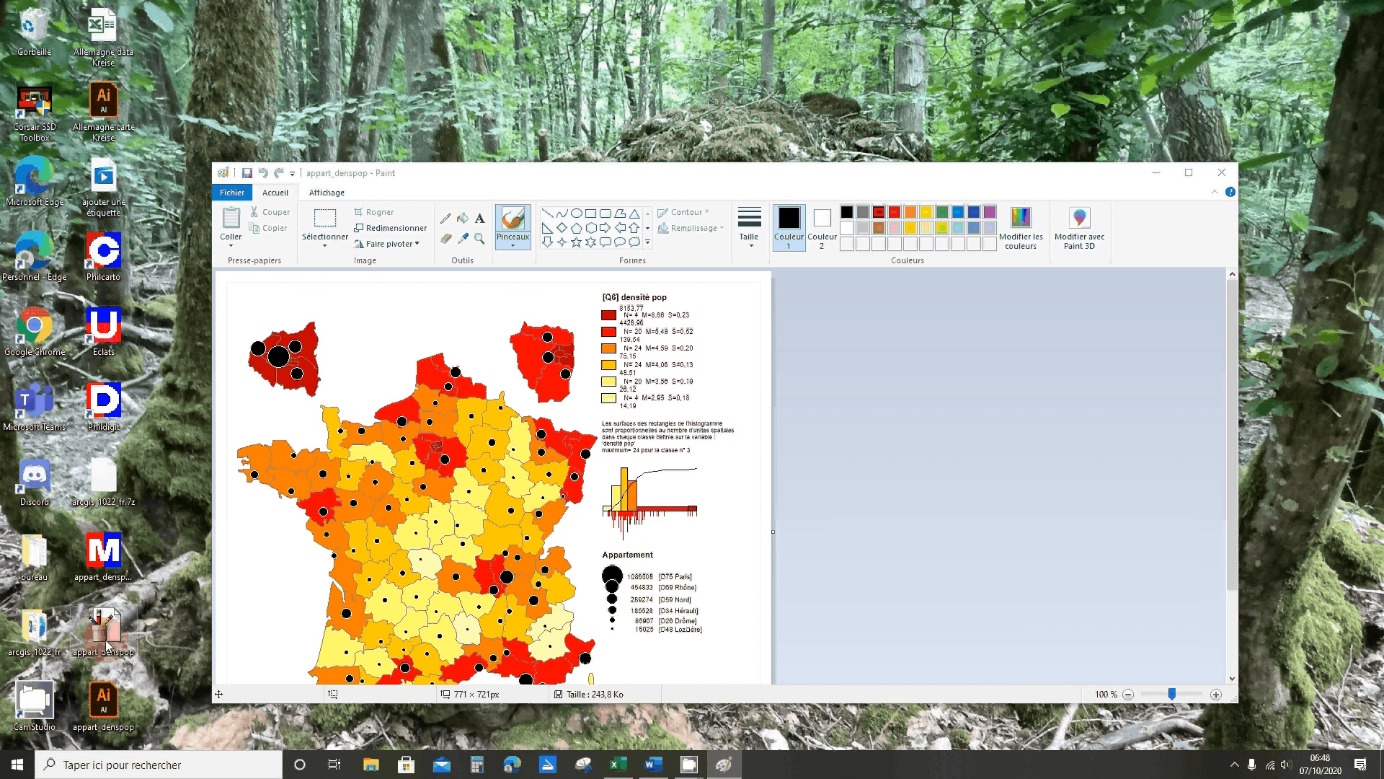
left_click(1189, 173)
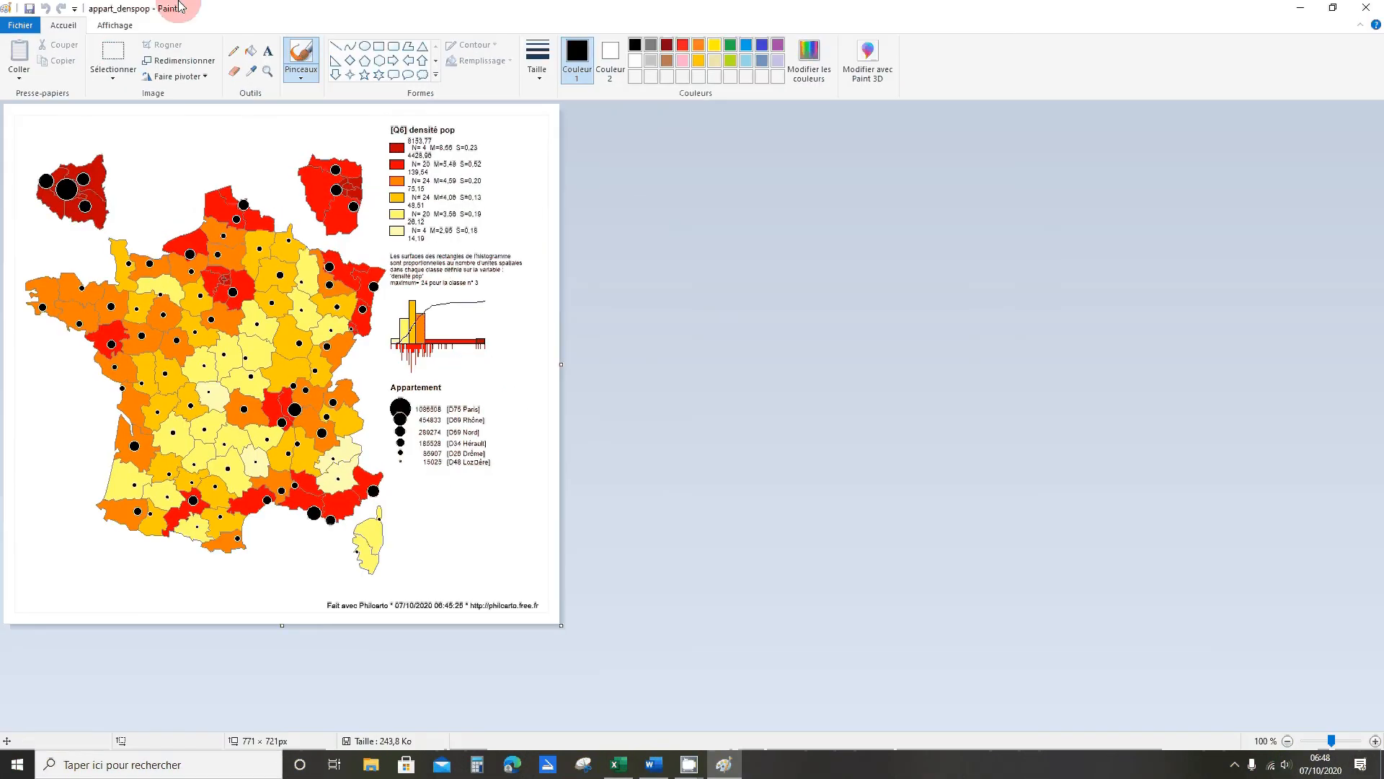
Delete the histogram and its explanatory text located between the densité pop and Appartement legends
left_click(113, 54)
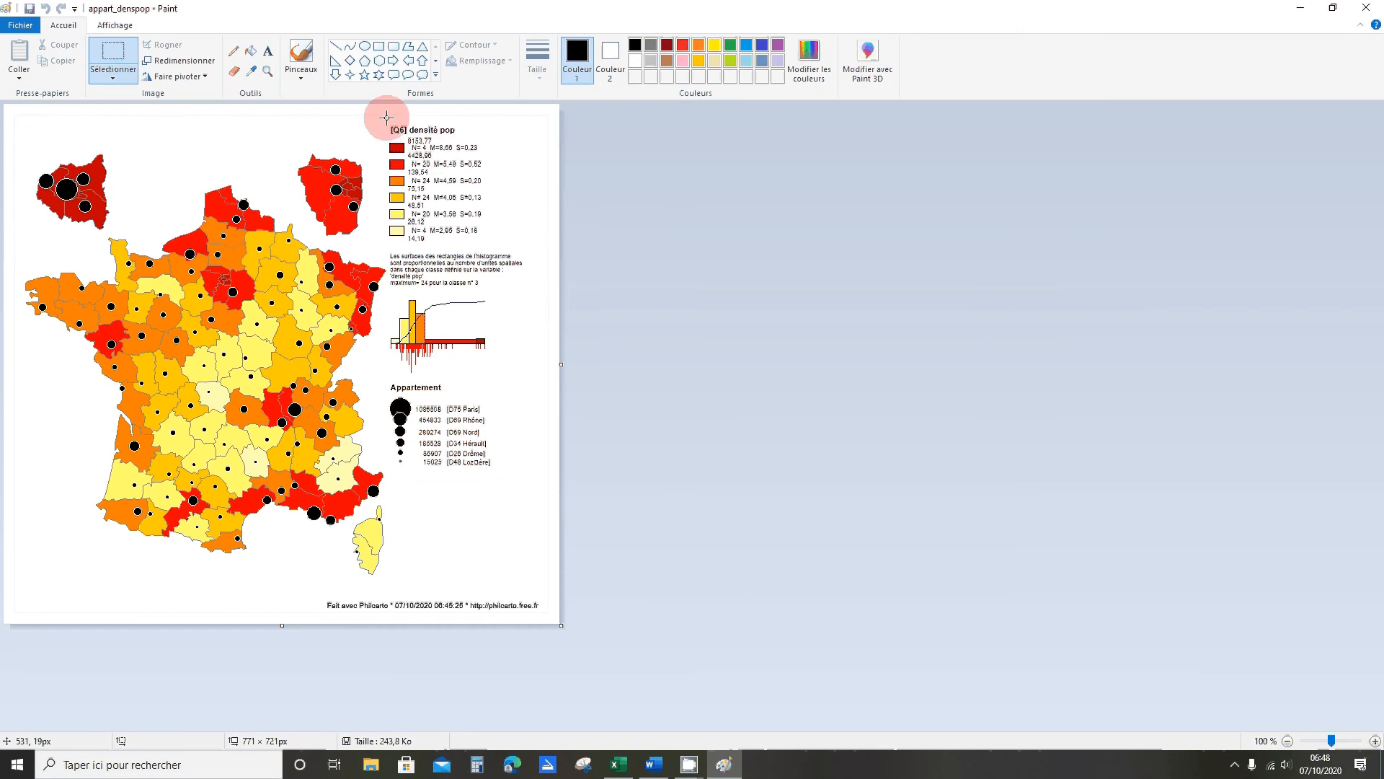
left_click_drag(386, 117, 378, 145)
left_click(381, 150)
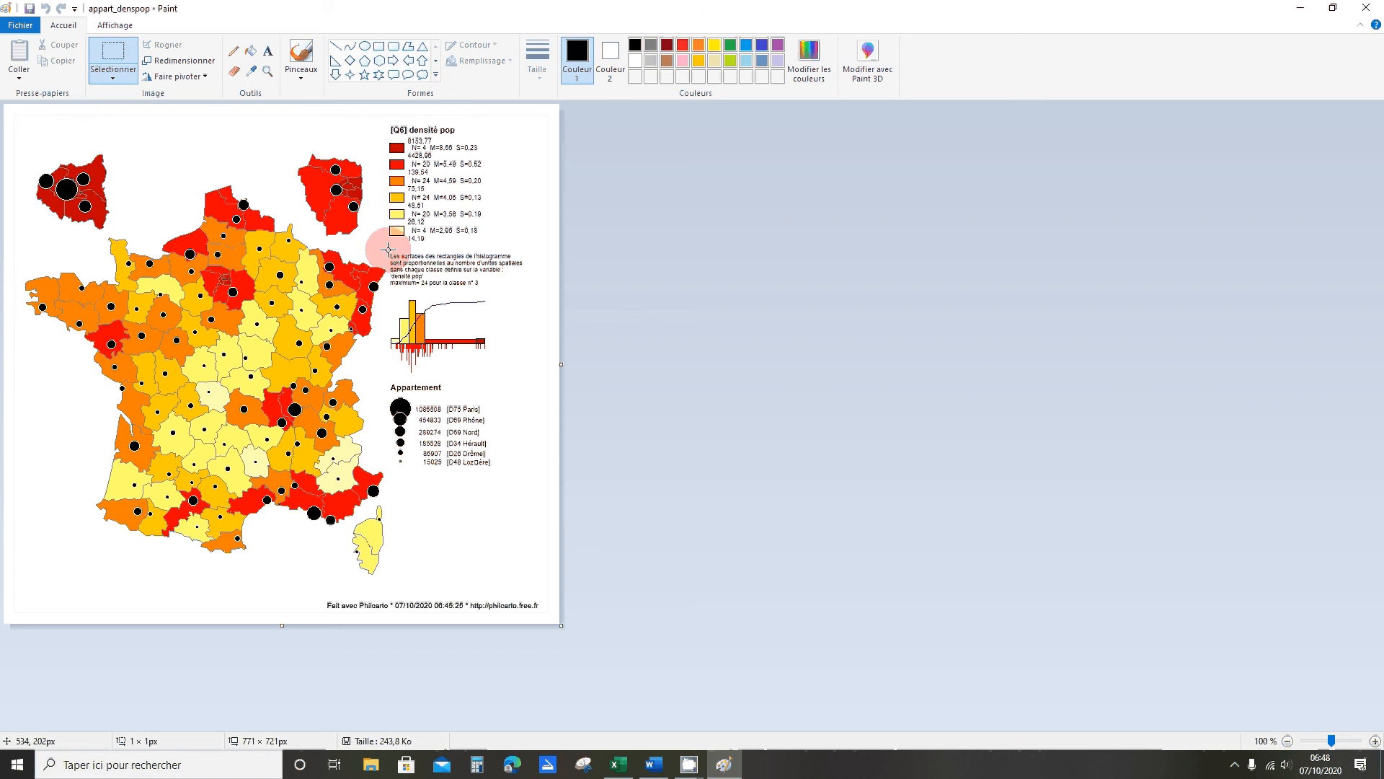
left_click_drag(388, 249, 527, 376)
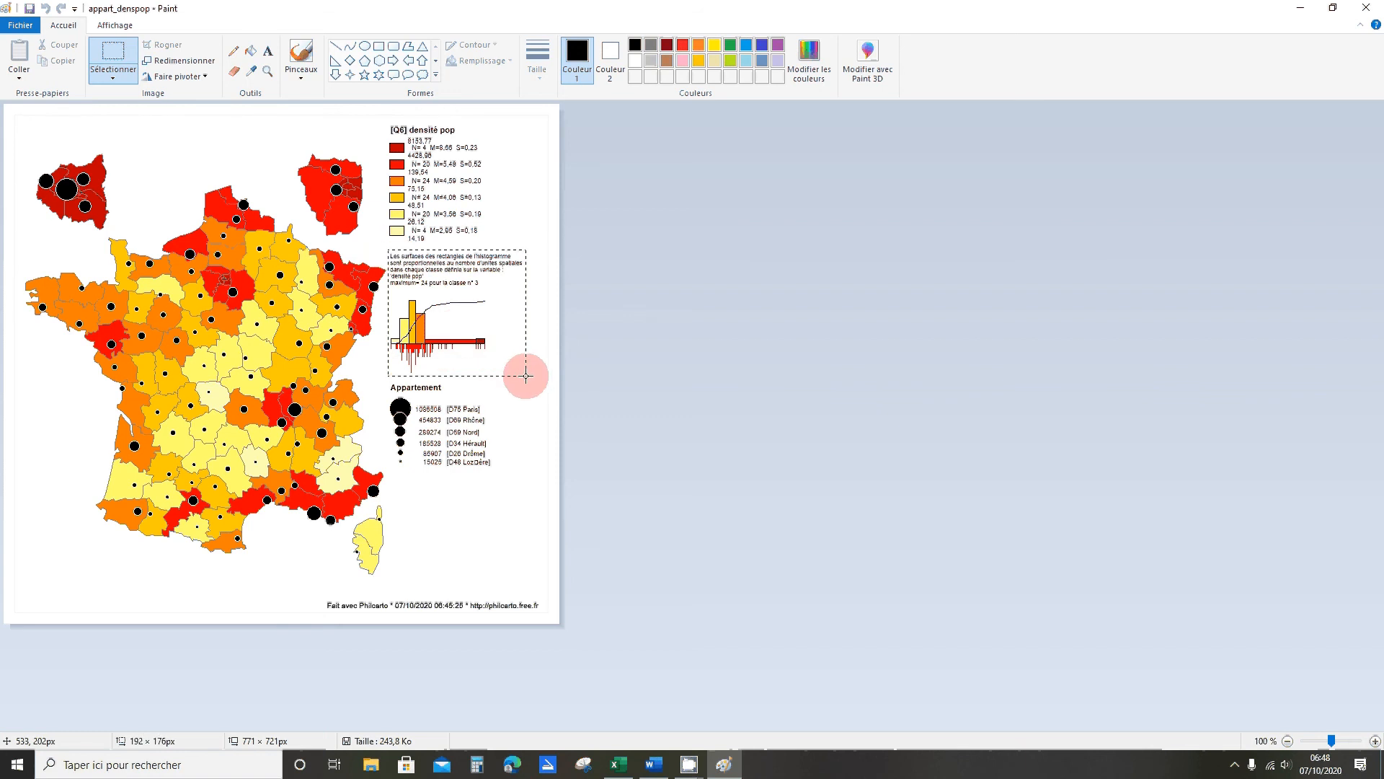
key("Delete")
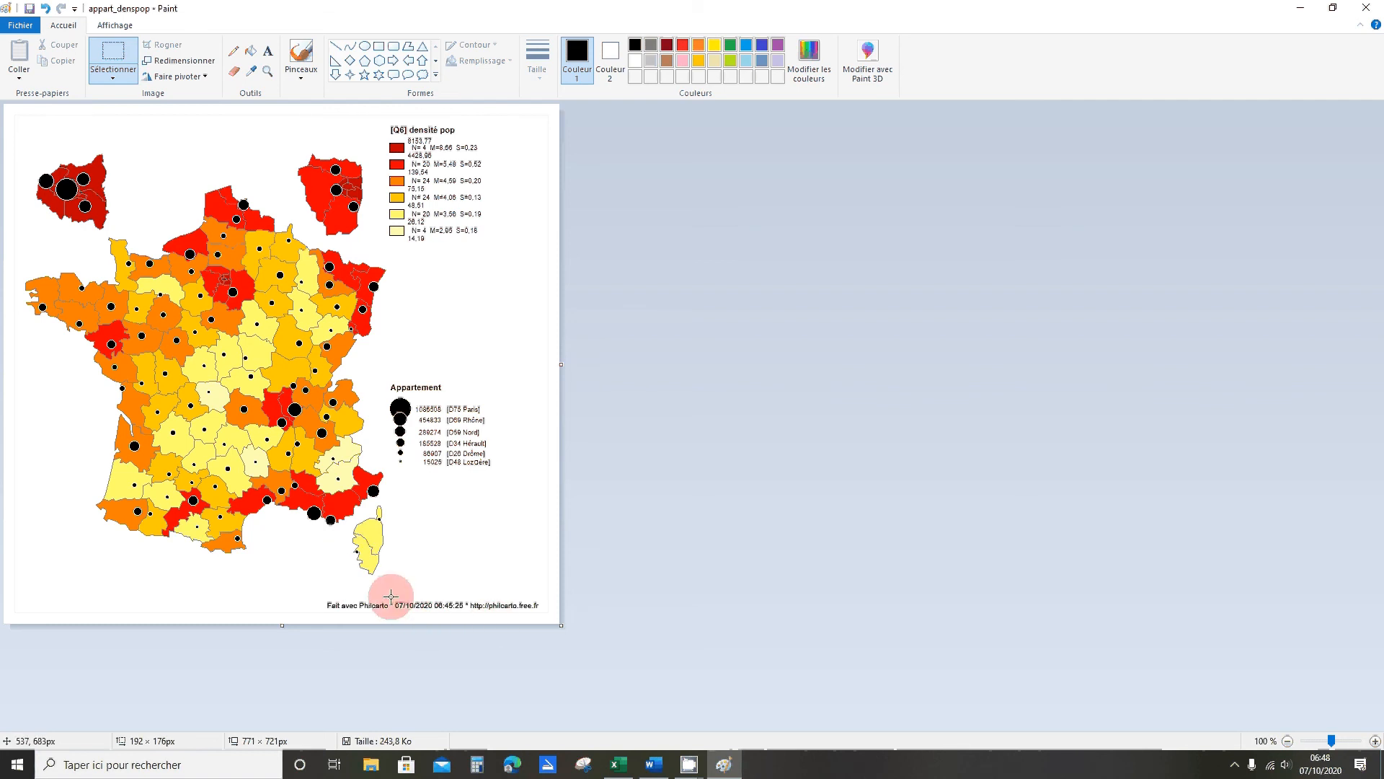
Erase the date, time and web address from the credit line, keeping only "Fait avec Philcarto"
left_click_drag(390, 596, 547, 619)
key("Delete")
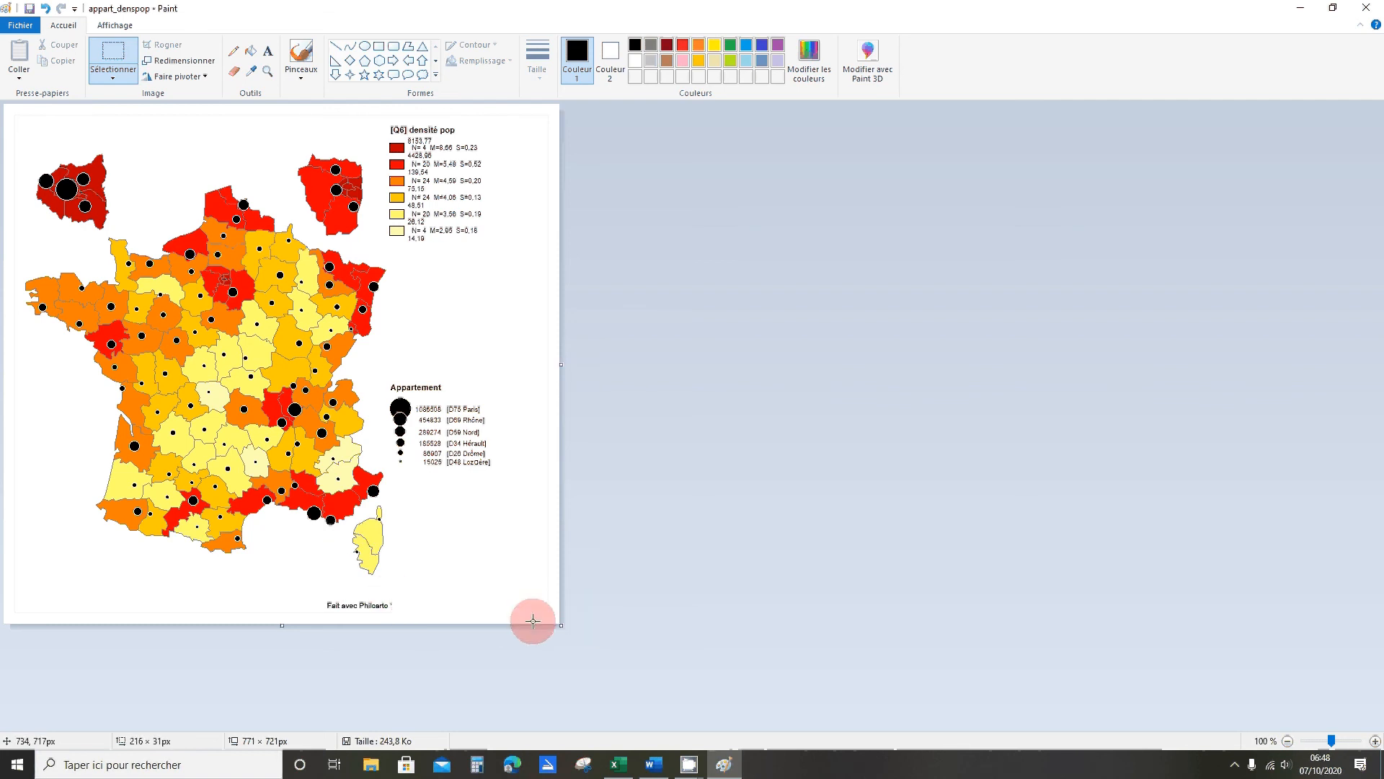
left_click_drag(417, 600, 390, 614)
key("Delete")
left_click(498, 571)
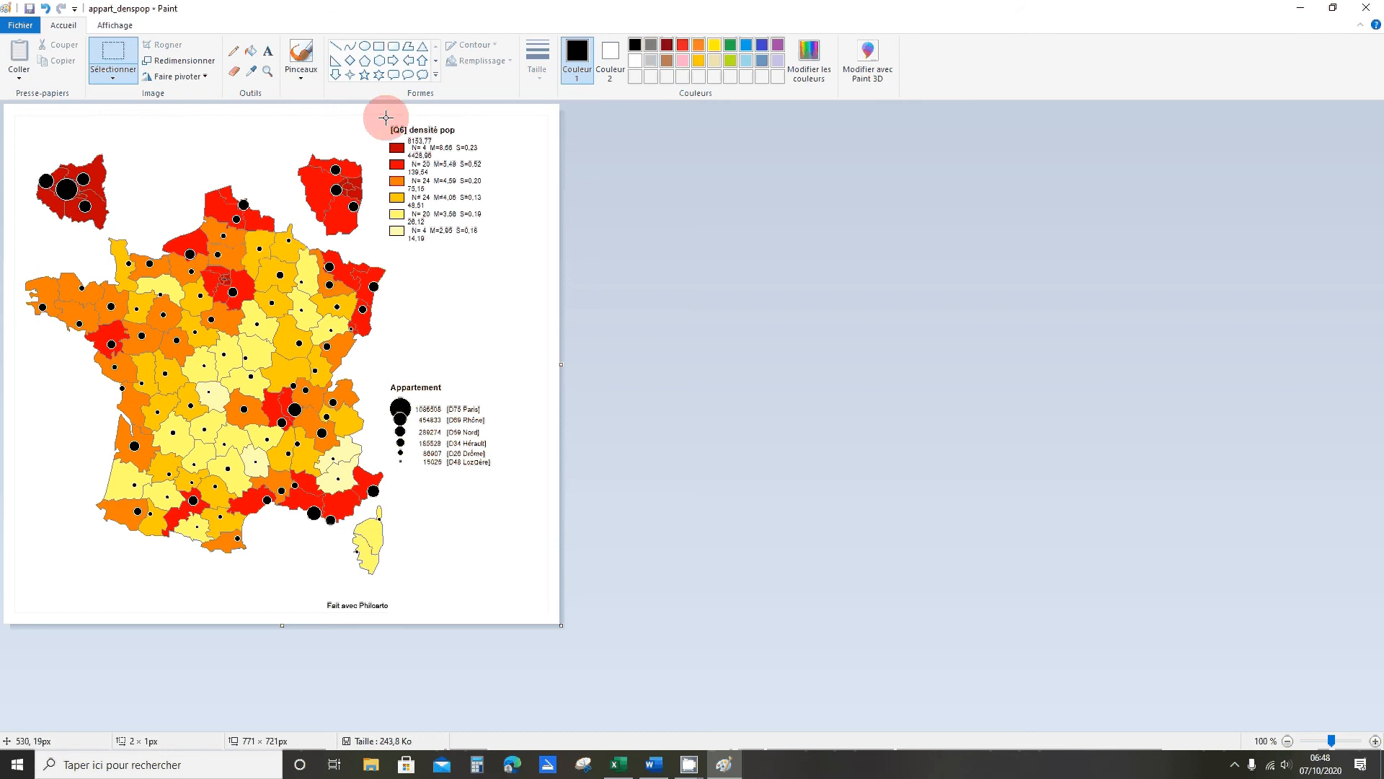
Move the densité pop legend down and the Appartement legend slightly up so they sit together beside the map
left_click_drag(386, 117, 488, 248)
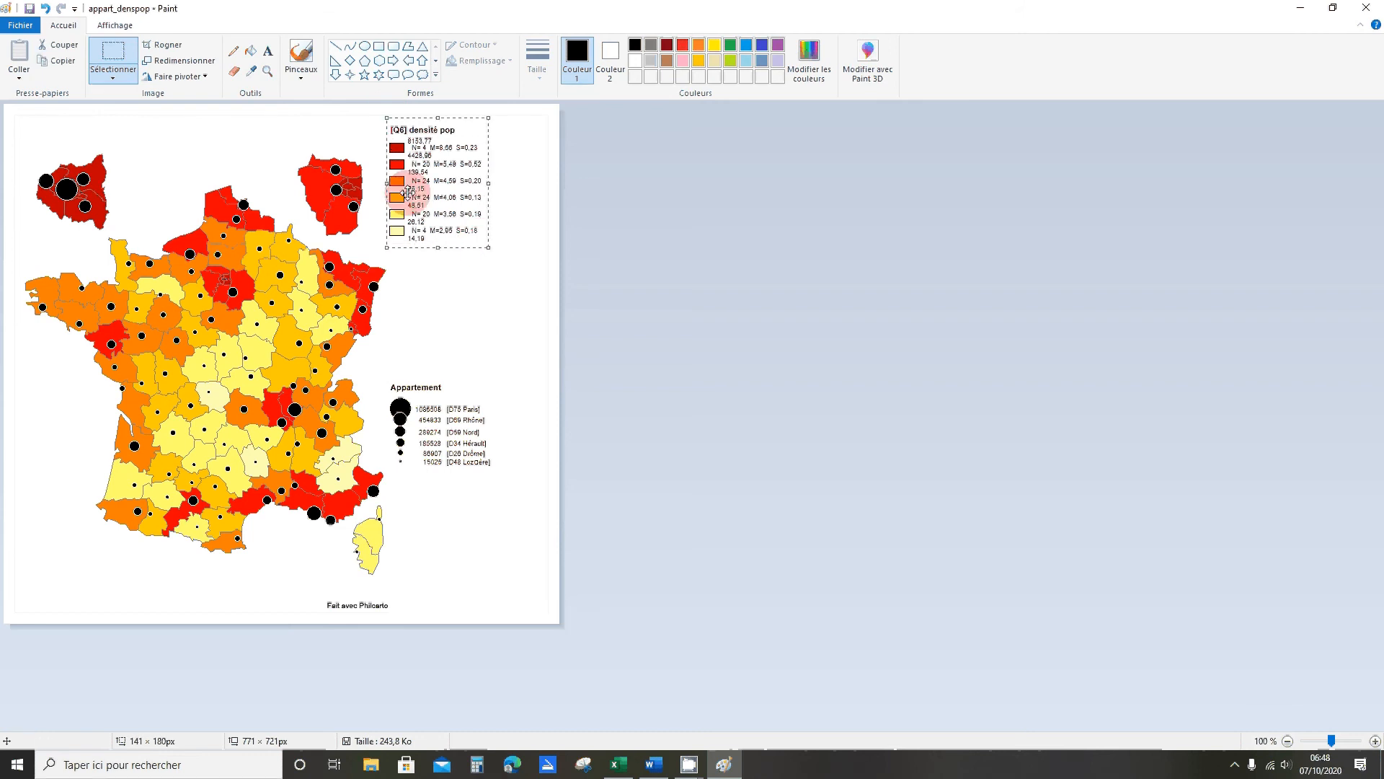
left_click_drag(408, 193, 429, 303)
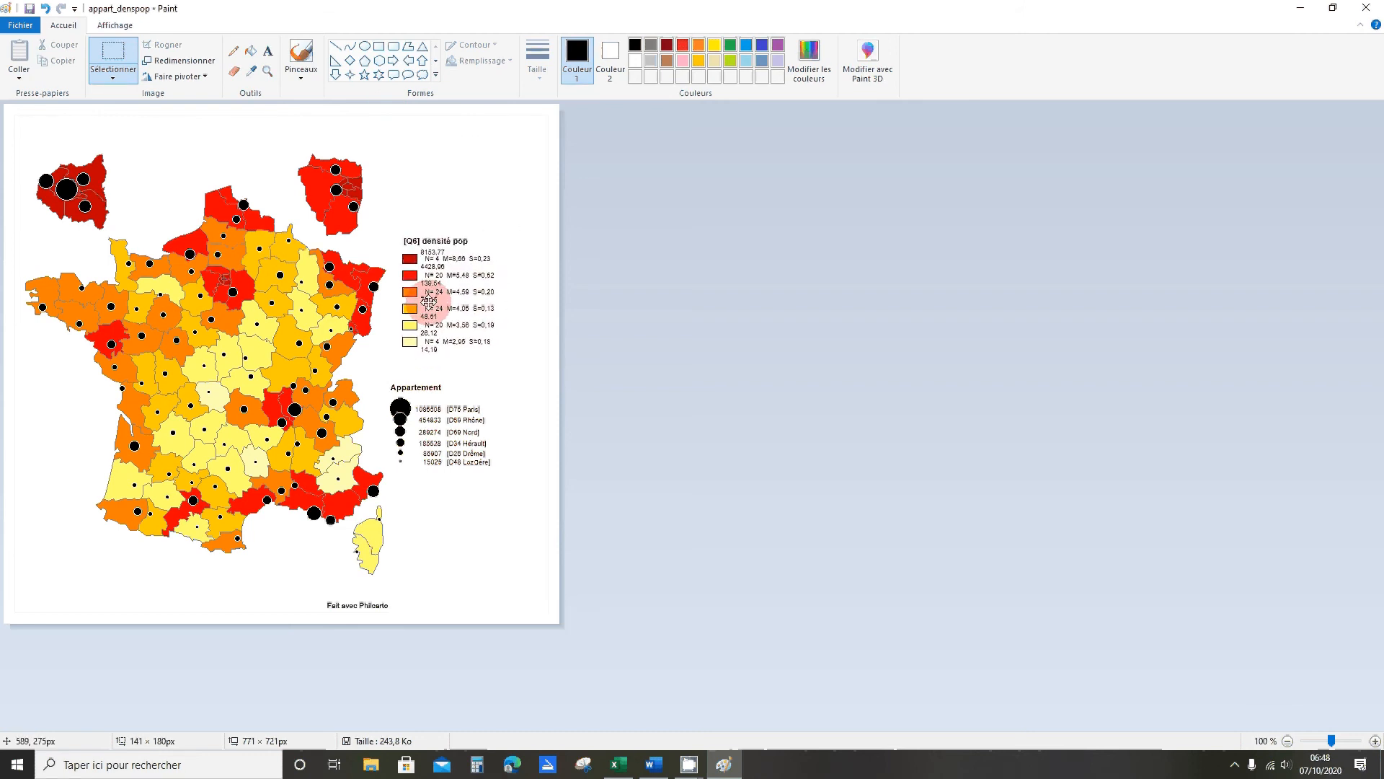
left_click_drag(388, 380, 504, 469)
left_click_drag(419, 424, 431, 410)
left_click(462, 496)
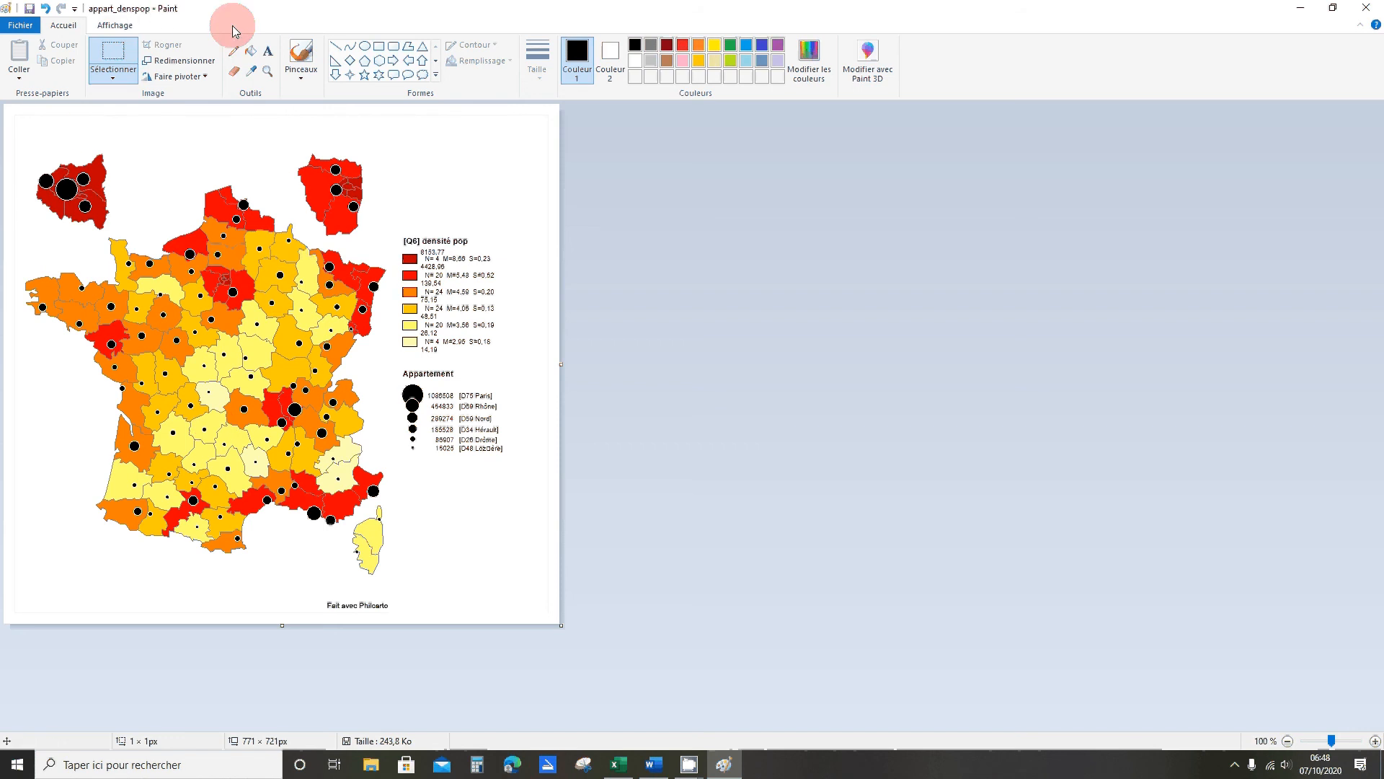
Draw an upward arrow about 32 × 65 px above the legends and fill it with black
left_click(422, 60)
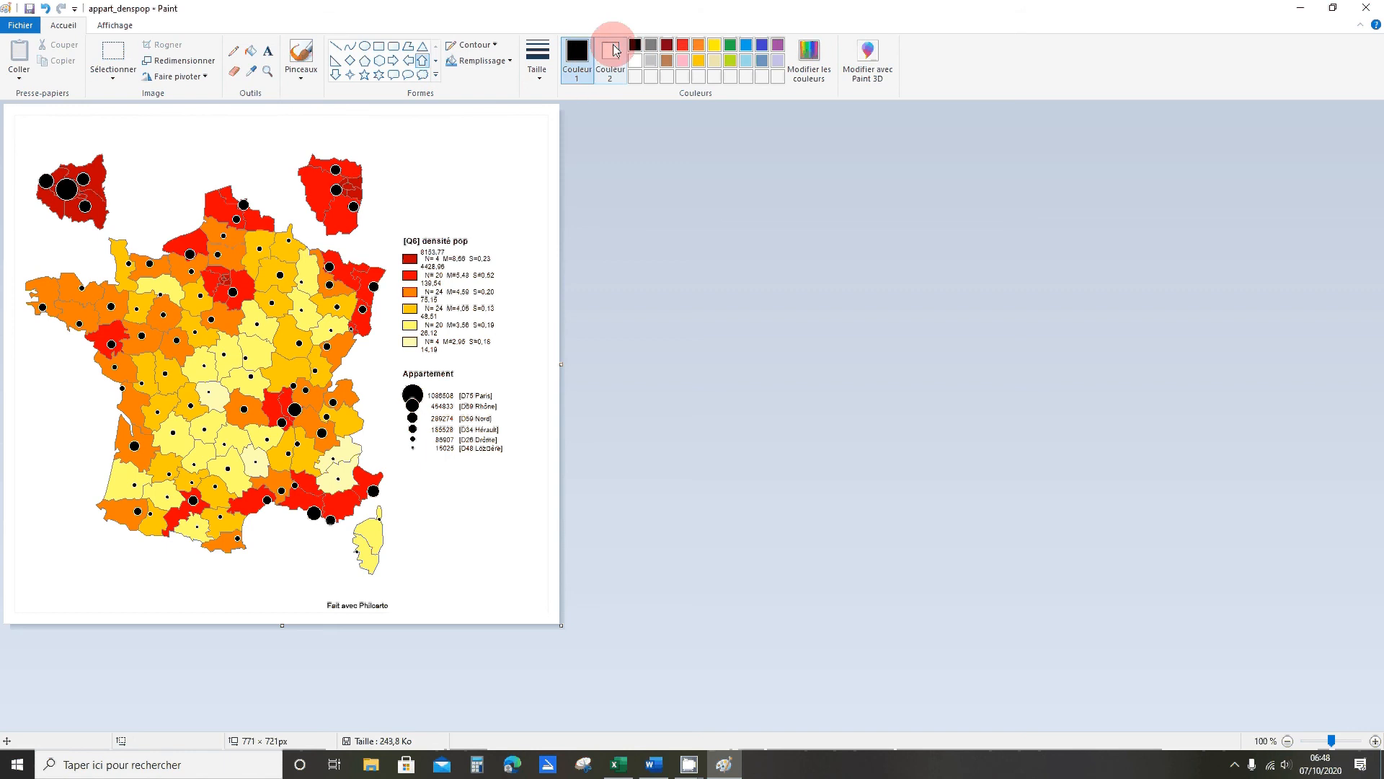
left_click(613, 50)
left_click(635, 44)
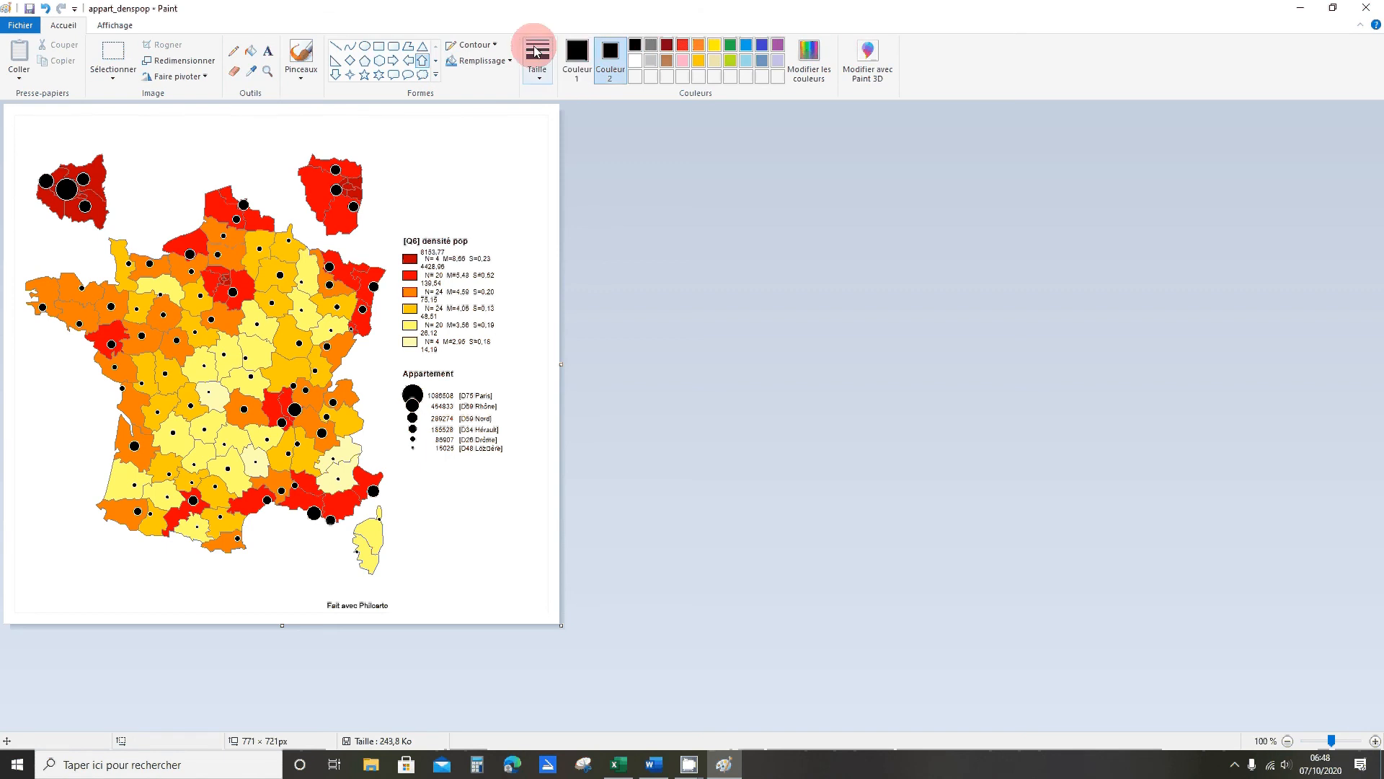
left_click_drag(440, 136, 463, 177)
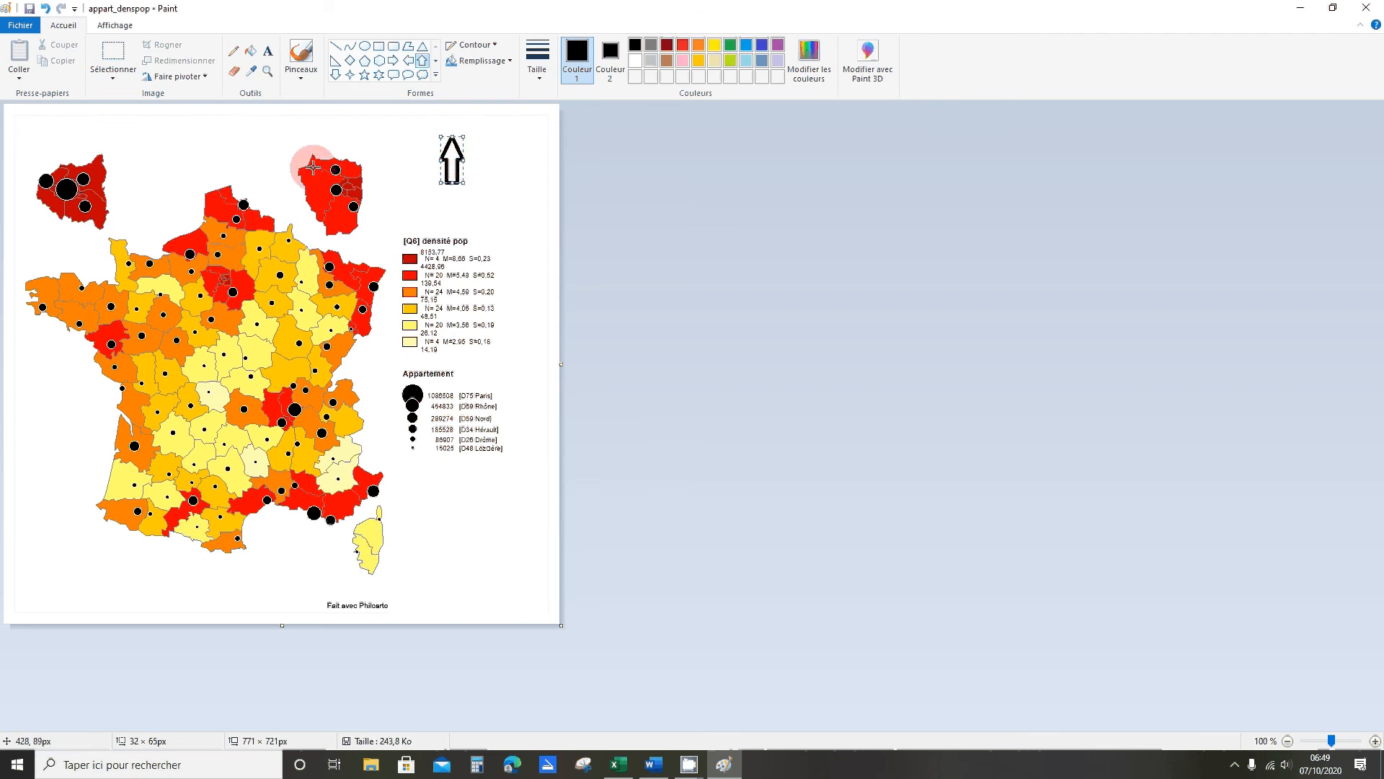
left_click(250, 53)
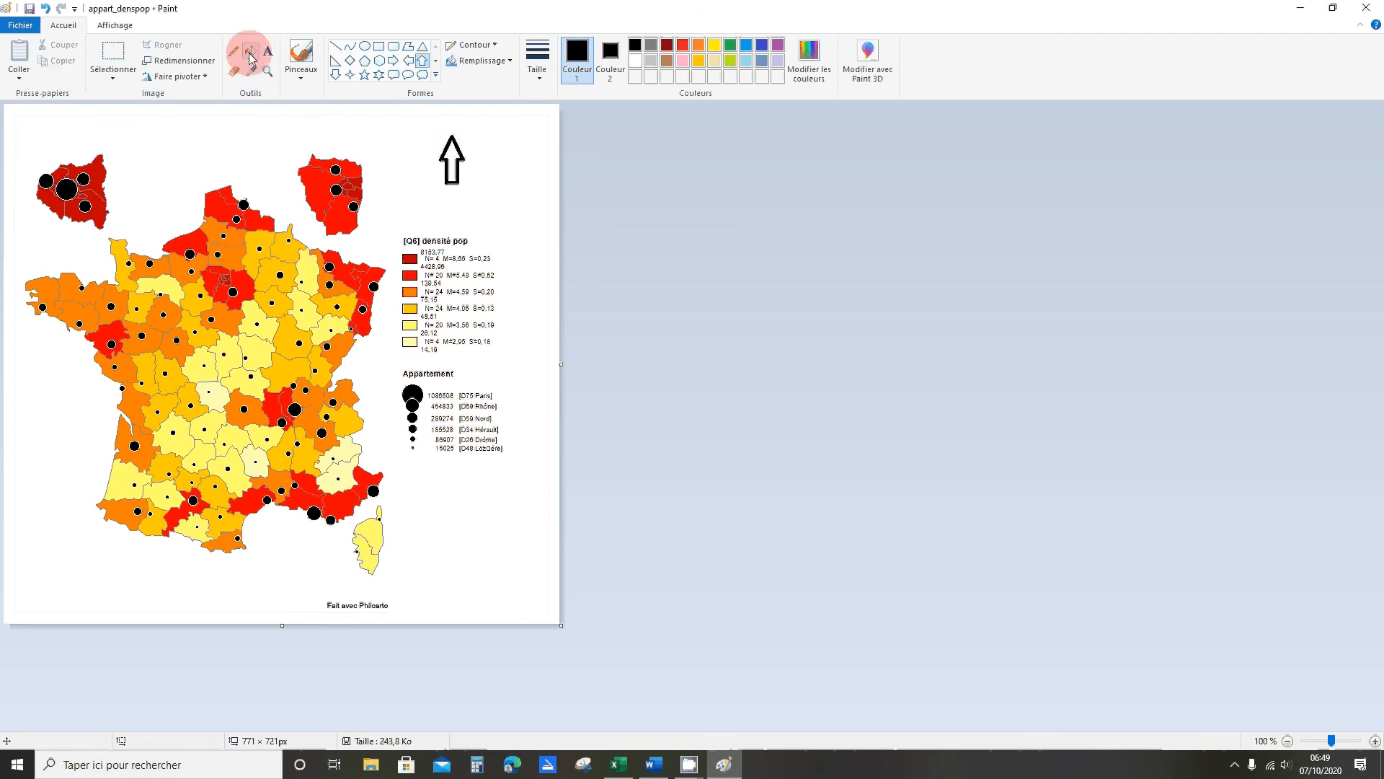
left_click(452, 161)
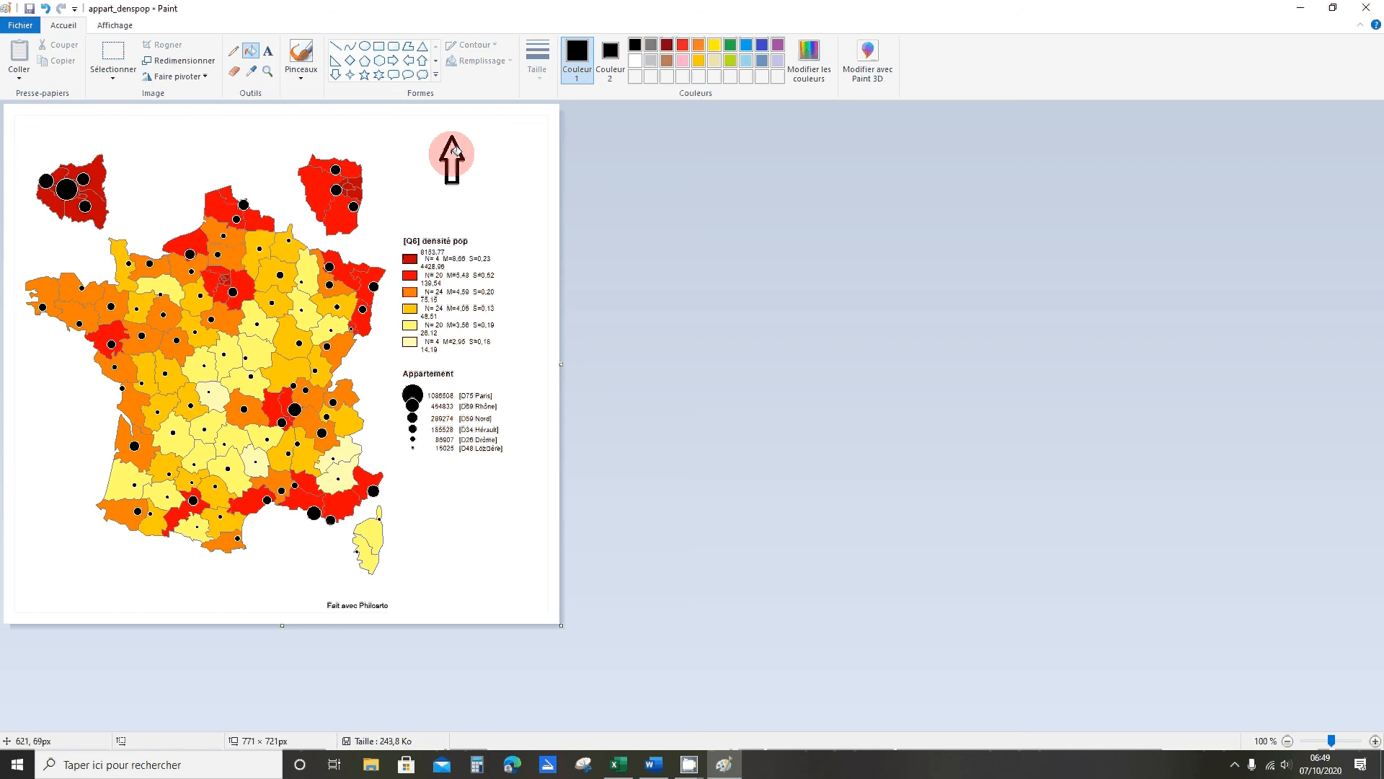
Add a bold "N" in Calibri size 26 just above the arrow
left_click(269, 57)
left_click(442, 108)
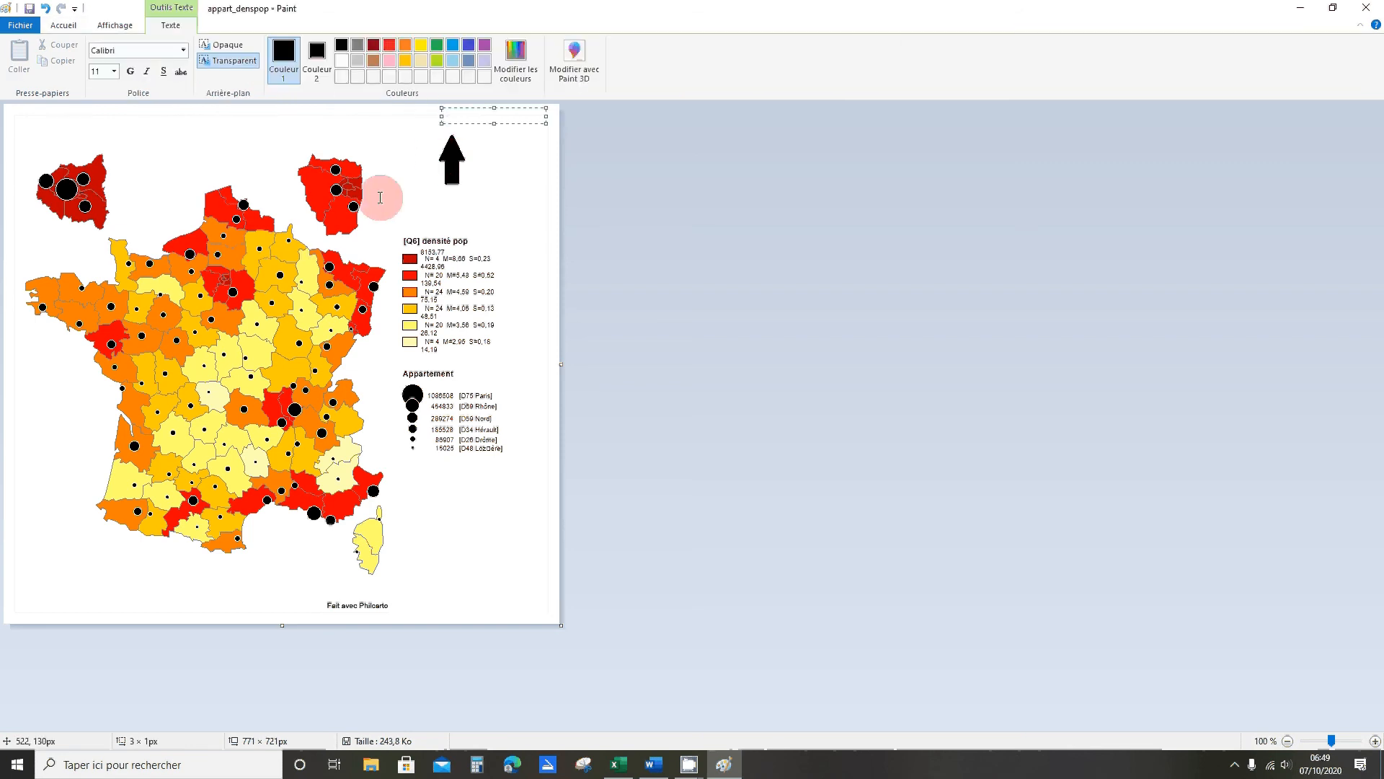
type("N")
double_click(446, 116)
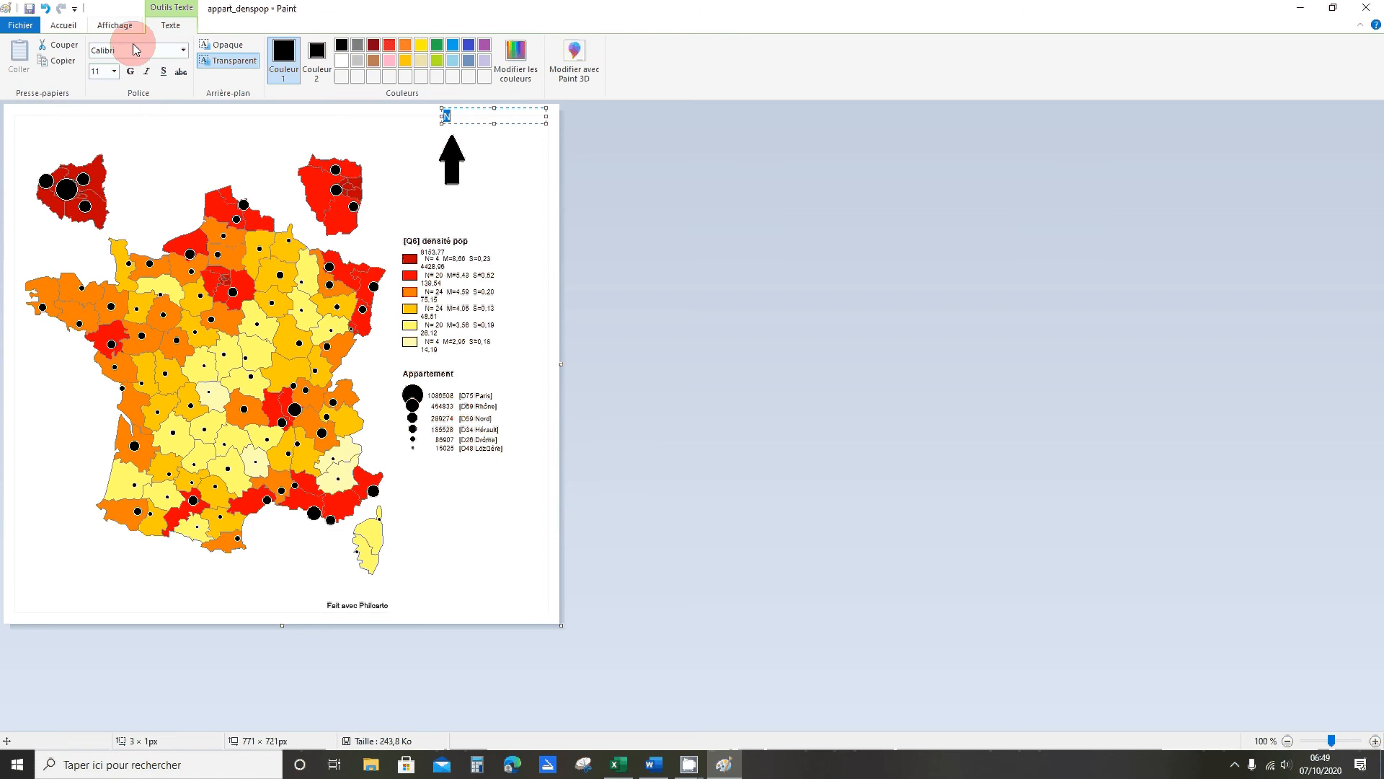
left_click(114, 72)
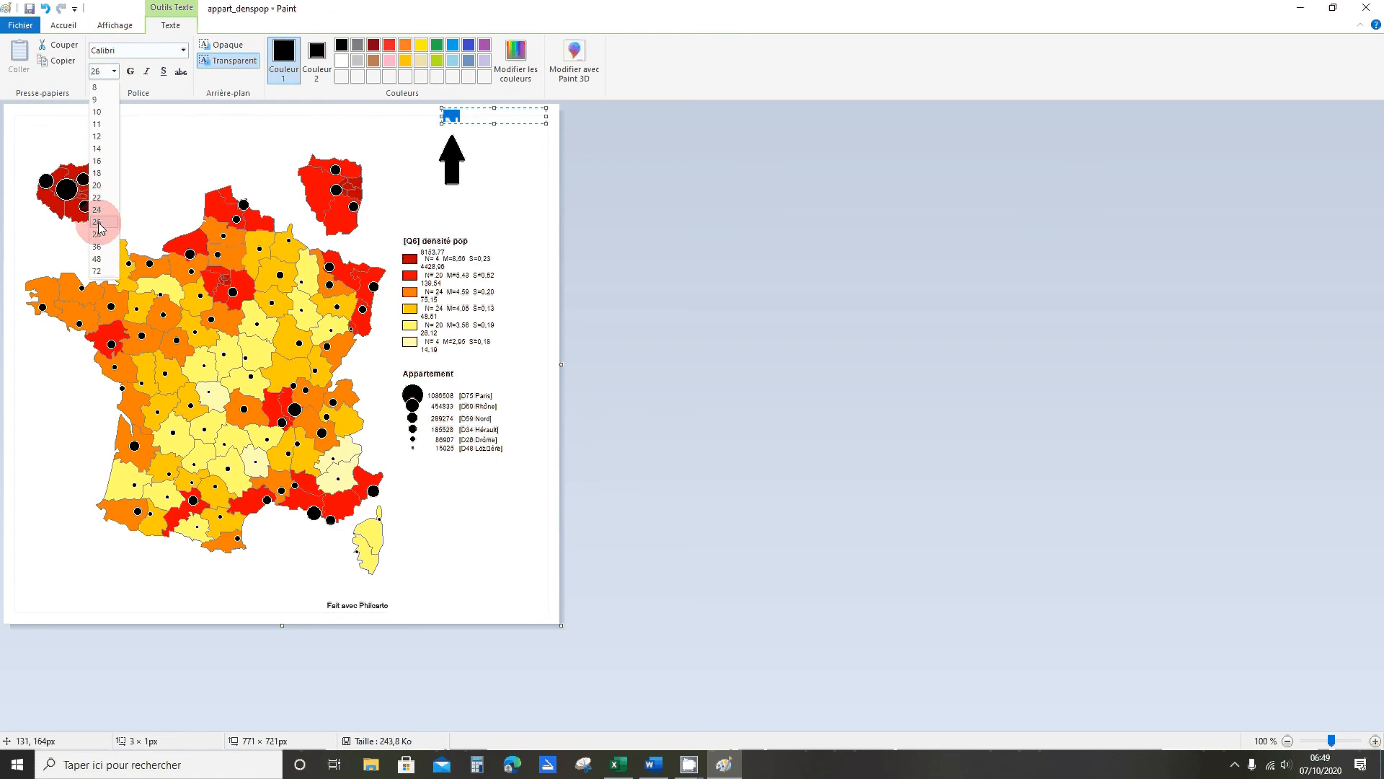
left_click(99, 228)
left_click(130, 71)
left_click(447, 123)
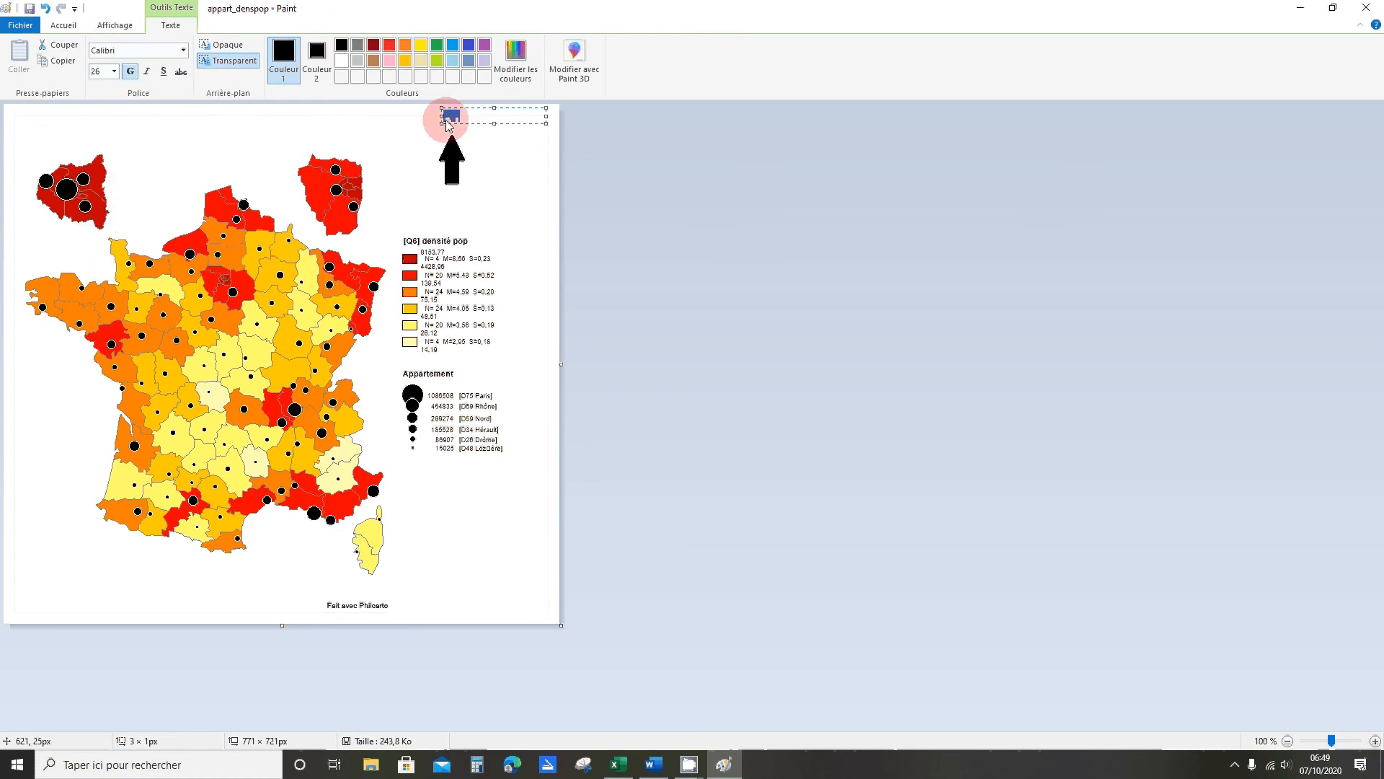
left_click_drag(494, 123, 489, 140)
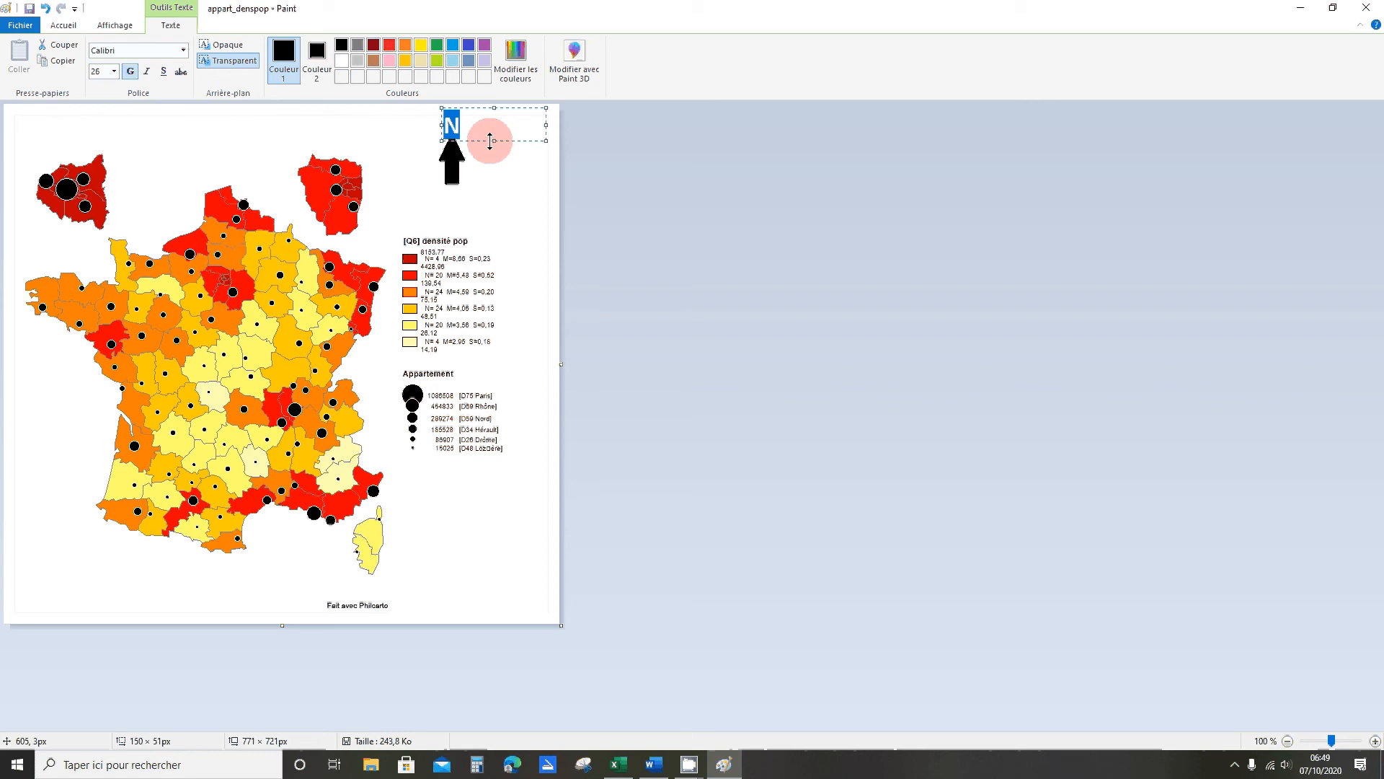
left_click(506, 198)
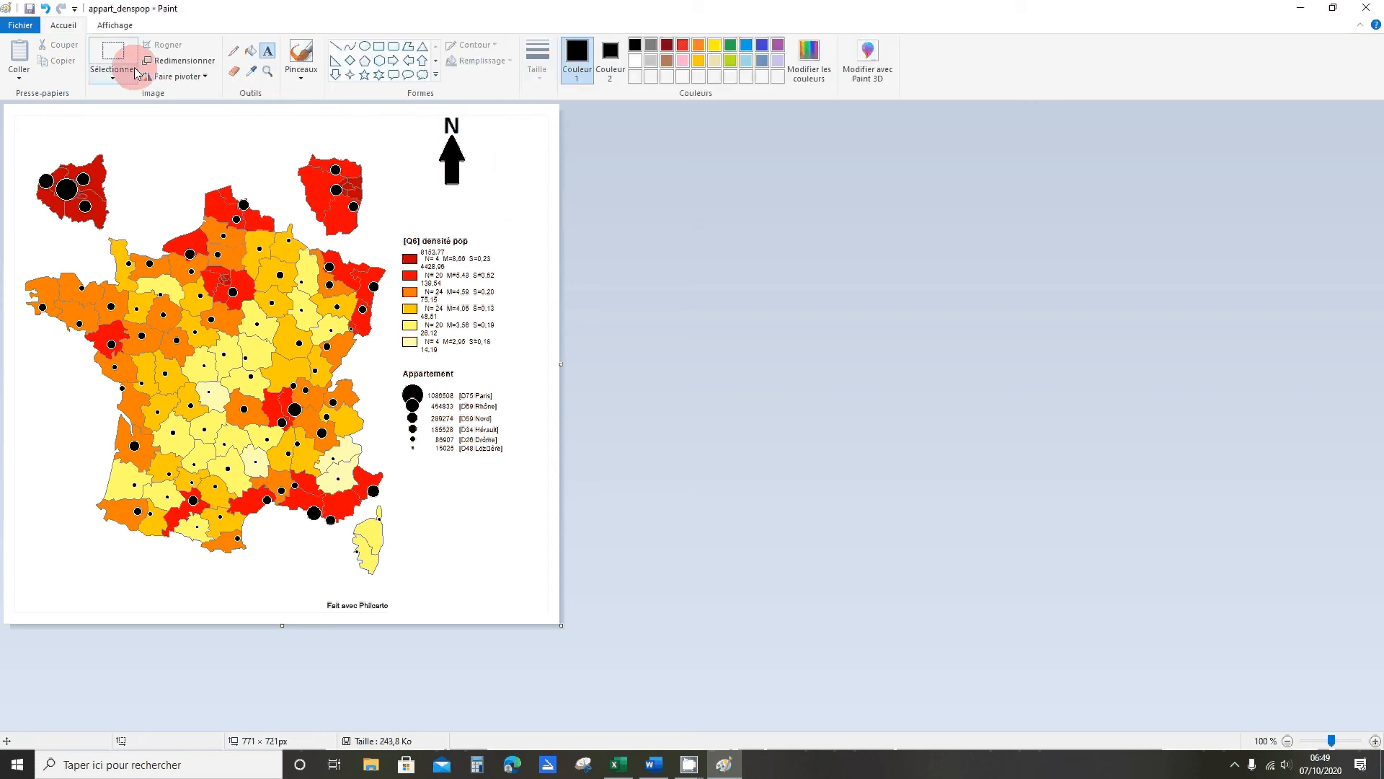
Move the north arrow together with its N to the blank area southwest of the map, beside the Atlantic coast
left_click(113, 58)
left_click_drag(434, 114, 56, 444)
left_click(558, 185)
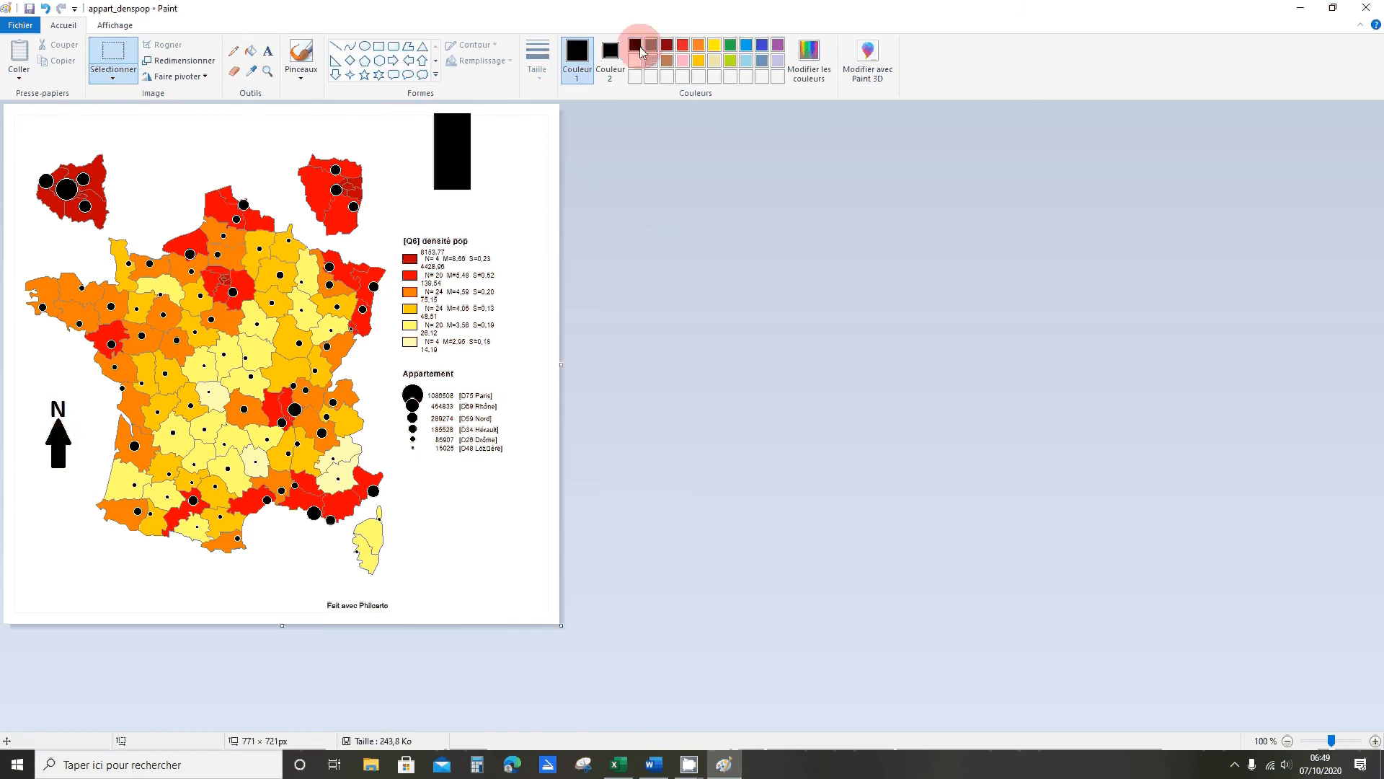
Fill the black rectangle at the arrow's former place with white, then reset colour 1 to black and keep colour 2 white
left_click(610, 56)
left_click(635, 60)
left_click(256, 52)
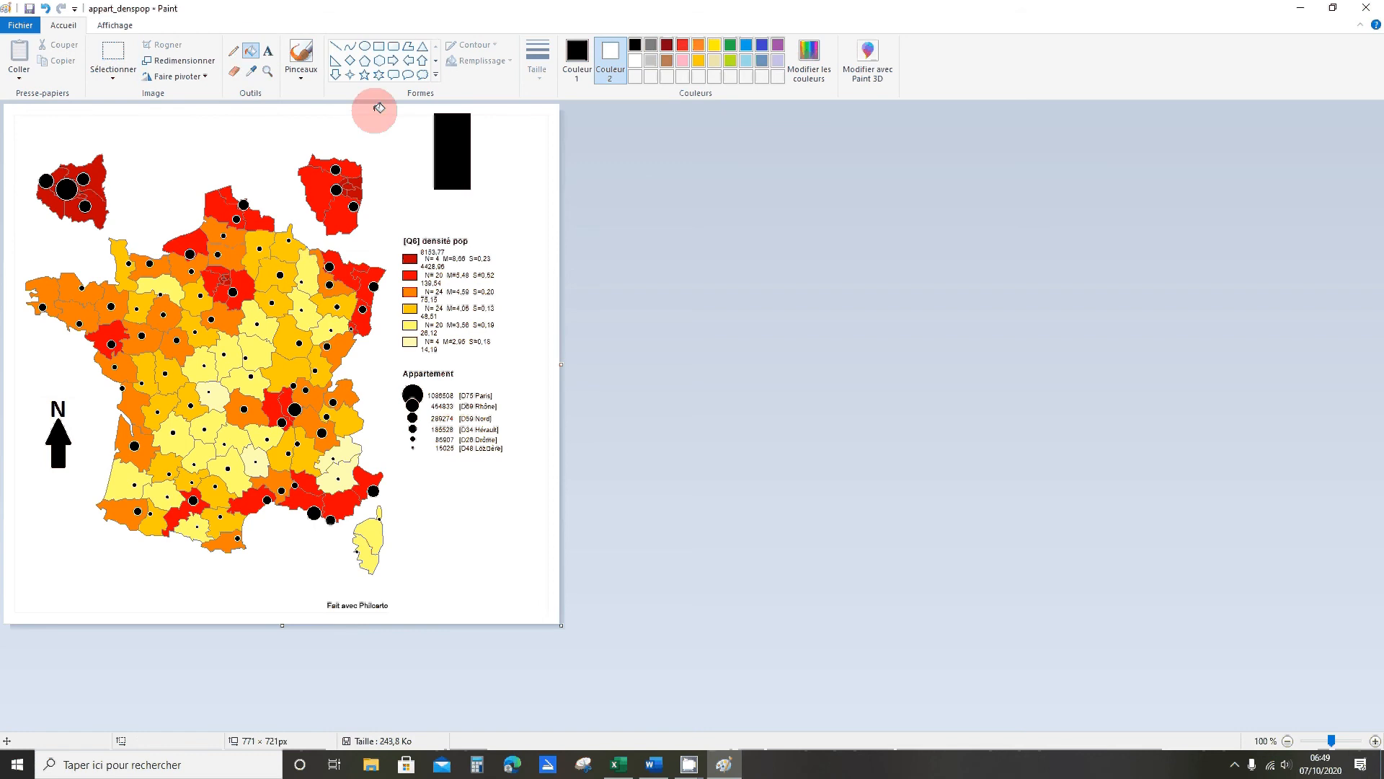
left_click(577, 52)
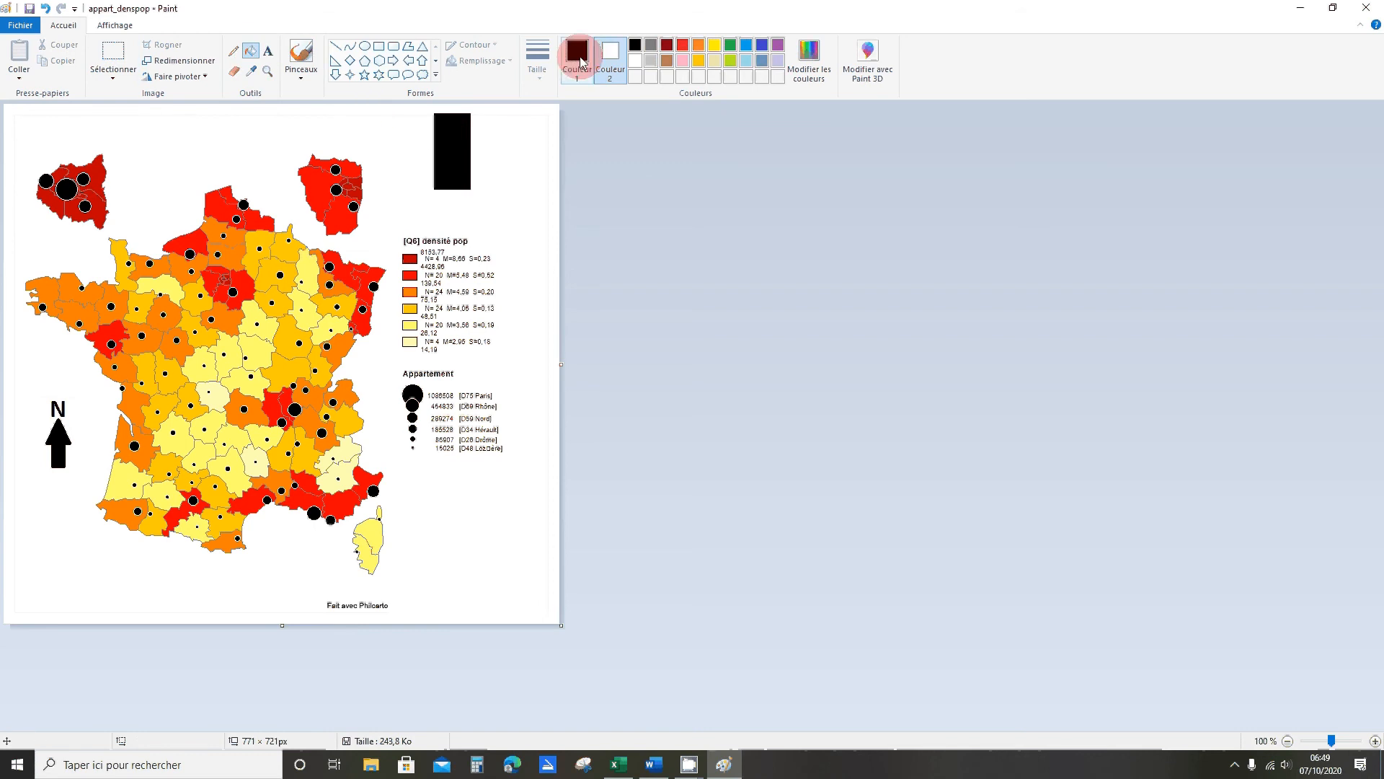
left_click(634, 60)
left_click(441, 147)
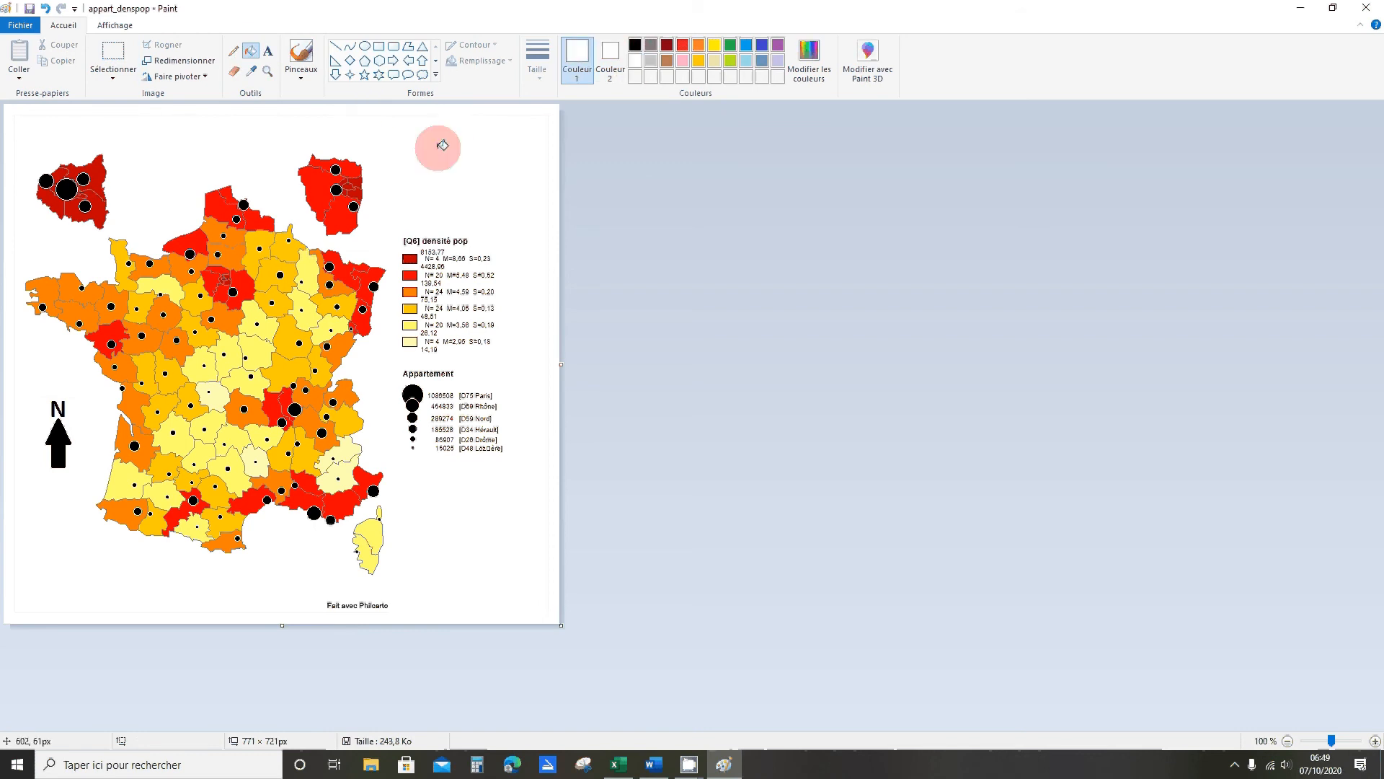
left_click(634, 45)
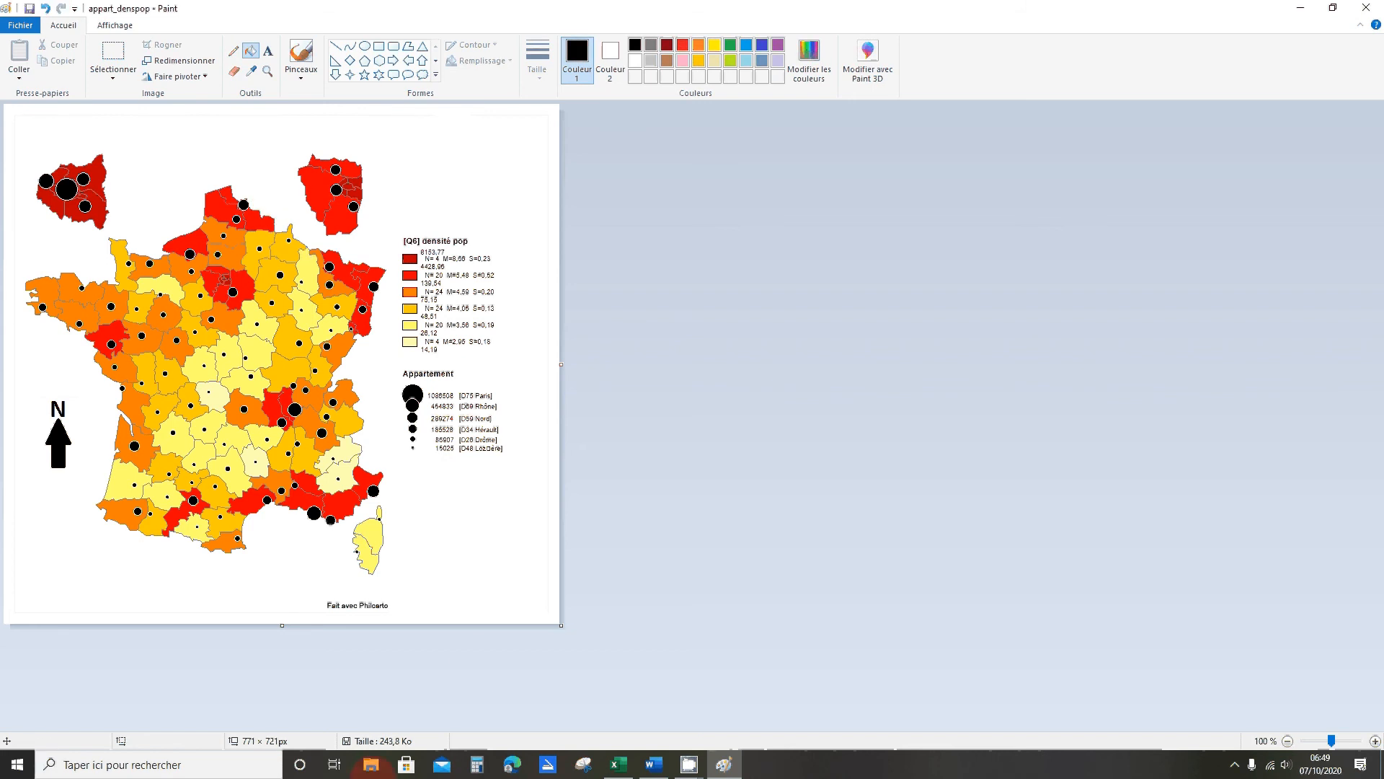
Switch to the Edge browser, search Bing images for "carte de france" and open a blank map of France with a scale bar
left_click(509, 767)
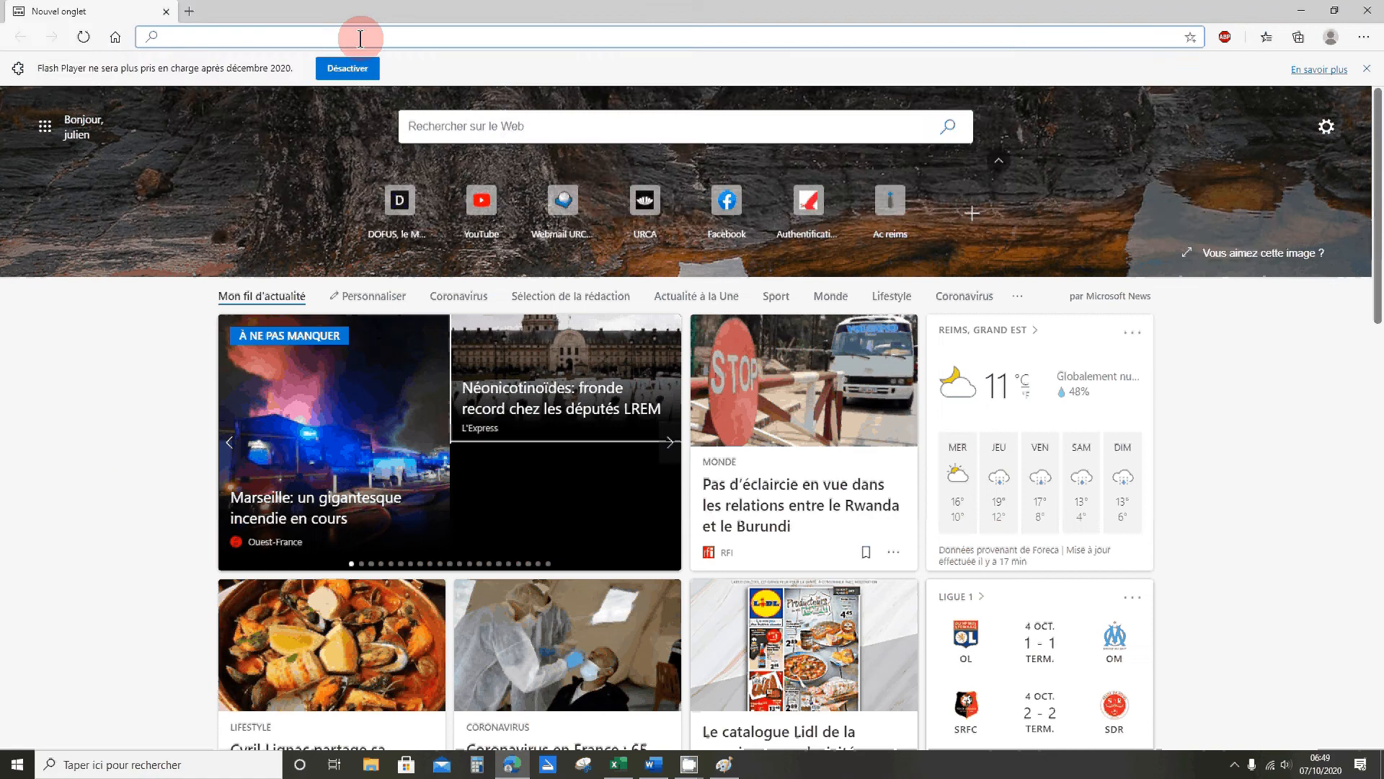
type("carte de france")
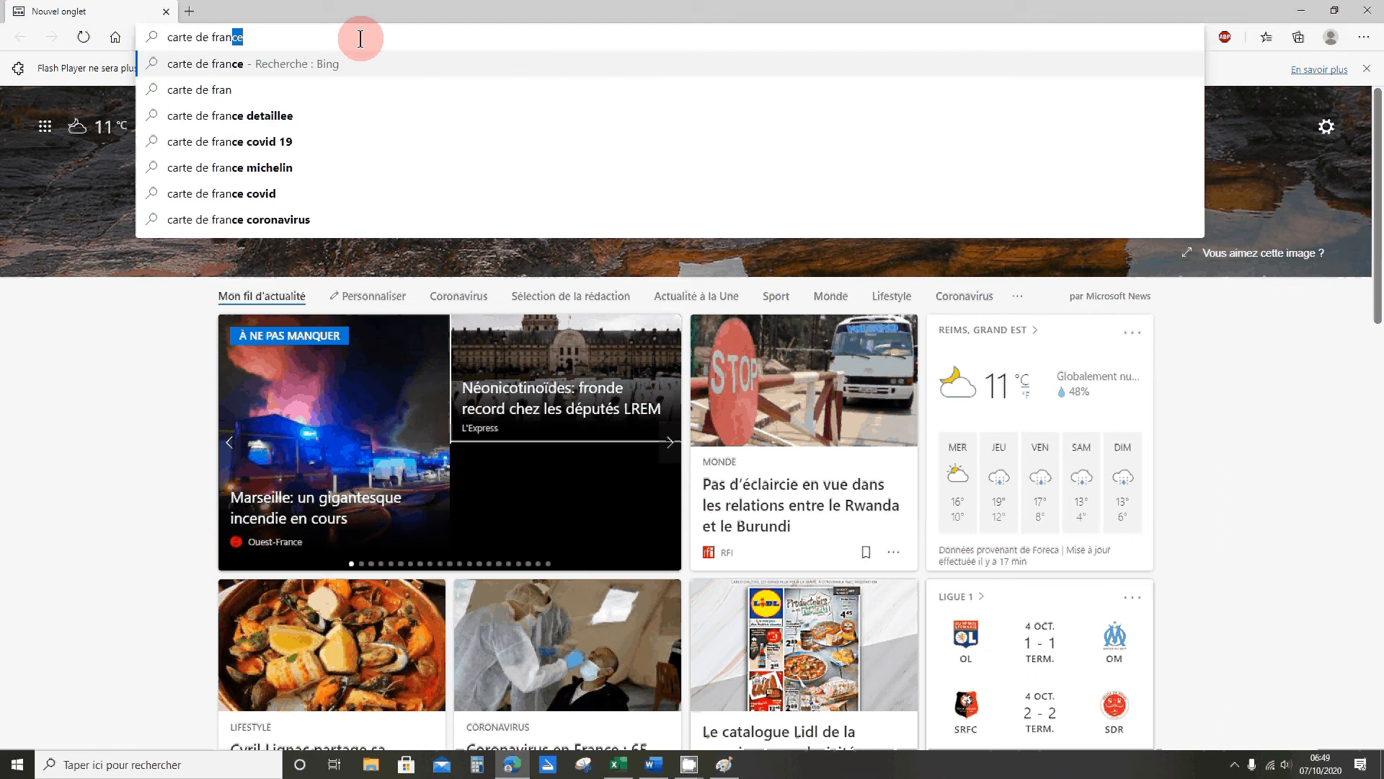
key("Return")
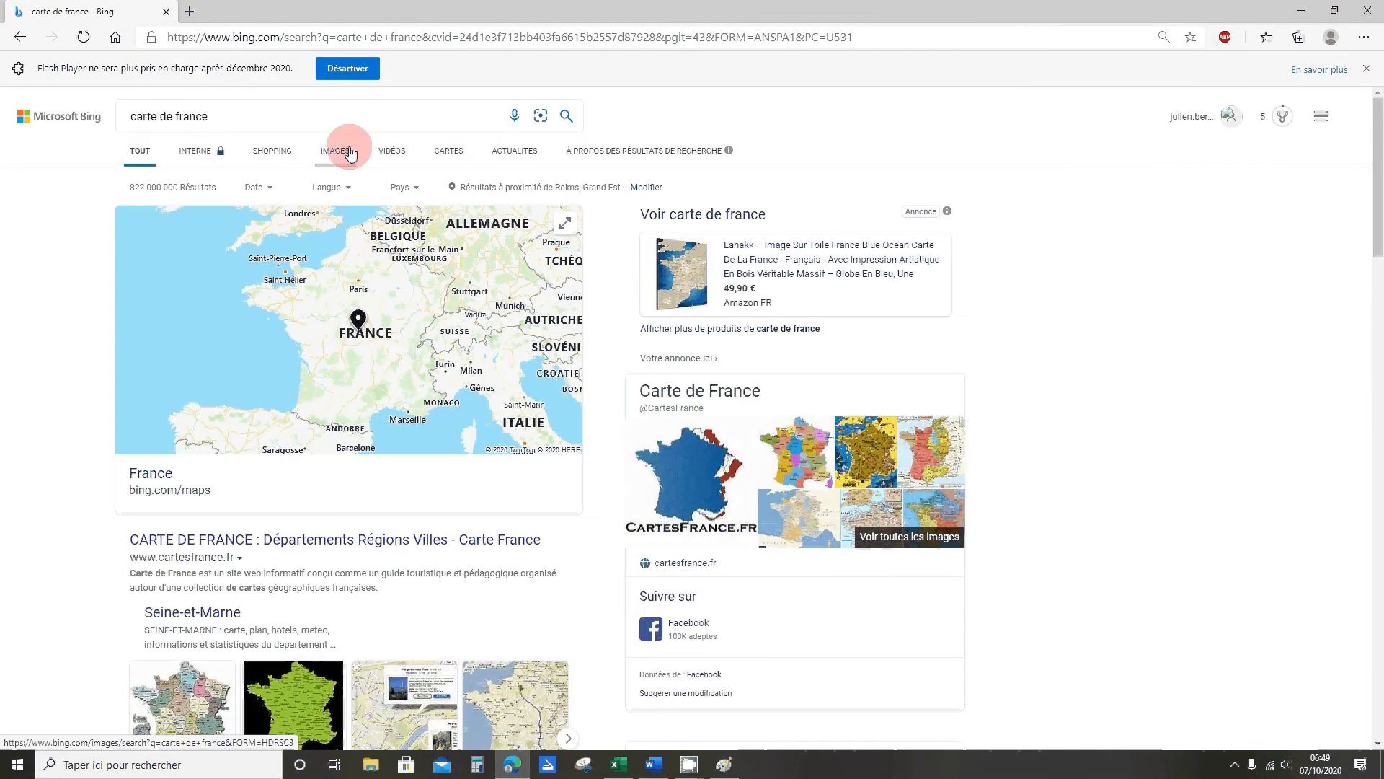
left_click(351, 154)
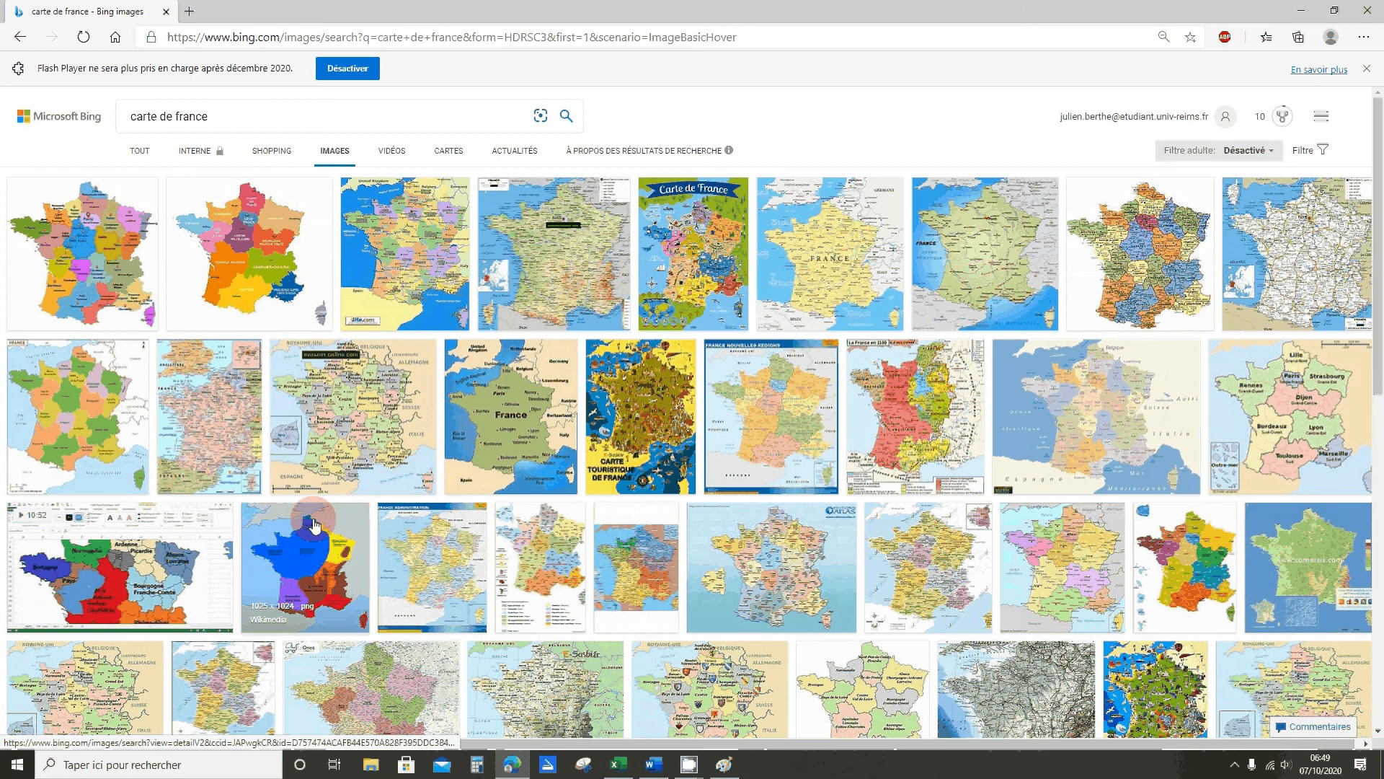
scroll(314, 525, "down", 2)
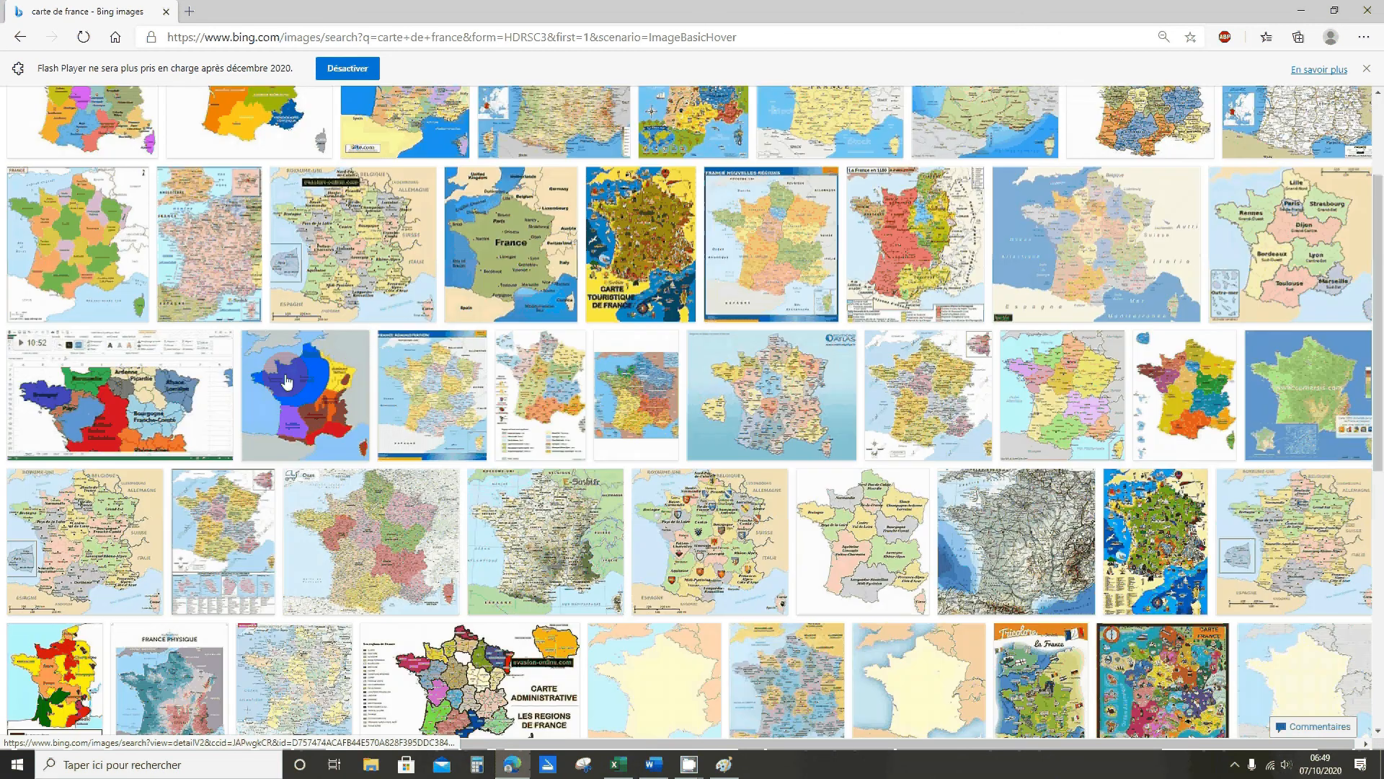
scroll(1288, 445, "down", 3)
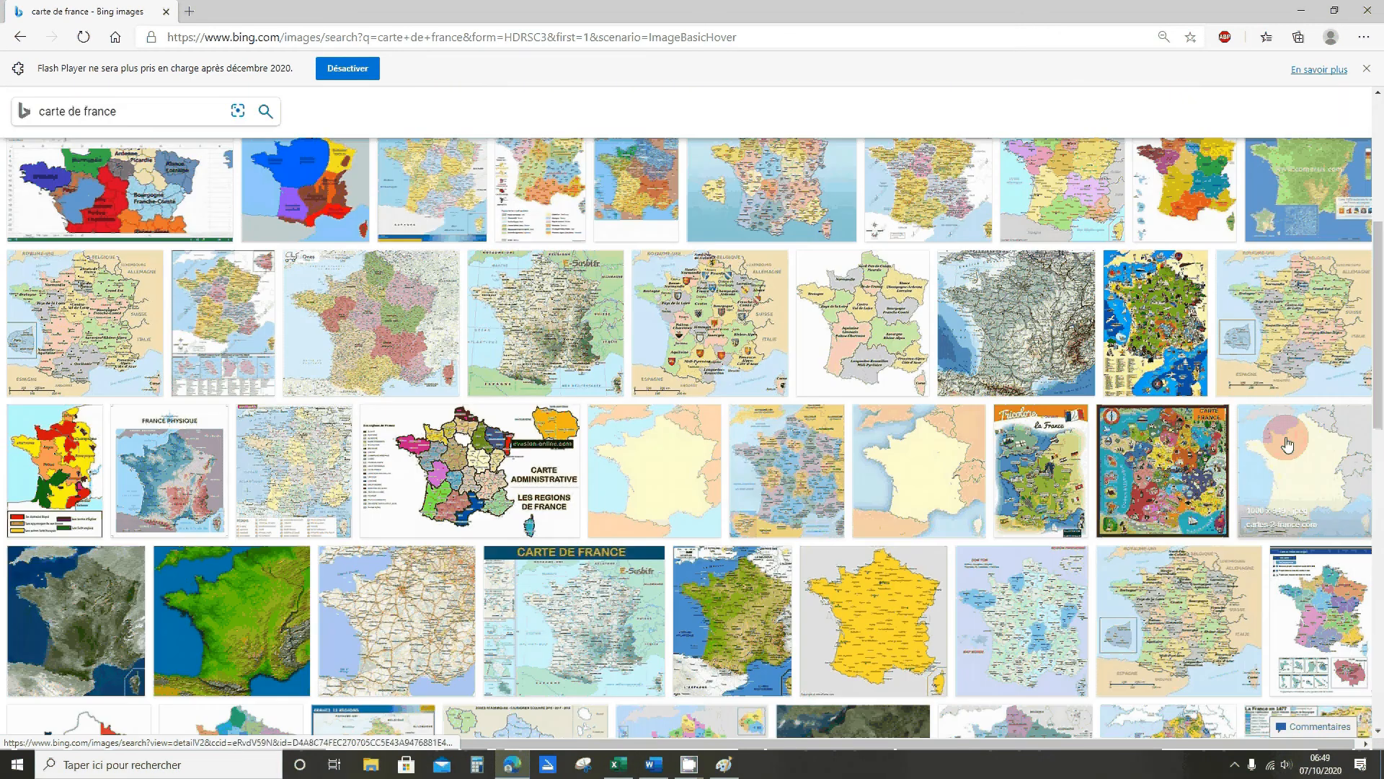
left_click(1288, 445)
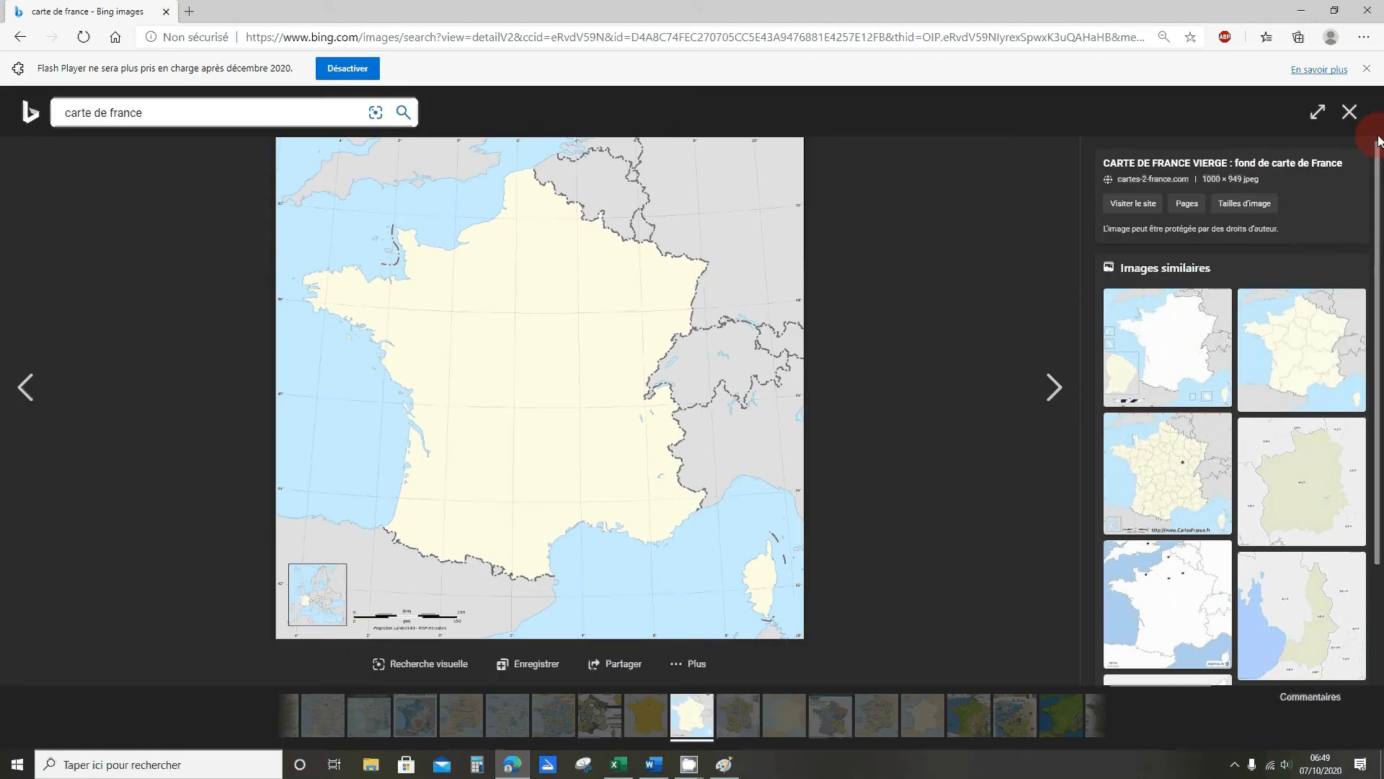
Close the blank map and look through the "carte de france" image results for another map with a scale bar
left_click(1355, 119)
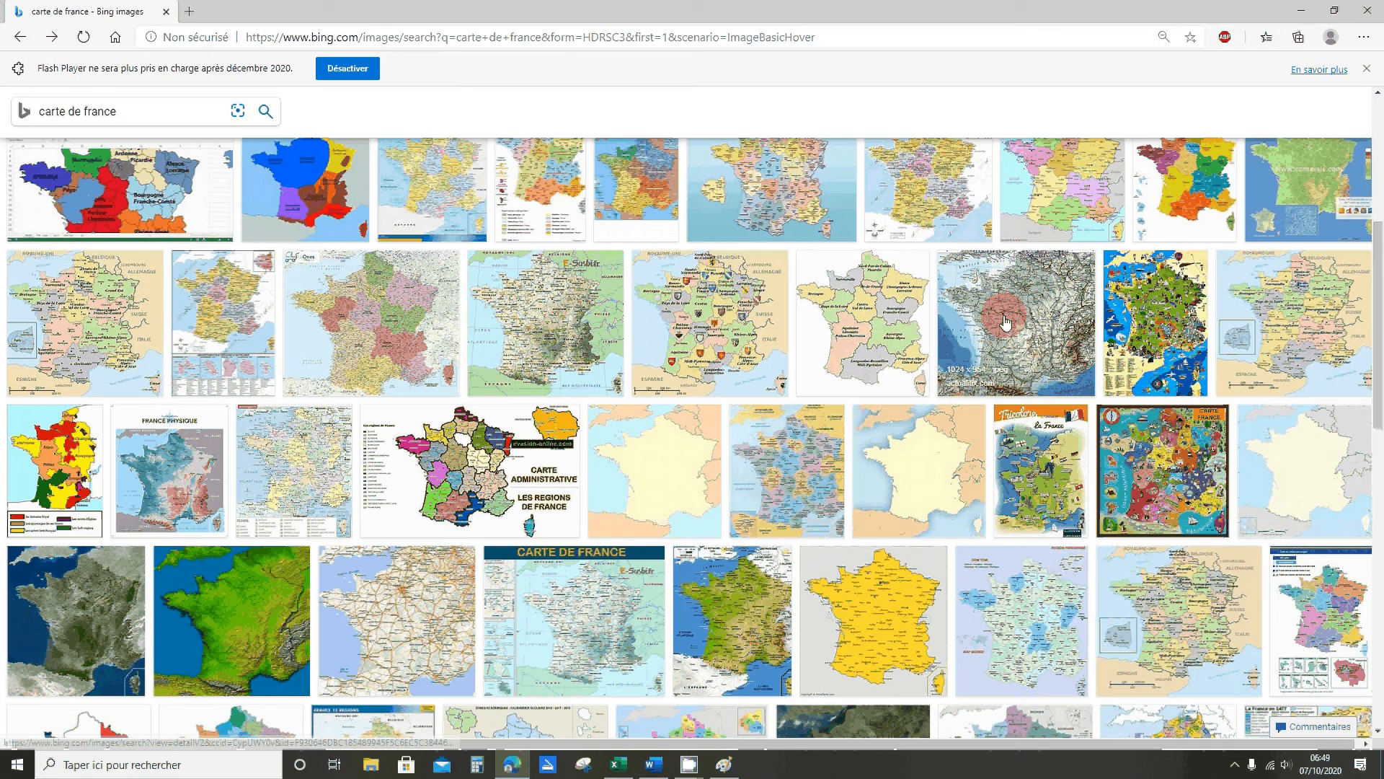
scroll(329, 340, "down", 4)
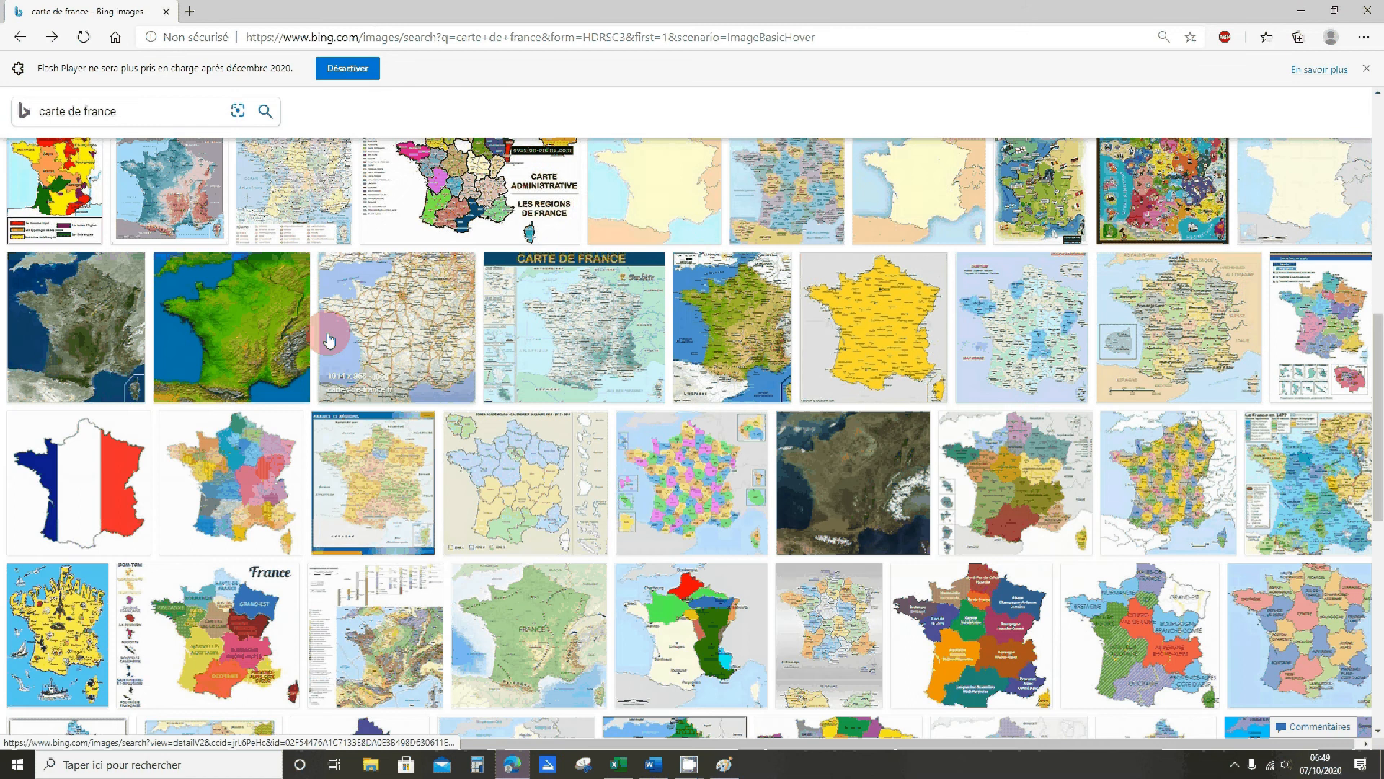
scroll(329, 340, "down", 7)
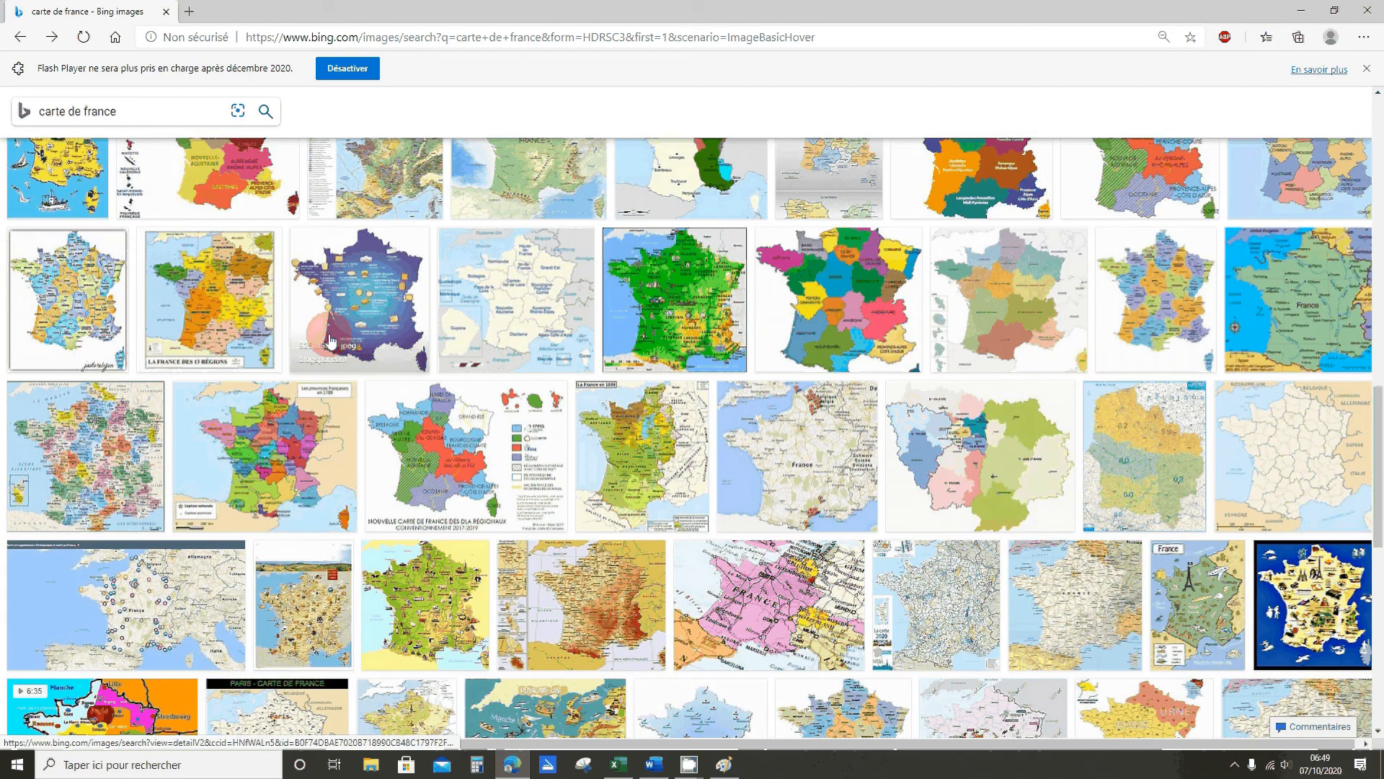
scroll(502, 242, "down", 1)
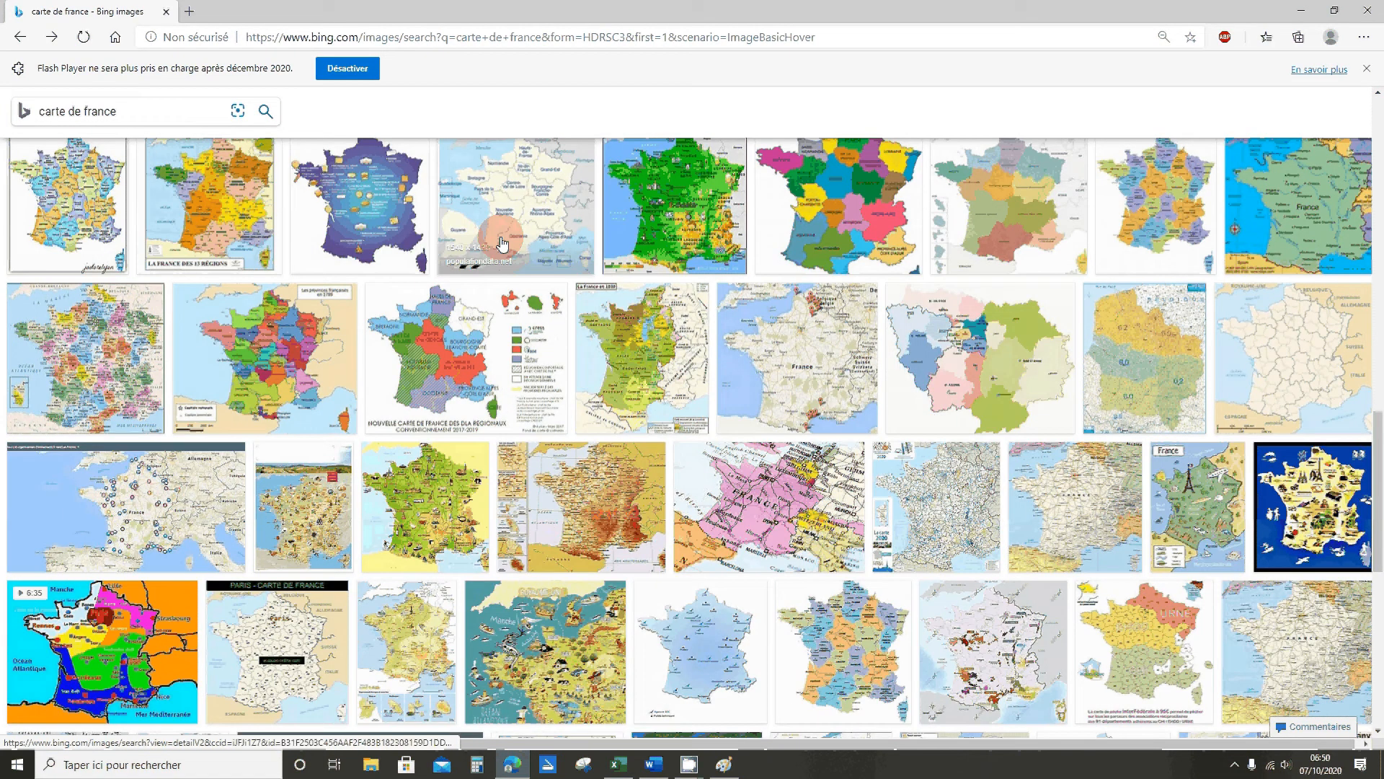
left_click(502, 243)
left_click(1349, 111)
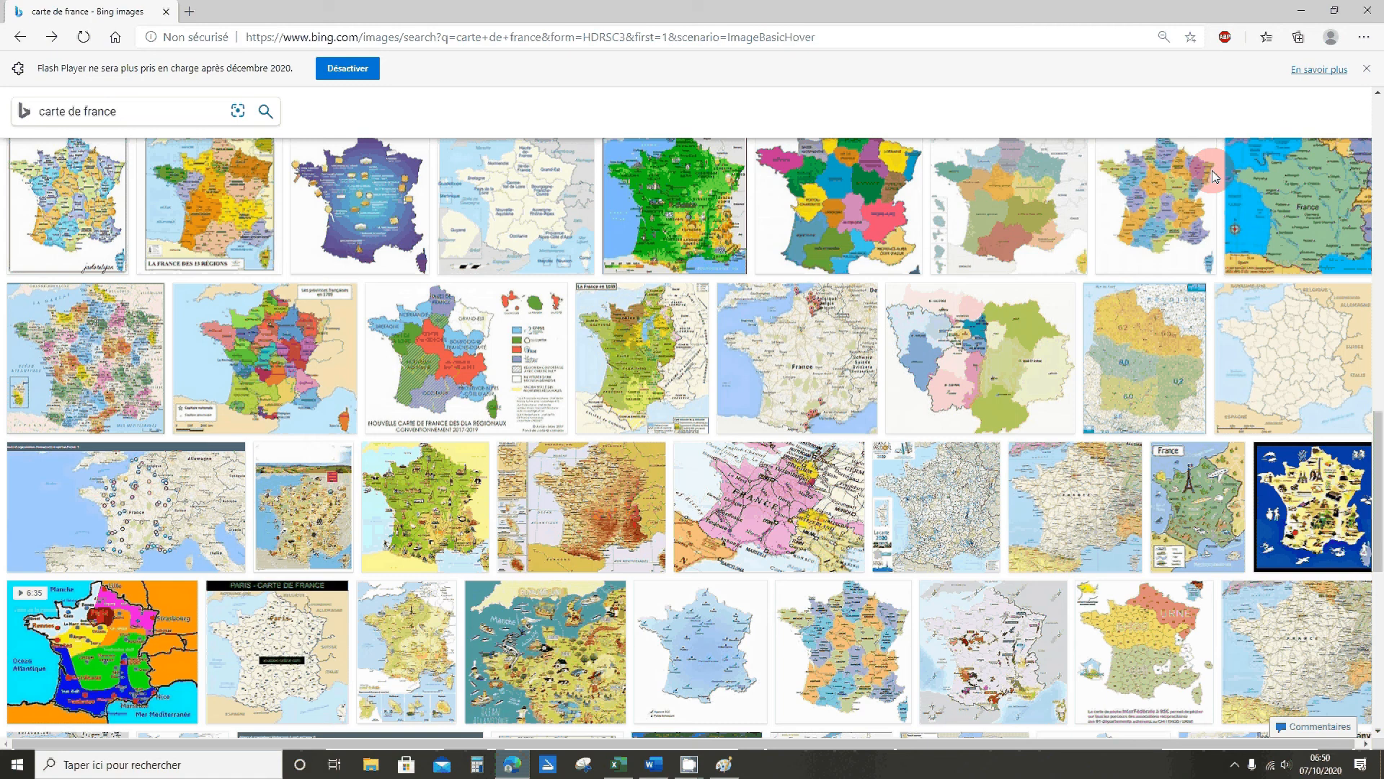
scroll(401, 570, "down", 3)
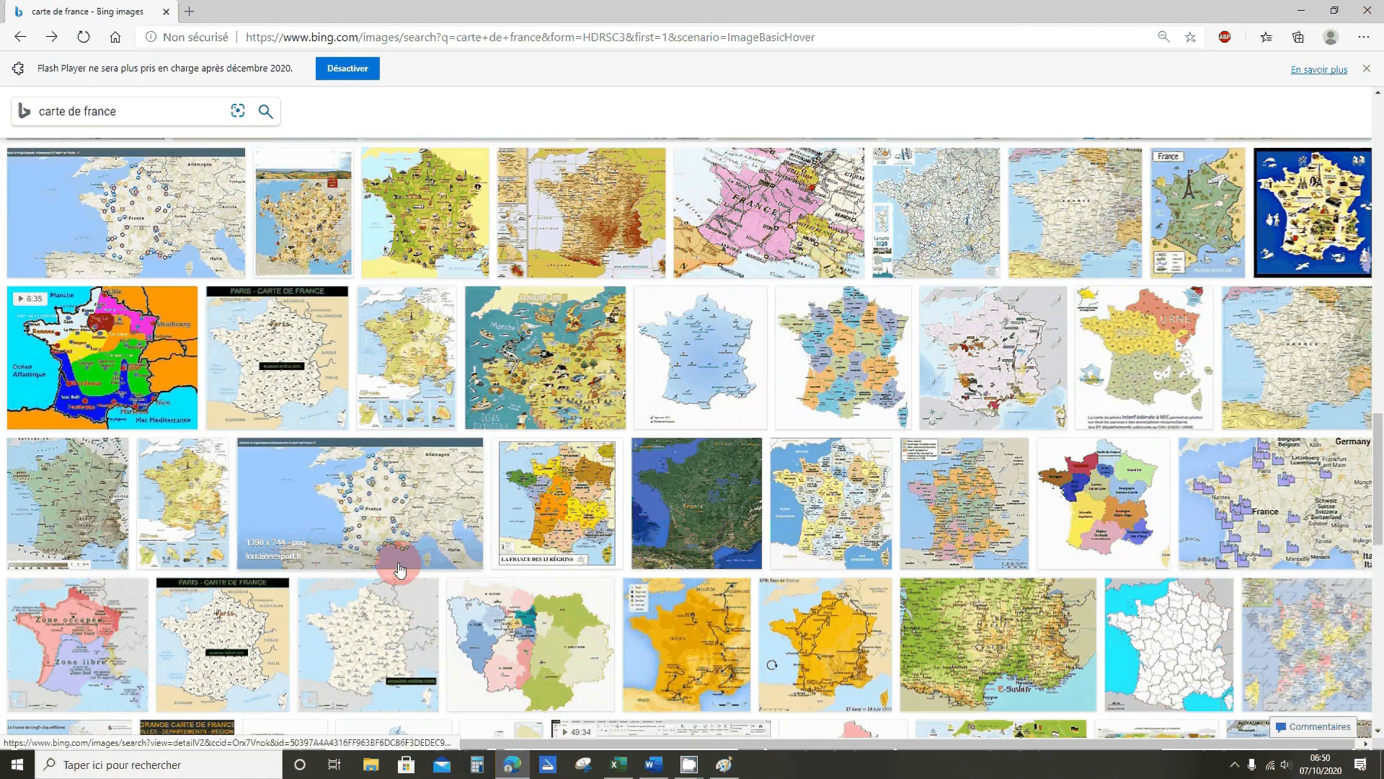
scroll(401, 570, "down", 3)
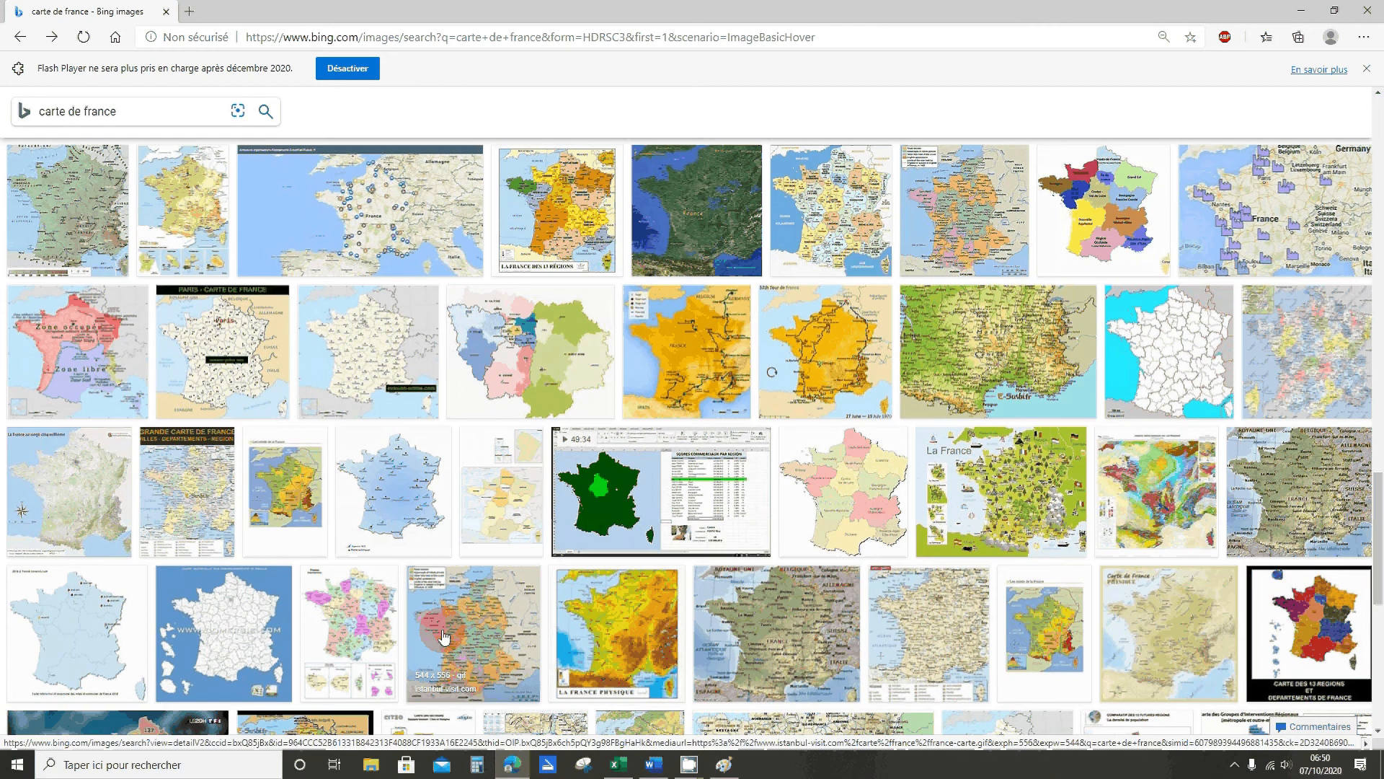
scroll(444, 637, "down", 6)
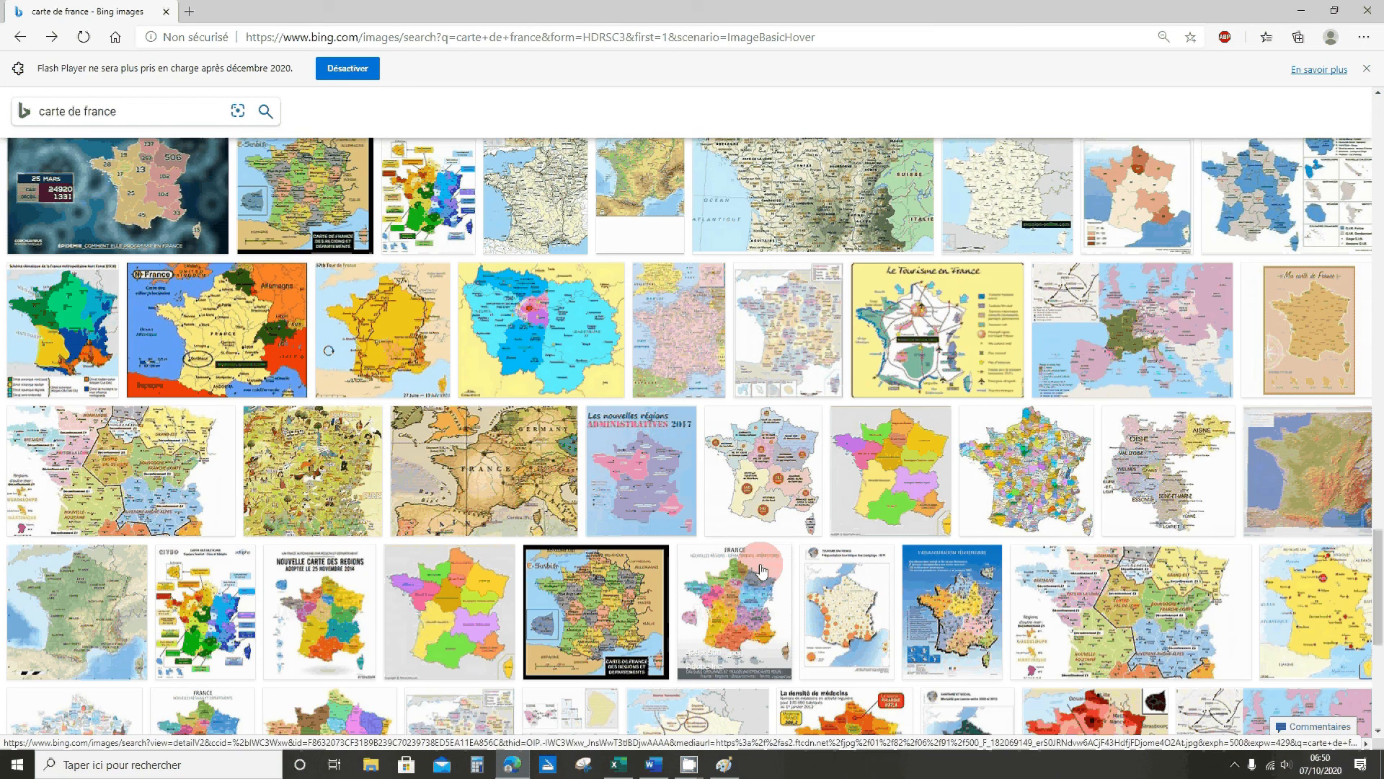
scroll(762, 570, "down", 3)
Search the images for "carte de france échelle" and open the numbered departments map that has a scale bar
left_click(150, 112)
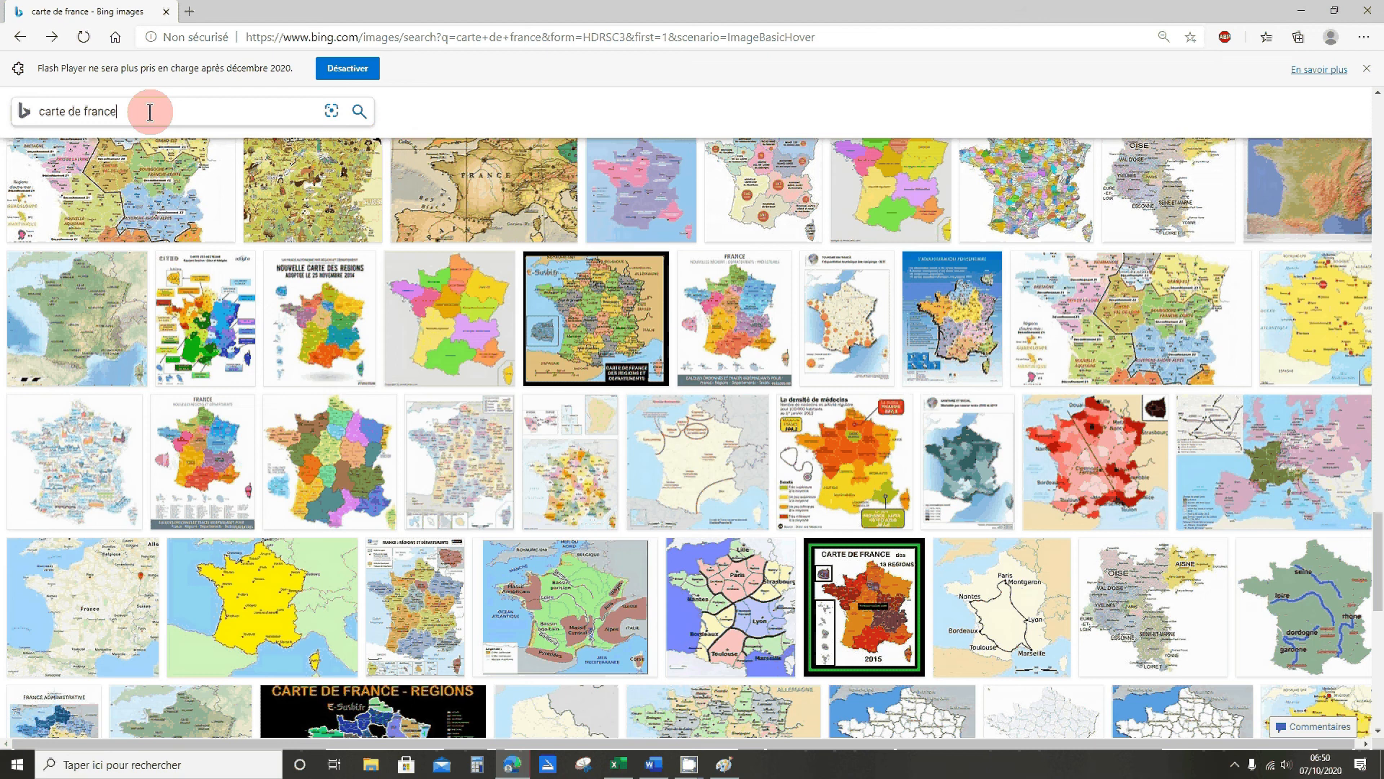
type("ec")
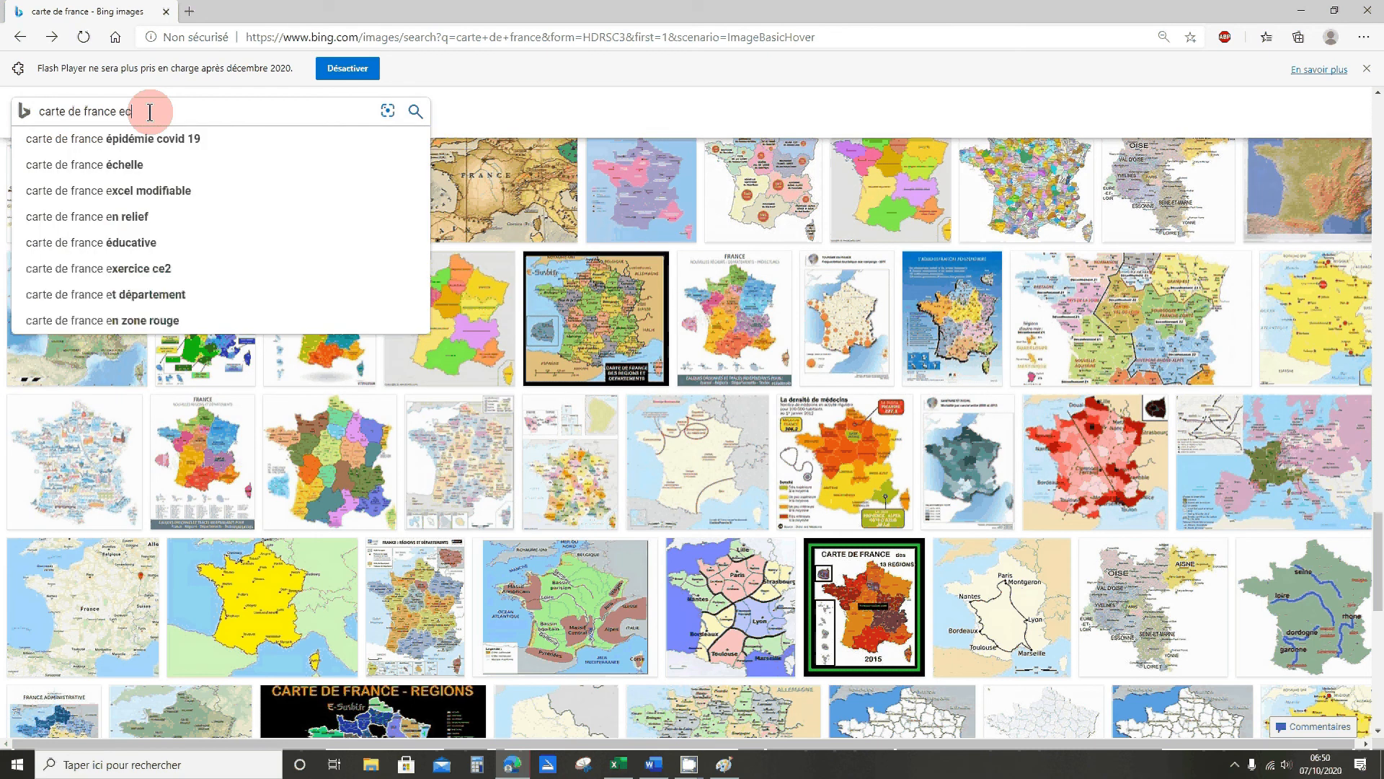
key("Down")
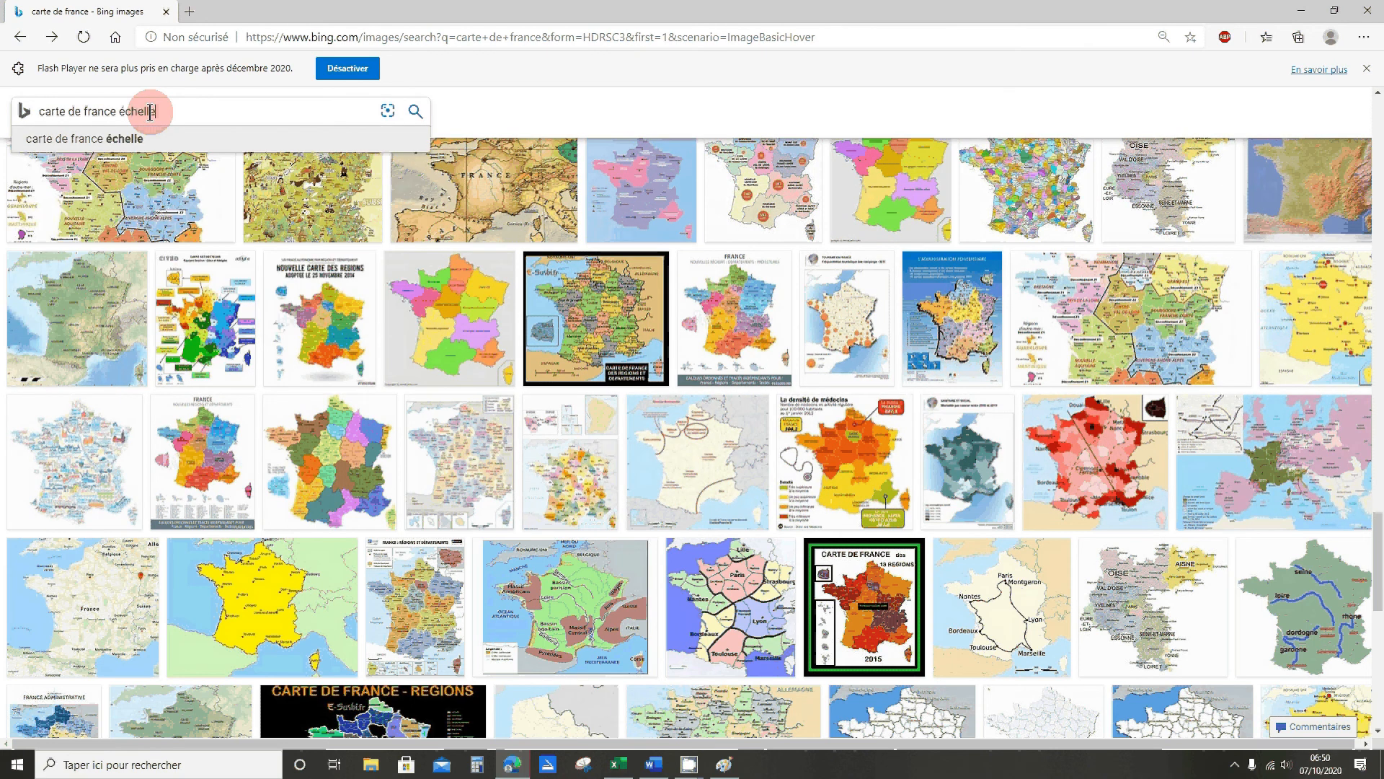
key("Return")
left_click(291, 211)
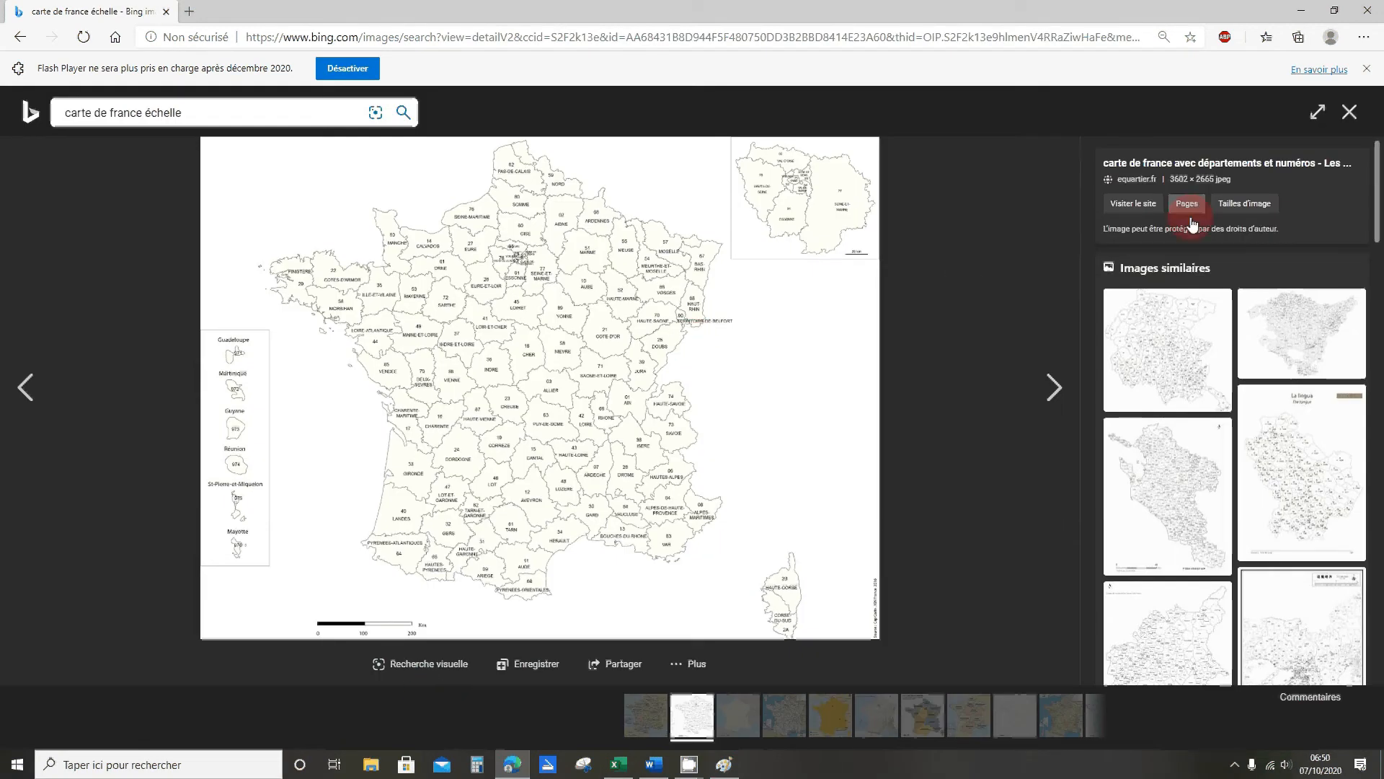
Open the full-size departments map image in its own browser tab and display it
right_click(742, 277)
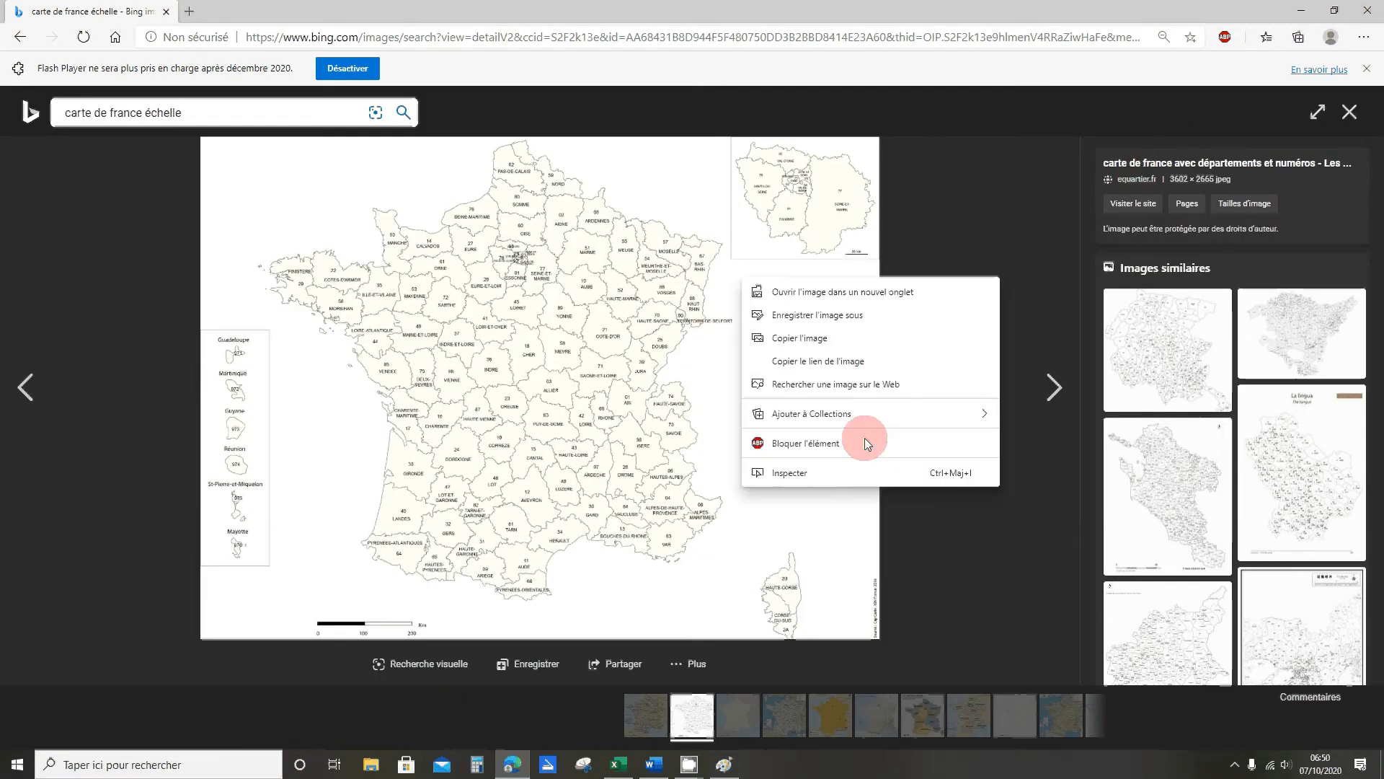
left_click(854, 296)
left_click(263, 5)
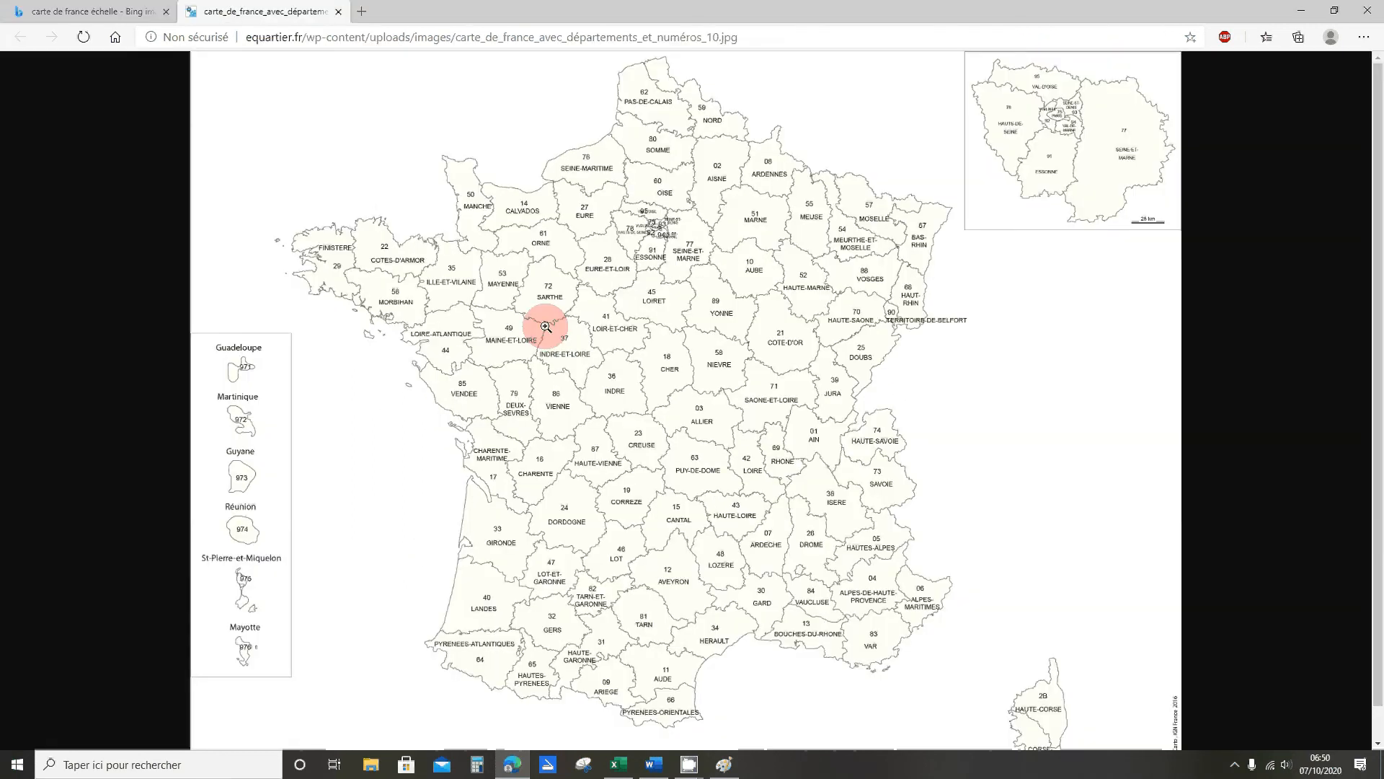
mouse_move(742, 4)
left_mouse_down()
mouse_move(1191, 226)
mouse_move(1143, 6)
left_mouse_up()
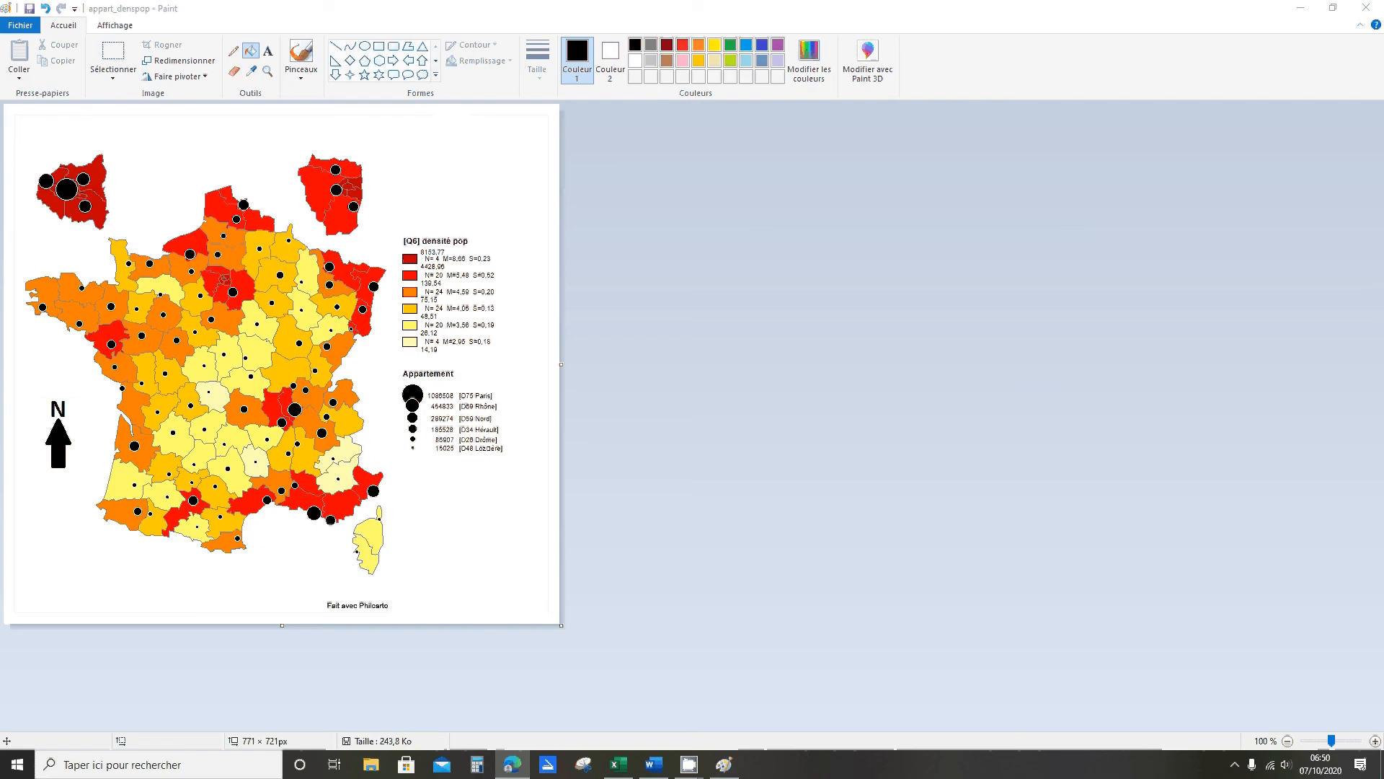
Open a second, blank Paint window and maximise it
left_click(120, 764)
type("pai")
key("Return")
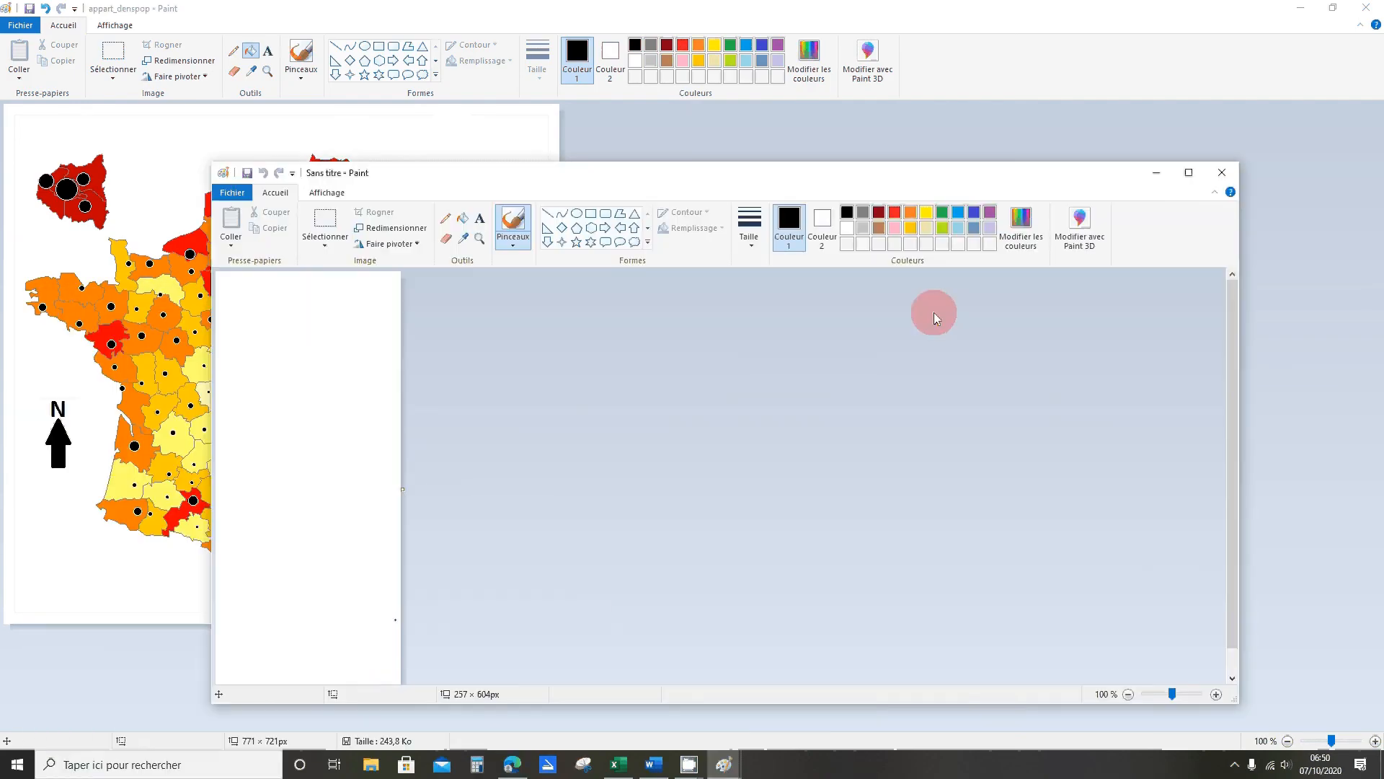
double_click(790, 159)
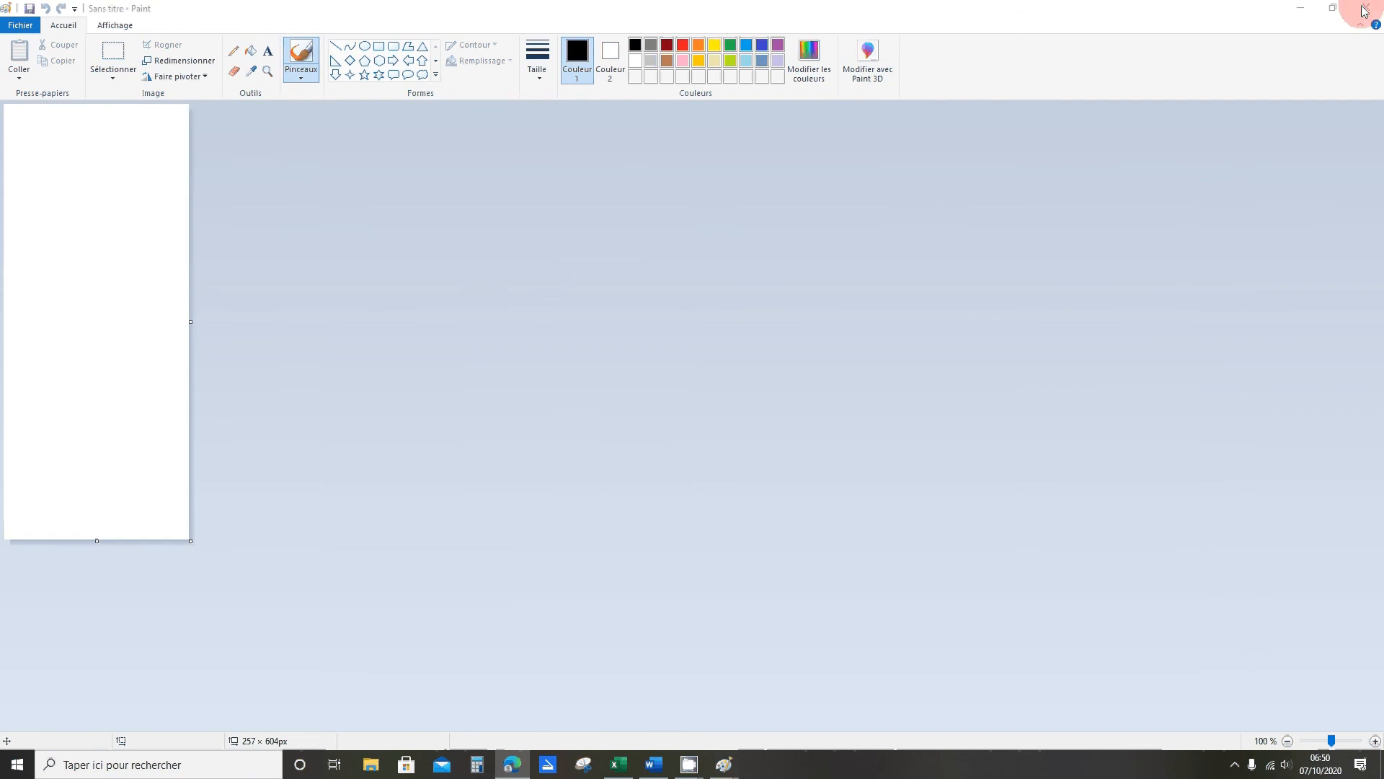
Minimise the open Paint windows and save the departments map image from the browser onto the desktop, keeping its file name
left_click(1298, 10)
left_click(1297, 10)
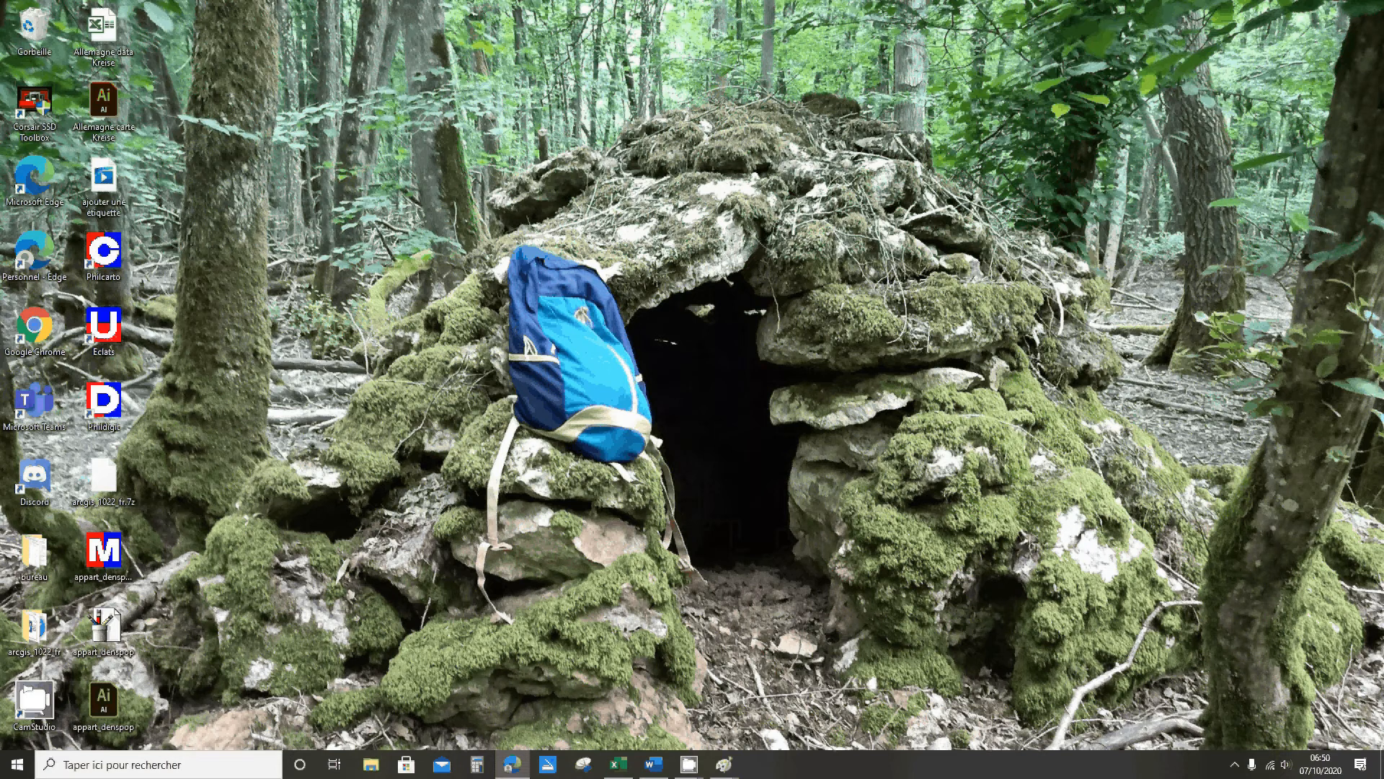
left_click_drag(598, 338, 587, 329)
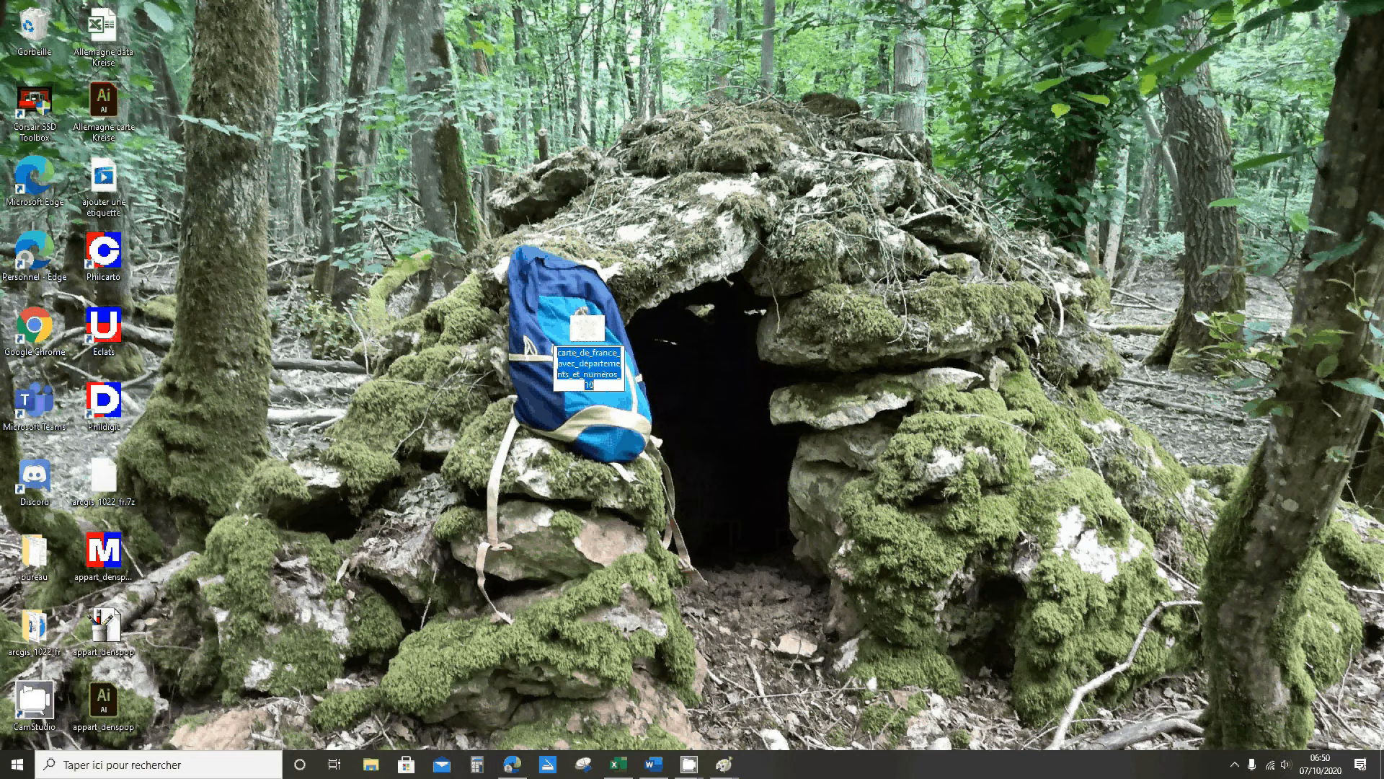
left_click(491, 545)
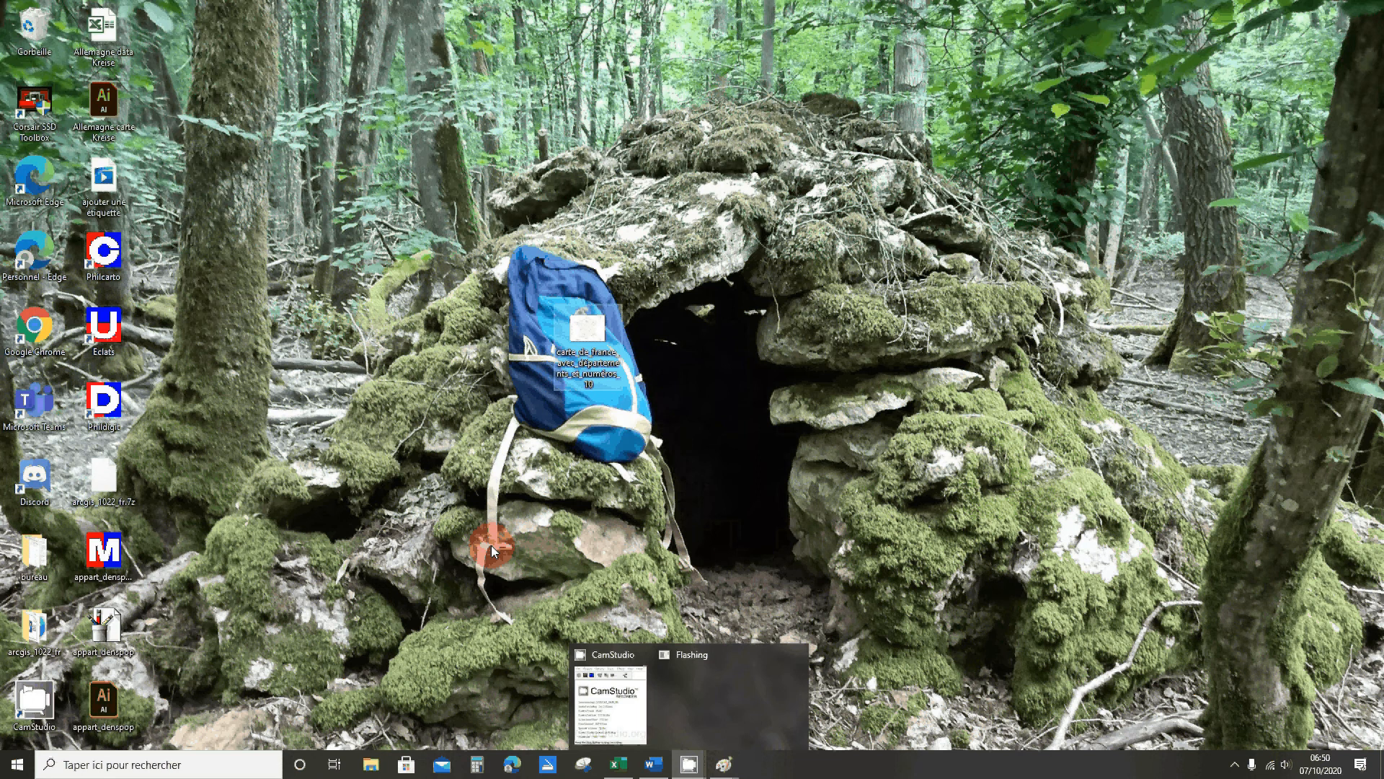
Bring up the untitled Paint window beside the desktop and load the saved carte_de_france_avec_départements_et_numéros_10 image into it
left_click(724, 764)
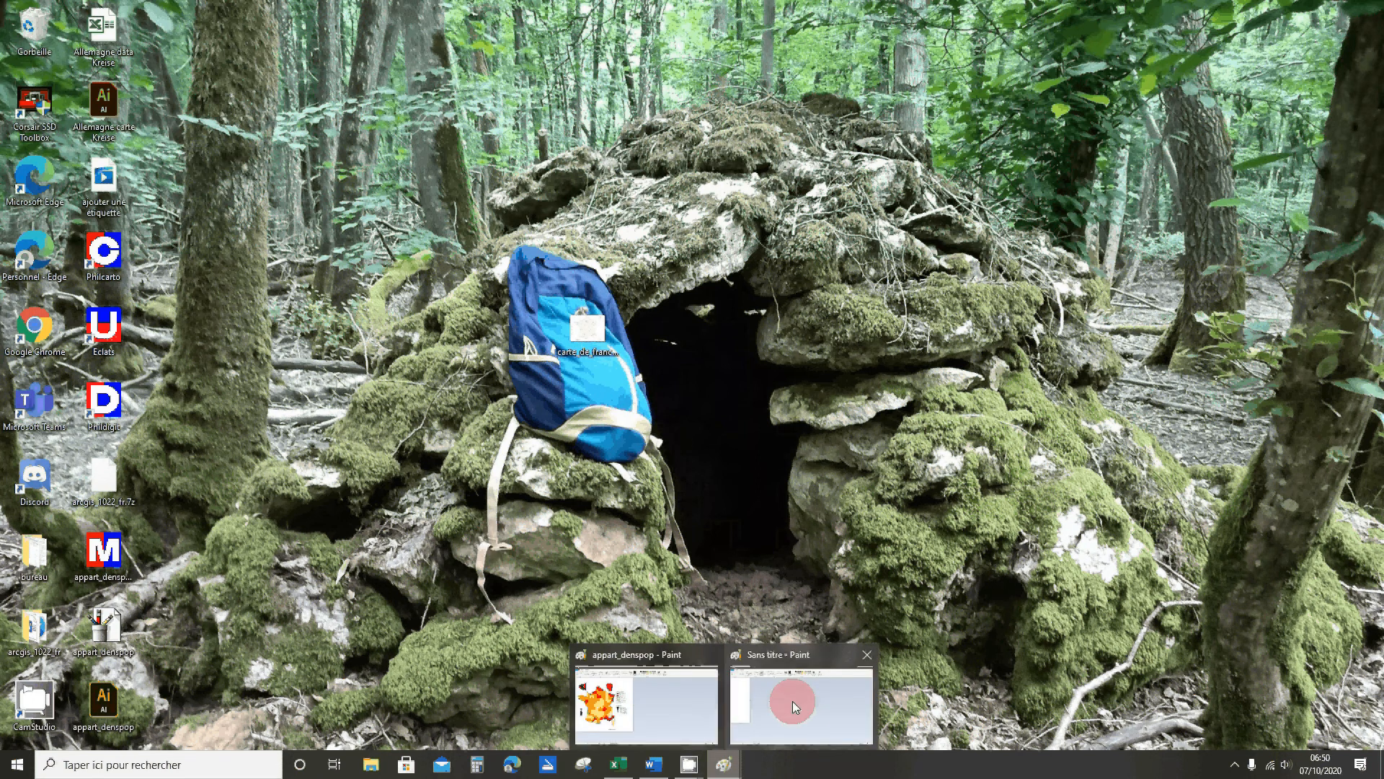
left_click(793, 703)
key("super+Left")
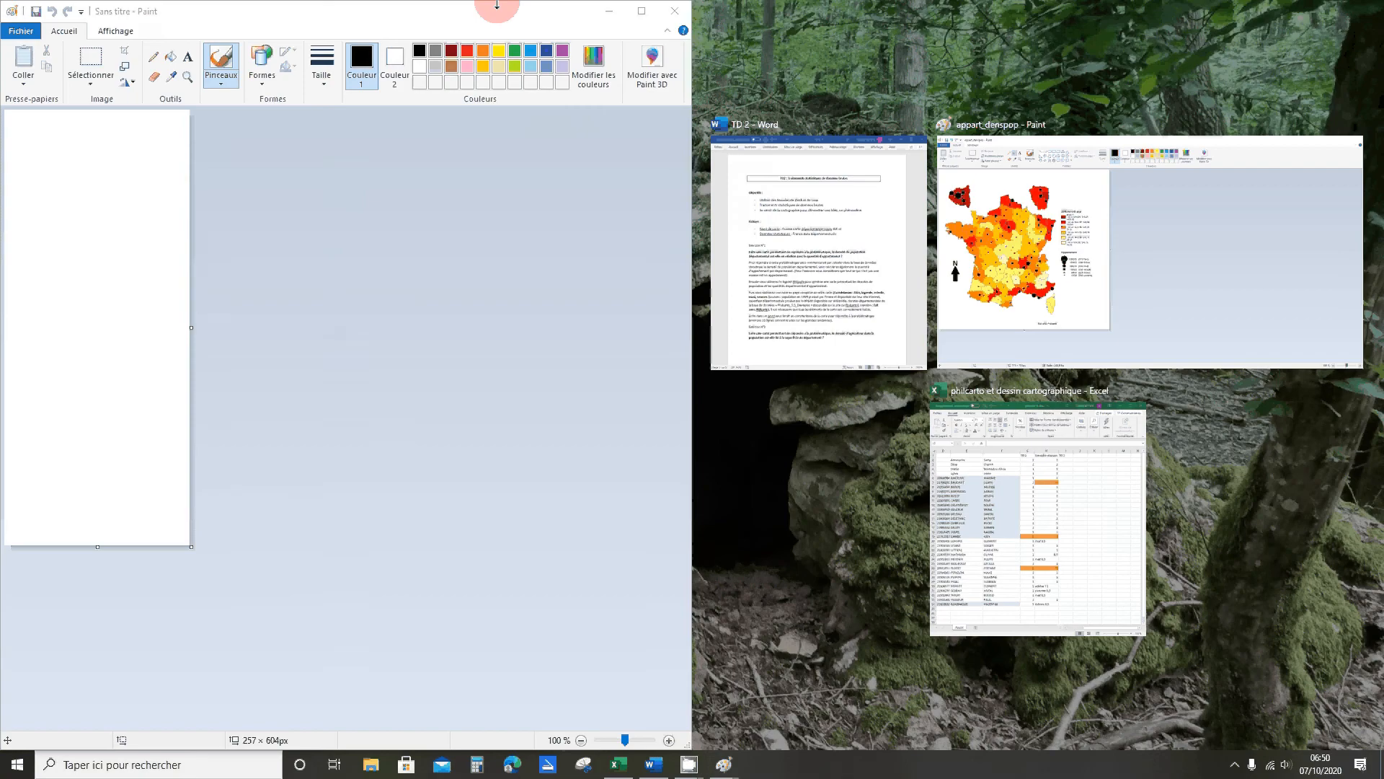
mouse_move(498, 2)
left_mouse_down()
mouse_move(653, 73)
mouse_move(473, 219)
left_mouse_up()
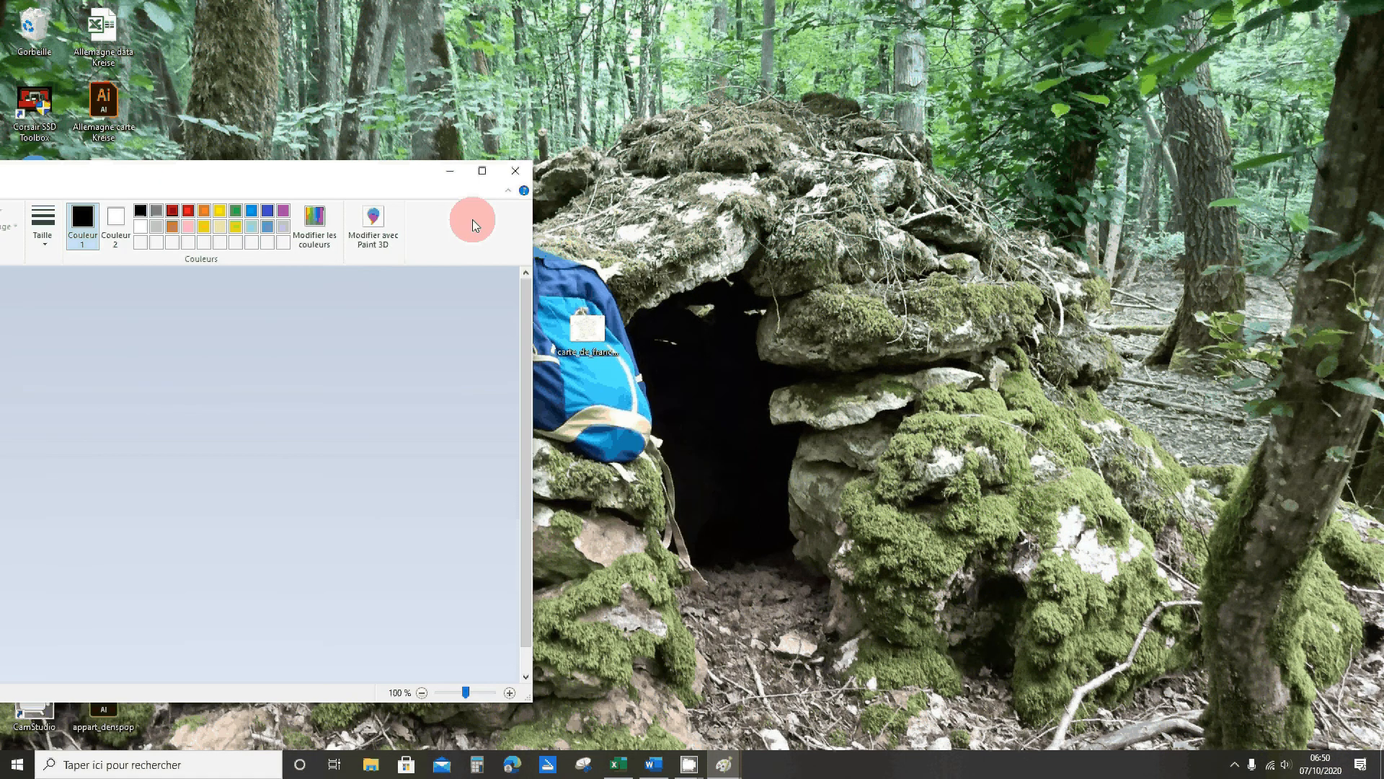
key("super+Left")
left_click(1000, 376)
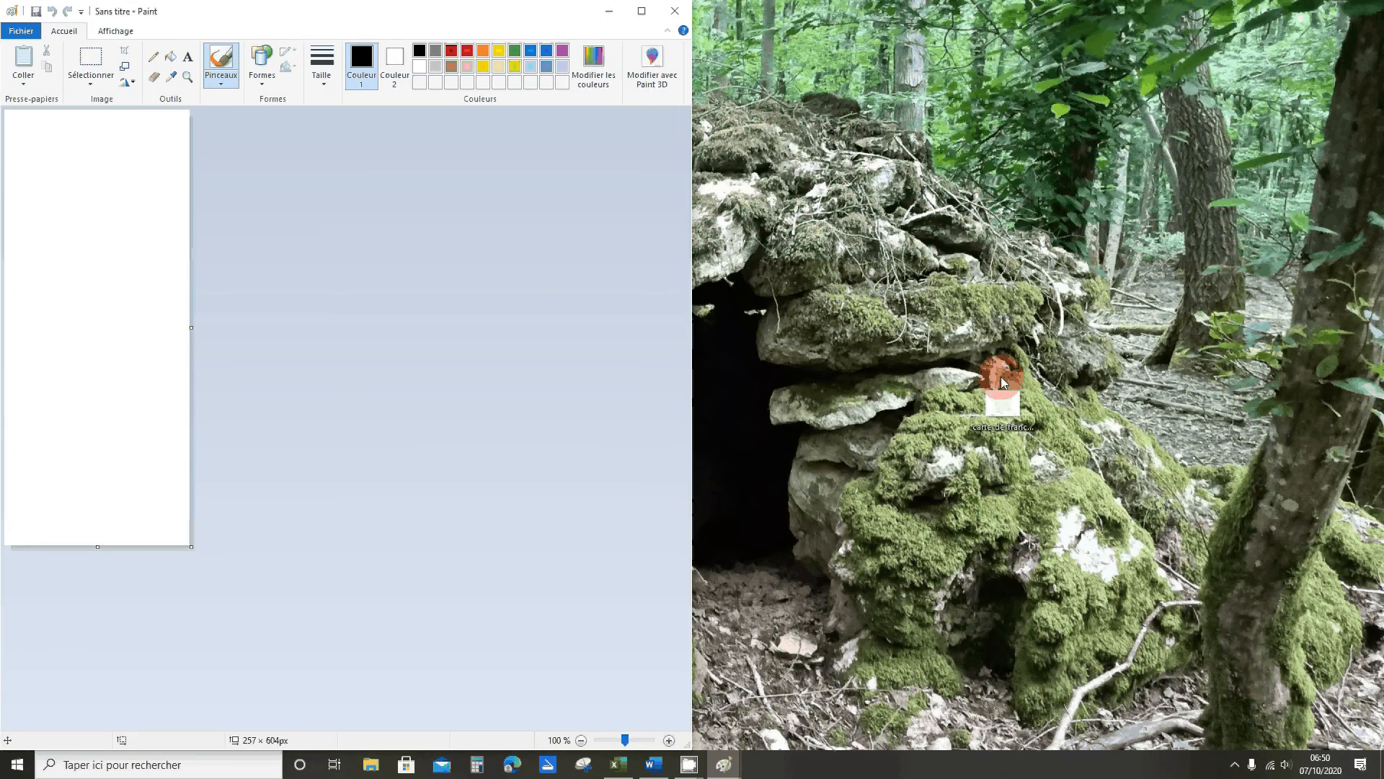
left_click_drag(1001, 376, 617, 56)
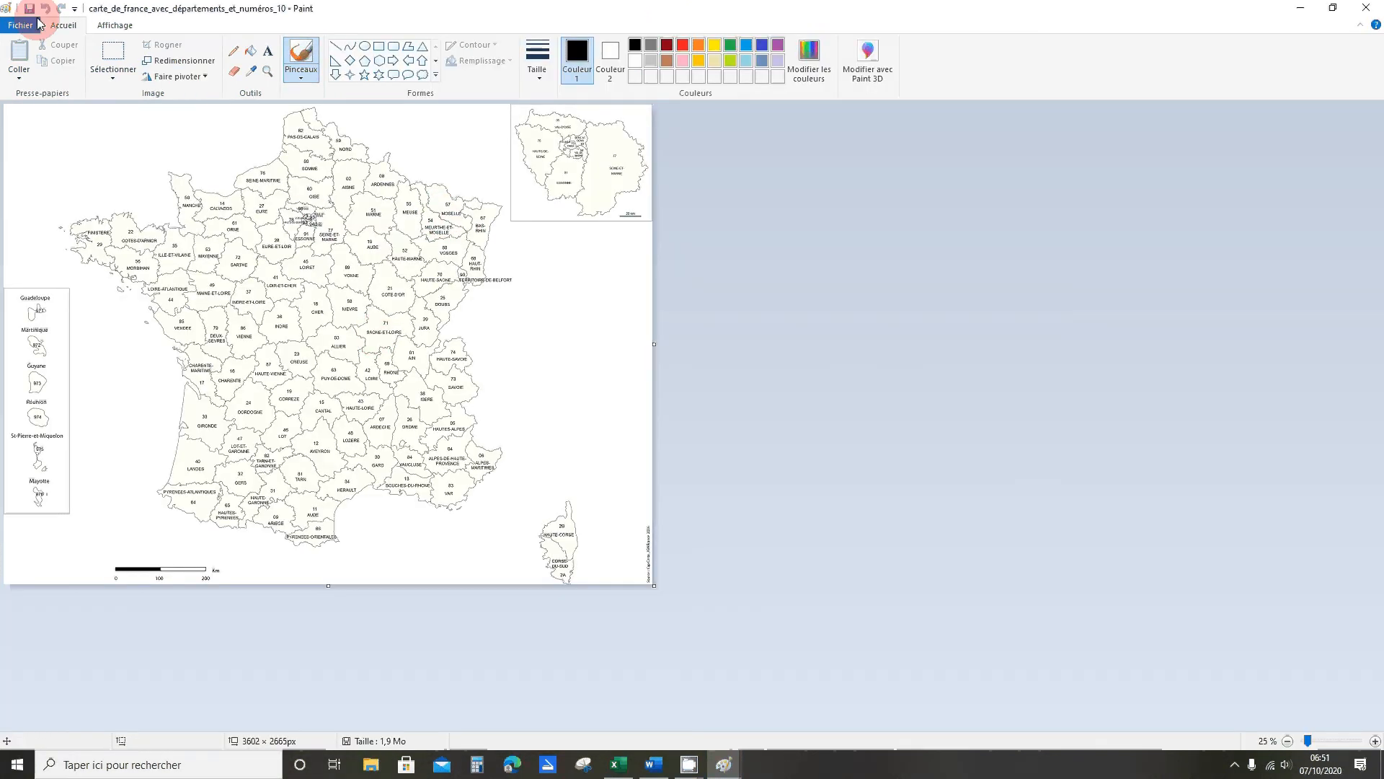
Select and copy the whole departments map, then paste it into the appart_denspop image in the other Paint window
left_click(110, 56)
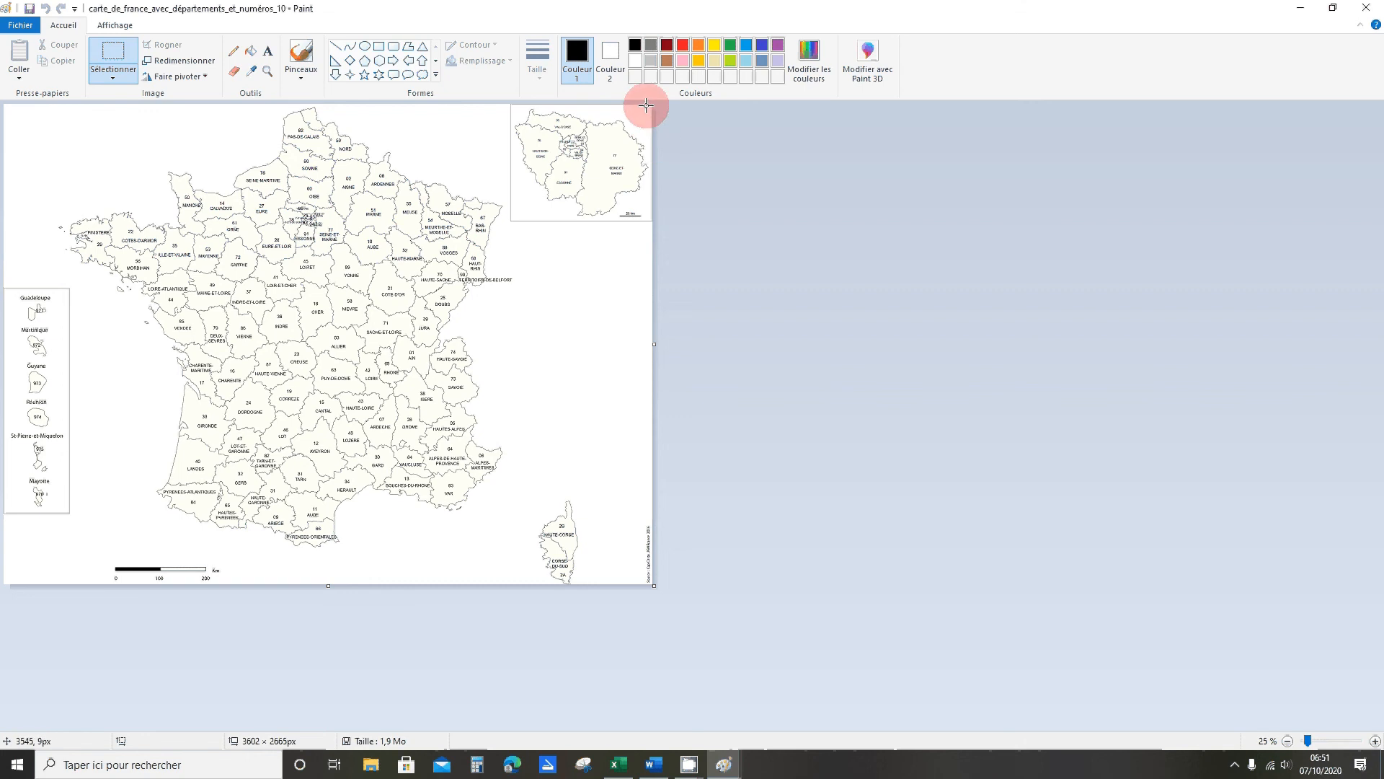
left_click_drag(646, 106, 3, 590)
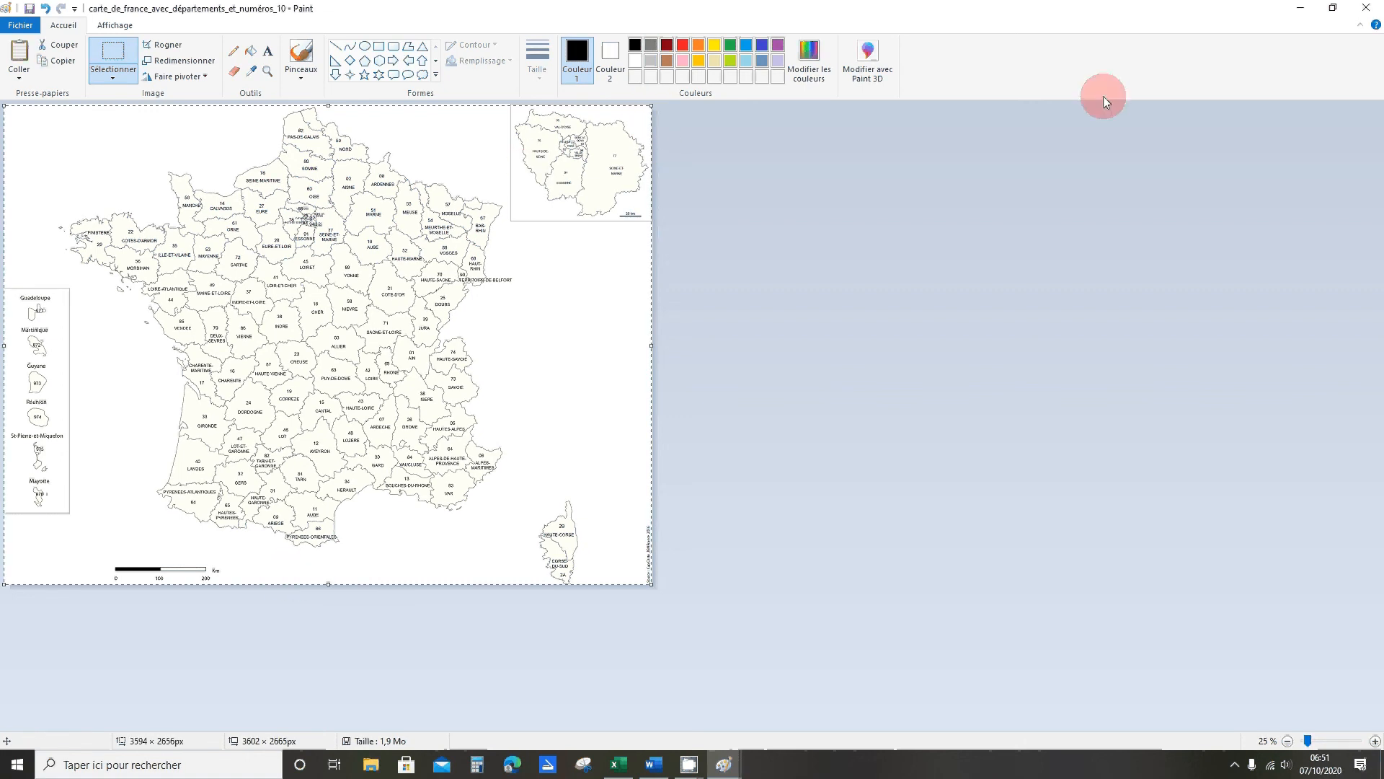
mouse_move(719, 753)
left_click(651, 699)
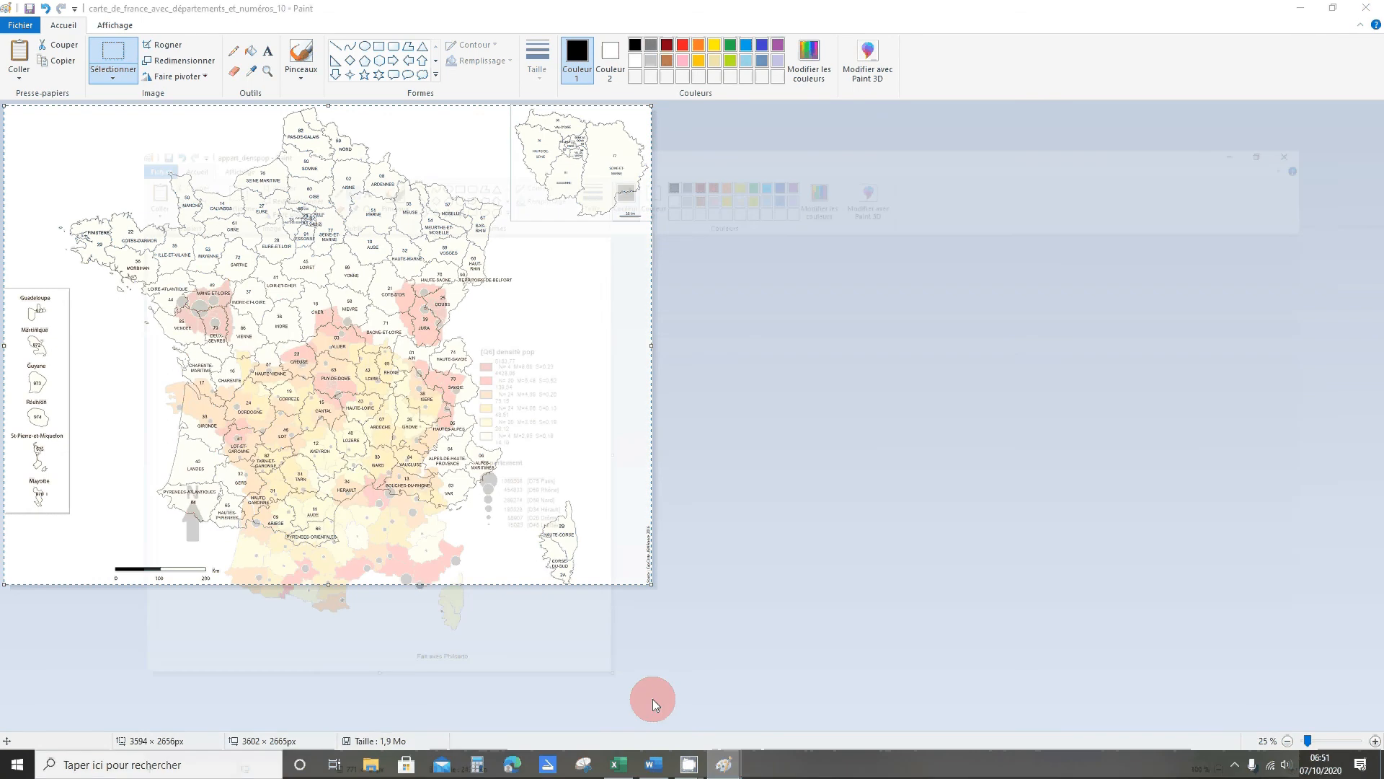
key("ctrl+v")
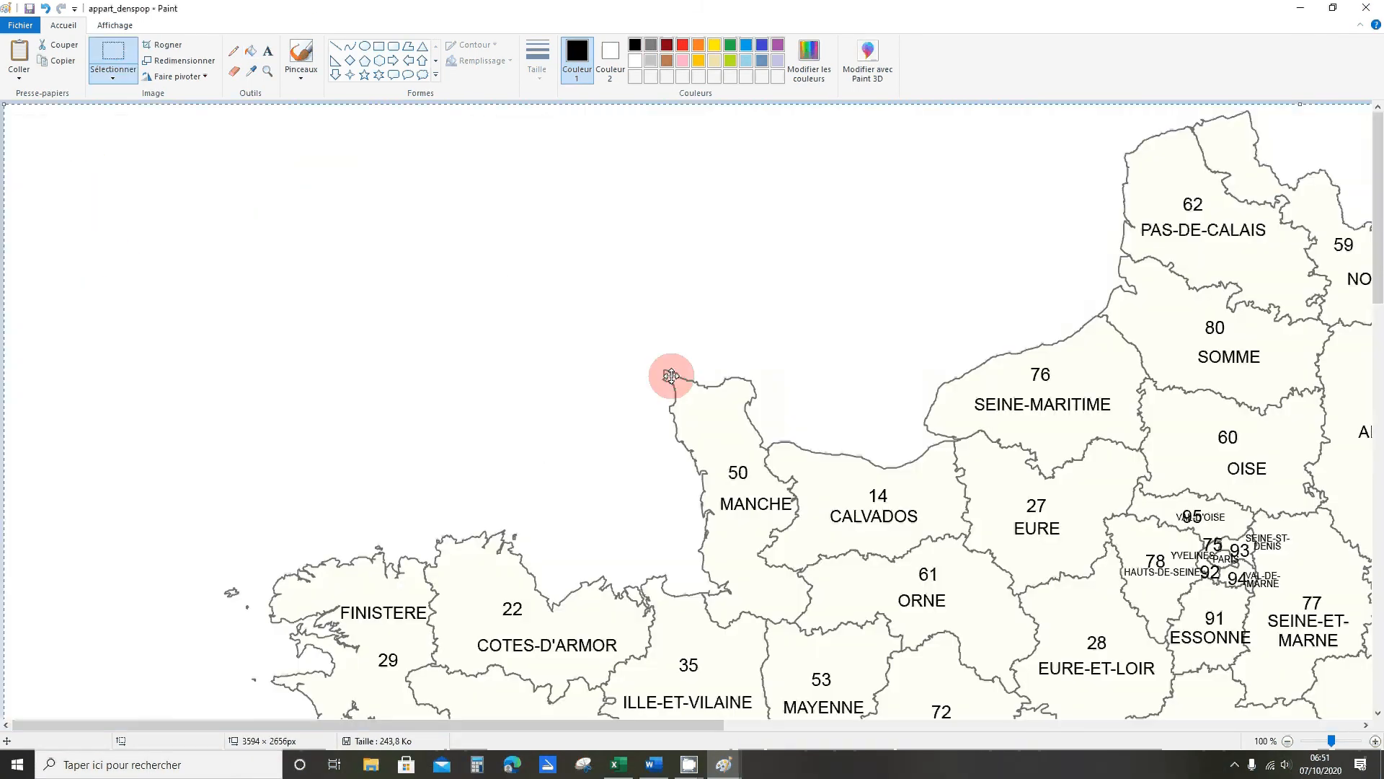
scroll(615, 328, "down", 10)
scroll(615, 328, "down", 5)
key("super")
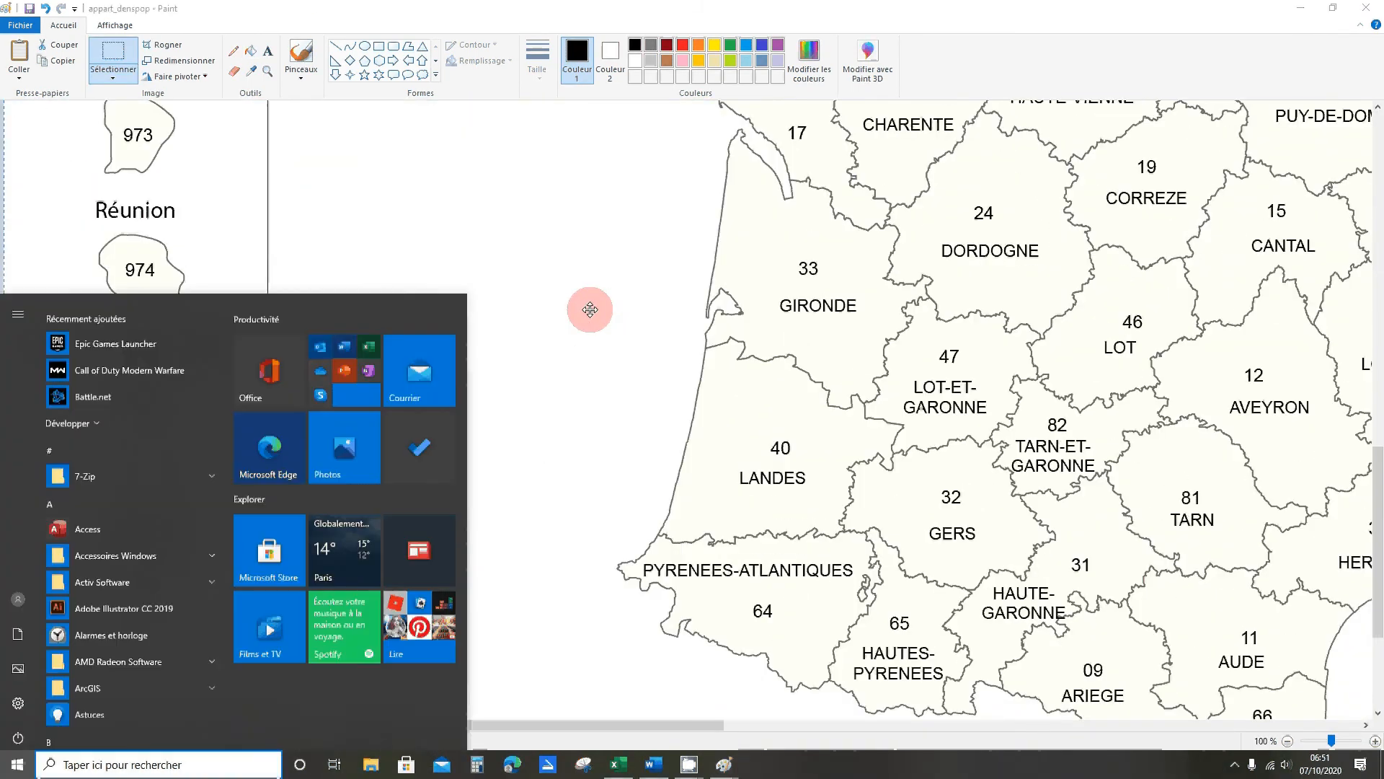
scroll(712, 514, "down", 4)
key("super")
scroll(623, 468, "down", 2)
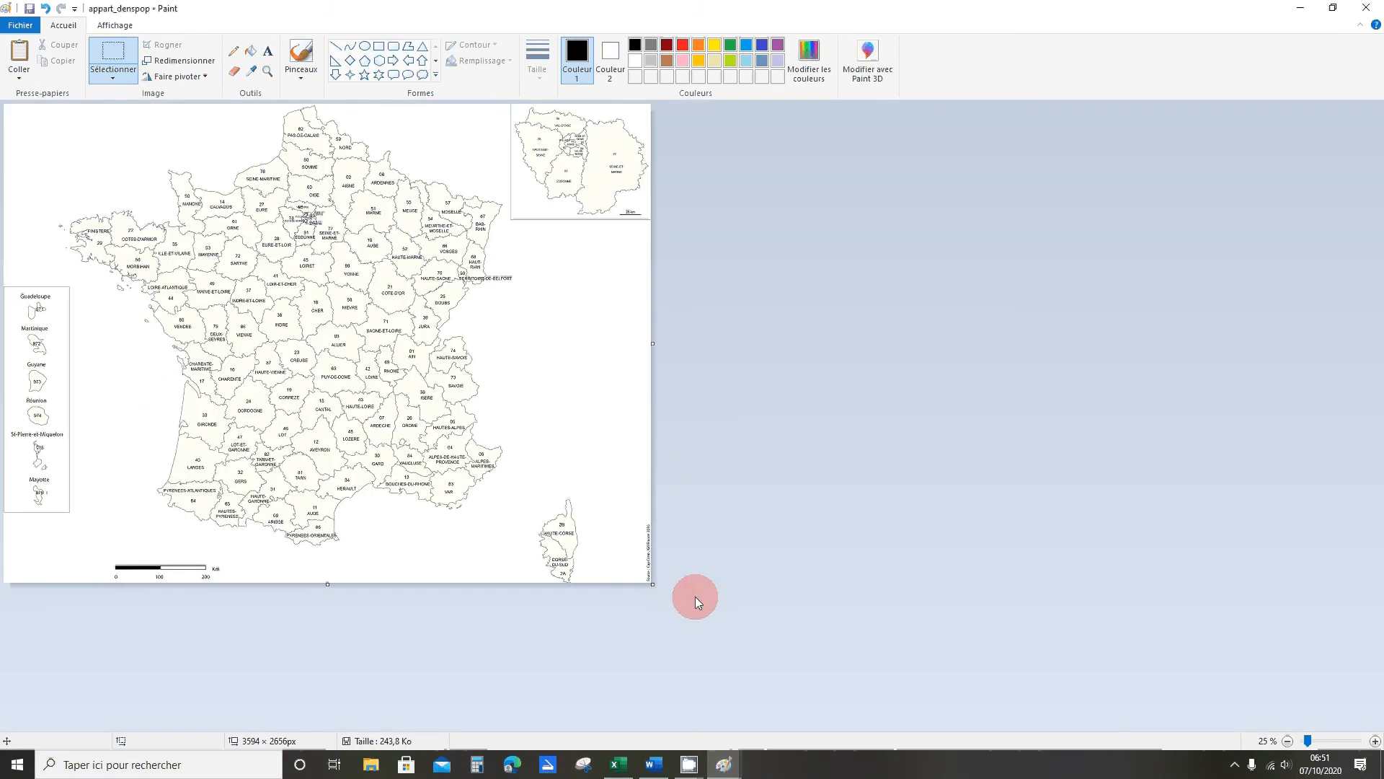
key("Delete")
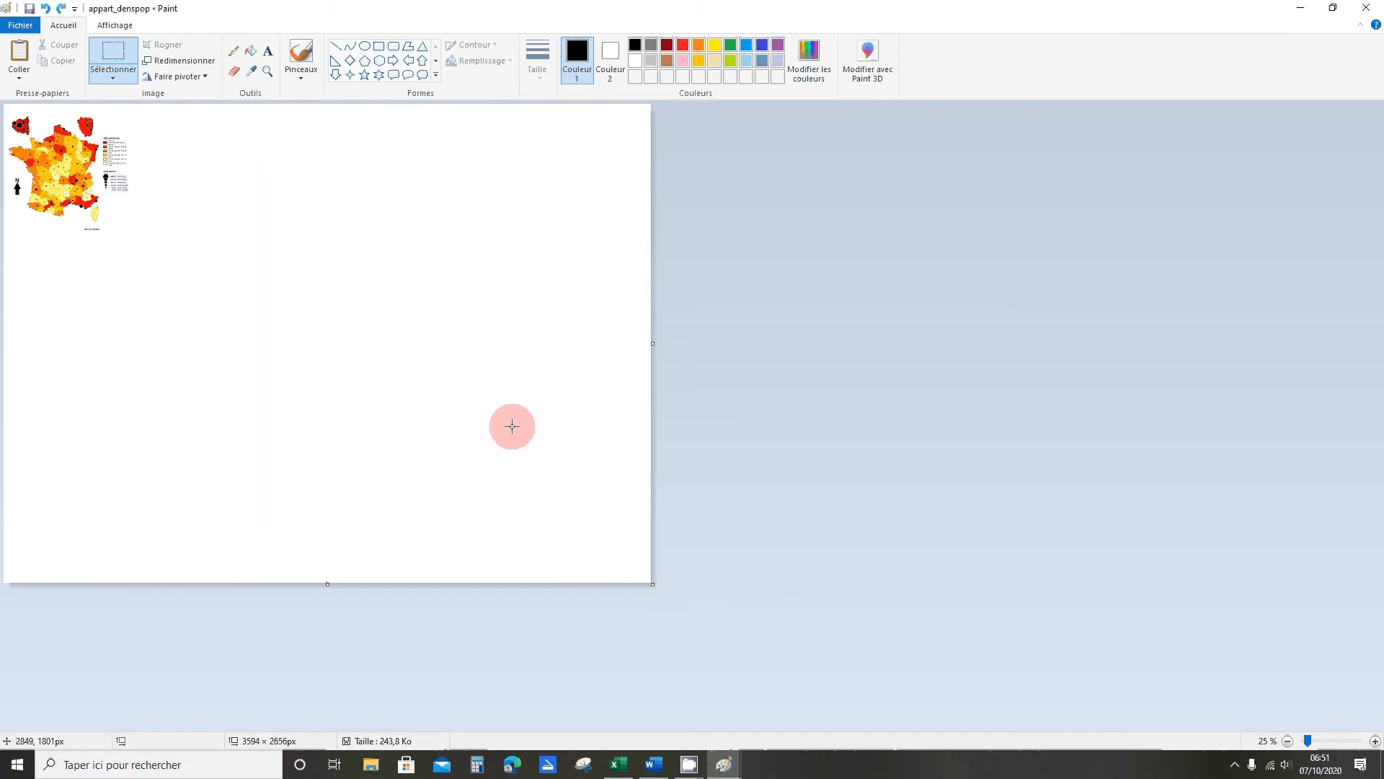
key("ctrl+v")
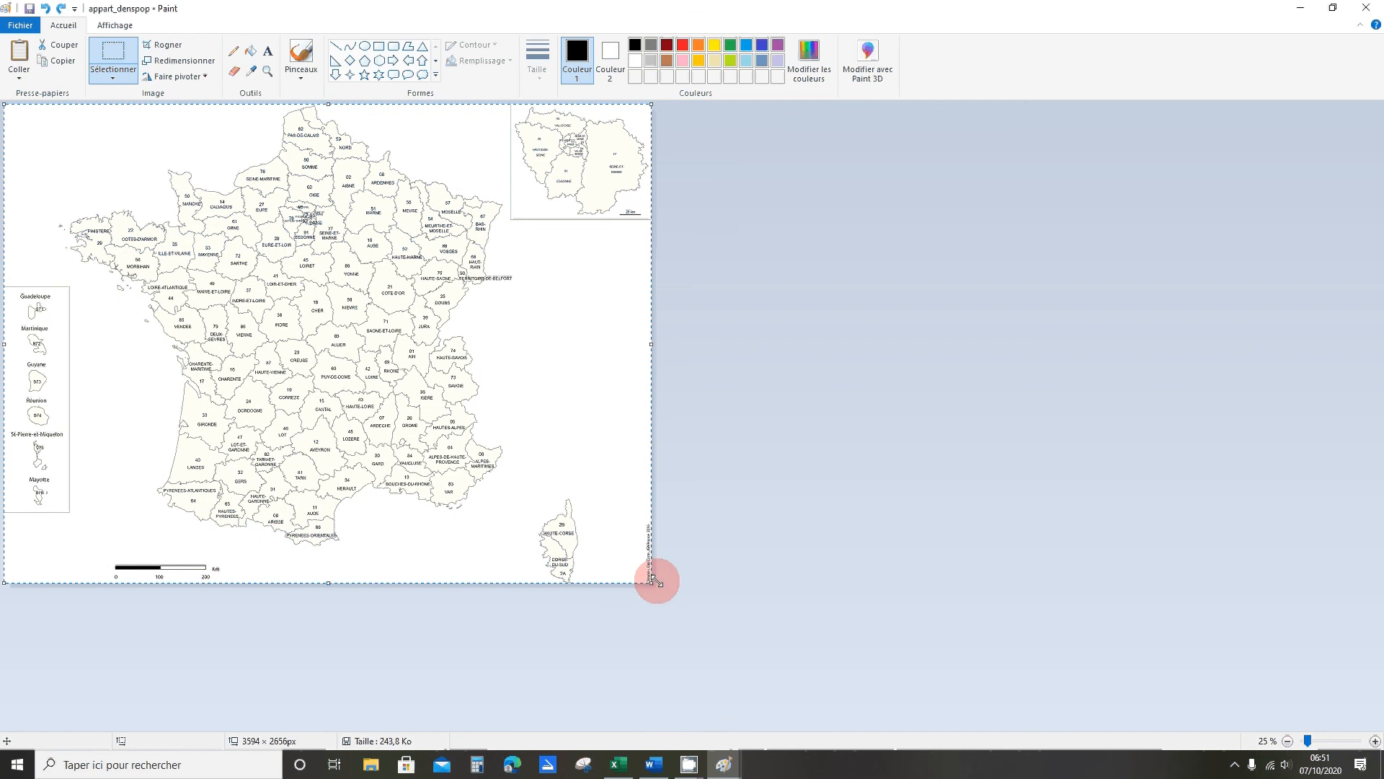
left_click_drag(649, 582, 531, 512)
key("Delete")
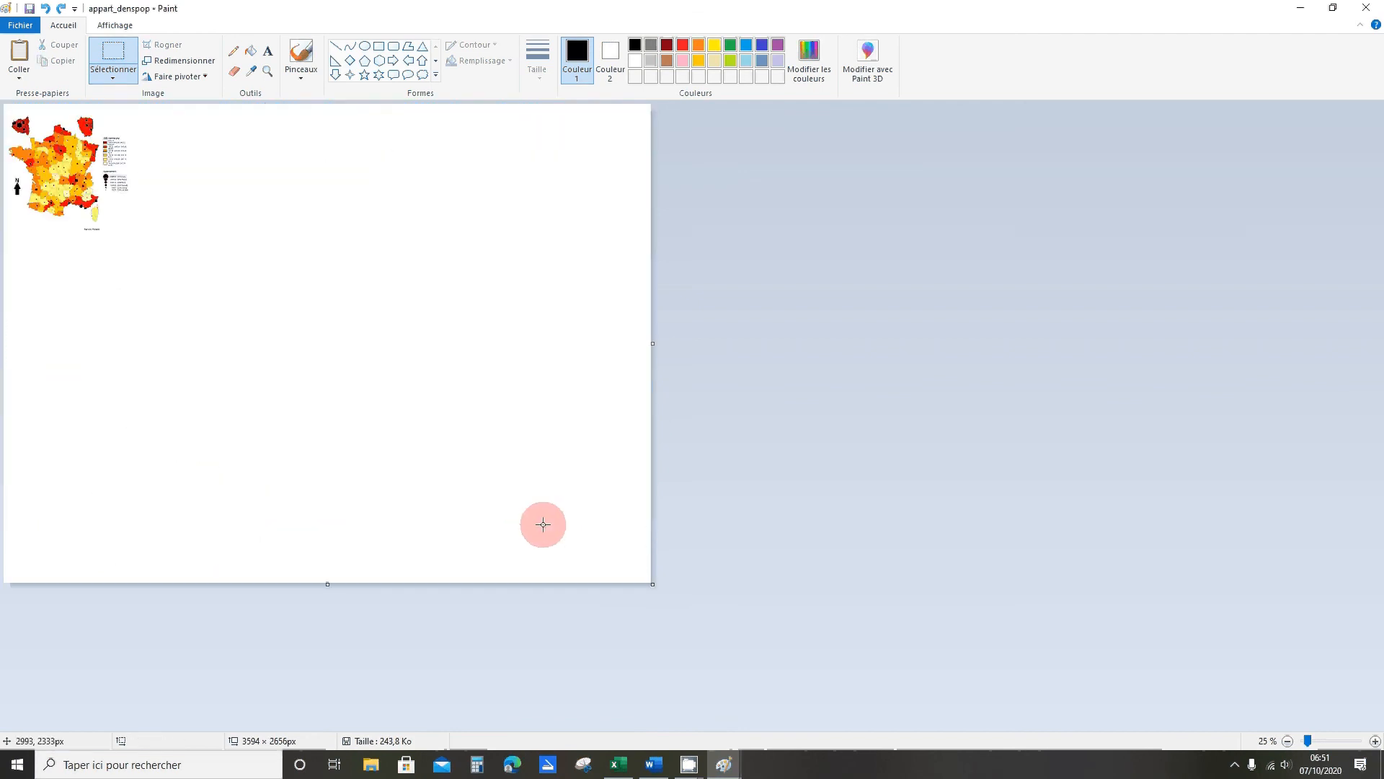
key("ctrl+v")
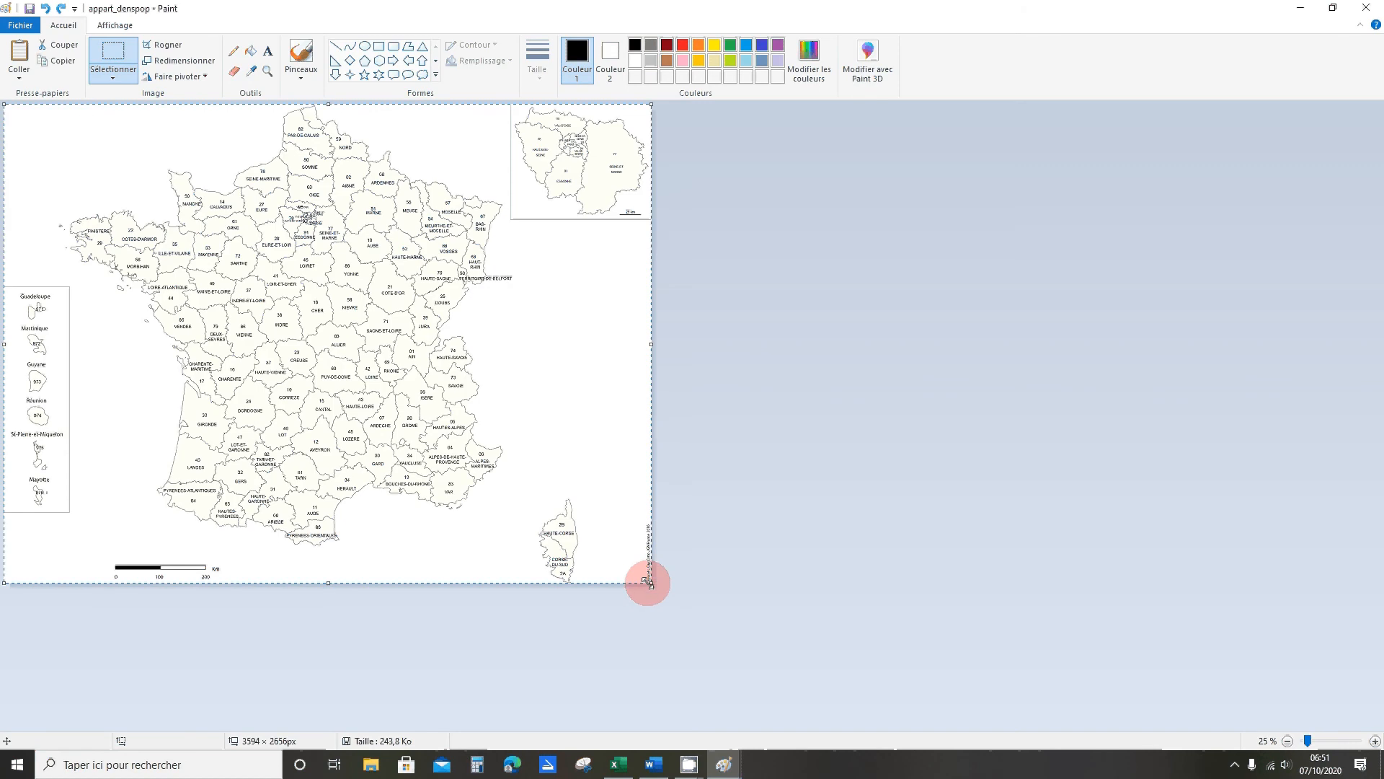
left_click_drag(649, 583, 563, 532)
key("Delete")
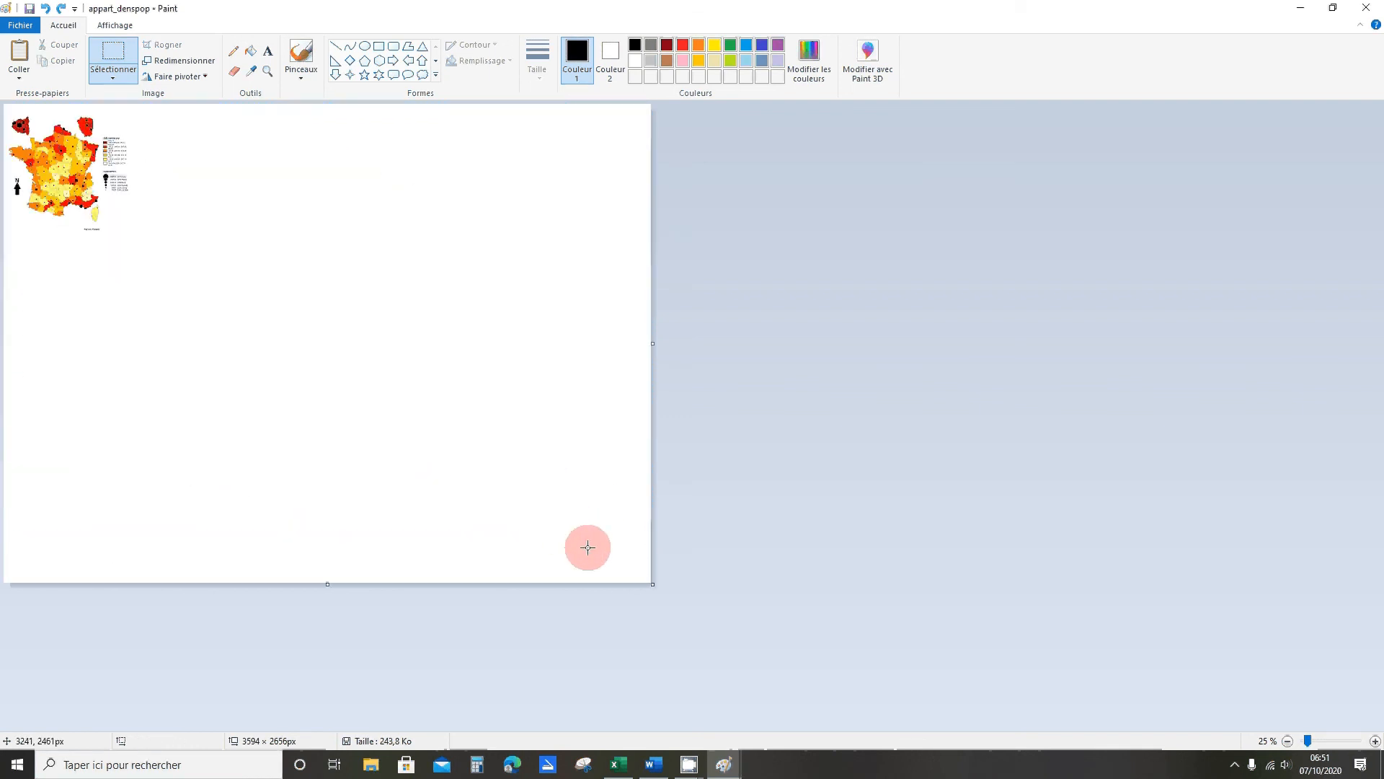
Paste the departments map again, shrink it to about 912 × 684 px and place it beside the coloured map
key("ctrl+v")
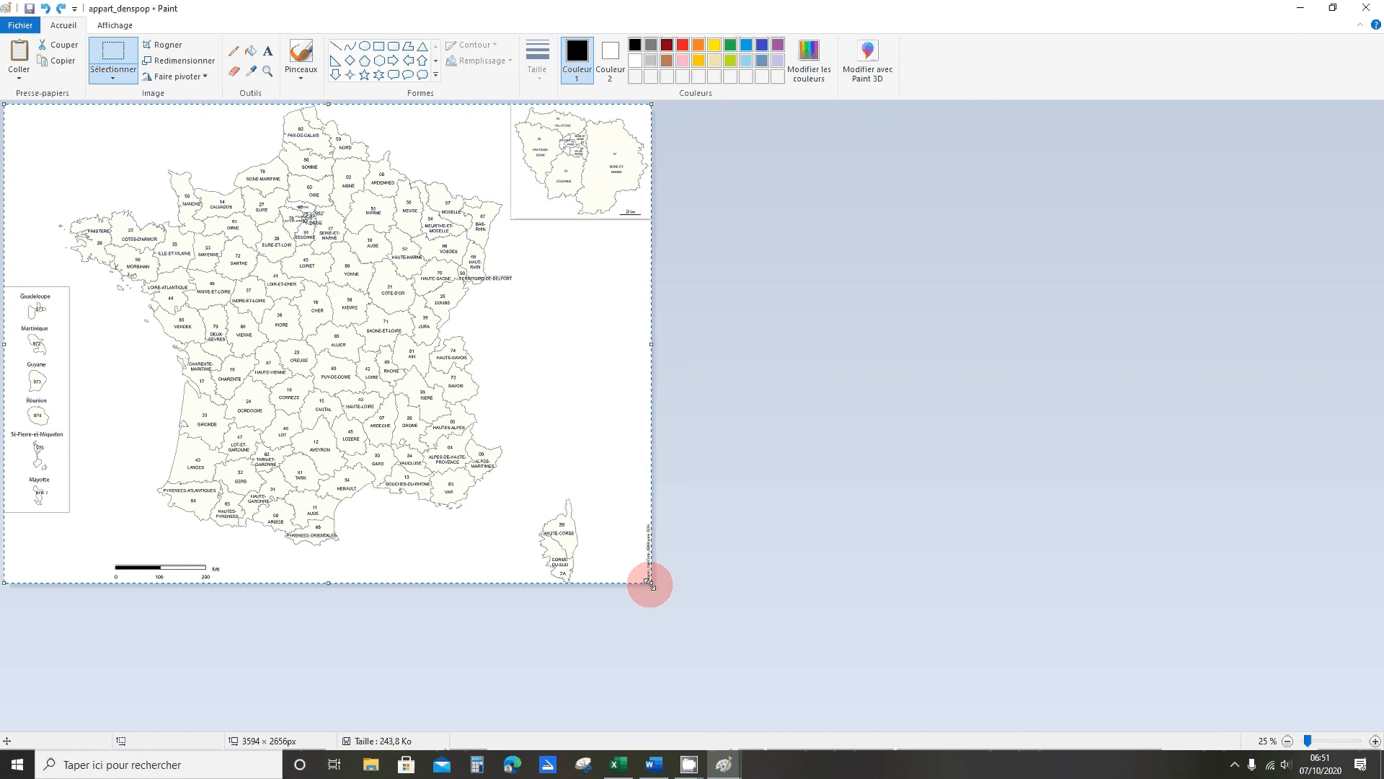
left_click_drag(649, 583, 329, 344)
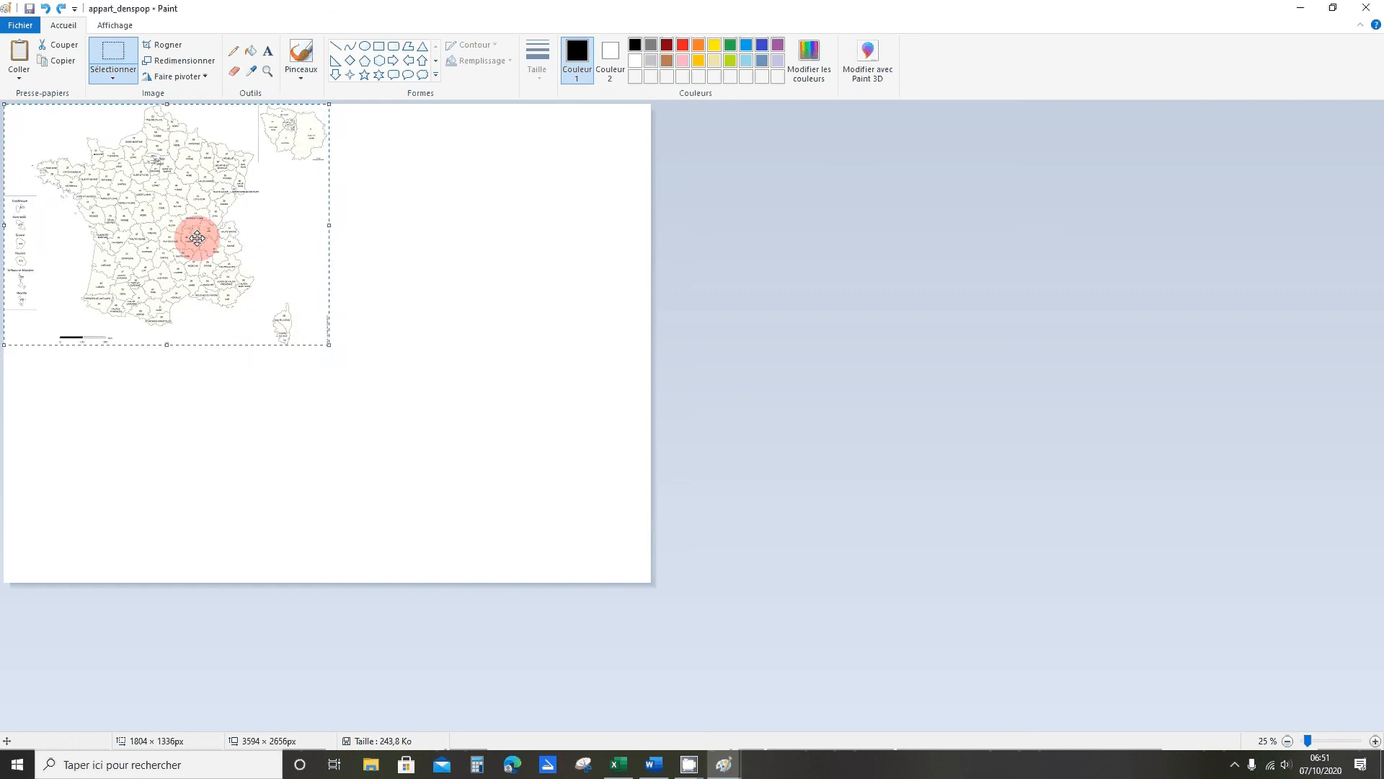
left_click_drag(198, 235, 363, 274)
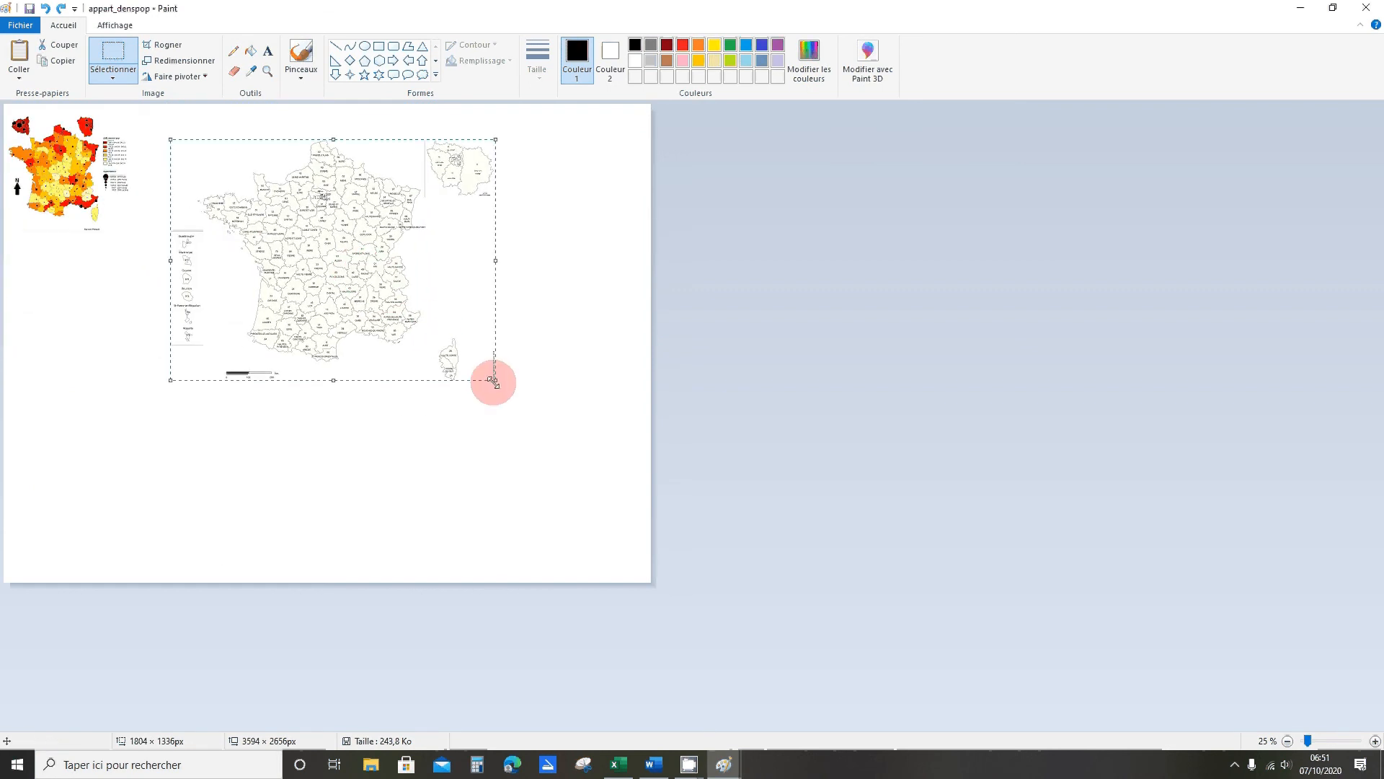
left_click_drag(496, 380, 335, 263)
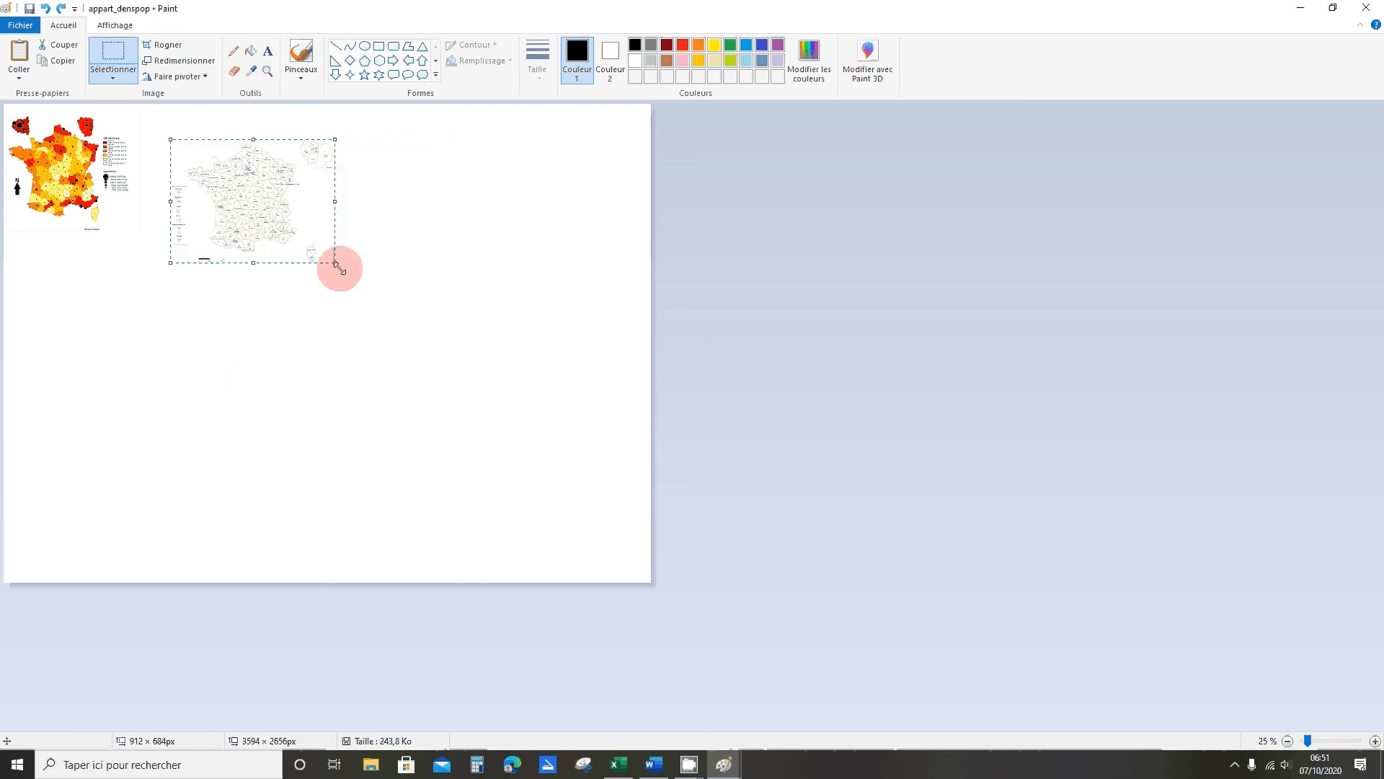
Select the whole reduced departments map and move it slightly up and farther from the coloured map
scroll(372, 381, "up", 2)
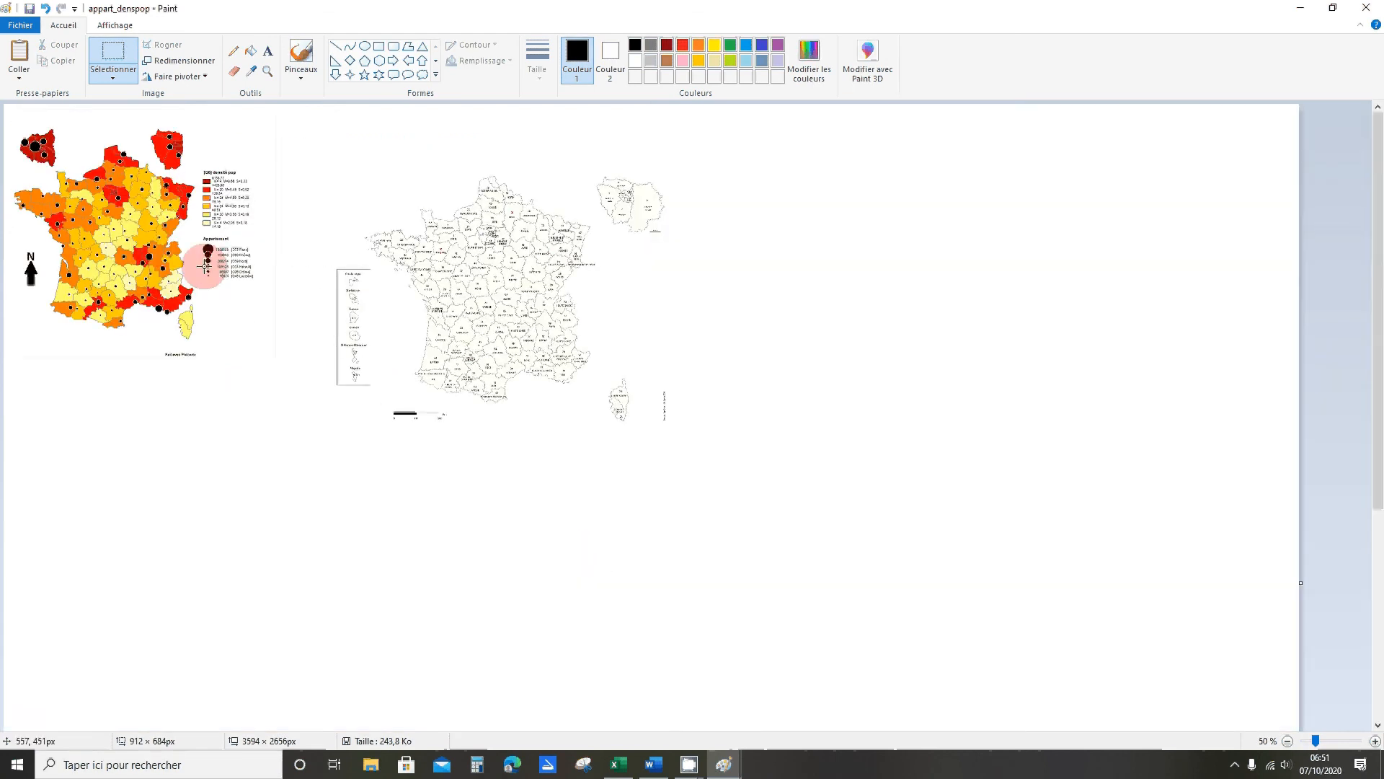
scroll(649, 287, "down", 1)
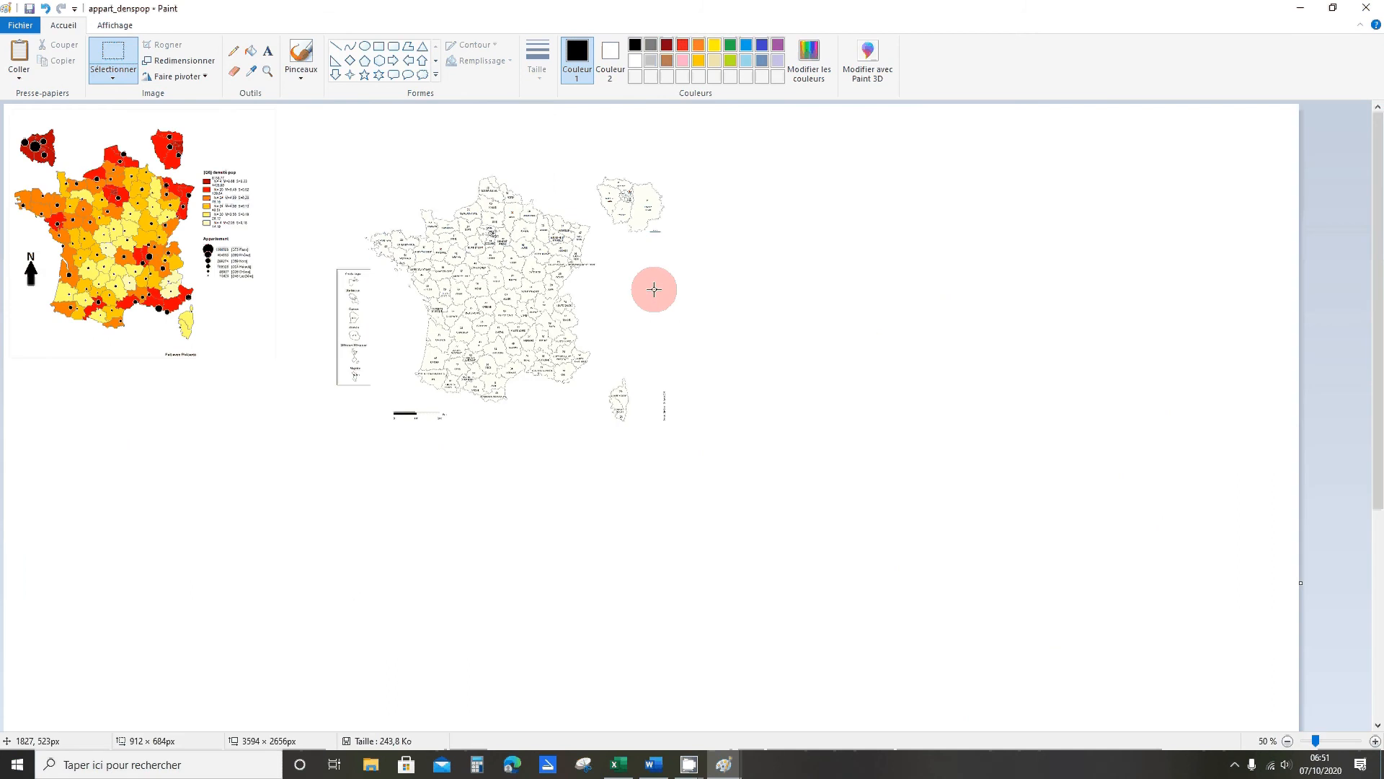
scroll(339, 216, "up", 1)
scroll(662, 238, "down", 1)
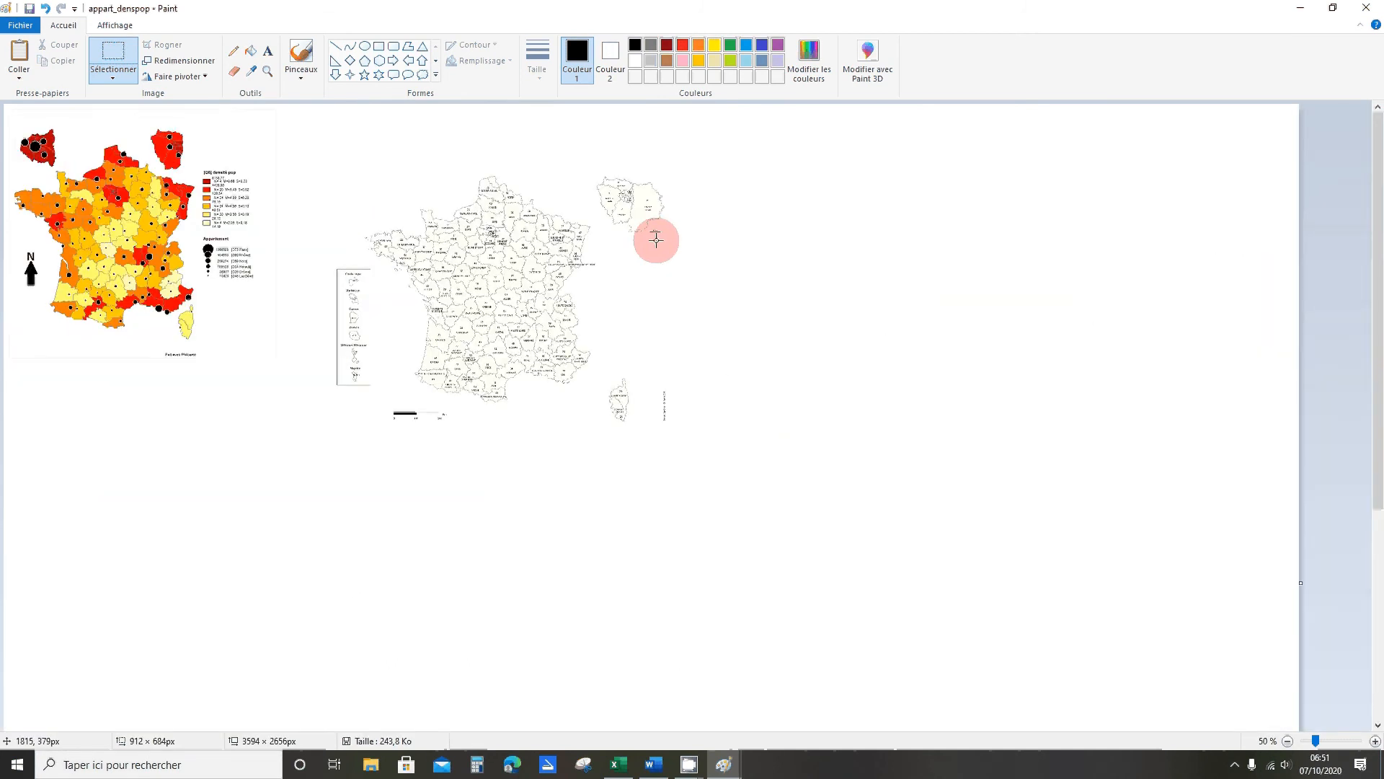
left_click_drag(333, 170, 691, 437)
left_click_drag(504, 349, 544, 311)
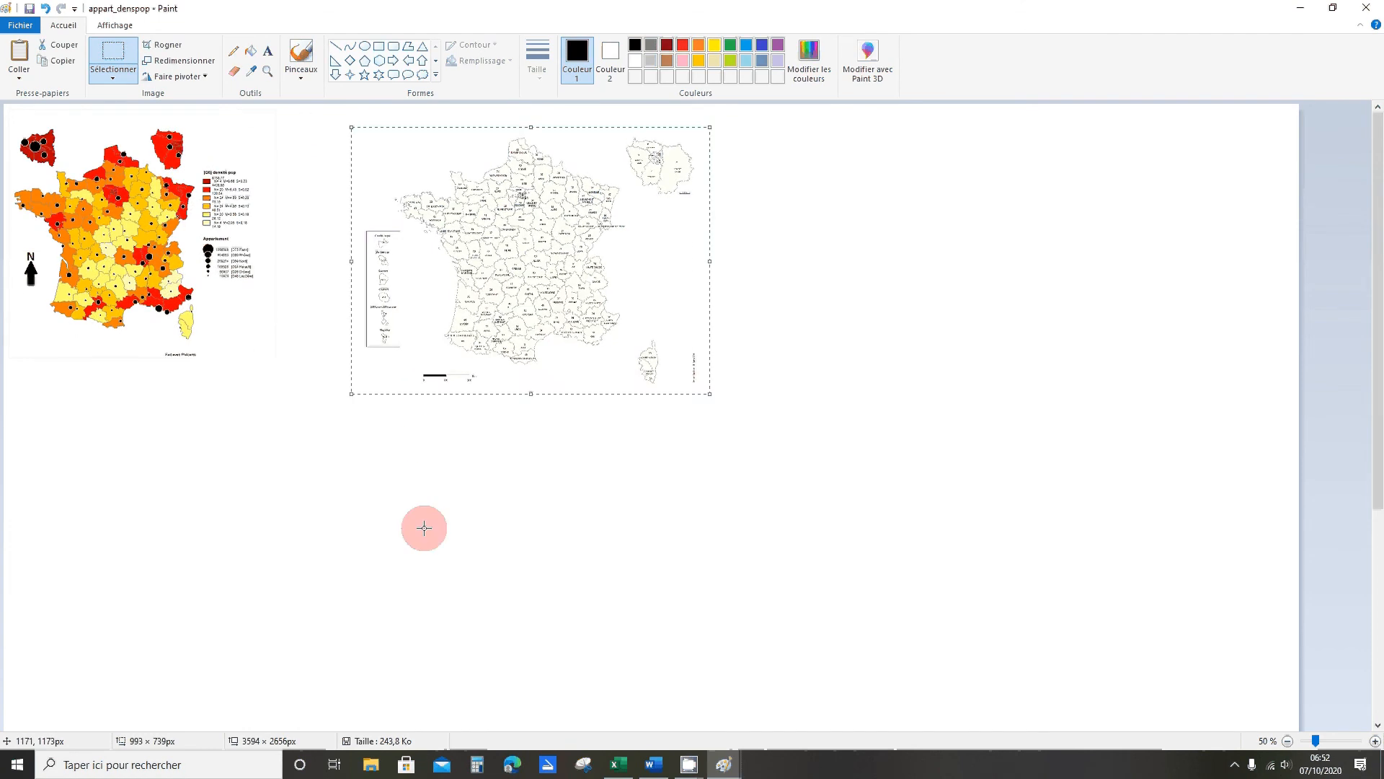
left_click(423, 439)
Copy the scale bar with its labels from the departments map and paste it below the Appartement legend
scroll(422, 439, "up", 2)
scroll(593, 436, "down", 10)
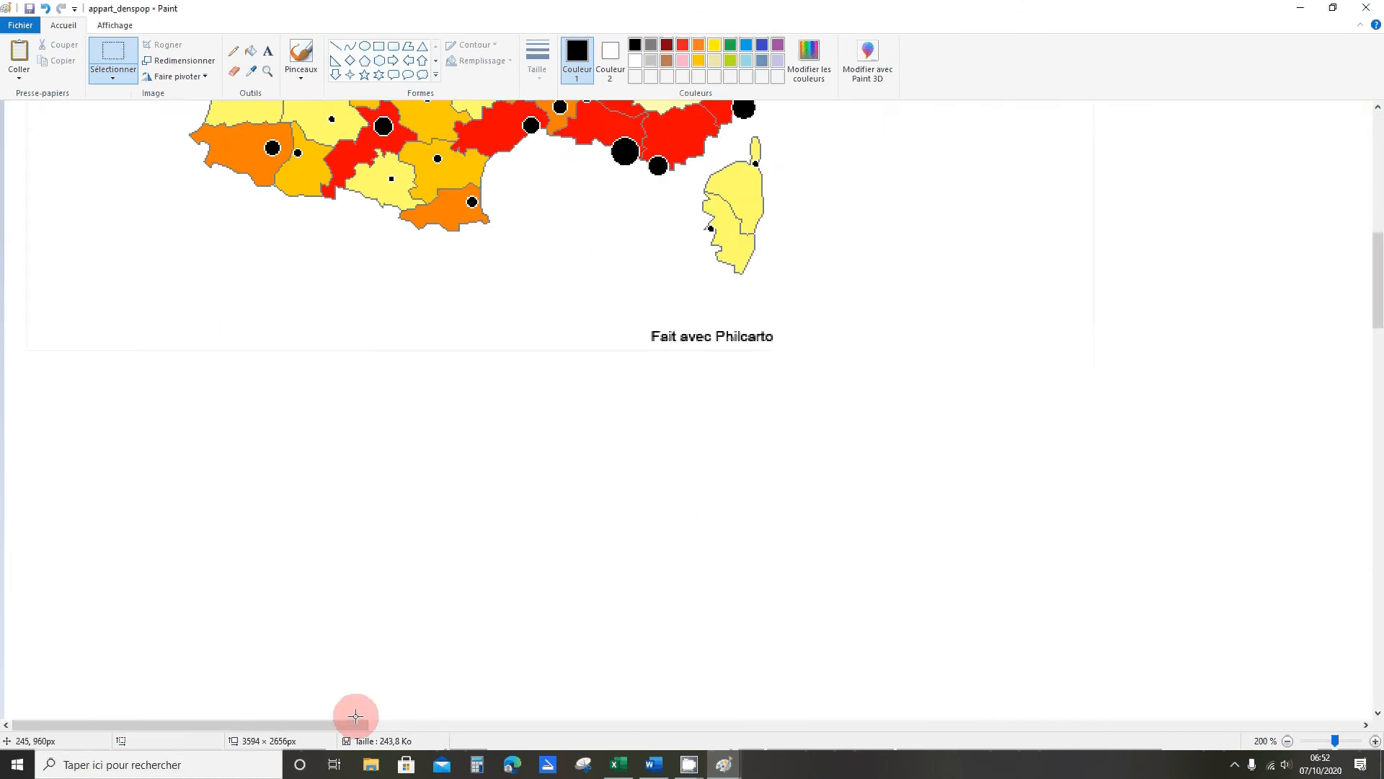
left_click_drag(339, 728, 598, 719)
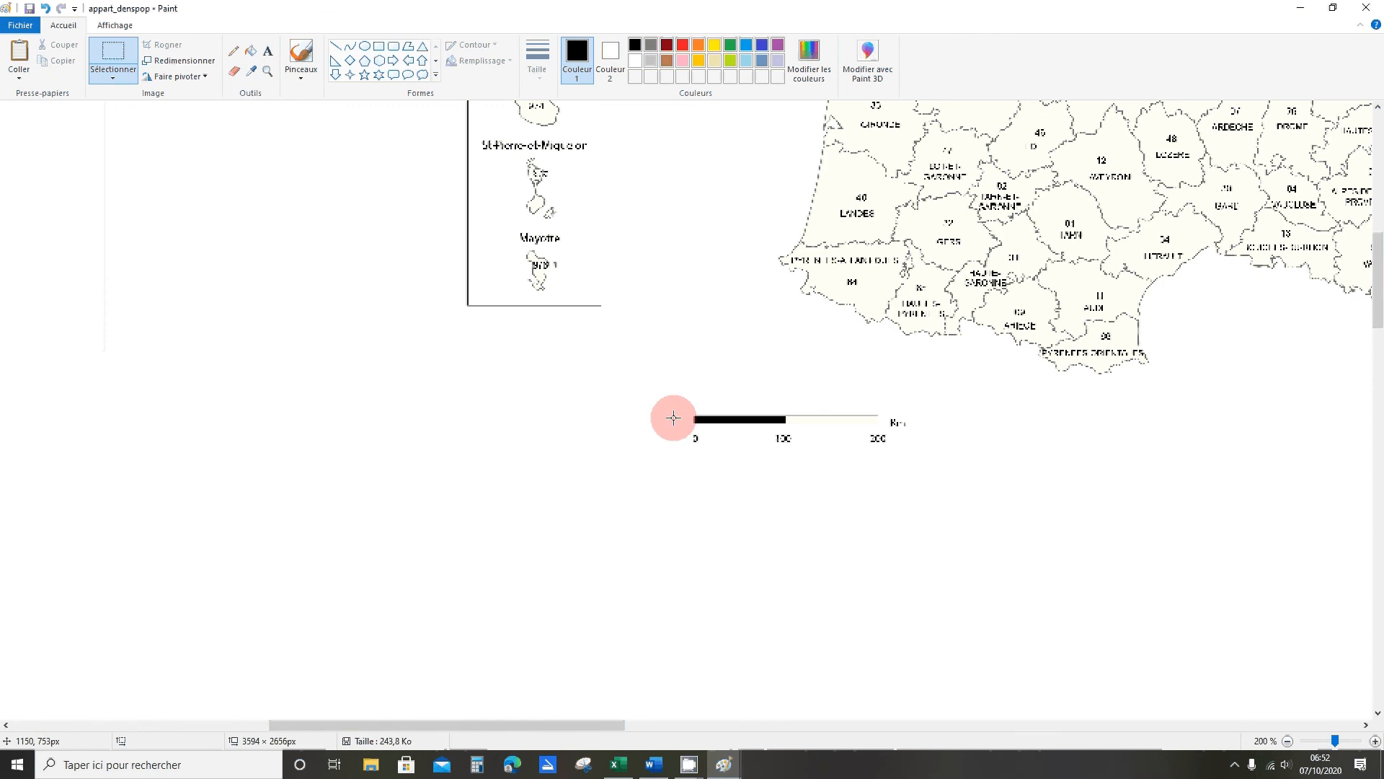
left_click_drag(682, 408, 911, 450)
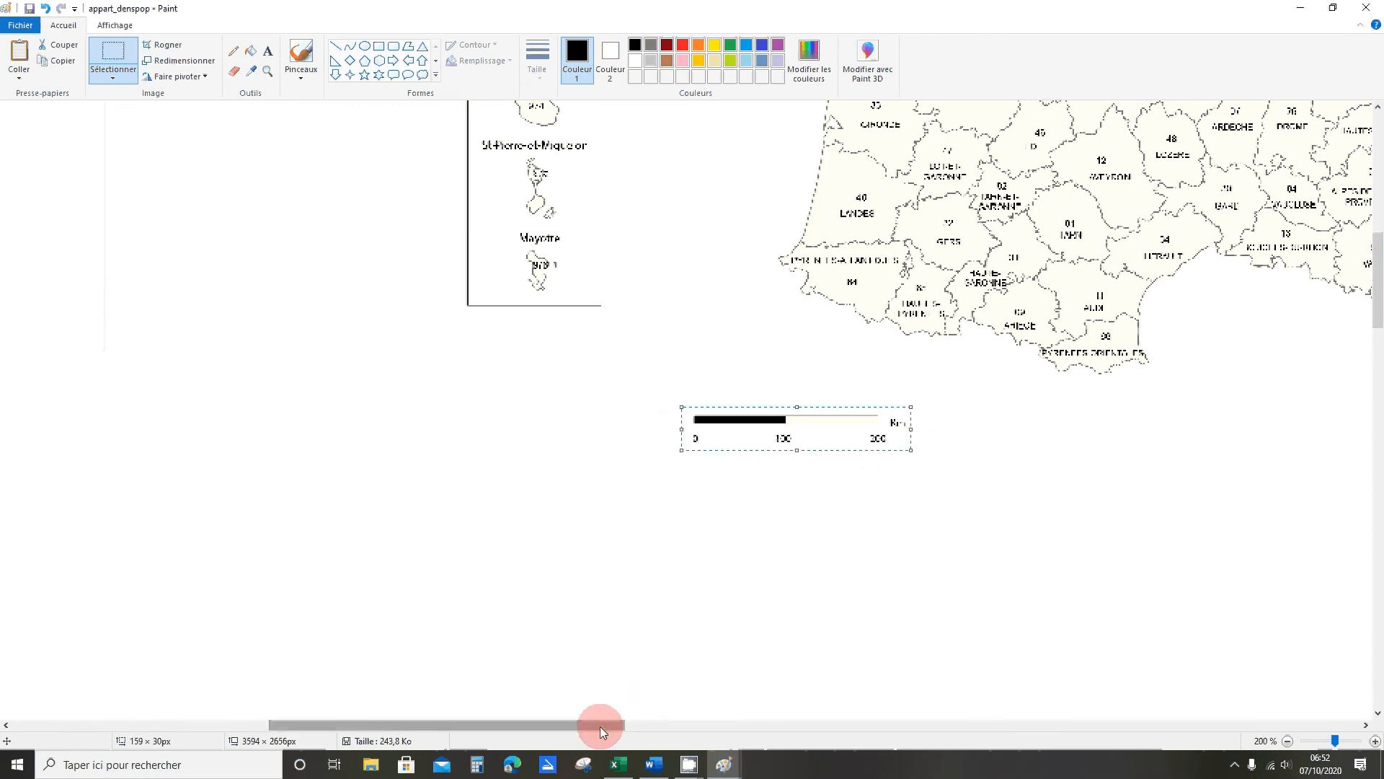
left_click_drag(596, 726, 423, 634)
scroll(602, 548, "up", 6)
scroll(602, 549, "down", 5)
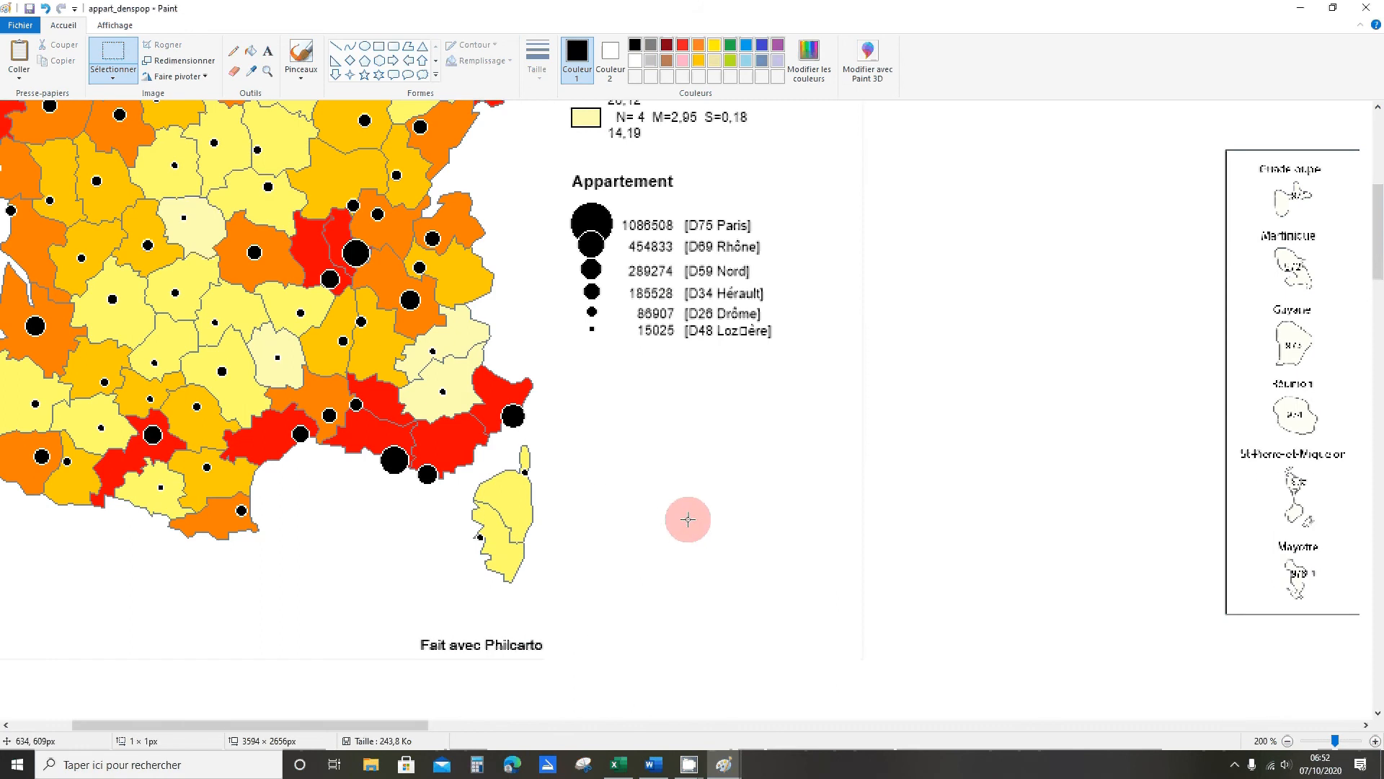
key("ctrl+v")
left_click_drag(157, 131, 732, 476)
left_click(651, 463)
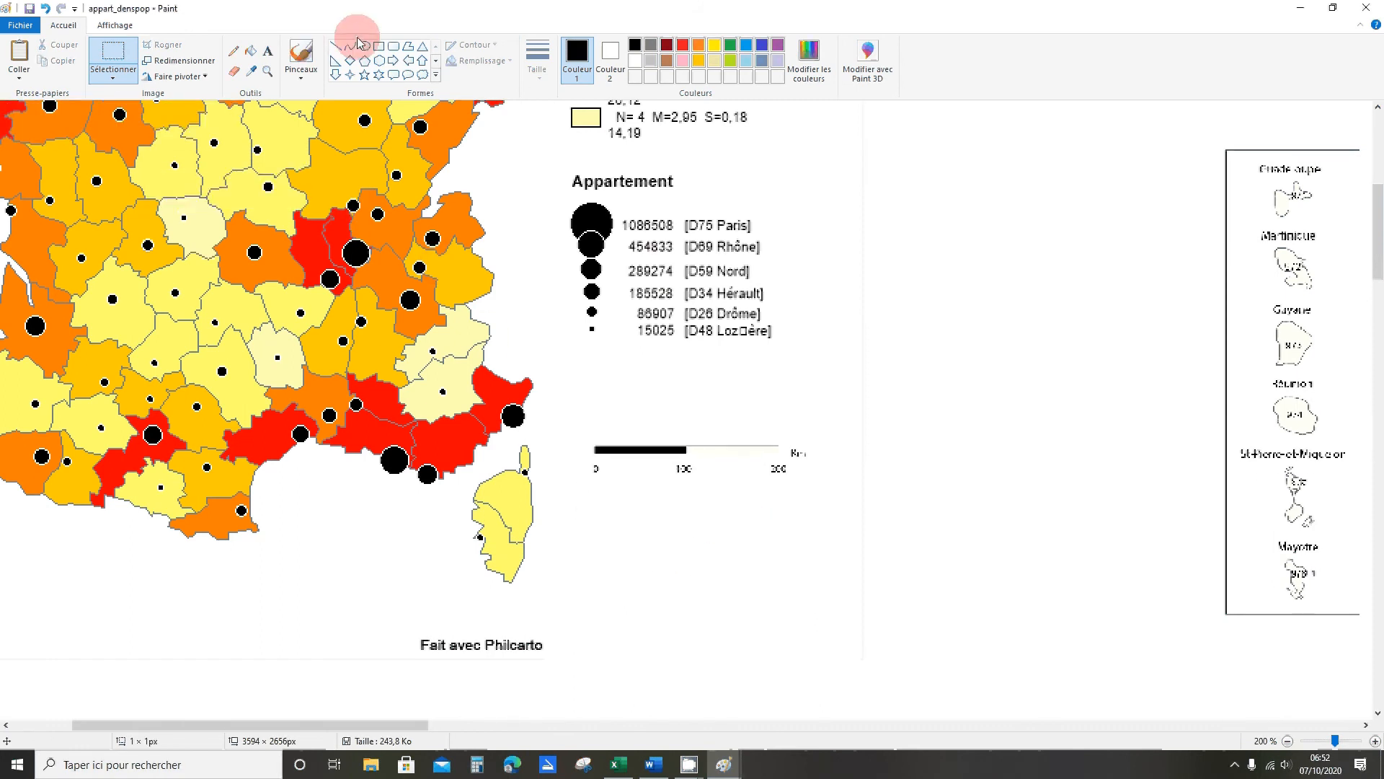
Draw a black rectangle about 62 × 6 px over the filled 0–100 half of the scale bar
left_click(379, 47)
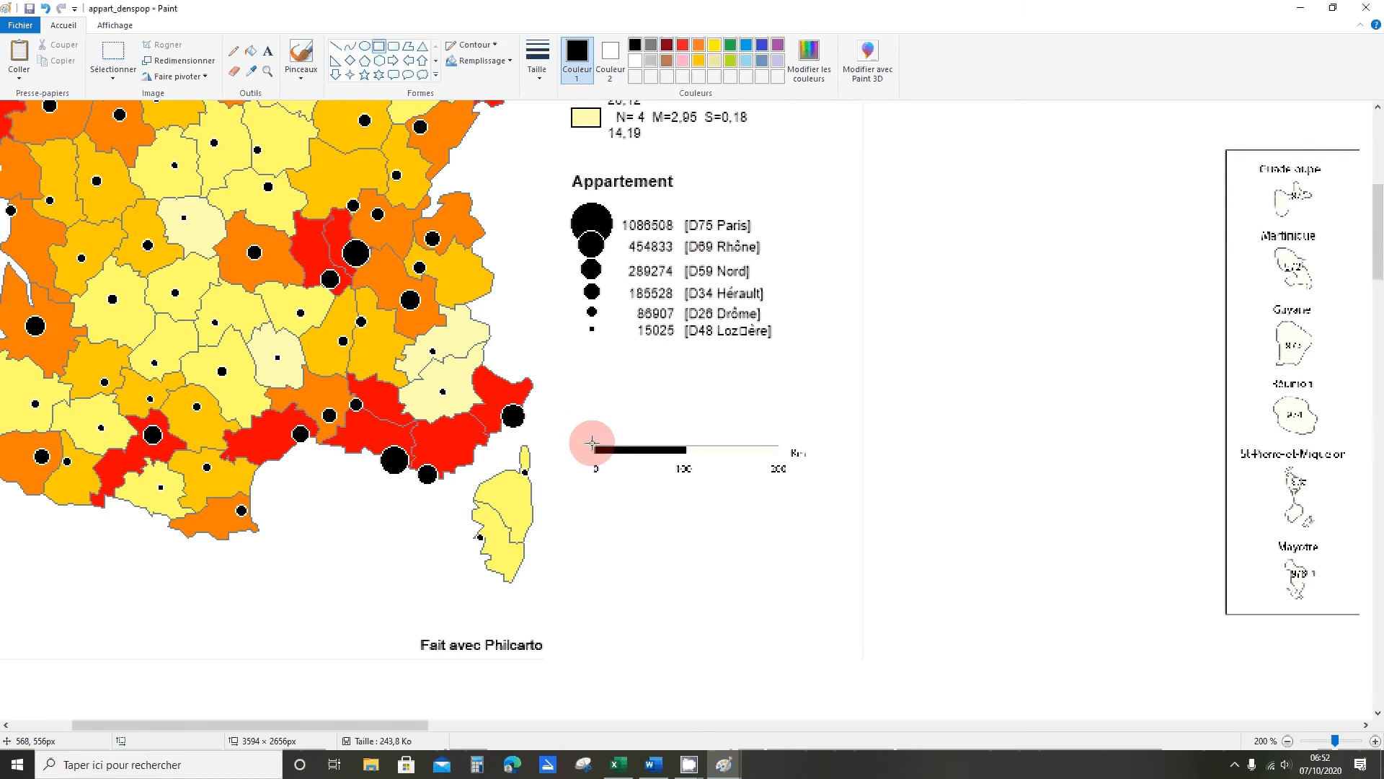
left_click_drag(591, 441, 683, 450)
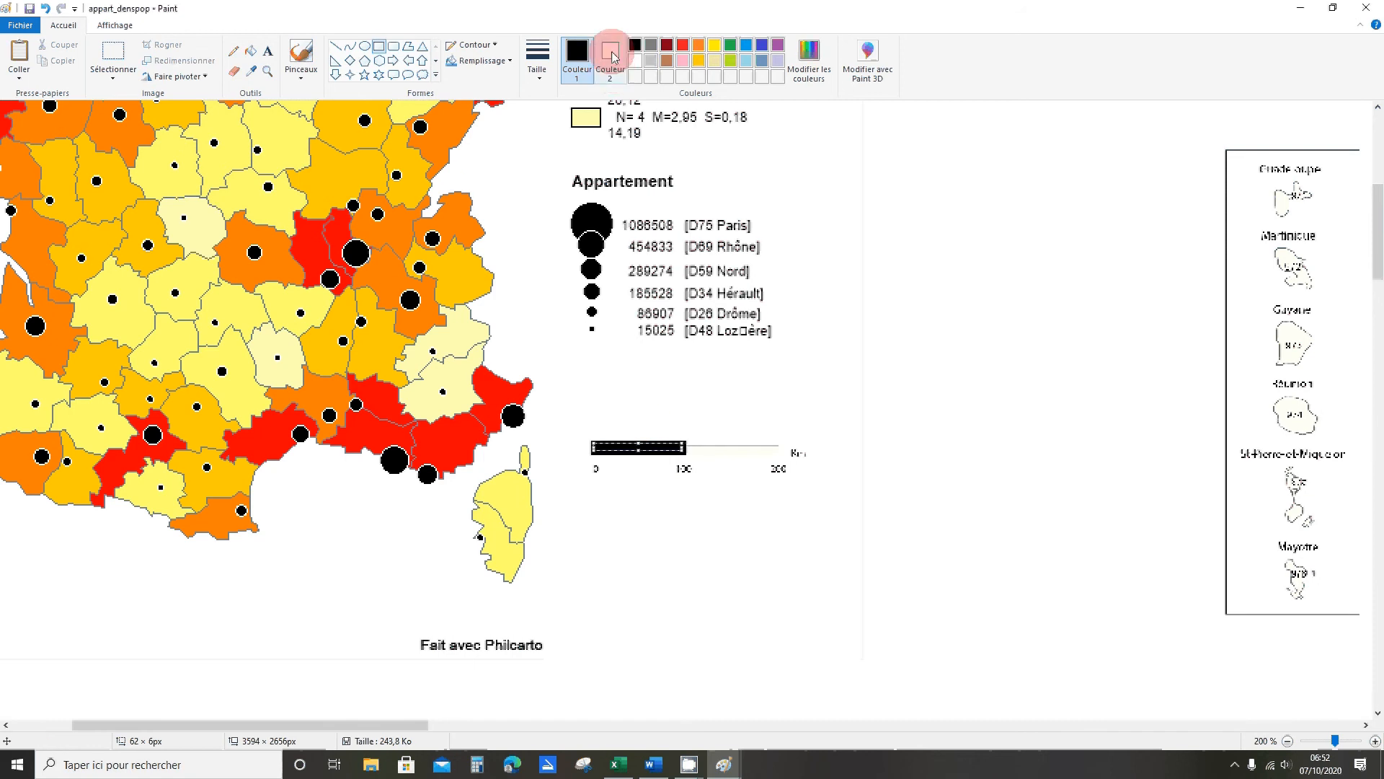
left_click(610, 387)
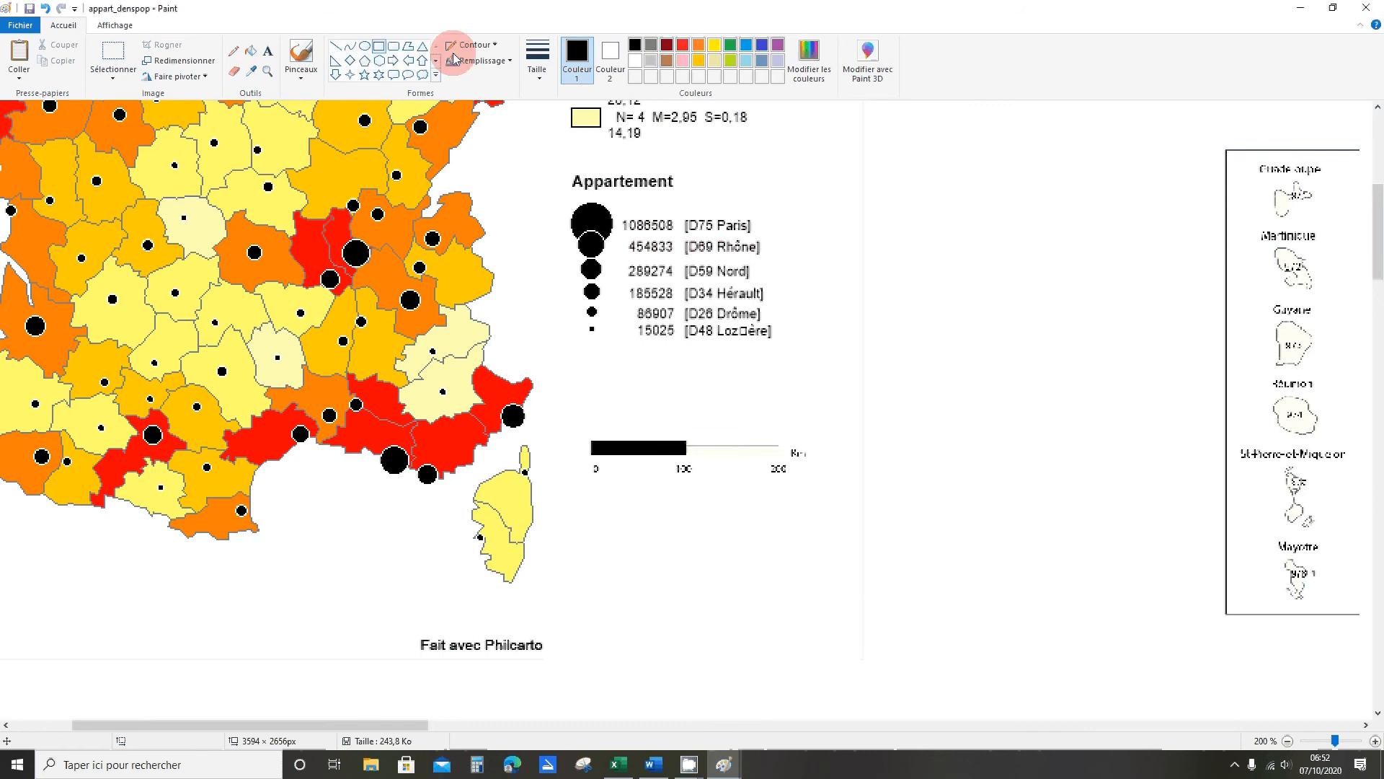
Choose a thinner line and outline the 100–200 half of the scale bar with a black rectangle about 63 × 10 px
left_click(537, 61)
left_click(545, 100)
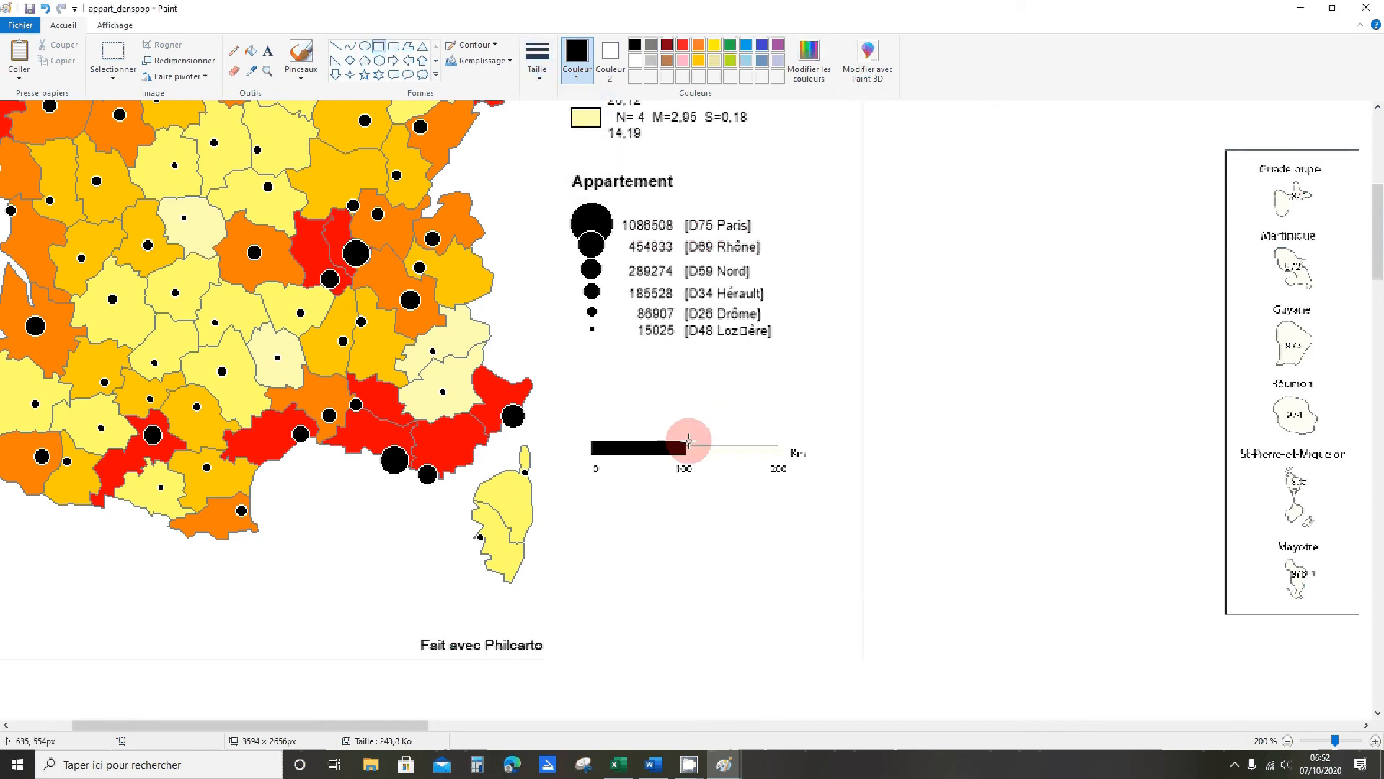
mouse_move(687, 441)
left_mouse_down()
mouse_move(789, 452)
mouse_move(715, 444)
left_mouse_up()
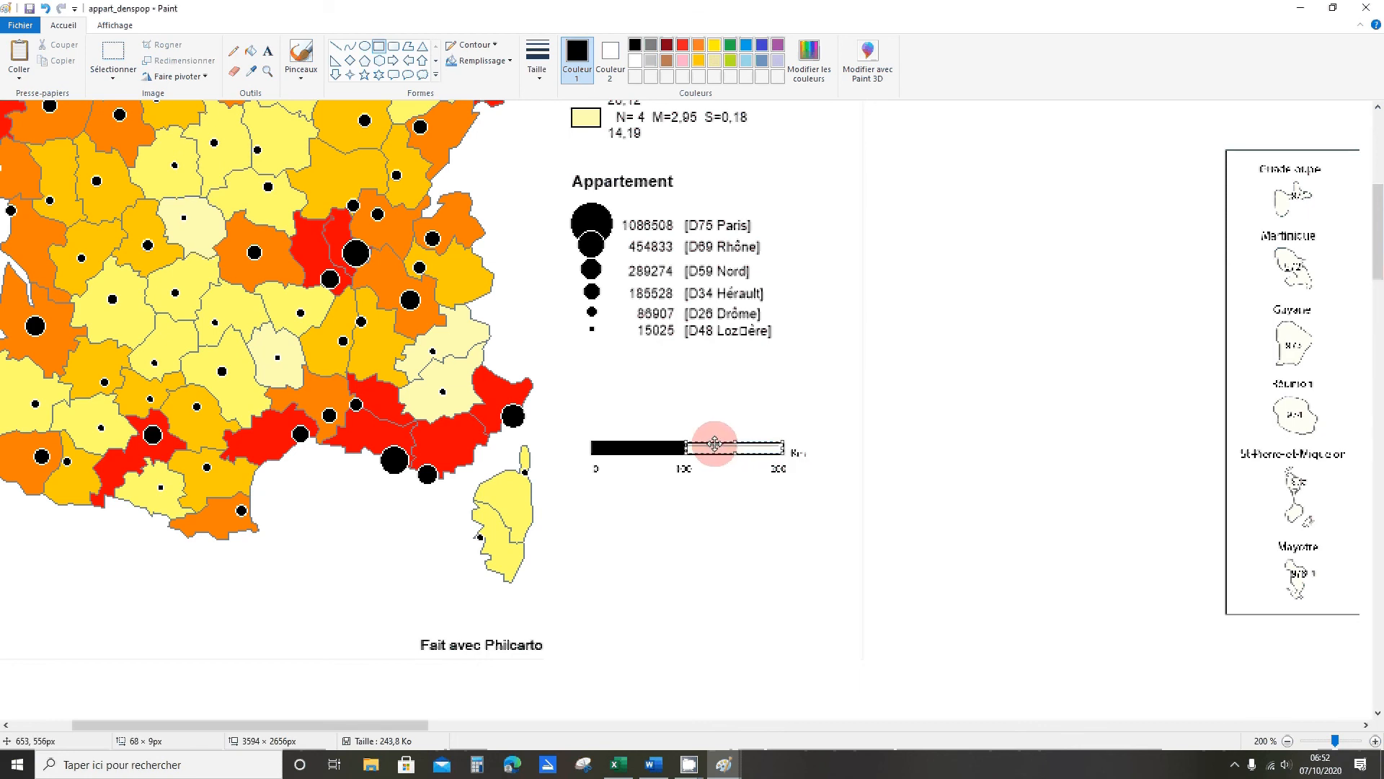
left_click(742, 501)
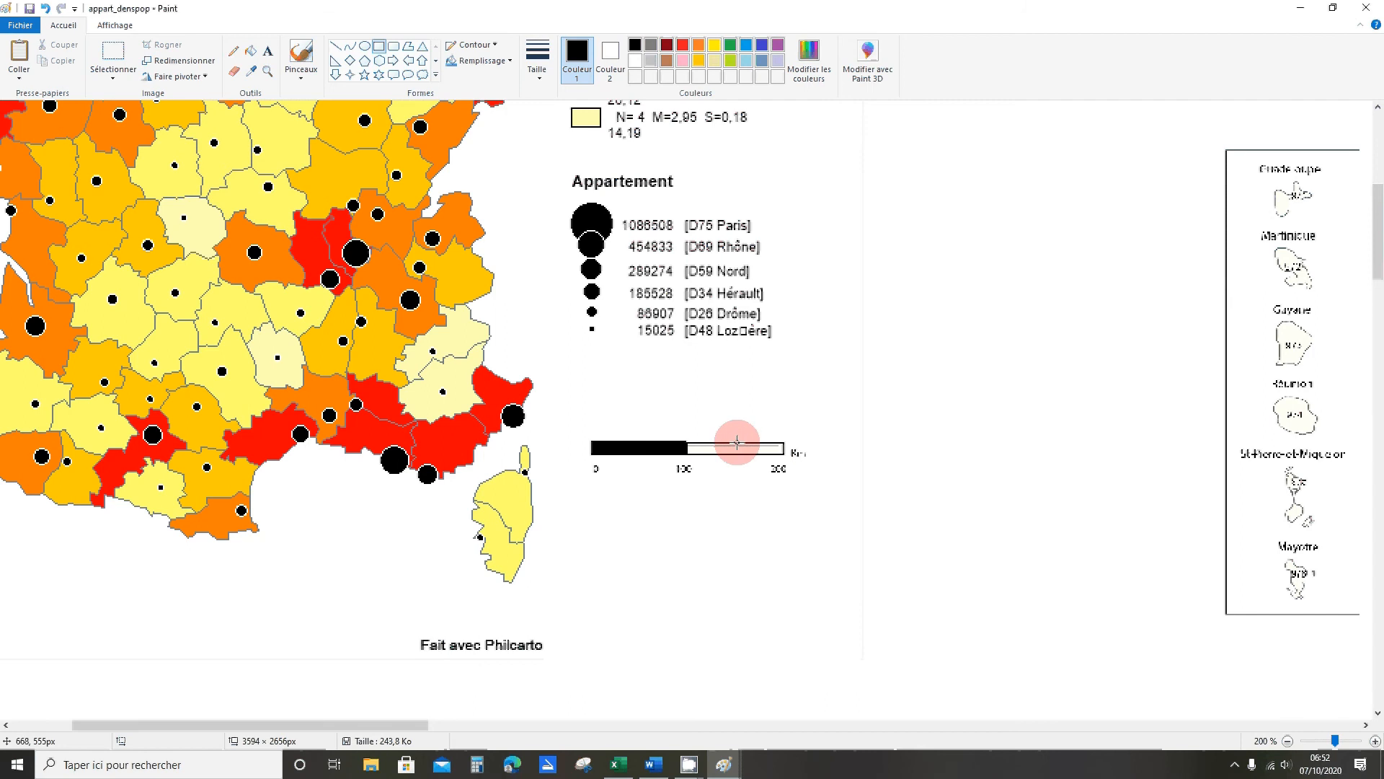
scroll(741, 442, "up", 2)
left_click_drag(225, 725, 356, 724)
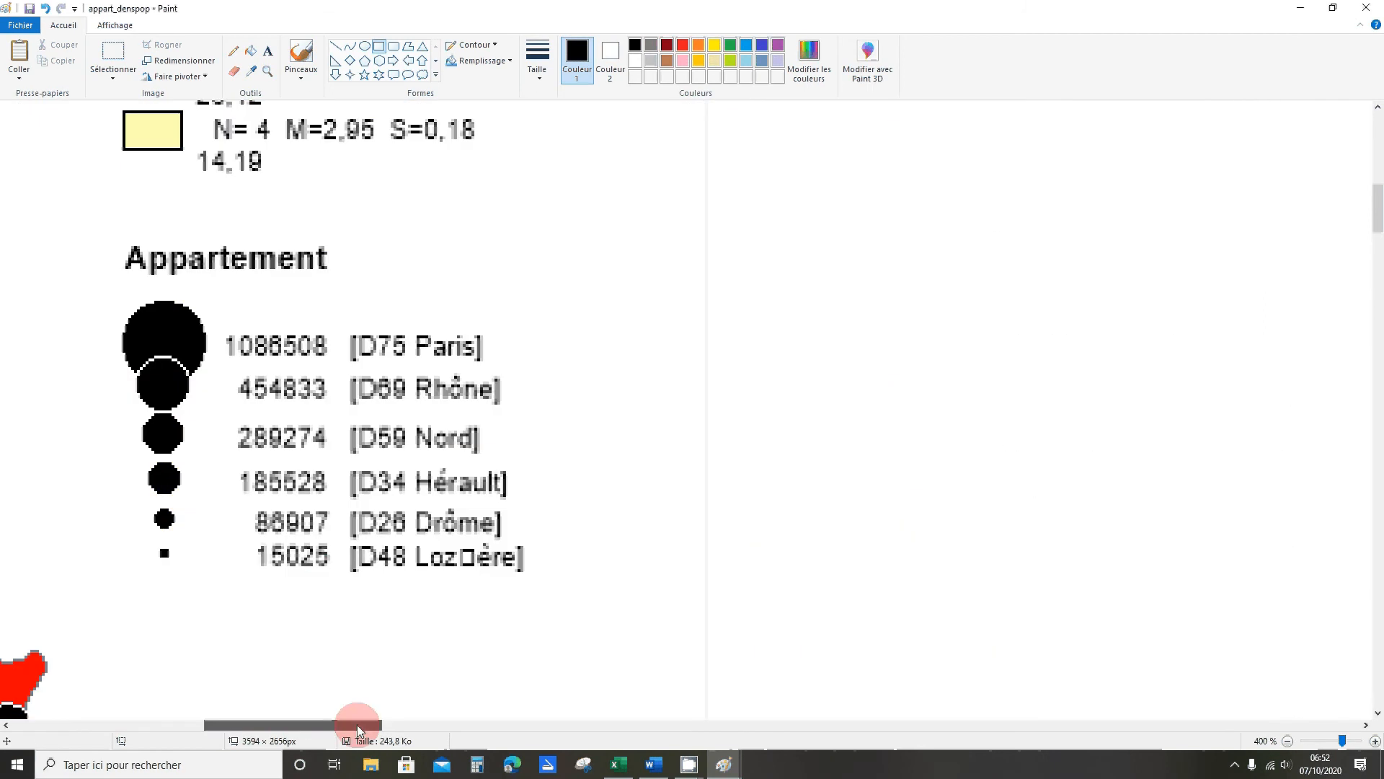
scroll(302, 547, "down", 5)
scroll(279, 414, "up", 2)
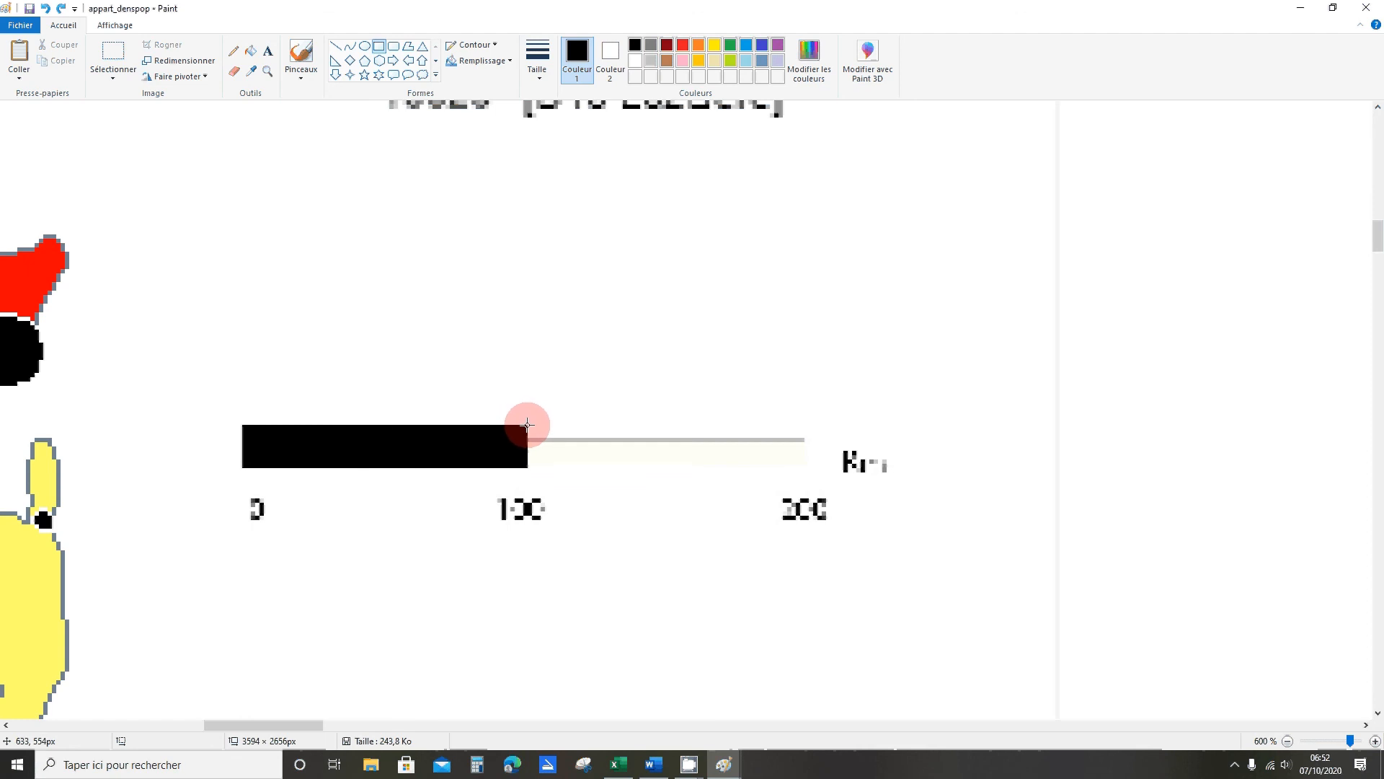
left_click_drag(528, 424, 800, 465)
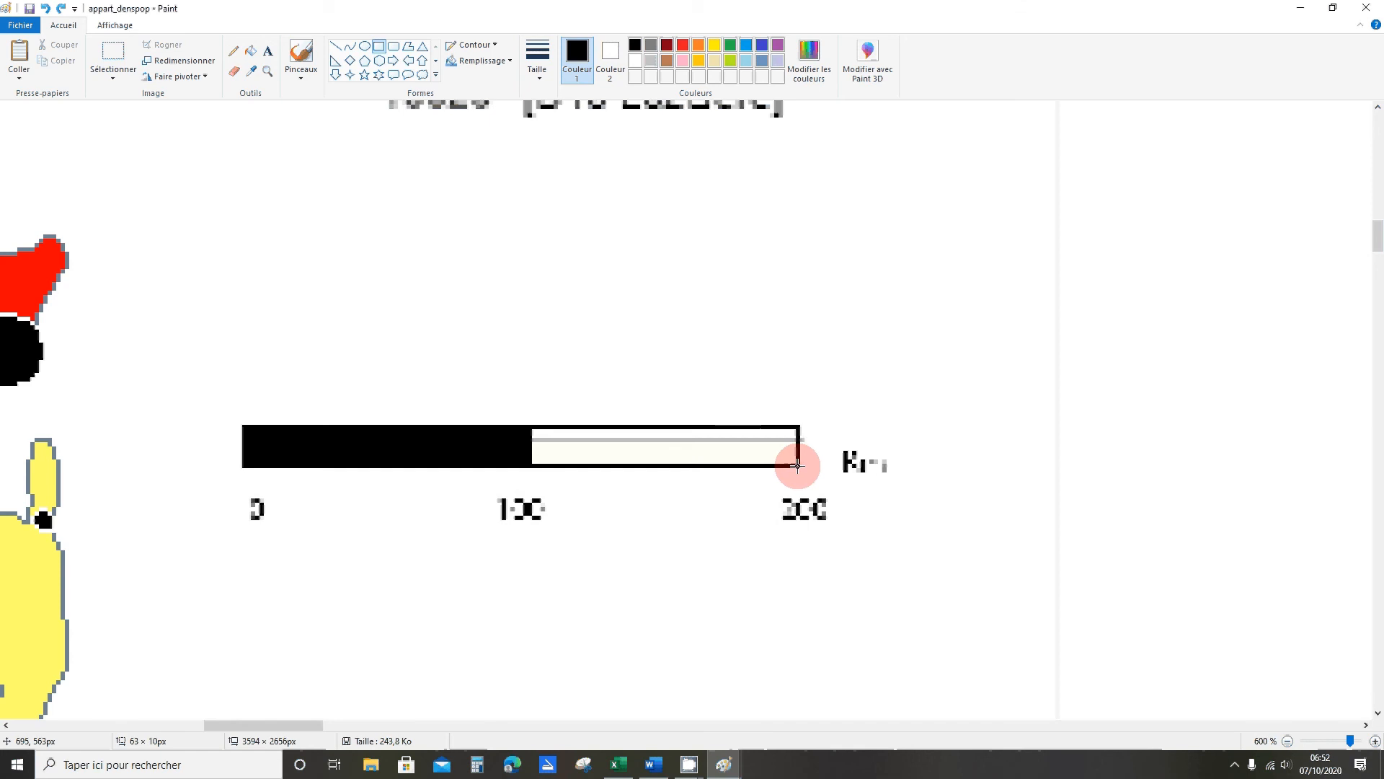
left_click(423, 303)
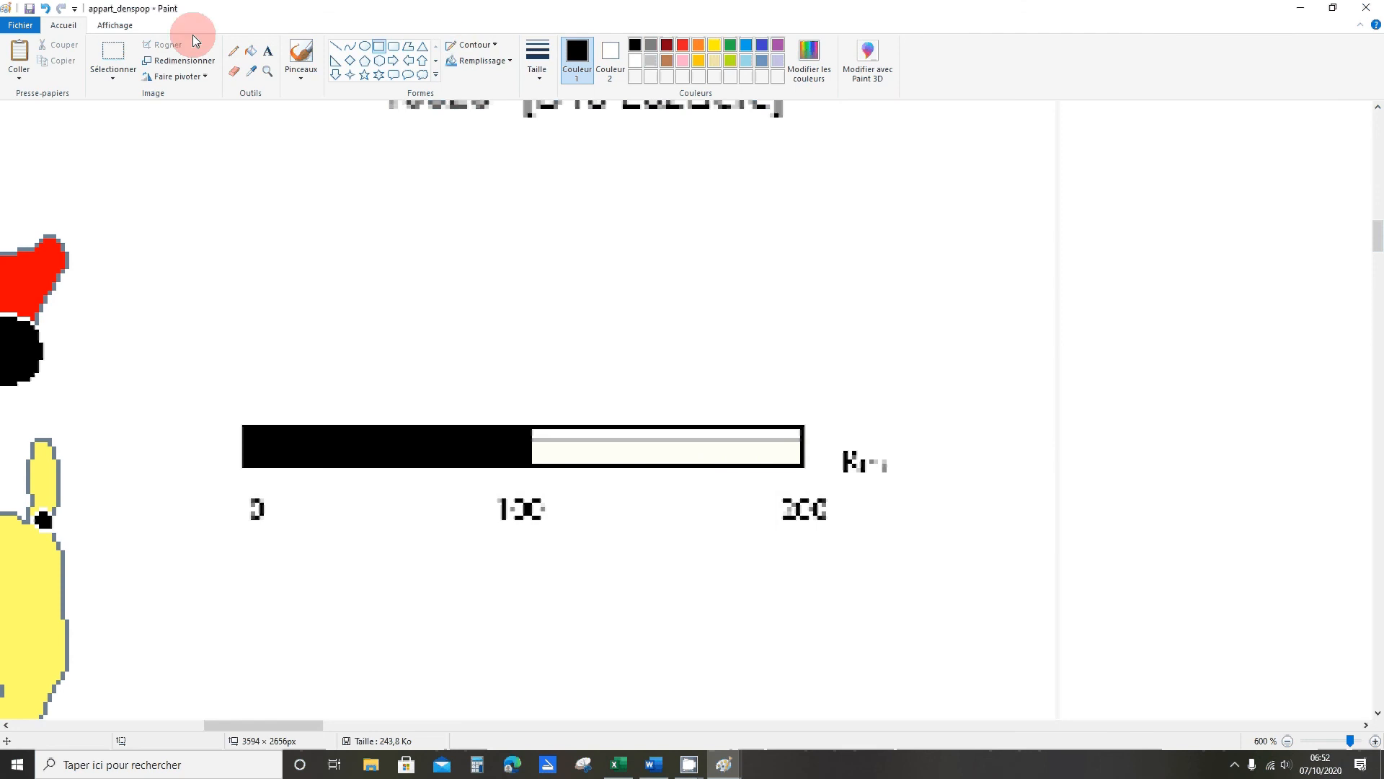
Erase the grey line inside the scale bar's unfilled half and the old blurred 0, 100, 200 and Km labels
left_click(233, 71)
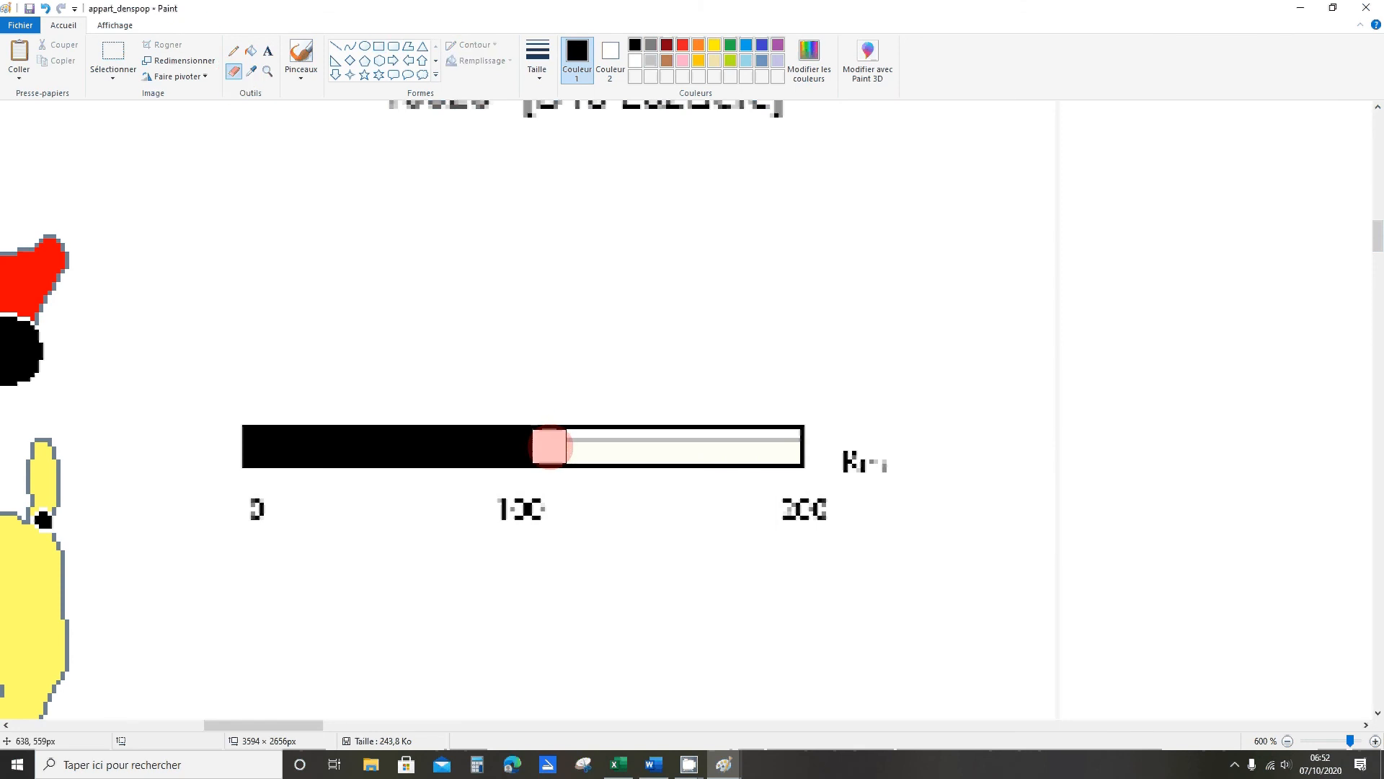
mouse_move(553, 447)
left_mouse_down()
mouse_move(903, 455)
mouse_move(859, 501)
mouse_move(250, 504)
left_mouse_up()
key("ctrl+z")
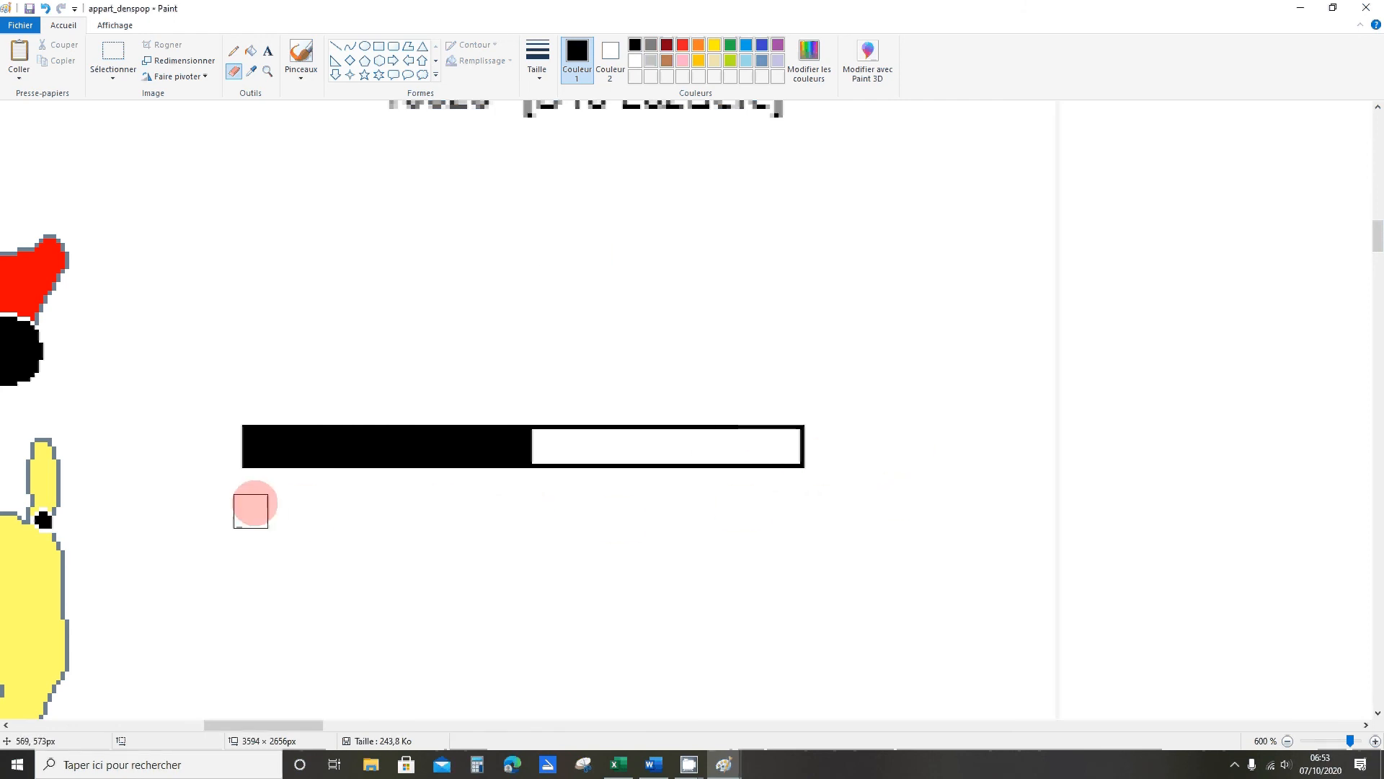
Add the labels 0, 100 and 200 beneath the scale bar in bold Calibri, size 26
left_click(268, 50)
left_click(233, 498)
type("0")
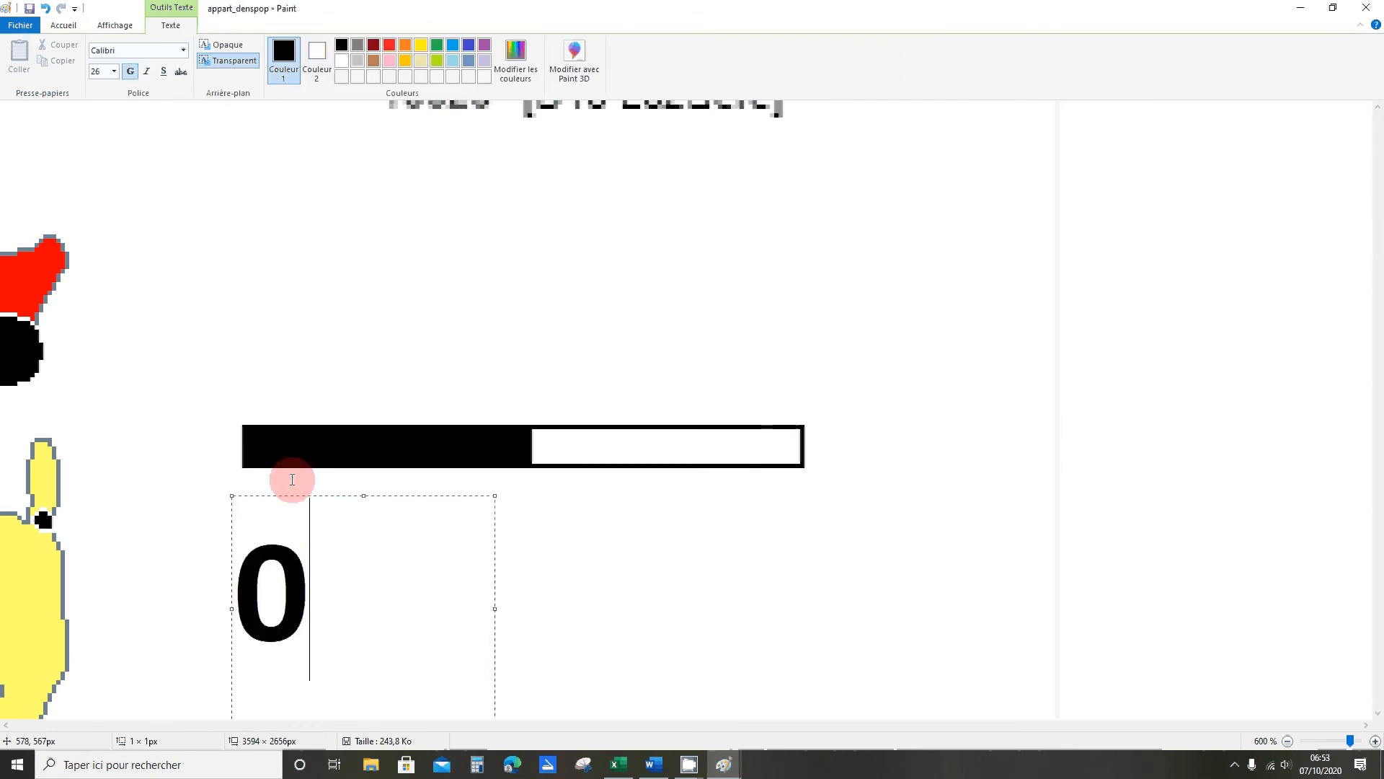
left_click(523, 499)
left_click(522, 505)
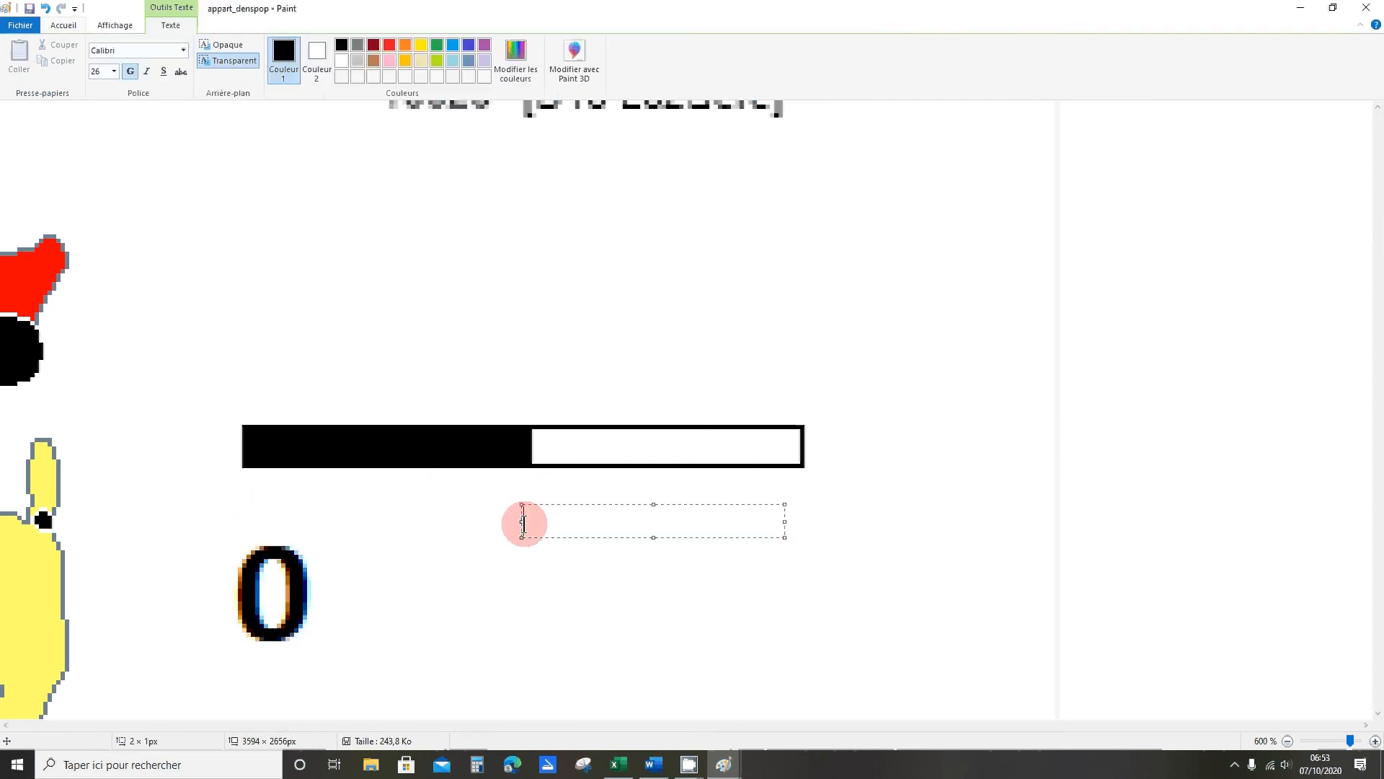
type("100")
left_click(809, 503)
left_click(845, 512)
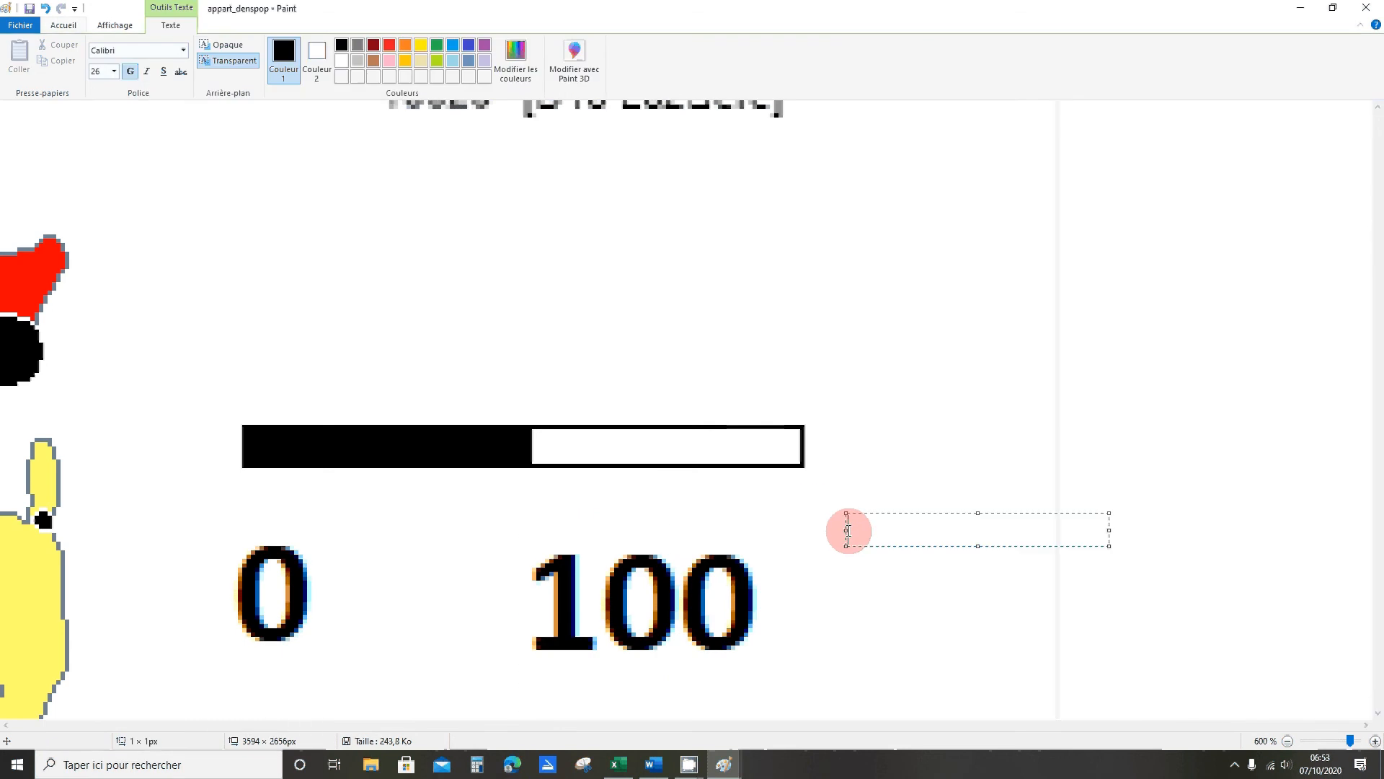
type("200")
left_click(940, 377)
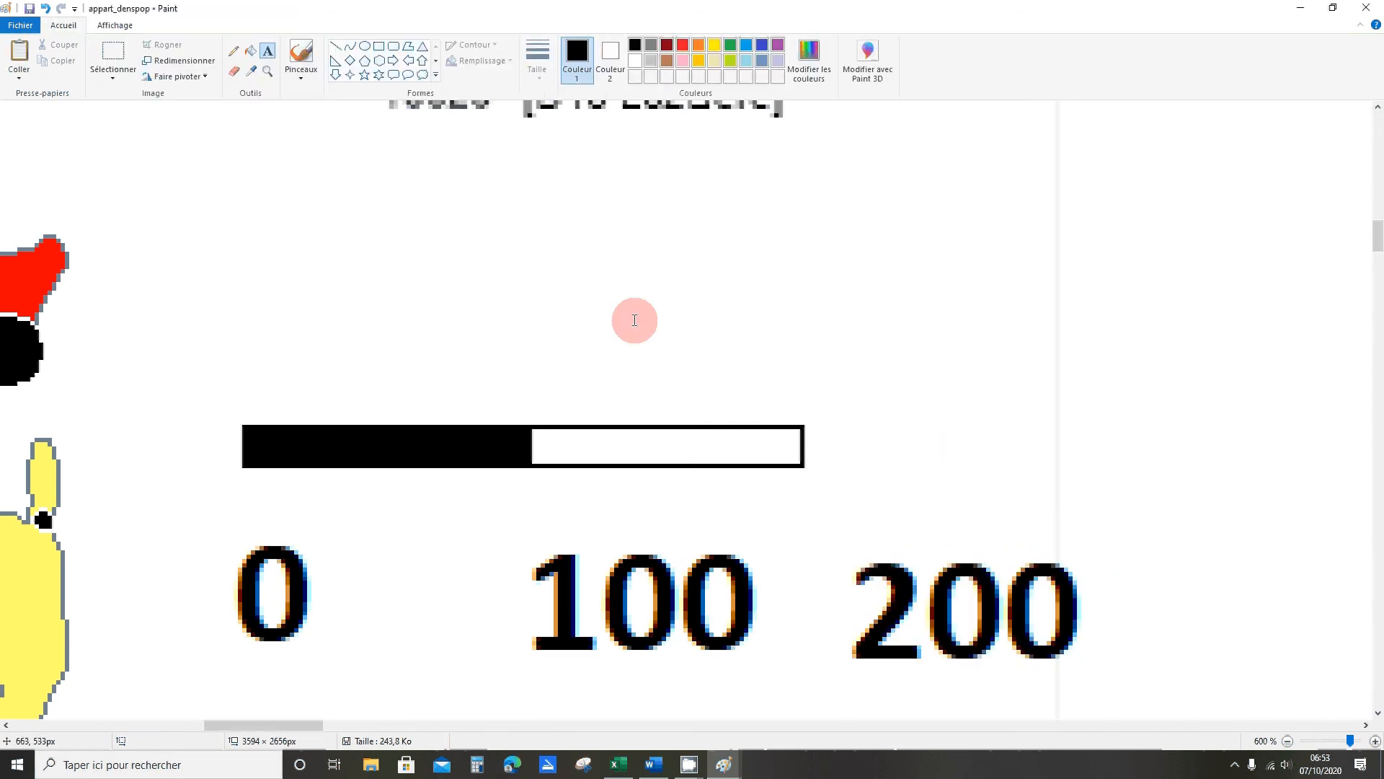
Delete the oversized 0, 100 and 200 labels beneath the scale bar with one rectangular selection of about 199 × 39 px
left_click(112, 54)
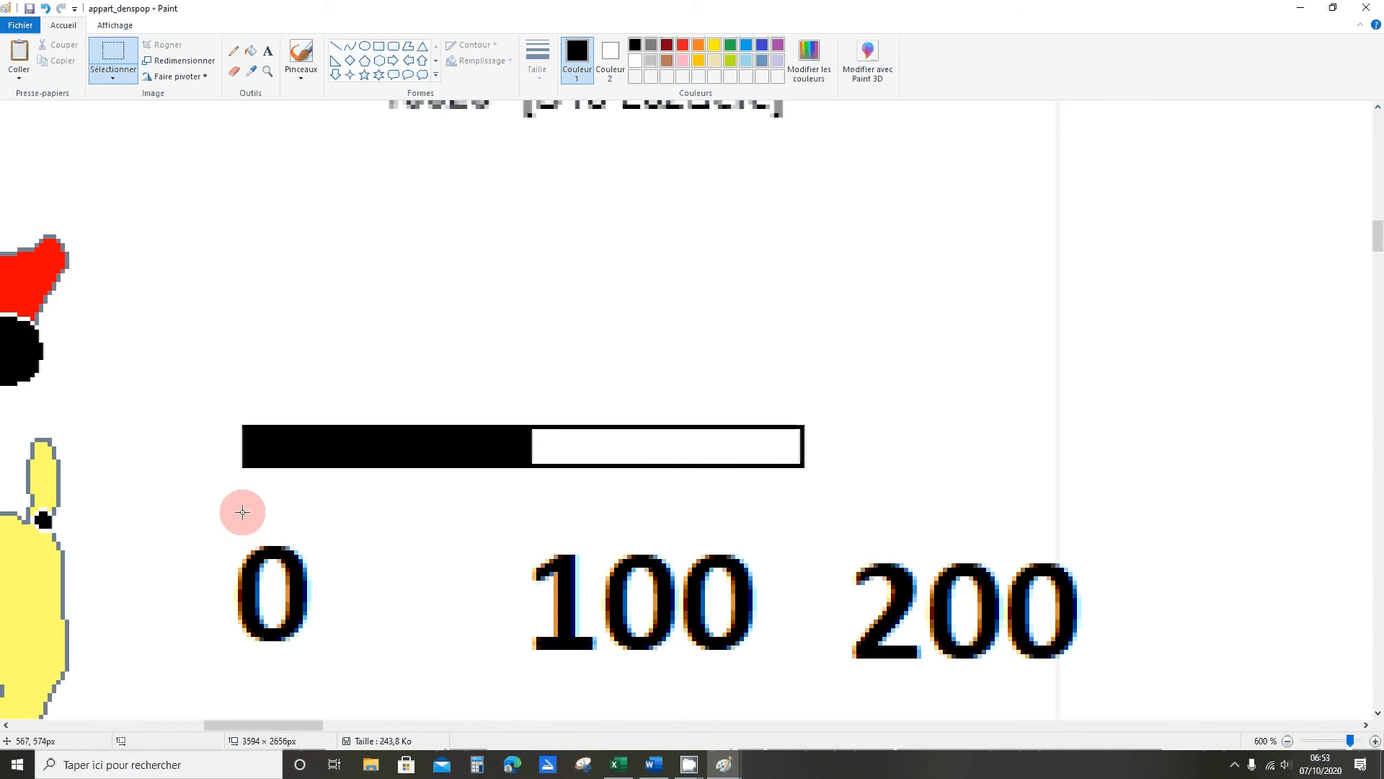
left_click_drag(222, 521, 1078, 687)
key("Delete")
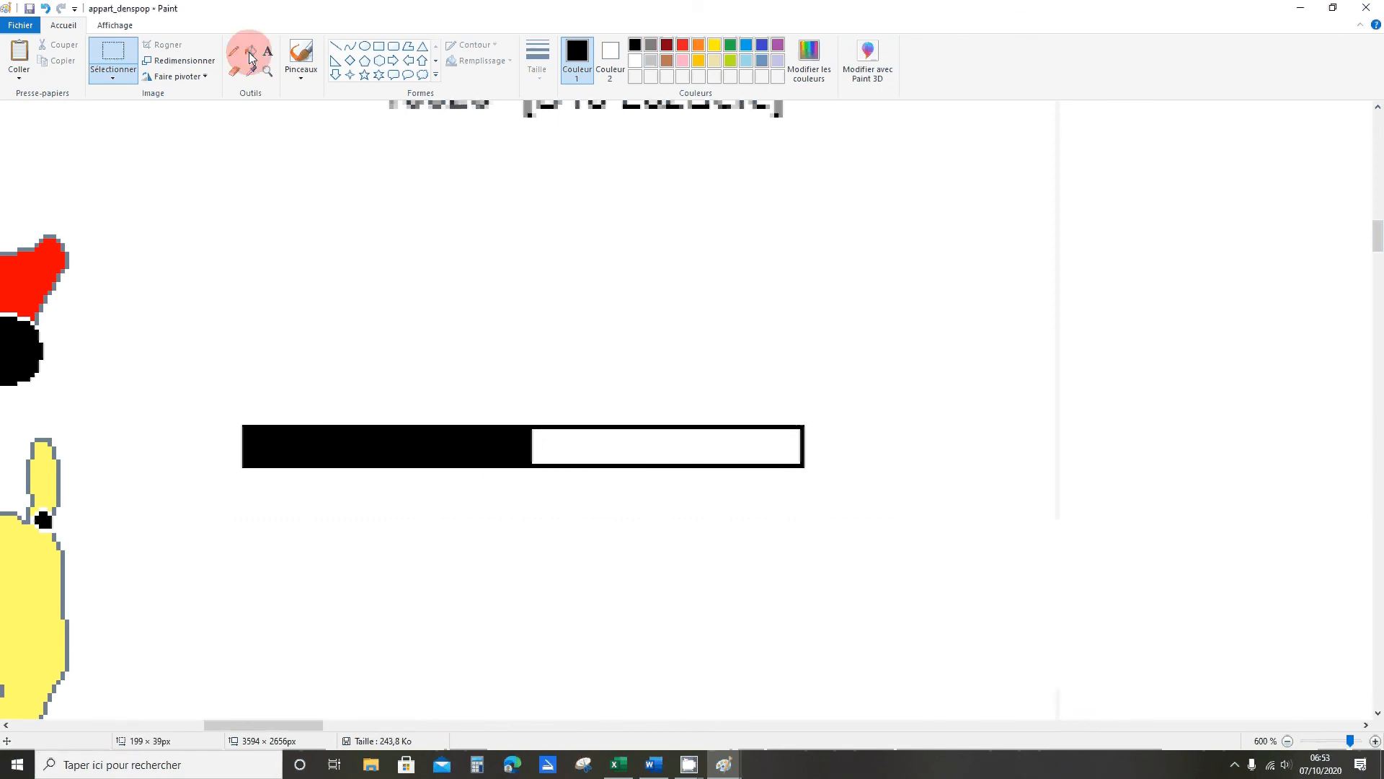
Add the label 0 in bold Calibri, size 18, and place it close beneath the left end of the scale bar
left_click(267, 50)
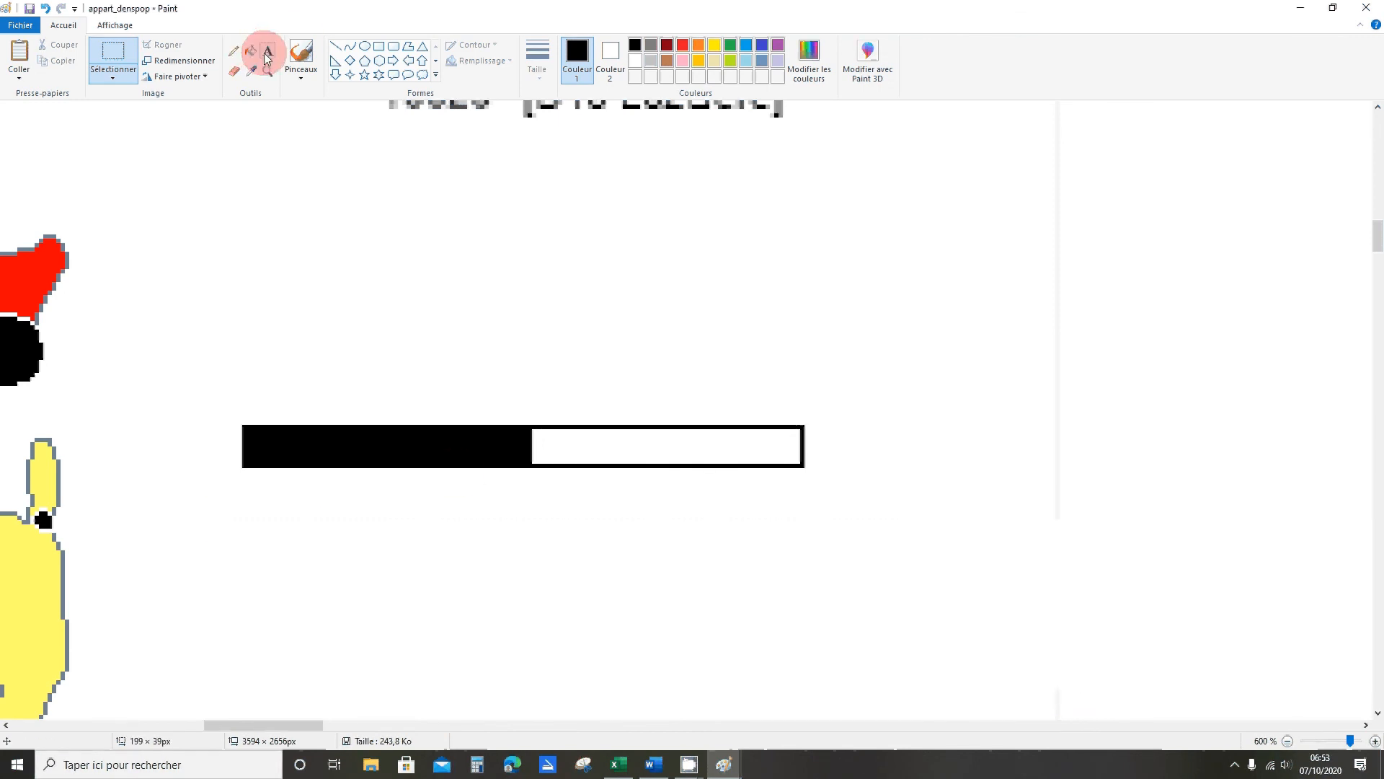
left_click(215, 495)
type("0")
left_click(114, 72)
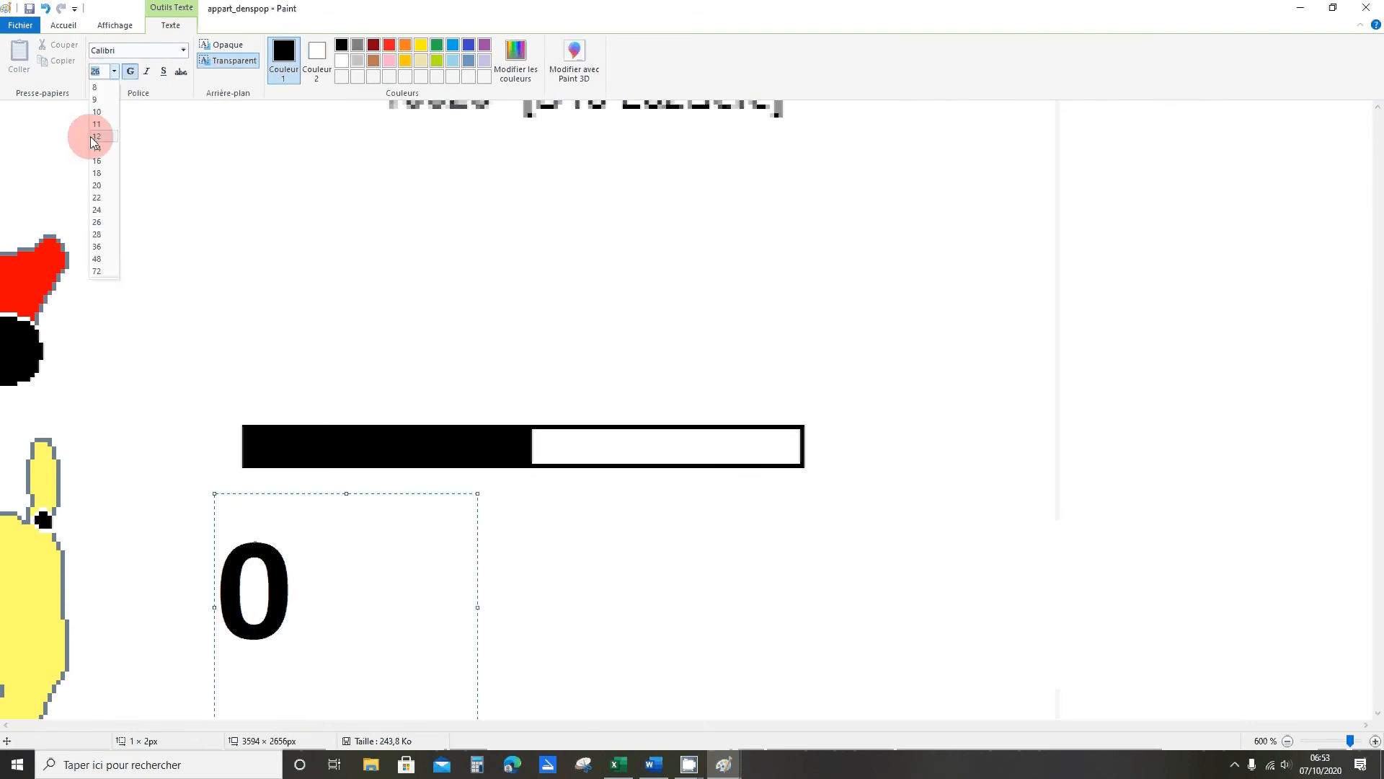
left_click(126, 224)
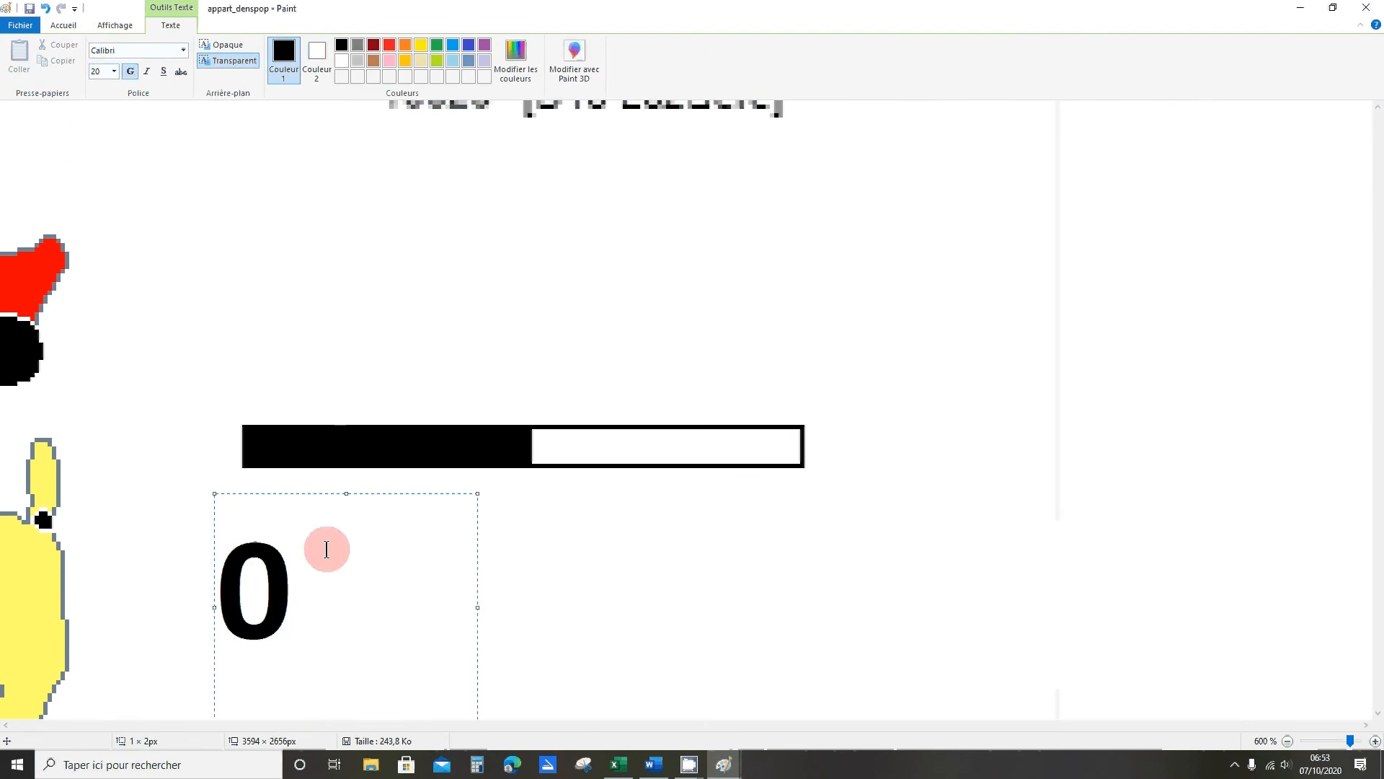
left_click_drag(327, 547, 42, 337)
left_click(114, 71)
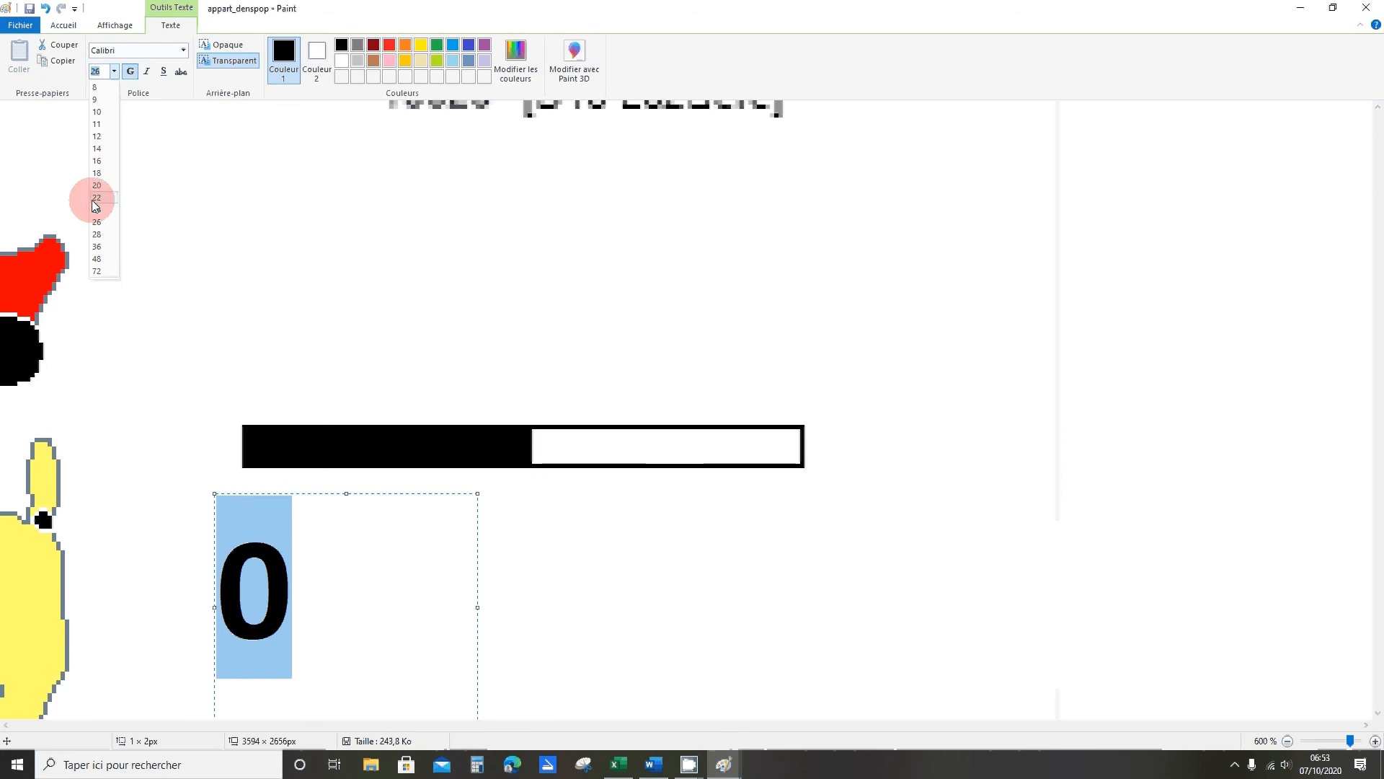
left_click(100, 186)
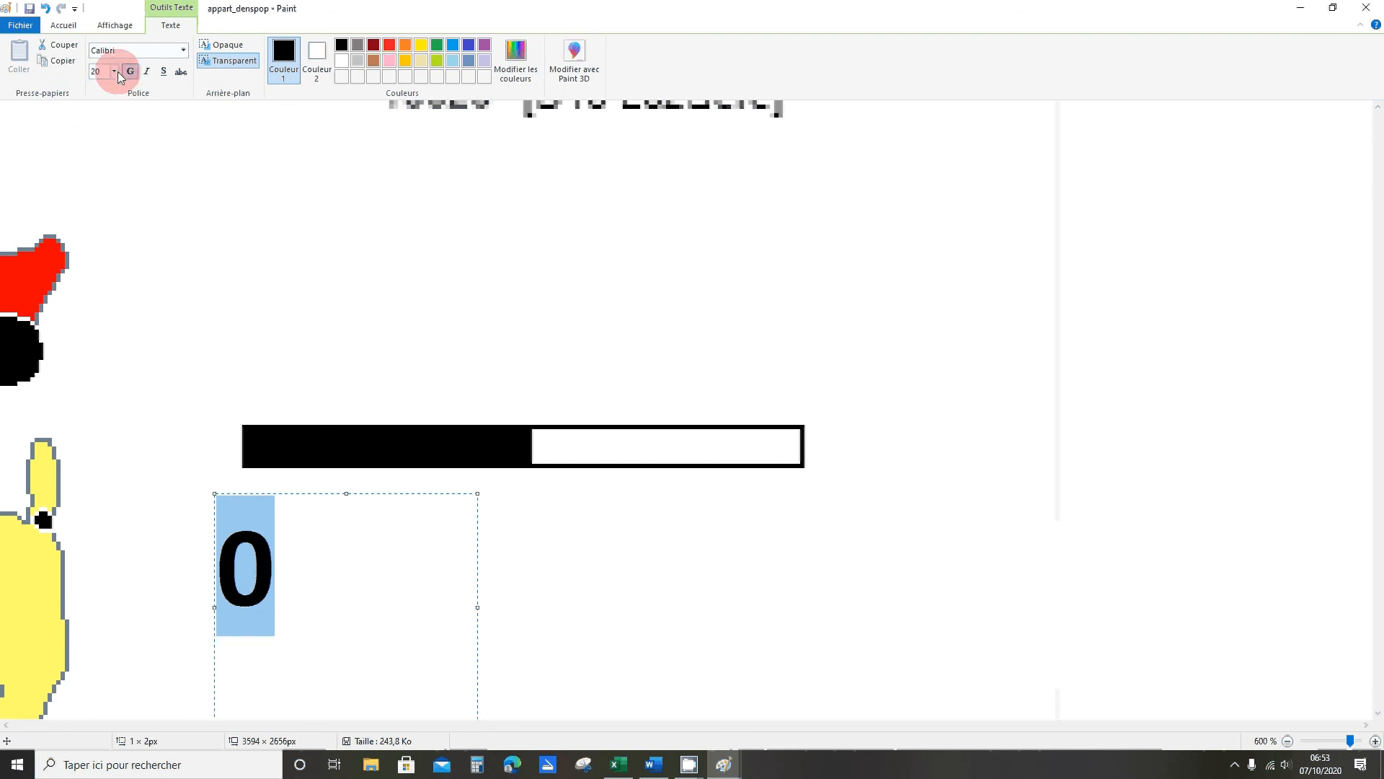
left_click(114, 71)
left_click(105, 173)
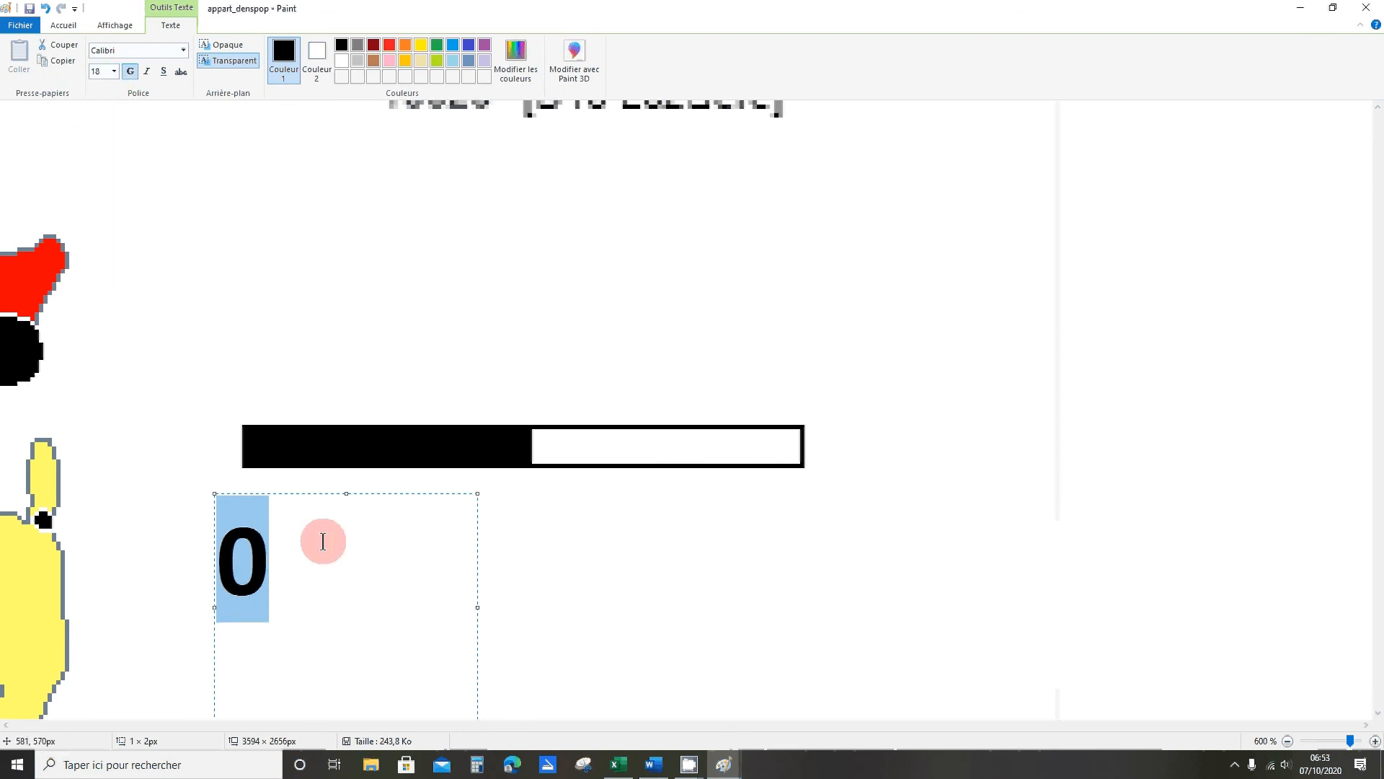
left_click_drag(315, 495, 321, 452)
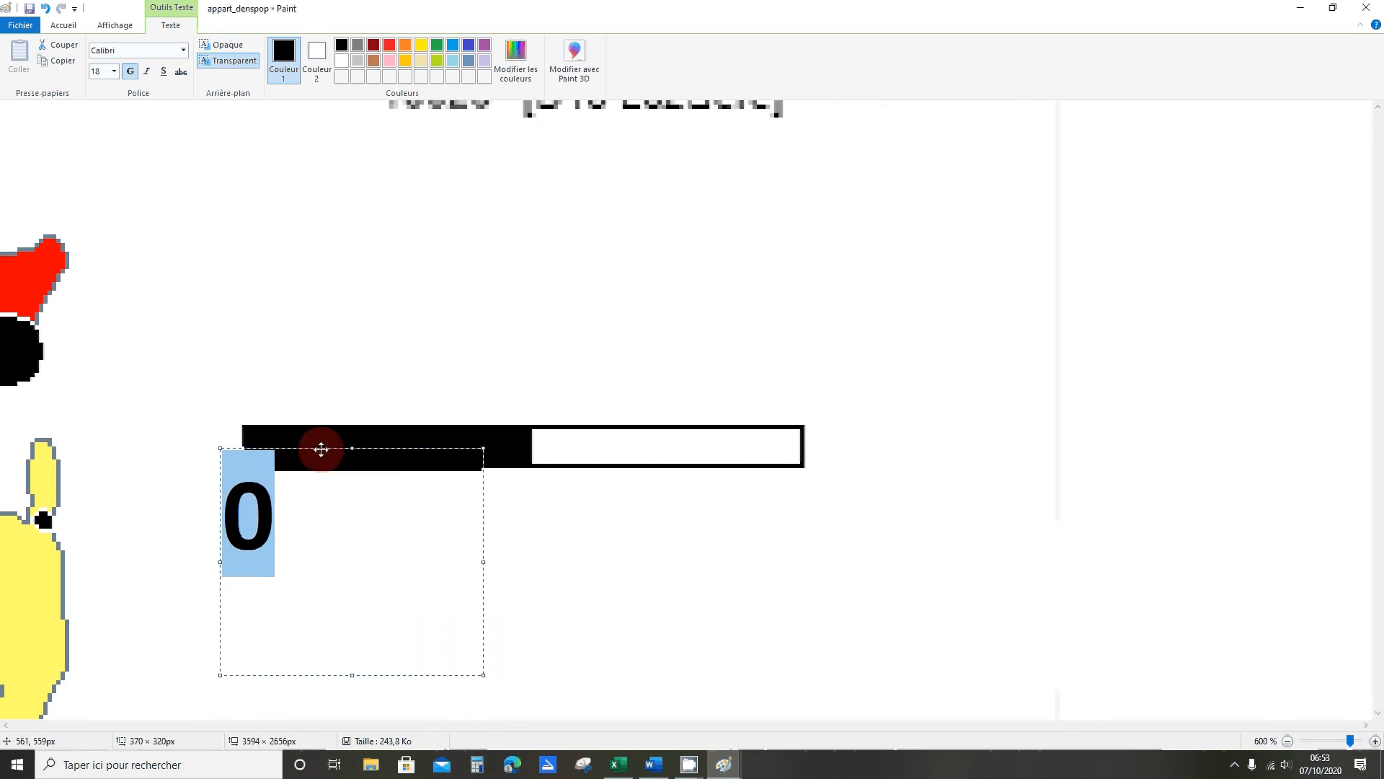
Add the label 100 beneath the scale bar, centred under the boundary between its black and white halves
left_click(322, 426)
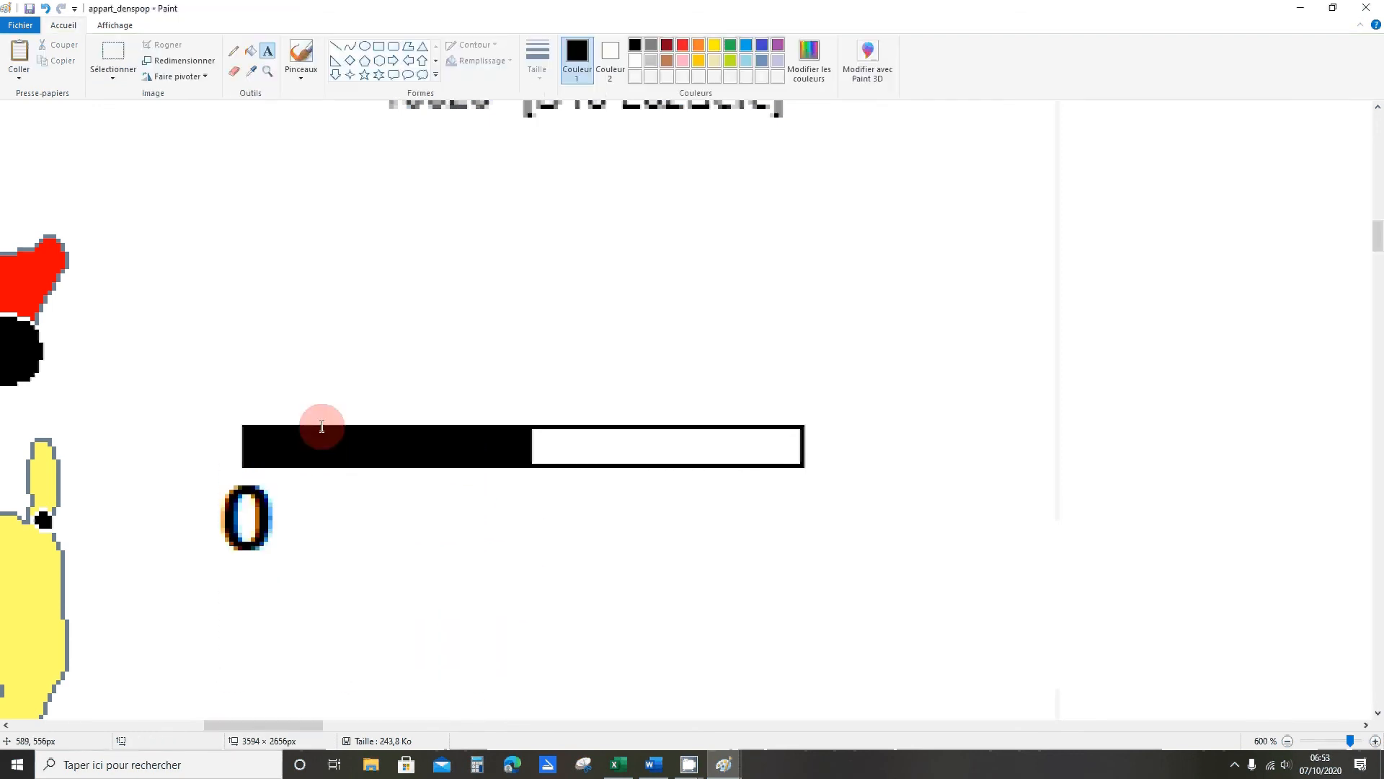
left_click(483, 523)
type("100")
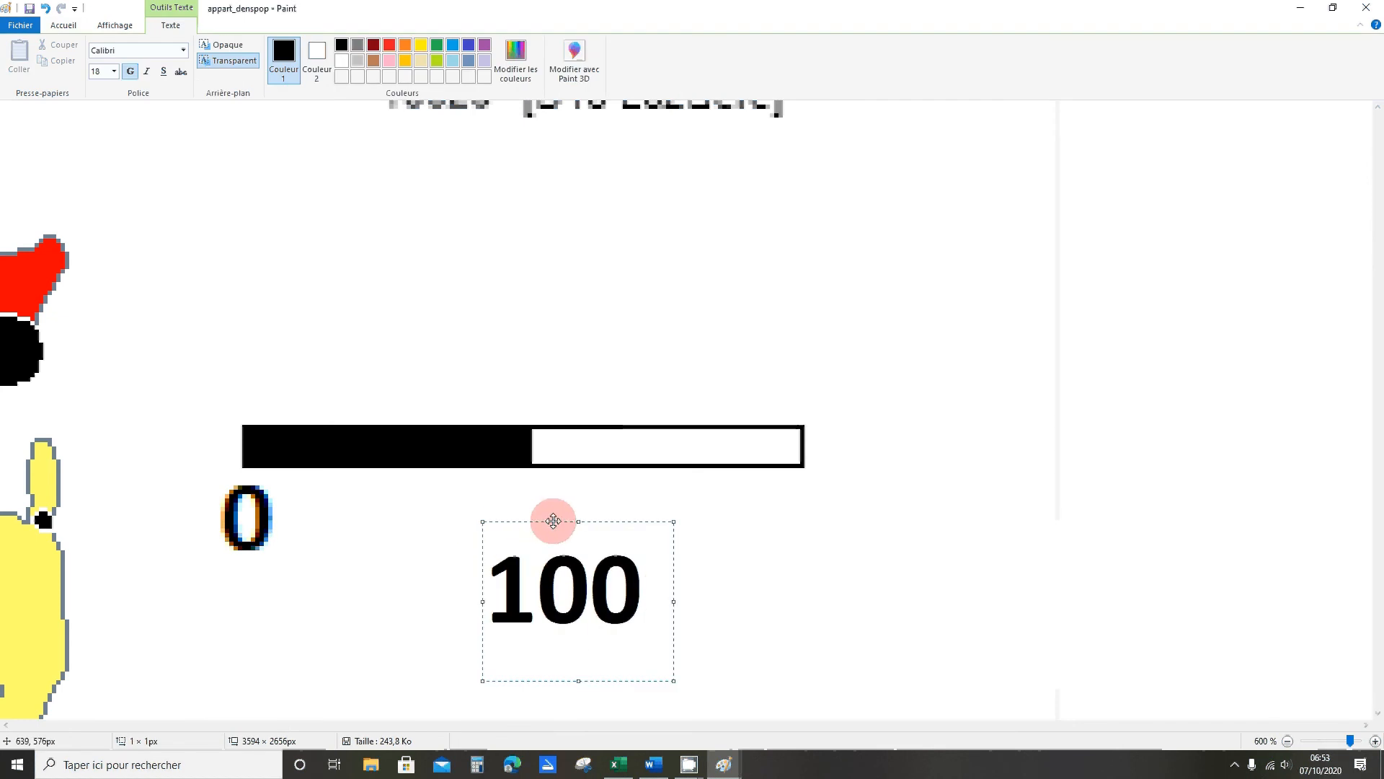
left_click_drag(553, 520, 448, 417)
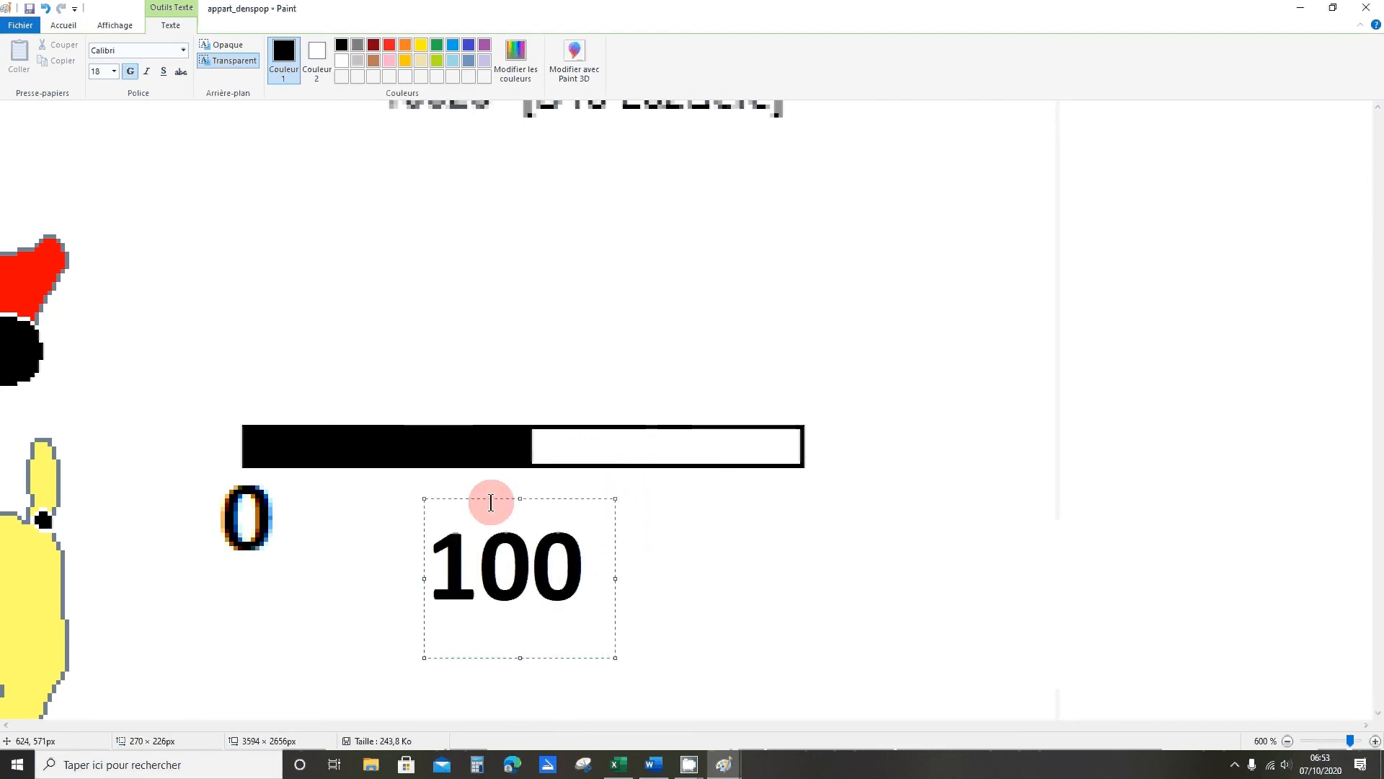
left_click_drag(488, 494, 514, 448)
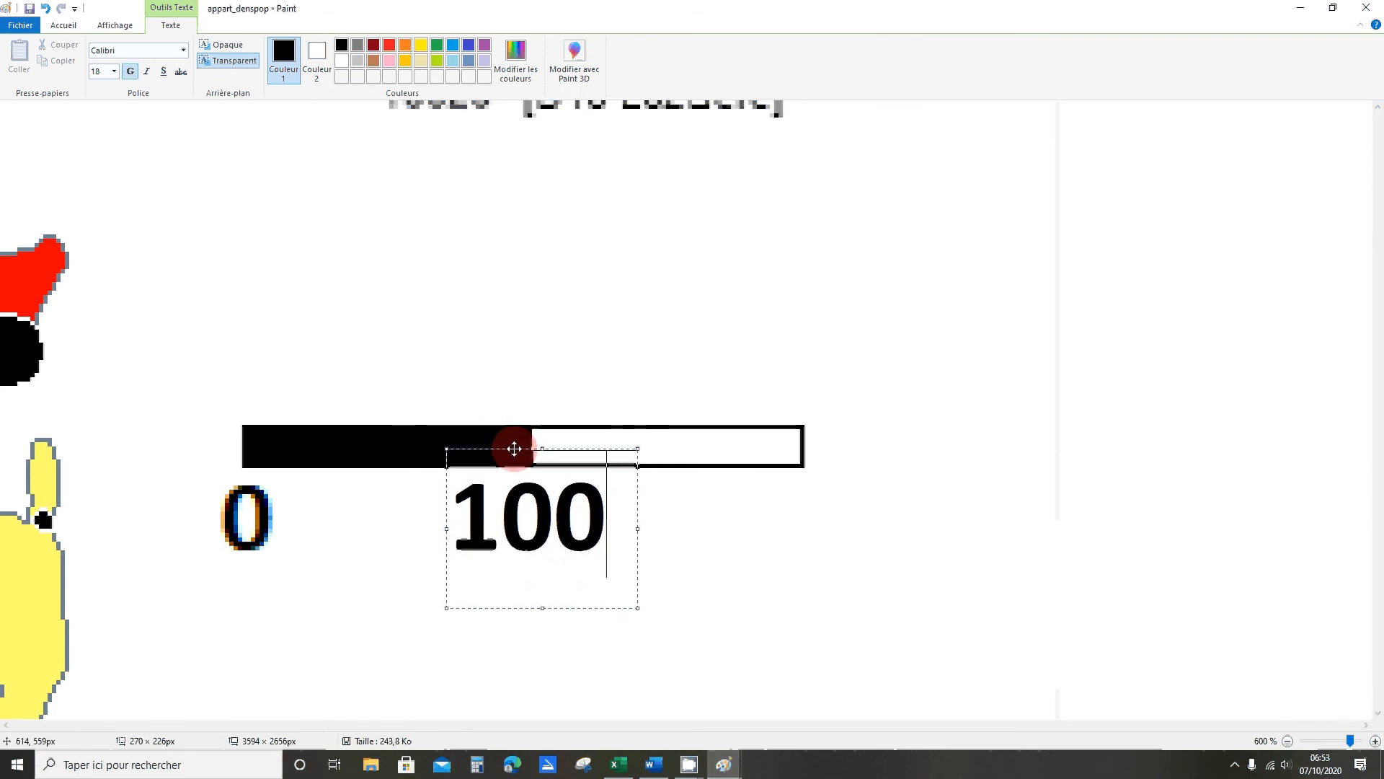
left_click(711, 494)
Add the label 200 beneath the right end of the scale bar, level with the other two labels
left_click(746, 504)
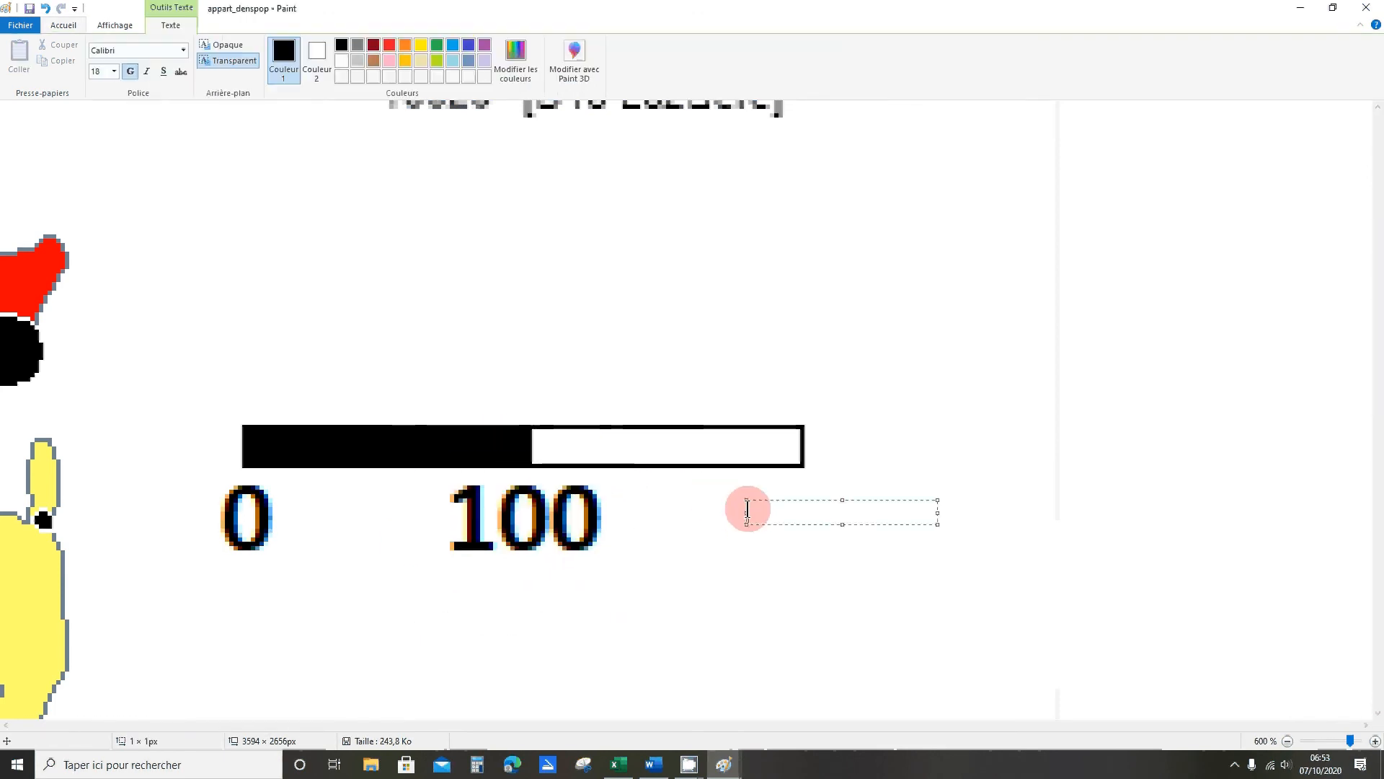
type("200")
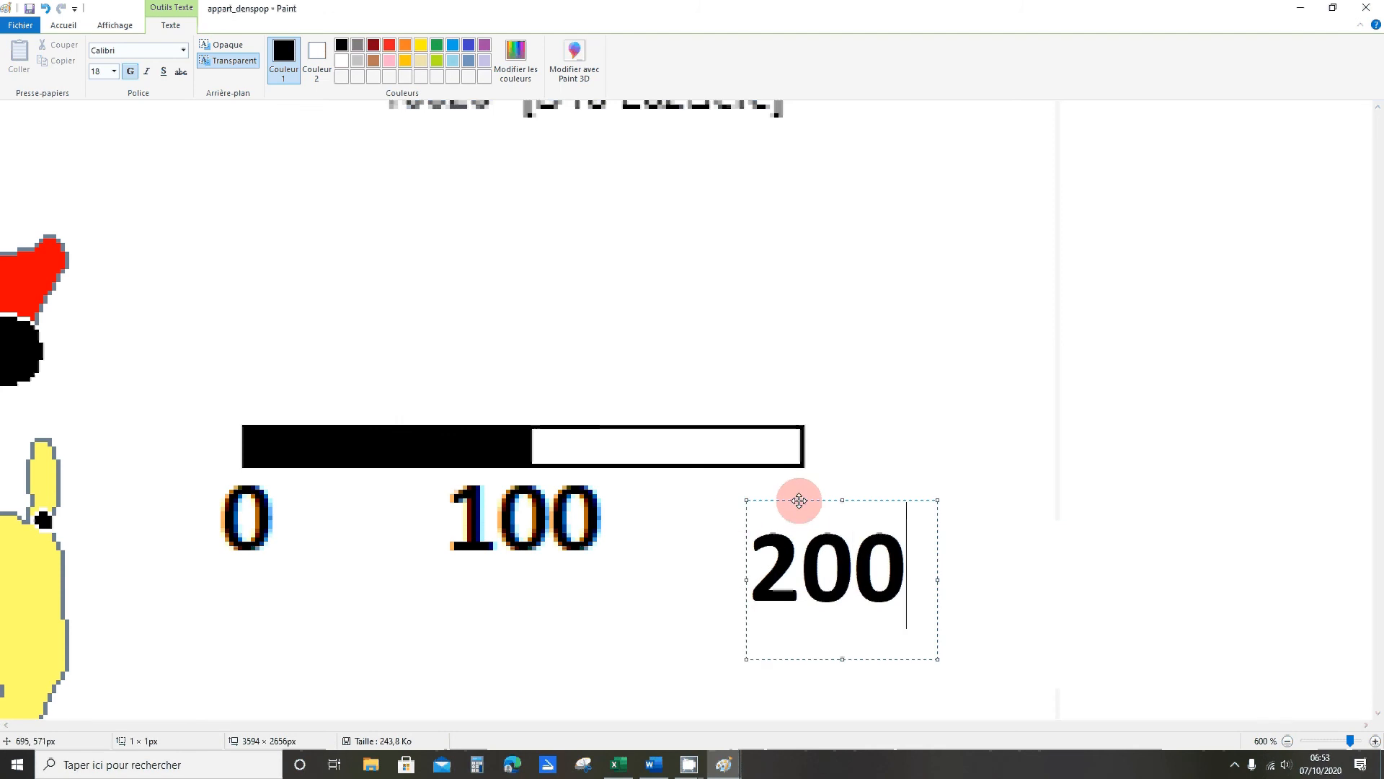
left_click_drag(797, 495, 773, 451)
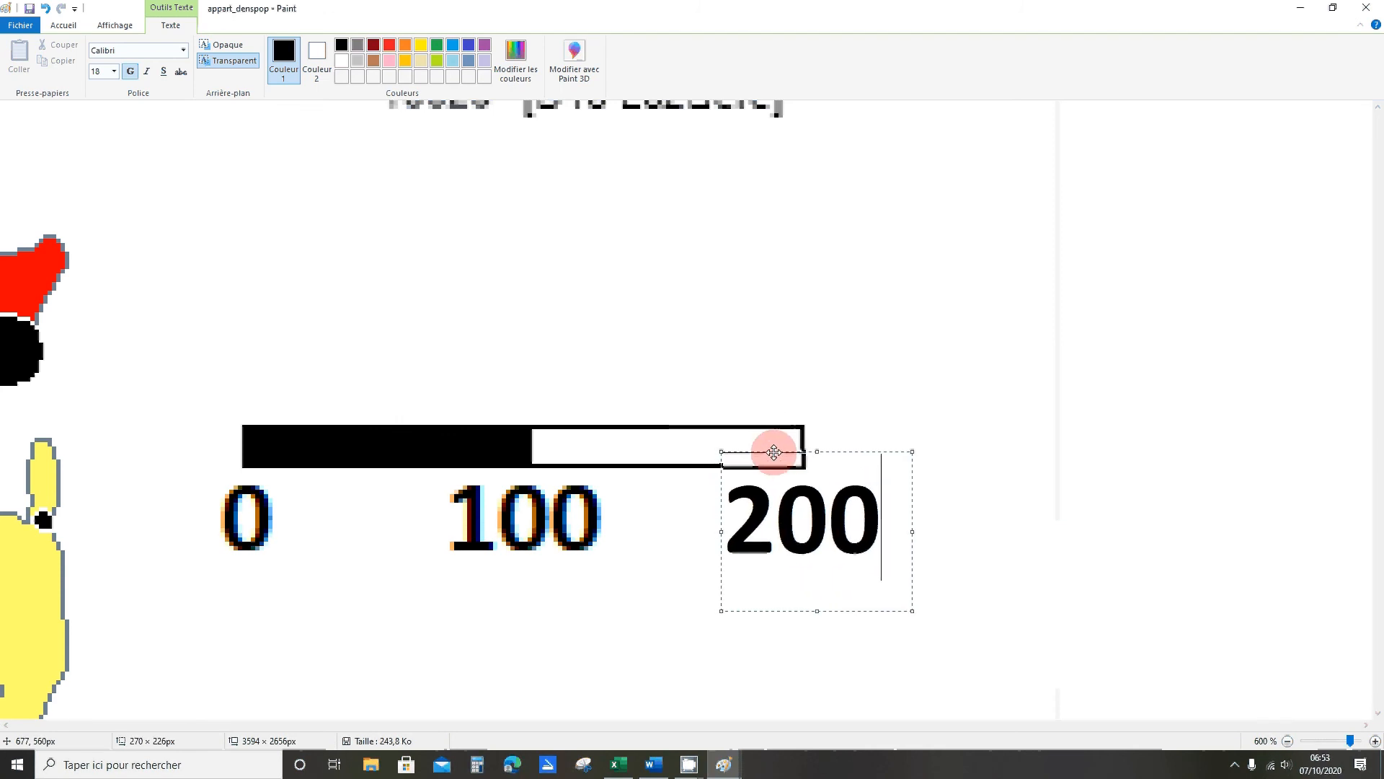
left_click(1029, 442)
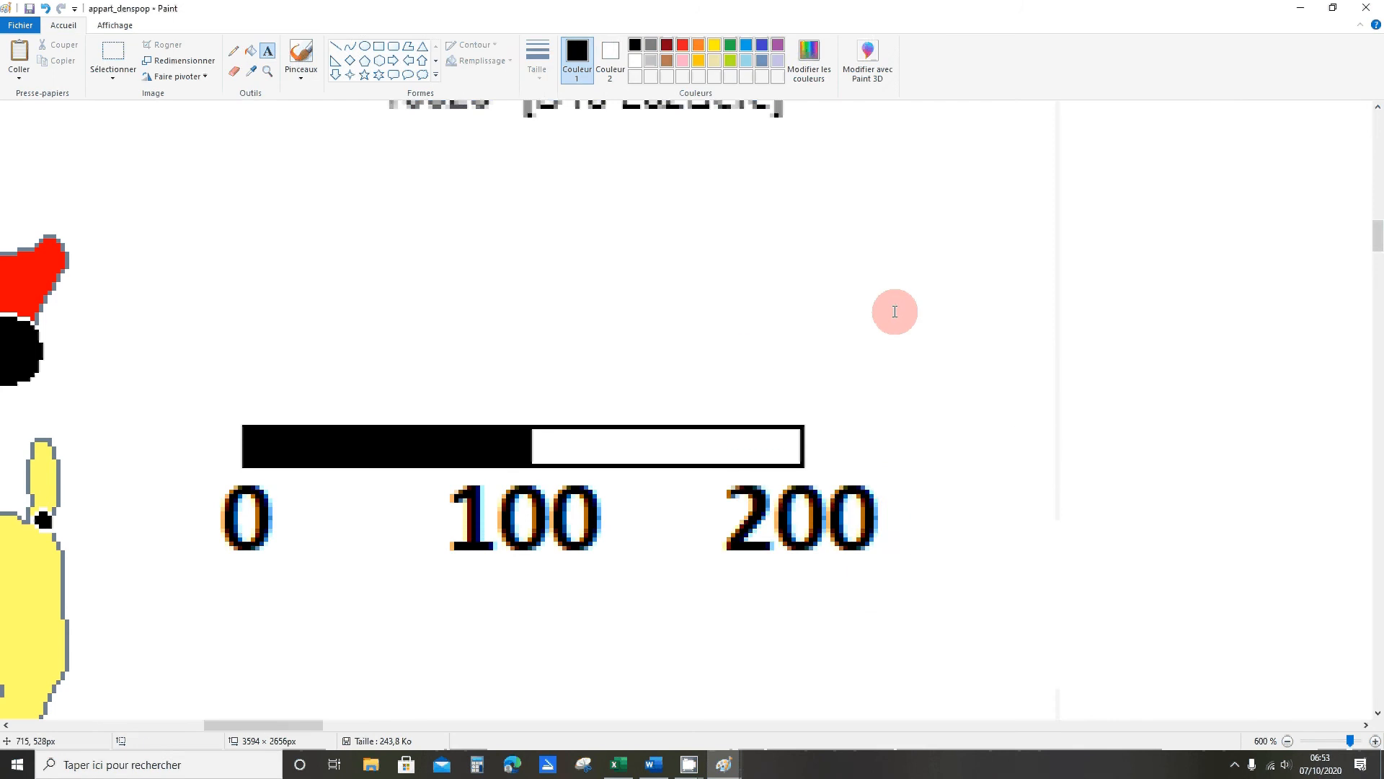
Shrink the canvas to 908 × 796 px around the coloured map, cutting off the blank department map beside it
scroll(949, 316, "down", 3)
scroll(948, 316, "down", 5)
scroll(509, 324, "up", 2)
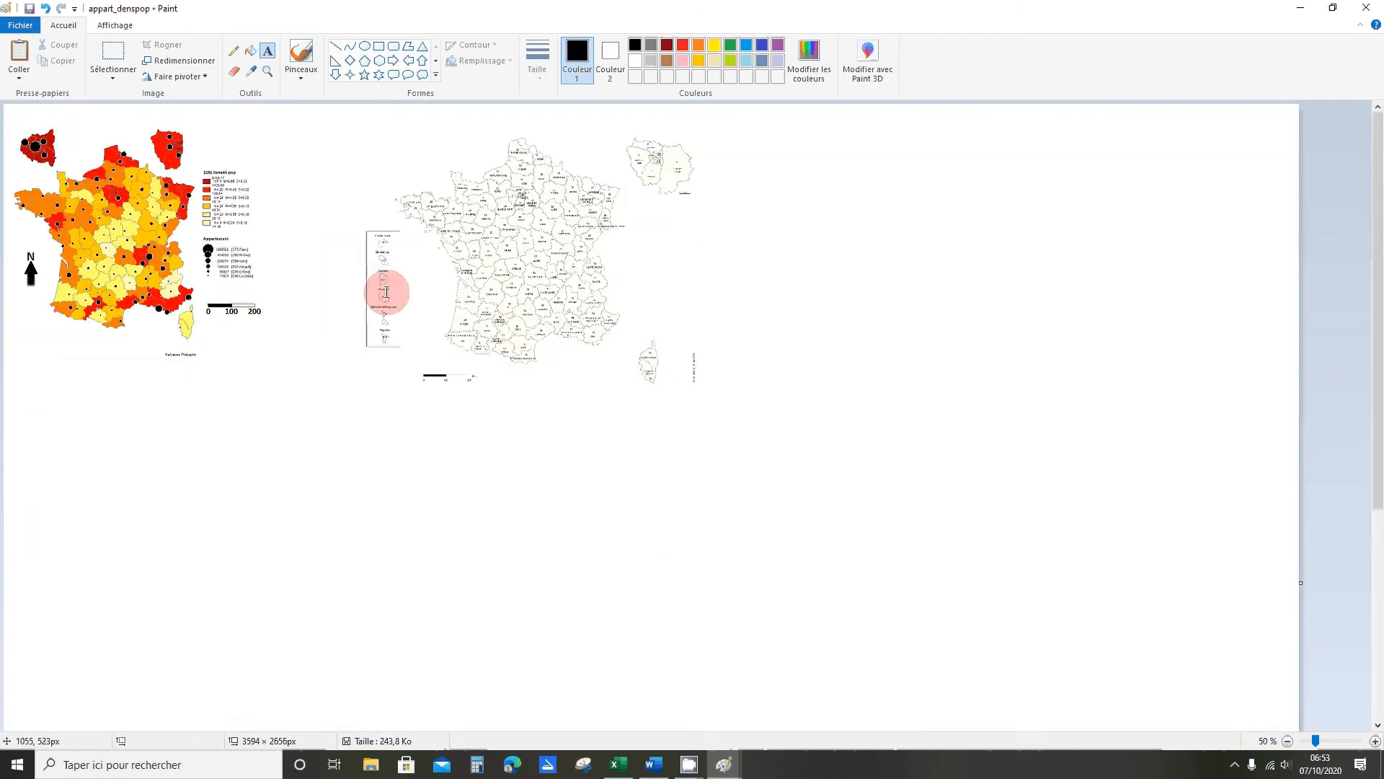
scroll(603, 502, "down", 1)
left_click_drag(653, 583, 168, 248)
scroll(37, 226, "up", 3)
scroll(478, 310, "down", 5)
scroll(834, 401, "down", 1)
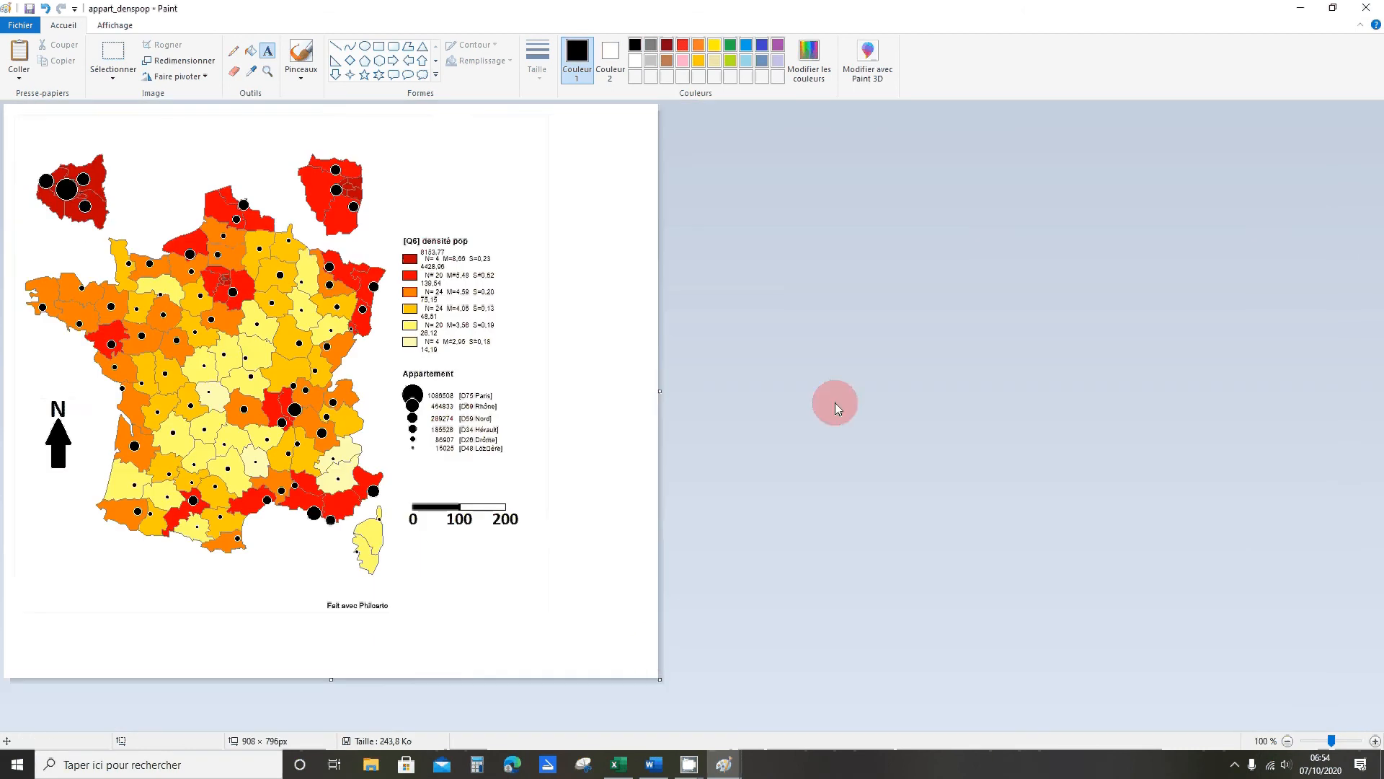
Trim the remaining white margins beside and below the map, bringing the canvas to 738 × 724 px
left_click_drag(660, 390, 538, 435)
left_click_drag(270, 679, 270, 626)
left_click(248, 578)
left_click(140, 567)
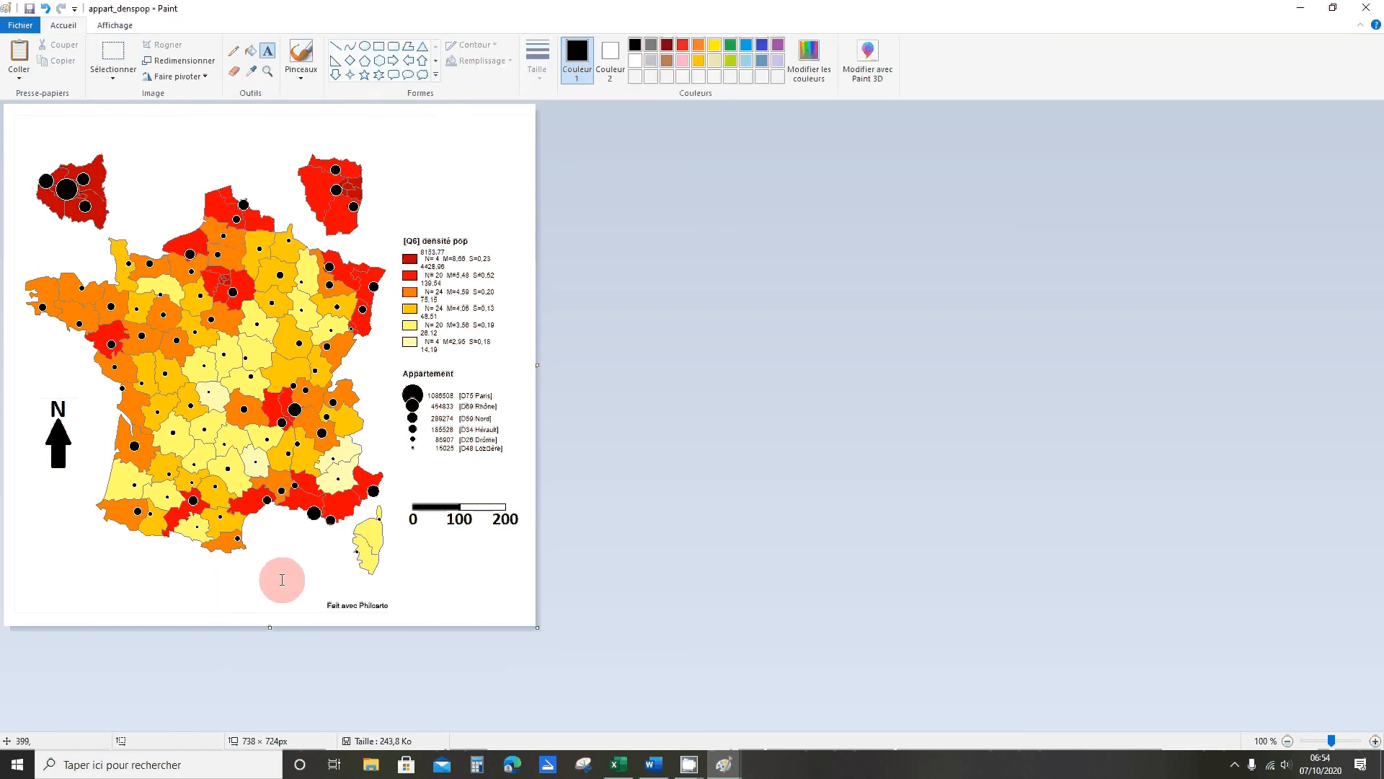
Write the title "Carte représentant la dansité de population et ne nombre d'appartements par département" above the map, widened to fit two lines
left_click(113, 52)
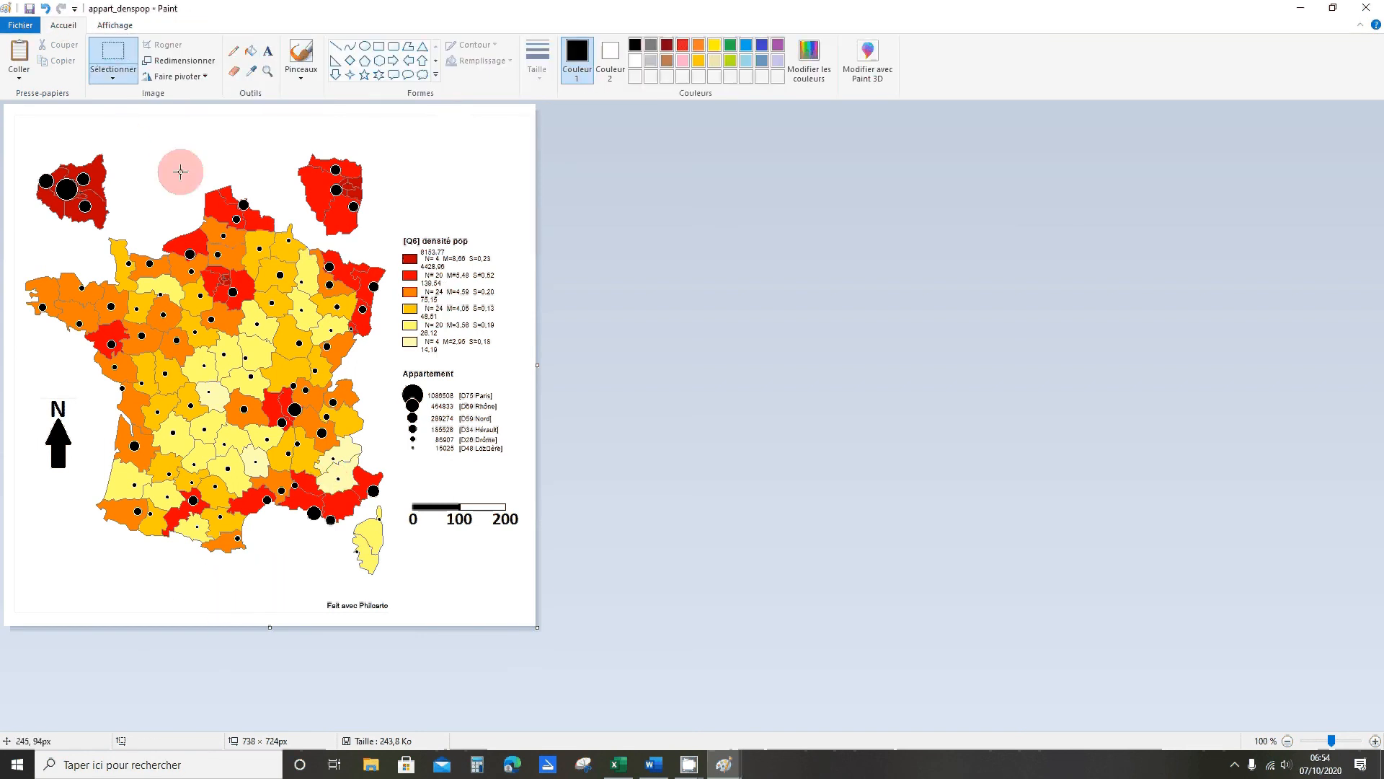
left_click(268, 51)
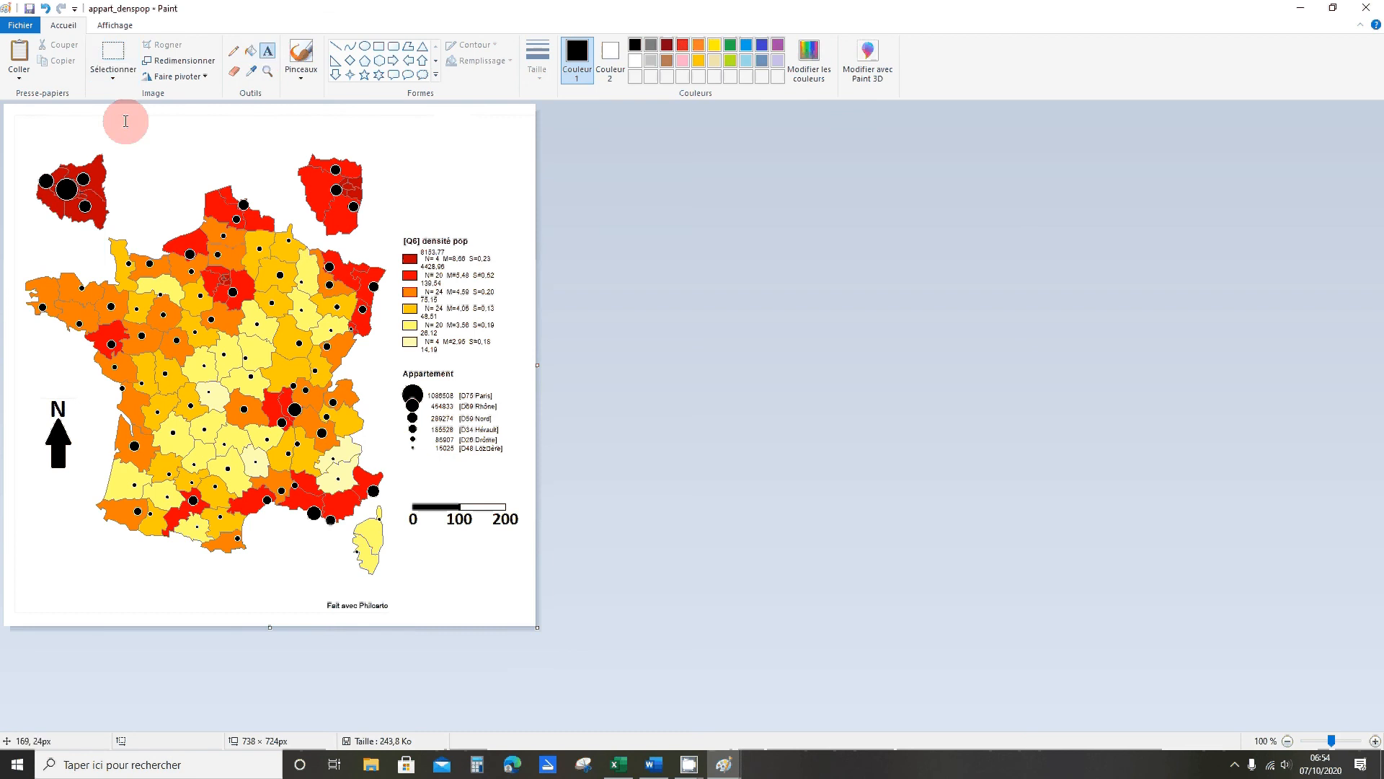
left_click(124, 110)
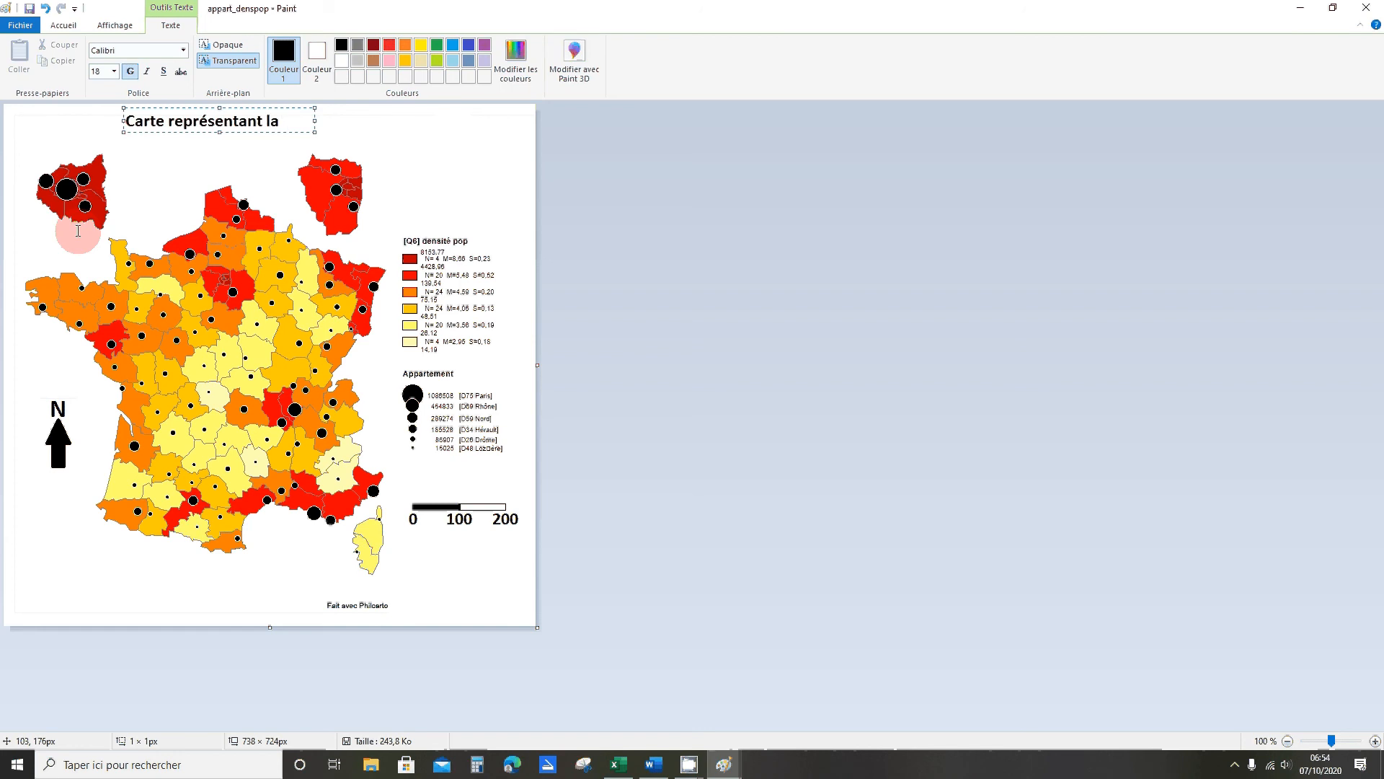
type("dansité de population et")
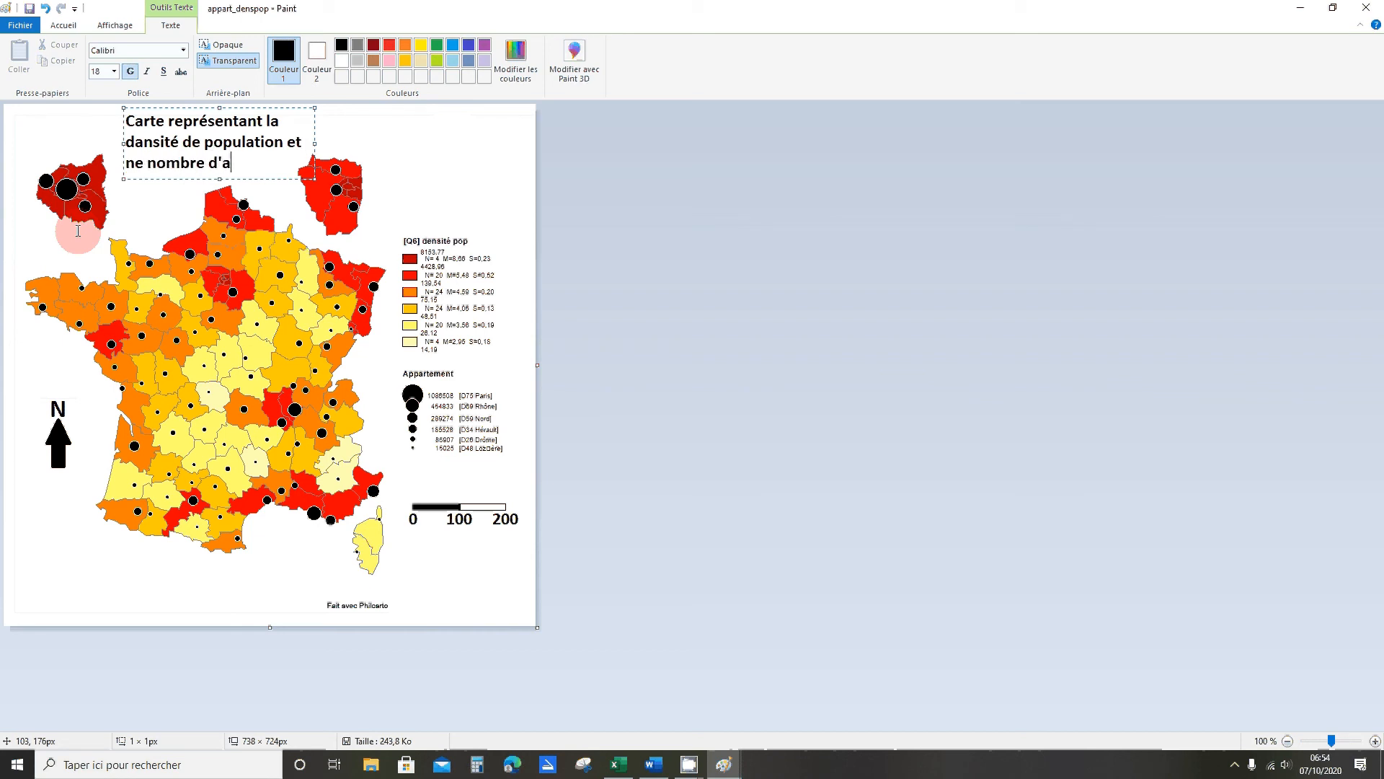
type("ements pa")
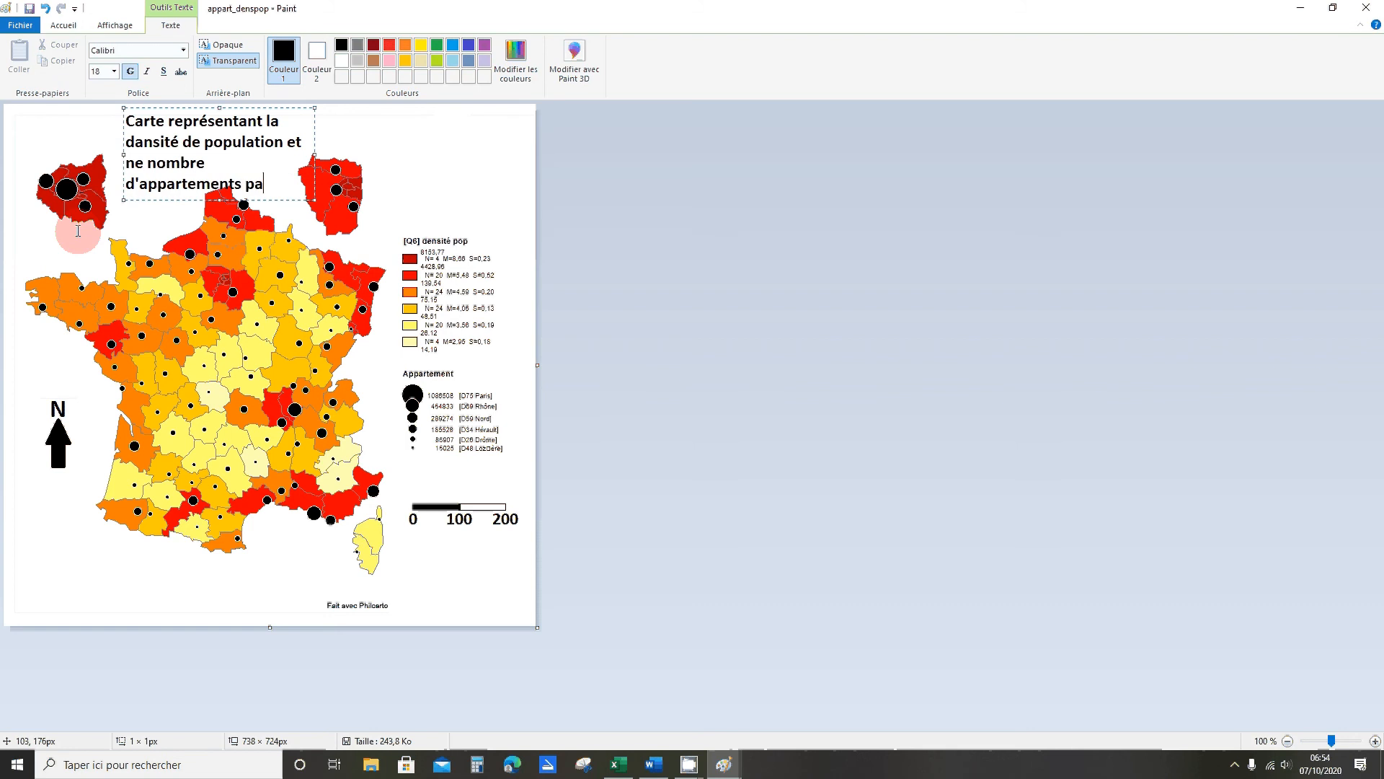
type("r département")
left_click_drag(315, 156, 532, 155)
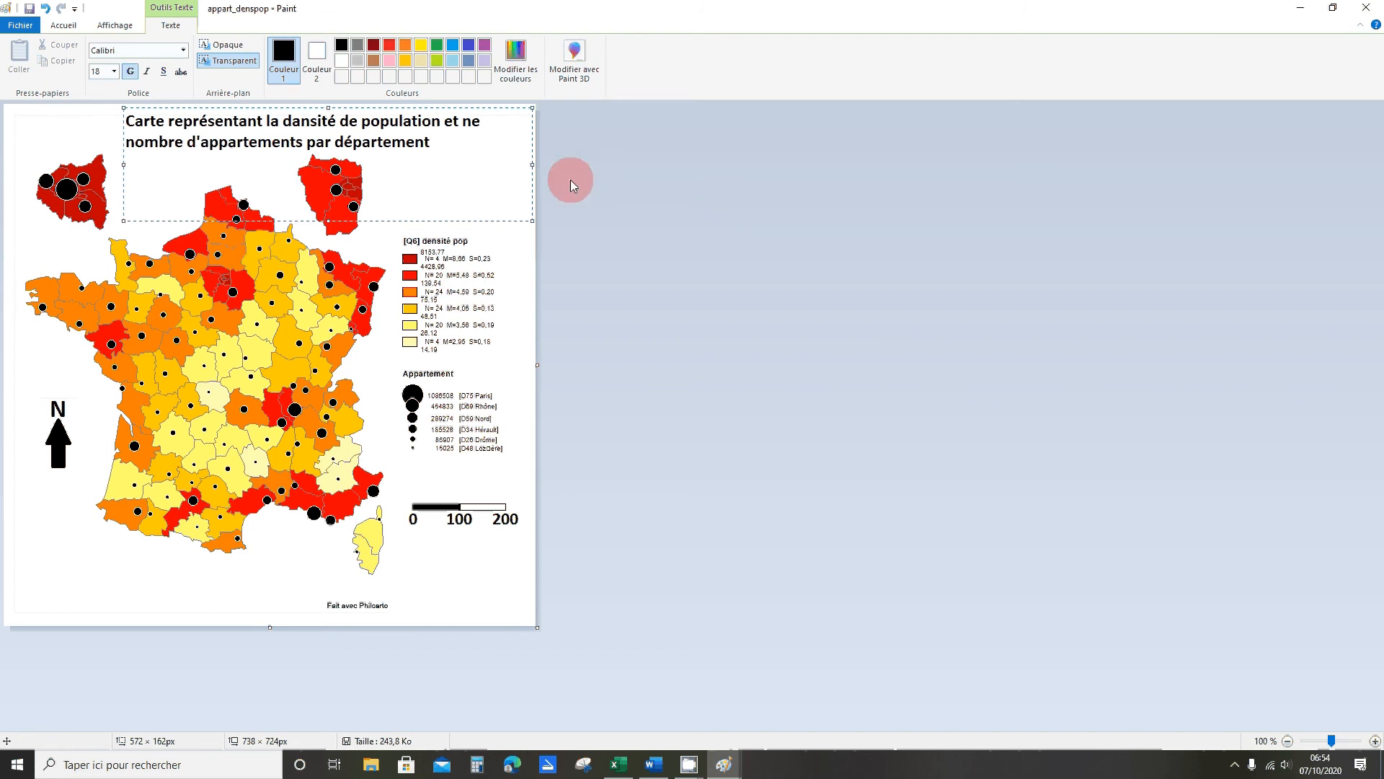
left_click(497, 282)
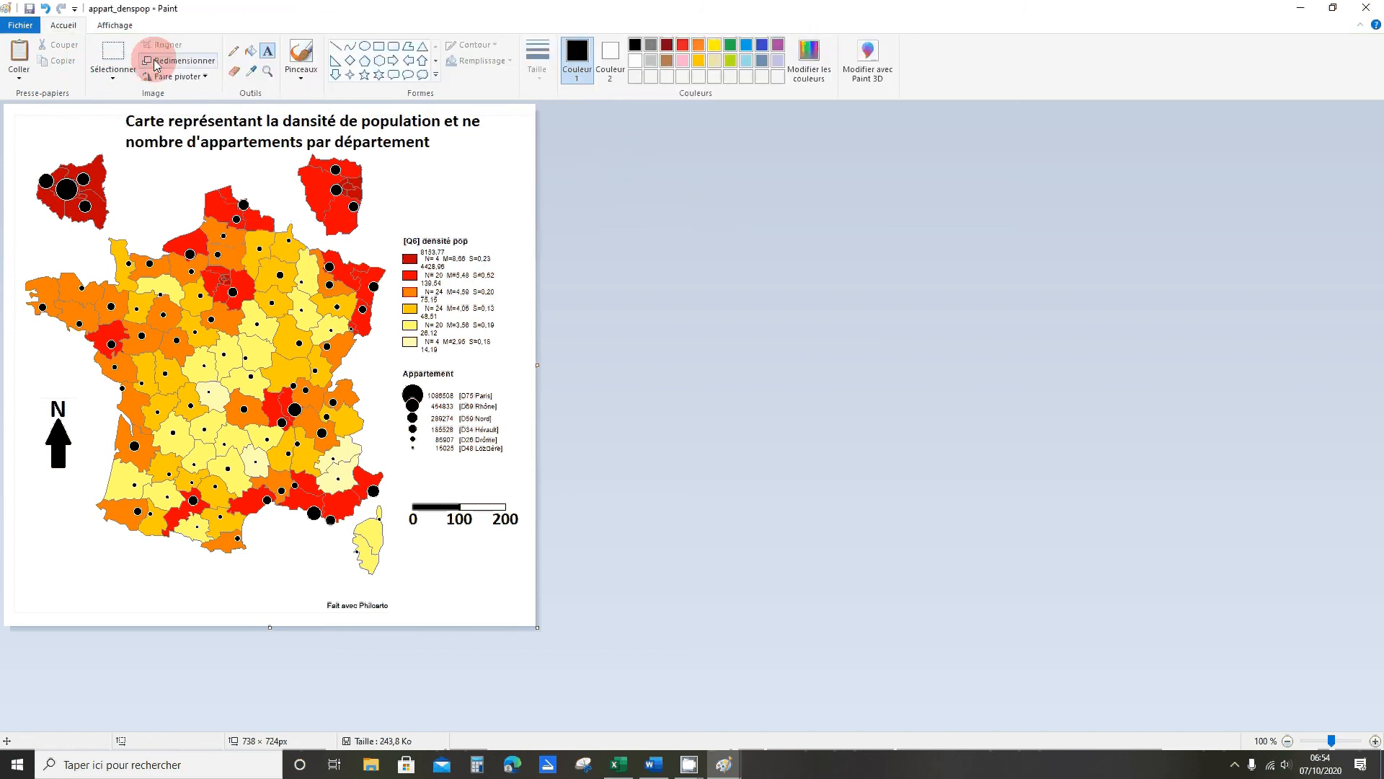
Shift the title's second line to the right until it is centred under the first line
left_click(112, 54)
left_click_drag(117, 135, 435, 152)
key("Right")
key("Right")
key("Right")
key("Right")
key("Right")
key("Right")
key("Right")
key("Right")
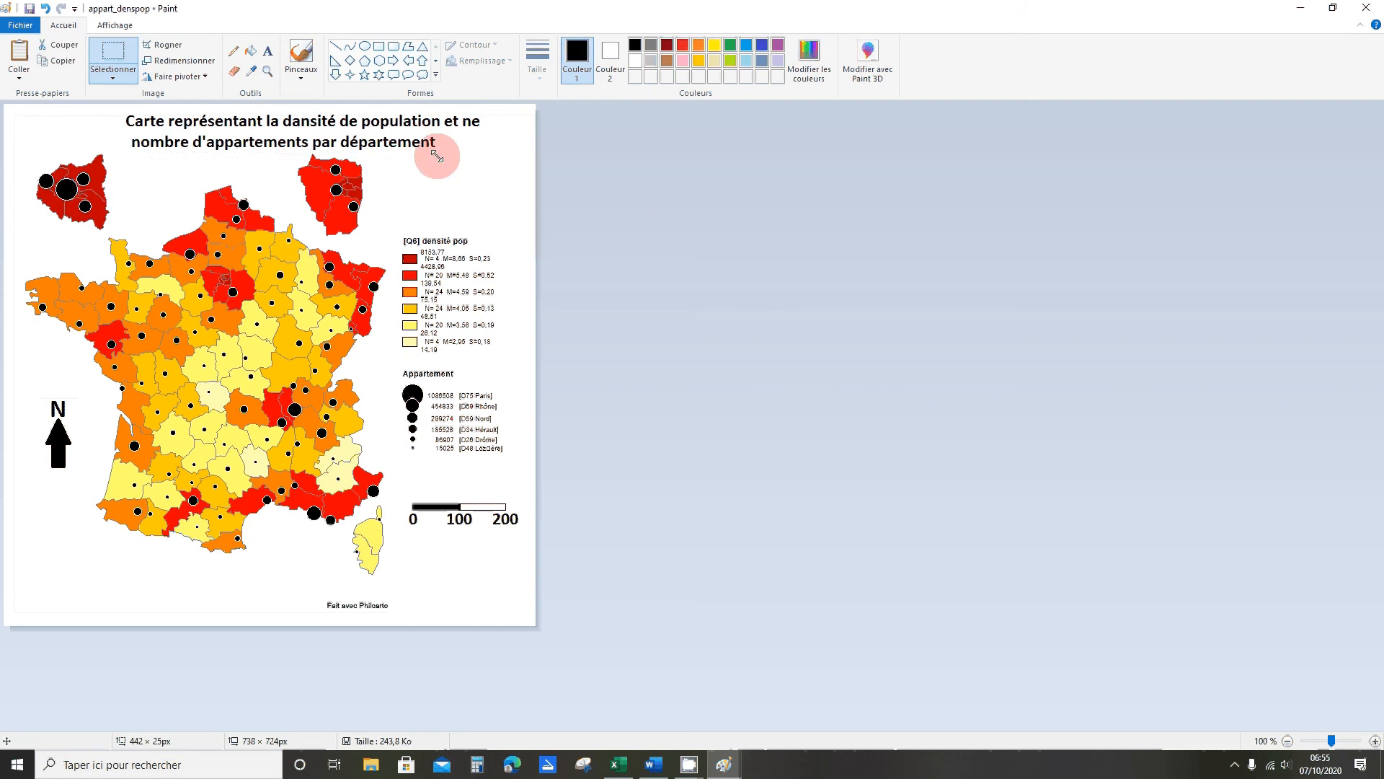
key("Right")
key("Right")
key("Right")
key("Right")
key("Right")
key("Right")
key("Right")
key("Right")
key("Right")
key("Right")
key("Right")
key("Right")
key("Right")
key("Right")
key("Right")
key("Right")
key("Right")
key("Right")
key("Right")
key("Right")
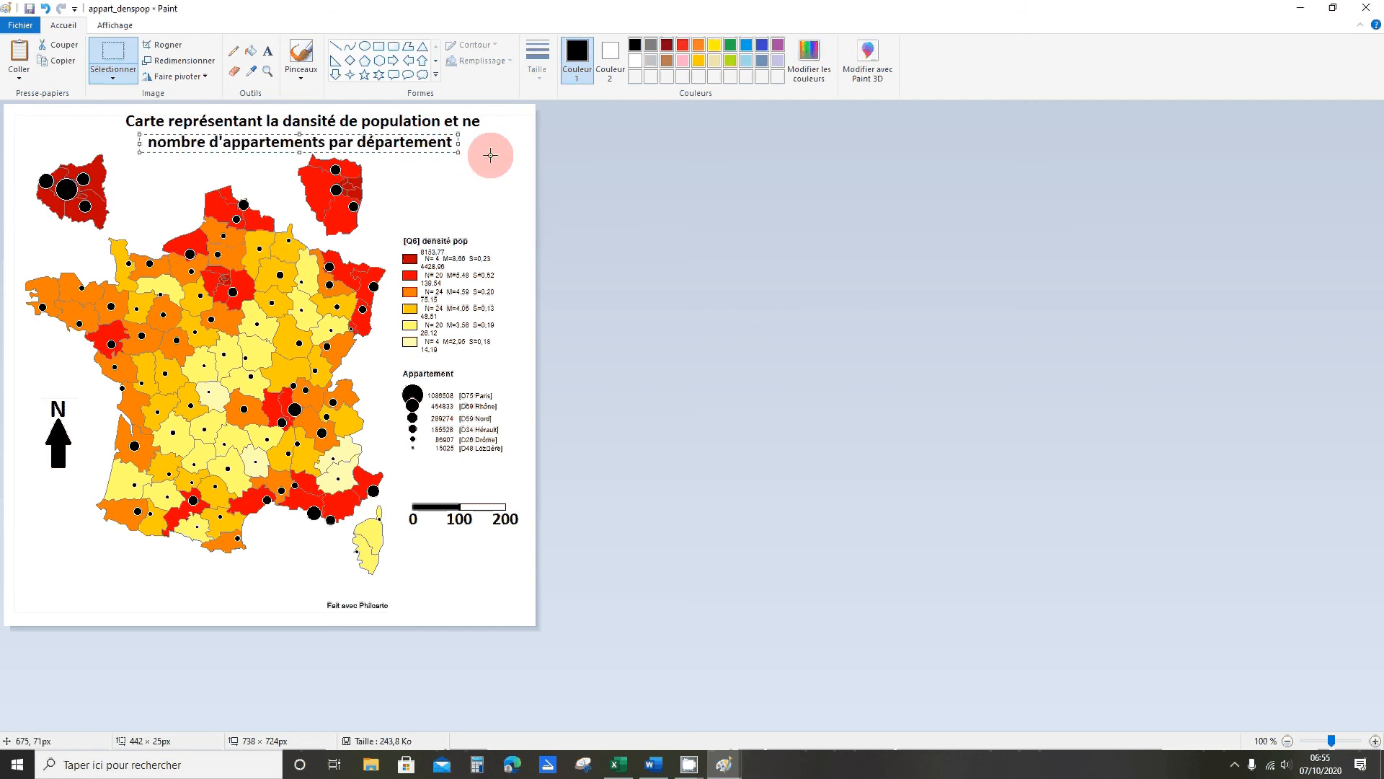
key("Right")
key("Right")
key("Right")
key("Right")
left_click(472, 172)
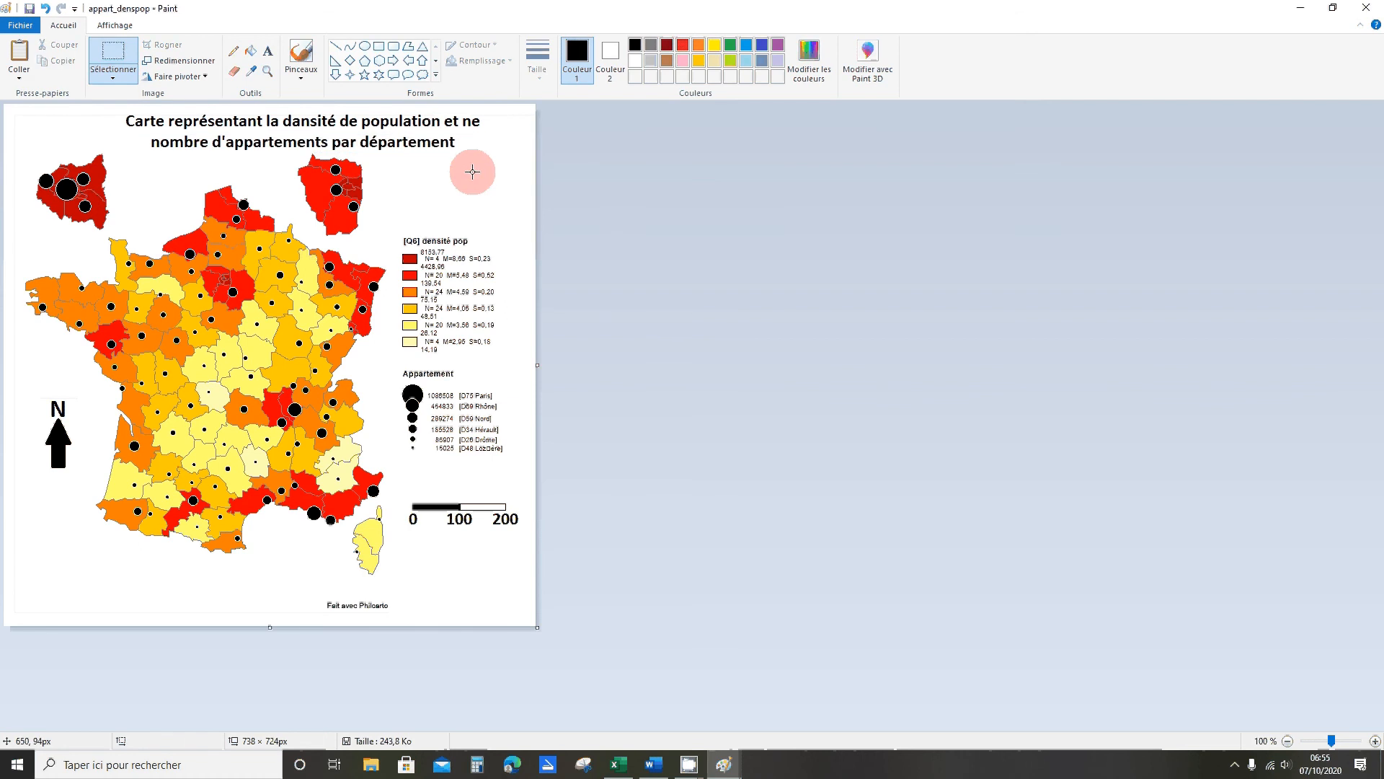
Move the whole two-line title to the left so that it sits centred above the map
left_click_drag(501, 111, 119, 148)
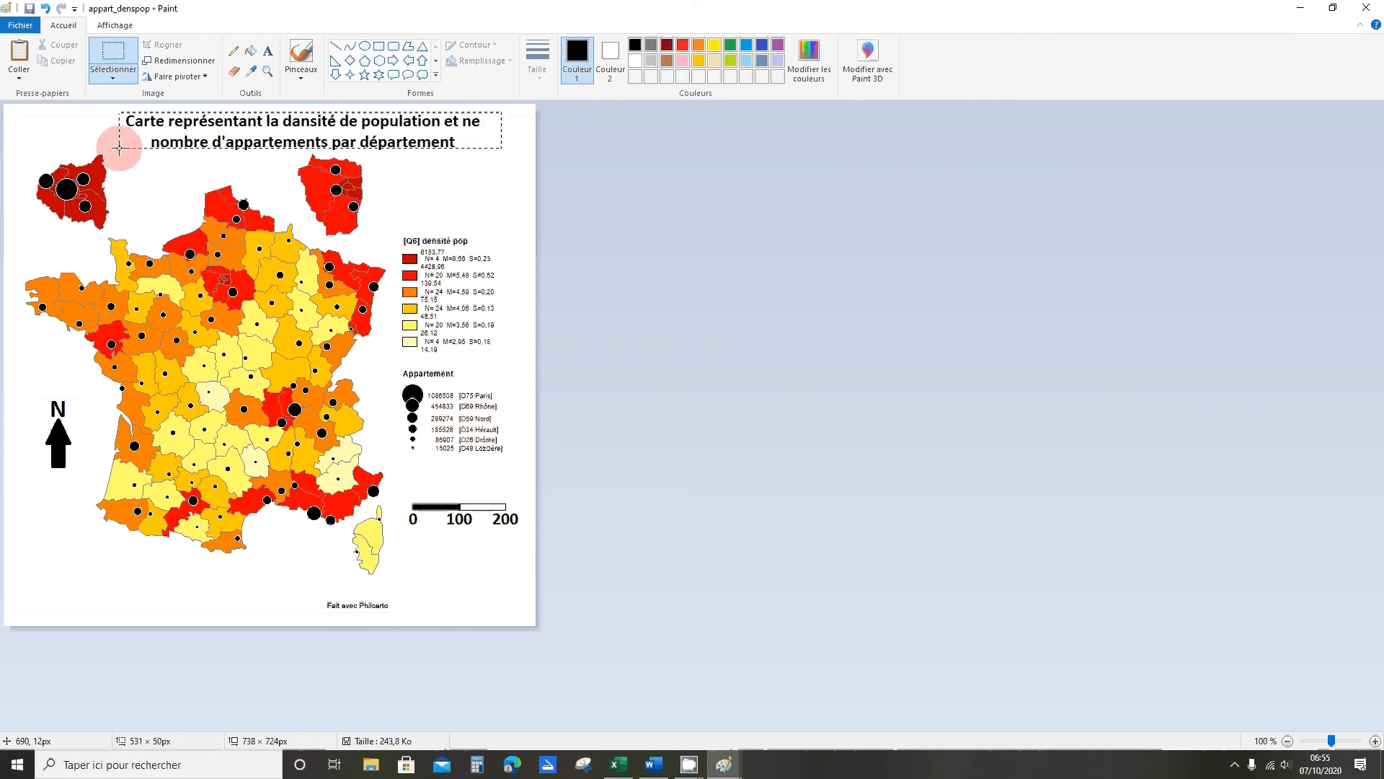
key("Left")
key("Left")
key("Left")
key("Left")
key("Left")
key("Left")
key("Left")
key("Left")
key("Left")
key("Left")
key("Left")
key("Left")
key("Left")
key("Left")
key("Left")
key("Left")
key("Left")
key("Left")
key("Left")
key("Left")
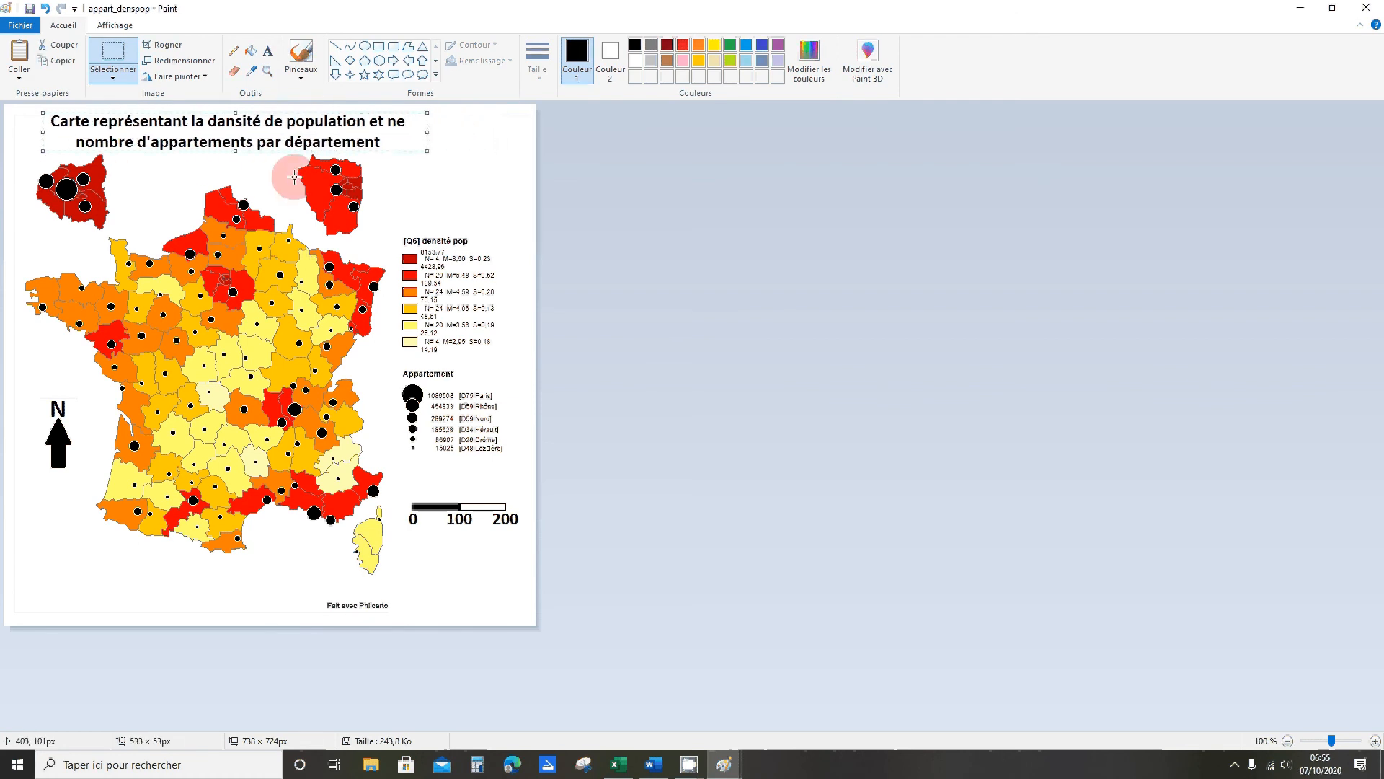
key("Left")
key("Left")
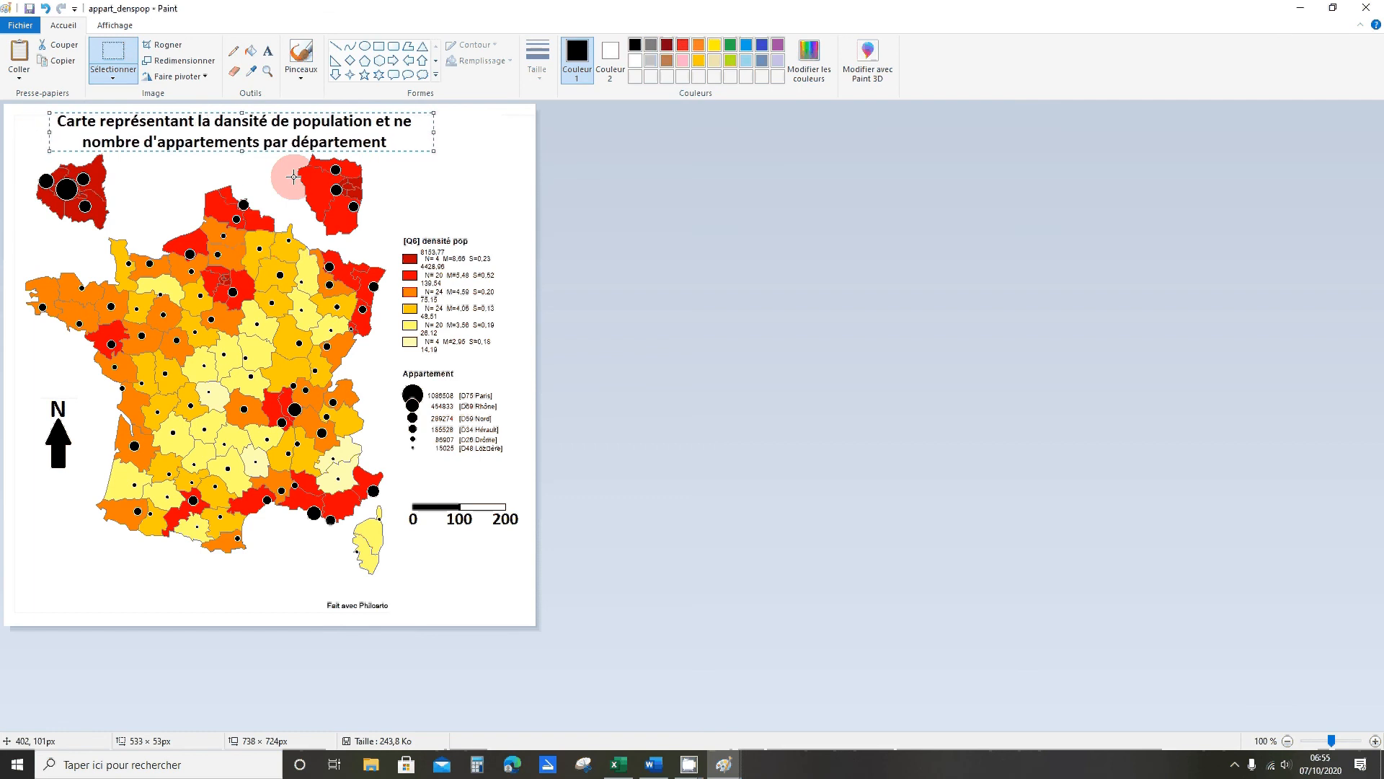
key("Right")
key("Right")
key("Right")
key("Right")
key("Right")
key("Right")
key("Right")
key("Right")
key("Right")
key("Right")
key("Right")
key("Right")
key("Right")
key("Right")
key("Right")
key("Right")
key("Right")
key("Right")
key("Right")
key("Right")
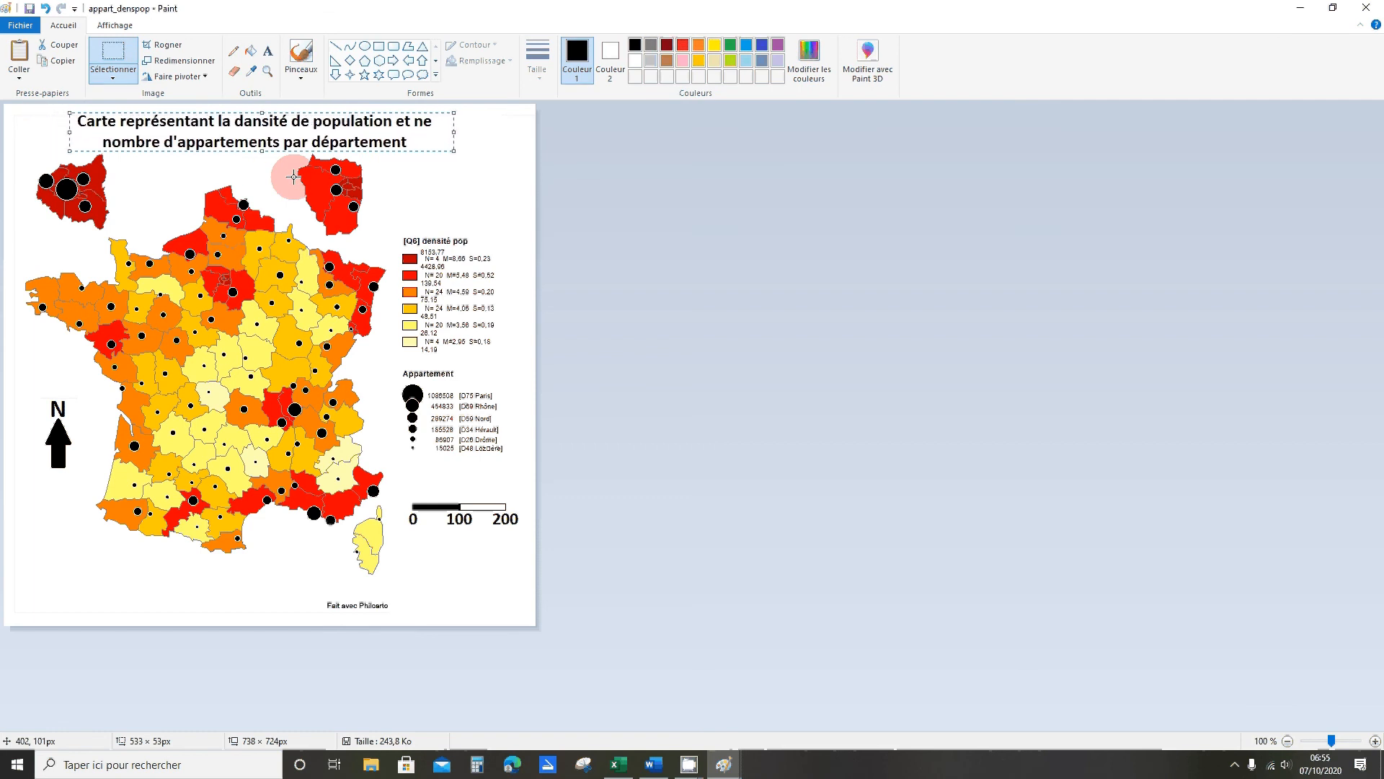
key("Right")
key("Right")
key("Right")
key("Right")
key("Right")
key("Right")
key("Right")
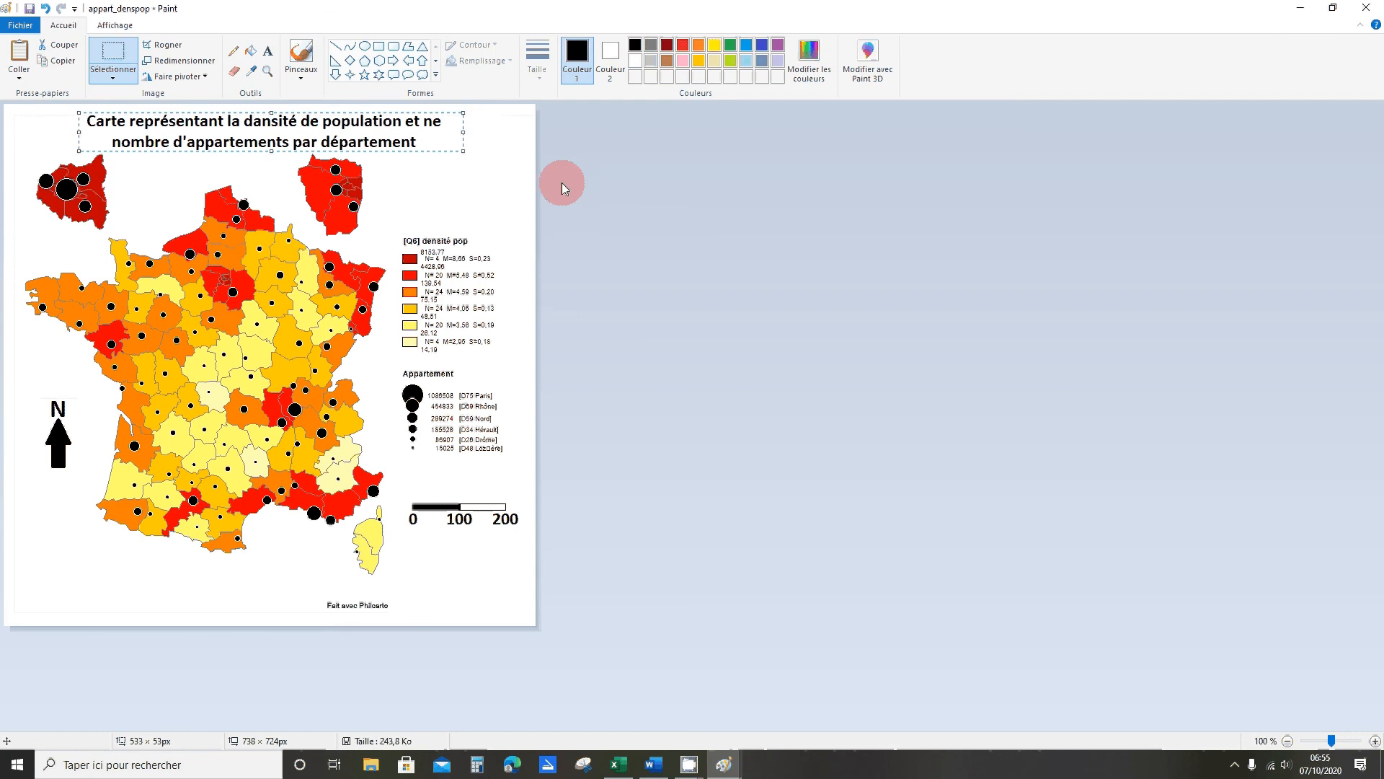
left_click(681, 172)
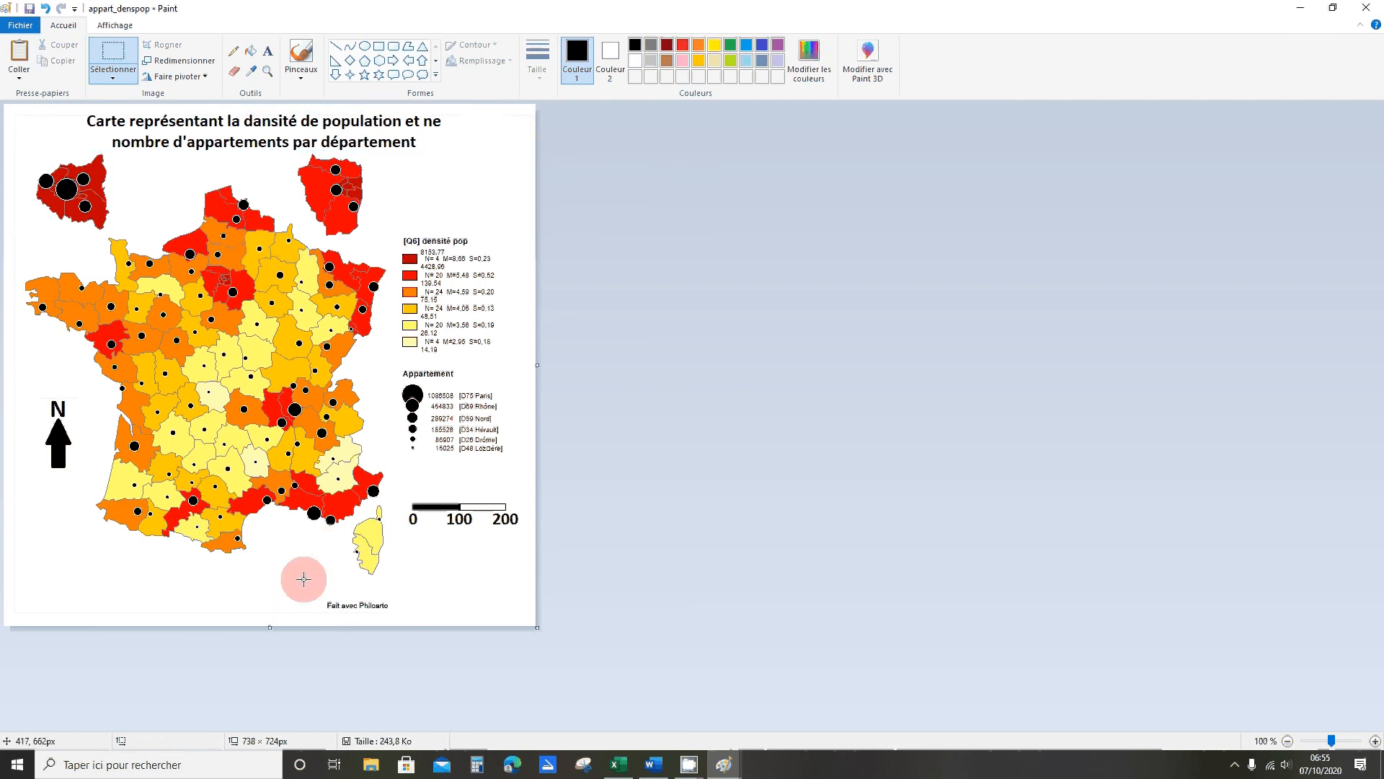
Write the source note "Source : Insee, BRGM, BD exemple 2020 pour philcarto" below the map, near the canvas's lower-left corner
left_click(267, 50)
left_click(44, 575)
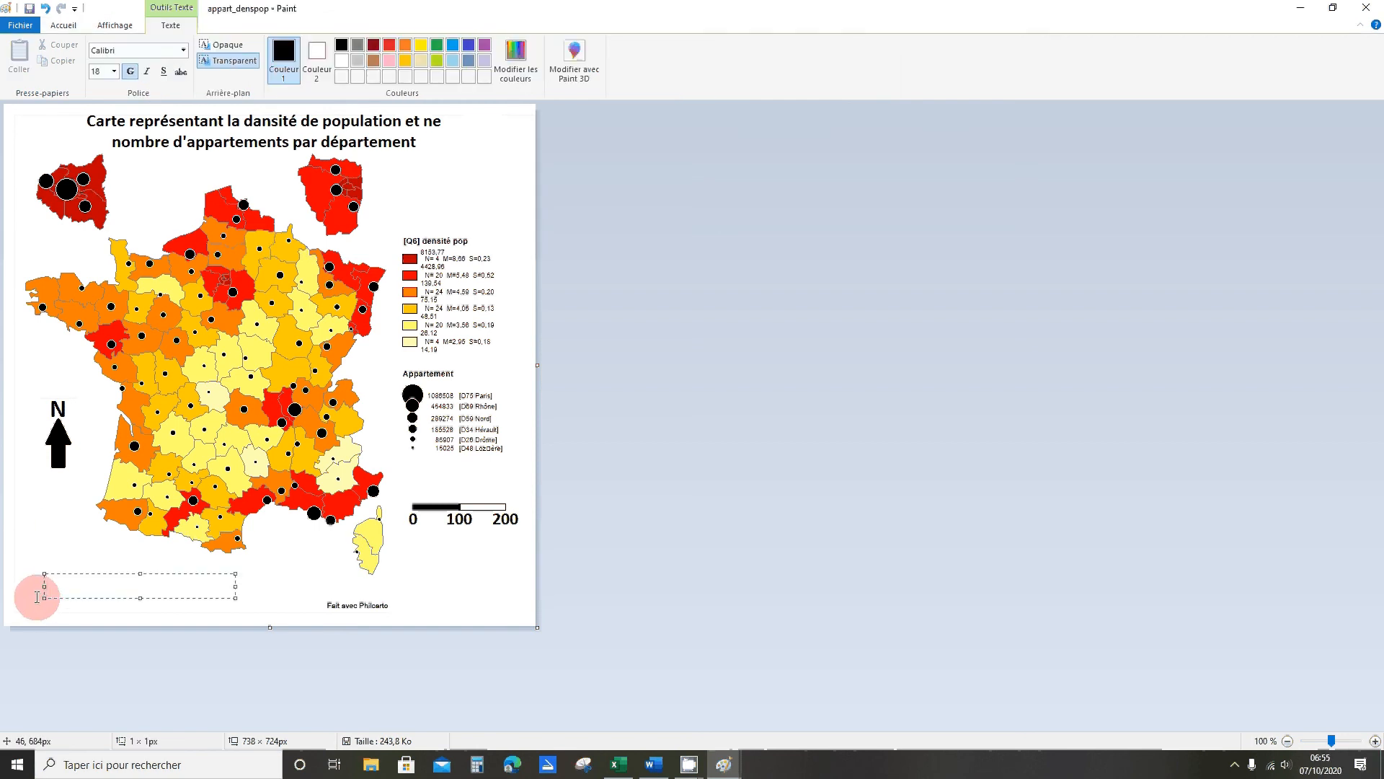
type("Source : Insee, BRGM,")
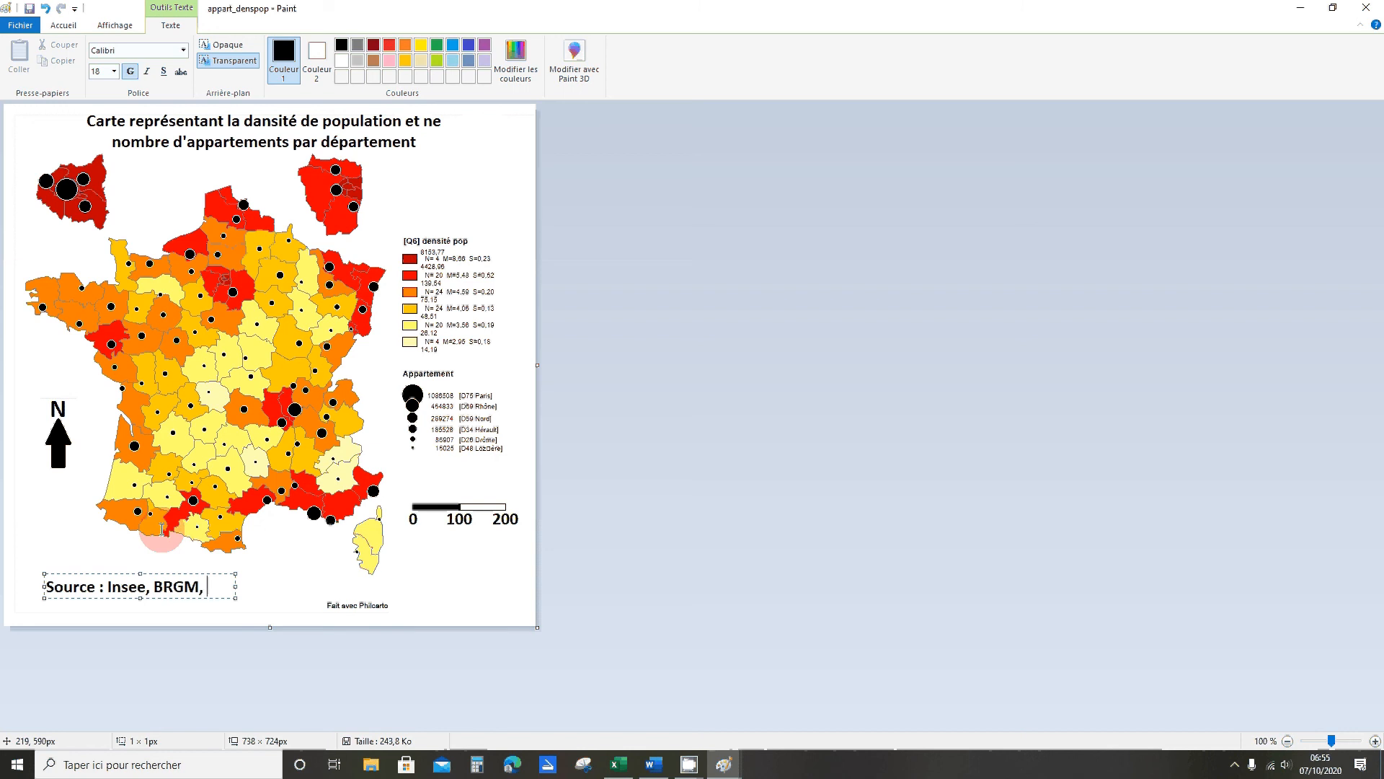
type("l")
key("BackSpace")
type("emple 2020 pour p")
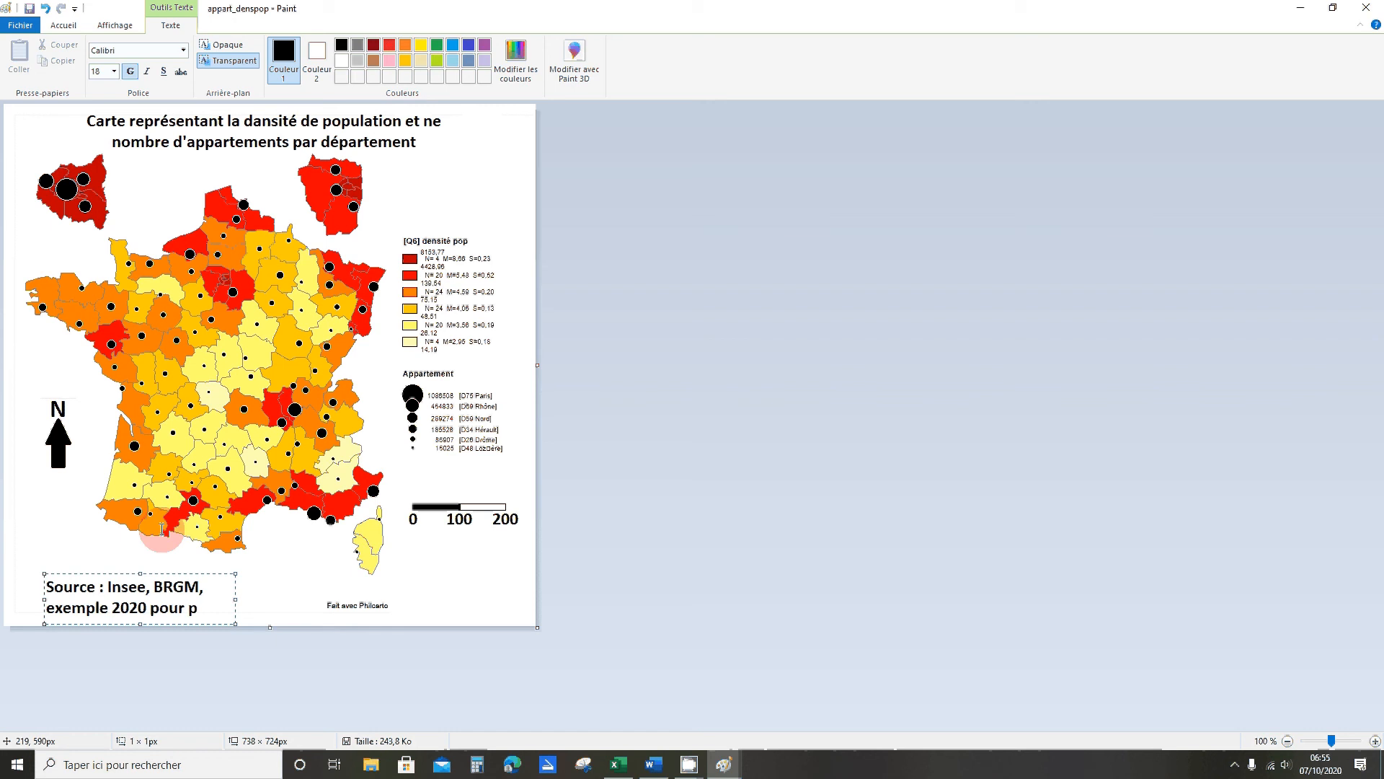
type("rto")
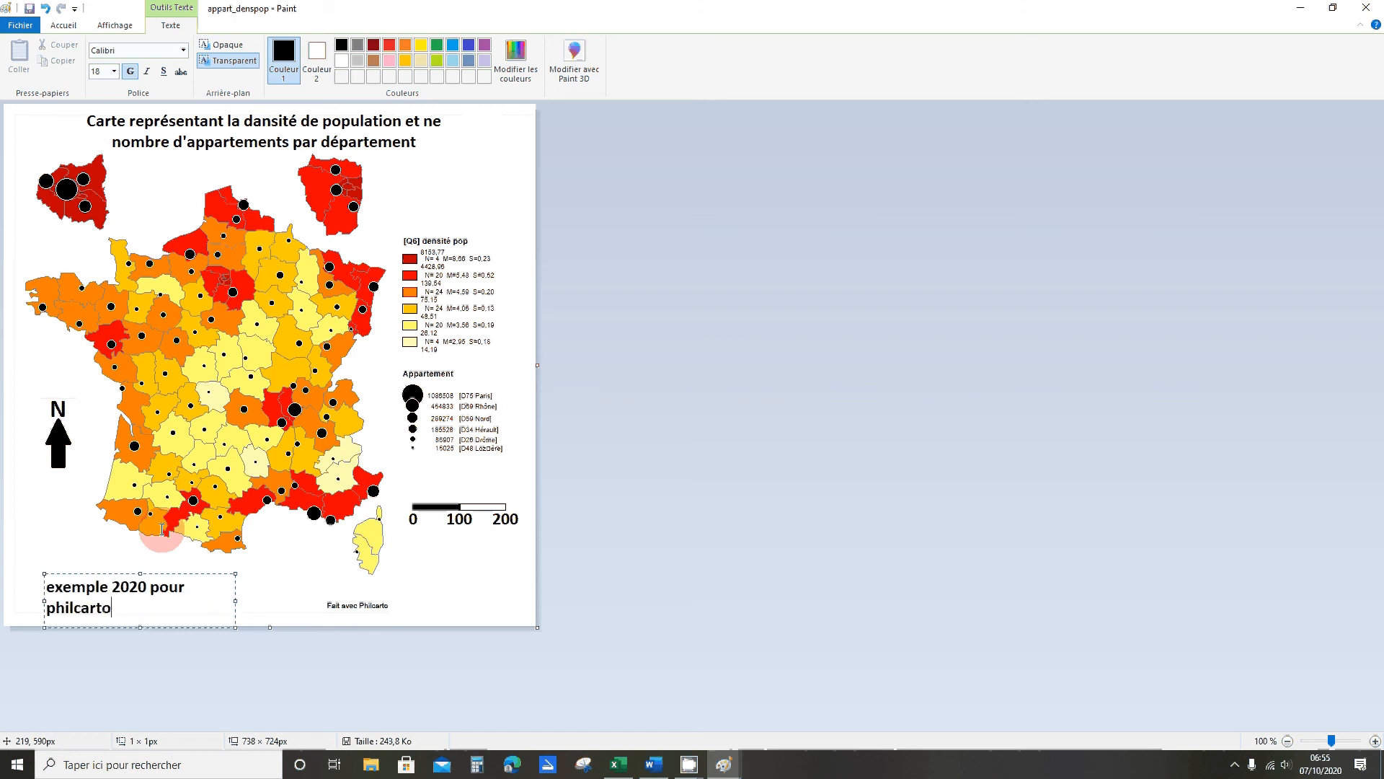
left_click(47, 587)
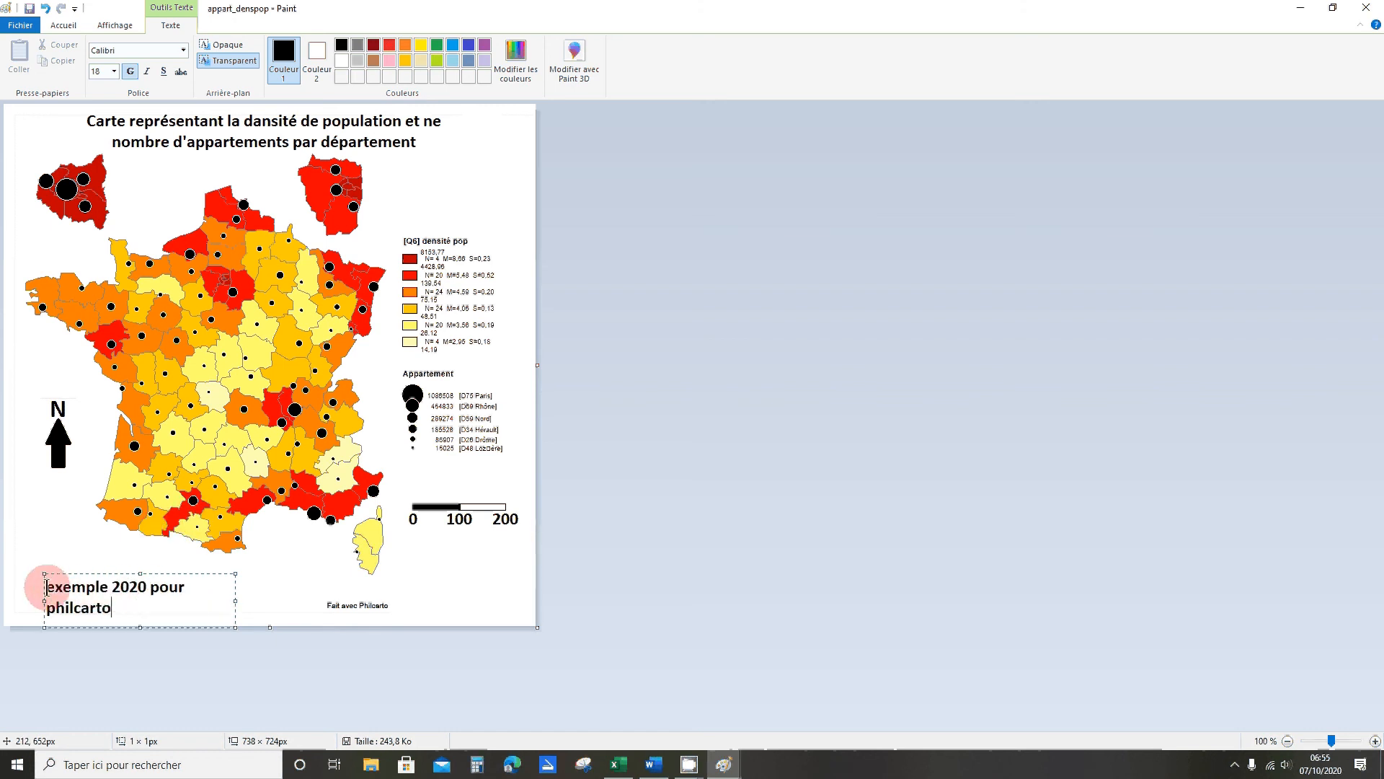
type("BD")
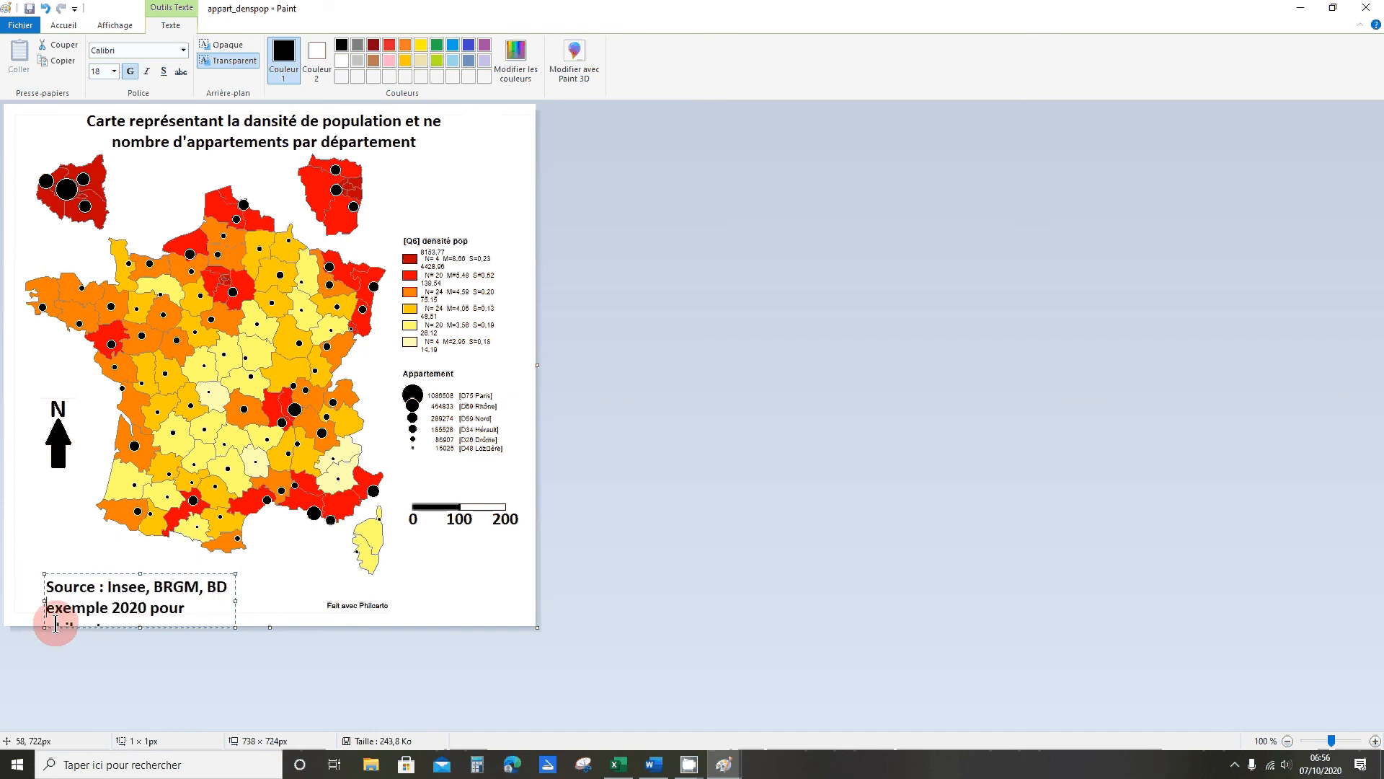
Format the whole source note as regular instead of bold text at font size 11
left_click(48, 586)
left_click_drag(48, 586, 262, 695)
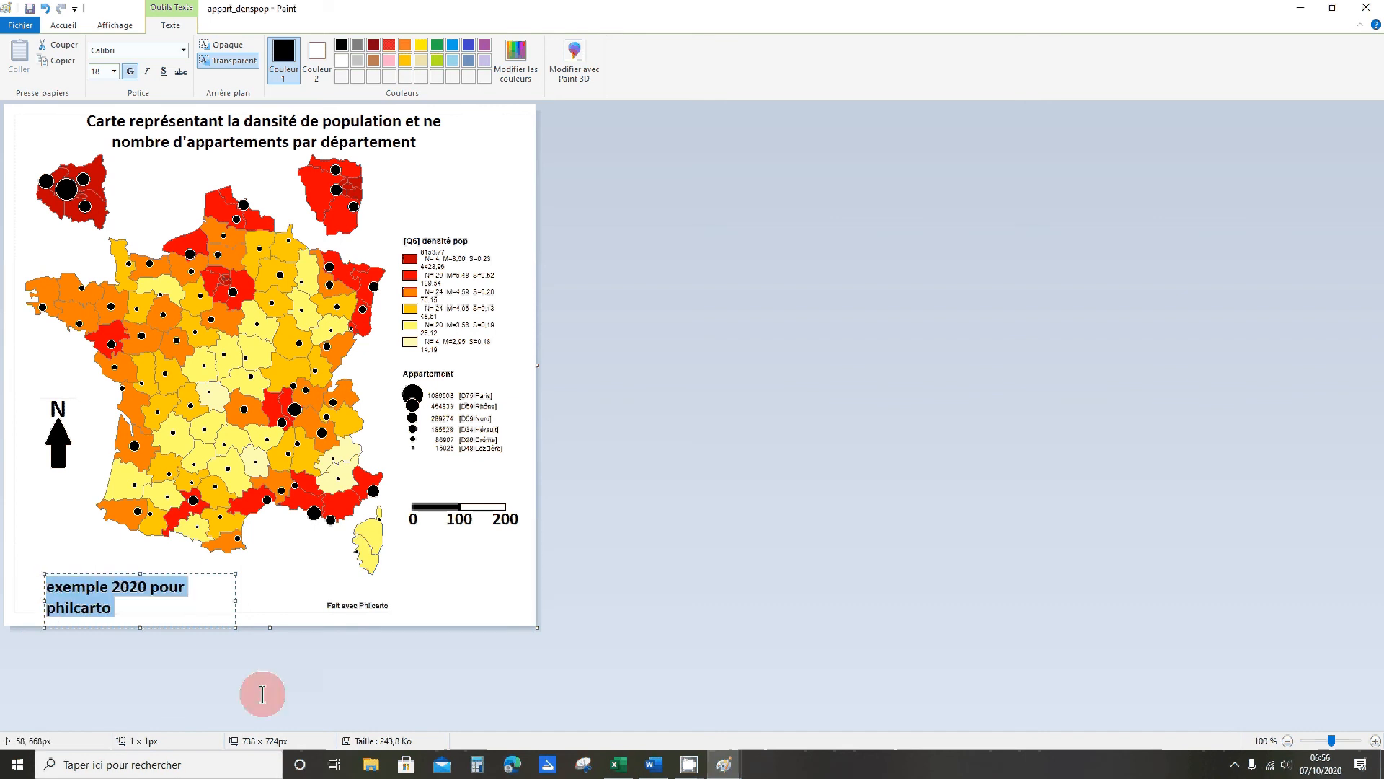
left_click(130, 71)
left_click(114, 71)
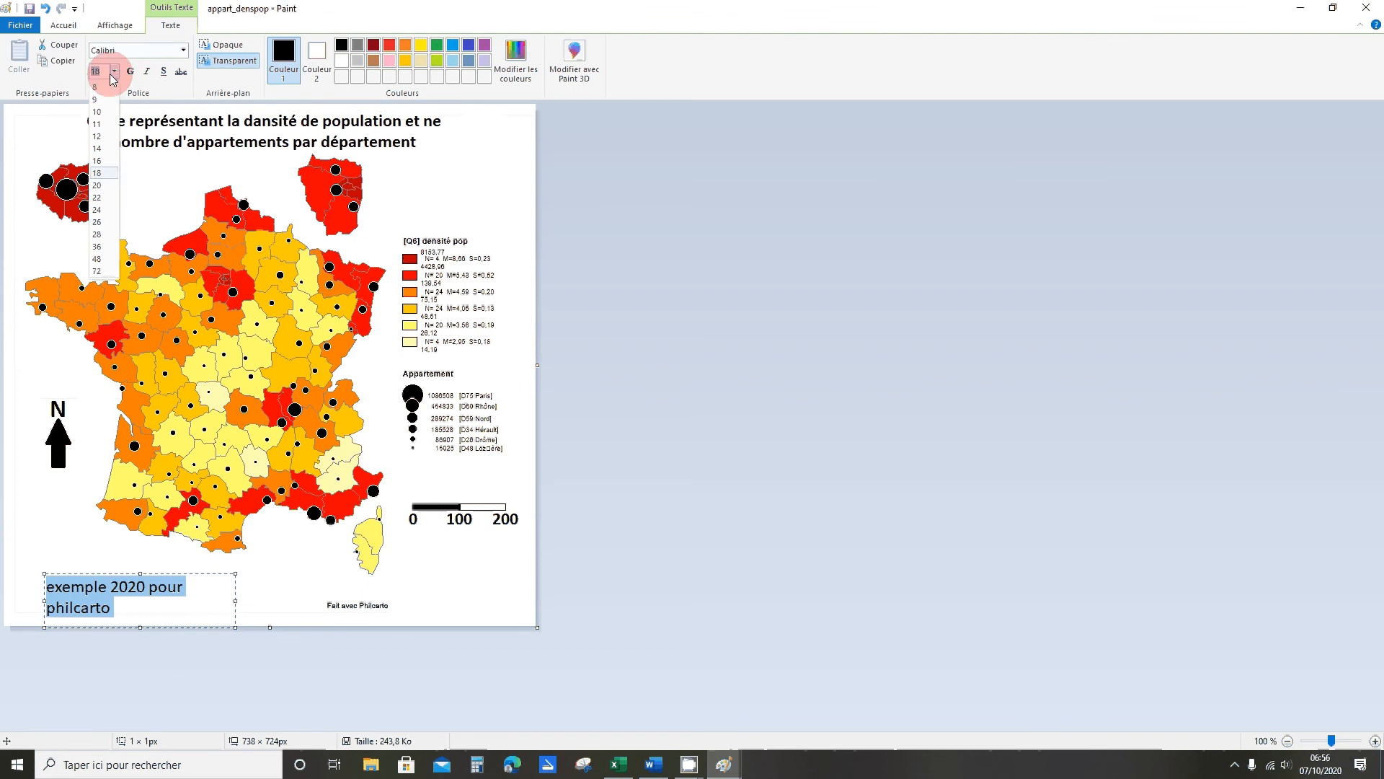
left_click(106, 126)
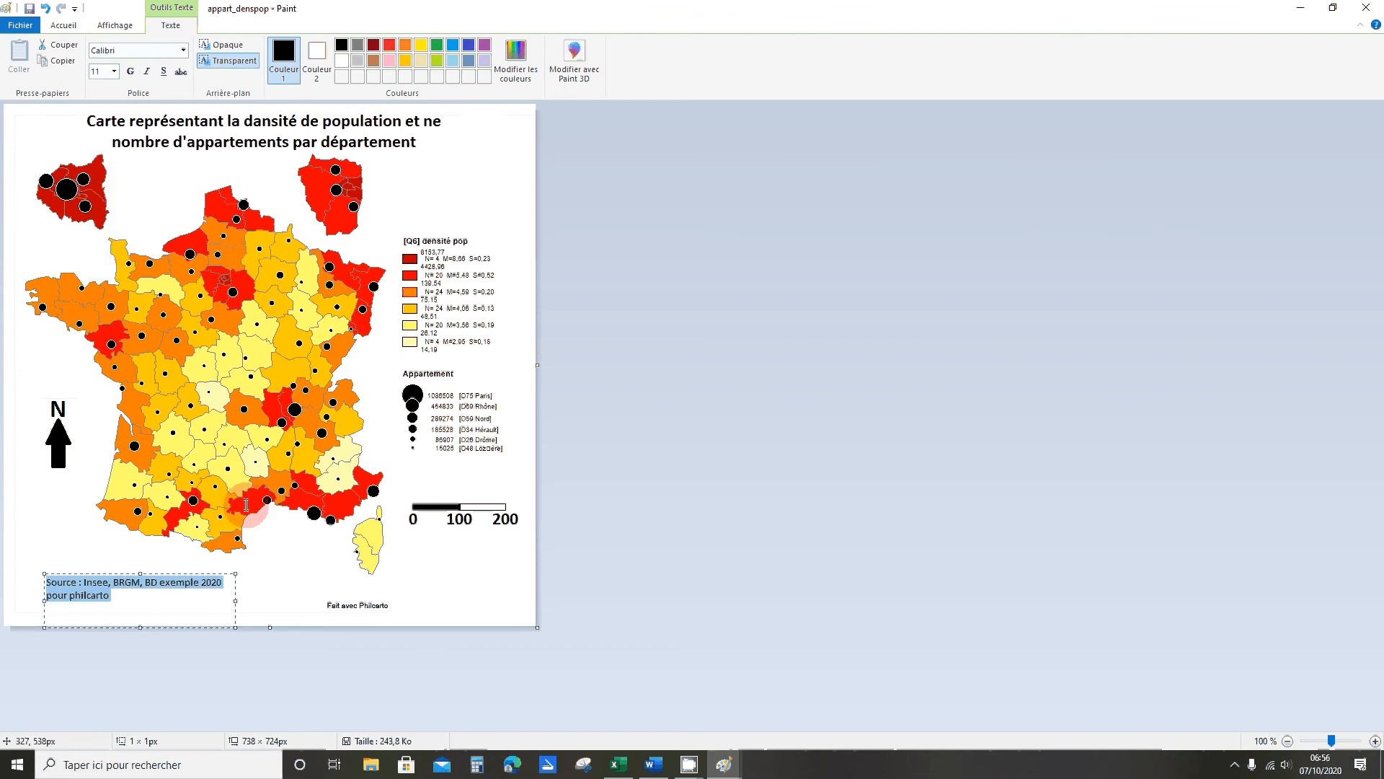
Widen the source note's text box so it fits on one line and shift it right, just below the map
left_click_drag(234, 599, 333, 599)
left_click_drag(247, 571, 298, 590)
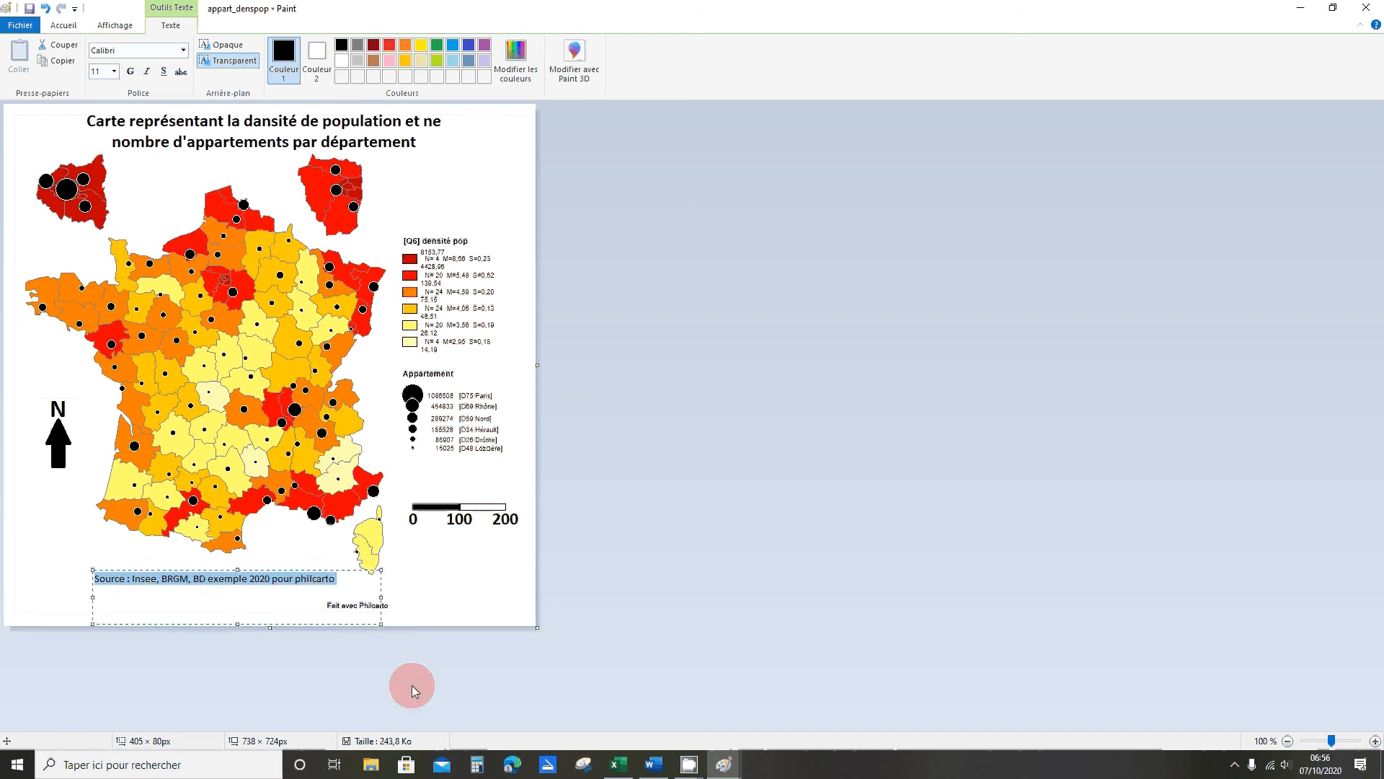
left_click(442, 635)
Move the "Fait avec Philcarto" credit directly under the source note and trim the canvas height to 700 px
left_click(110, 54)
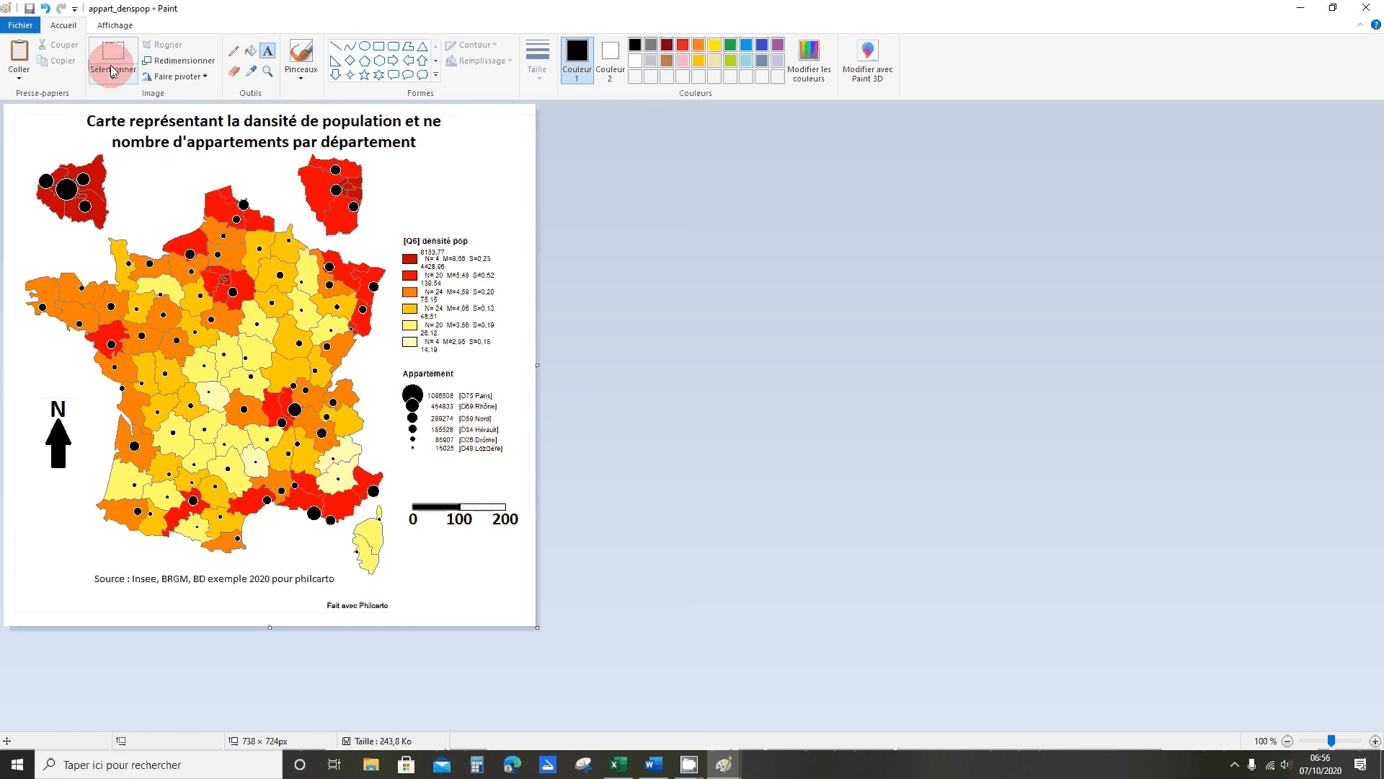
left_click_drag(323, 600, 142, 592)
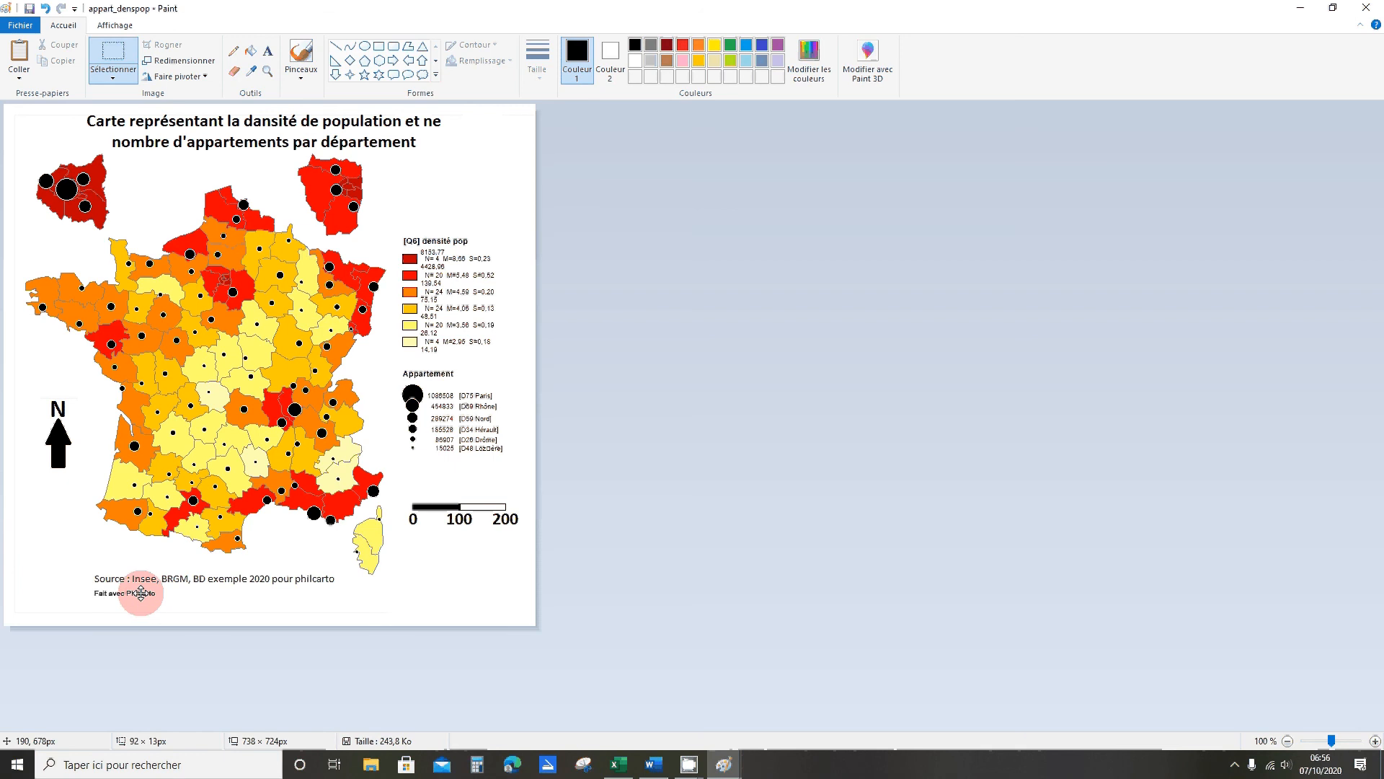
left_click(258, 622)
left_click_drag(270, 632, 261, 609)
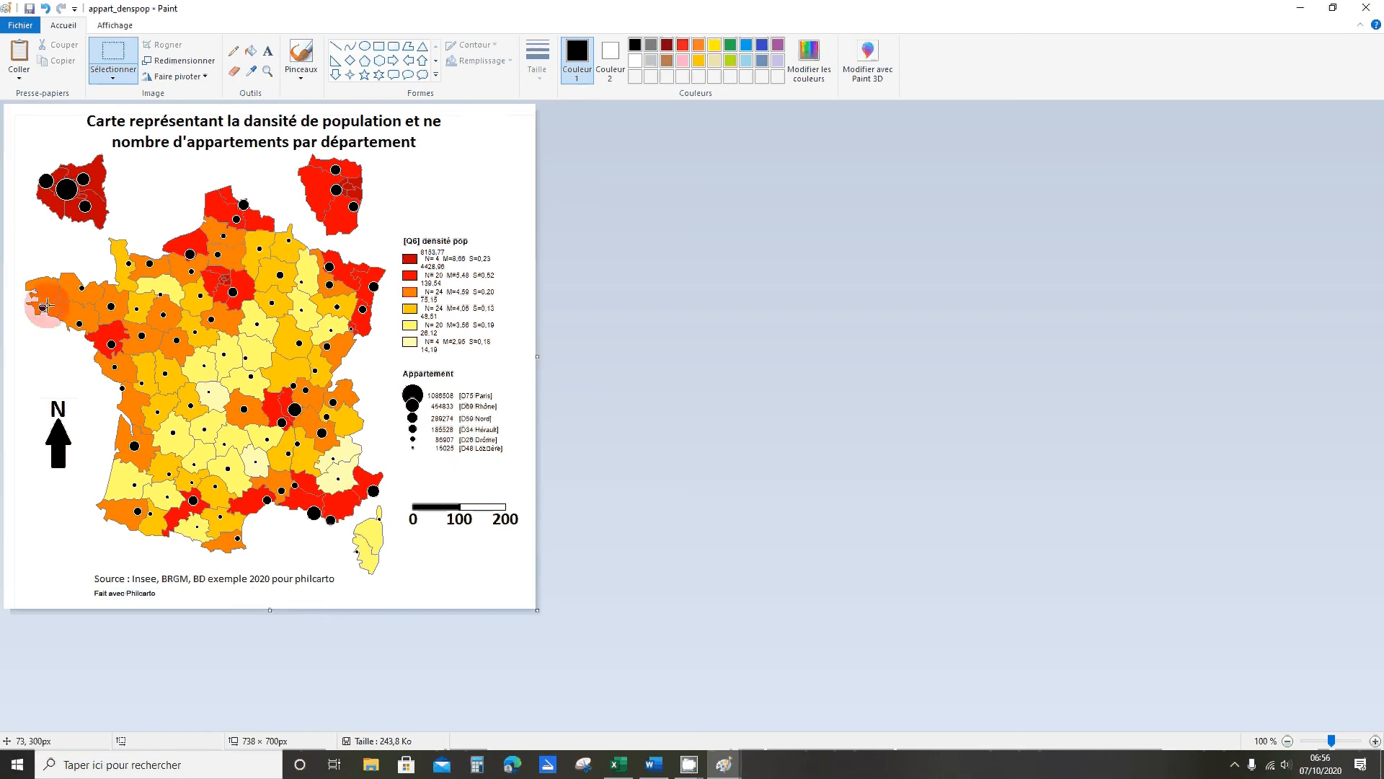
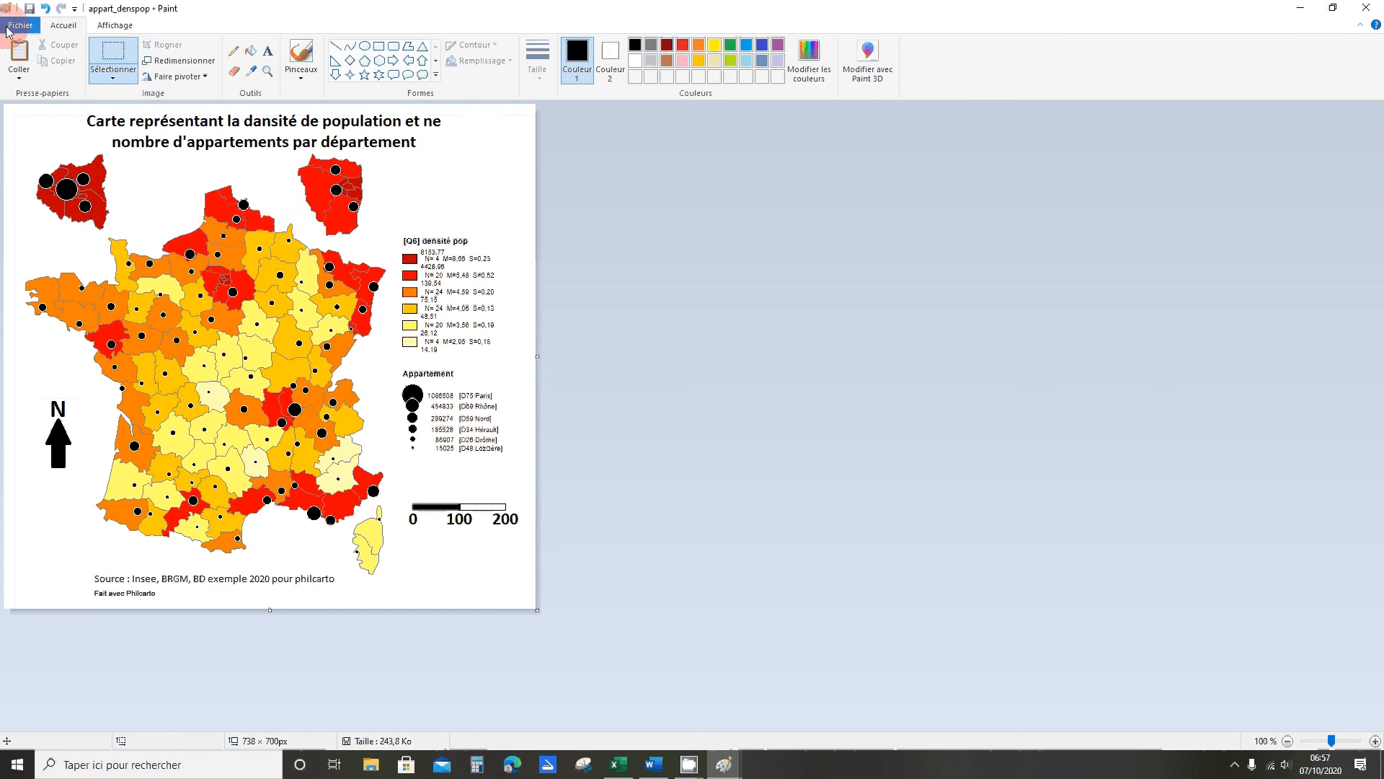
Save the map as a JPEG on the desktop, named with the author's full name plus "TD2 philcarto", accepting the loss of transparency
left_click(20, 26)
left_click(81, 145)
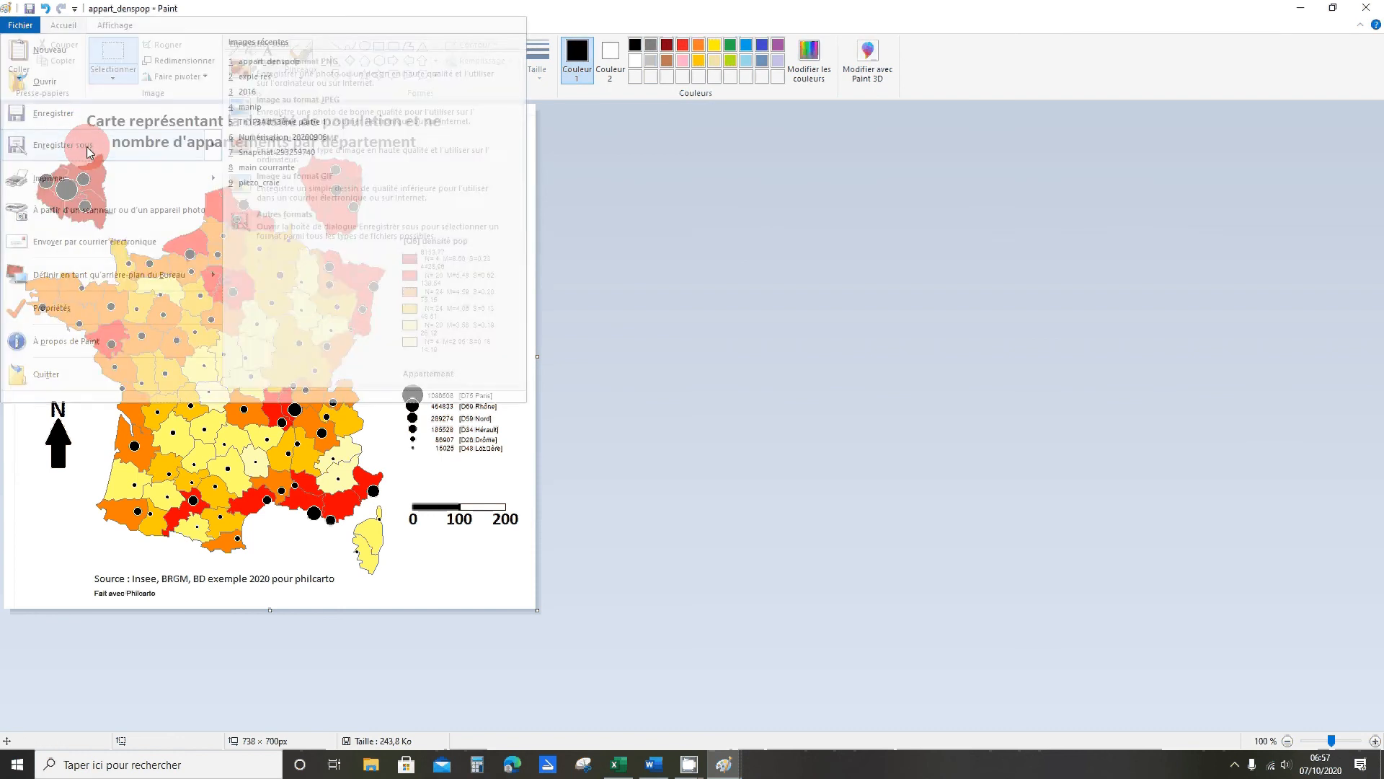
left_click(588, 525)
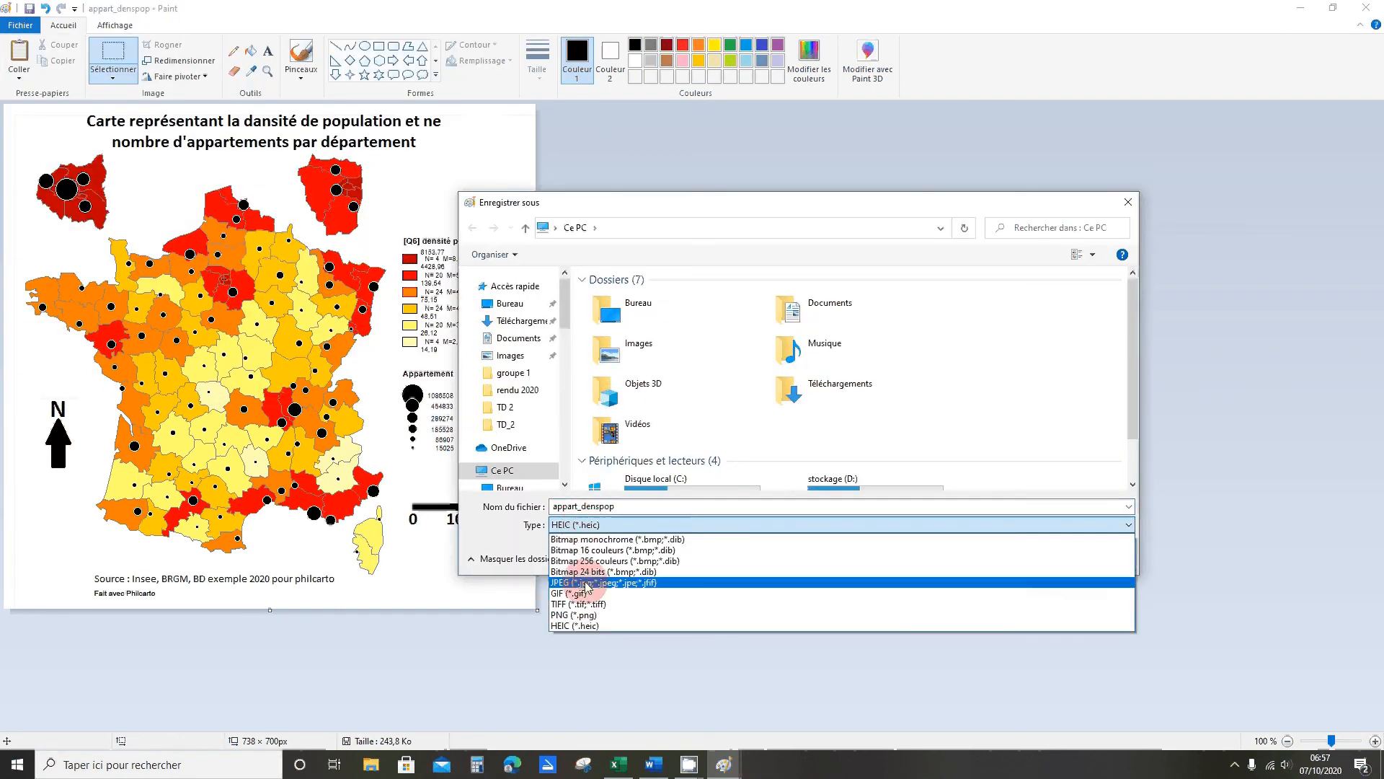
left_click(588, 564)
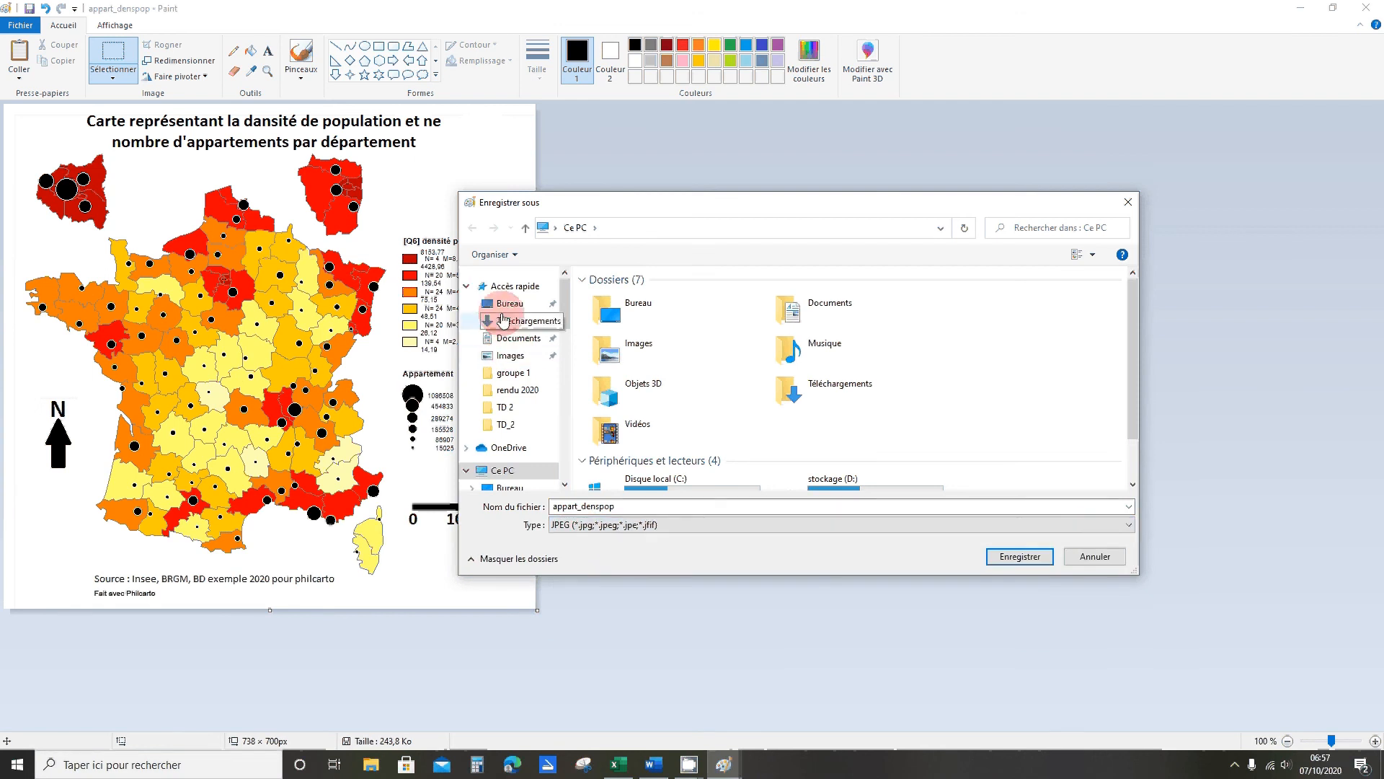
left_click(507, 303)
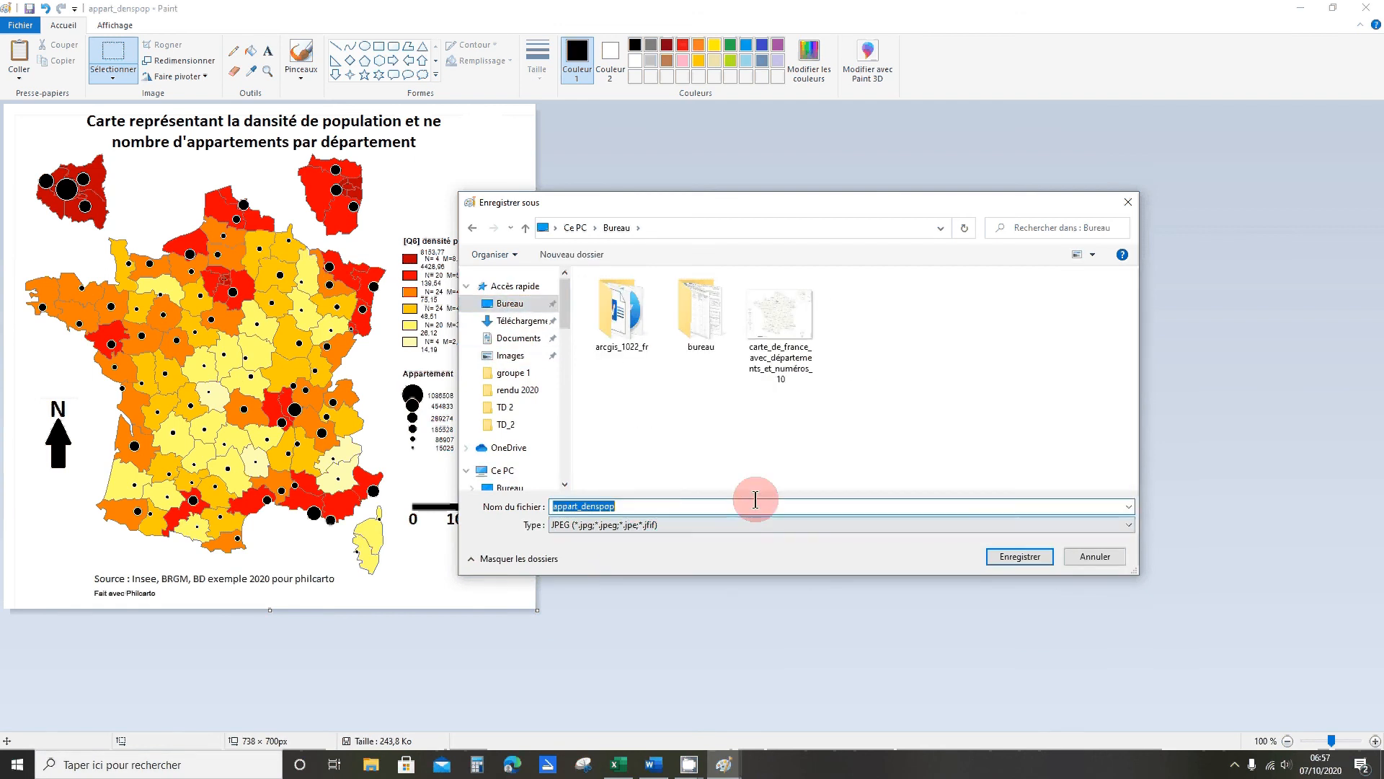
type("J")
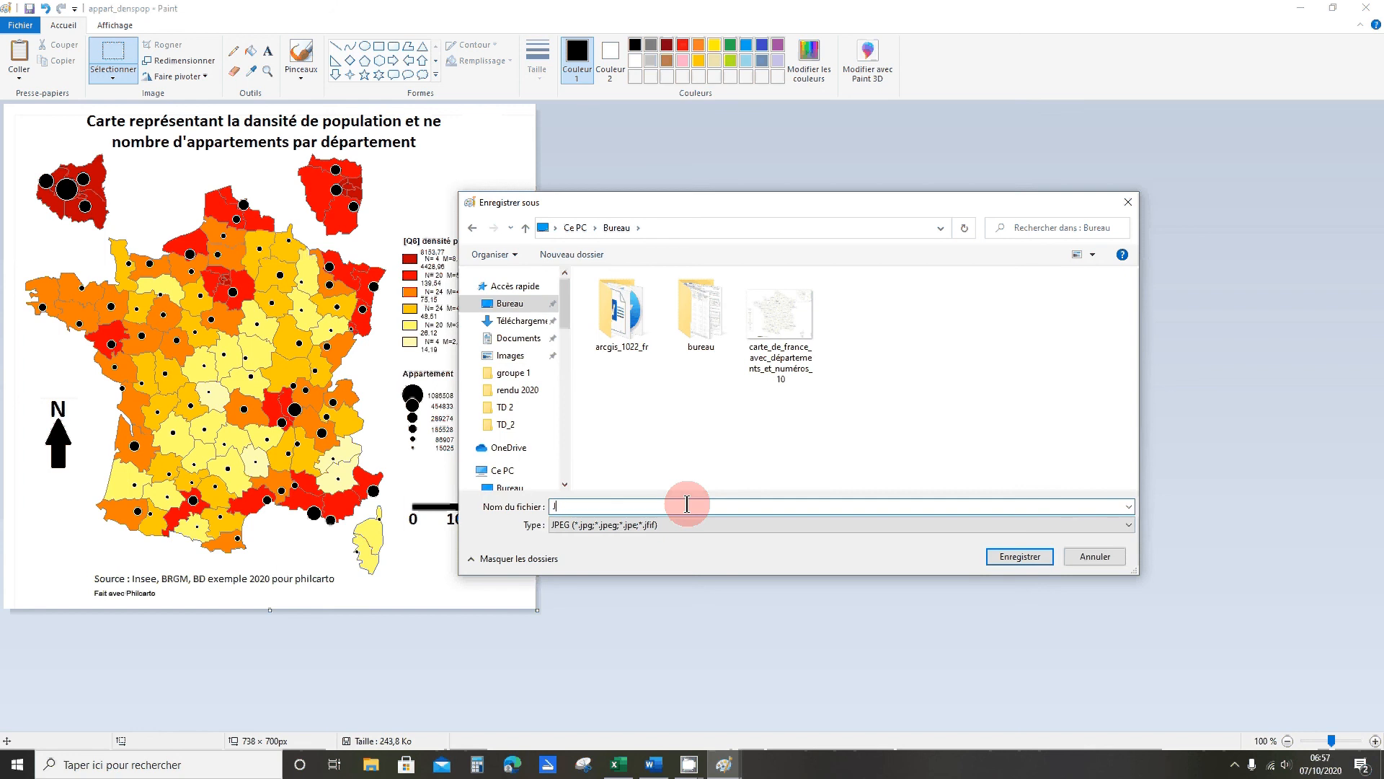
type("ulien Berthe TD2 philcarto")
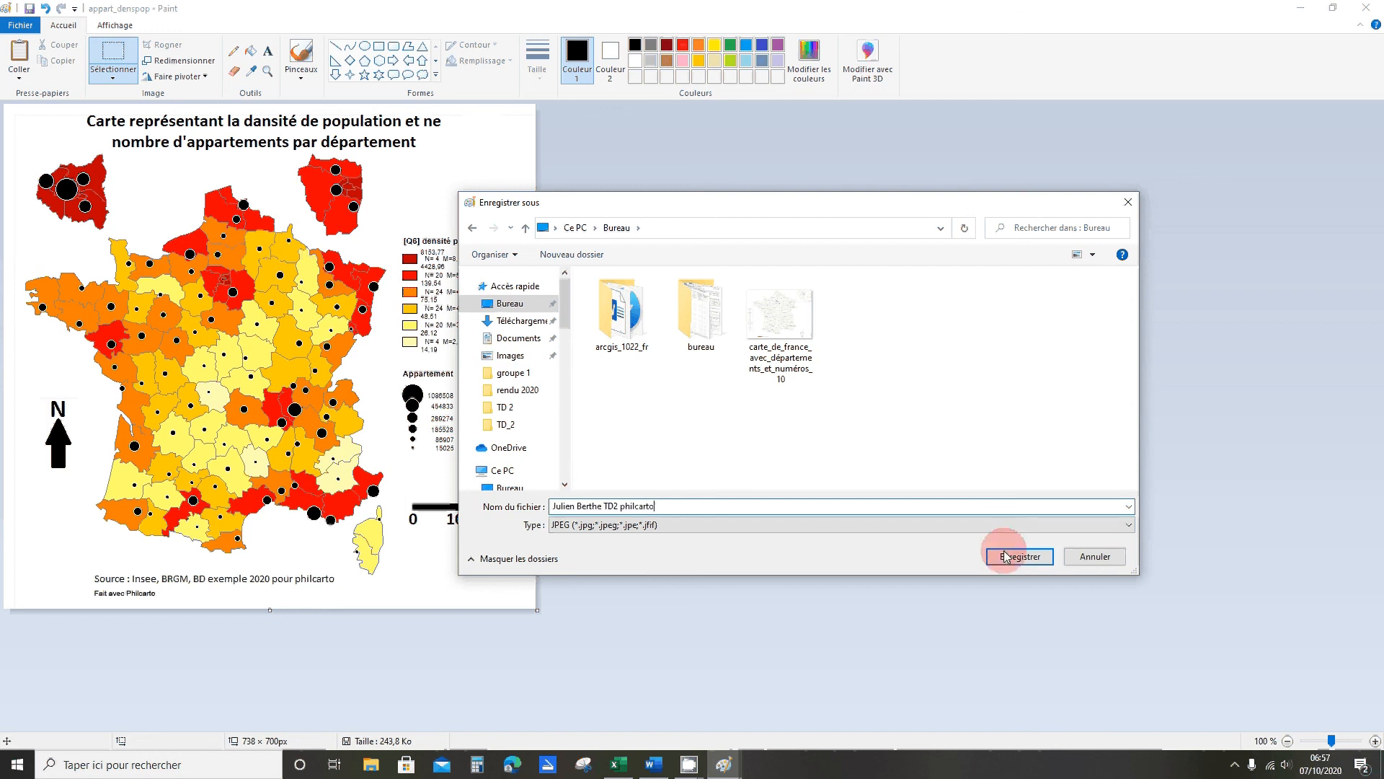
left_click(1020, 556)
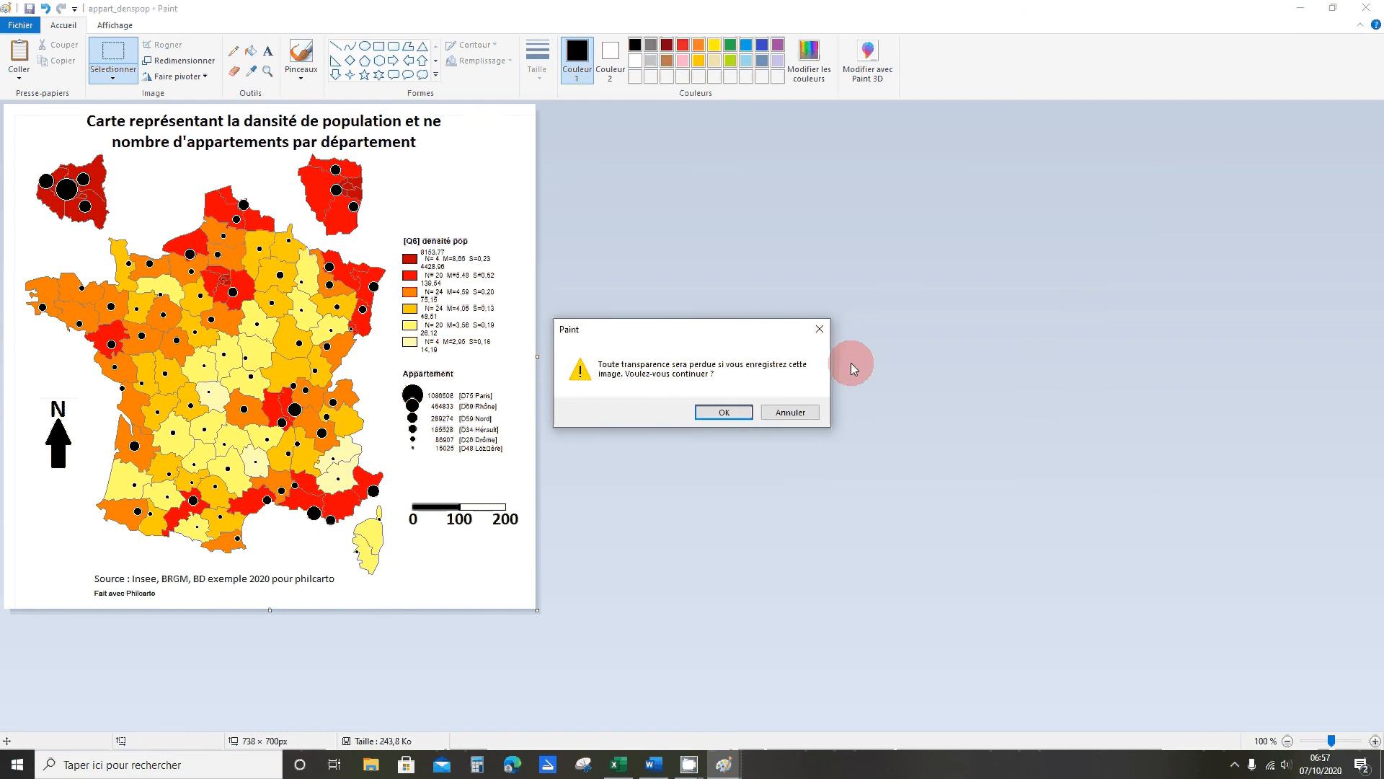
left_click(730, 412)
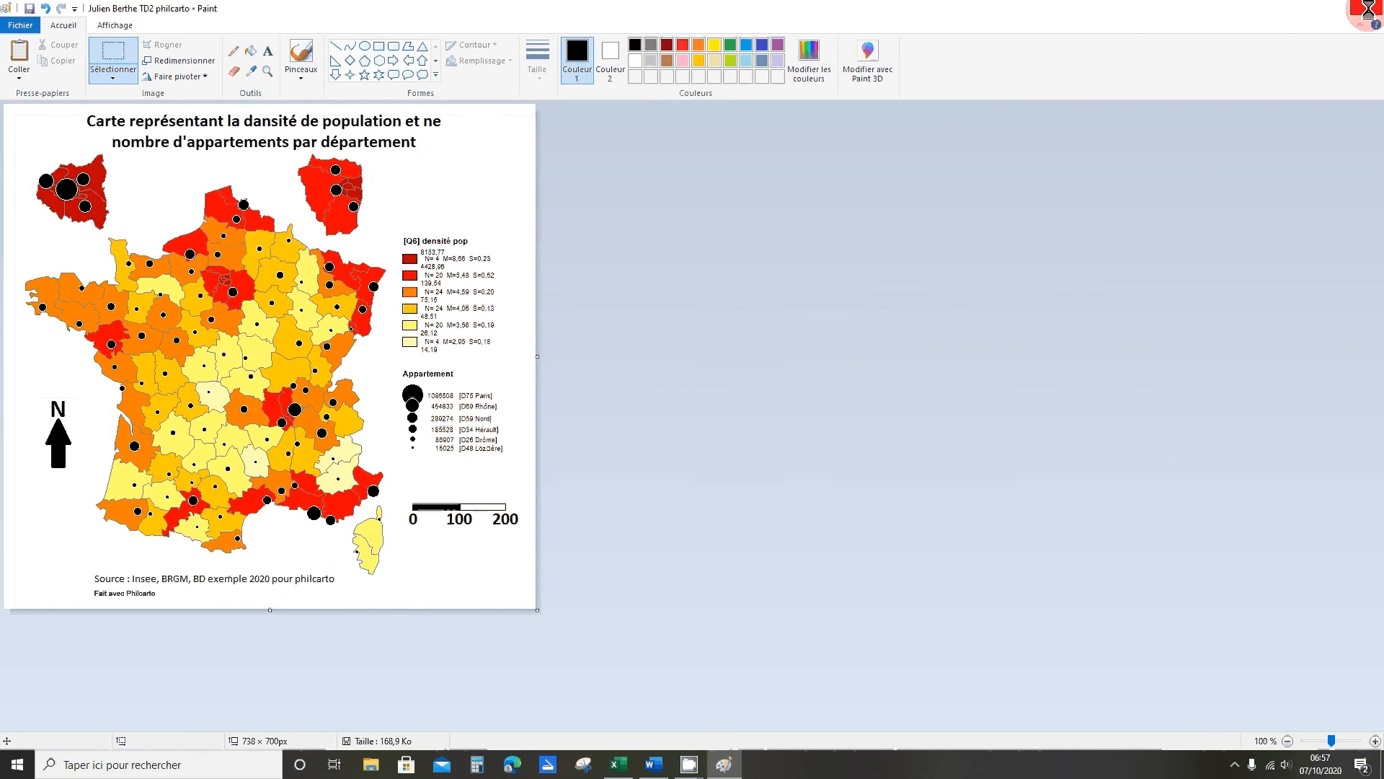
Close both Paint windows and the Photos preview of the saved map to return to the desktop
left_click(1372, 7)
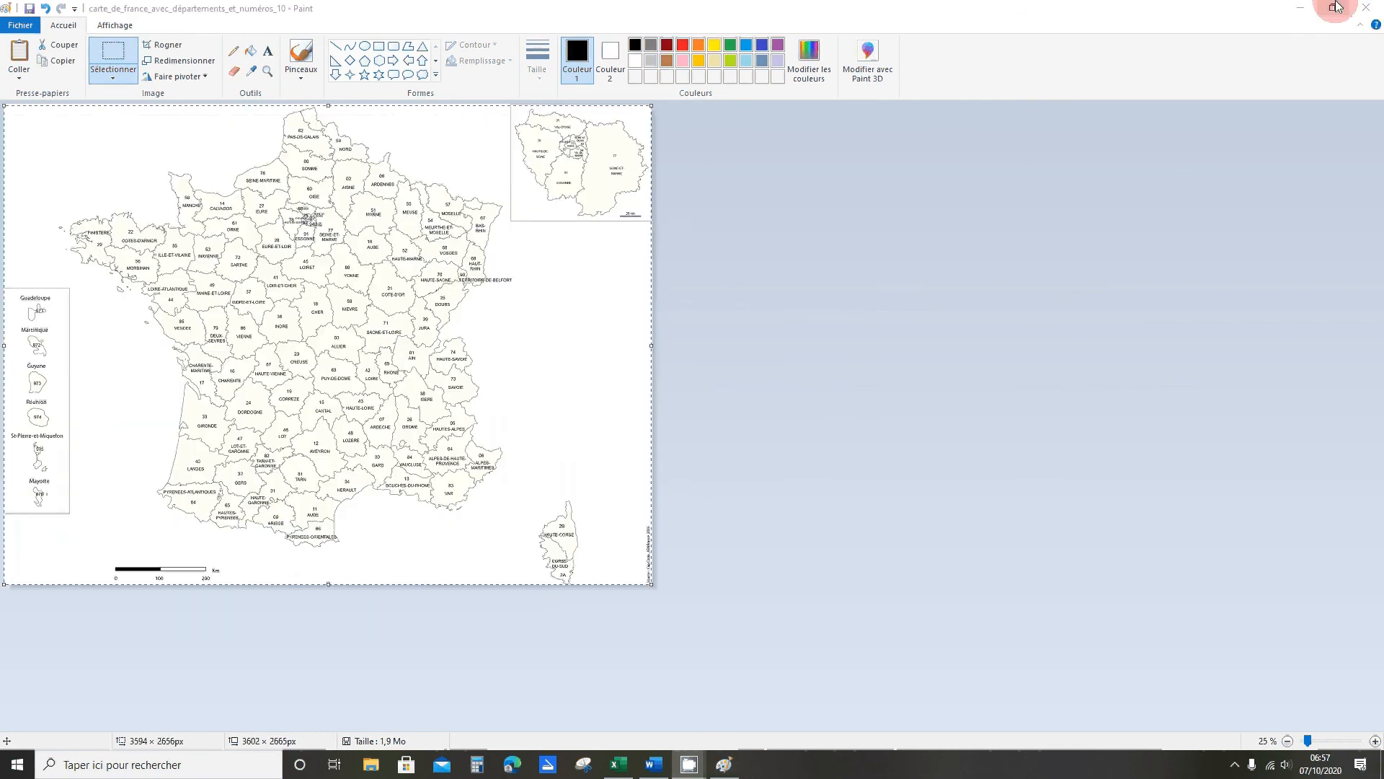
left_click(1369, 6)
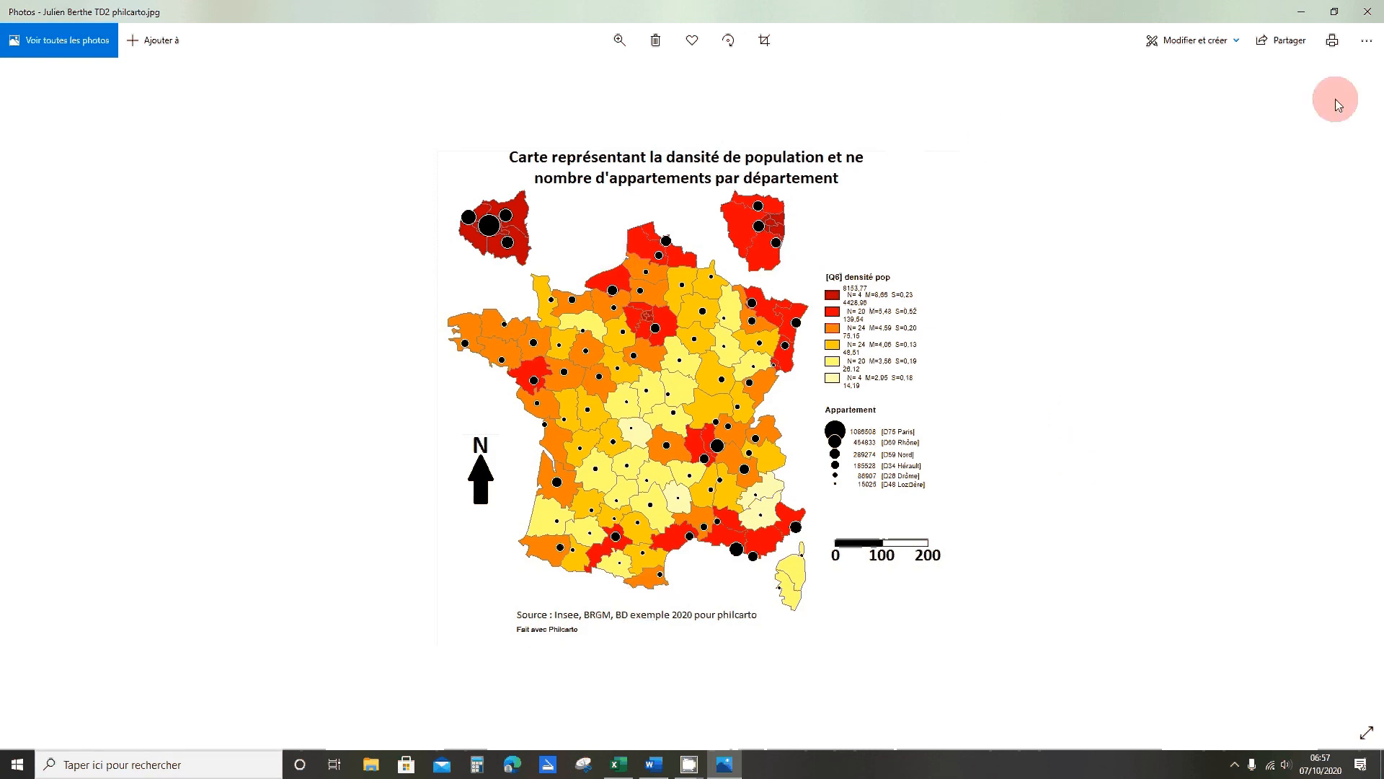
left_click(1361, 22)
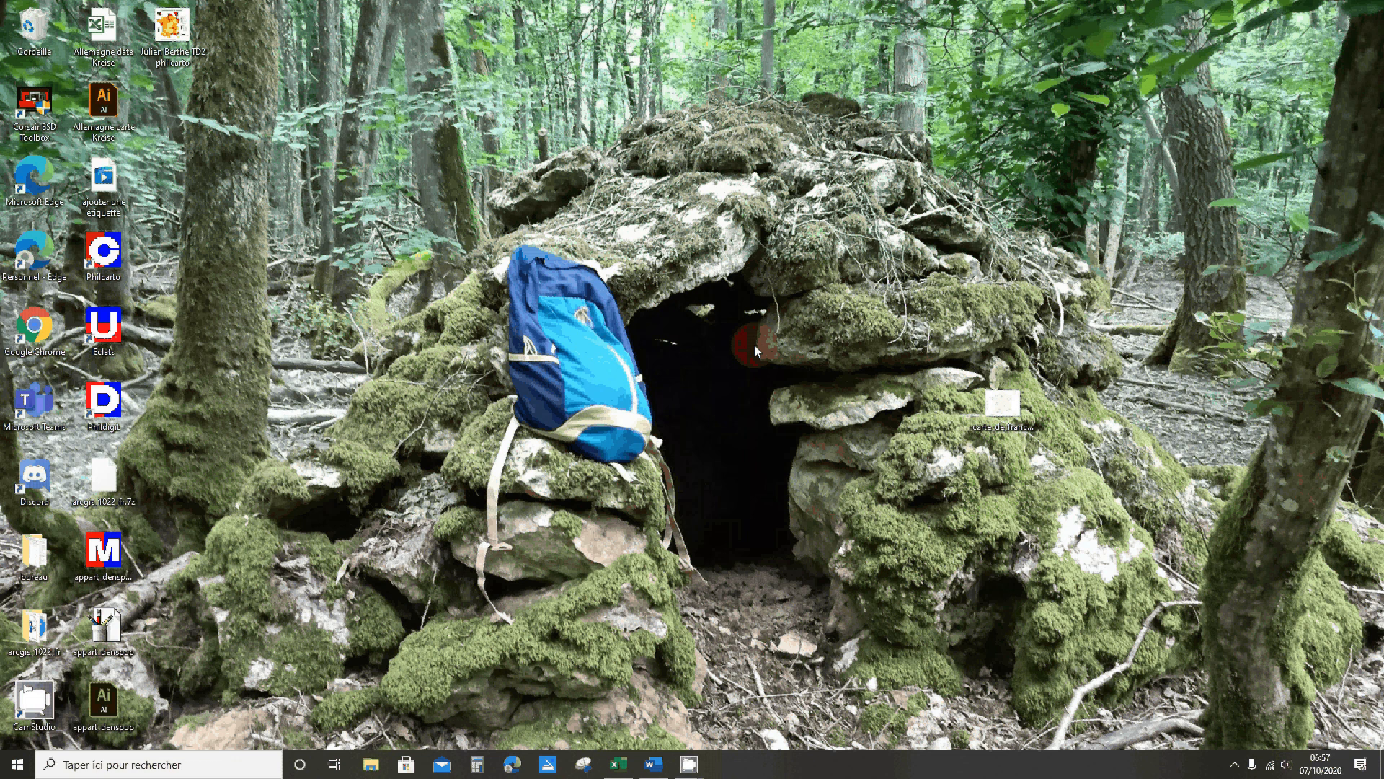
Open the desktop file appart_denspop in Adobe Illustrator without updating its legacy text
double_click(88, 713)
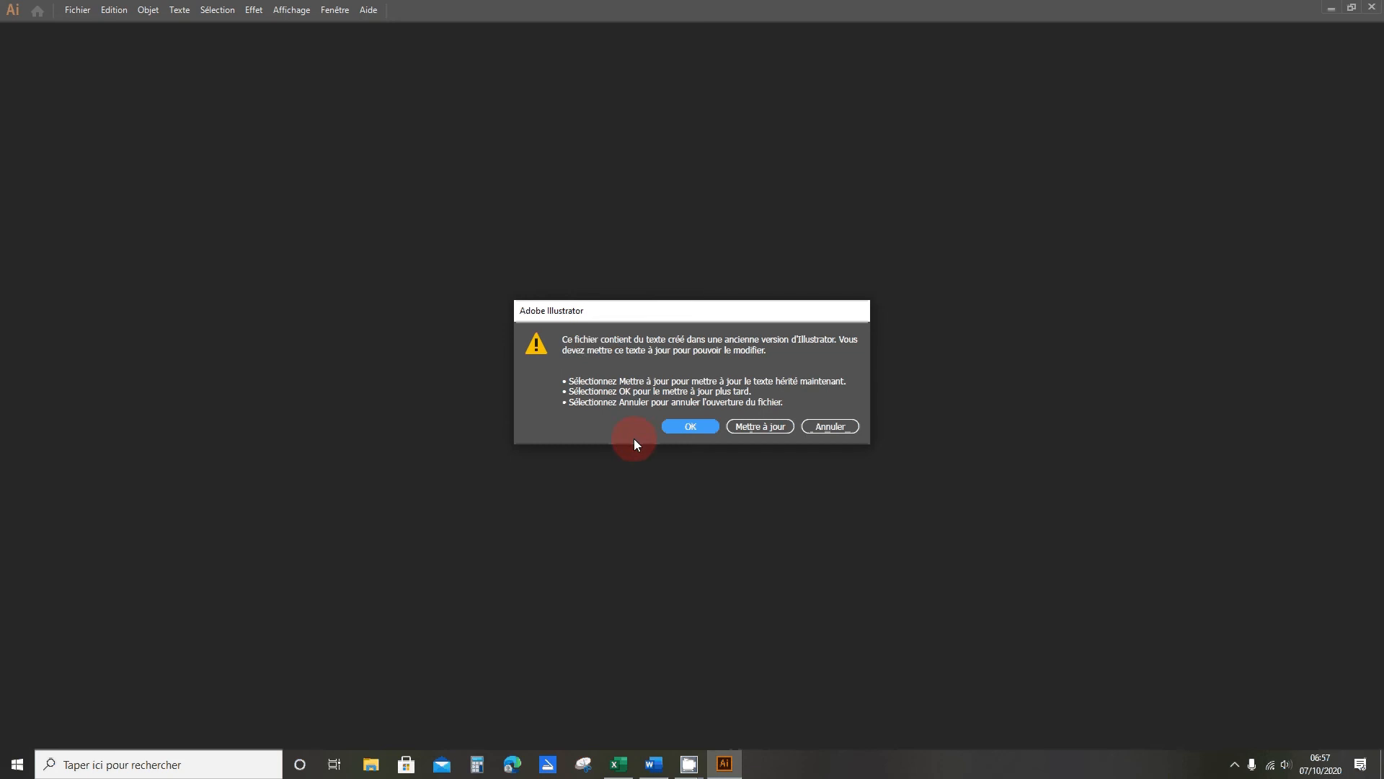
left_click(674, 428)
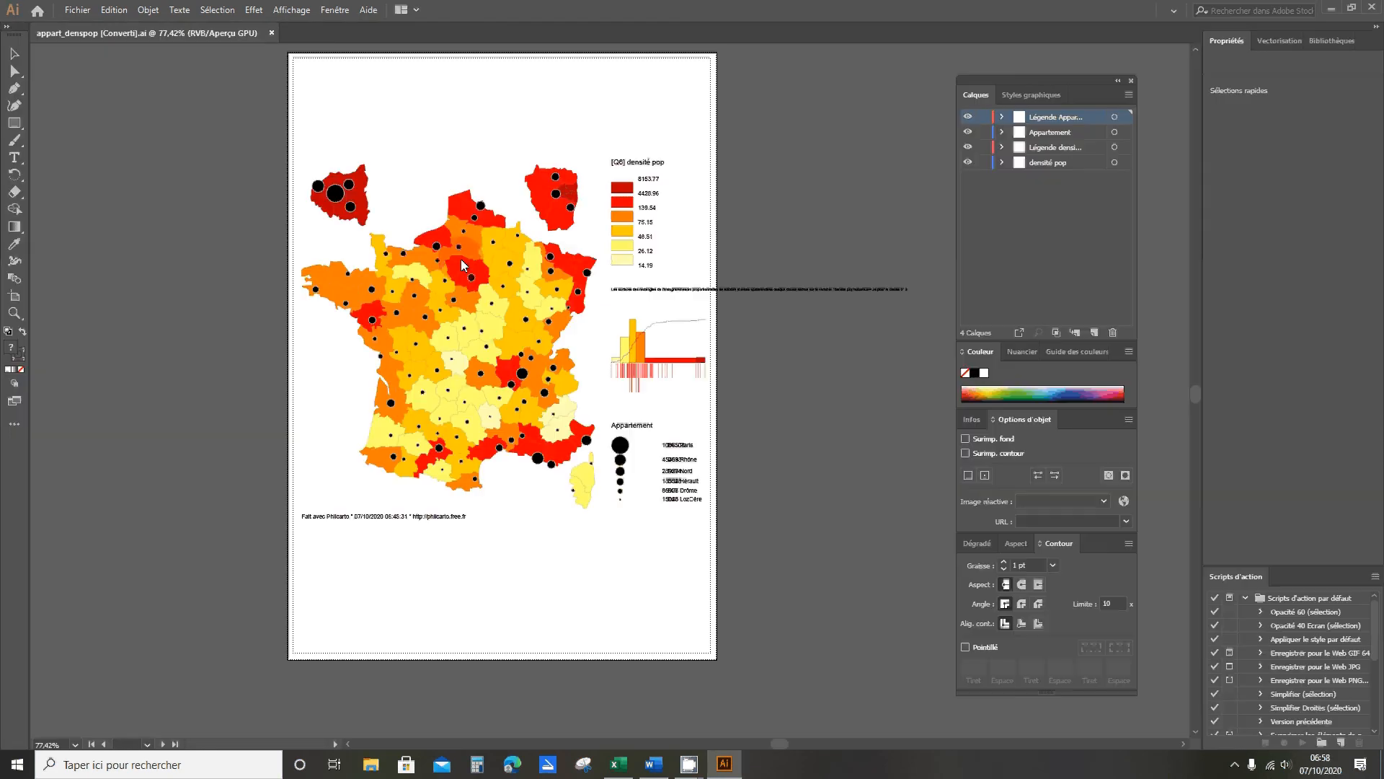
Select the whole "[Q6] densité pop" legend with its title, colour boxes and values, and move it slightly upwards on the page
left_click(693, 272)
left_click(627, 209)
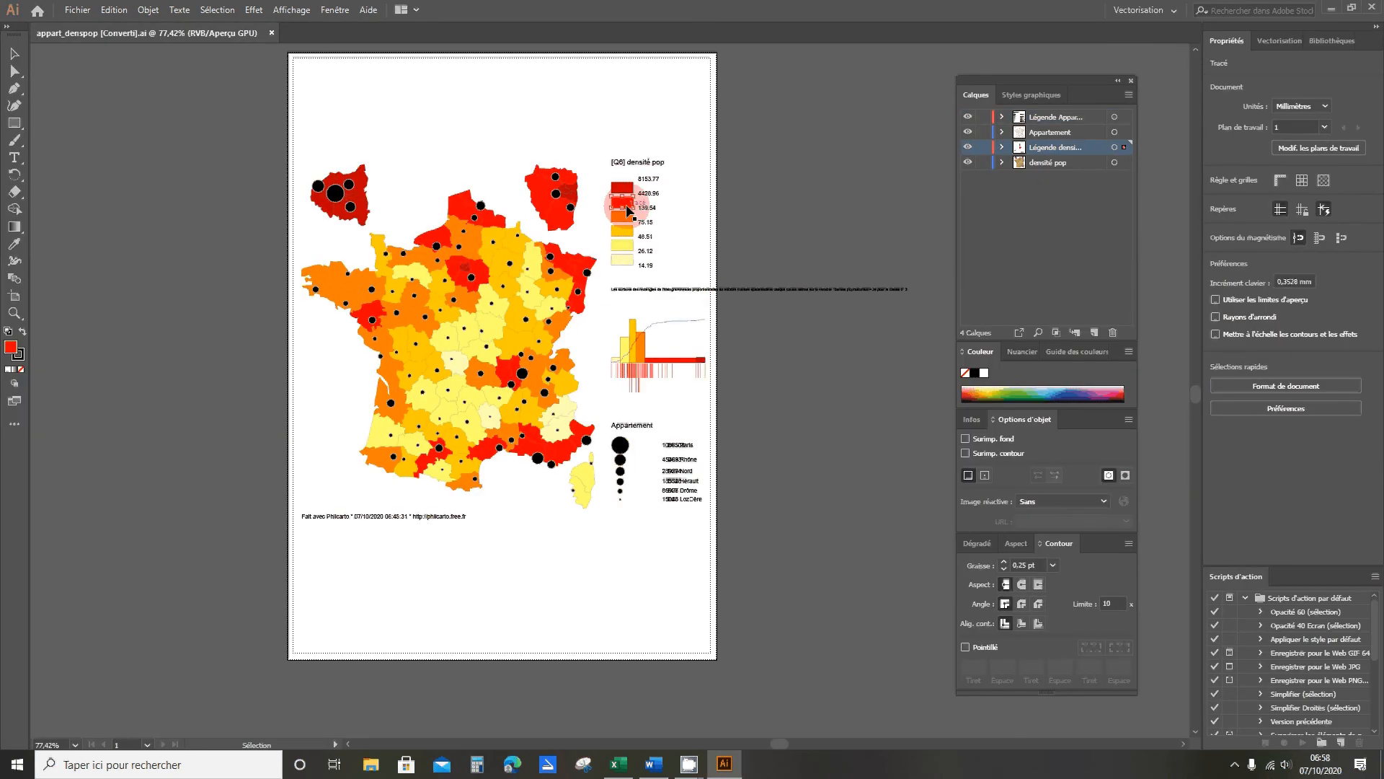
left_click(618, 145)
left_click_drag(602, 140, 681, 270)
mouse_move(611, 238)
left_mouse_down()
mouse_move(633, 197)
mouse_move(619, 222)
left_mouse_up()
left_click(619, 561)
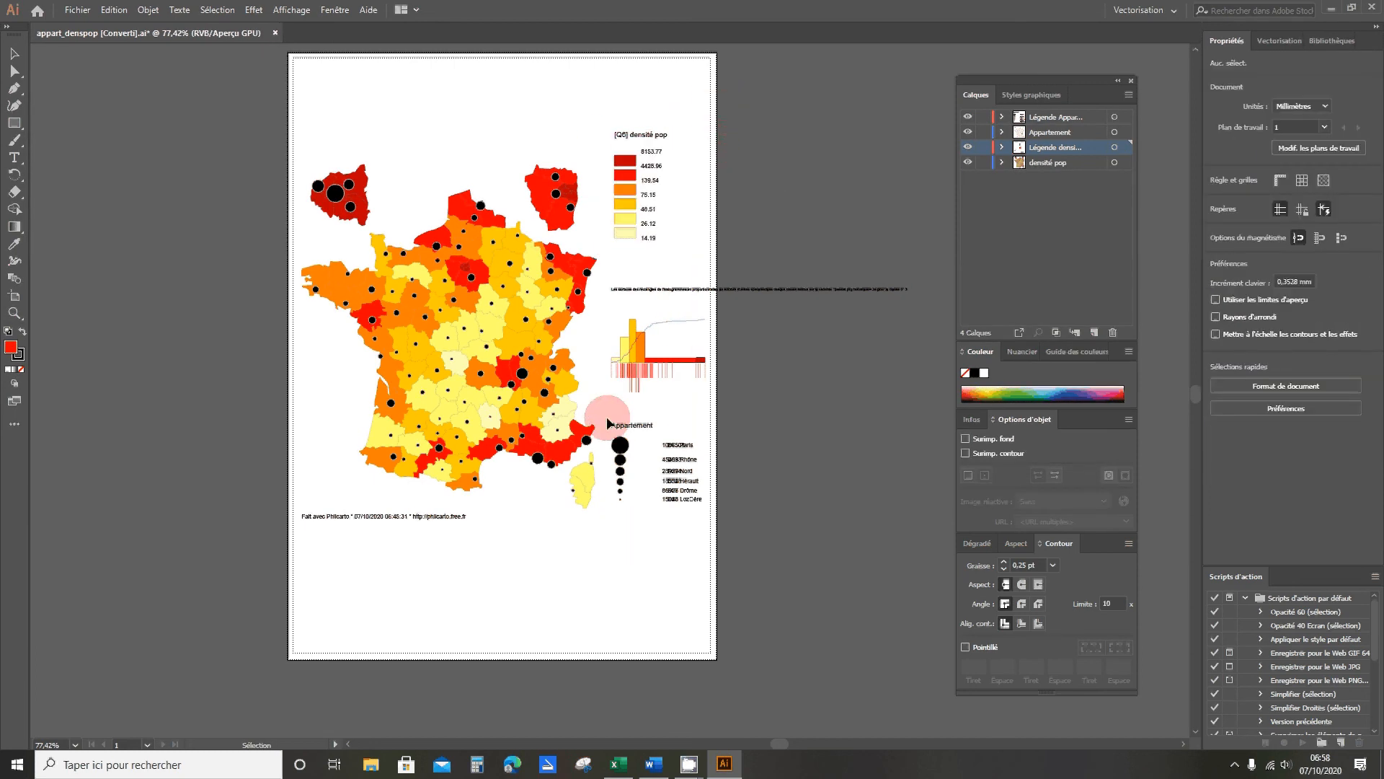
Select the whole "Appartement" legend with its circles and labels and move it slightly downwards on the page
left_click_drag(607, 418, 700, 533)
mouse_move(626, 482)
left_mouse_down()
mouse_move(618, 565)
mouse_move(625, 501)
left_mouse_up()
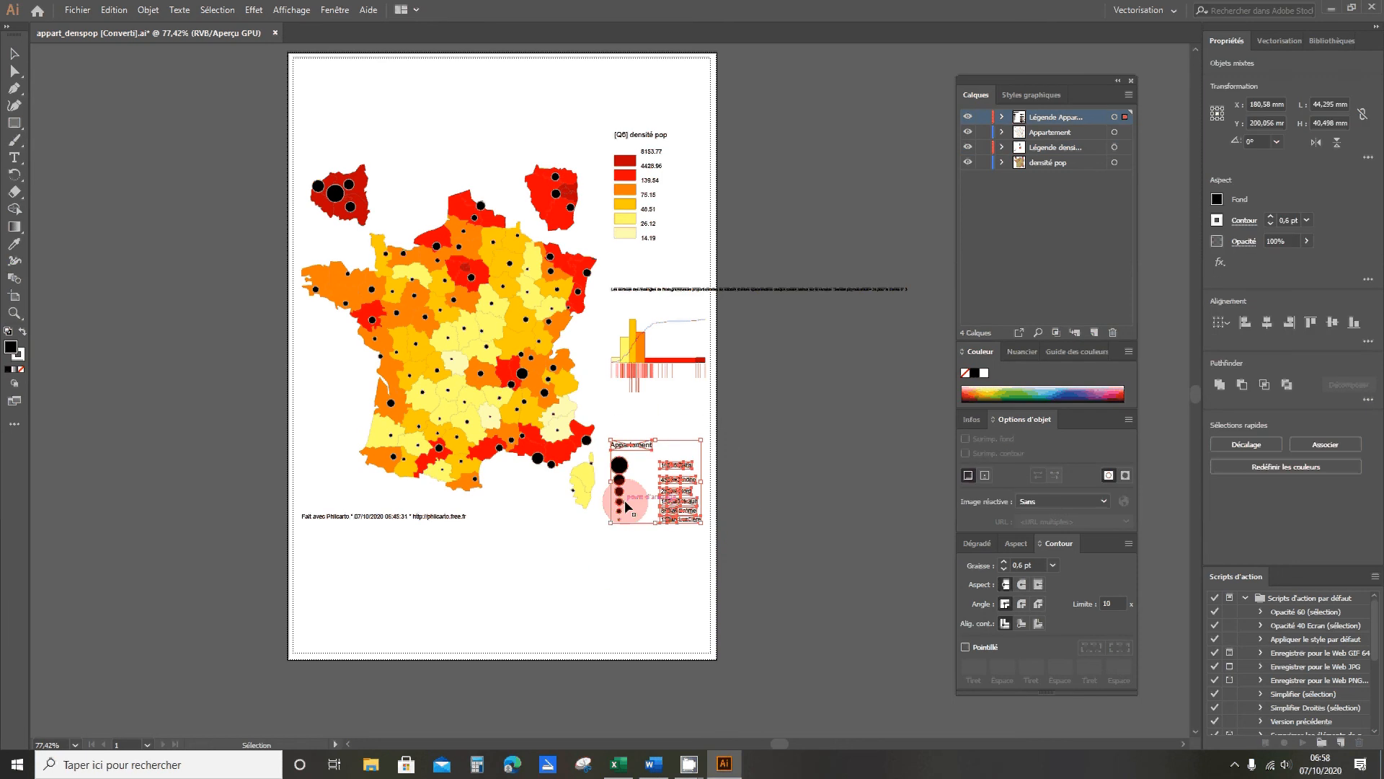
left_click(571, 606)
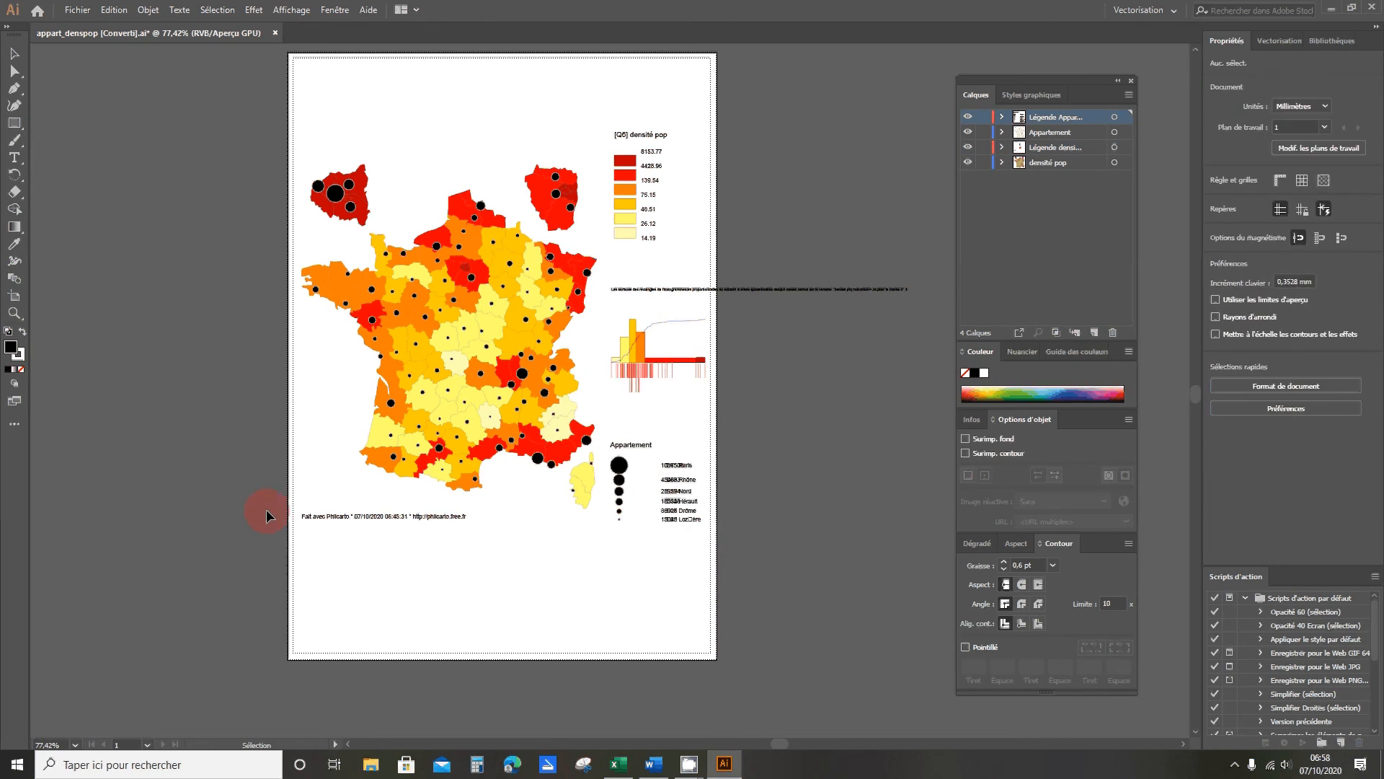
scroll(300, 389, "up", 5)
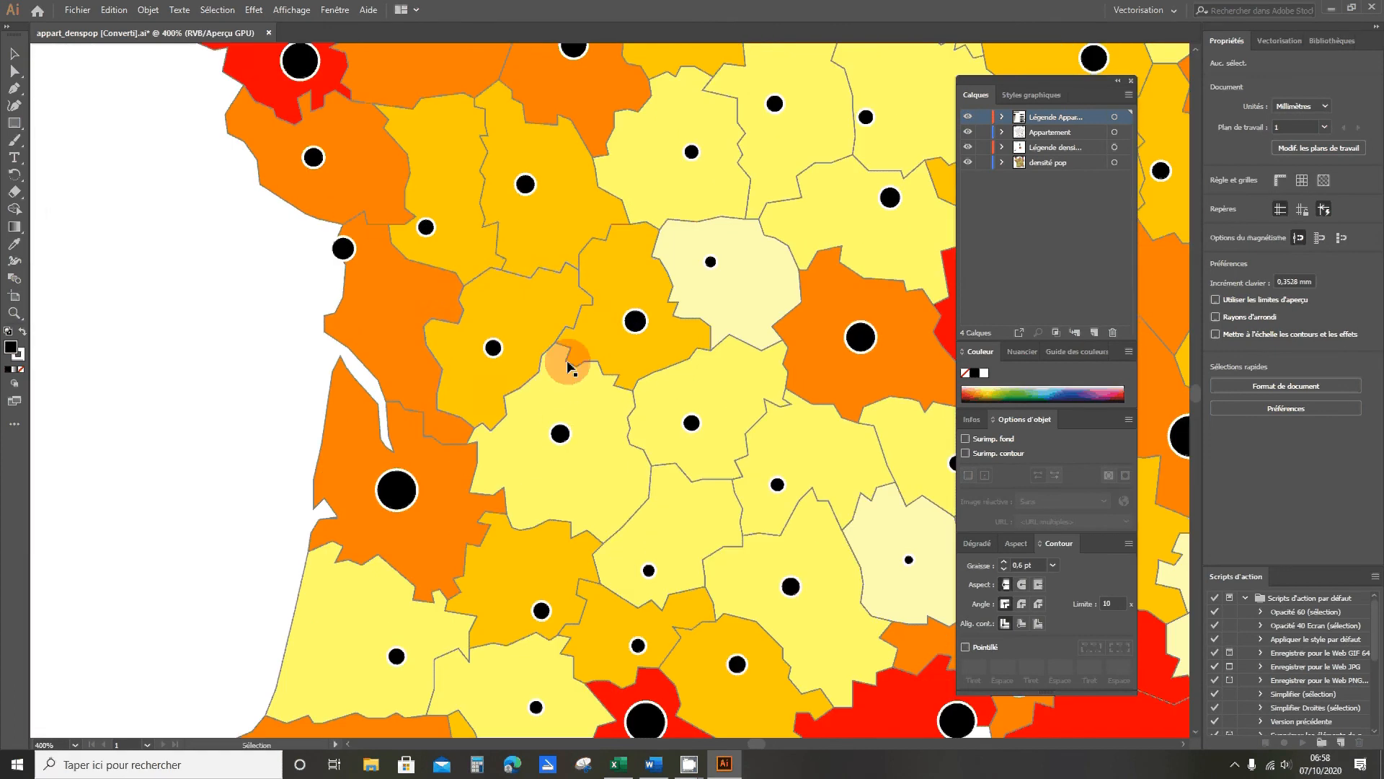
left_click(637, 322)
left_click(289, 364)
scroll(210, 354, "down", 4)
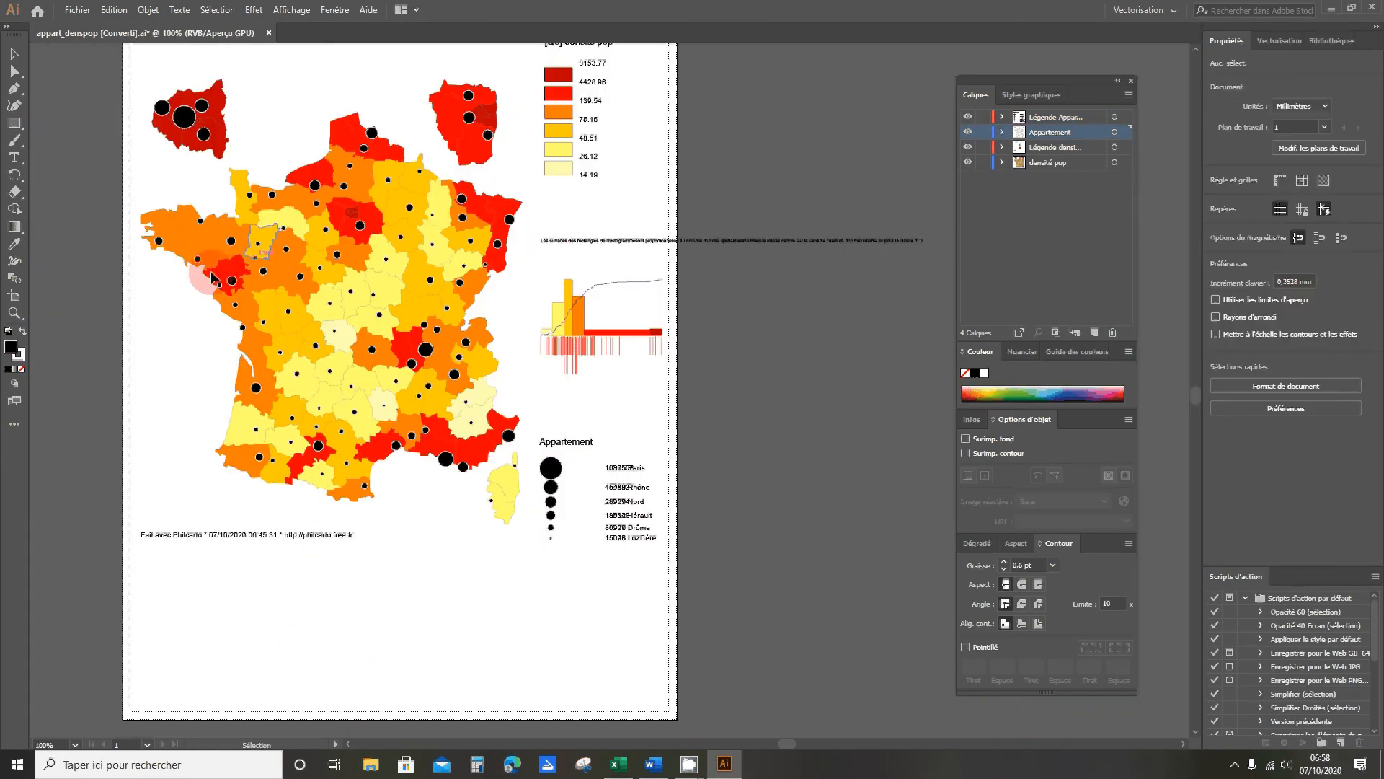
Update the legacy credit text below the map and shorten it to "Fait avec Philcarto", deleting the date and web address
scroll(170, 556, "up", 1)
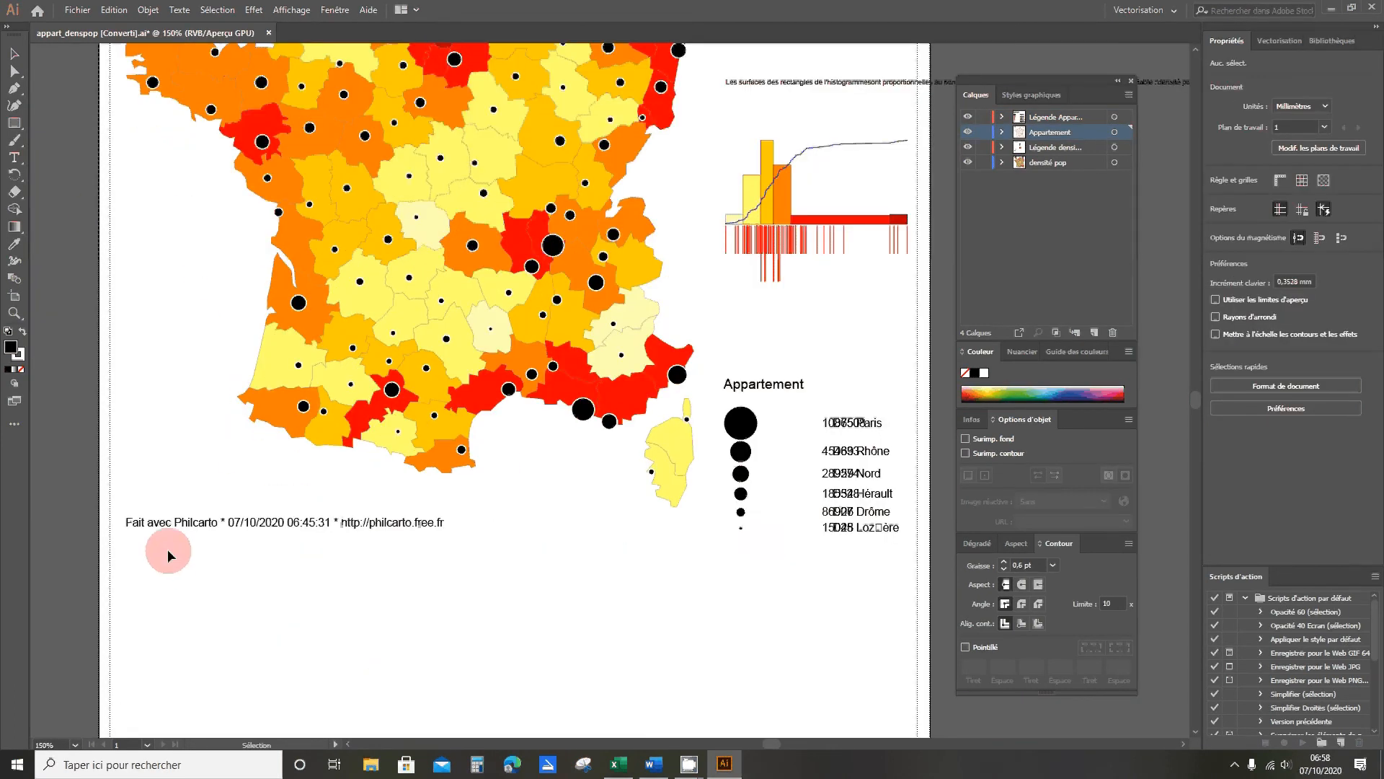
double_click(215, 528)
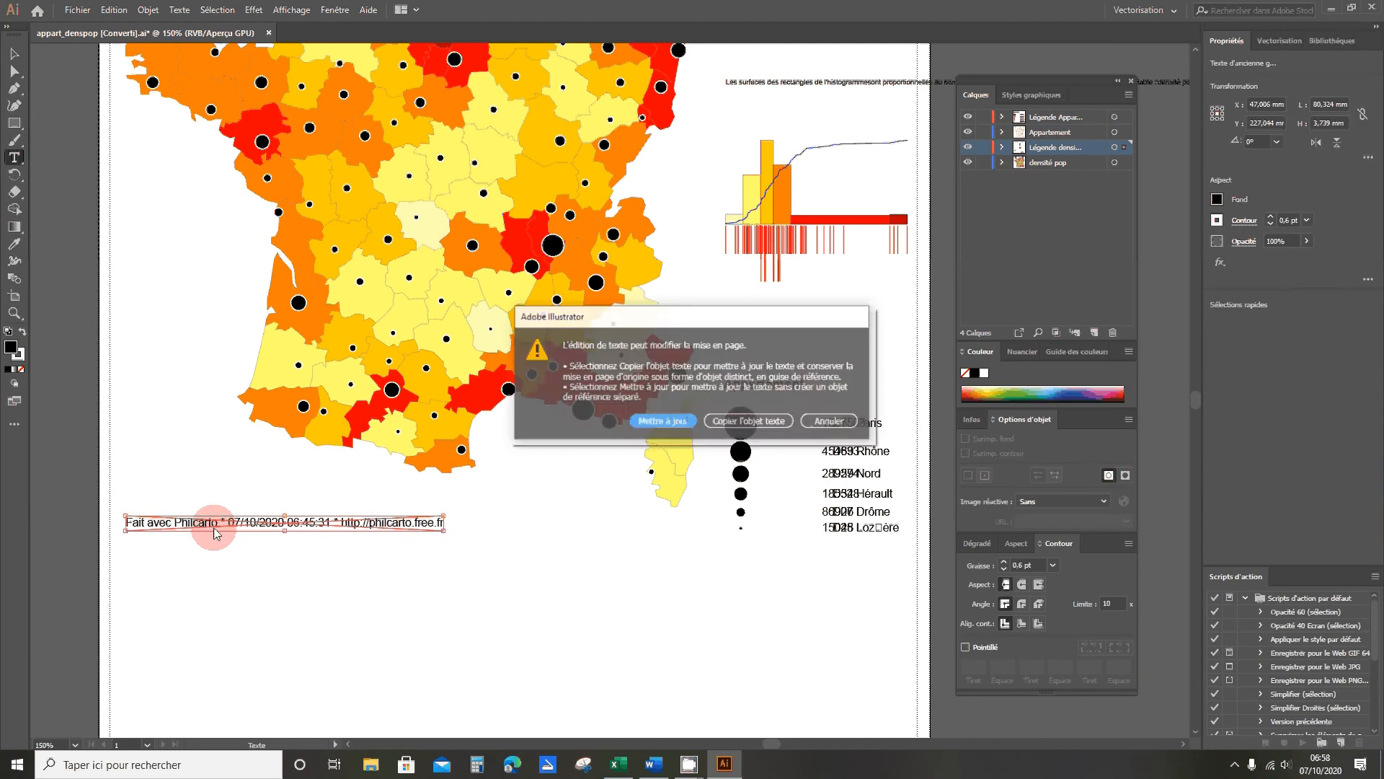
left_click(733, 426)
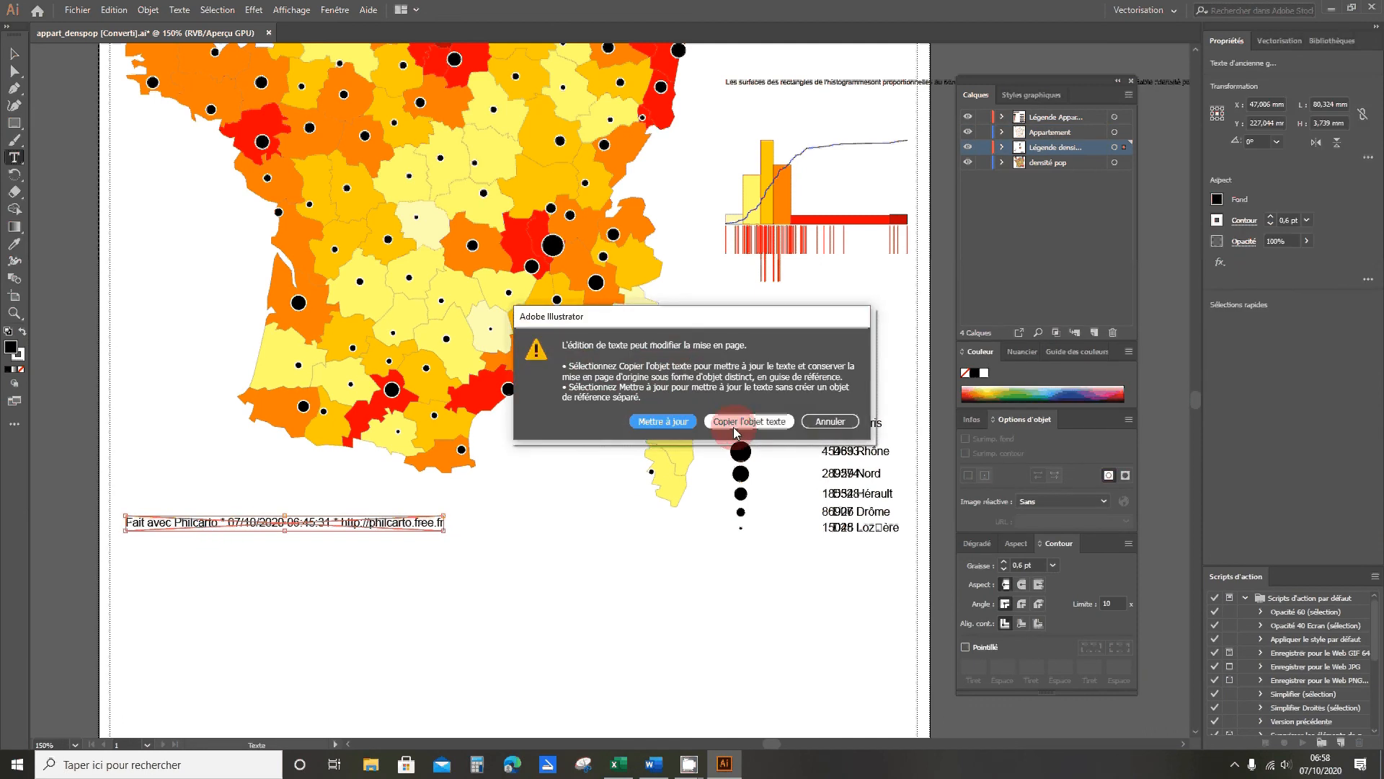
left_click(660, 423)
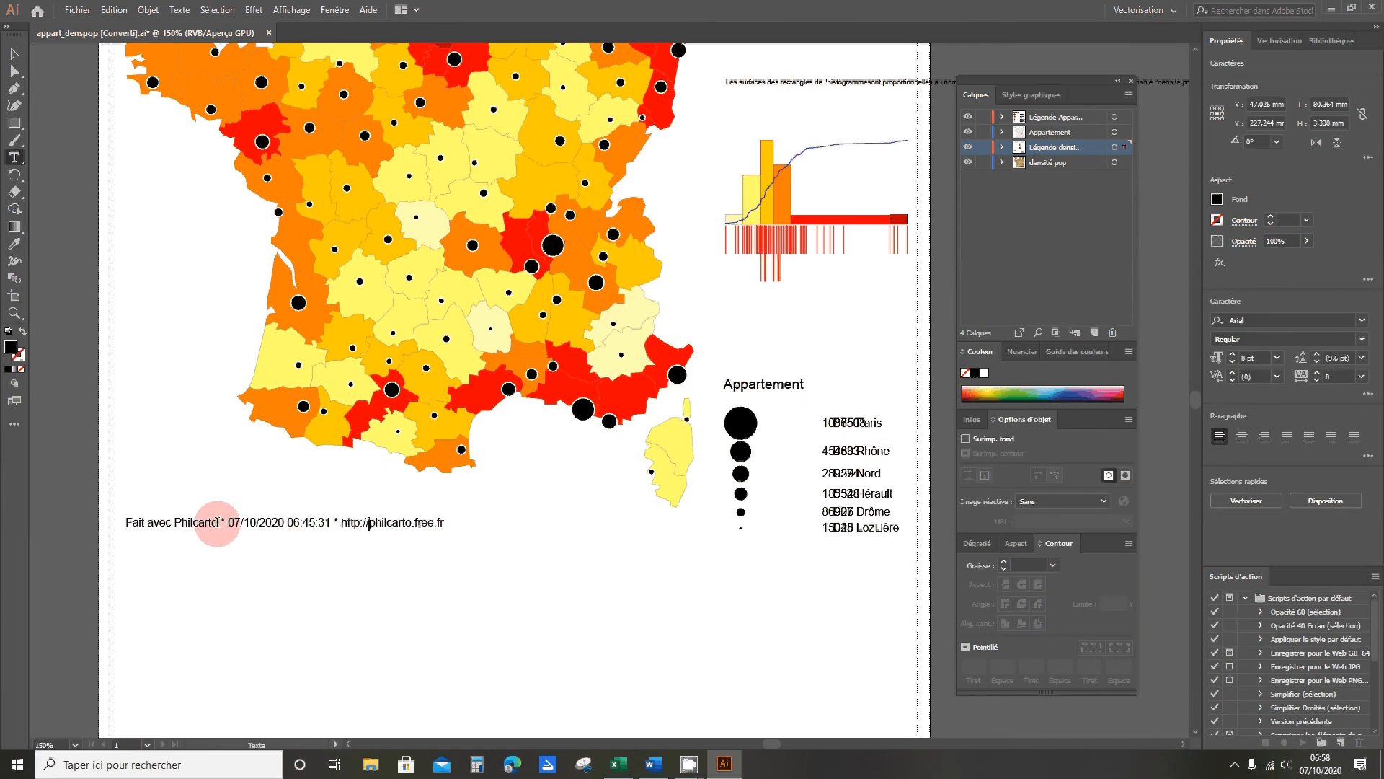
left_click_drag(217, 521, 483, 562)
key("Delete")
left_click_drag(413, 612, 371, 605)
left_click(136, 554)
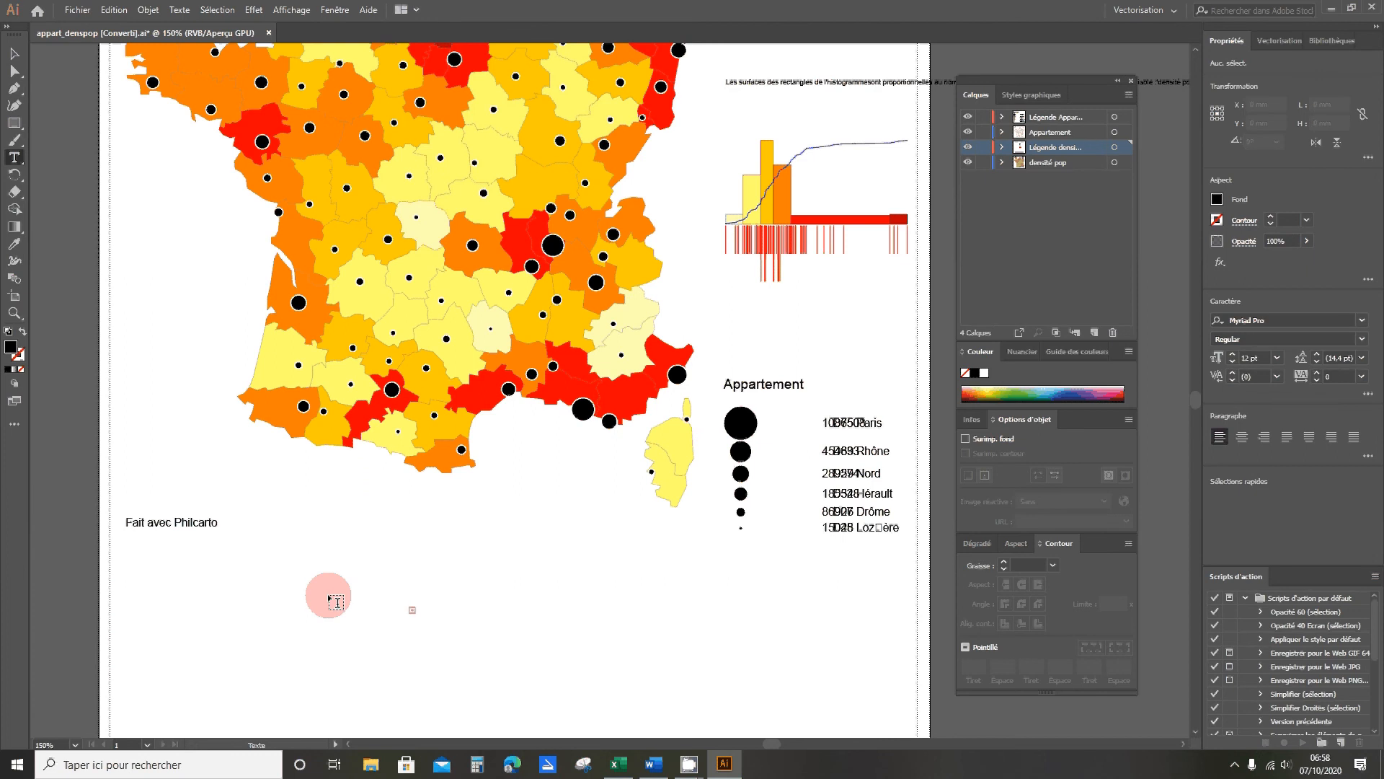
scroll(325, 575, "down", 2)
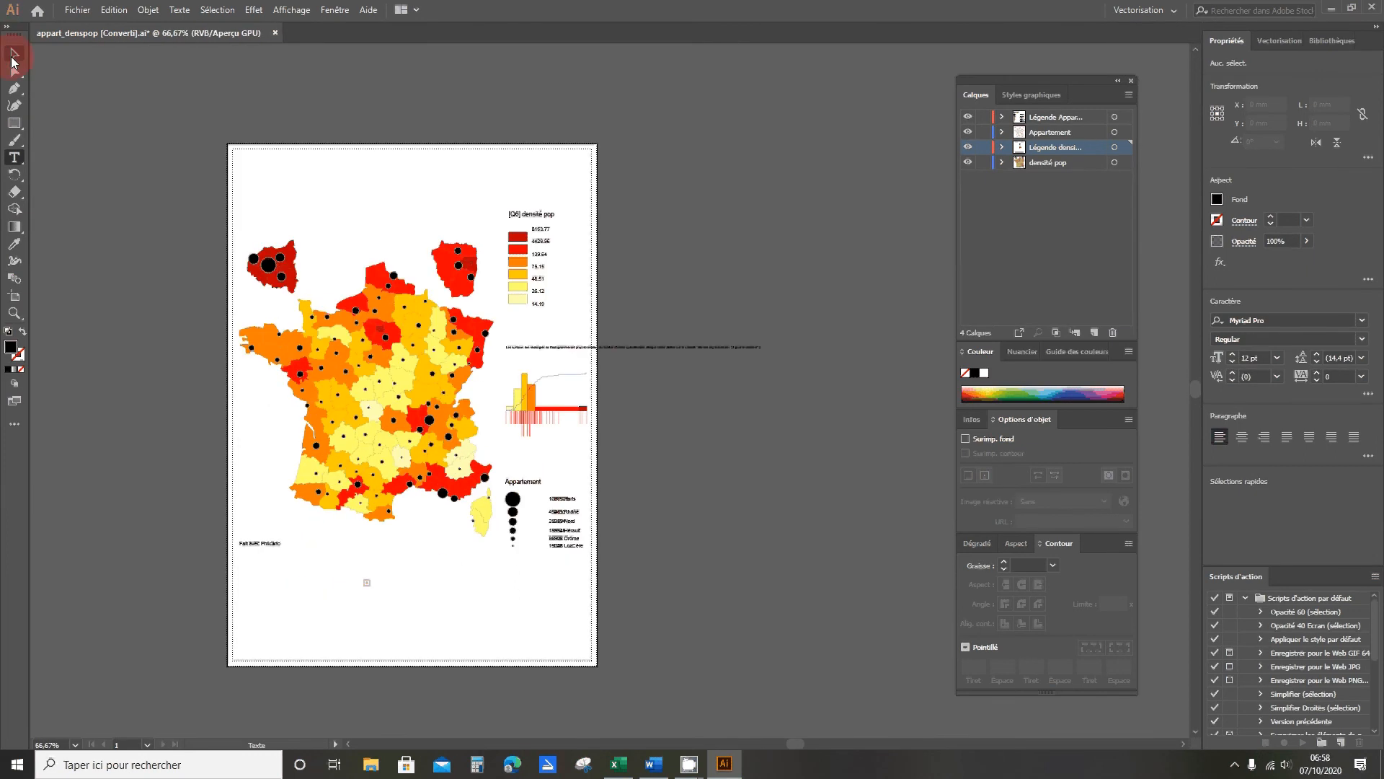
left_click(13, 56)
left_click_drag(378, 585, 459, 413)
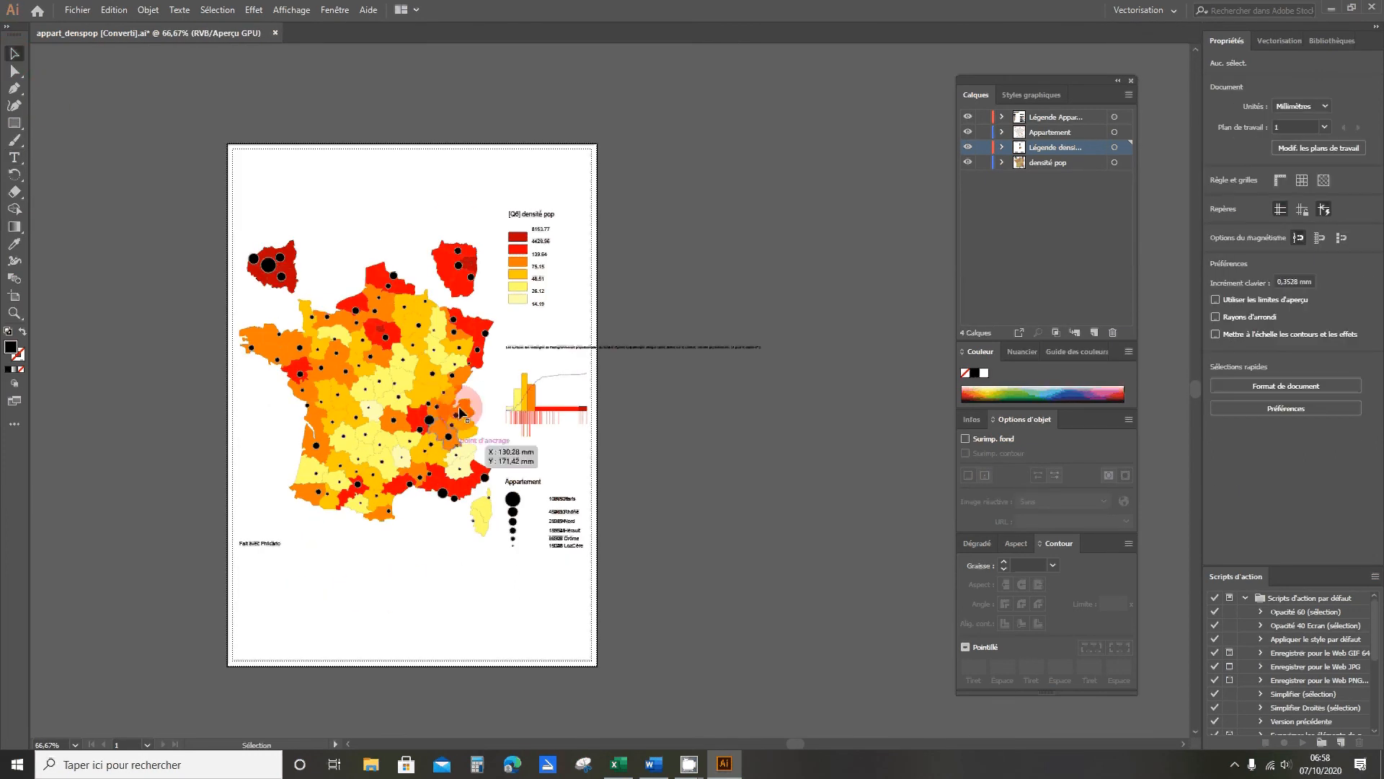
left_click_drag(309, 176, 434, 224)
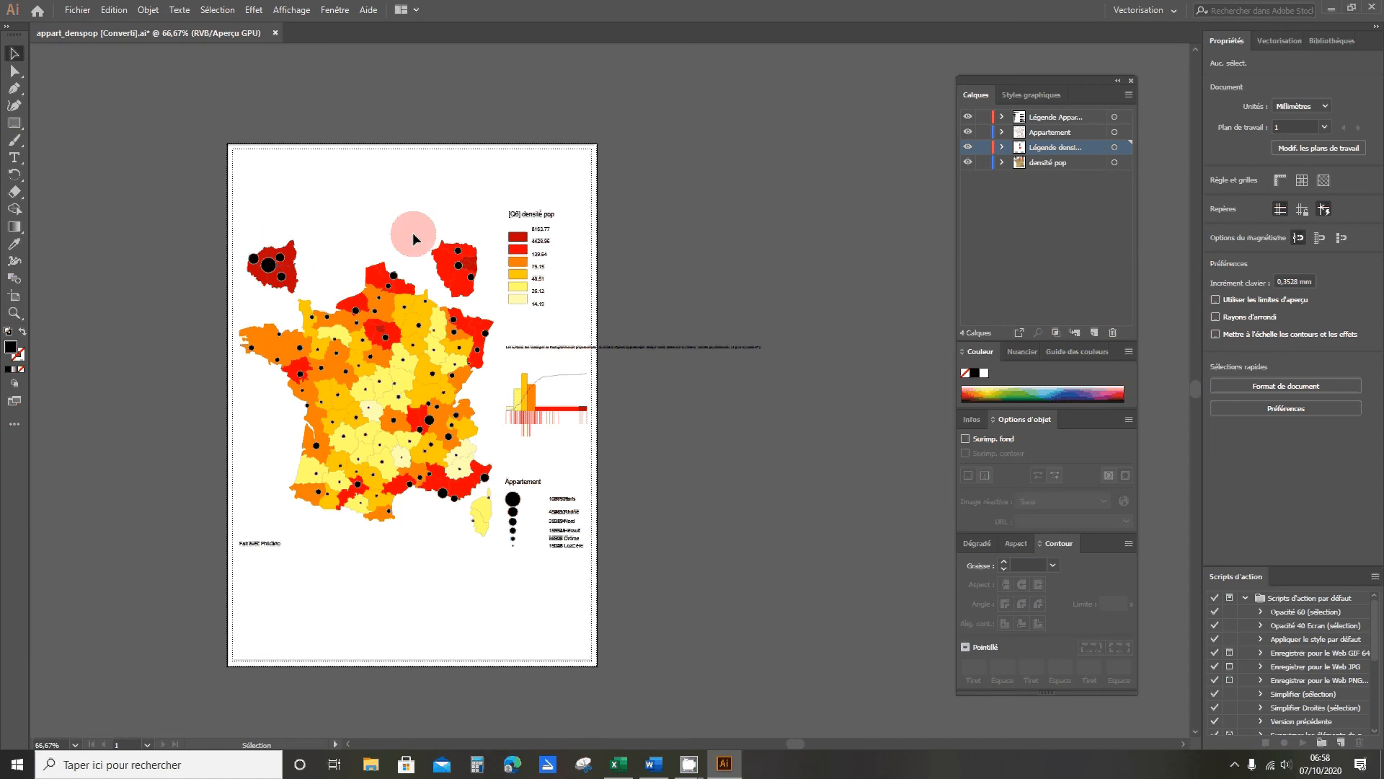
Delete the long histogram explanation text and the whole histogram below the density legend
scroll(412, 233, "up", 1)
scroll(634, 418, "up", 3)
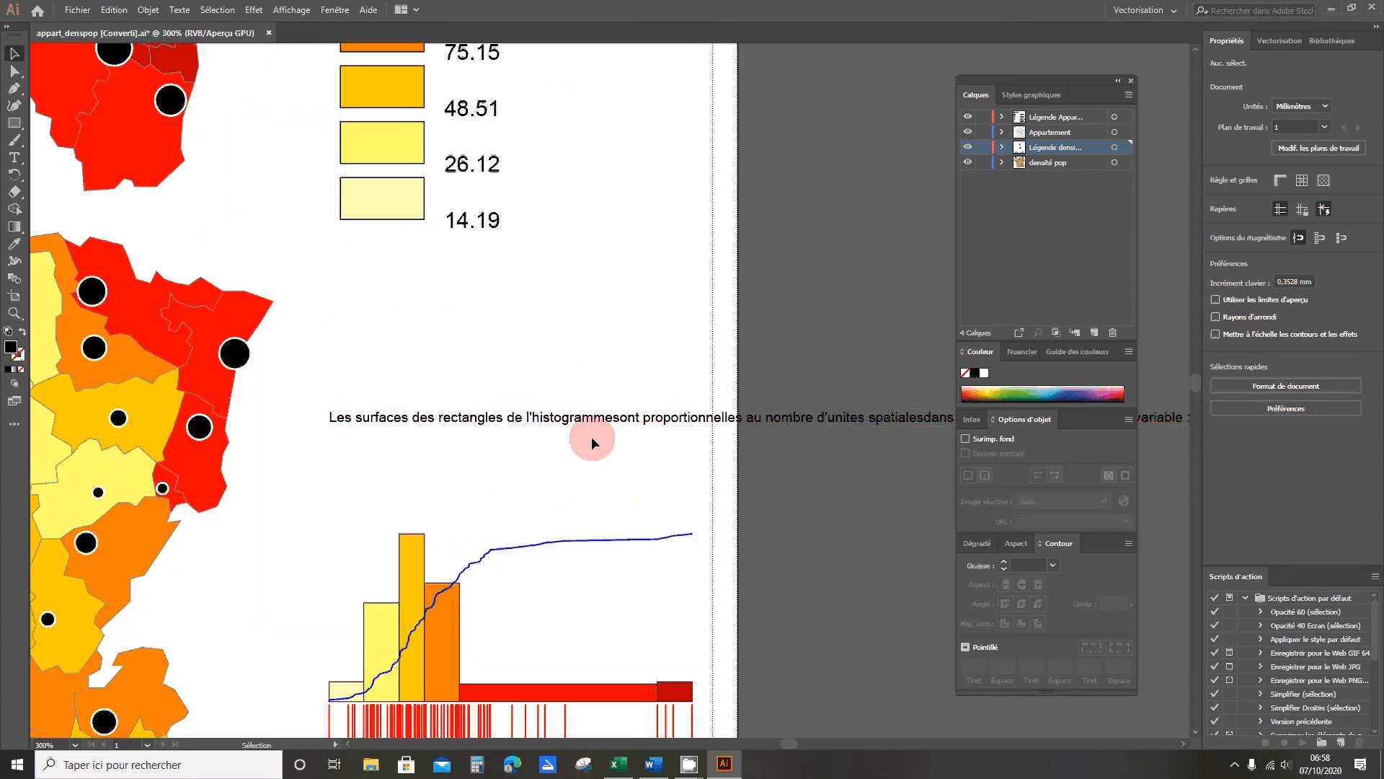
scroll(415, 411, "down", 1)
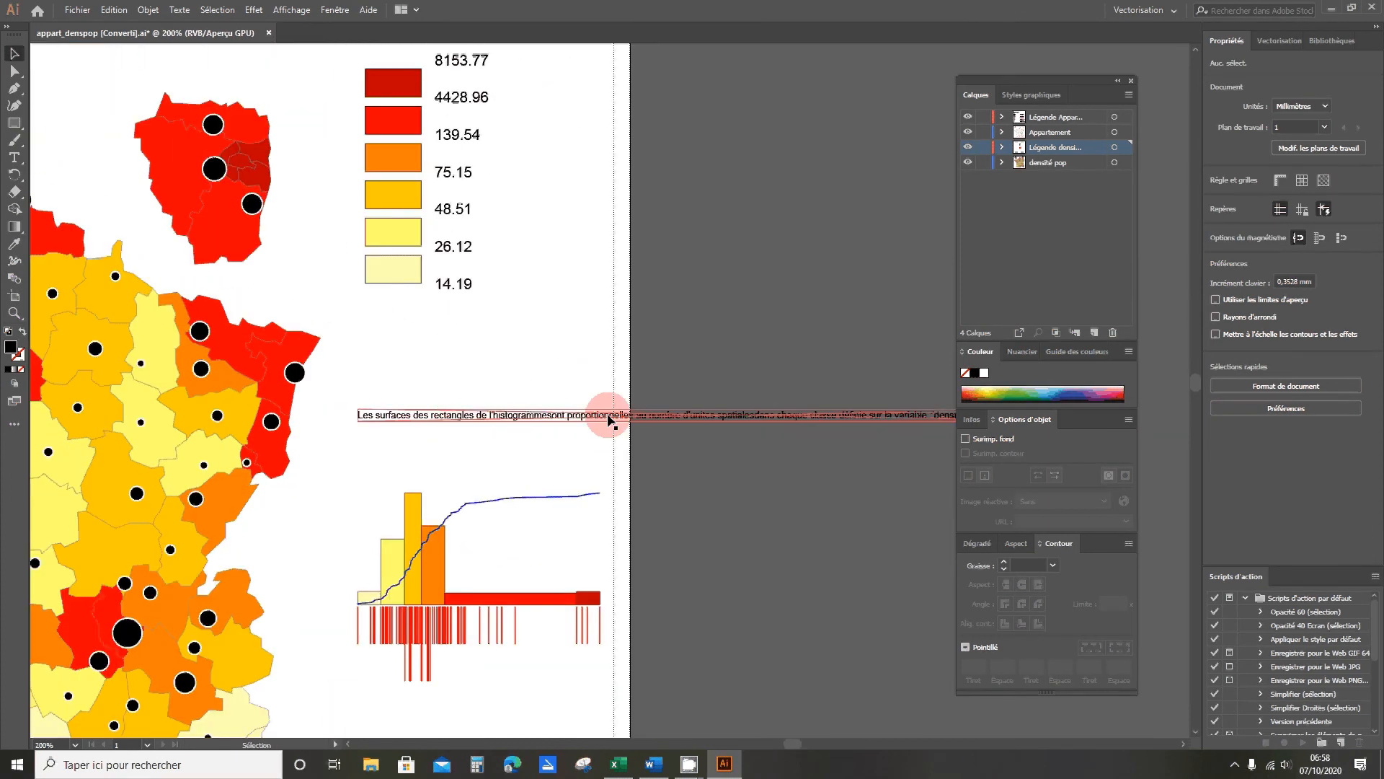
scroll(516, 391, "down", 1)
left_click(517, 412)
key("Delete")
left_click_drag(387, 442, 642, 608)
key("Delete")
scroll(584, 505, "down", 2)
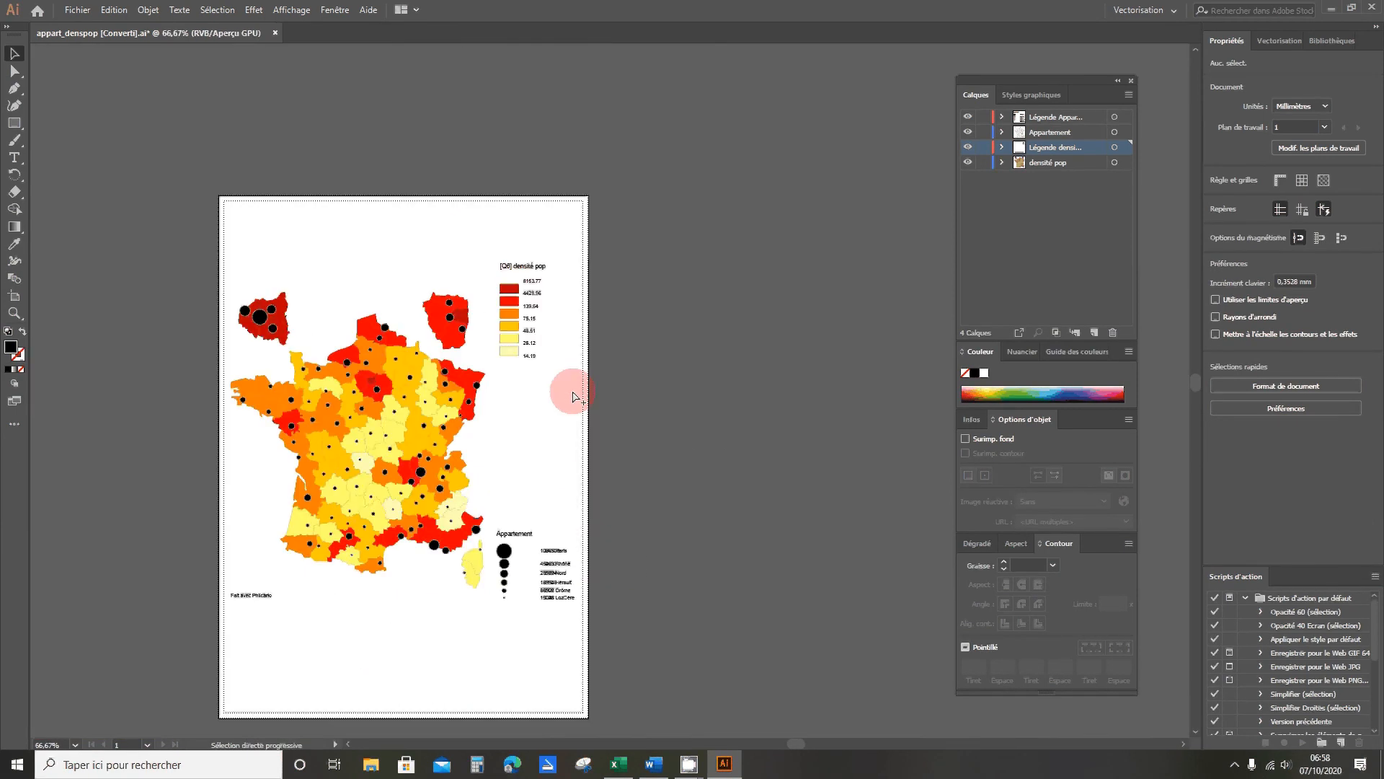
Move the "[Q6] densité pop" legend down beside the eastern side of the map and deselect it
scroll(516, 418, "up", 1)
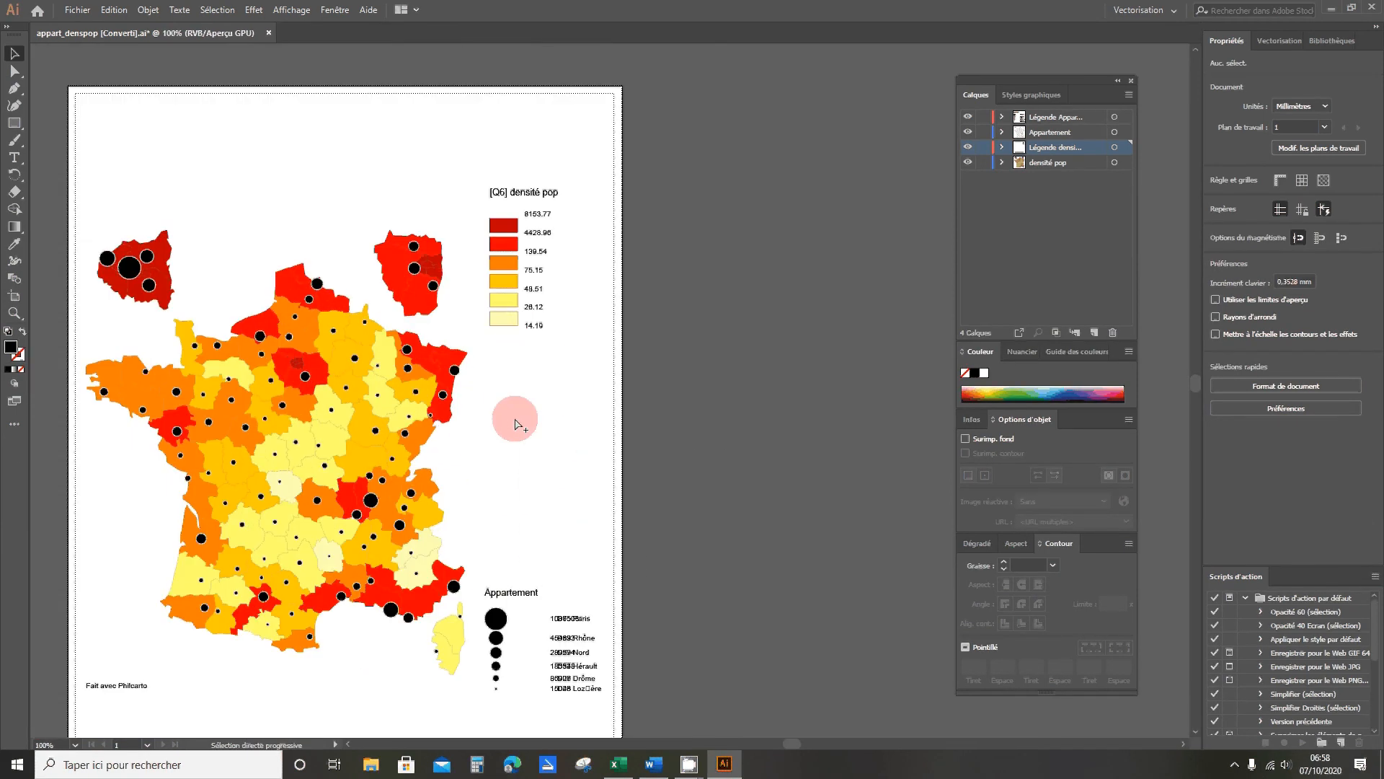
left_click(587, 355)
left_click_drag(508, 262, 500, 406)
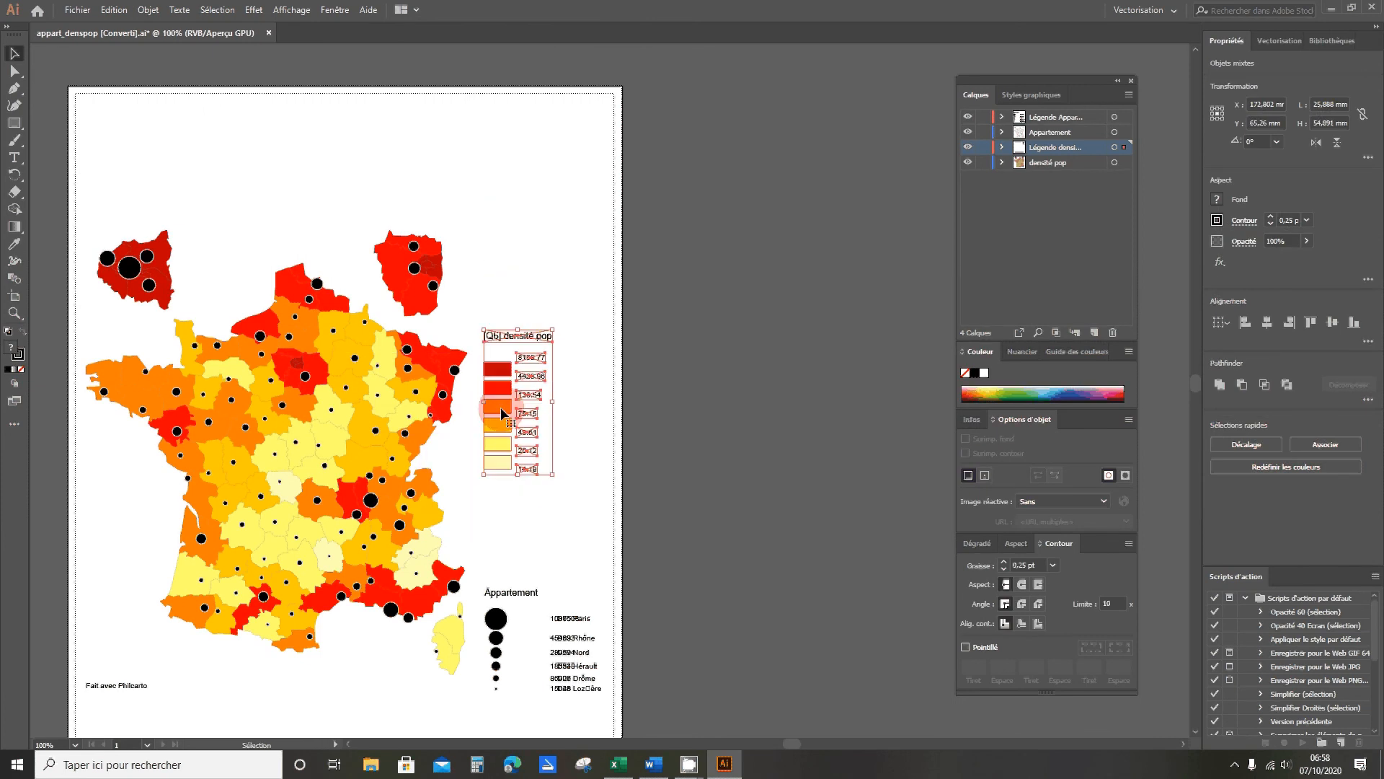
left_click(589, 354)
left_click(15, 54)
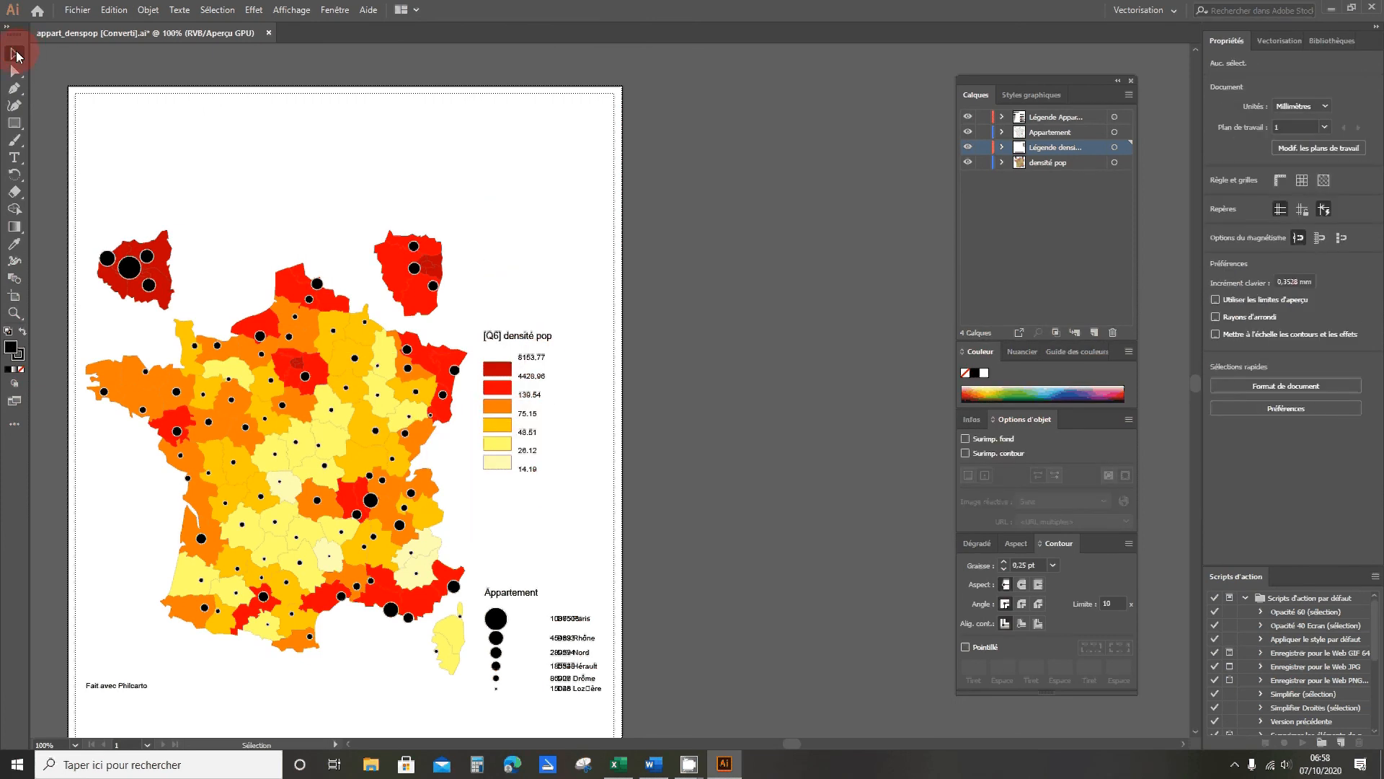
Select the whole "Appartement" legend and move it up to just below the density legend
scroll(483, 404, "down", 3)
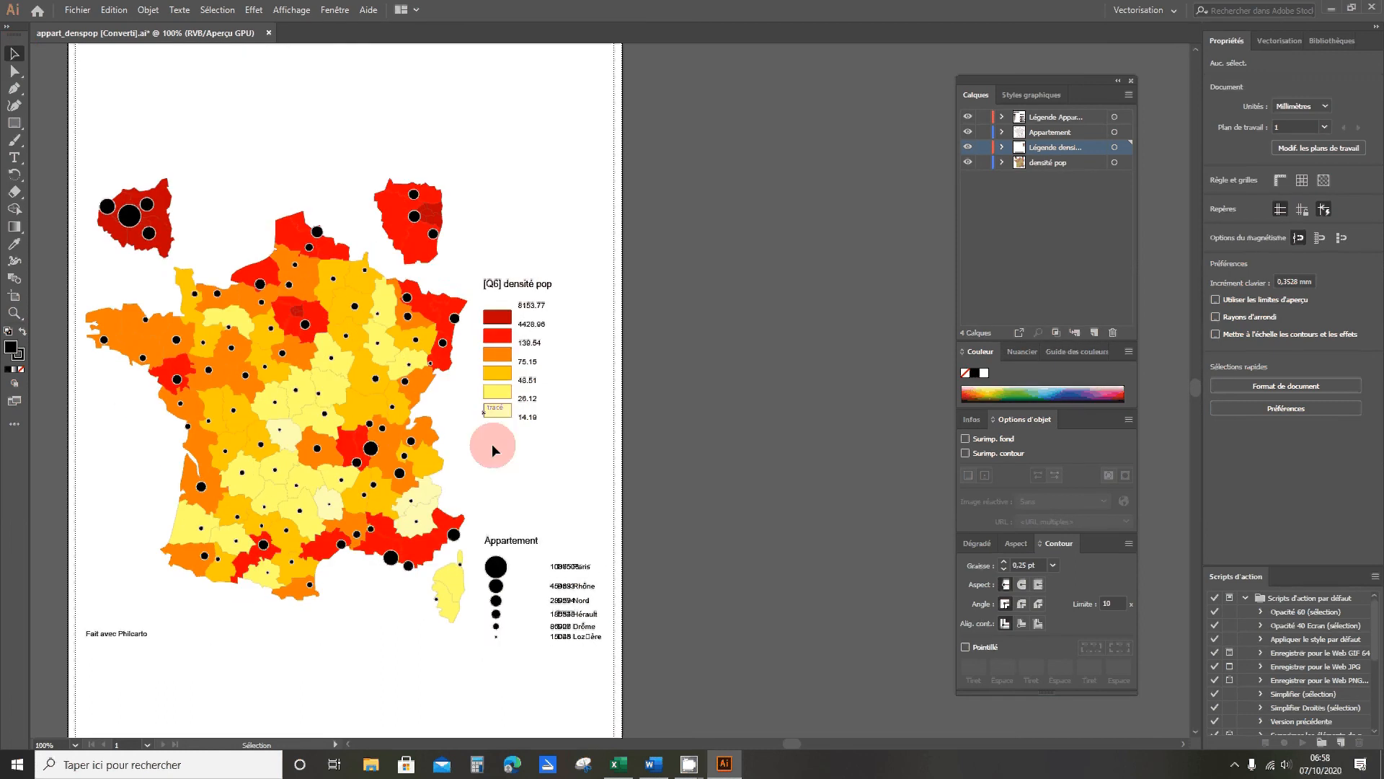
left_click_drag(482, 499, 608, 655)
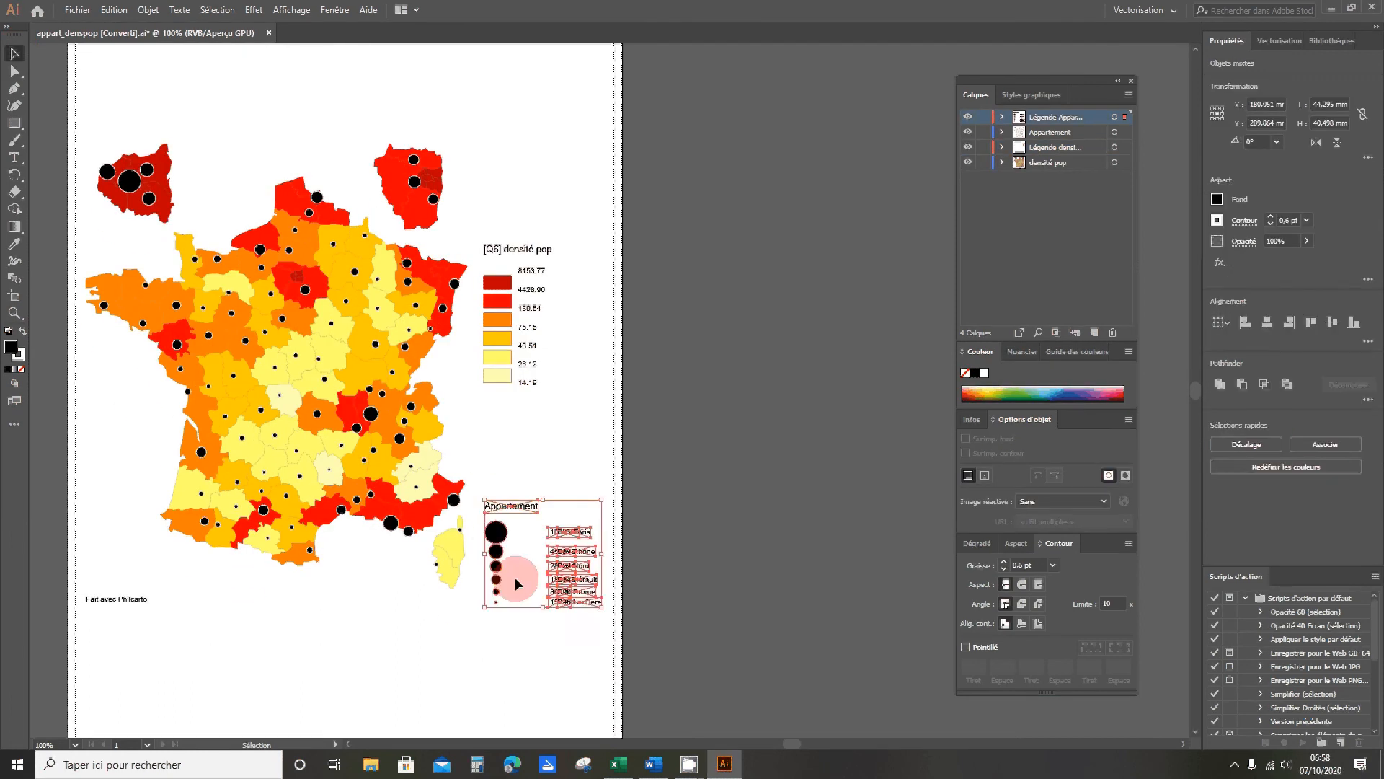
left_click_drag(498, 530, 494, 404)
left_click(544, 560)
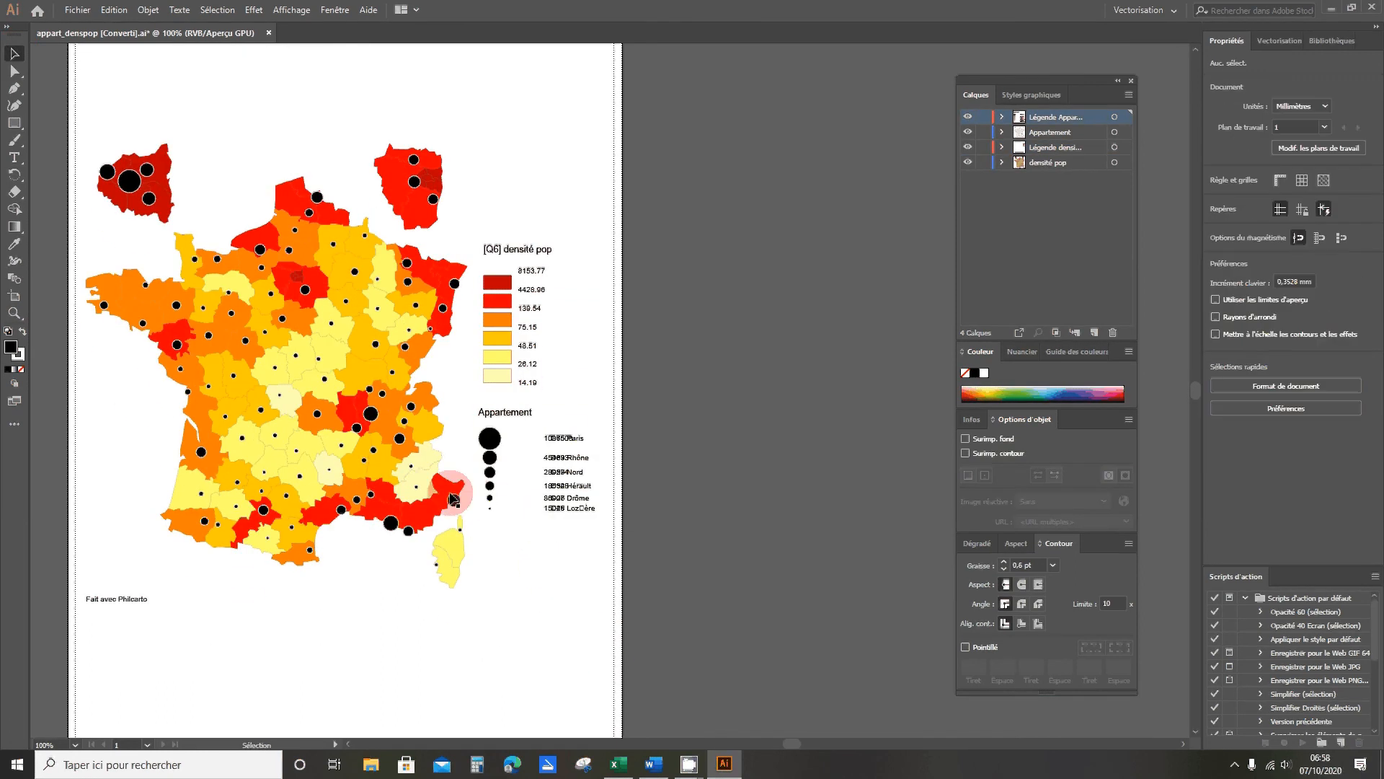
left_click(236, 647)
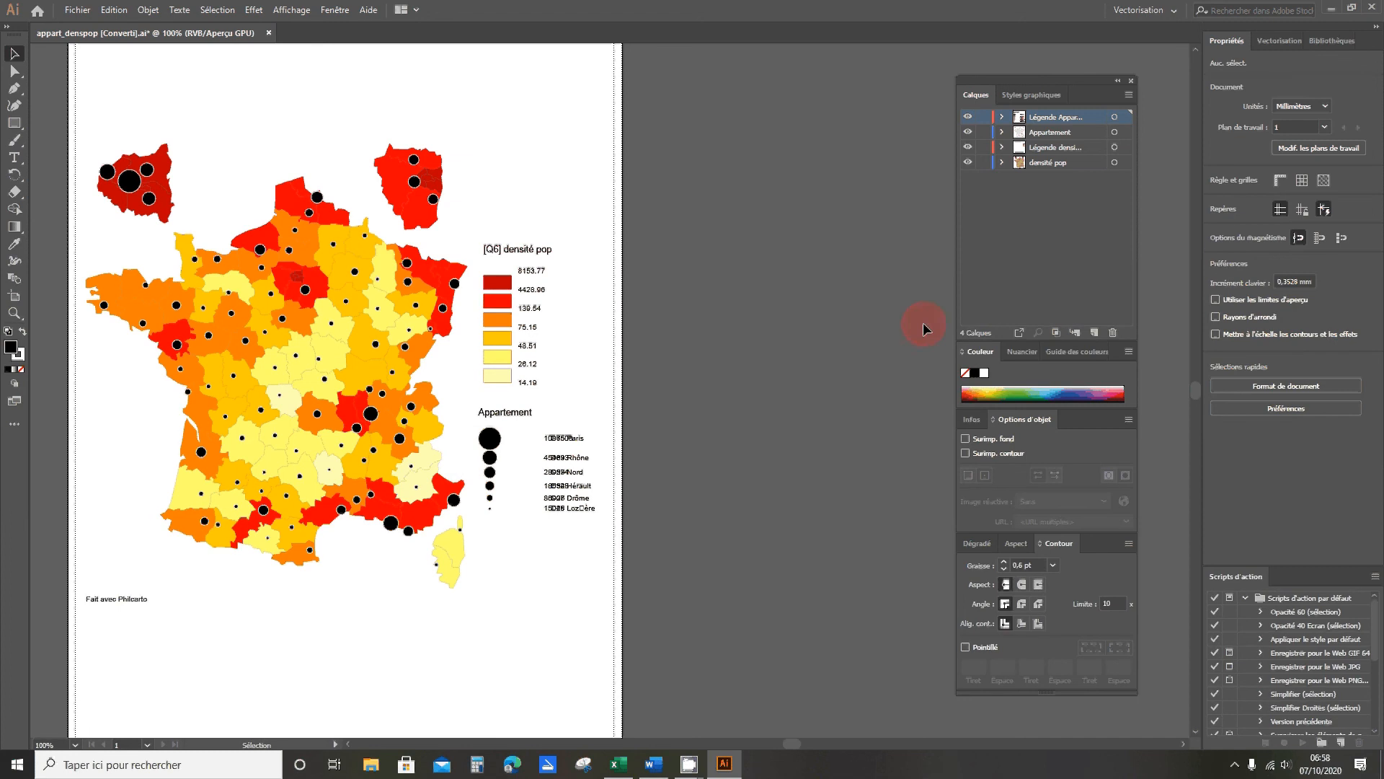
Lock all four existing layers and add a new layer above them
left_click(1028, 116)
left_click(986, 225)
left_click(984, 117)
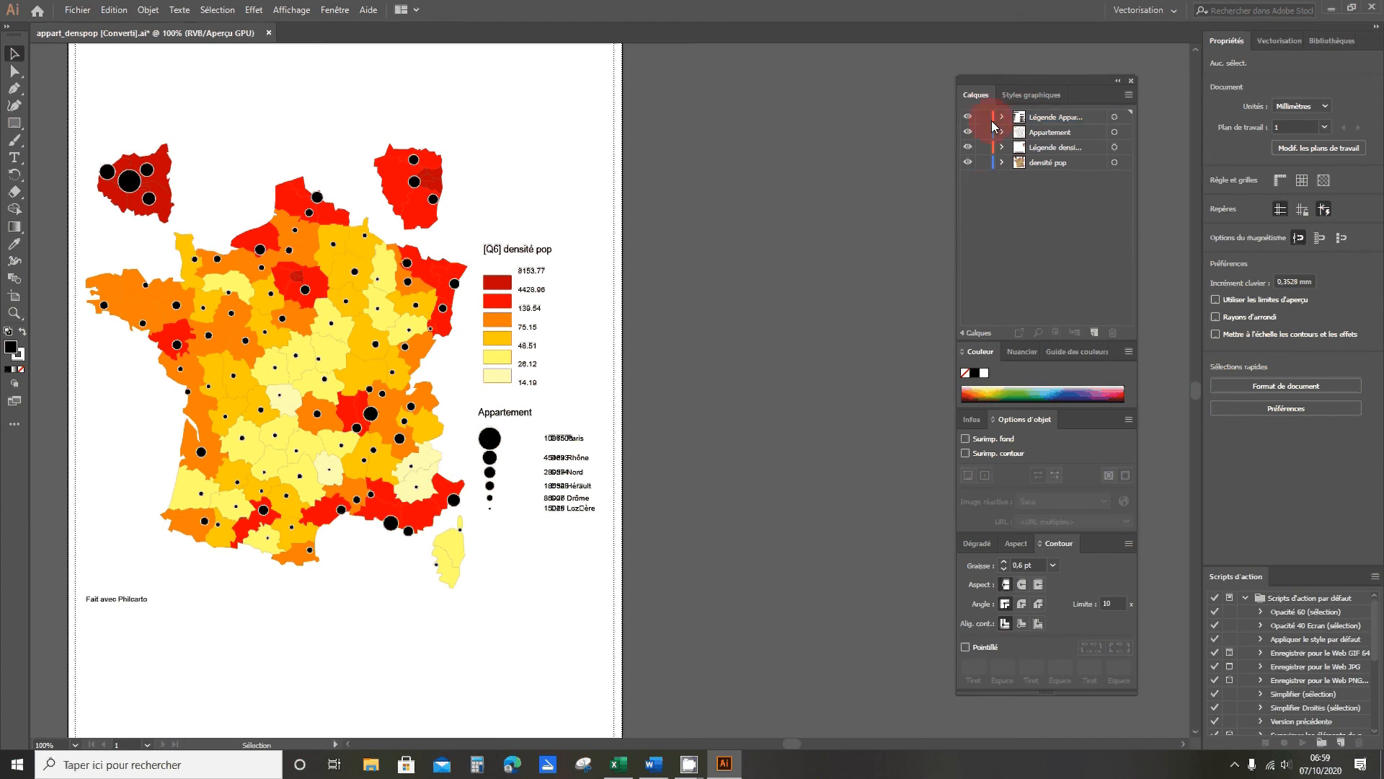
left_click_drag(988, 119, 983, 191)
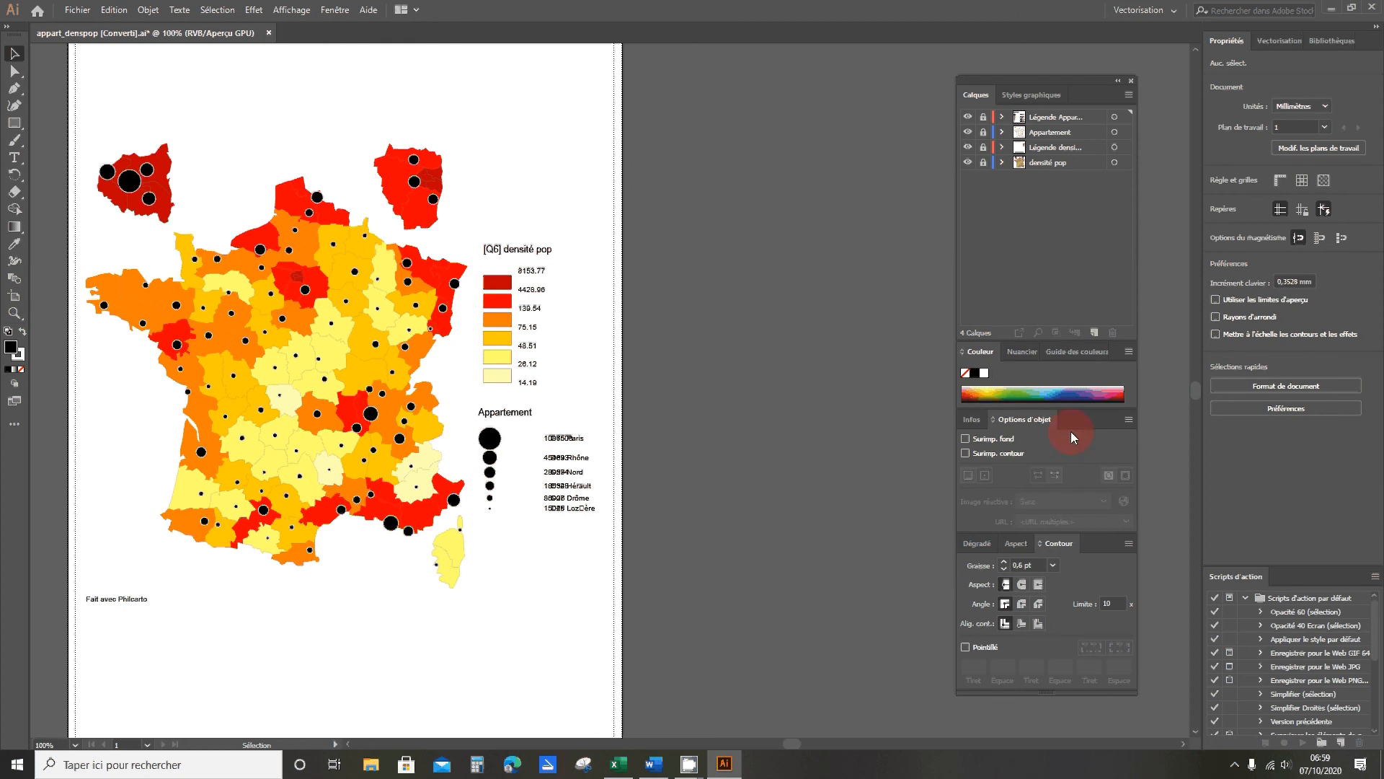
left_click(1094, 332)
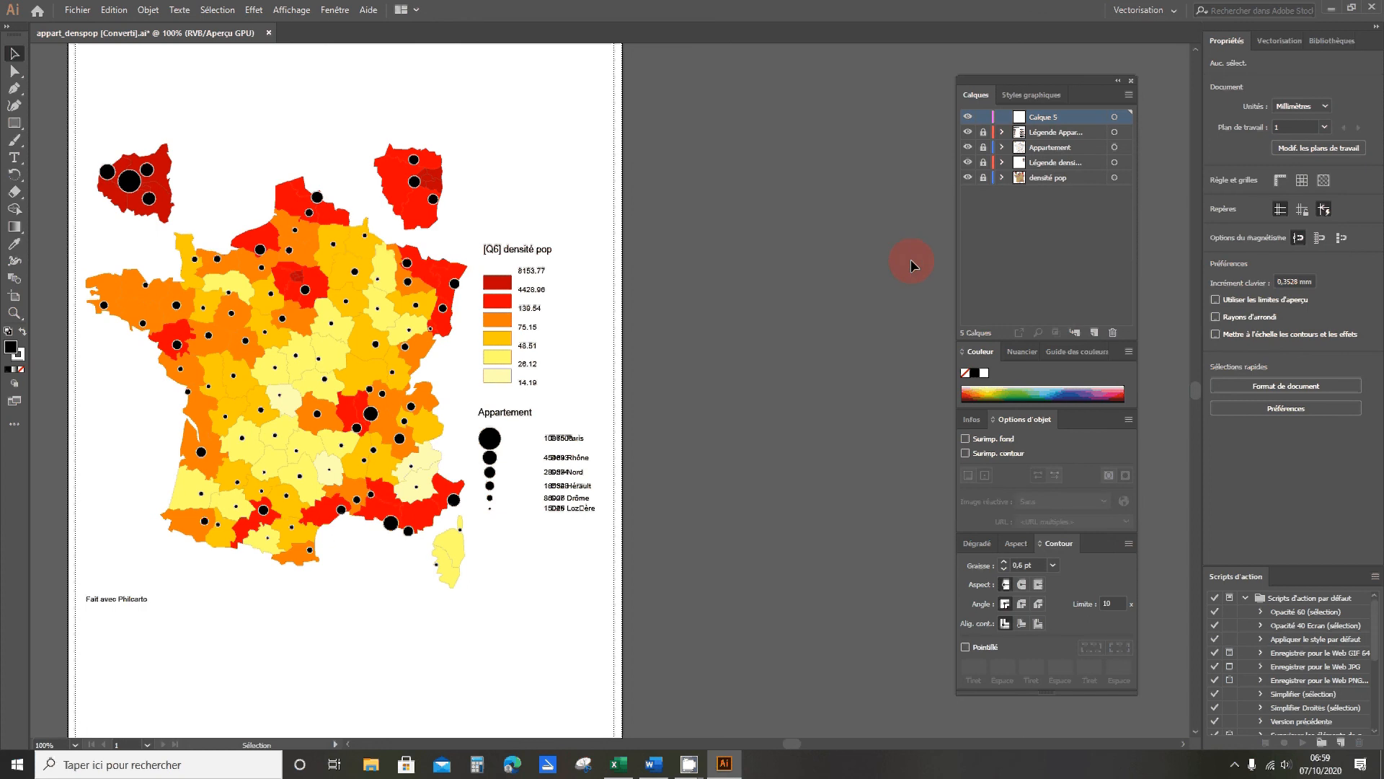
Place the finished map image from the desktop on the new layer, over the vector map on the page
left_click_drag(777, 8, 657, 340)
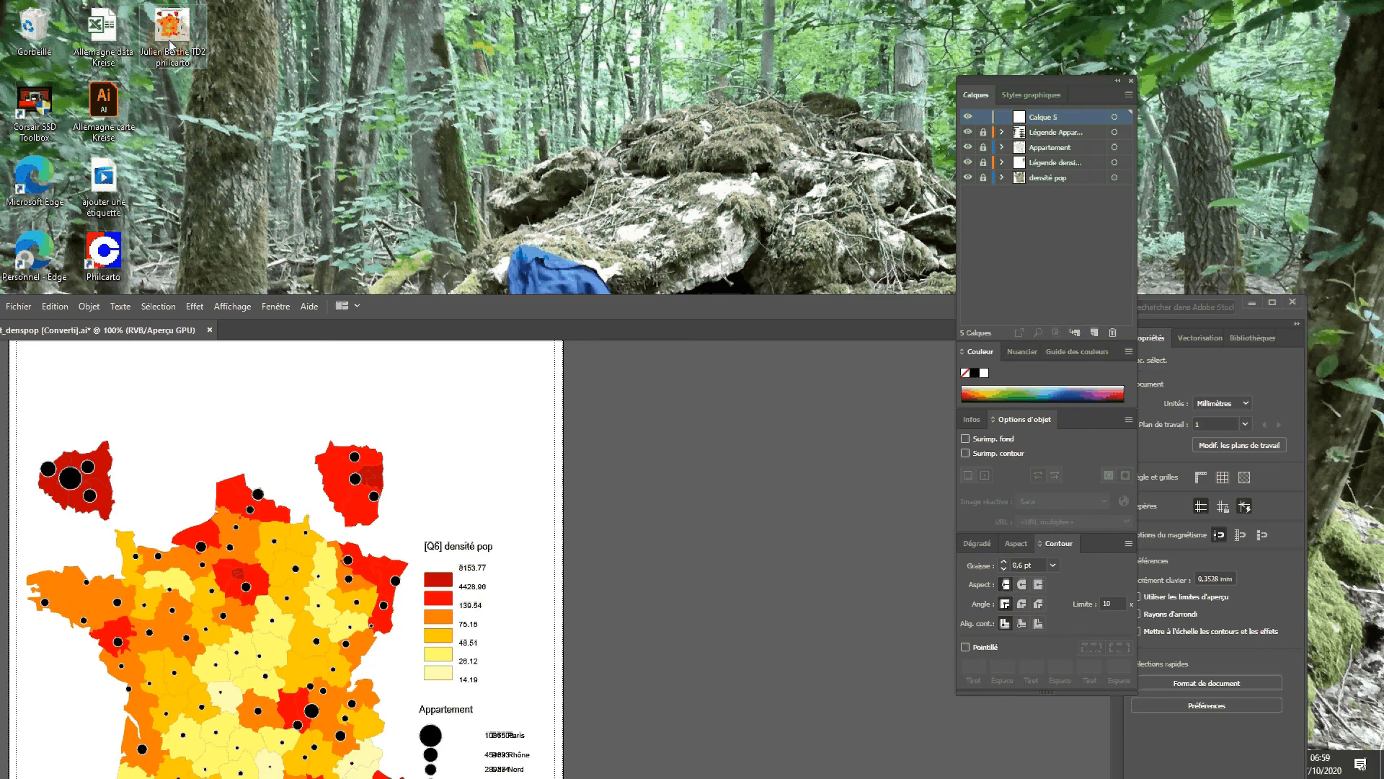
left_click_drag(171, 45, 586, 311)
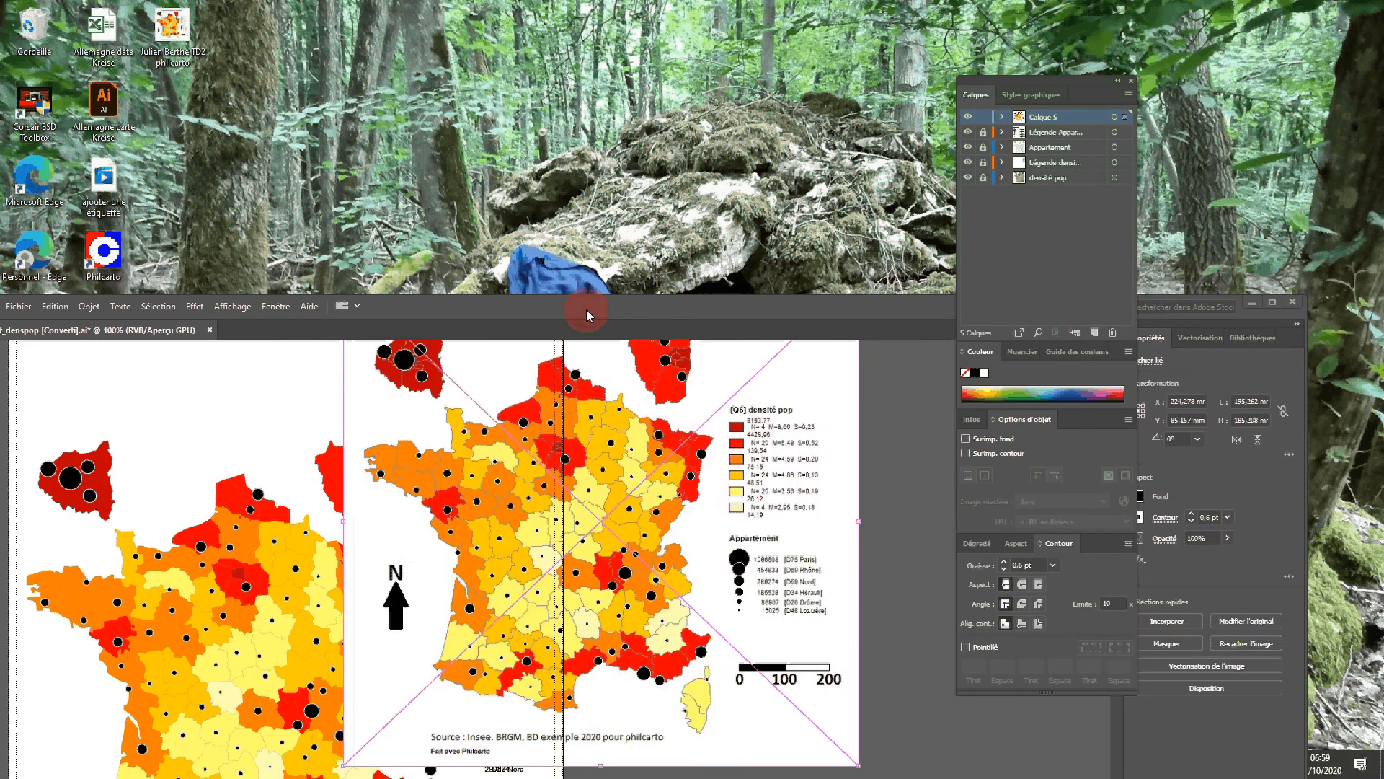
double_click(586, 310)
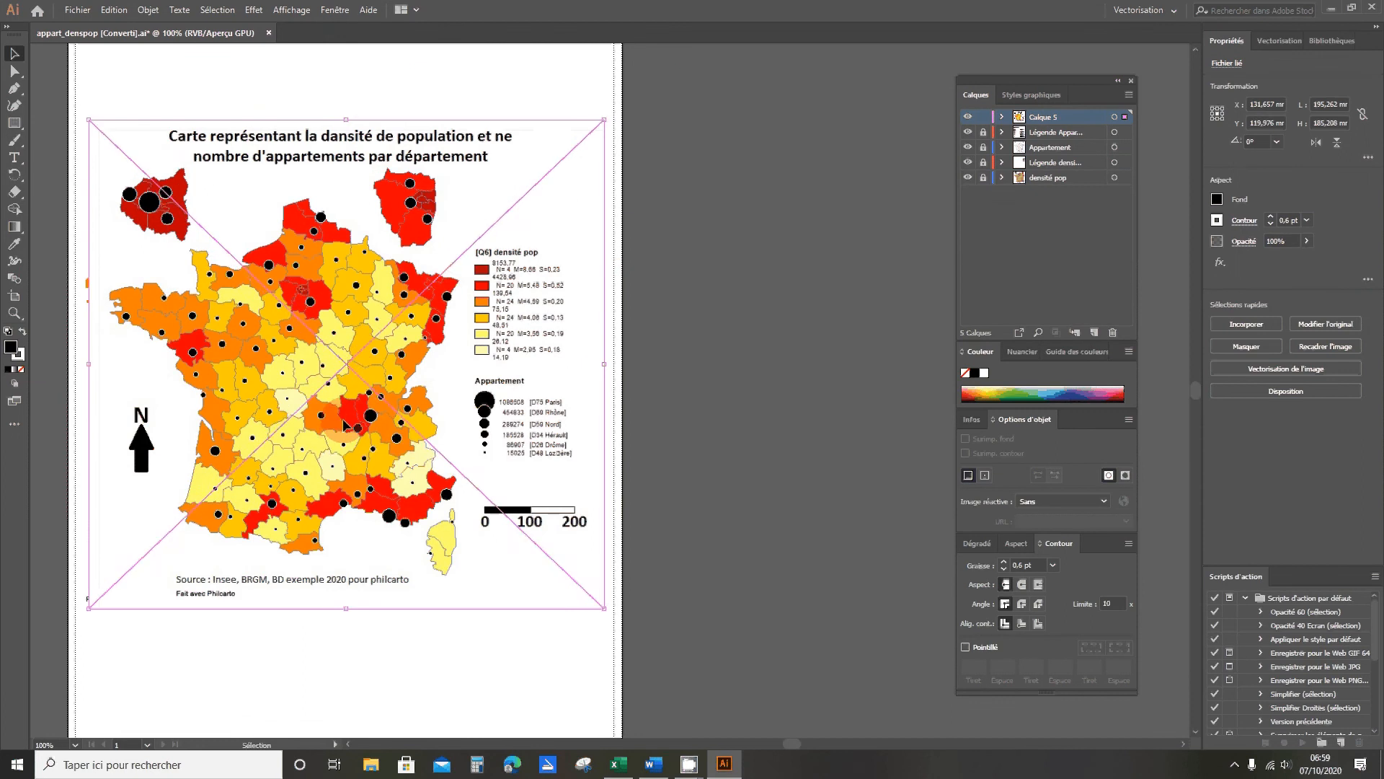
left_click_drag(345, 423, 338, 424)
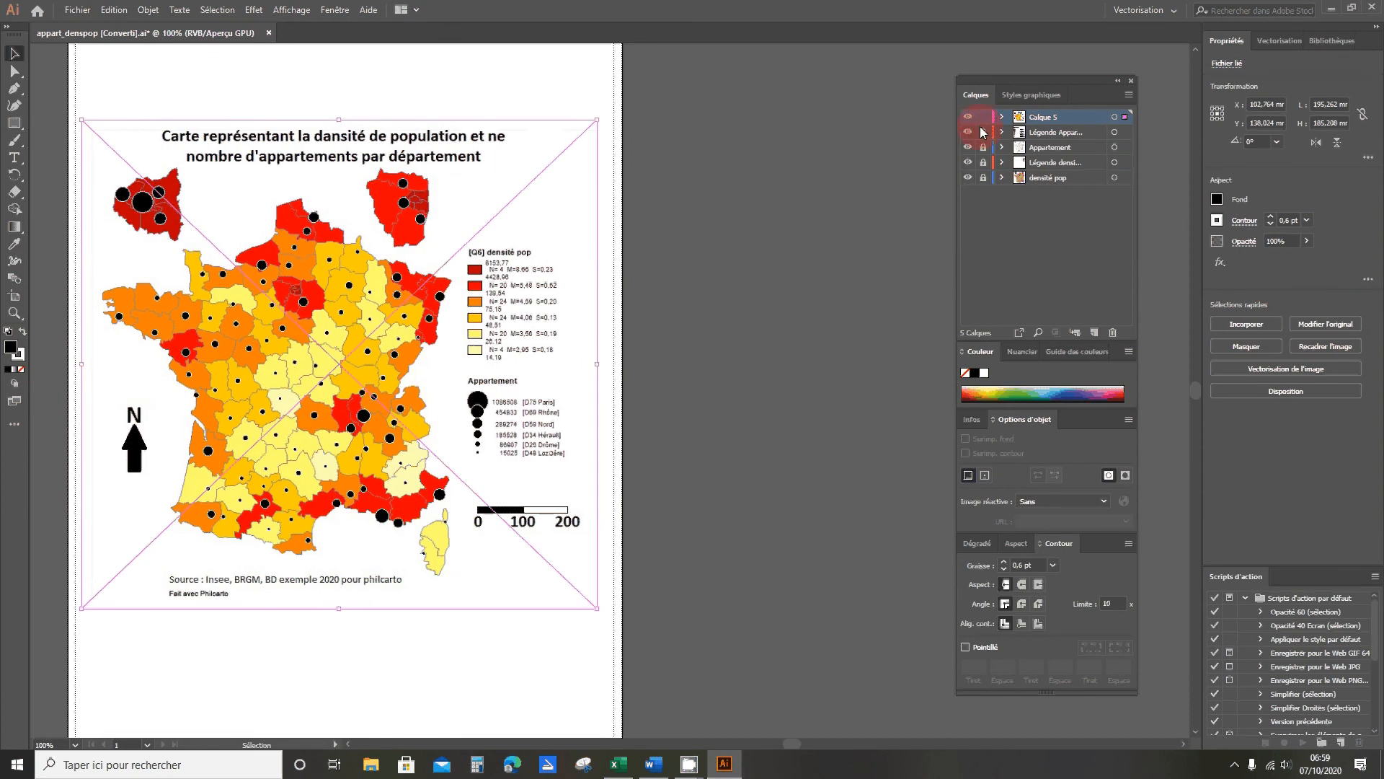
Lock layer Calque 5, which holds the placed map image
left_click(982, 132)
left_click(982, 117)
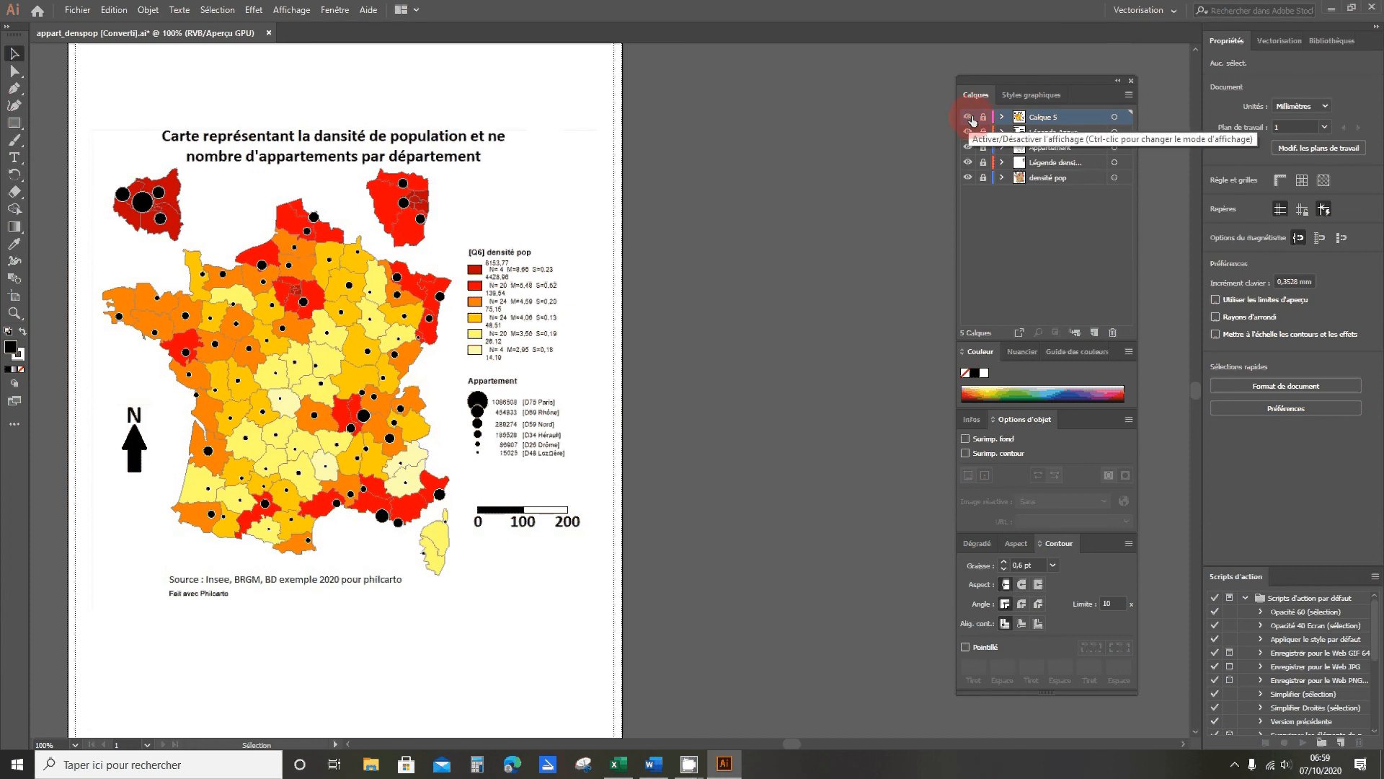
double_click(1035, 120)
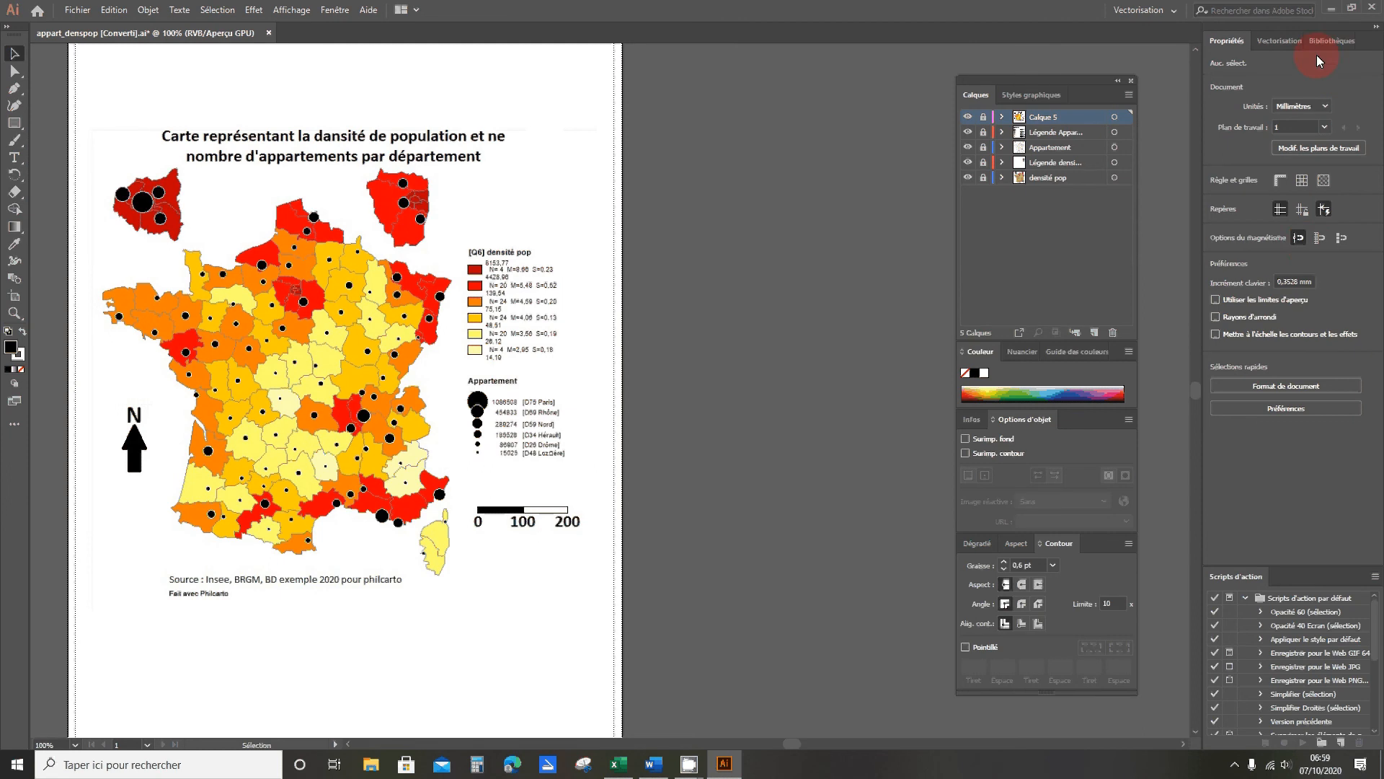
Look through the appearance and gradient settings for an opacity control
left_click(1270, 41)
left_click(1157, 41)
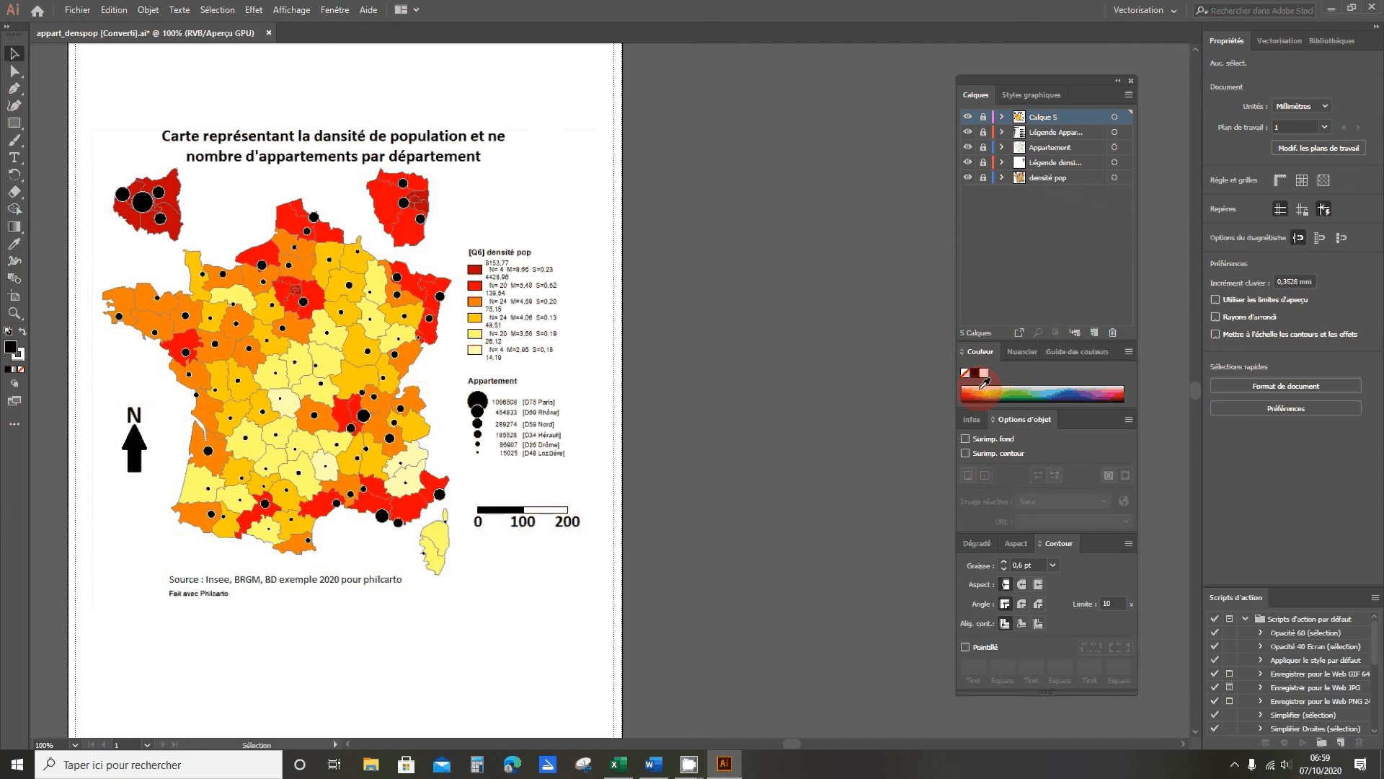
left_click(1017, 545)
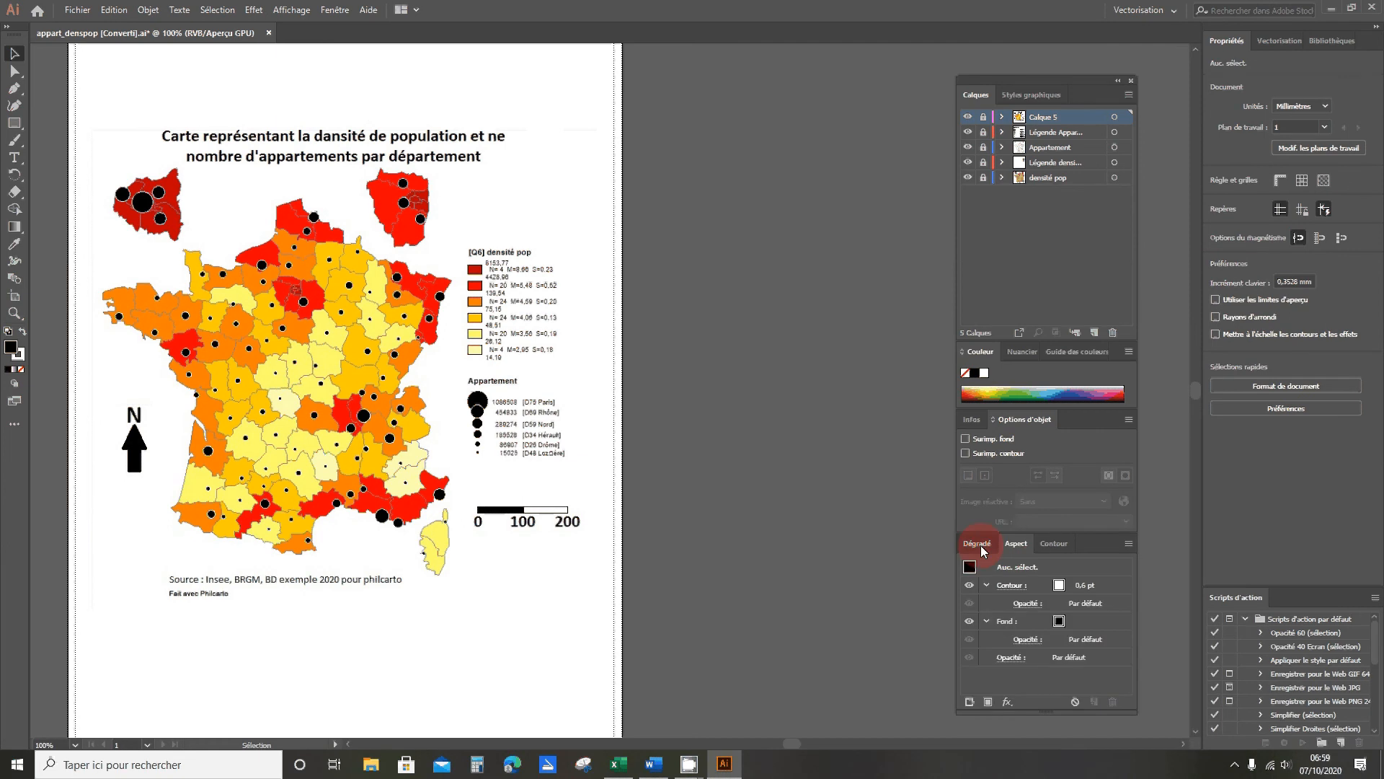
left_click(981, 547)
left_click(1018, 548)
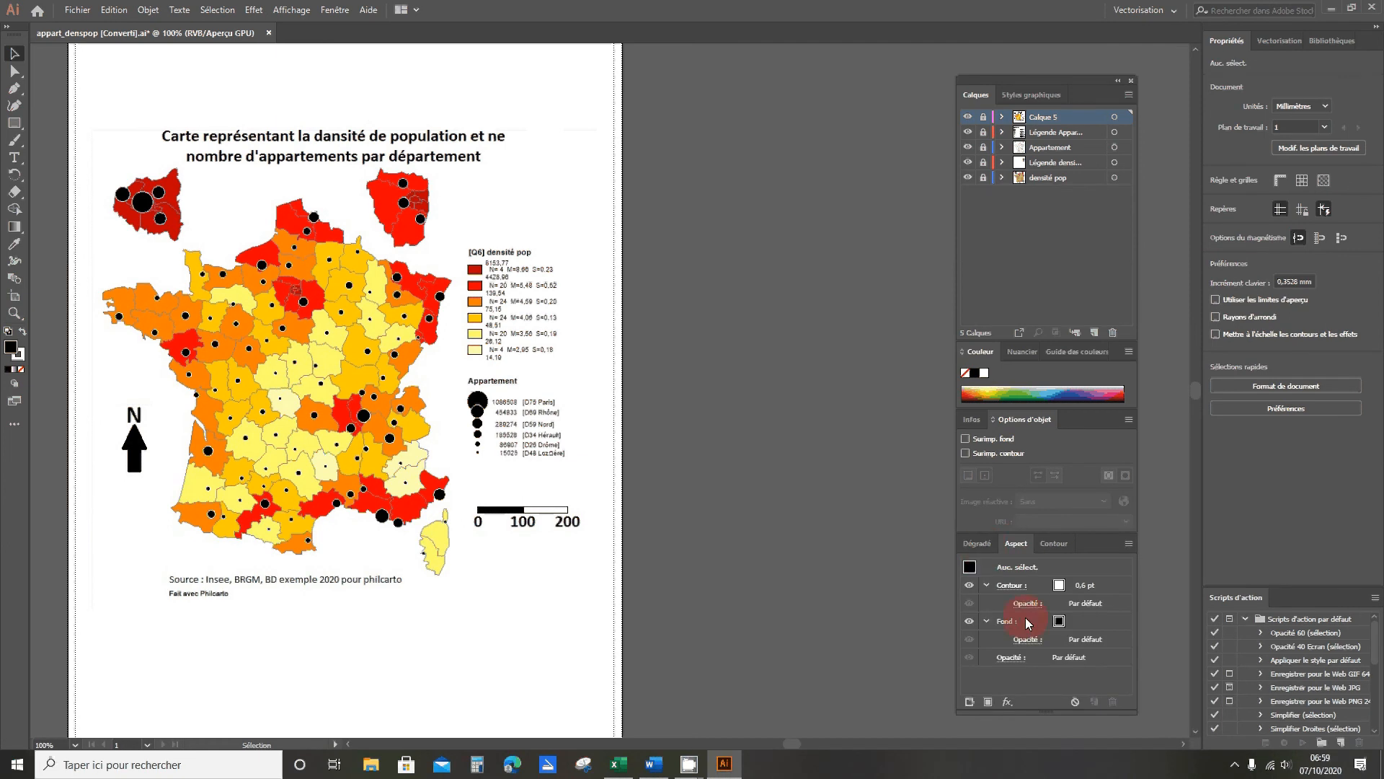
left_click(1024, 639)
left_click(1012, 531)
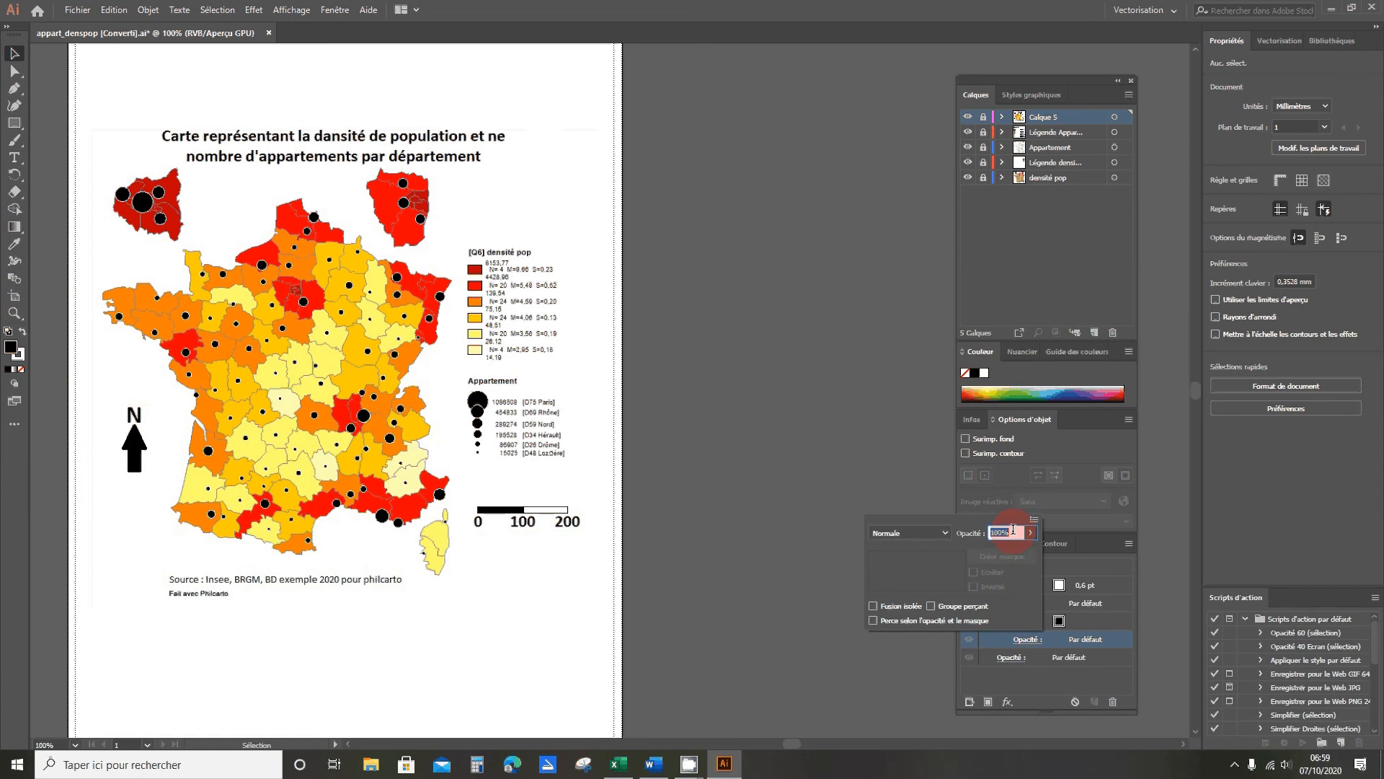
left_click(864, 401)
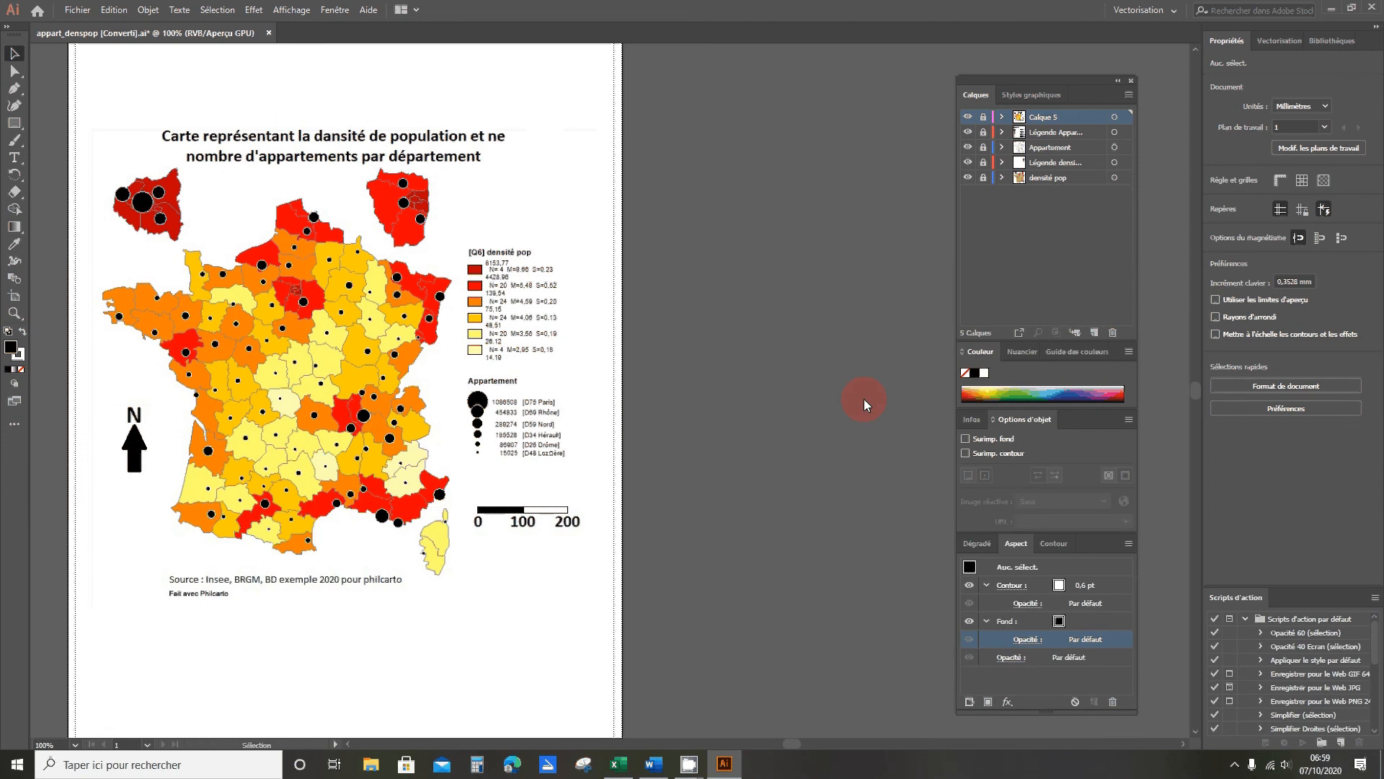
left_click(973, 543)
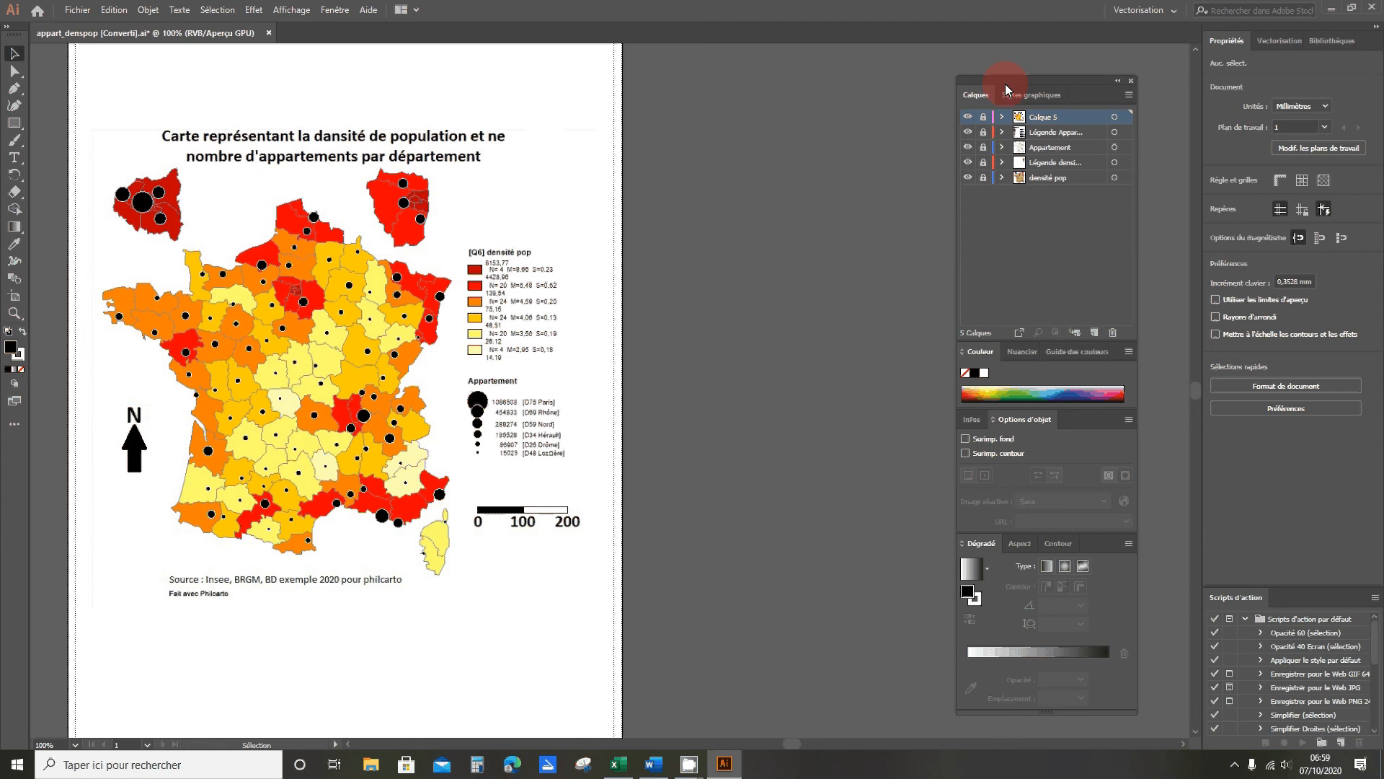
Reposition the floating panel group beside the page, unlock layer Calque 5 and select the placed map image
left_click_drag(1007, 90, 1383, 166)
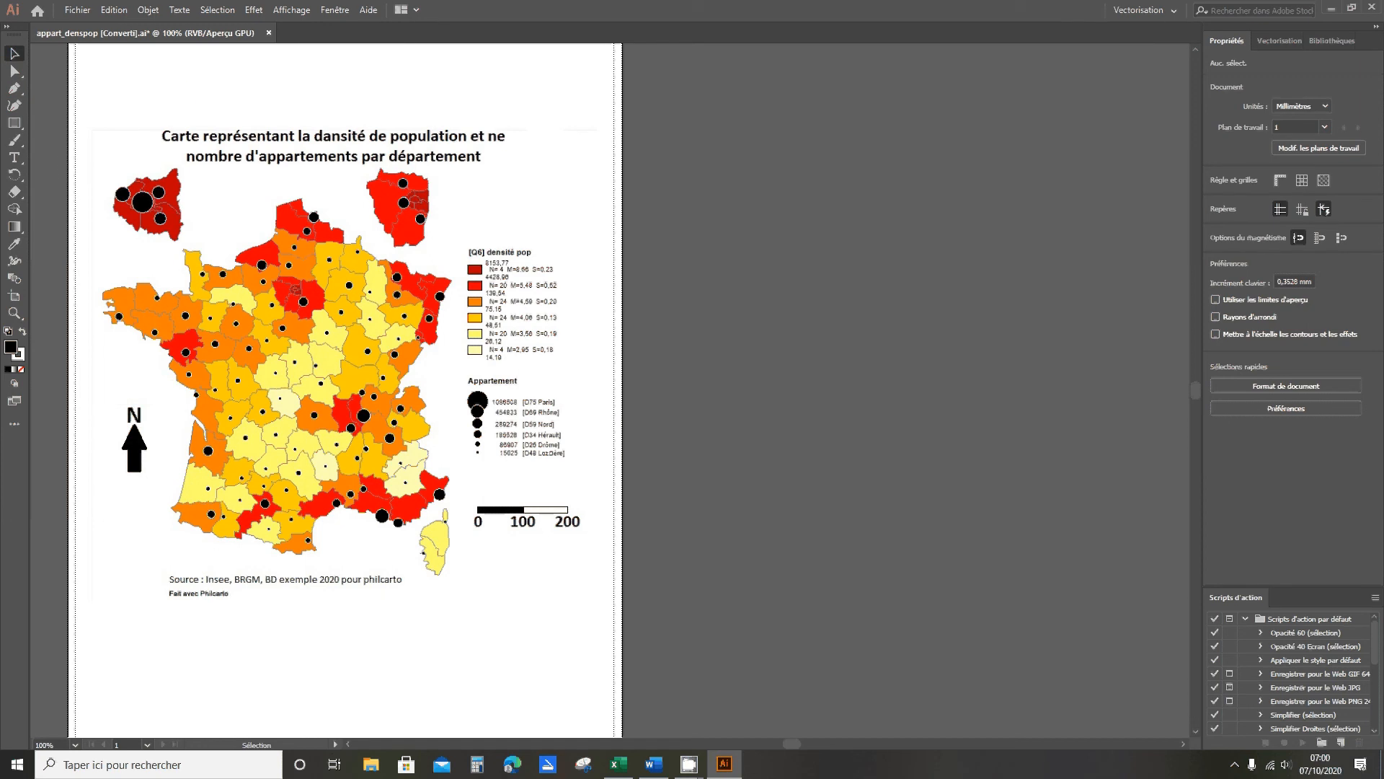
left_click_drag(1383, 124, 946, 117)
left_click(920, 153)
left_click(324, 258)
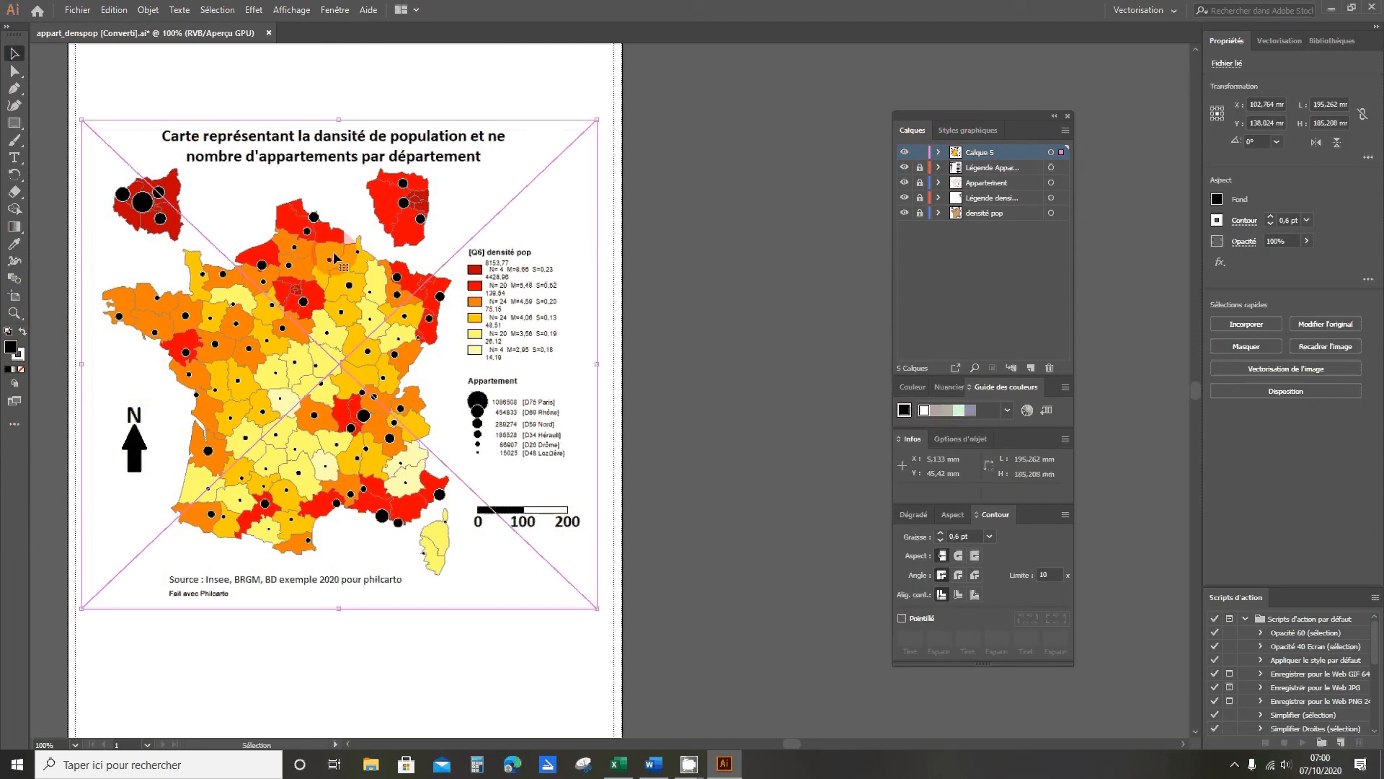
left_click(938, 131)
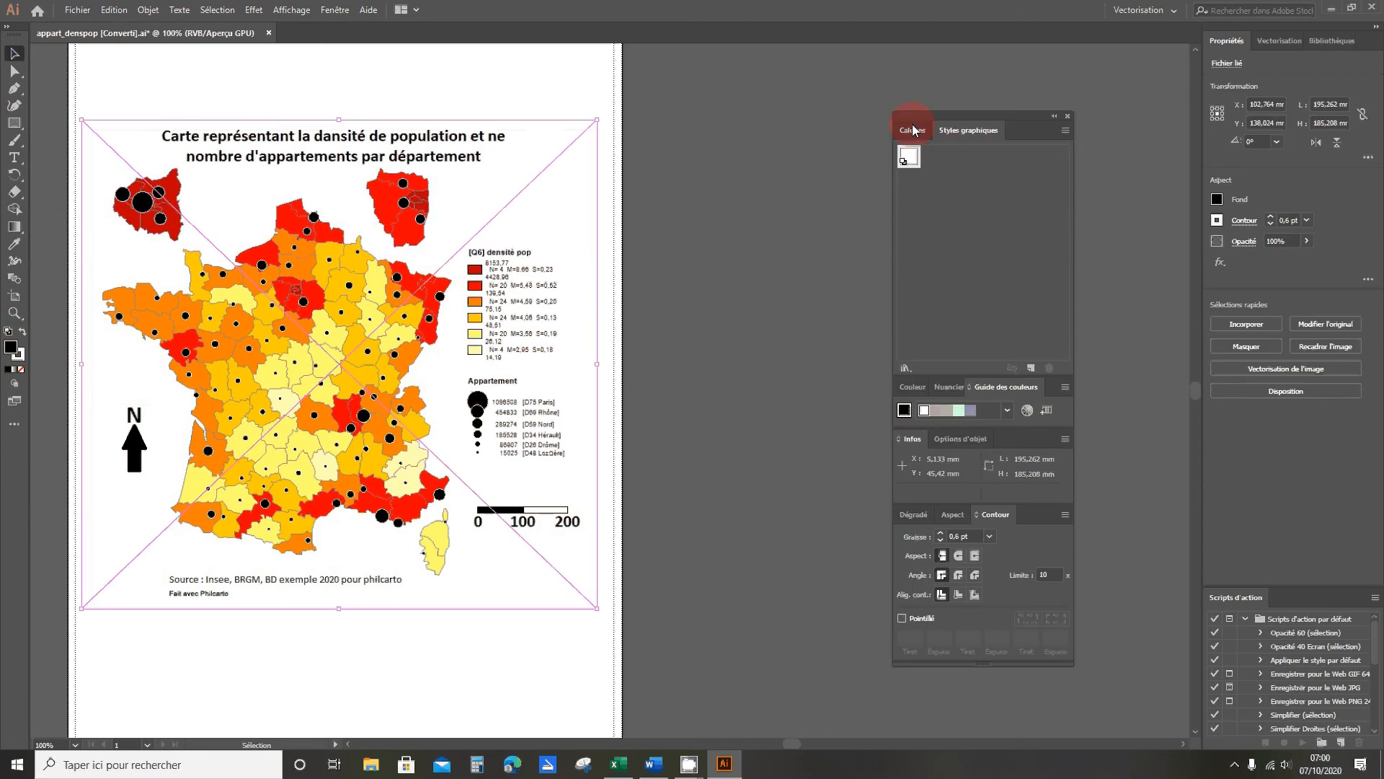
left_click(911, 131)
left_click(899, 396)
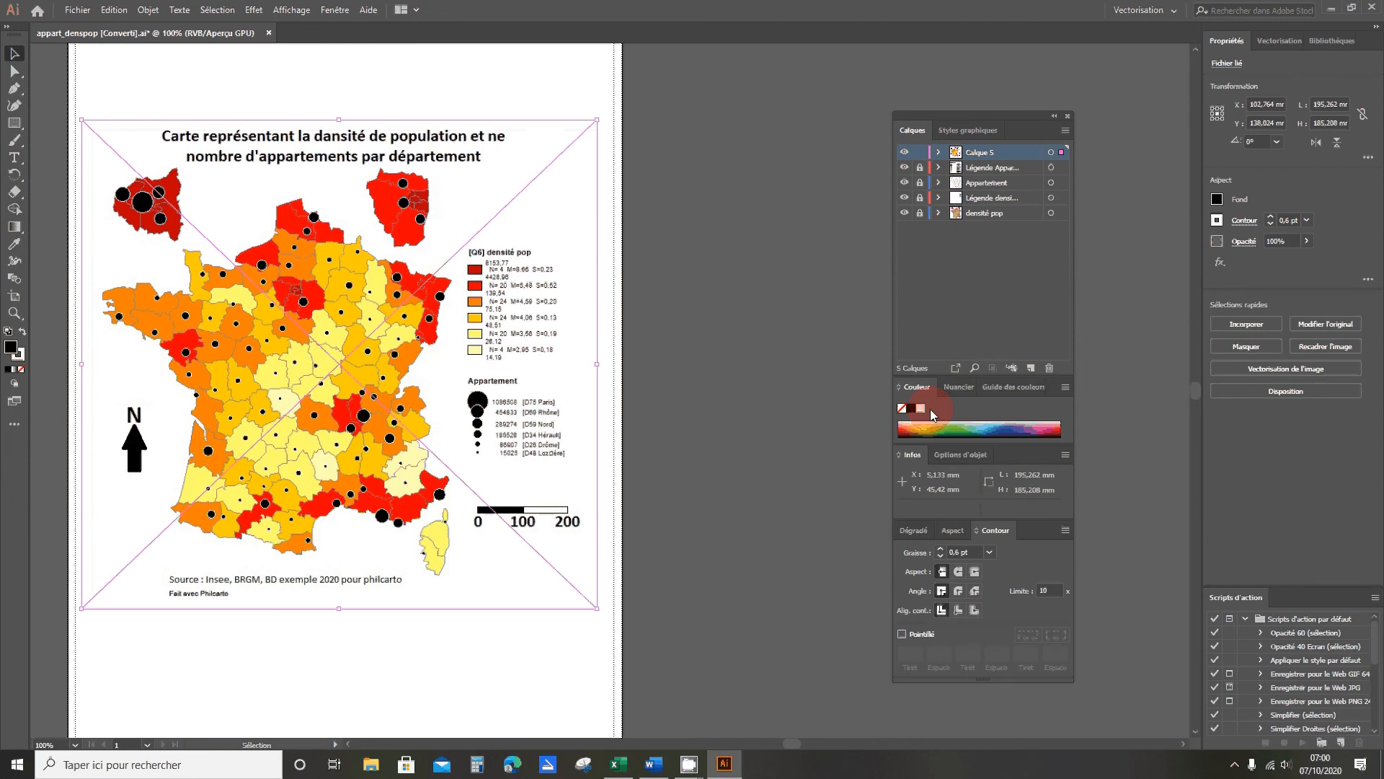
left_click(961, 536)
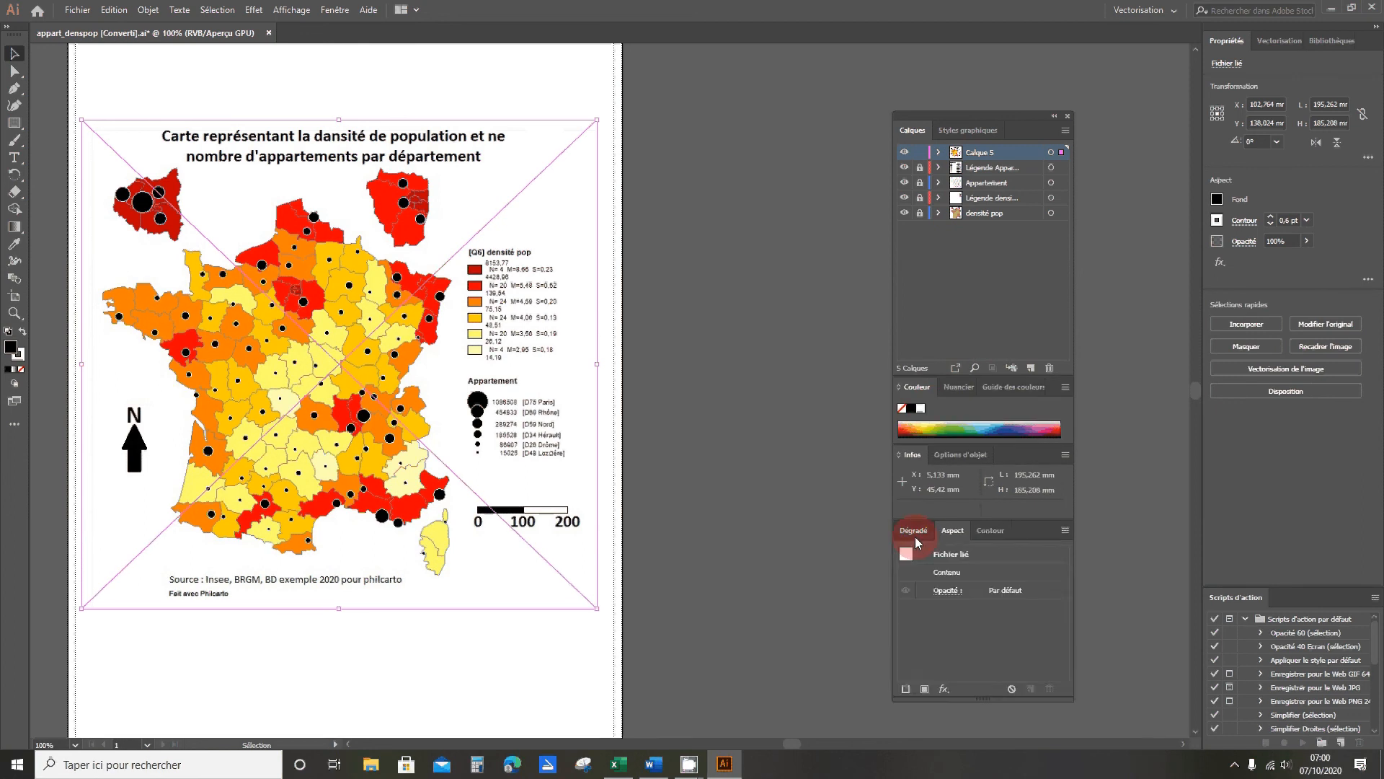
double_click(505, 400)
right_click(505, 400)
mouse_move(594, 452)
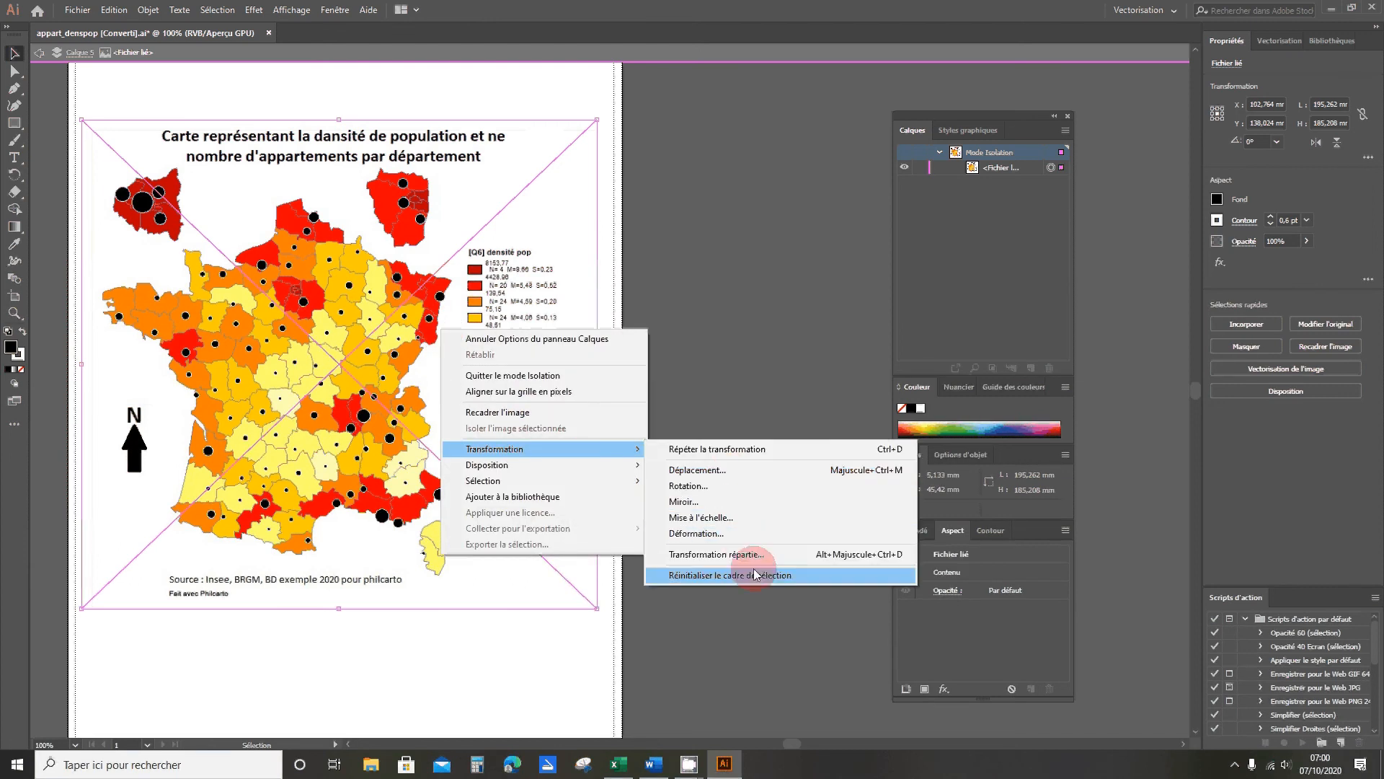
double_click(760, 612)
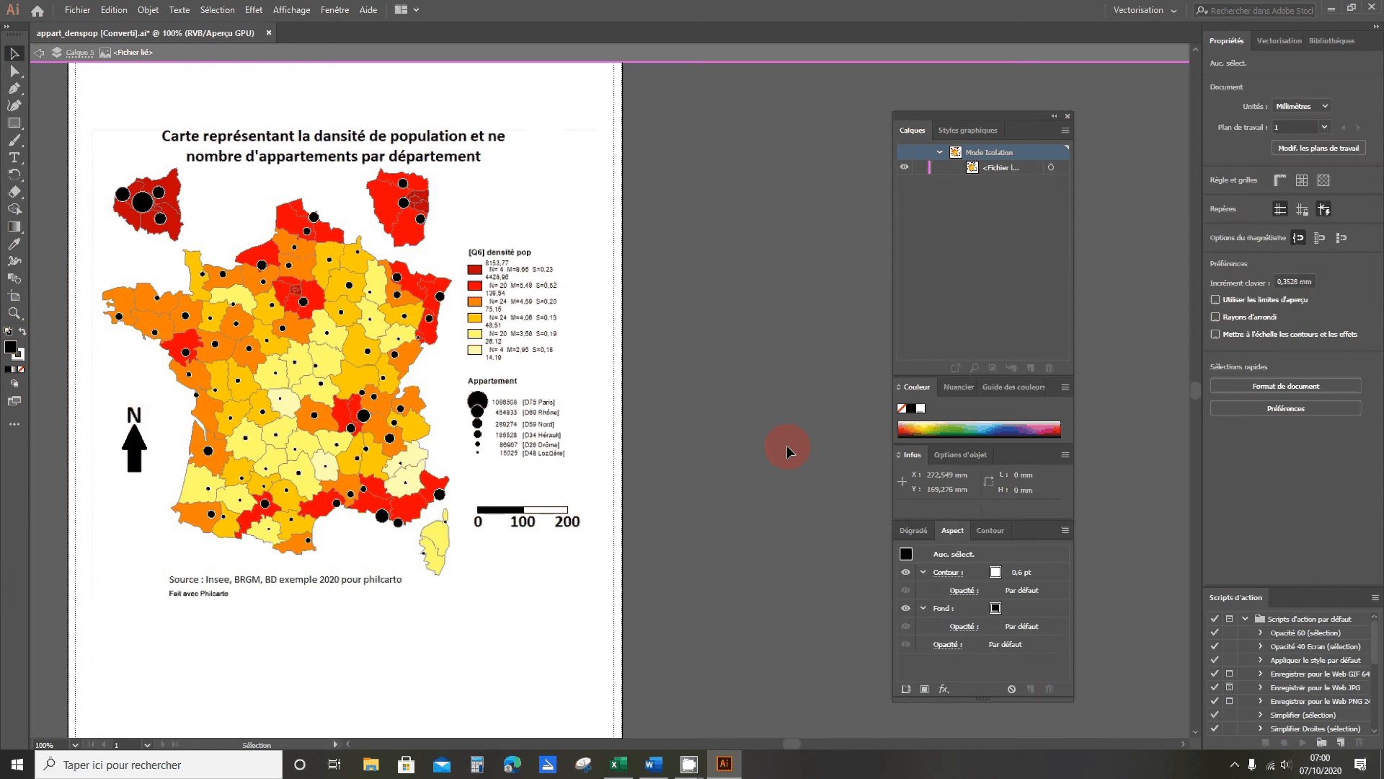
Select the placed map image and set its opacity to 50%
left_click(475, 351)
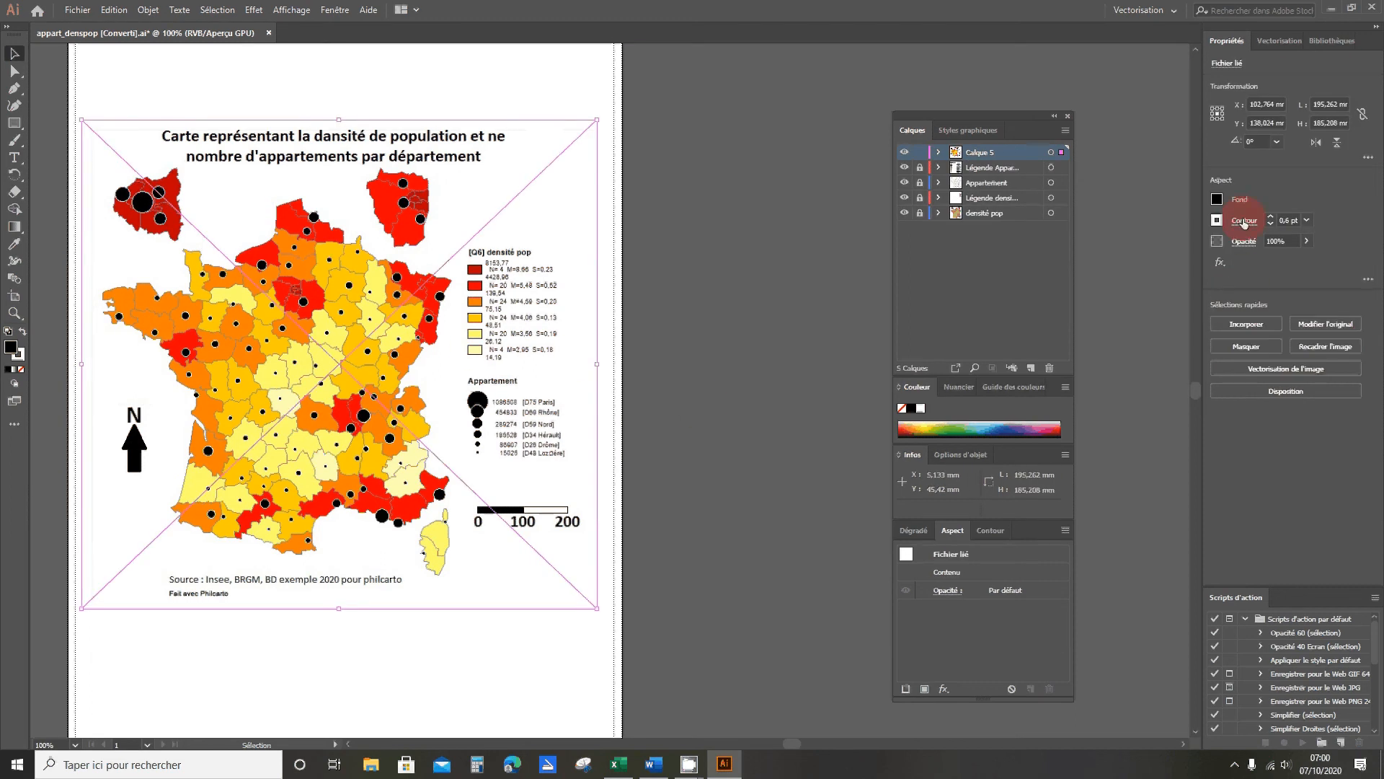
double_click(1274, 241)
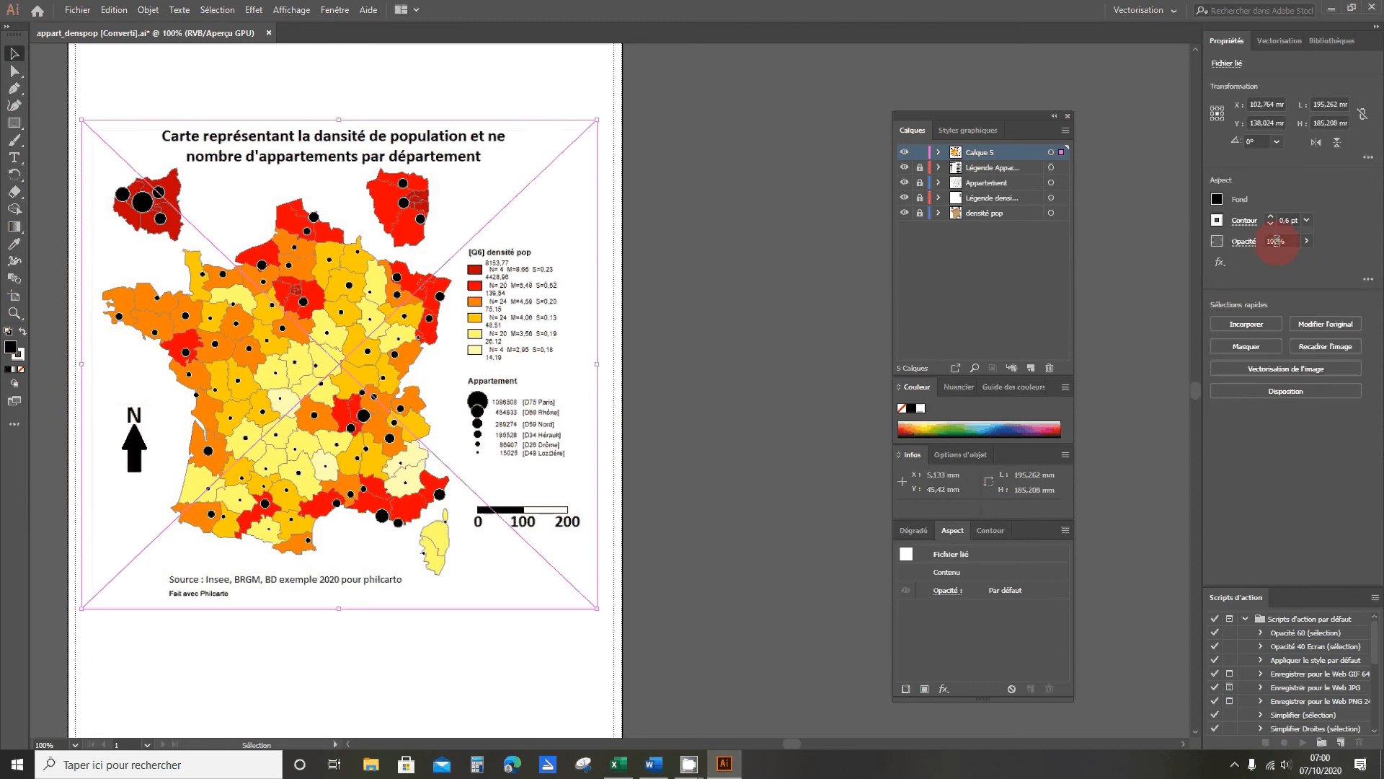
type("50")
left_click(1220, 299)
Move the semi-transparent map image up the page and nudge it sideways over the vector map
left_click_drag(271, 349, 312, 384)
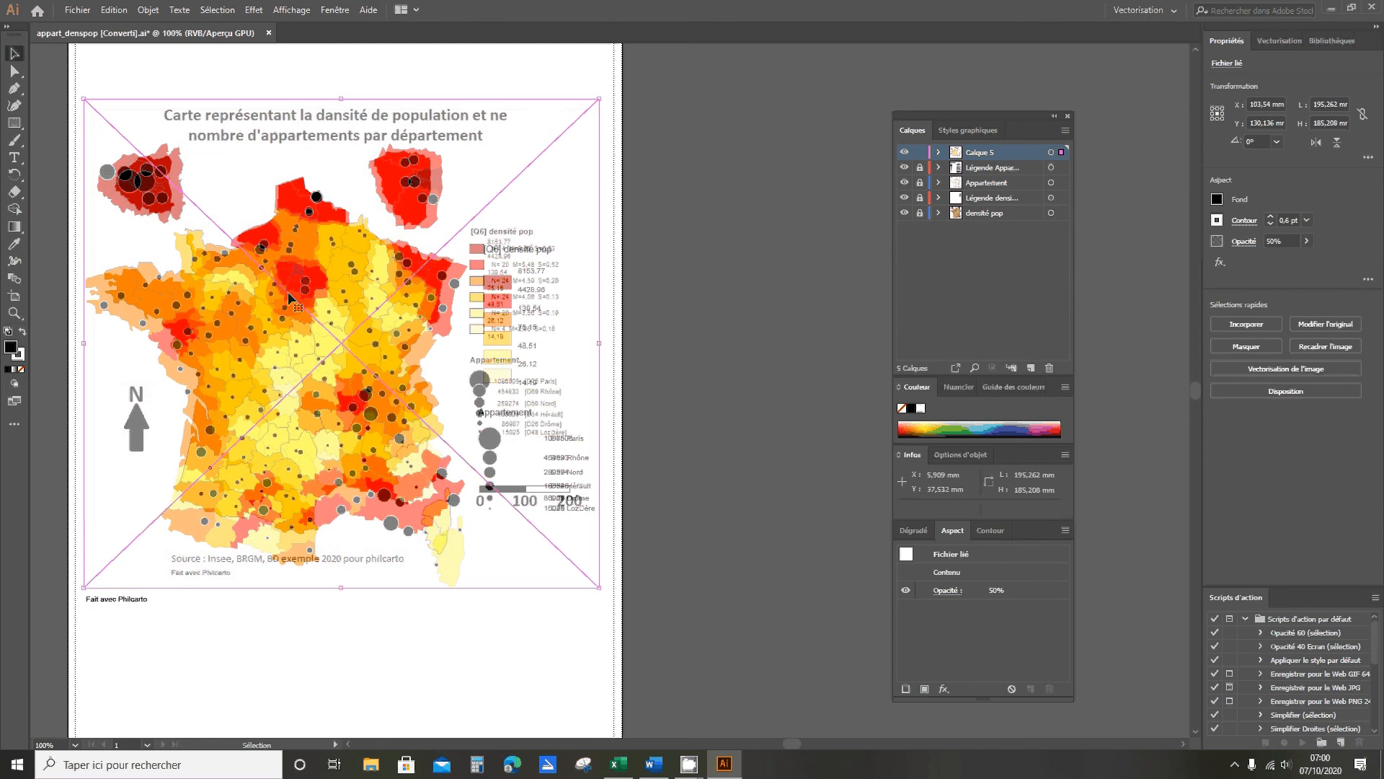
key("Left")
key("Left")
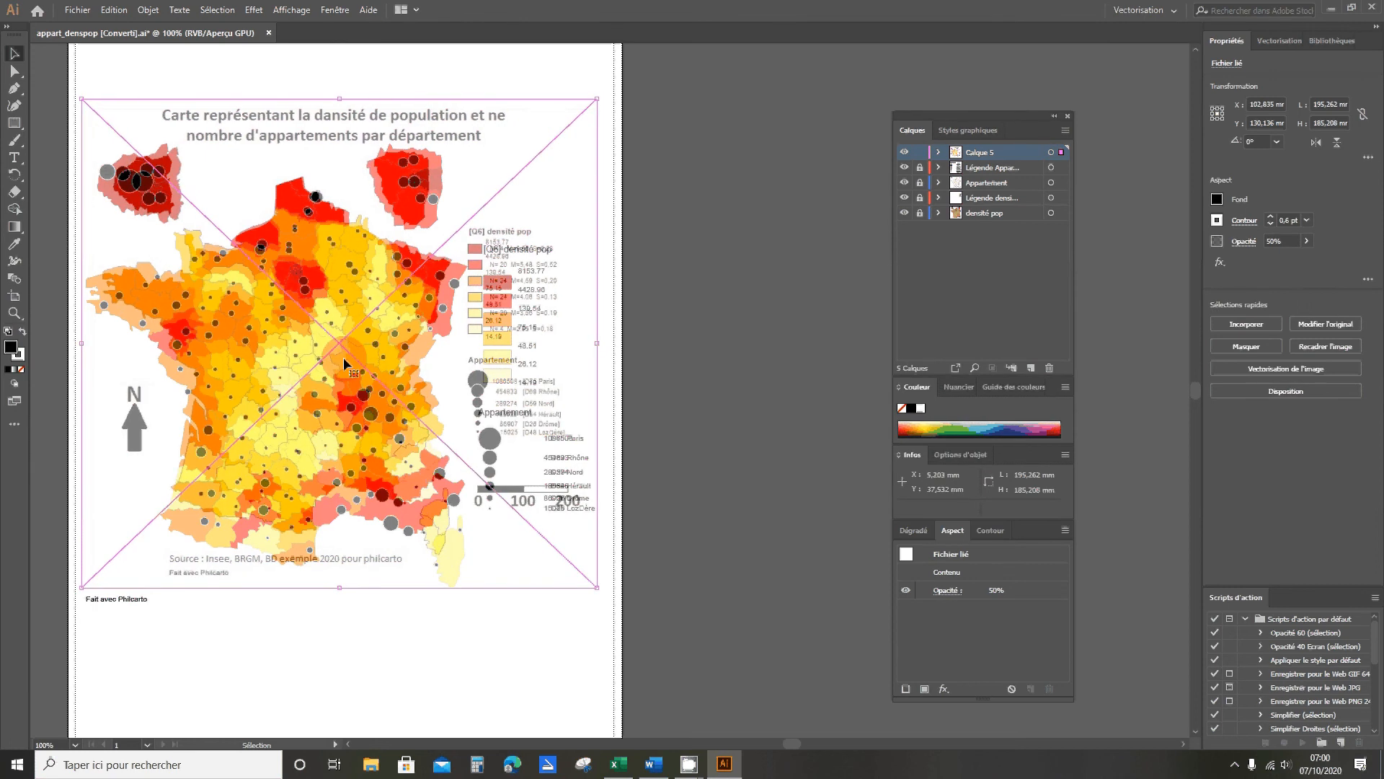
Enlarge the map image from its upper-left corner to about 211 × 194 mm and nudge it down
left_click_drag(788, 741, 772, 742)
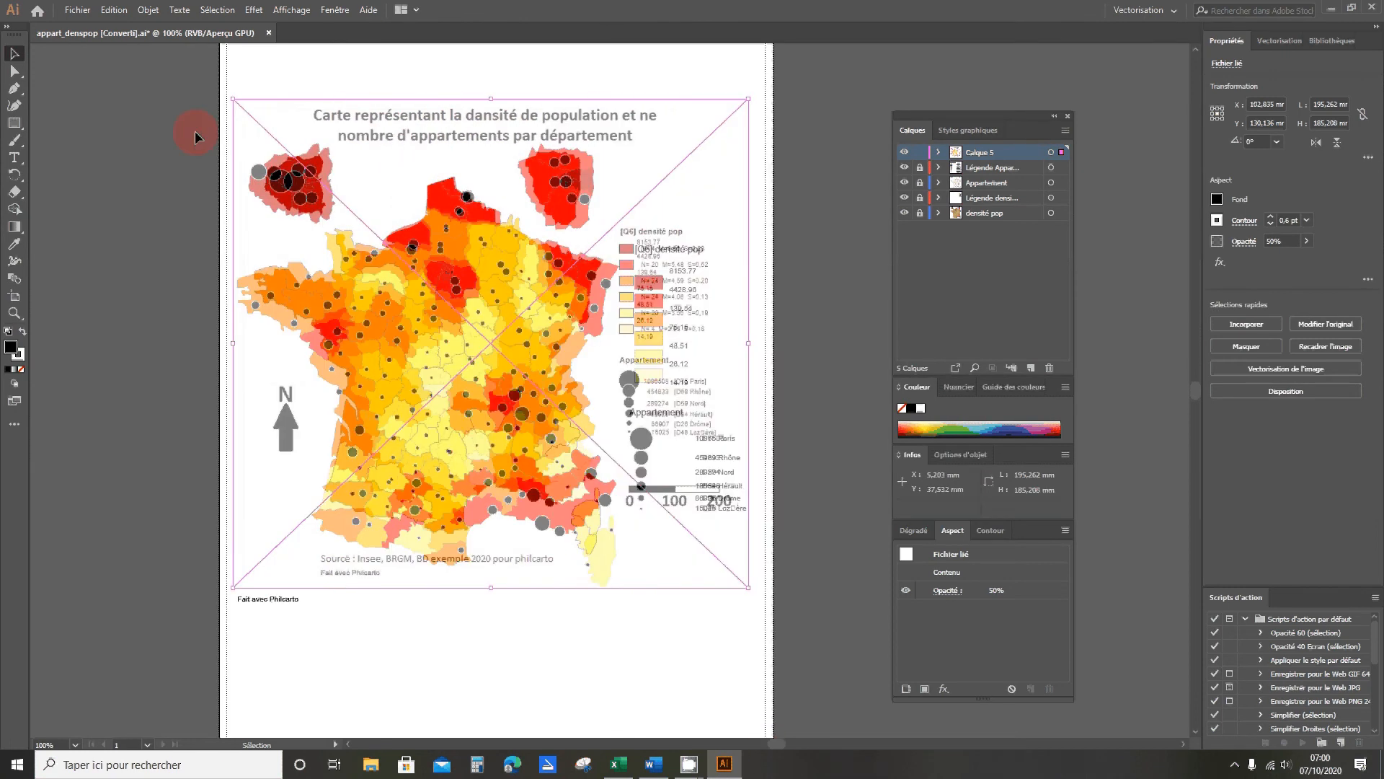
left_click_drag(232, 99, 202, 84)
key("Down")
key("Down")
key("Down")
key("Down")
key("Down")
key("Down")
key("Down")
key("Down")
key("Down")
key("Down")
key("Down")
key("Down")
key("Down")
key("Down")
key("Down")
key("Down")
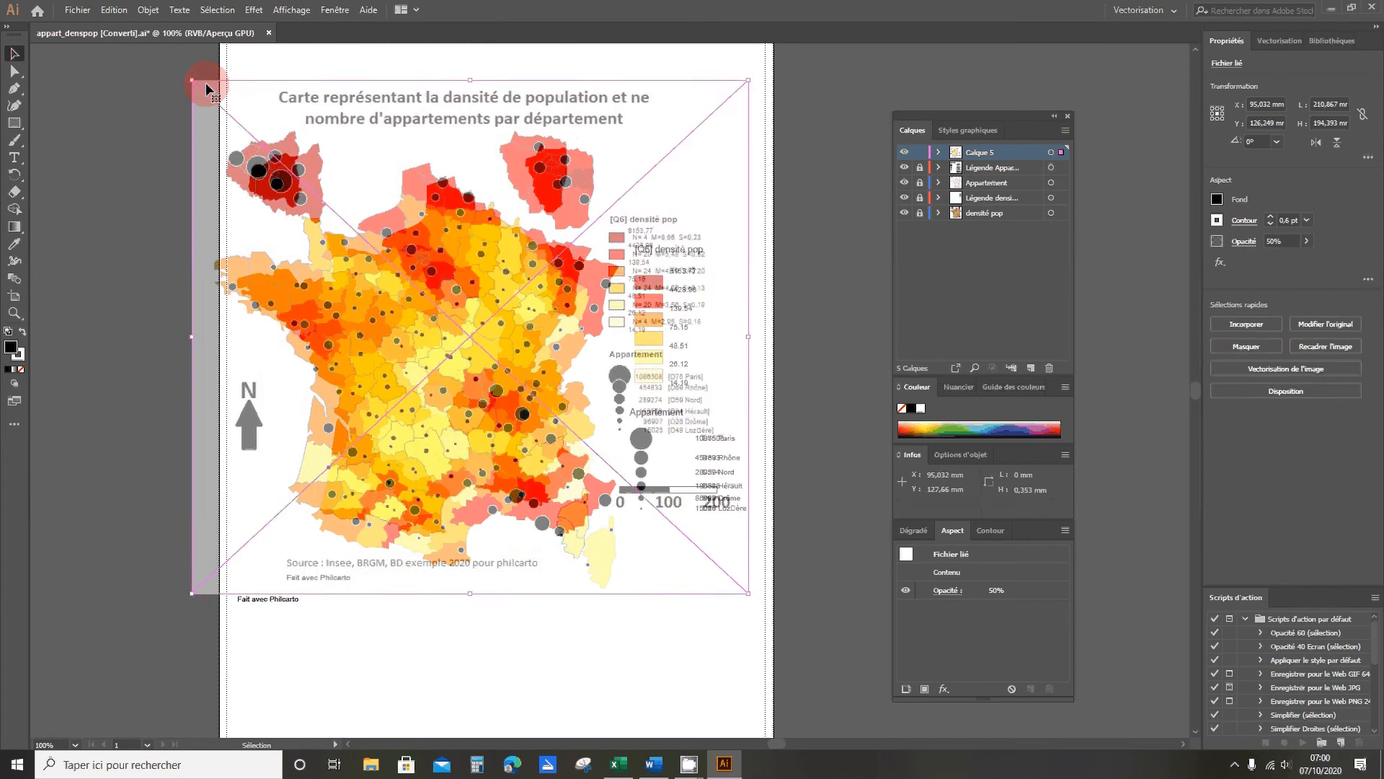
Move the enlarged map image back over the vector map and nudge it down until the outlines line up
mouse_move(455, 238)
left_mouse_down()
mouse_move(461, 268)
mouse_move(261, 345)
mouse_move(459, 216)
left_mouse_up()
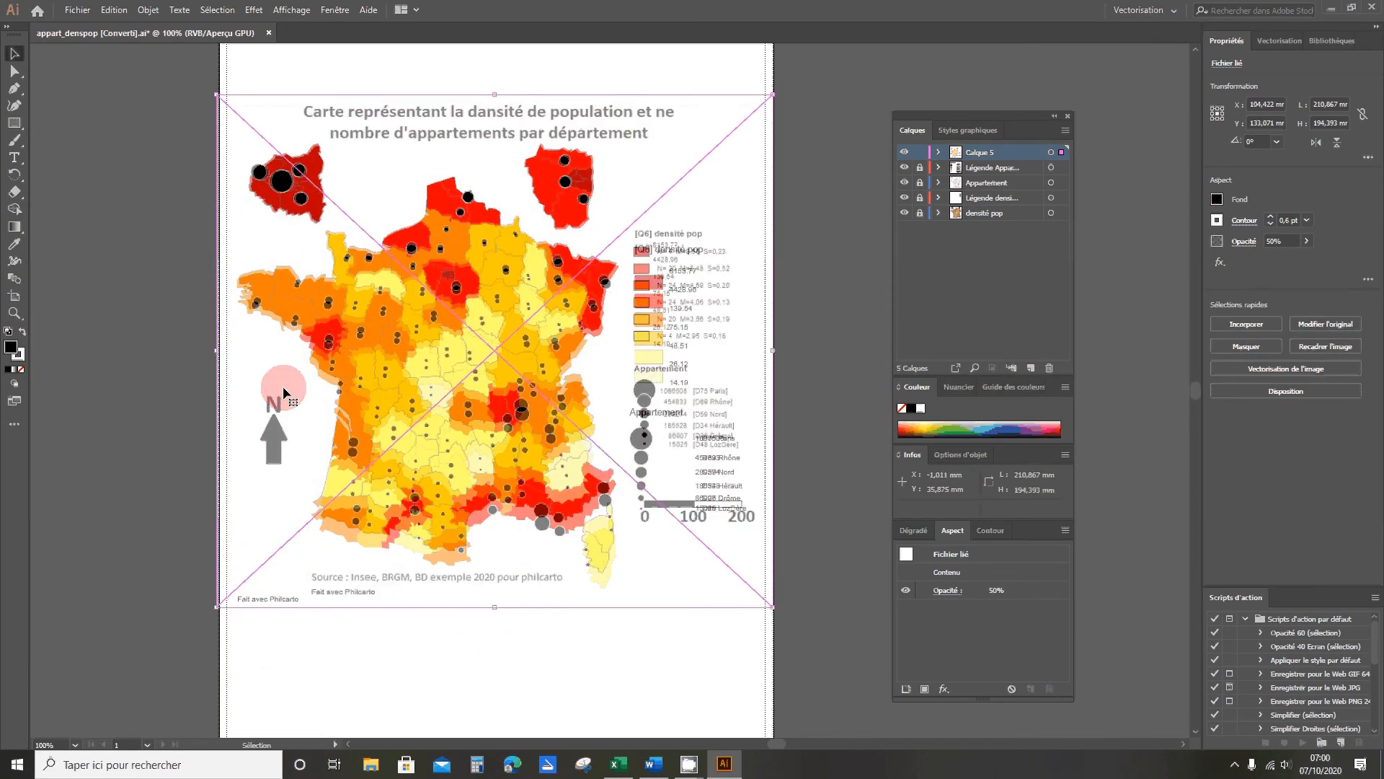
key("Down")
key("Down")
key("Down")
key("Down")
key("Down")
key("Down")
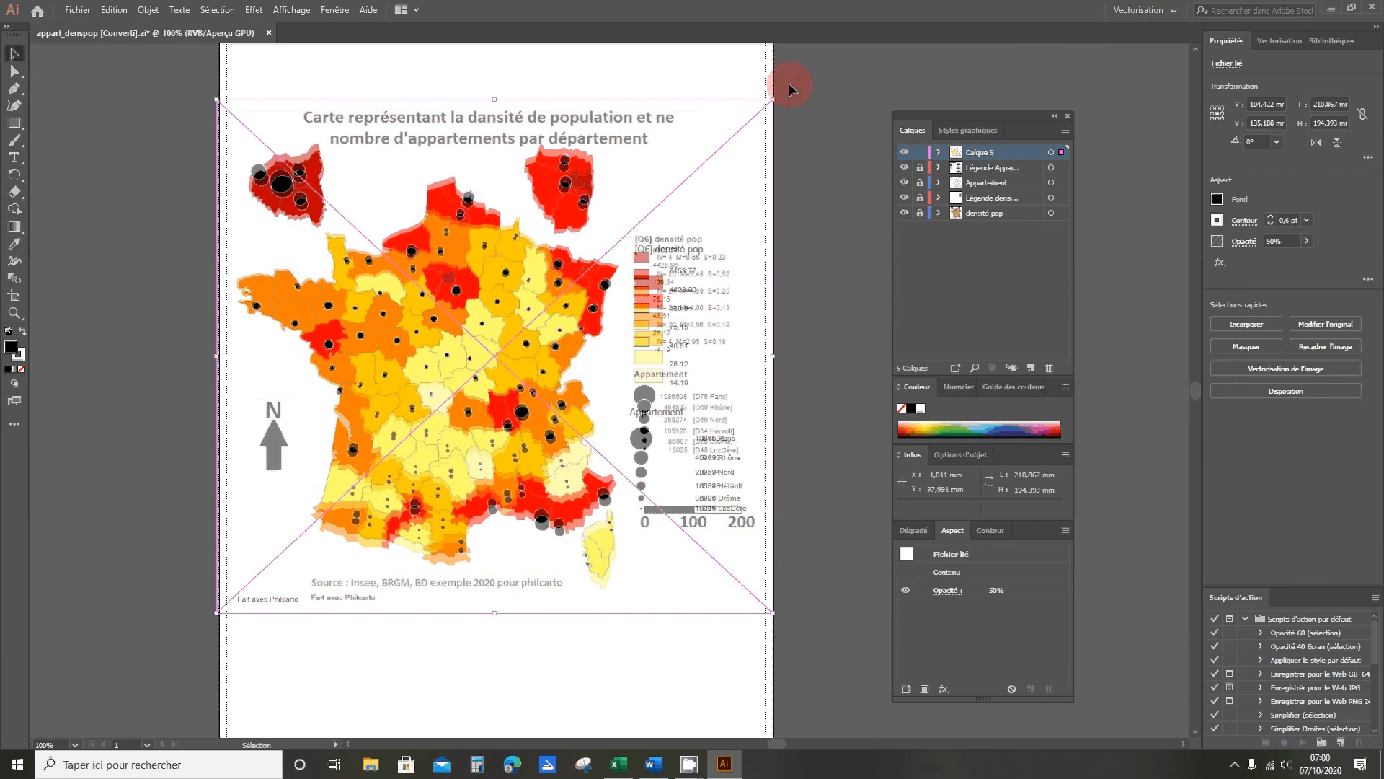
Enlarge the map image from its upper-right corner to about 213 × 197 mm and nudge it left and down
left_click_drag(773, 99, 781, 92)
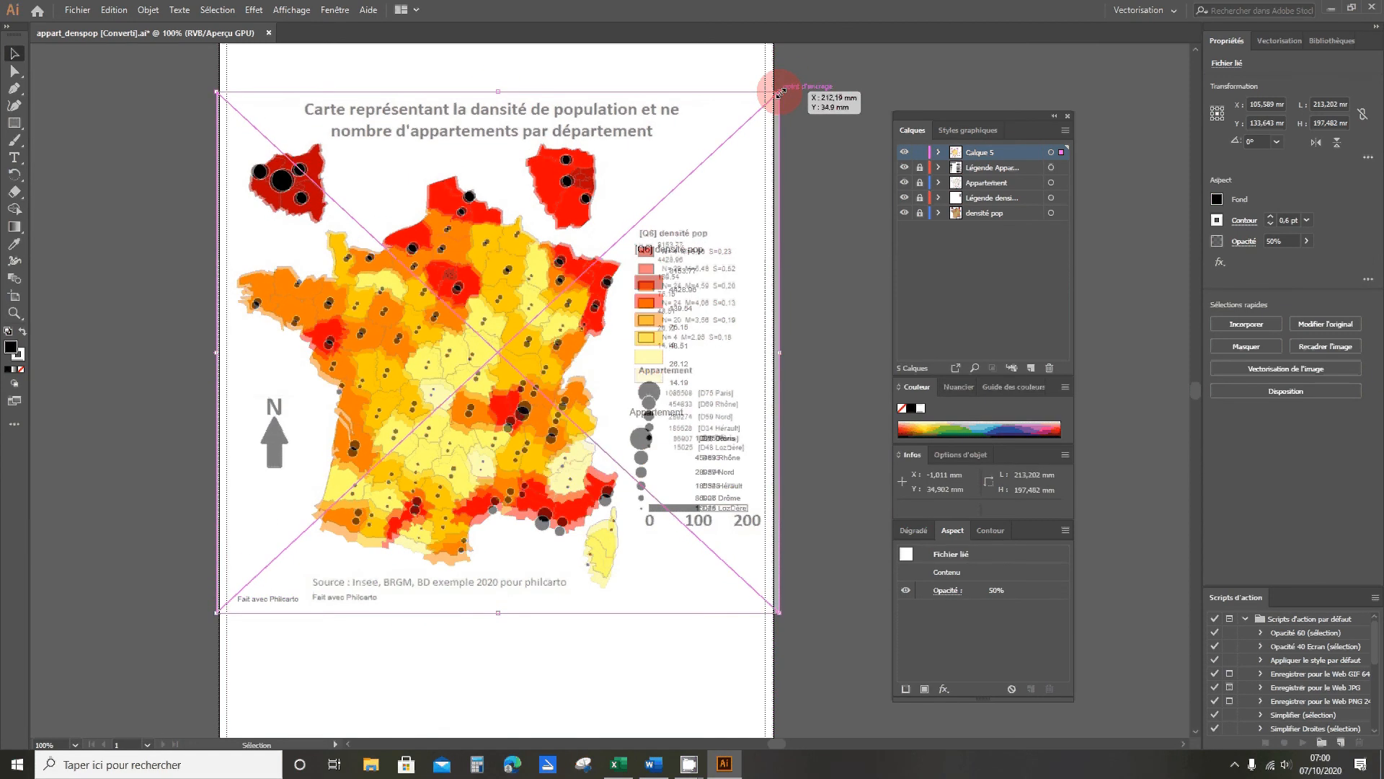
key("Left")
key("Left")
key("Left")
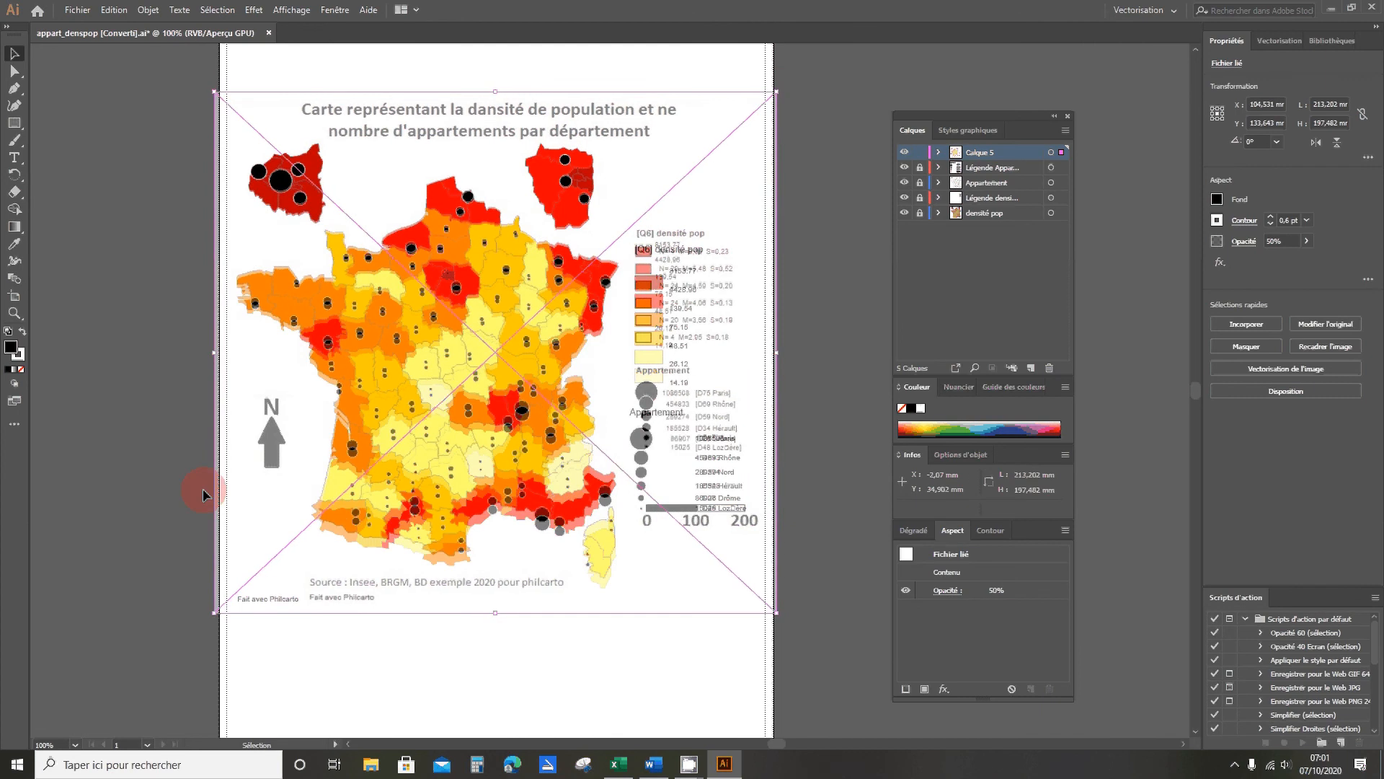
key("Down")
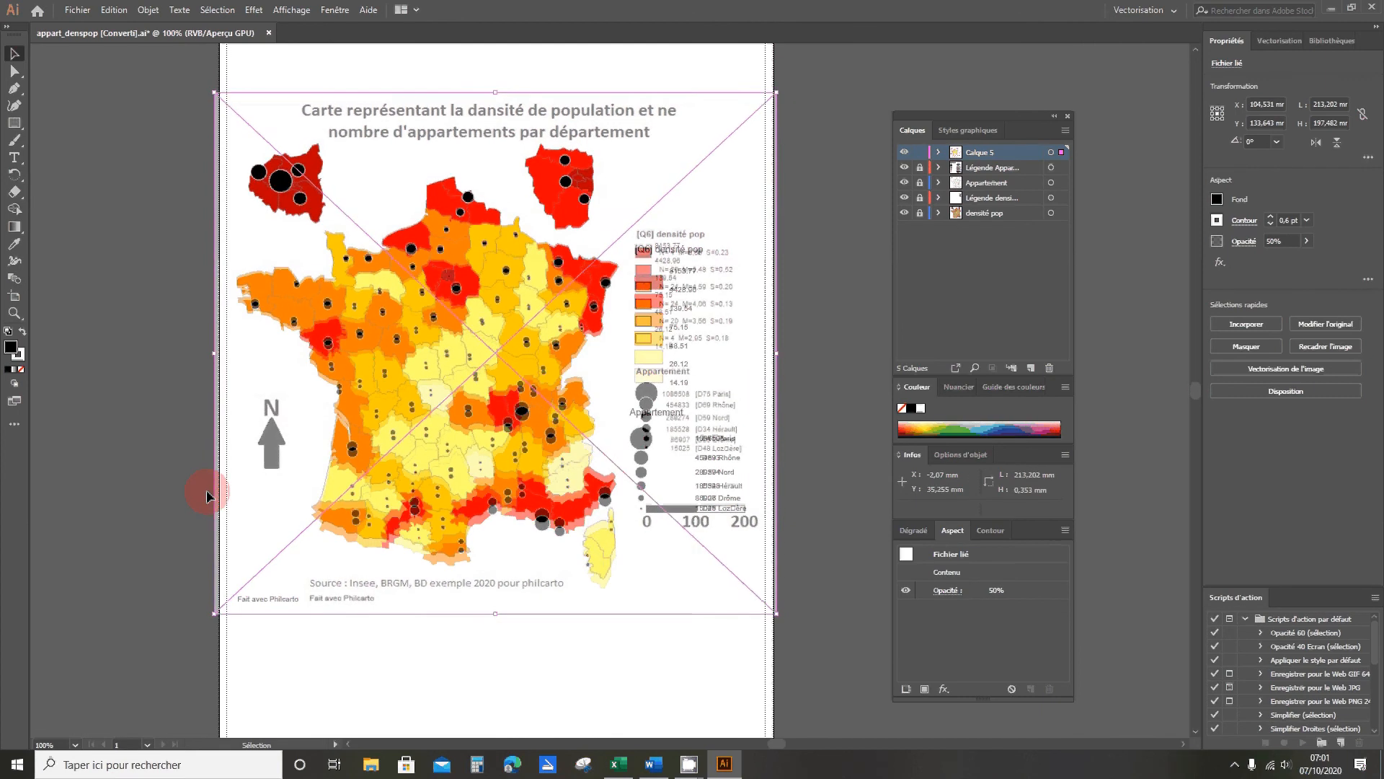
Enlarge the map image from its lower-right corner to about 218 × 201 mm and nudge it left to match the vector map
left_click_drag(776, 614, 789, 622)
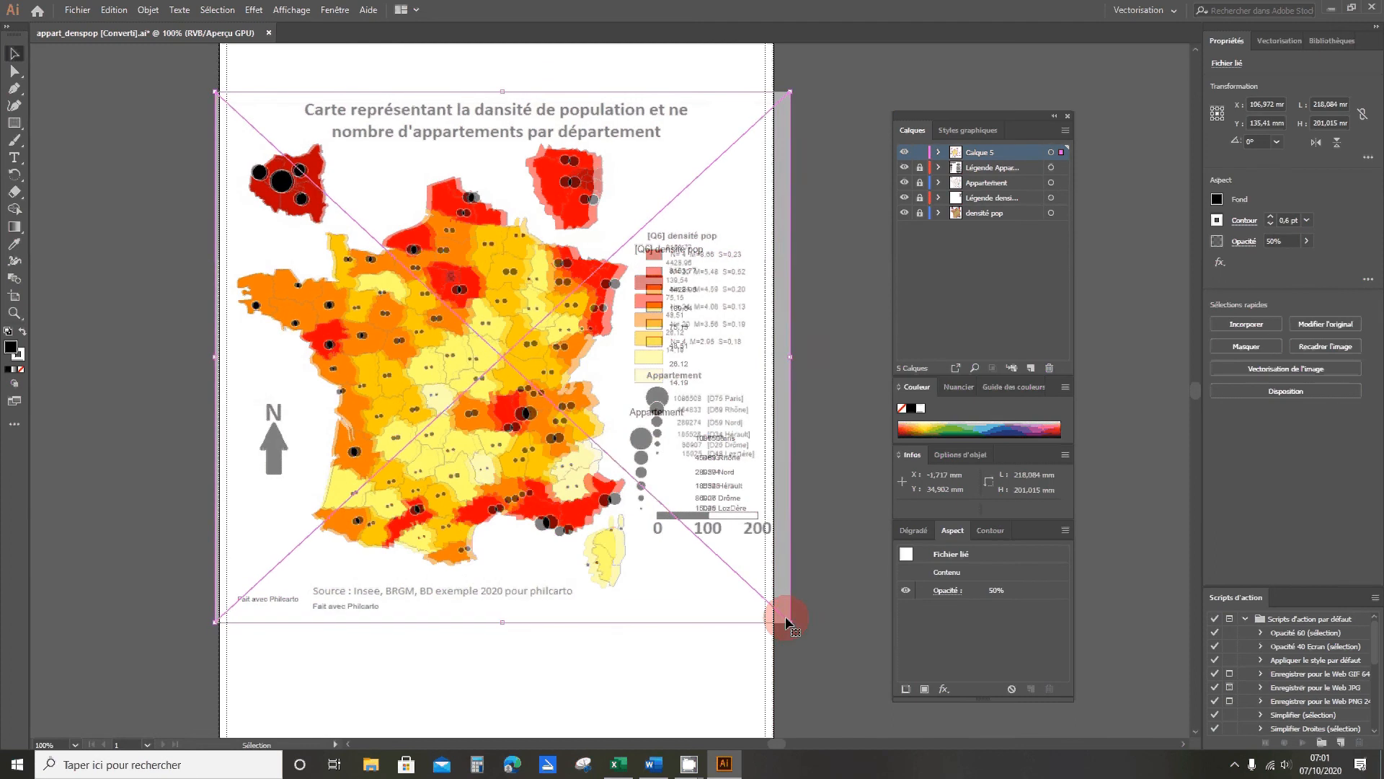
key("Left")
key("Left")
key("Left")
key("Left")
key("Left")
key("Left")
key("Left")
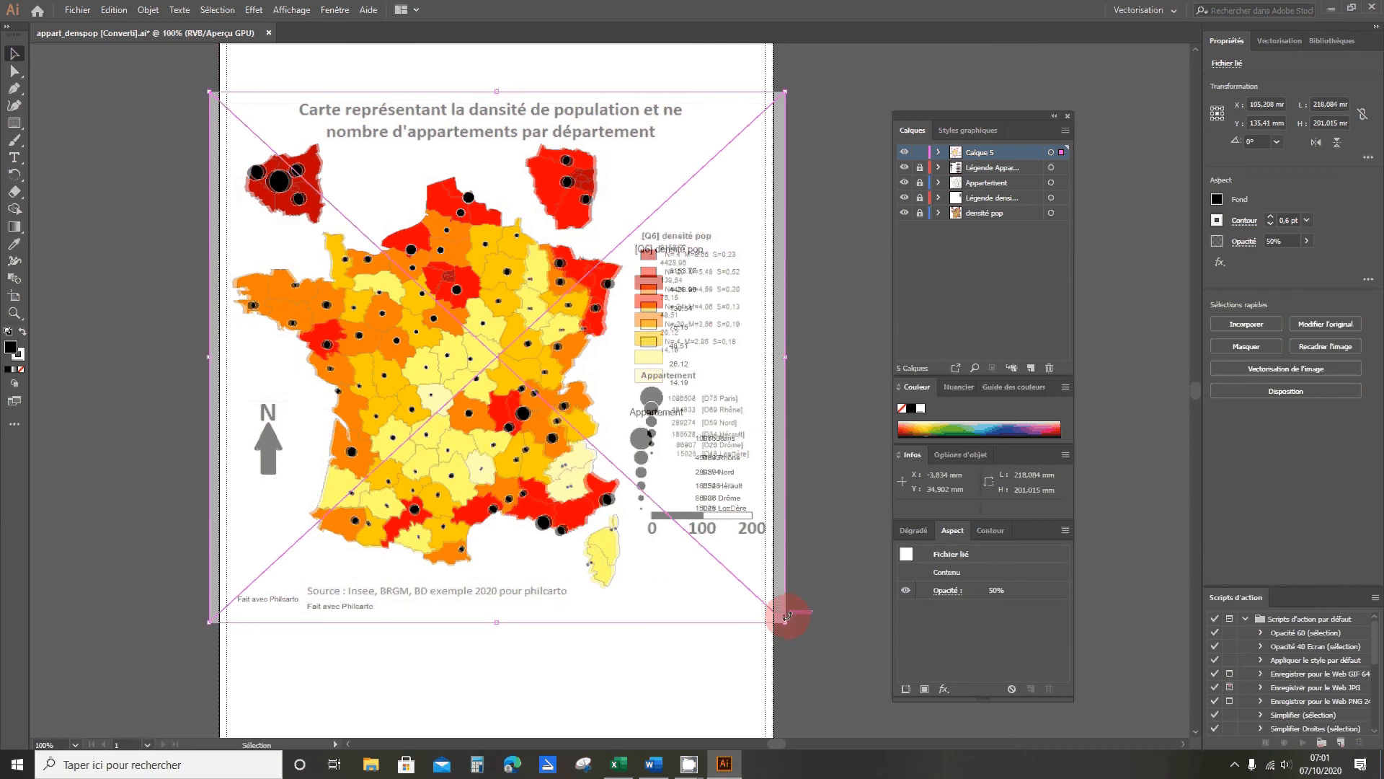
left_click_drag(788, 609, 790, 614)
key("Left")
key("Left")
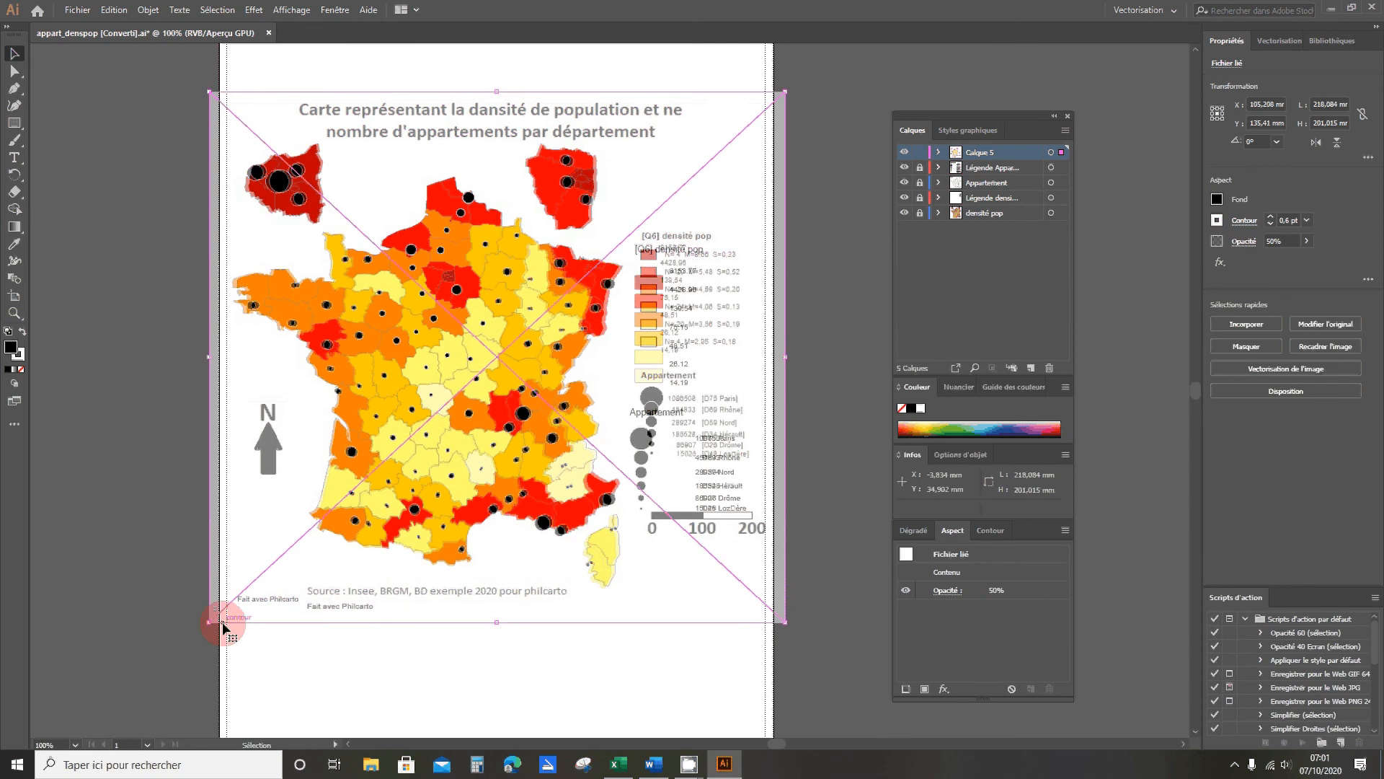
key("Left")
key("Left")
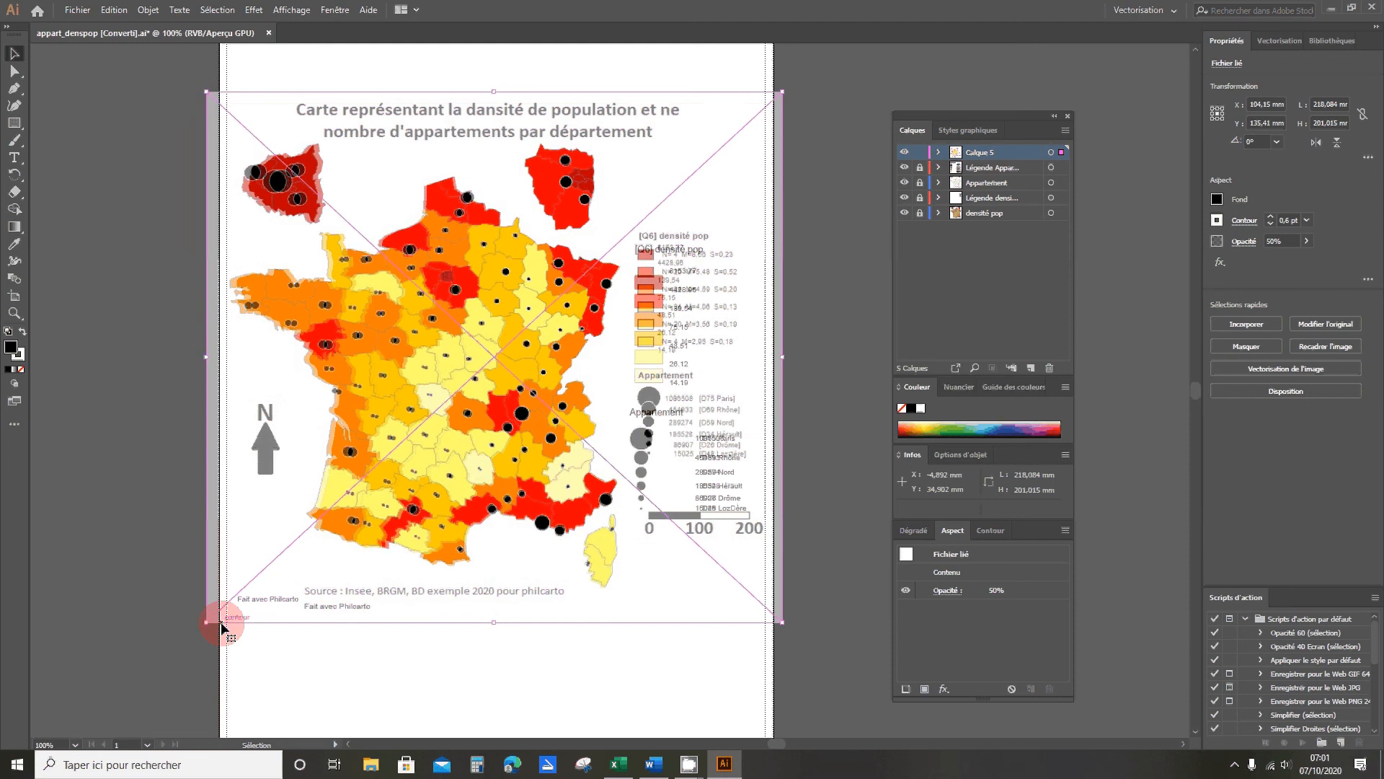
key("Right")
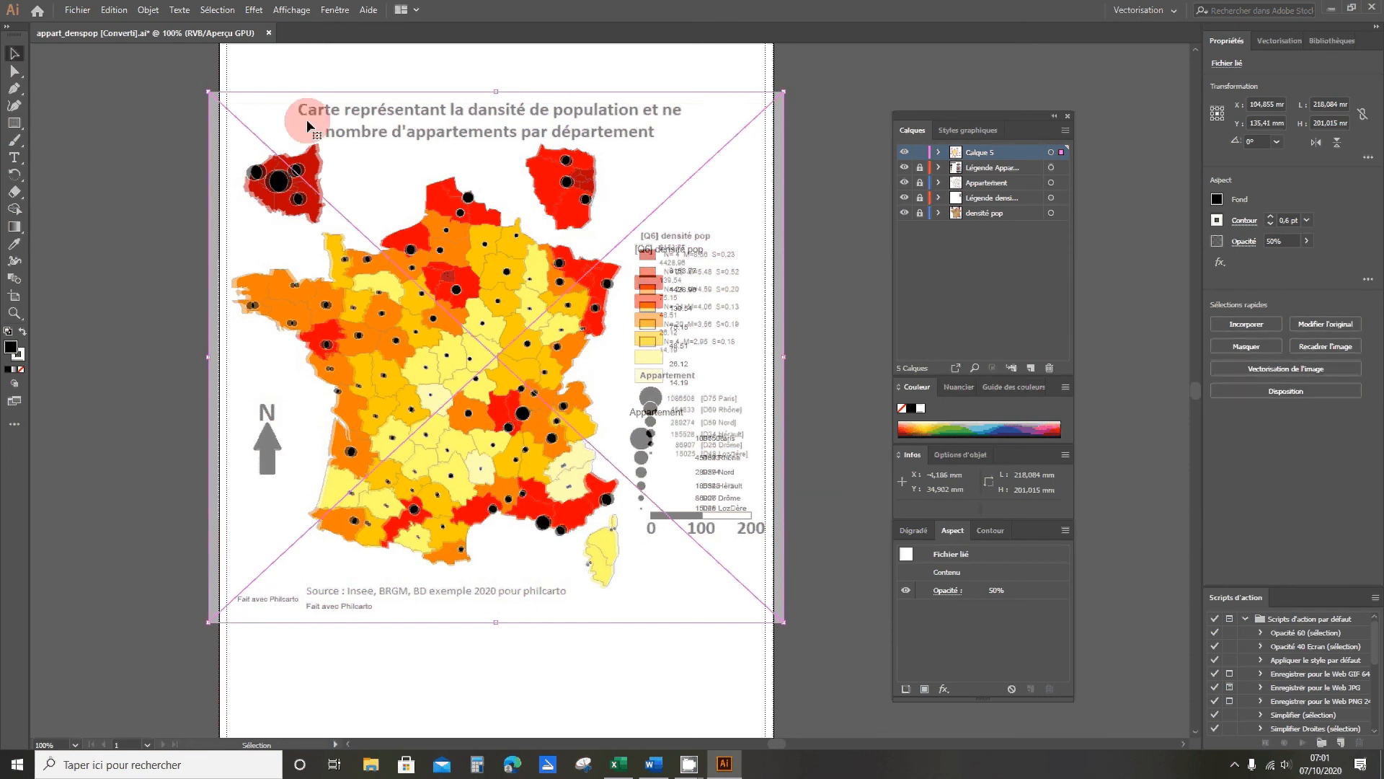
Lock layer Calque 5, unlock the other four layers and make the apartment legend layer active
left_click(920, 155)
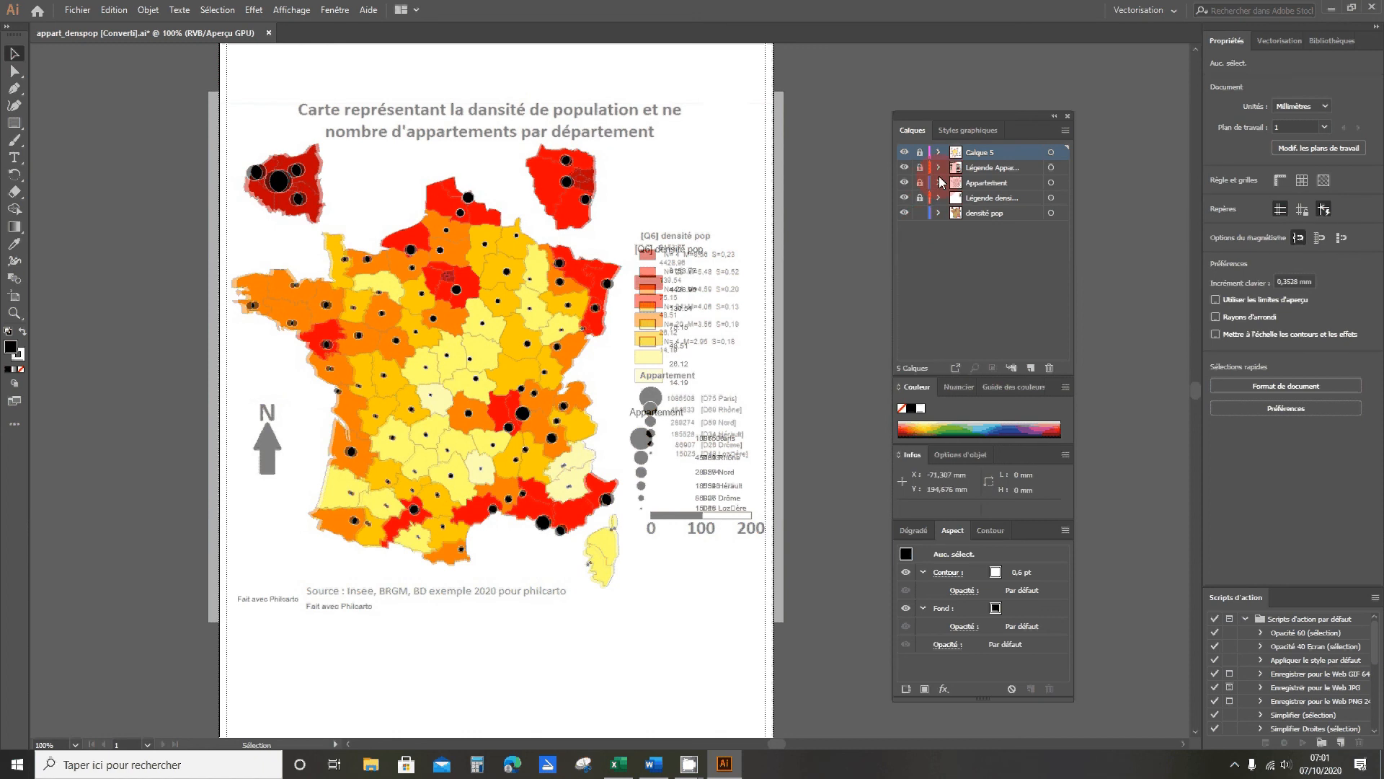
left_click_drag(919, 169, 920, 197)
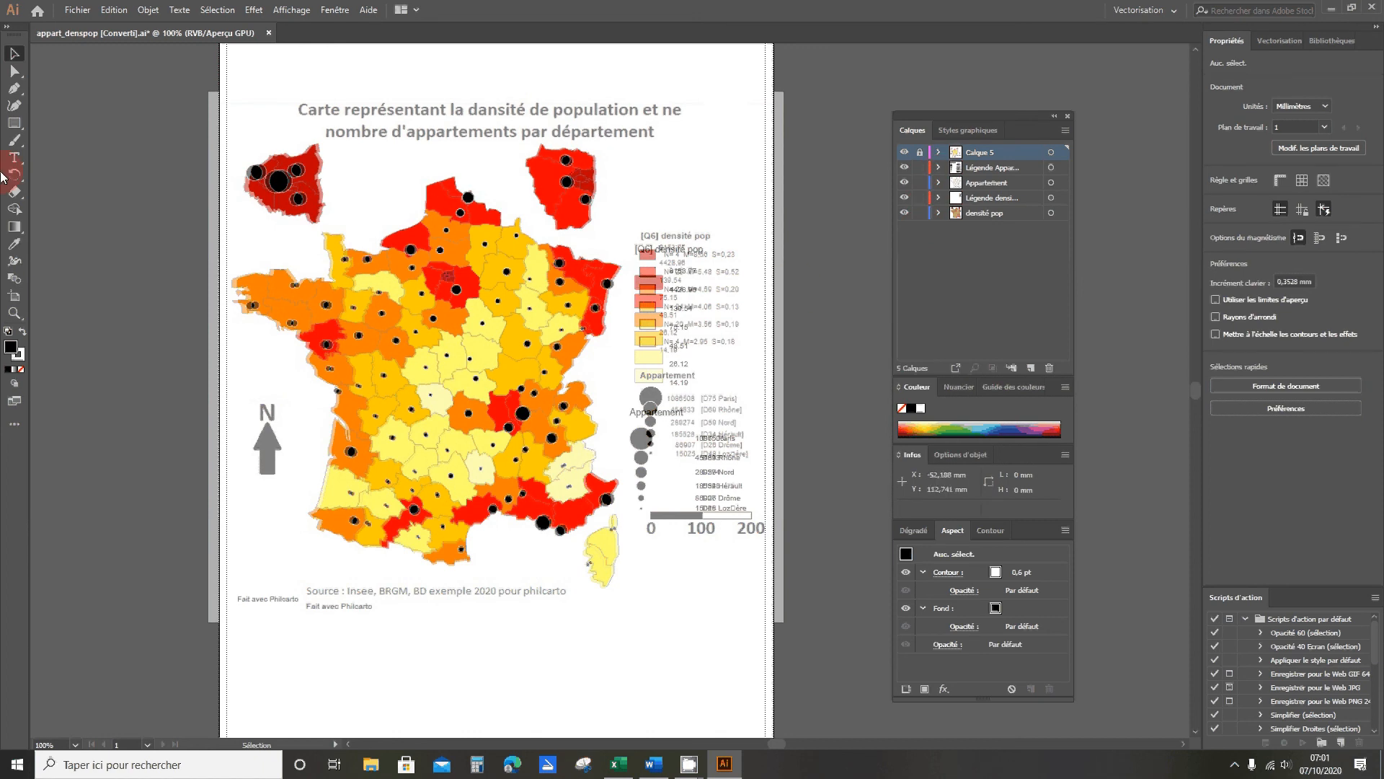
left_click(18, 124)
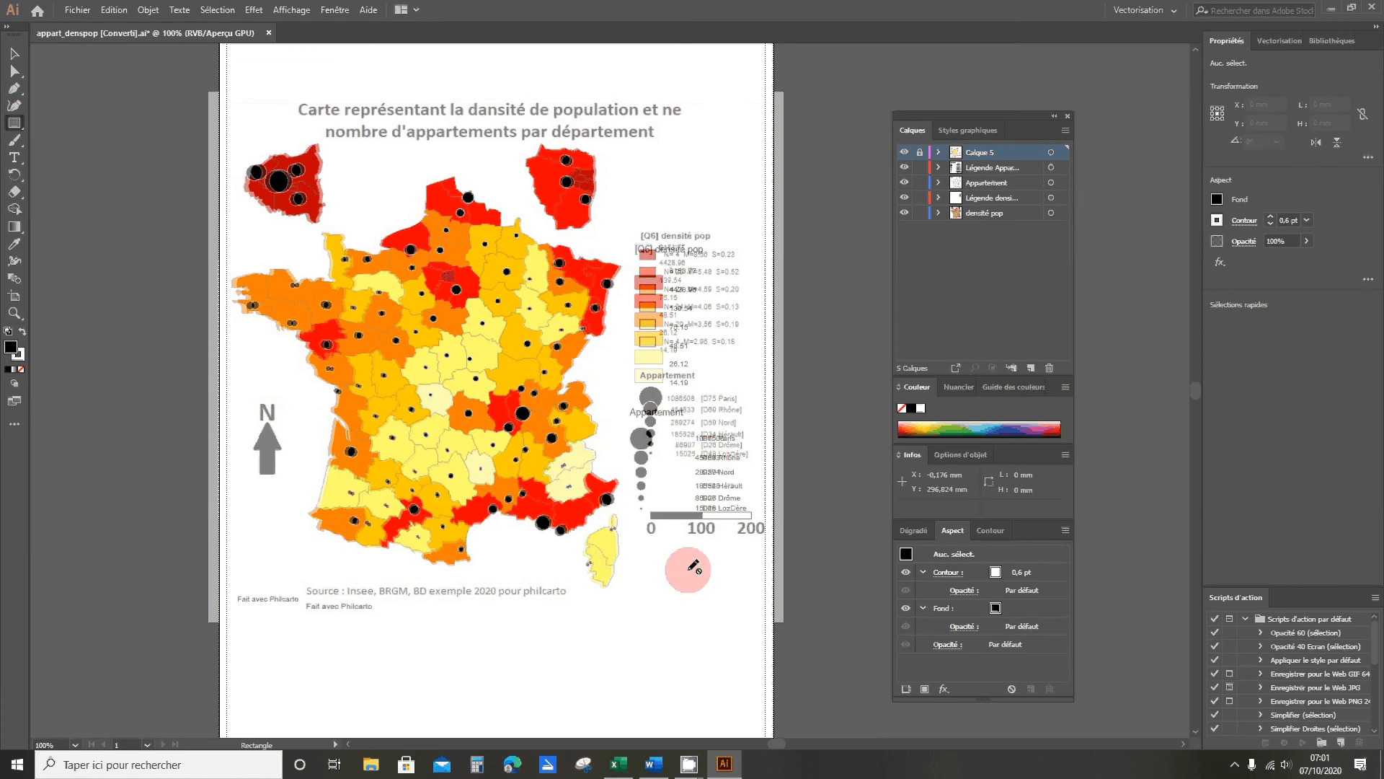
scroll(711, 550, "up", 1)
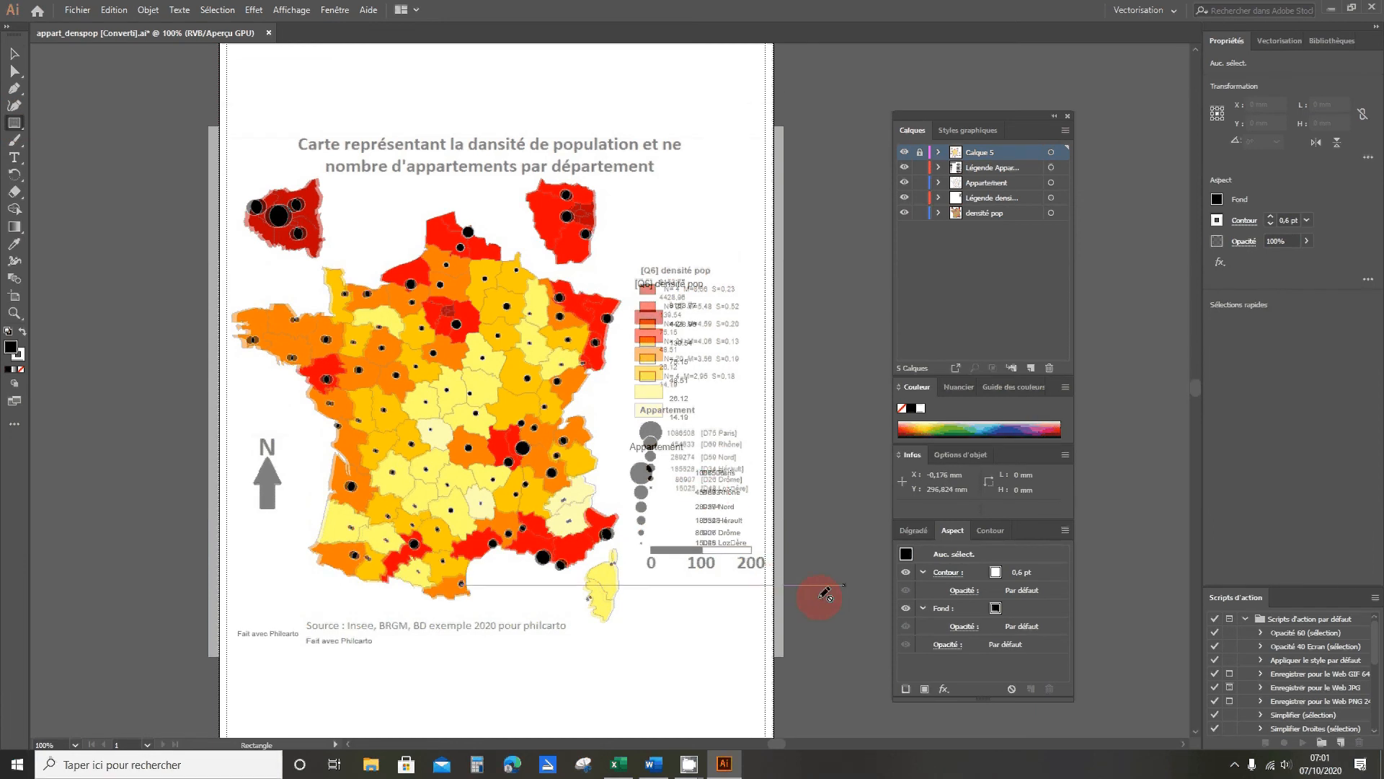
scroll(822, 590, "up", 2)
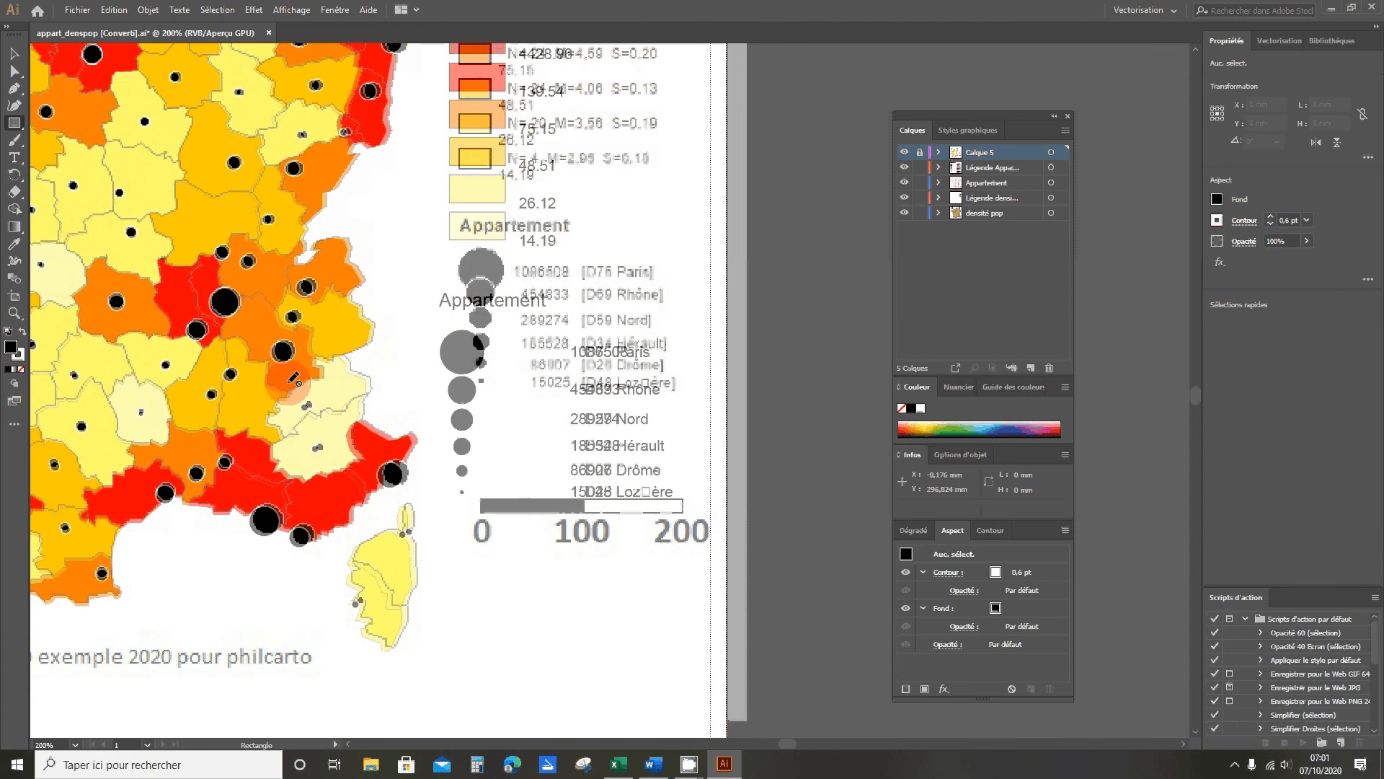
left_click(911, 170)
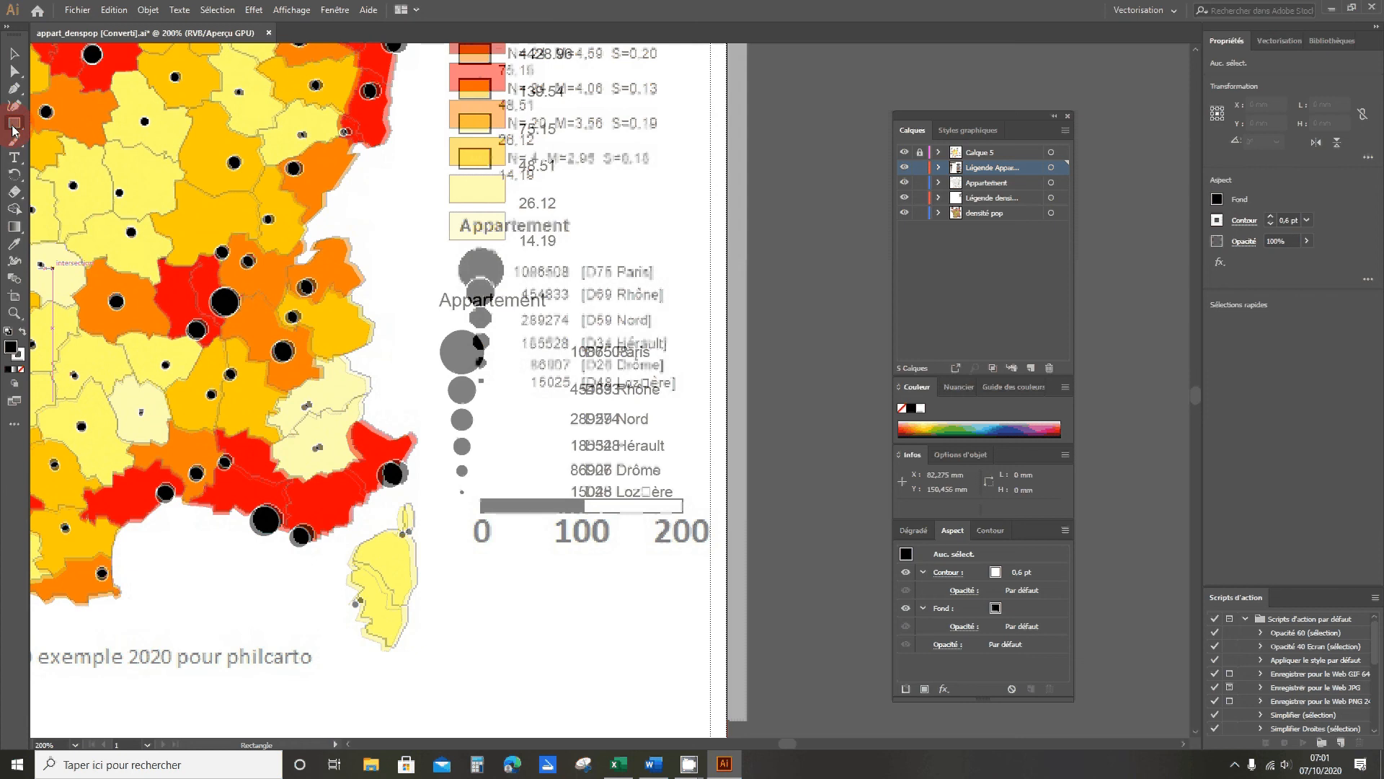
Draw a black rectangle of about 19.7 × 3 mm over the 0 to 100 half of the scale bar
left_click(510, 519)
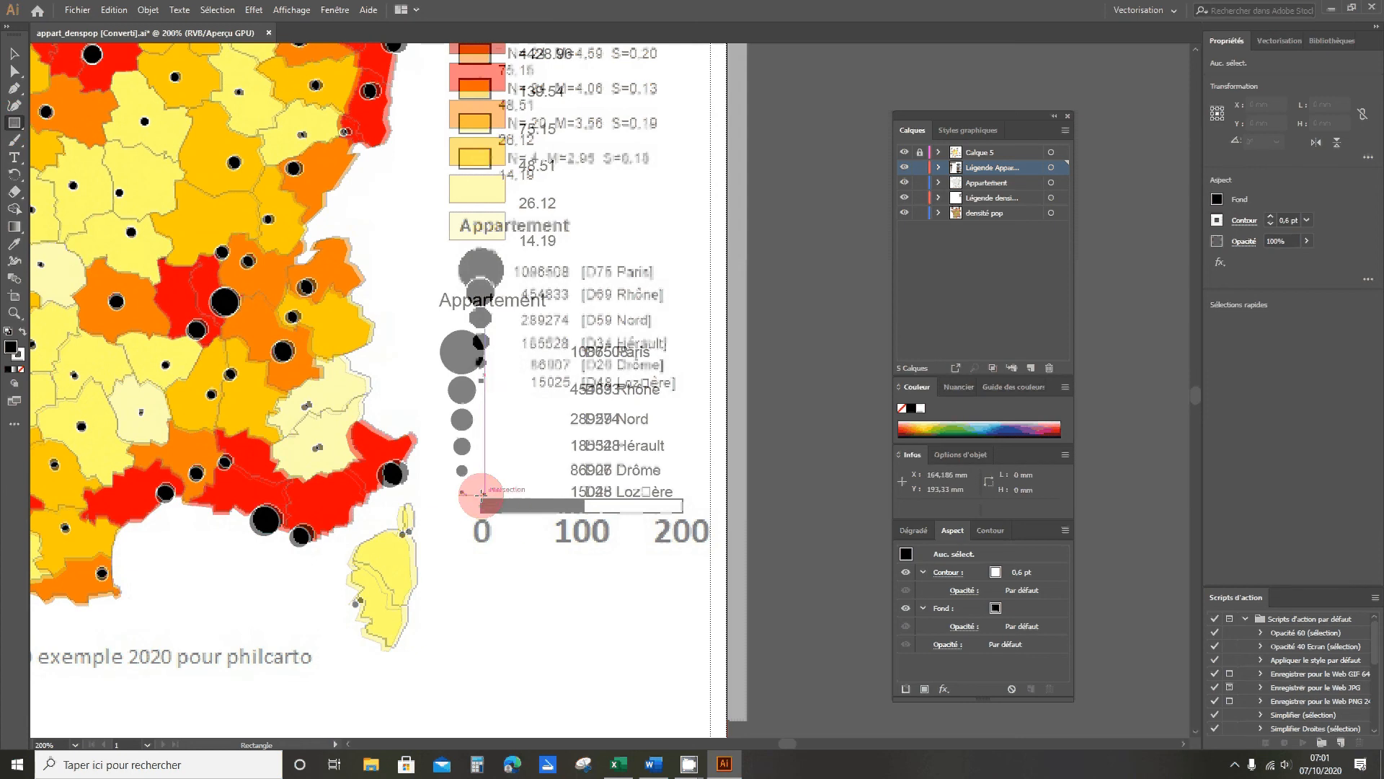
scroll(531, 525, "up", 3)
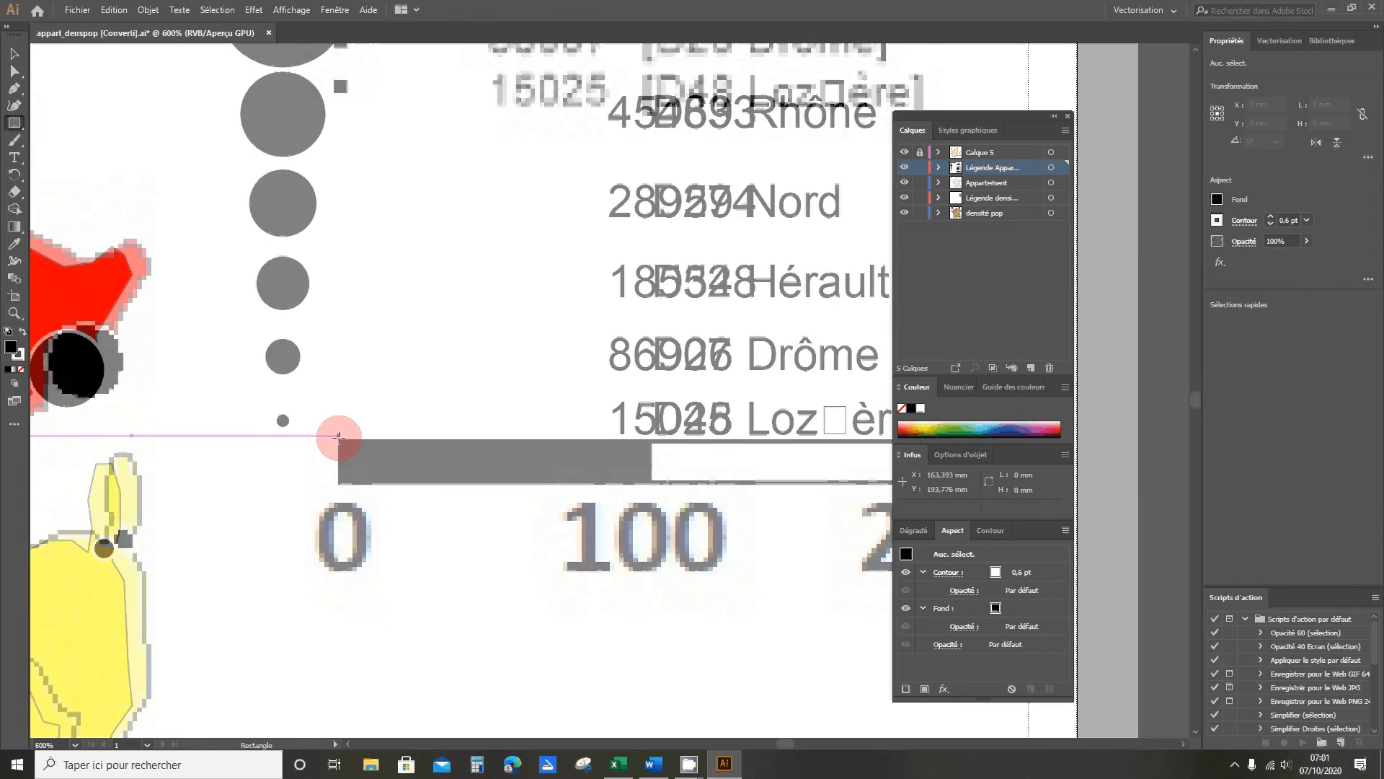
left_click_drag(338, 438, 651, 483)
left_click_drag(338, 436, 338, 436)
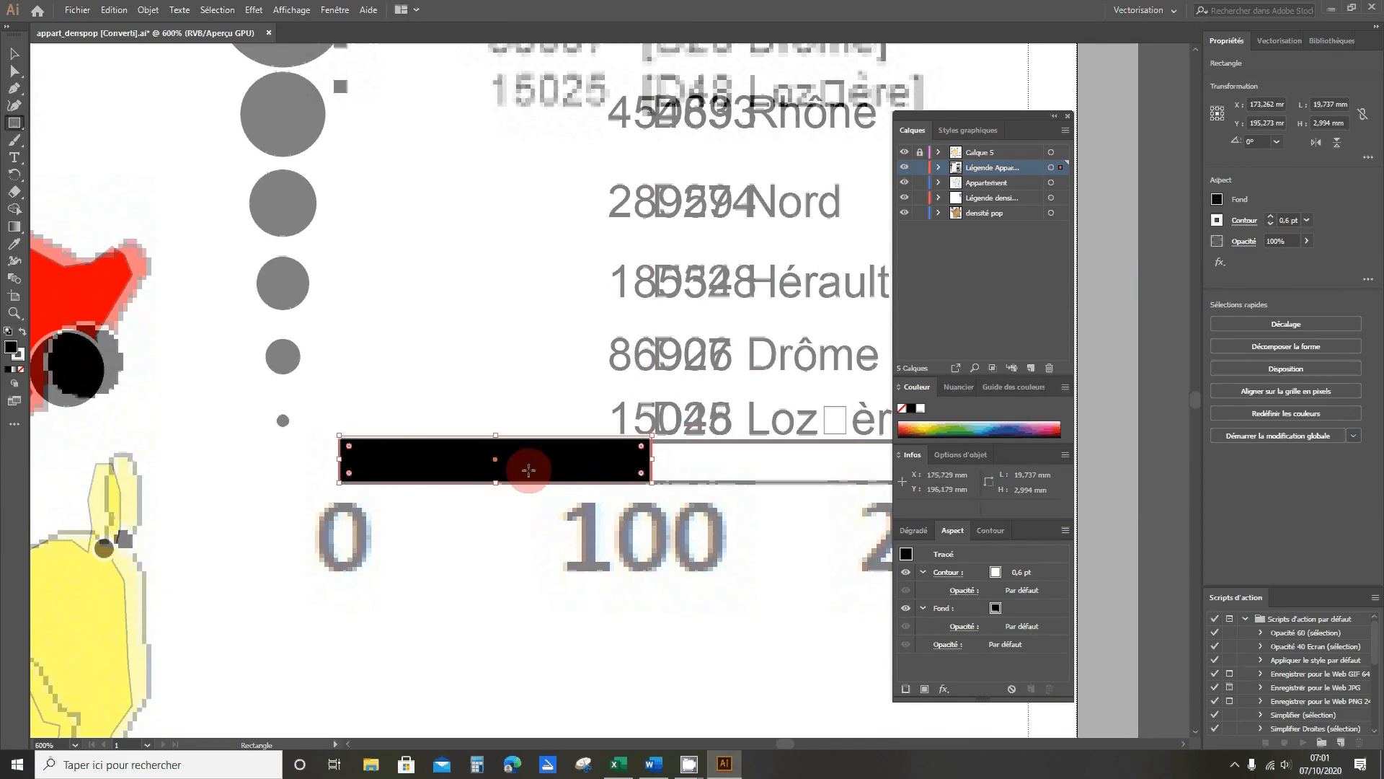
Duplicate the black rectangle horizontally over the 100 to 200 half of the scale bar
left_click(14, 53)
left_click(417, 309)
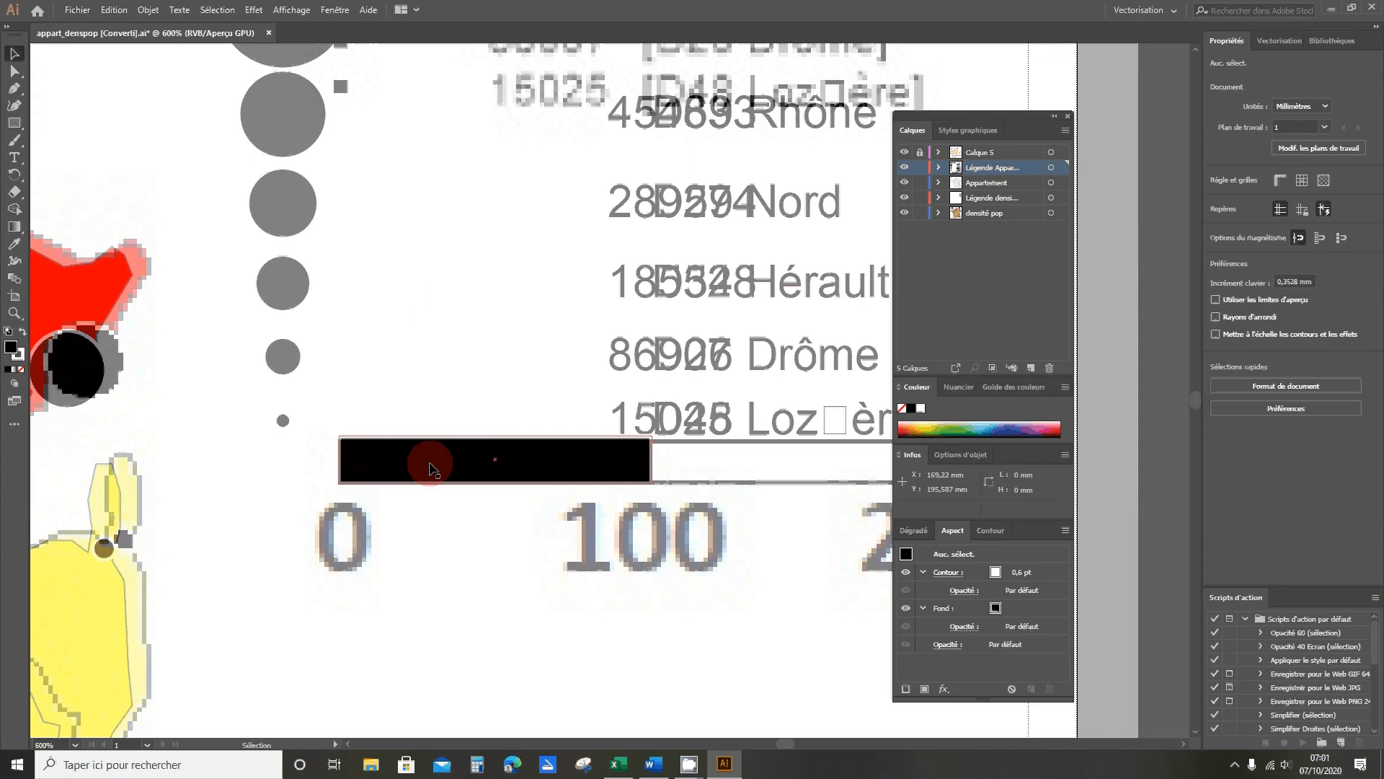
left_click(437, 476)
left_click_drag(437, 476, 711, 476)
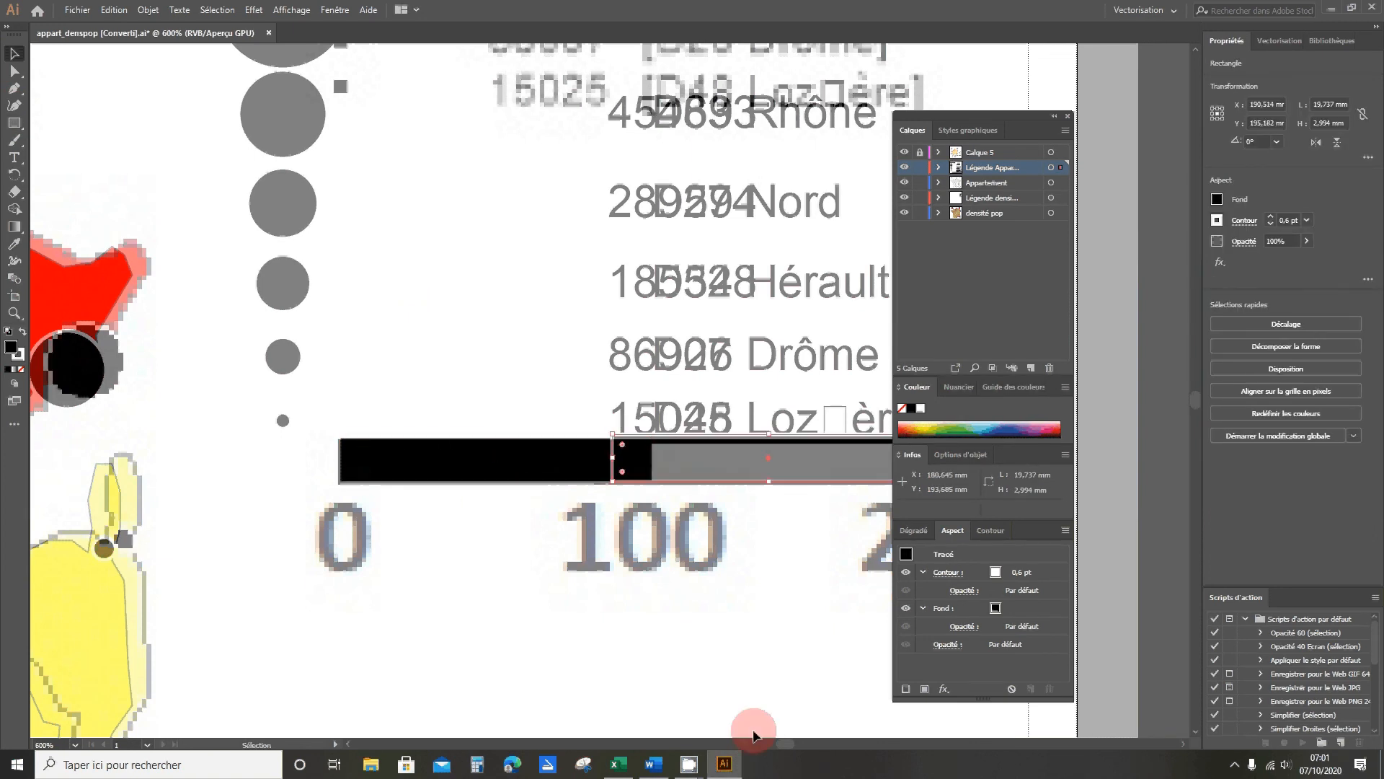
left_click_drag(779, 745, 781, 745)
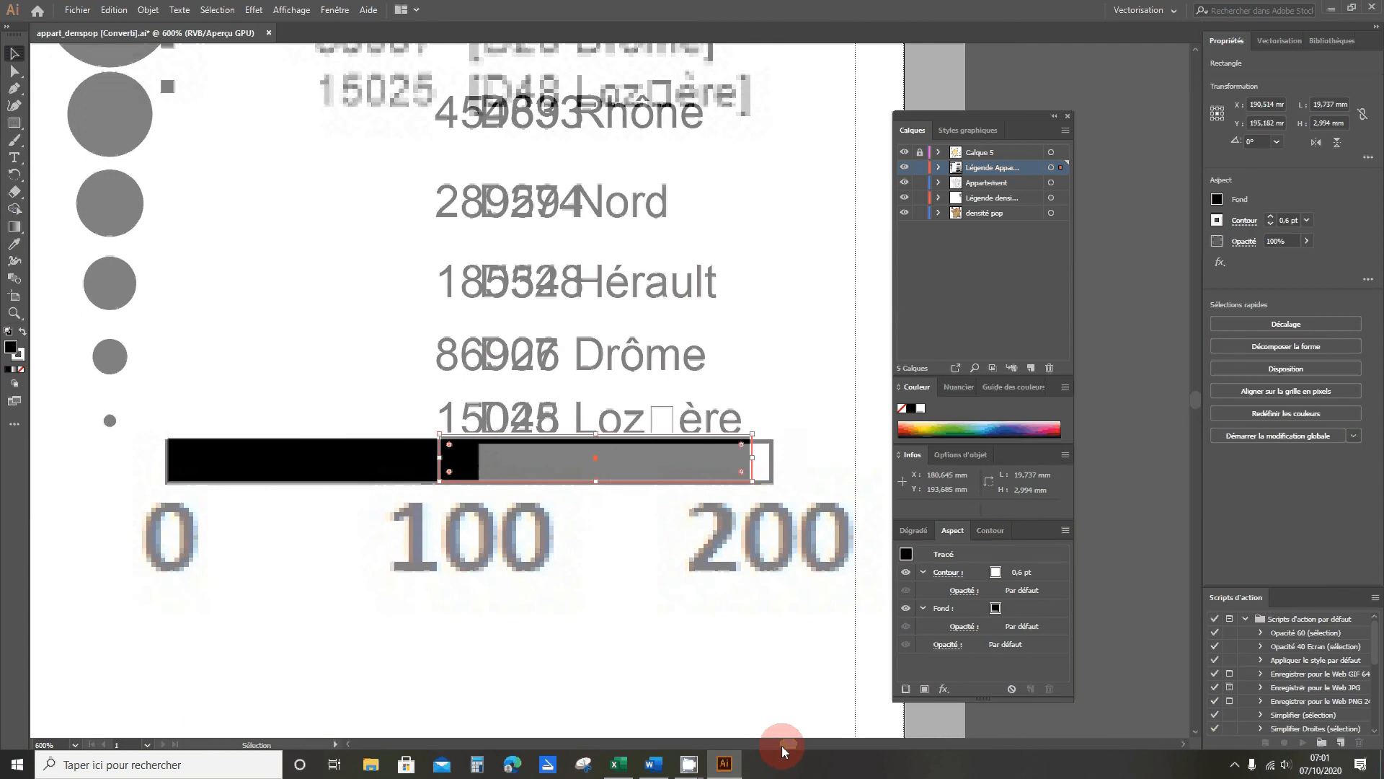
Align the duplicate rectangle with the scale bar's far end and shorten the first rectangle to meet it
left_click_drag(525, 466, 571, 468)
key("Left")
key("Left")
key("Left")
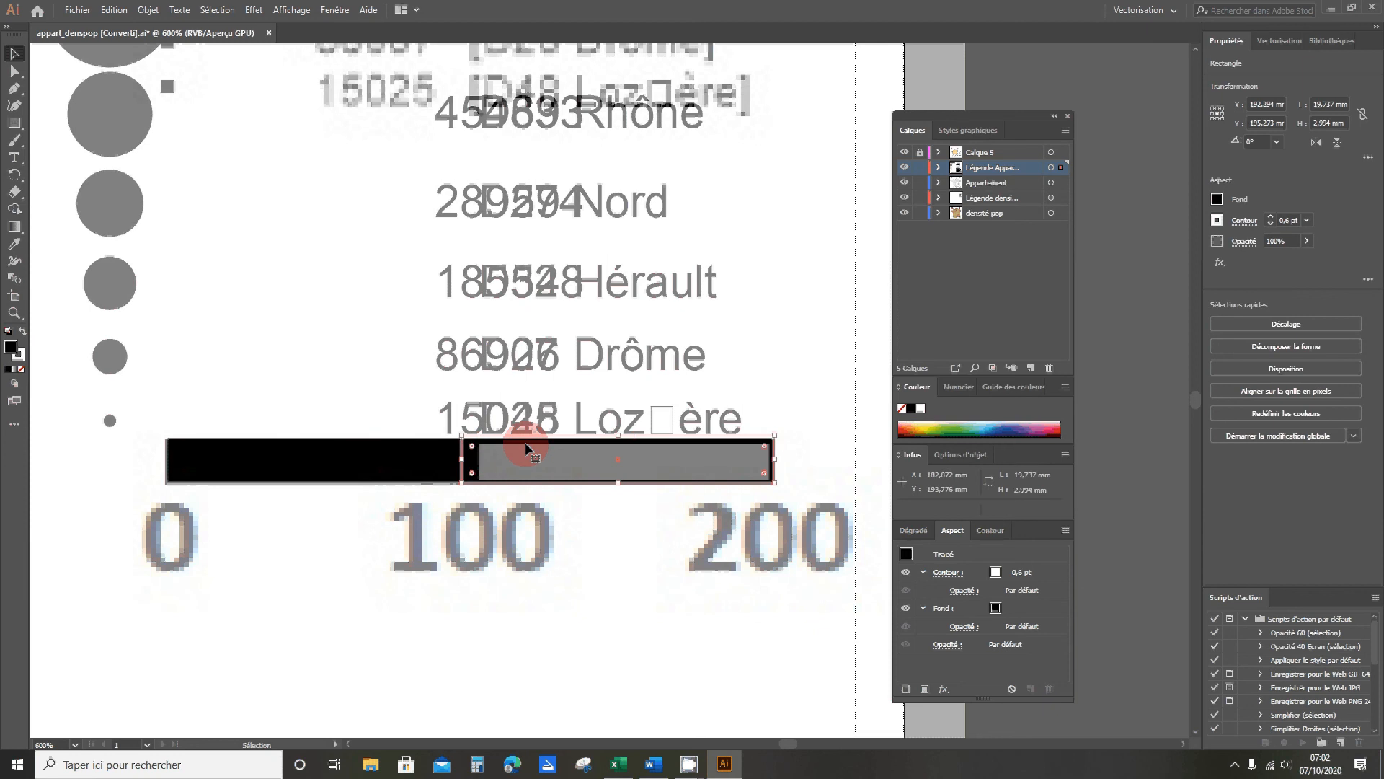
key("Up")
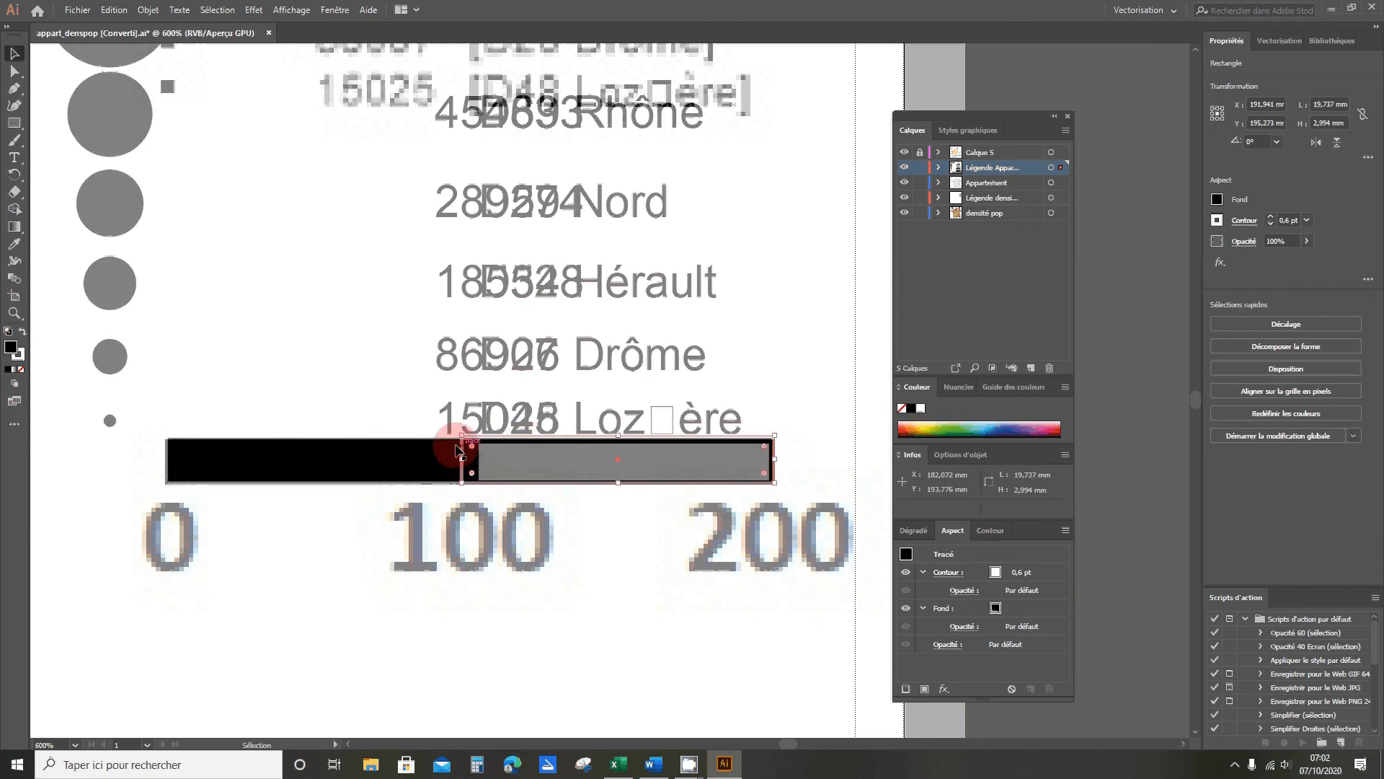
left_click(417, 454)
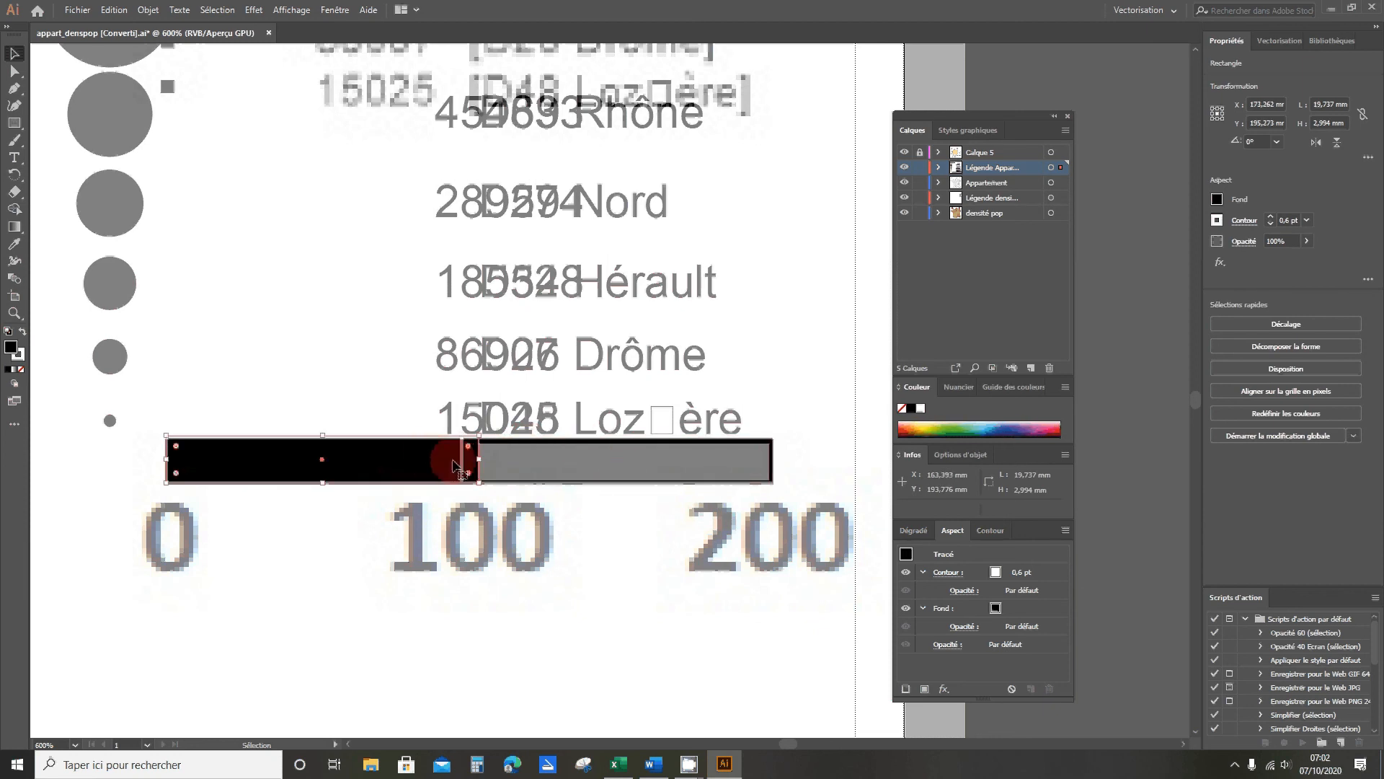
left_click_drag(481, 464, 462, 462)
Give the rectangle over the 100 to 200 half of the scale bar a 1 pt black outline and no fill
left_click(574, 465)
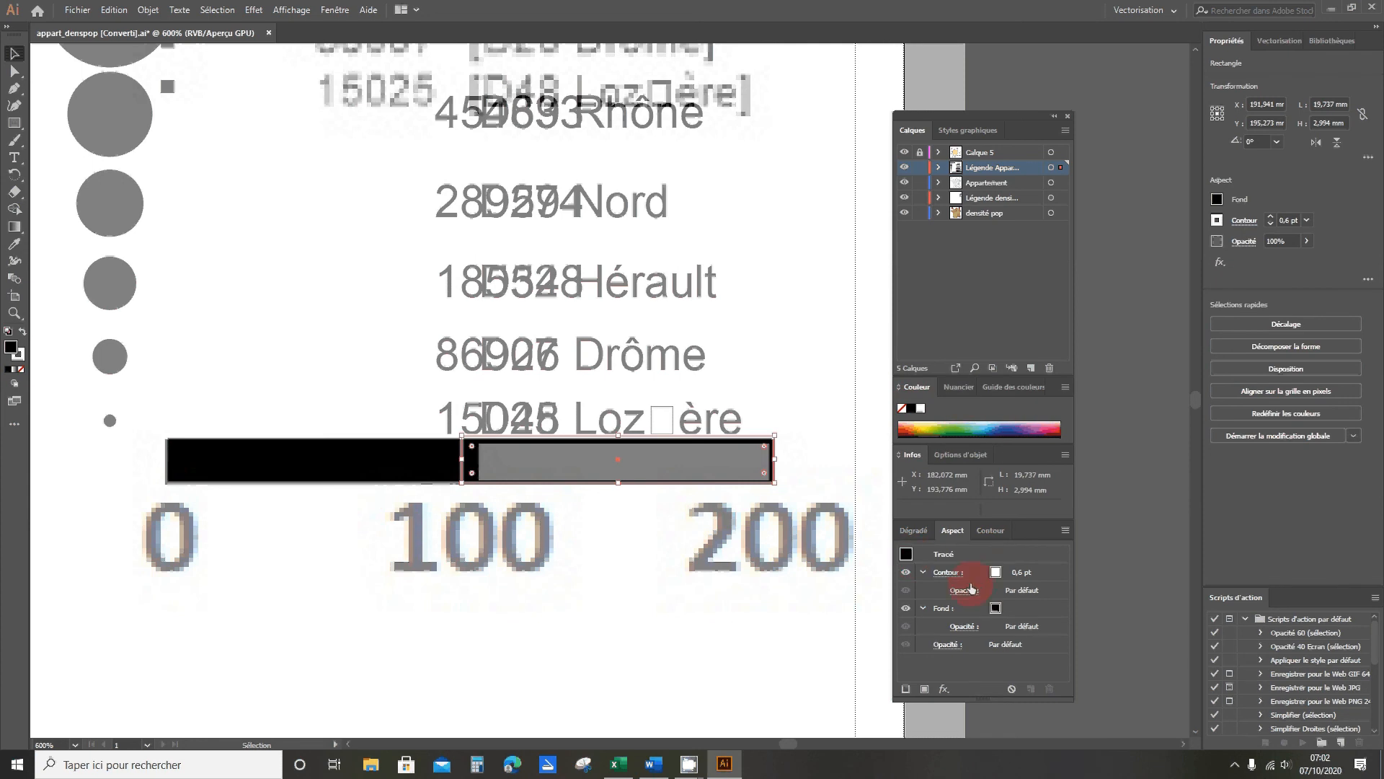
left_click(1005, 577)
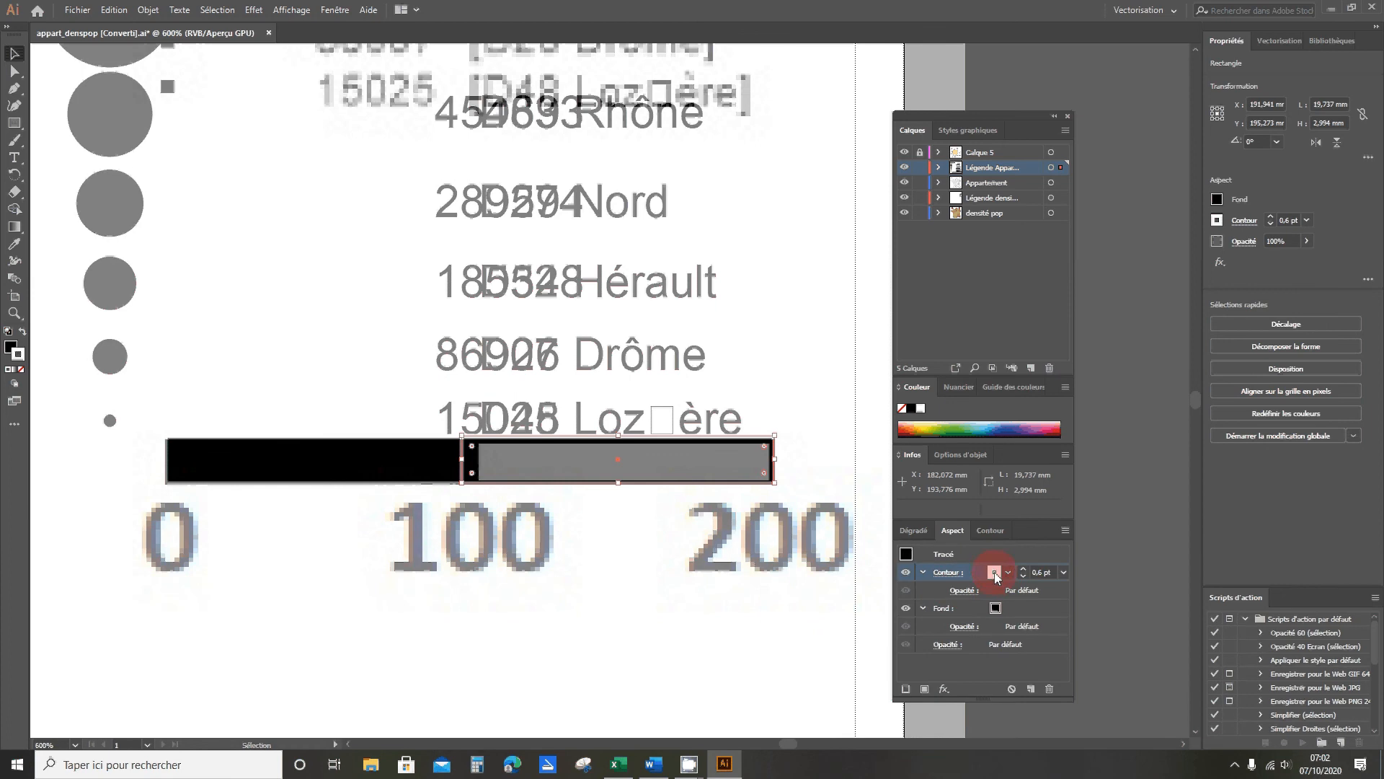
left_click(1007, 573)
left_click(994, 558)
left_click(901, 555)
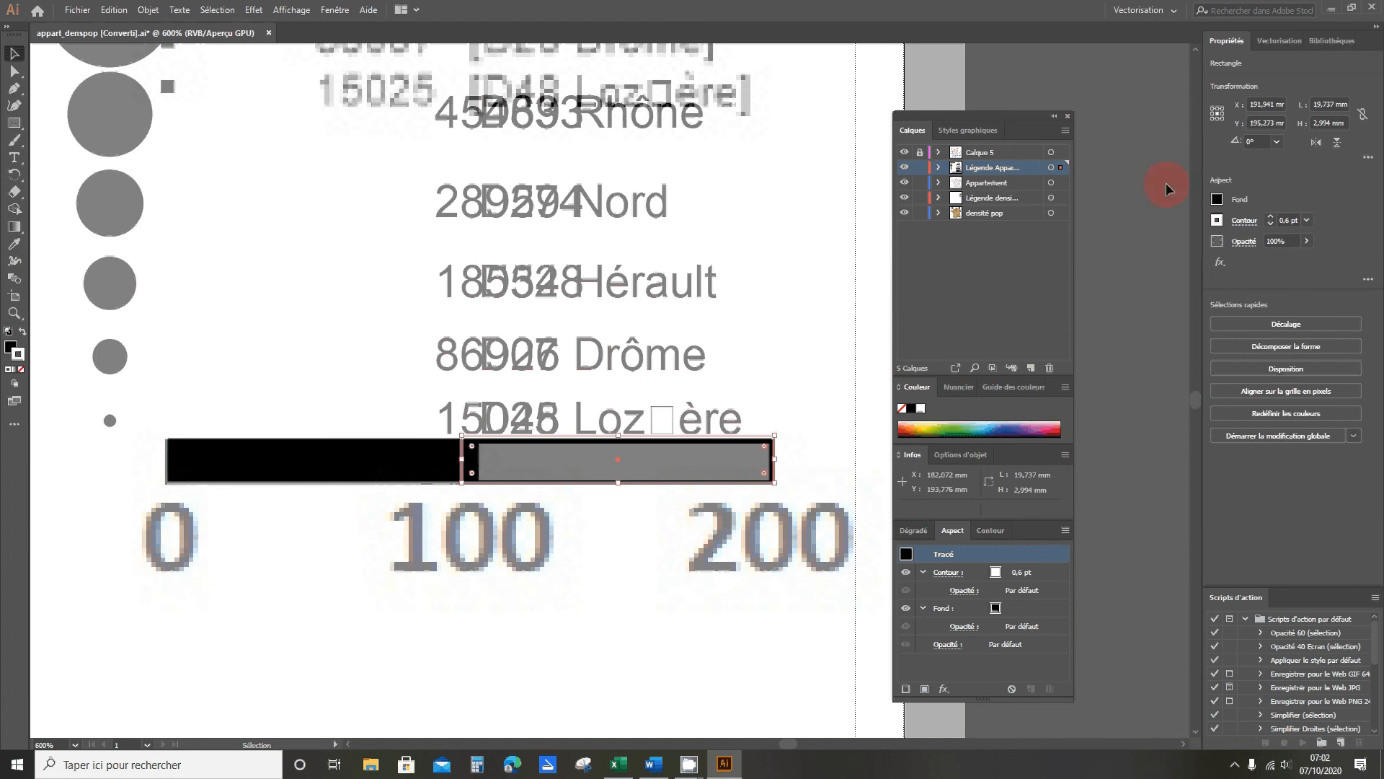
left_click(1216, 220)
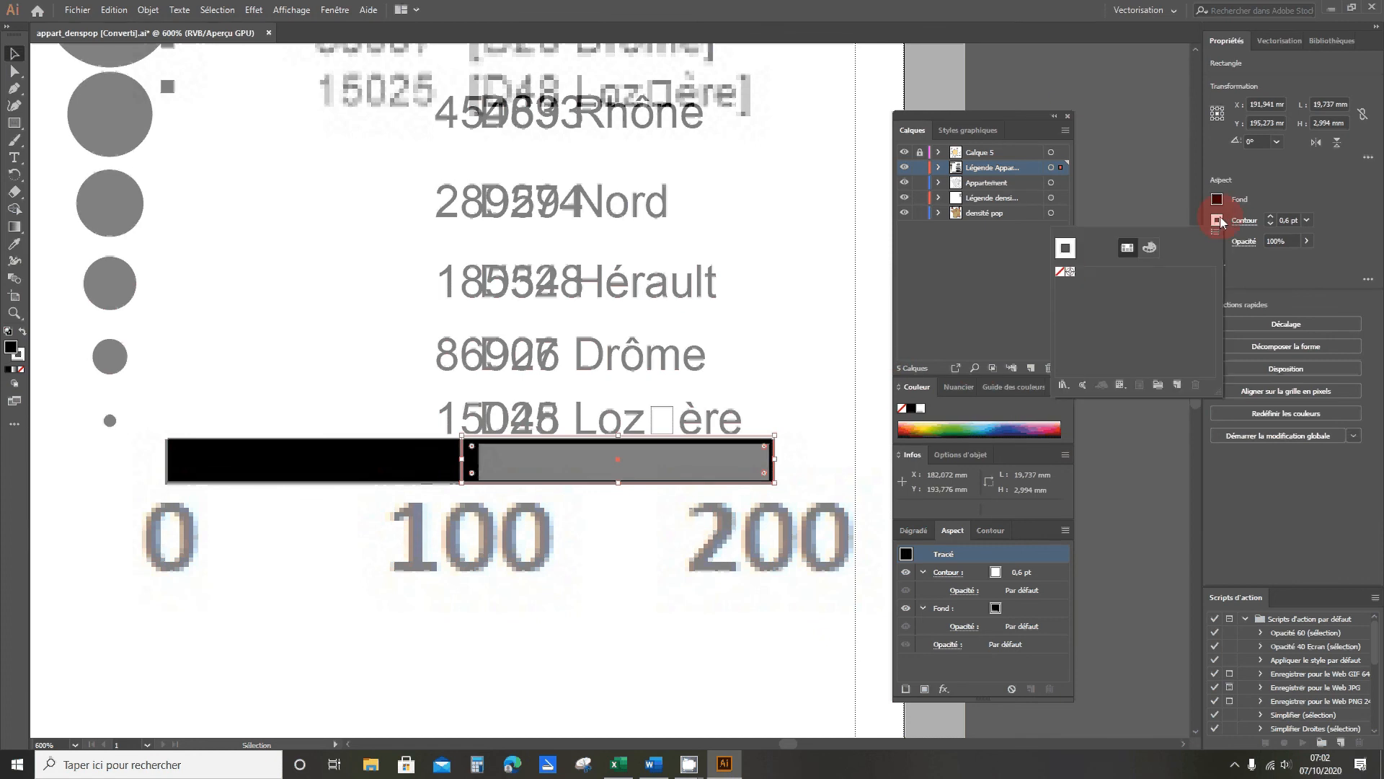
left_click(1060, 273)
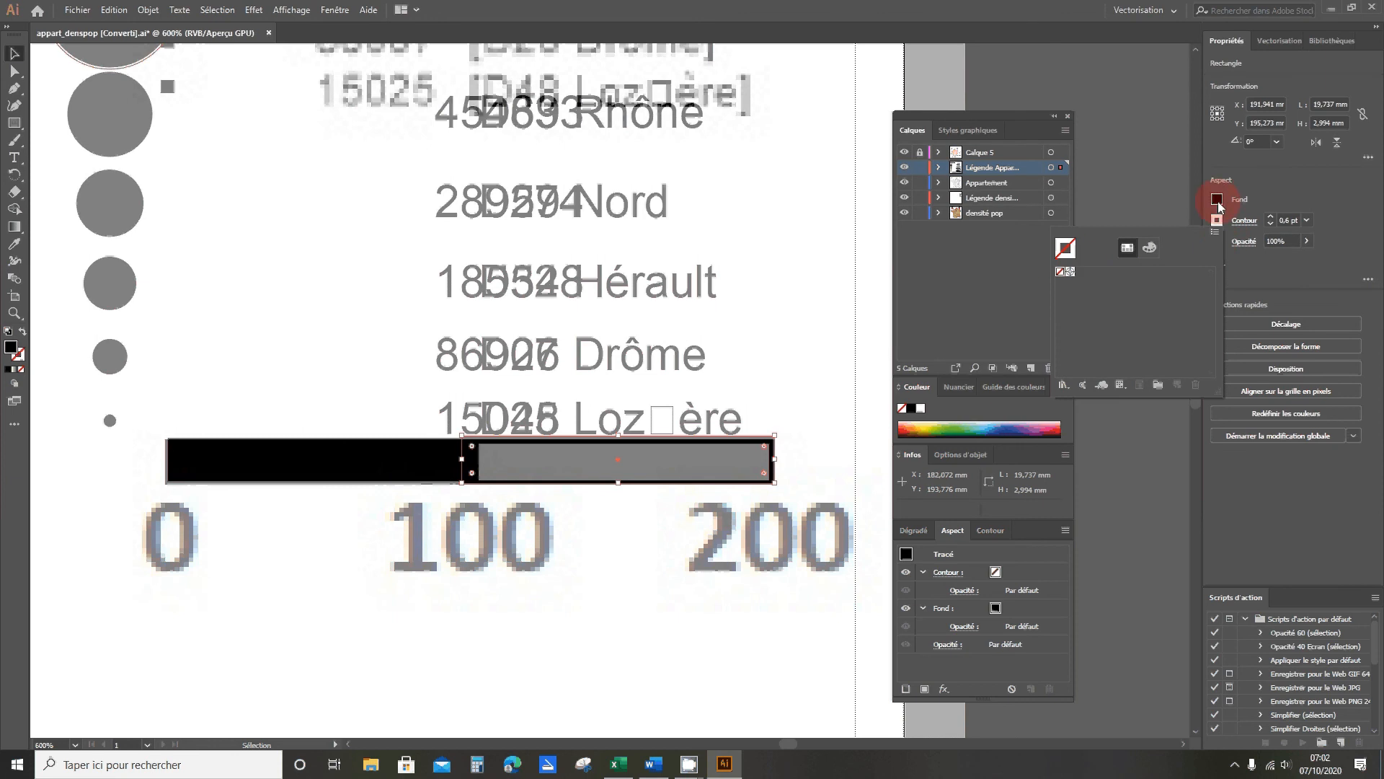
left_click(1217, 221)
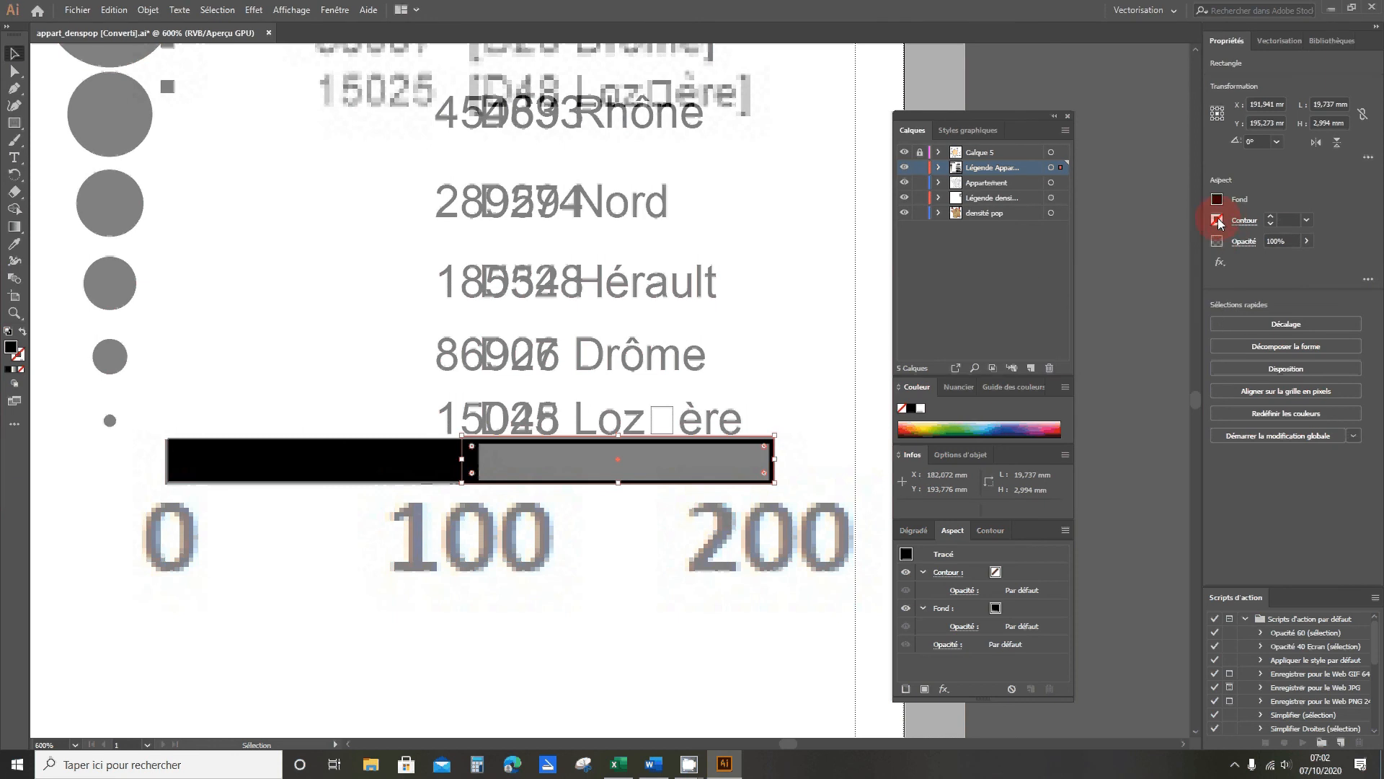
left_click(1217, 221)
left_click(1149, 248)
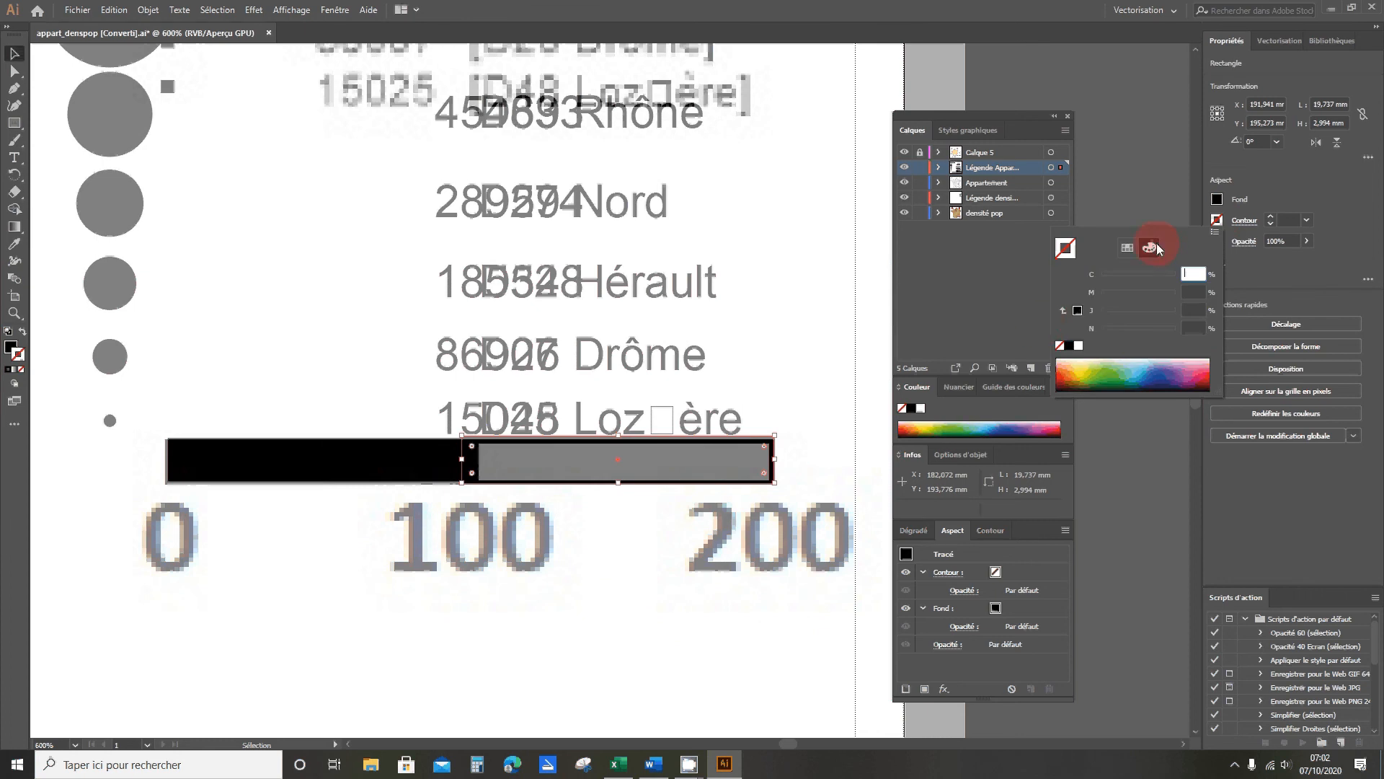
left_click(1077, 311)
left_click(1218, 200)
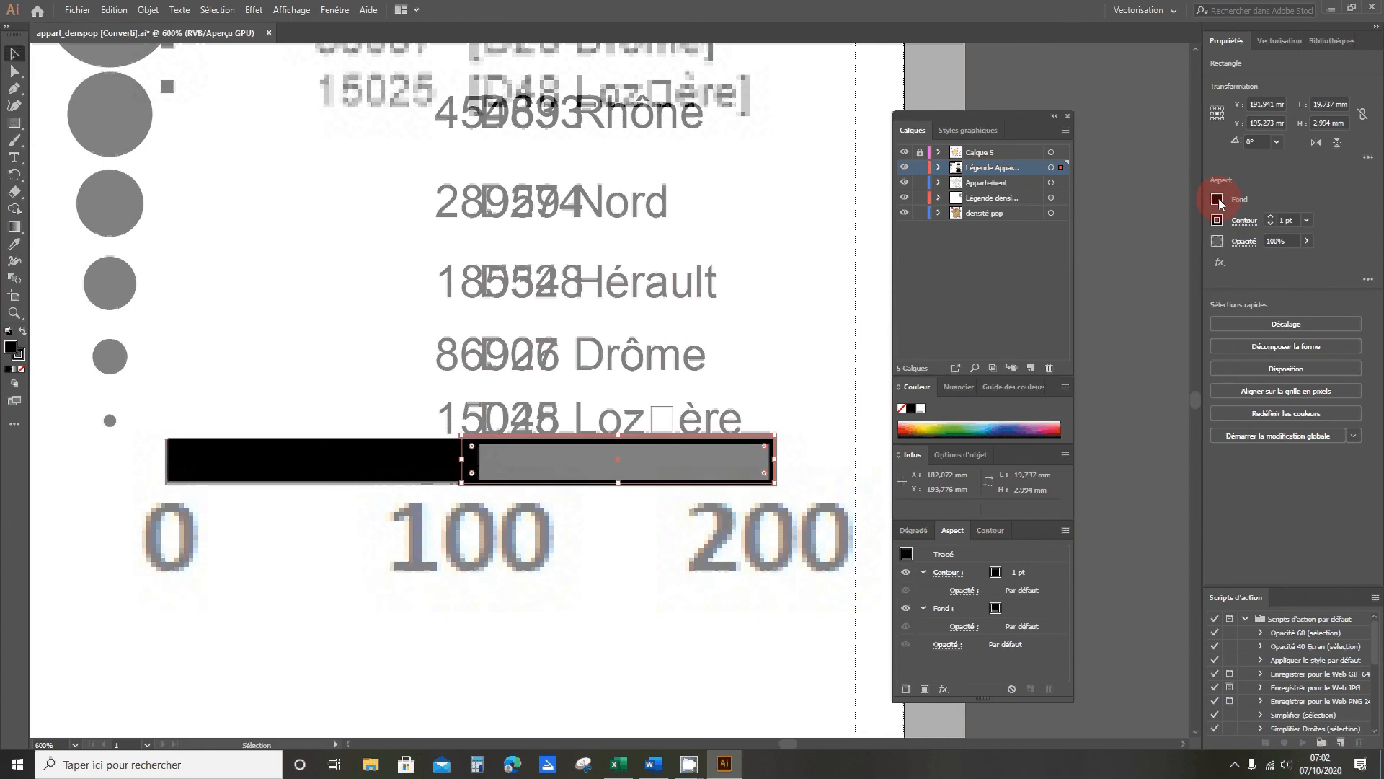
left_click(1061, 250)
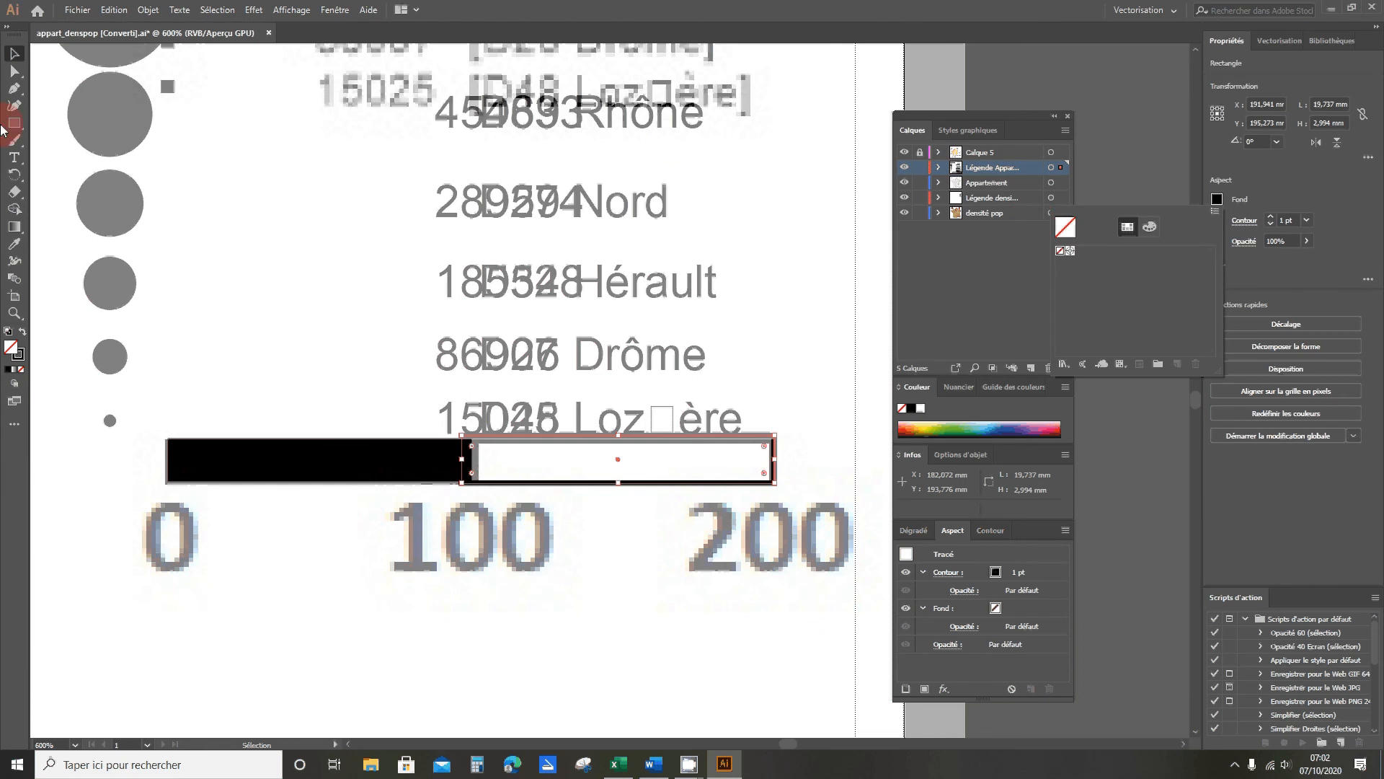
Hide layer Calque 5 and move both scale bar rectangles about 3.5 mm down, clear of the Lozère label
left_click(920, 153)
left_click(904, 152)
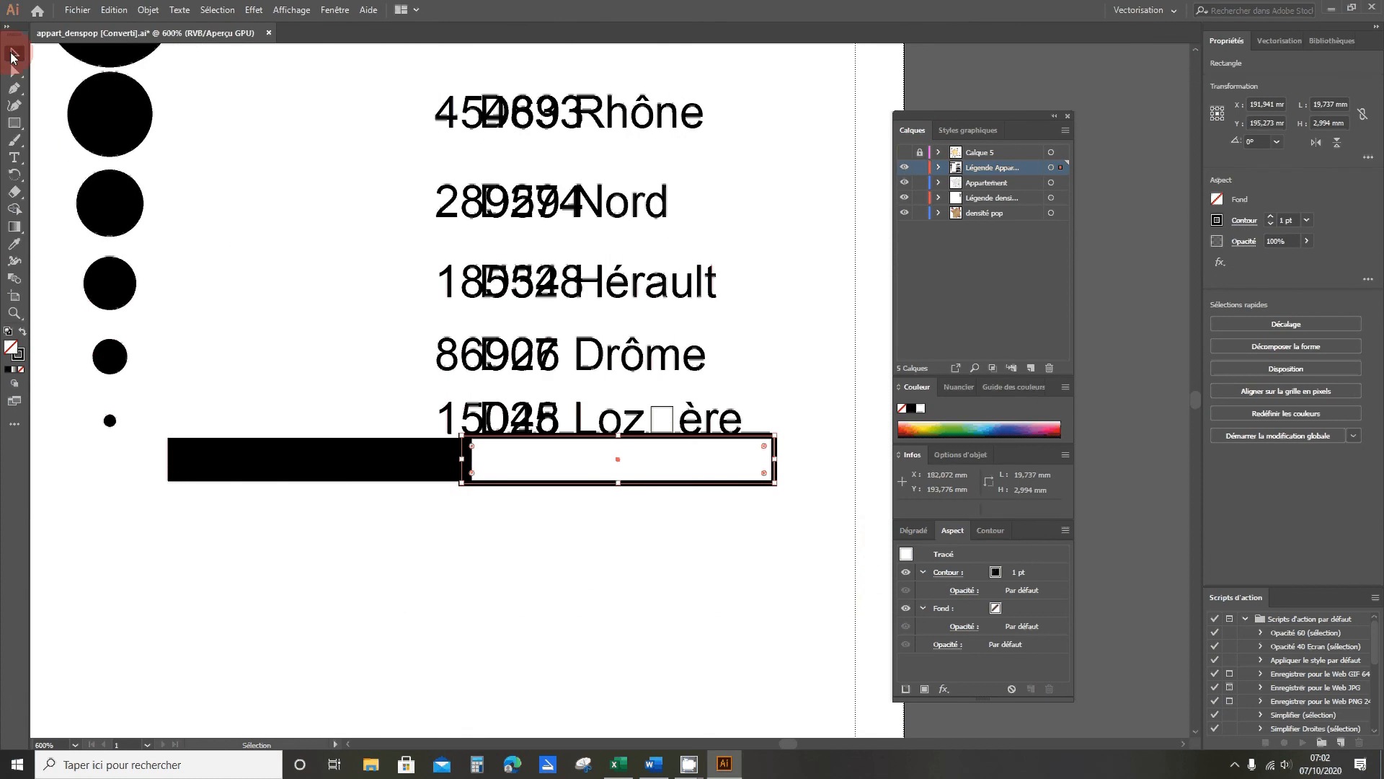
scroll(432, 289, "down", 2)
left_click_drag(653, 470, 386, 435)
left_click(392, 470)
Give the filled scale bar rectangle a black outline and stretch its height to about 3.5 mm
left_click(452, 445)
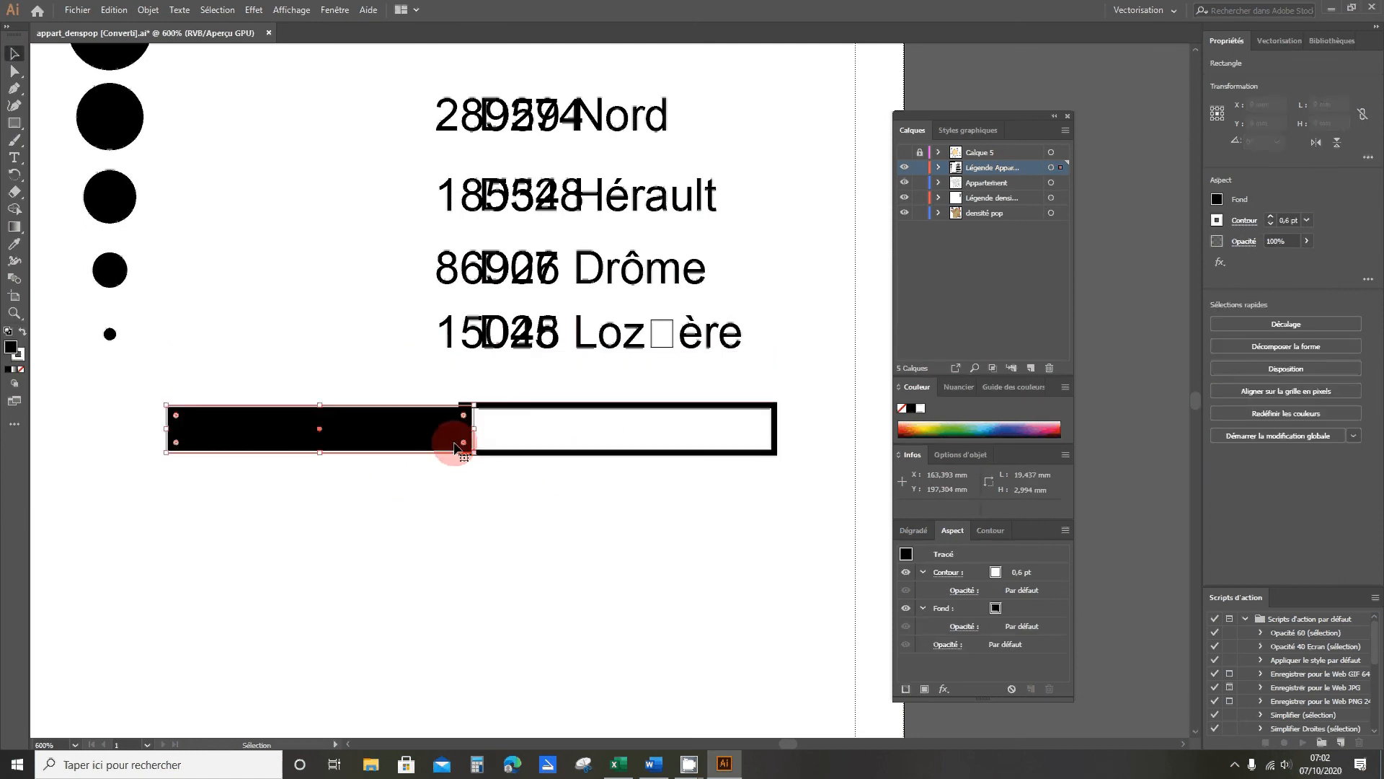
left_click(1217, 220)
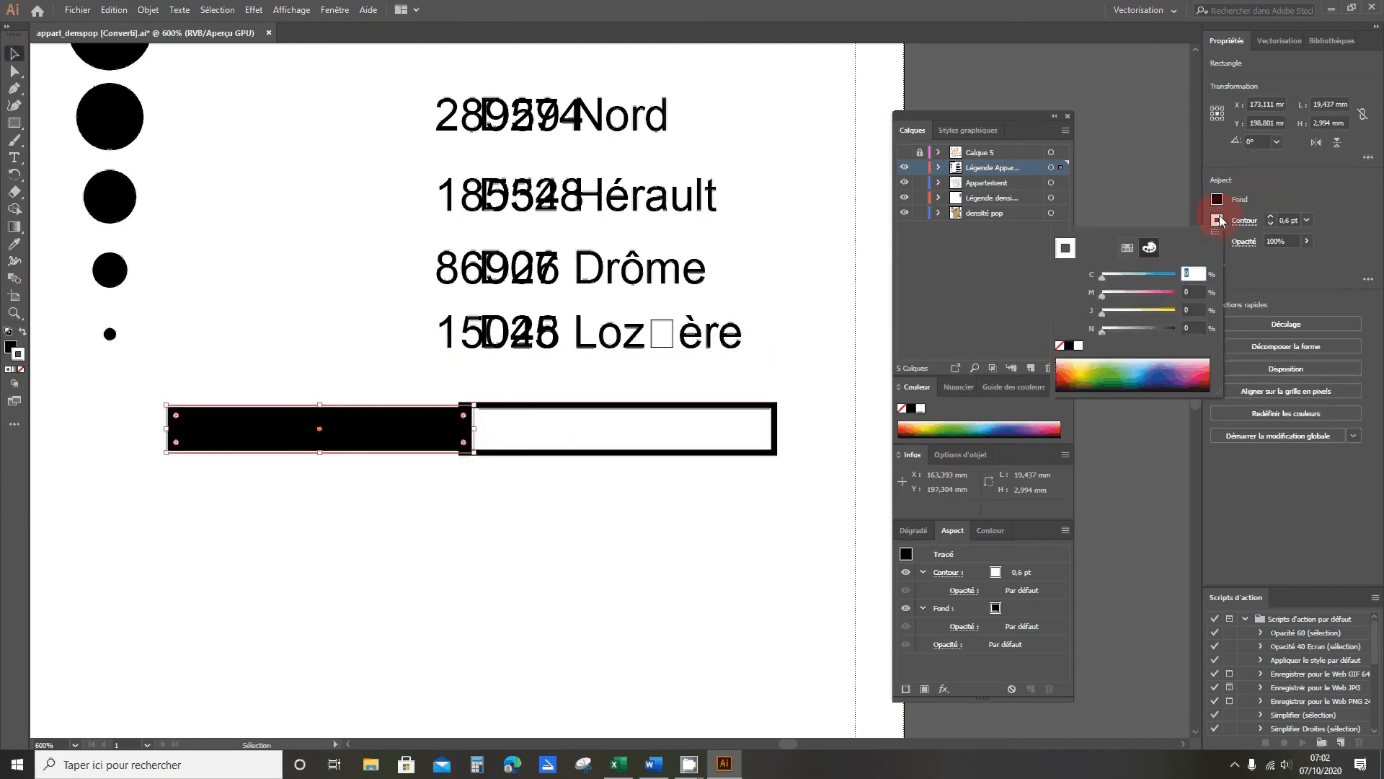
left_click(1070, 347)
left_click(566, 542)
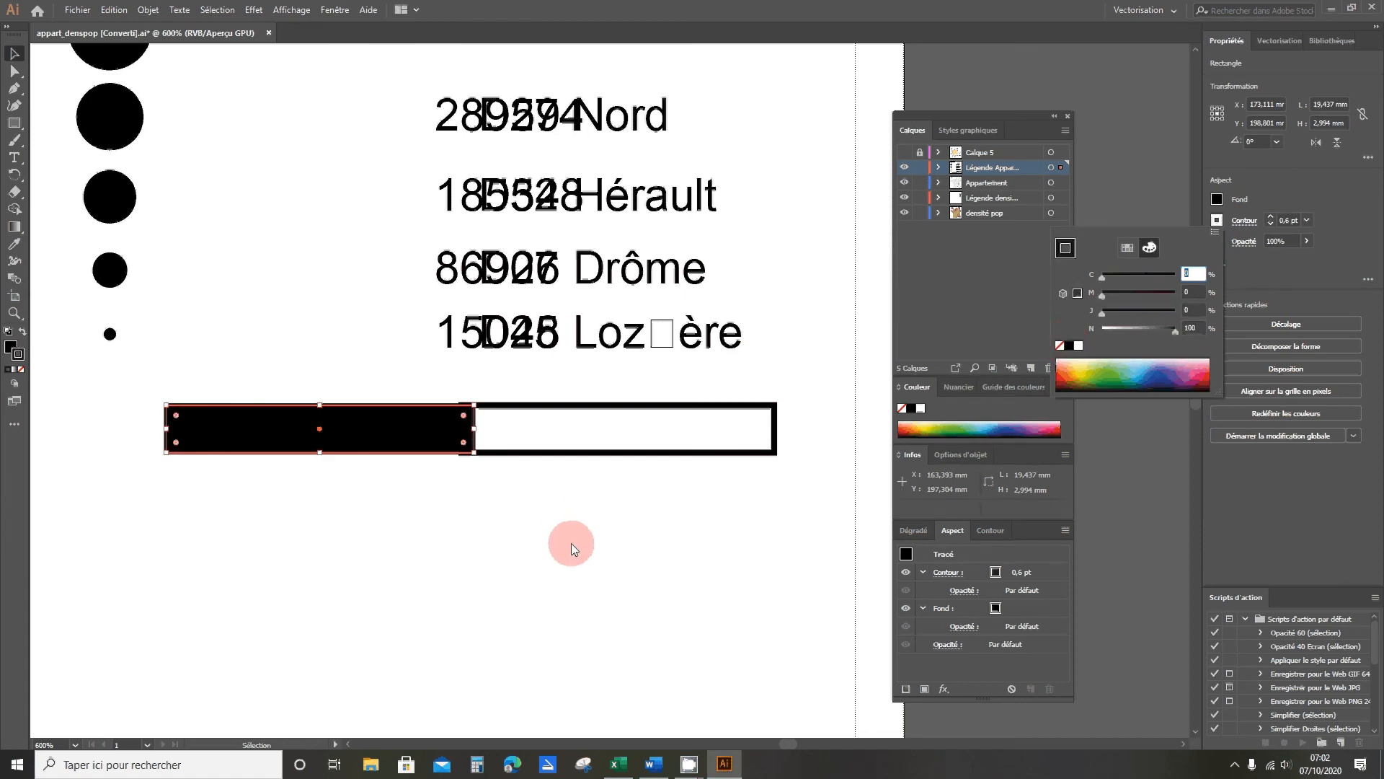
left_click_drag(322, 403, 319, 401)
left_click_drag(321, 454, 319, 460)
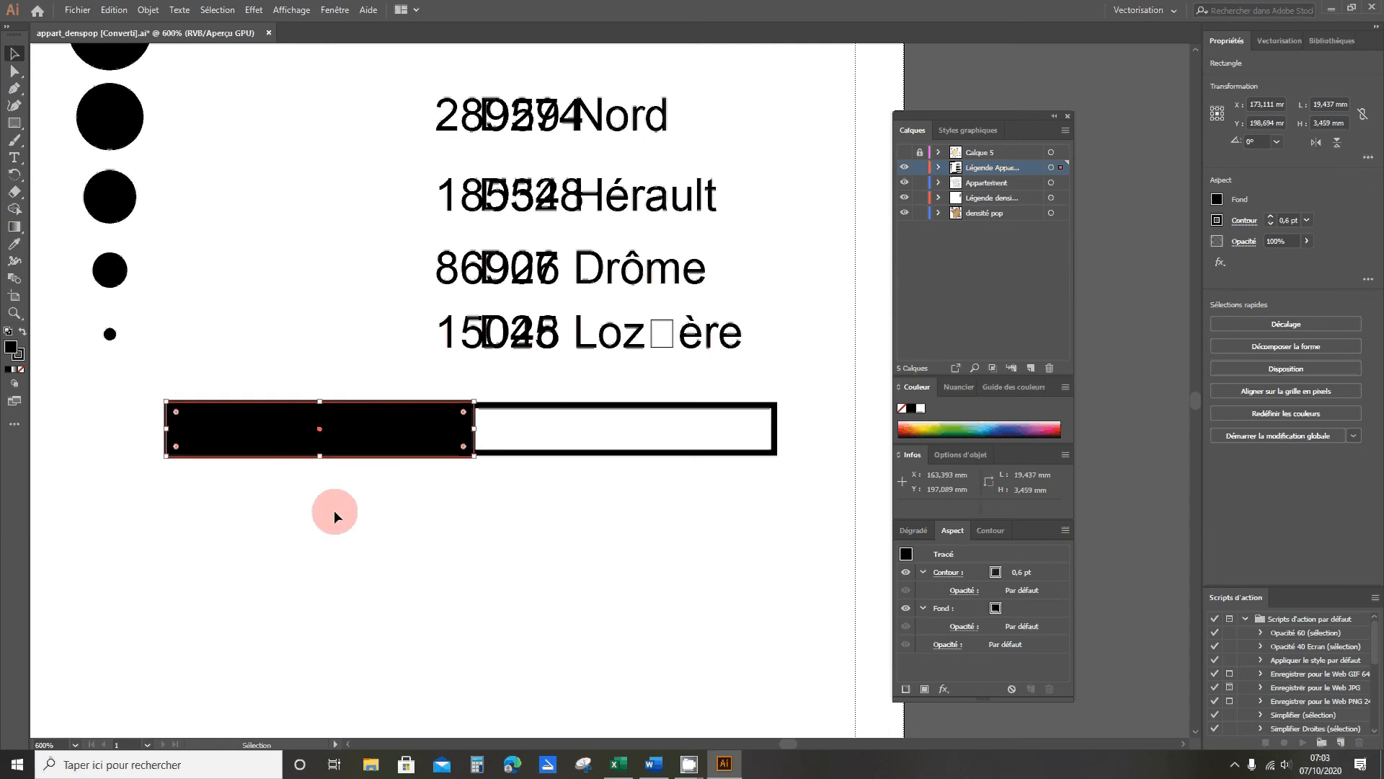
left_click(335, 509)
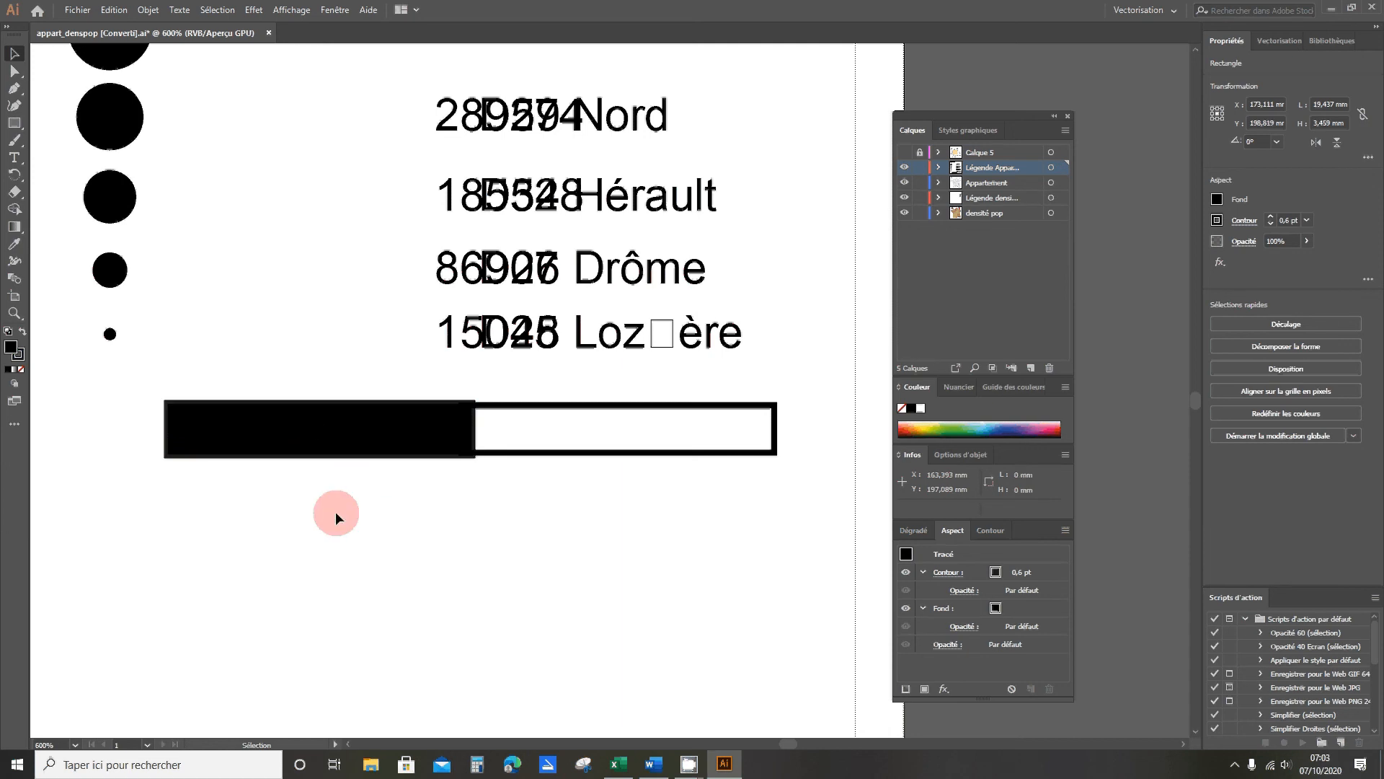
Duplicate the black rectangle horizontally over the outlined half of the scale bar and remove the duplicate's fill
left_click(550, 452)
left_click_drag(353, 418, 634, 420)
key("ctrl+z")
left_click_drag(550, 452, 680, 443)
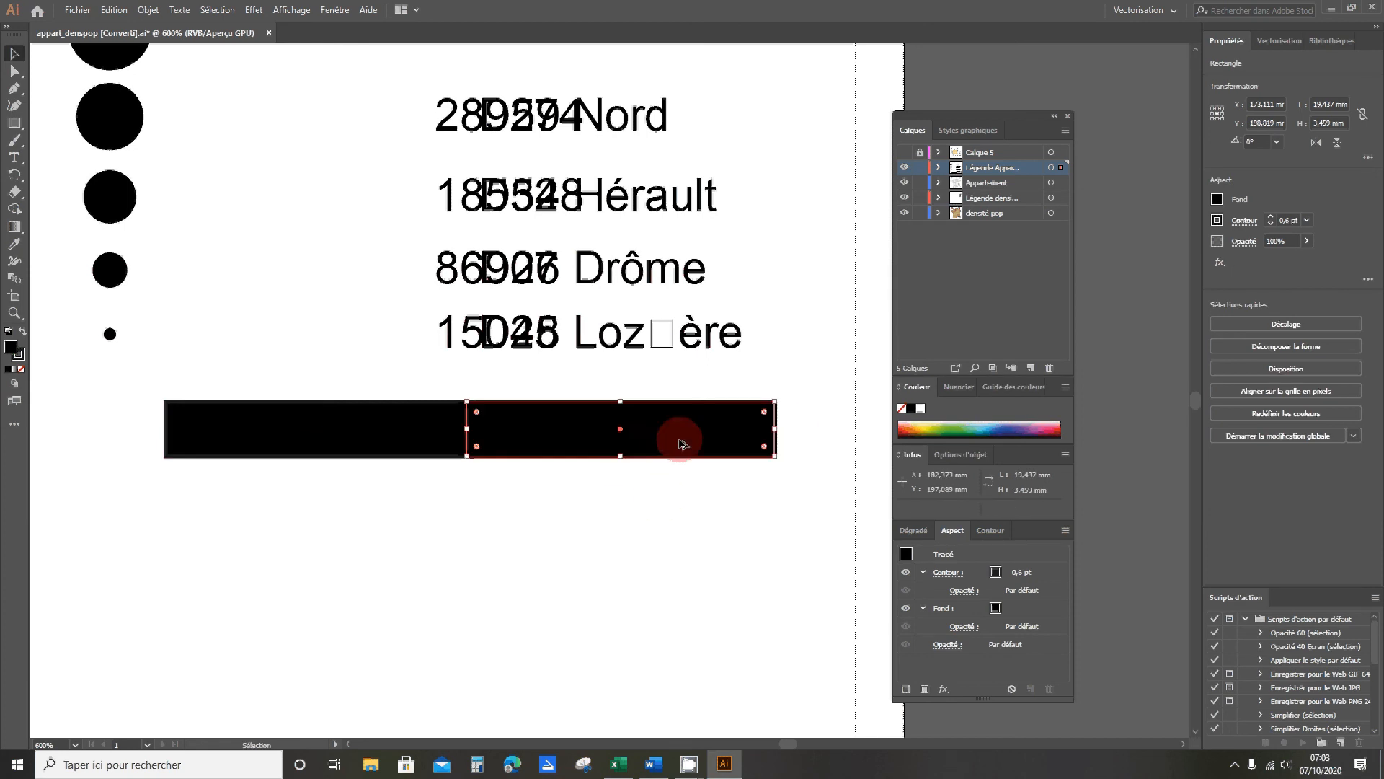
left_click(656, 500)
left_click(582, 431)
left_click(901, 408)
left_click(561, 490)
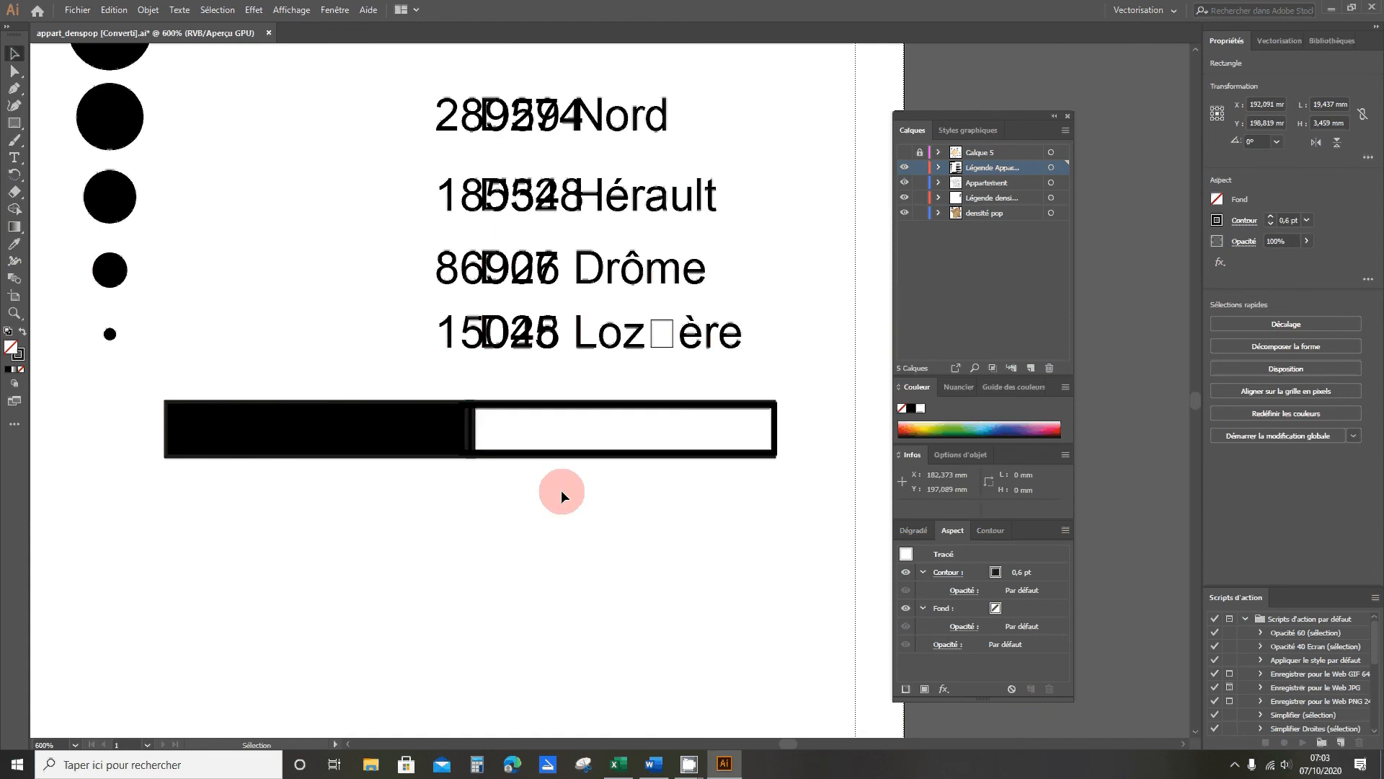
Shift the unfilled duplicate aside, delete the old thick-outlined rectangle beneath it and return the duplicate in line with the black half
left_click(468, 430)
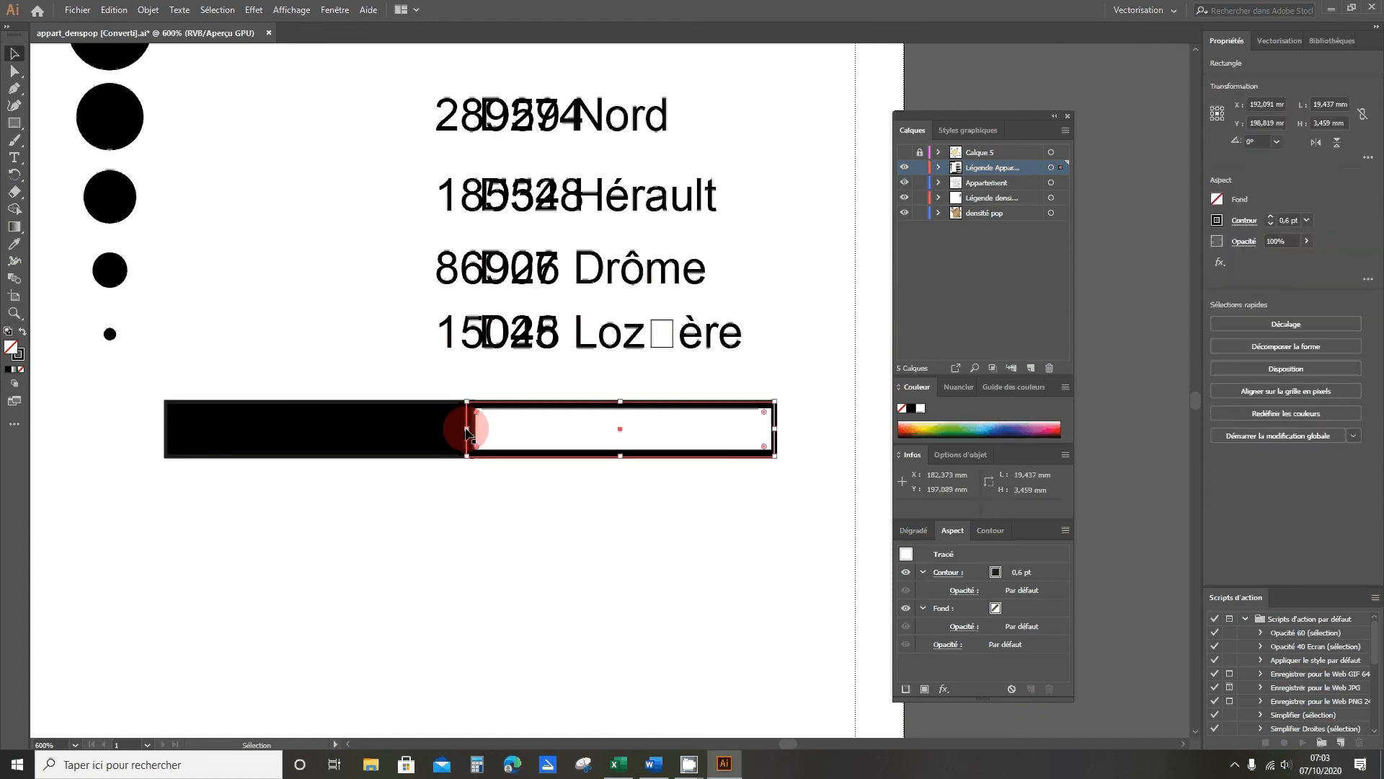
left_click(497, 503)
left_click_drag(521, 488, 525, 430)
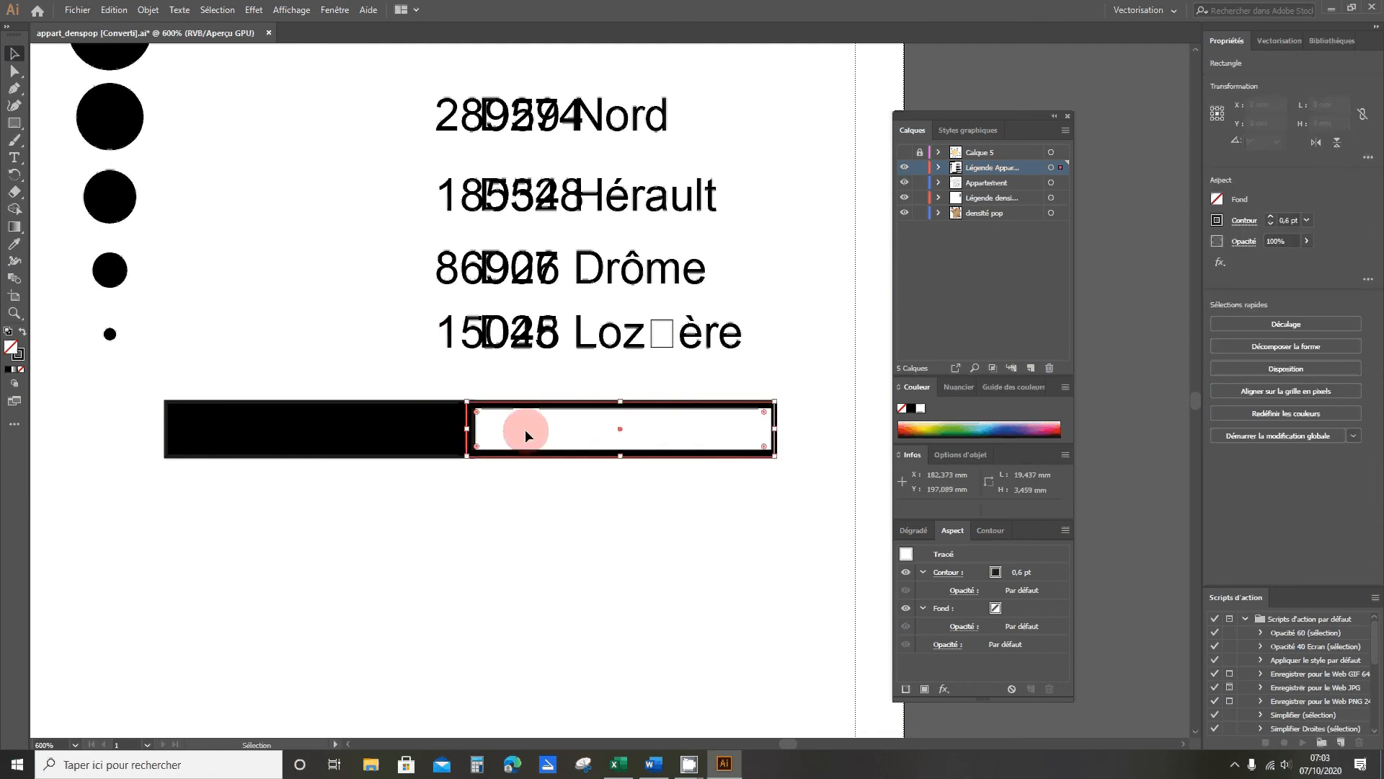
key("Down")
key("Down")
key("Down")
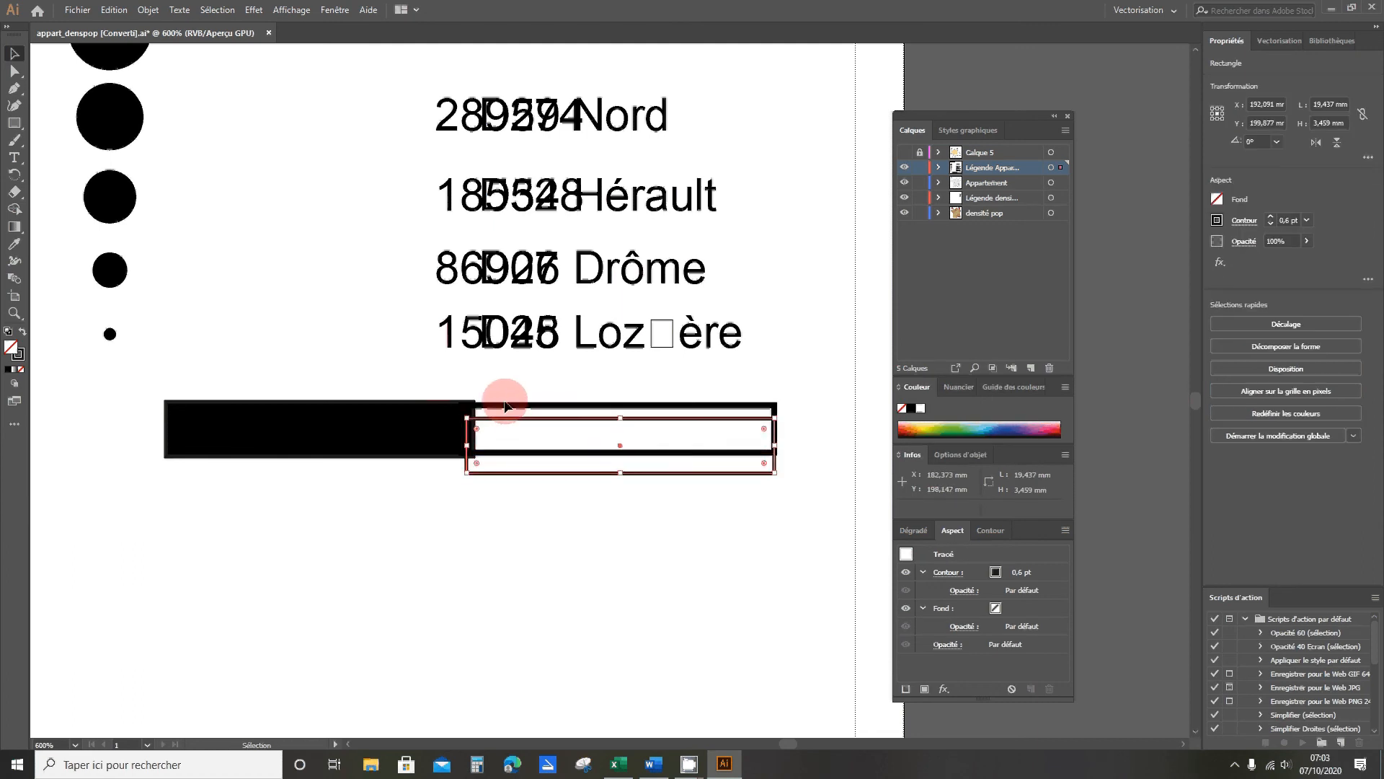
left_click(506, 405)
key("Delete")
left_click(511, 418)
key("Up")
key("Up")
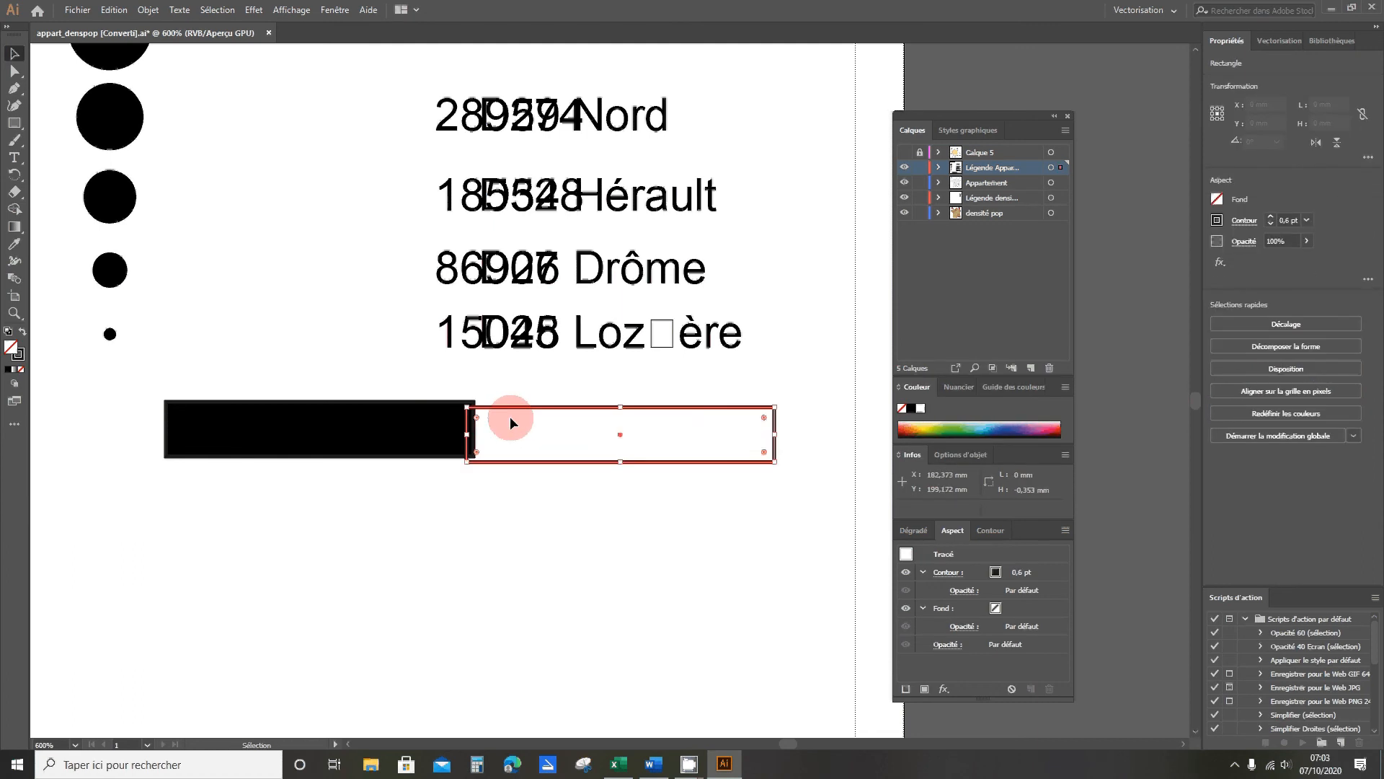
key("Up")
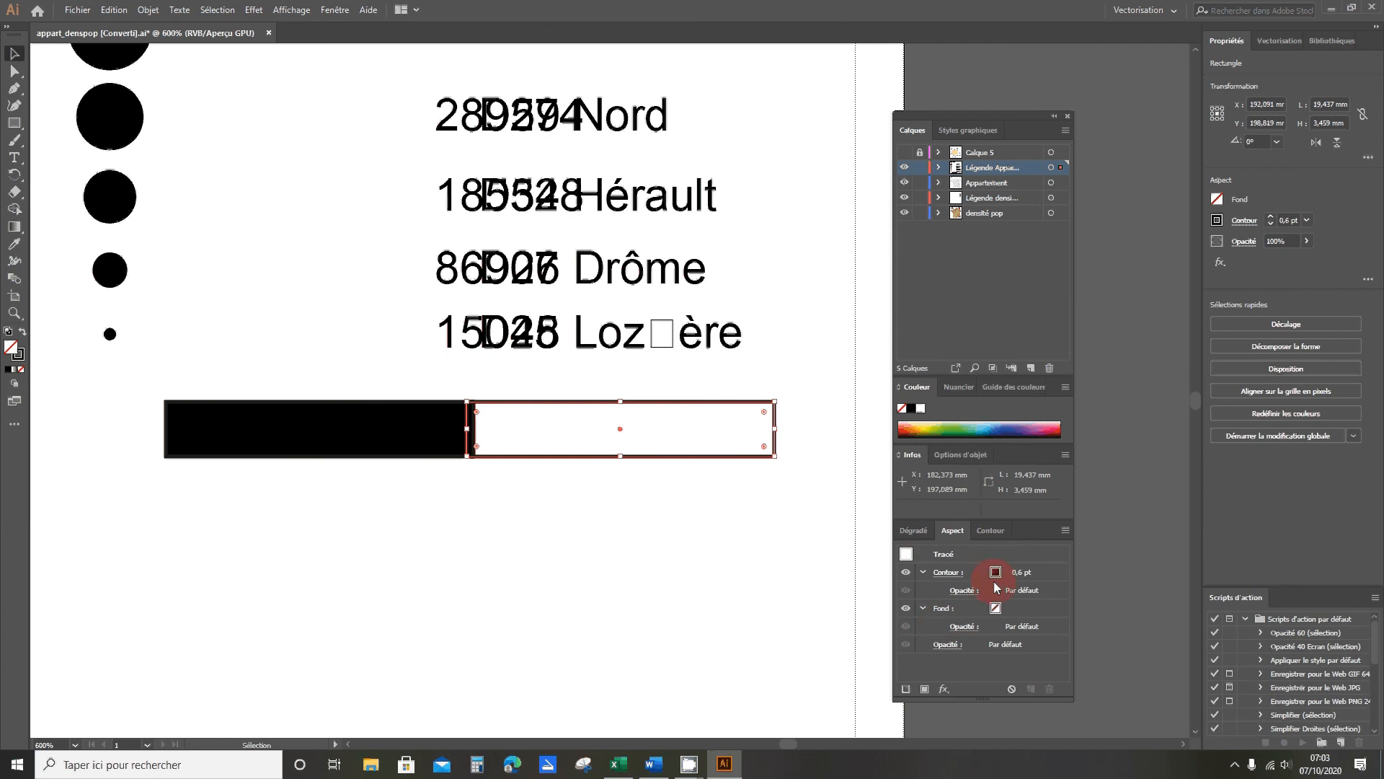
Darken the unfilled rectangle's outline to a deeper black by raising its CMYK values
left_click(1217, 221)
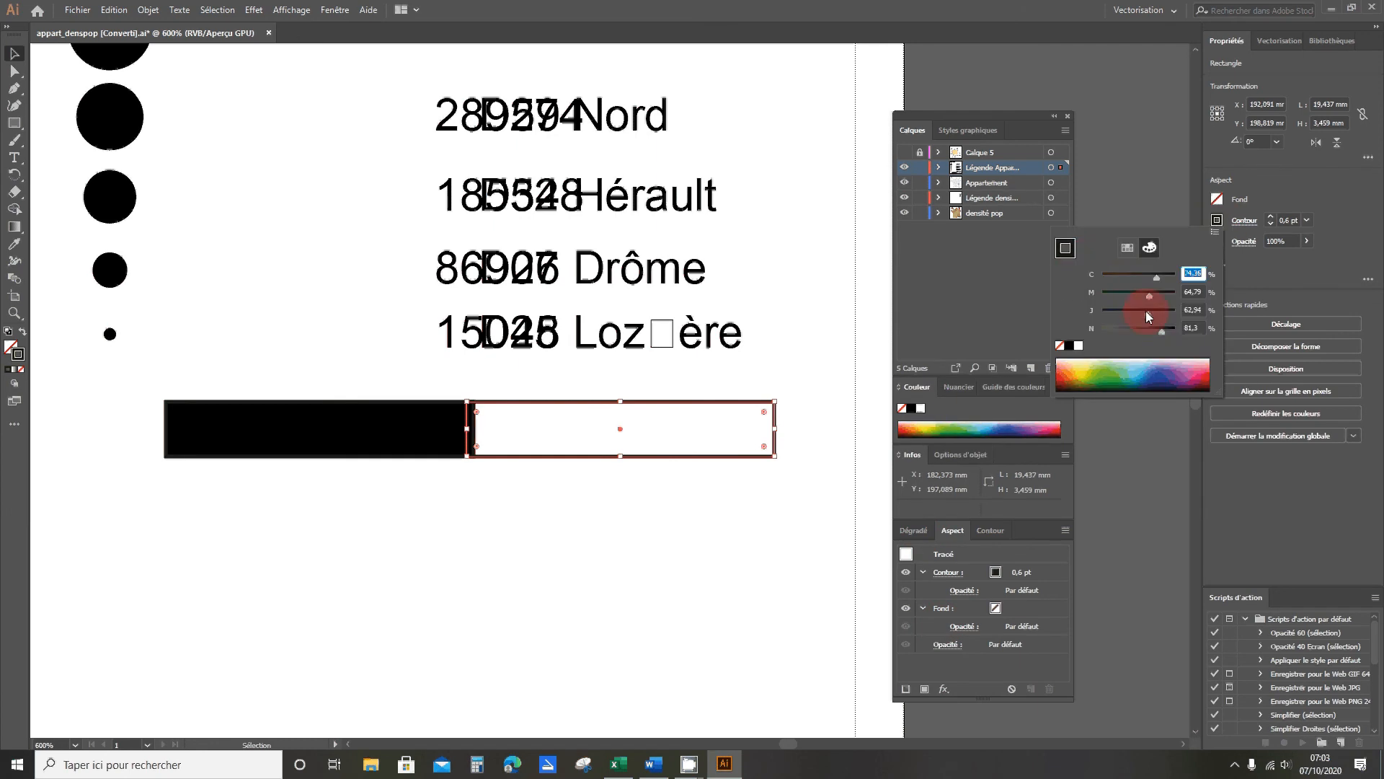
left_click_drag(1148, 313, 1234, 325)
left_click_drag(1149, 295, 1240, 271)
key("Return")
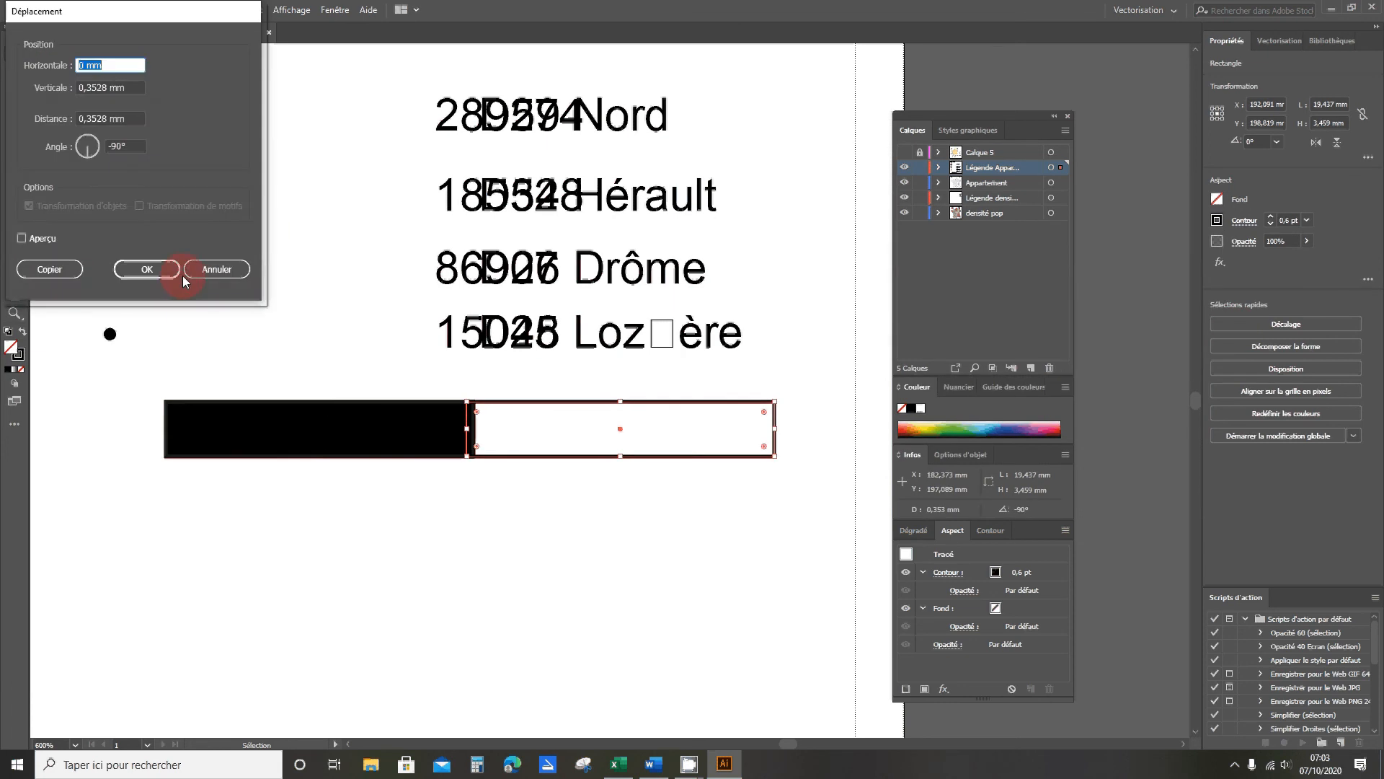
left_click(211, 271)
Darken the filled rectangle's outline to the same deeper black and deselect it
left_click(346, 423)
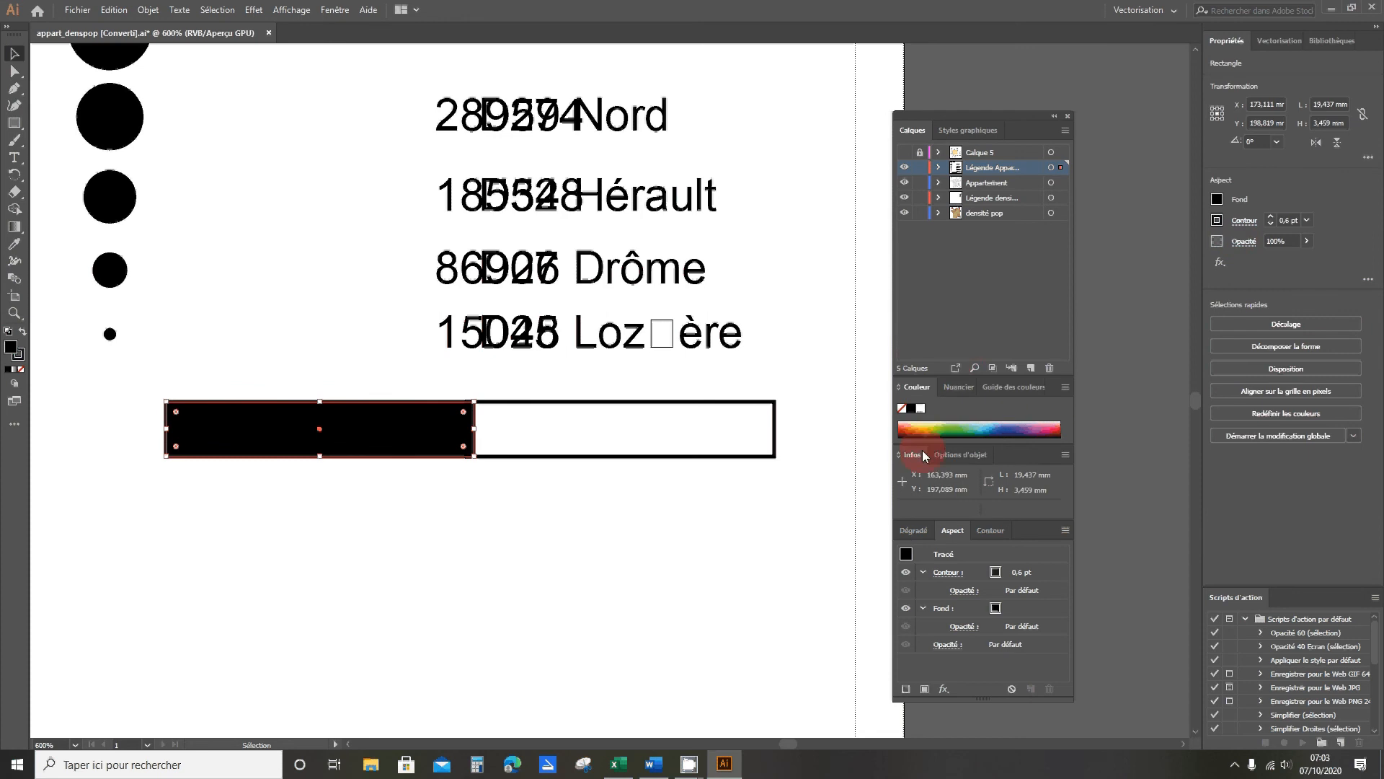
left_click(1218, 224)
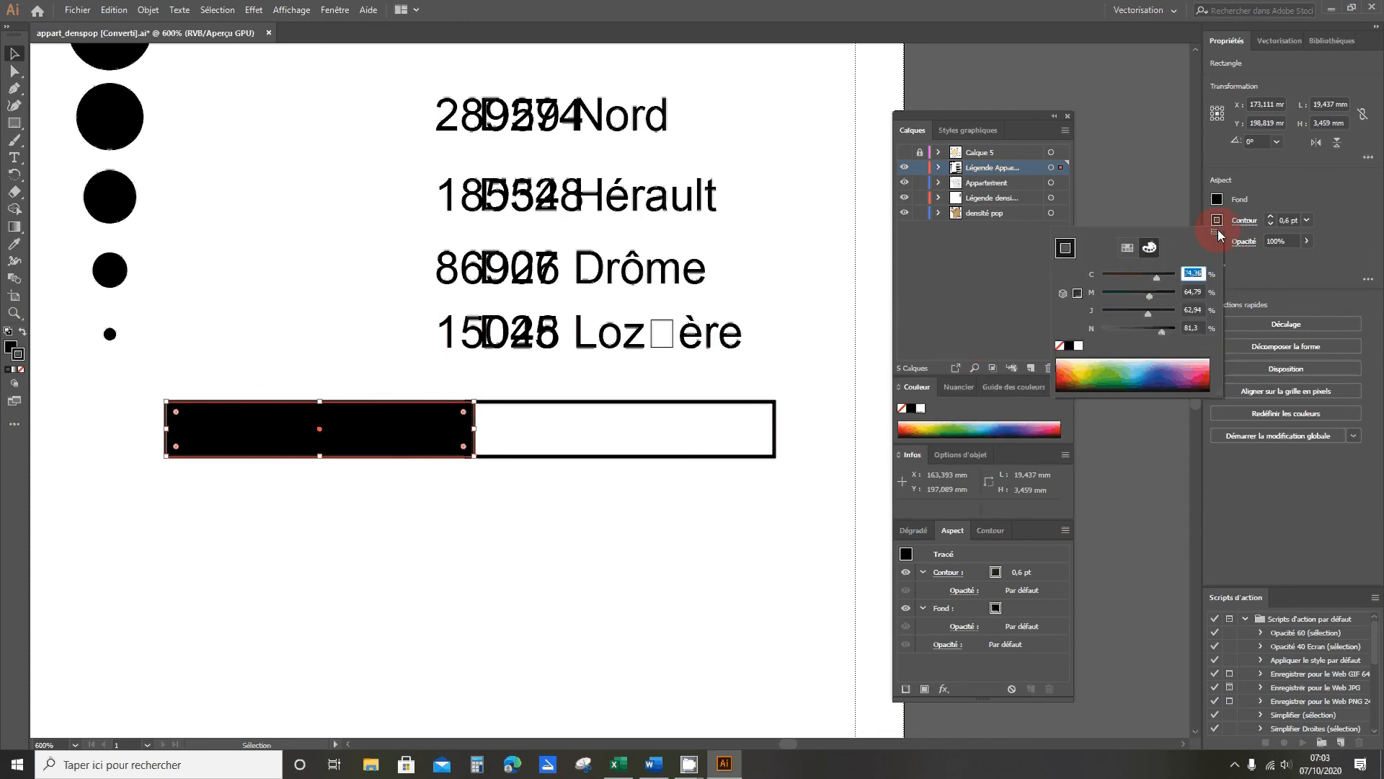
mouse_move(1156, 276)
left_mouse_down()
mouse_move(1176, 278)
mouse_move(1166, 310)
mouse_move(1212, 336)
left_mouse_up()
left_click(722, 525)
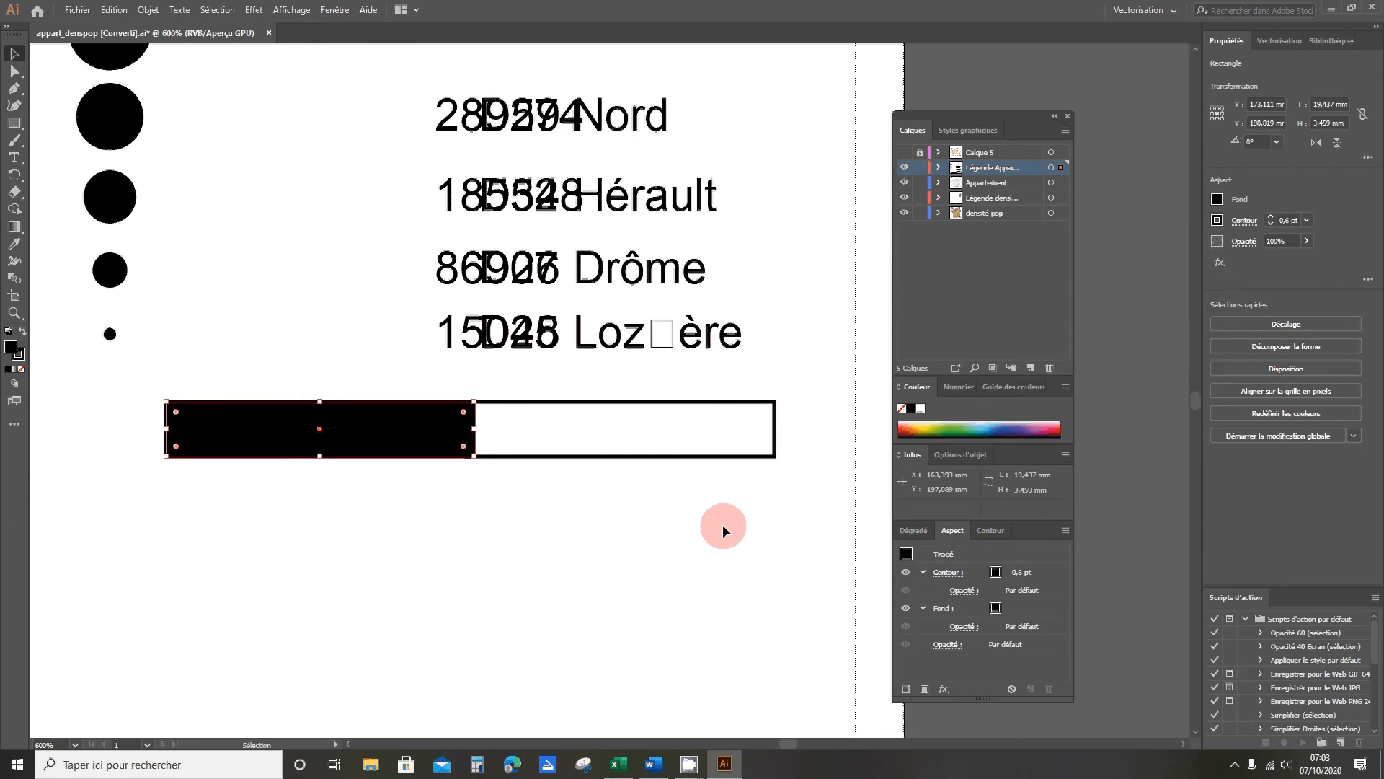
left_click(426, 511)
Move the Paris value 1086508 and the Rhône value 454833 left, away from their department names
scroll(526, 317, "up", 4)
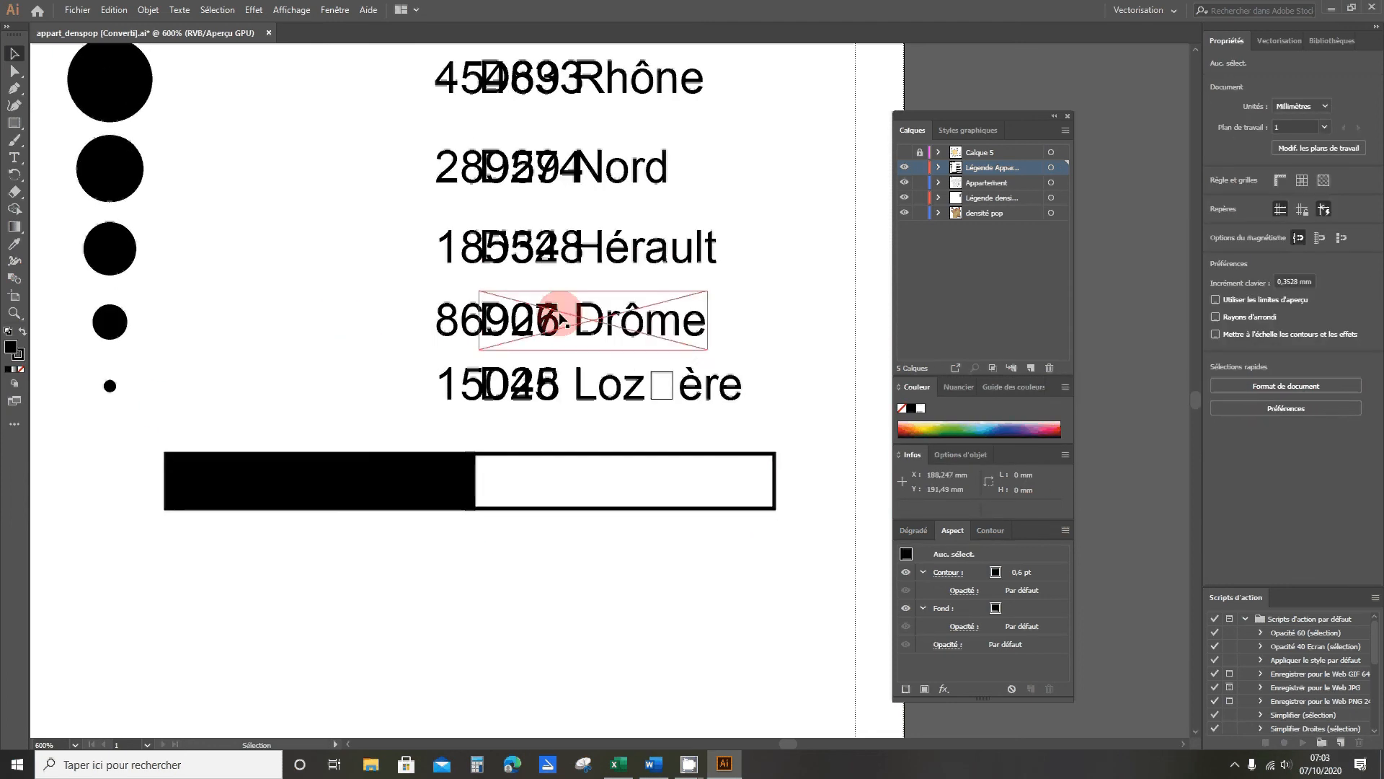
scroll(453, 209, "up", 2)
left_click_drag(462, 186, 280, 201)
left_click(449, 323)
left_click_drag(449, 322, 343, 324)
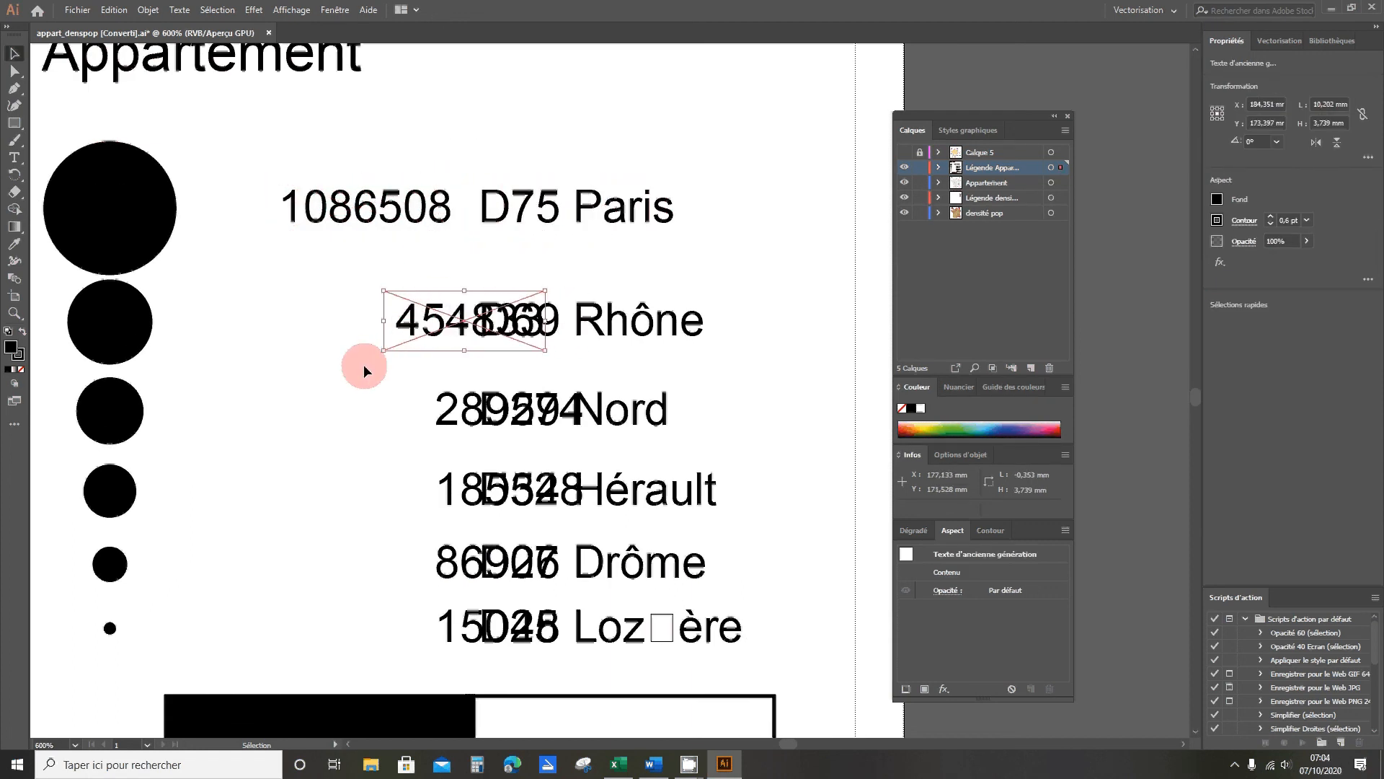
Align the six apartment legend values, from 1086508 to 15025, on a common horizontal centre
left_click(347, 232)
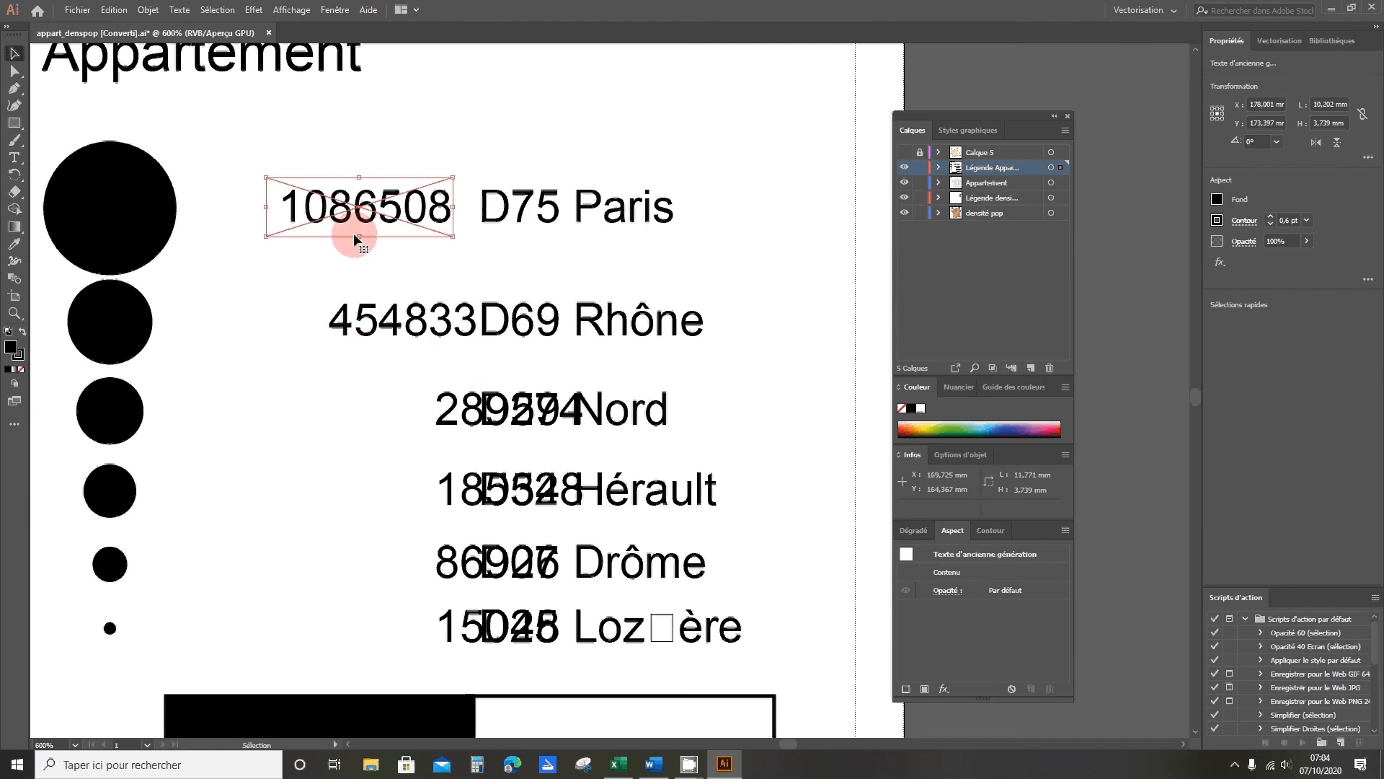
left_click(377, 328, "shift")
left_click(432, 426, "shift")
left_click(445, 496, "shift")
left_click(442, 566, "shift")
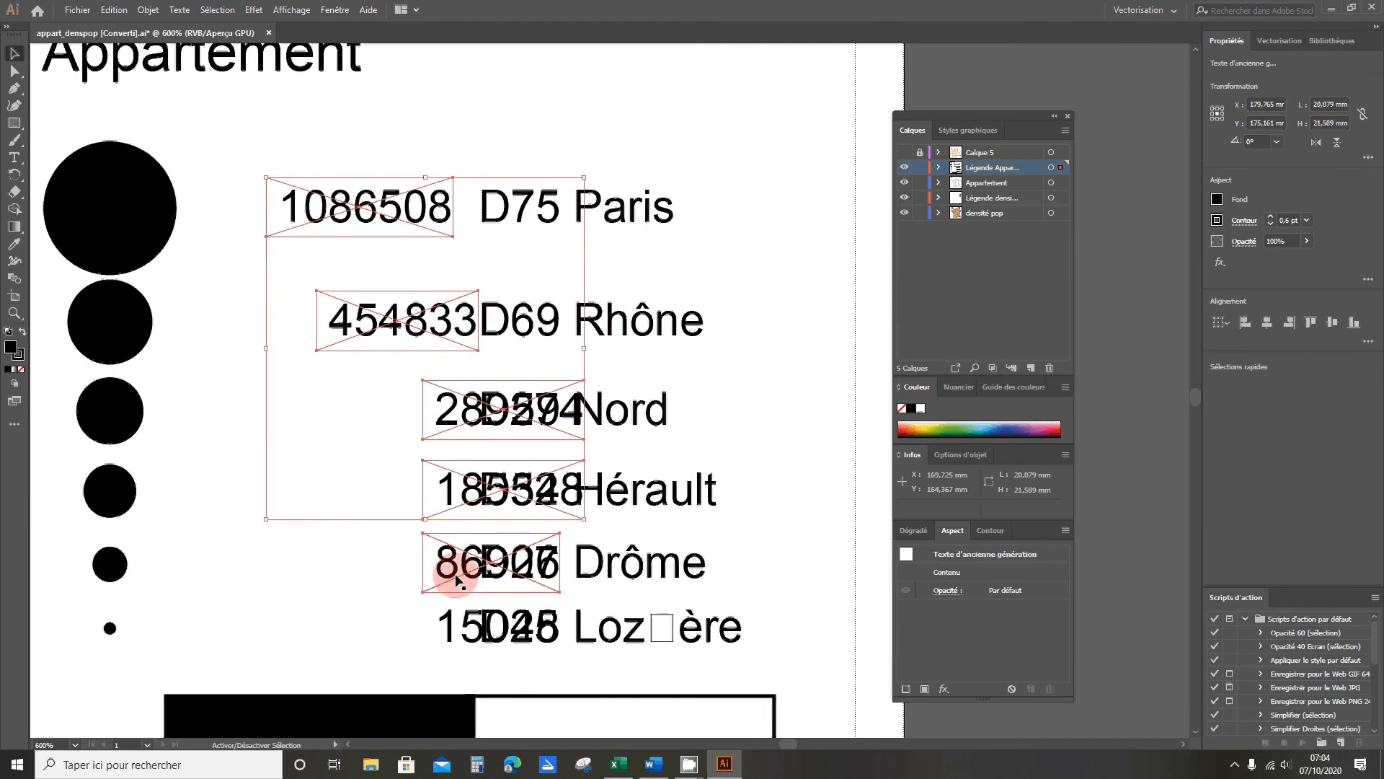
left_click(445, 629, "shift")
right_click(447, 633)
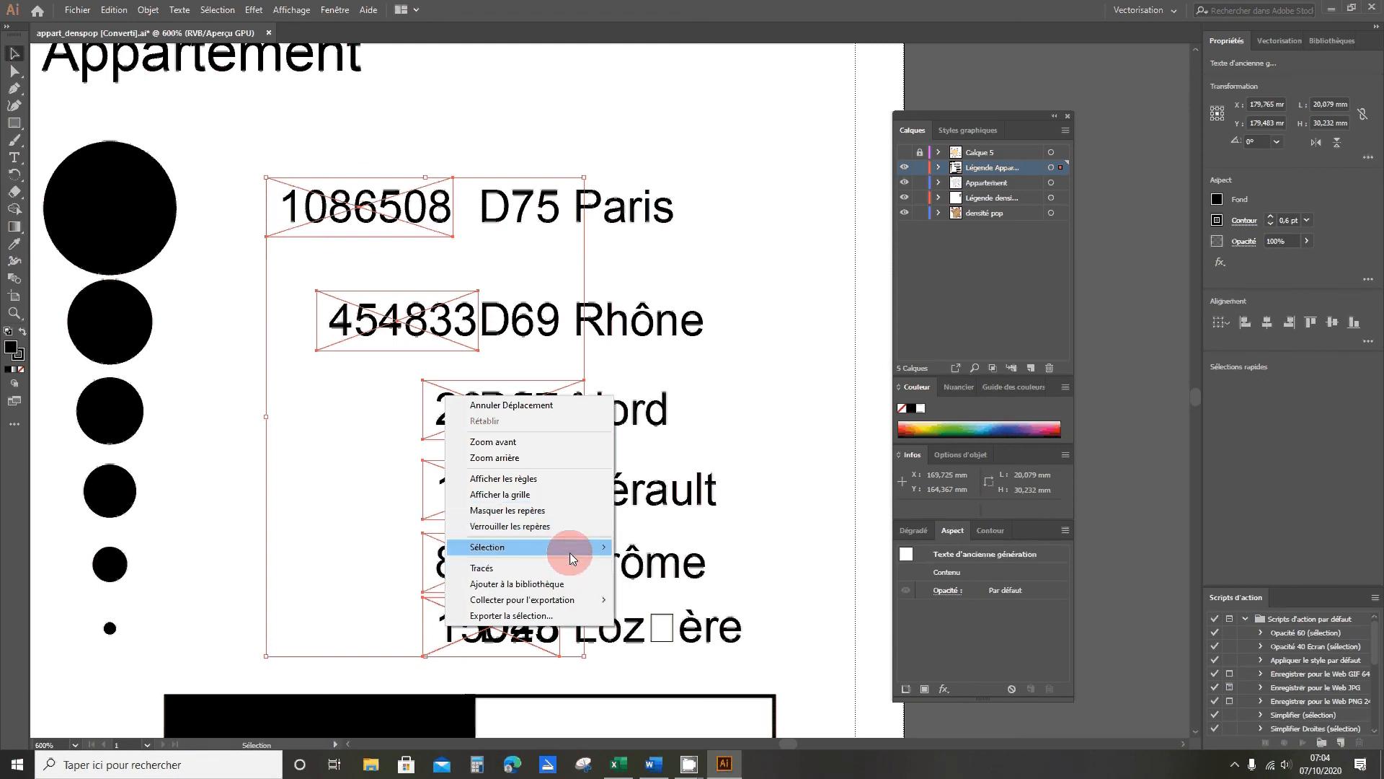
left_click(686, 7)
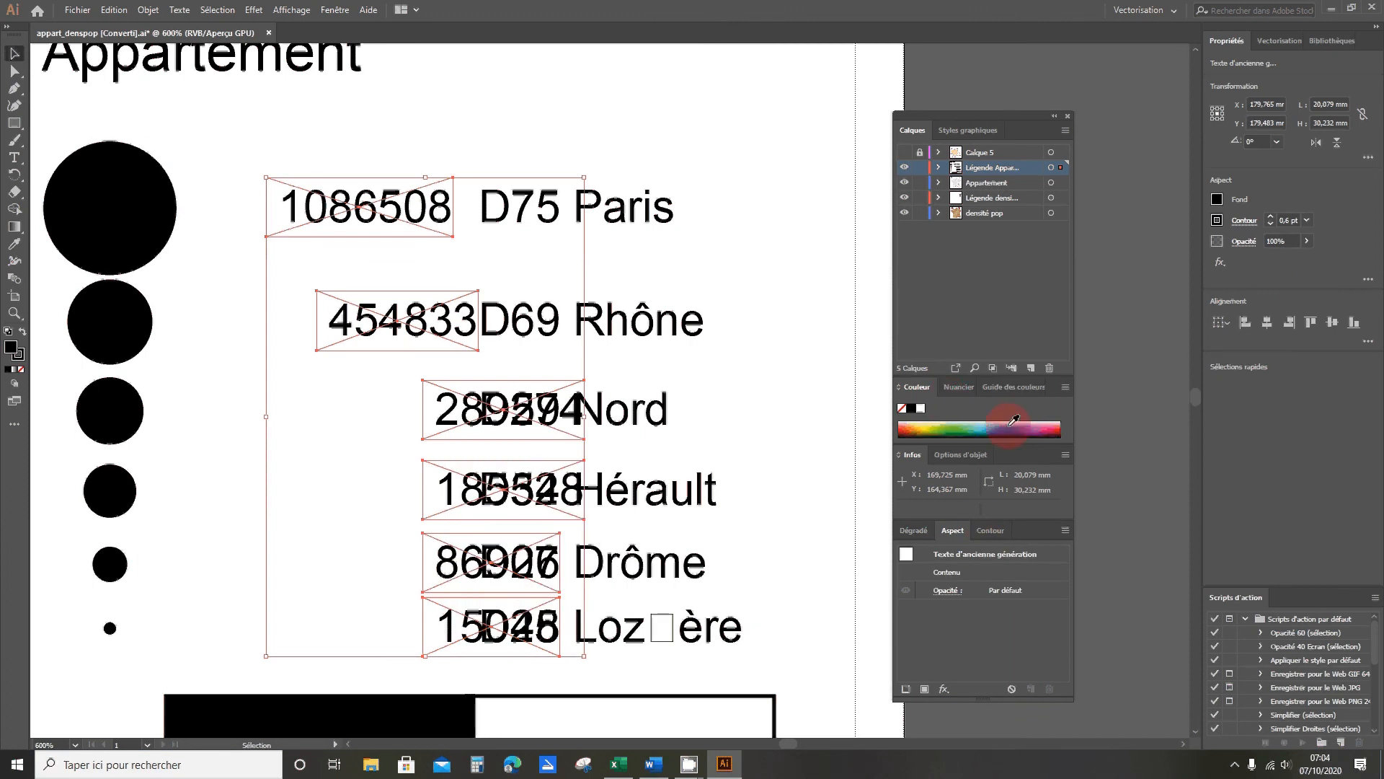
left_click(338, 10)
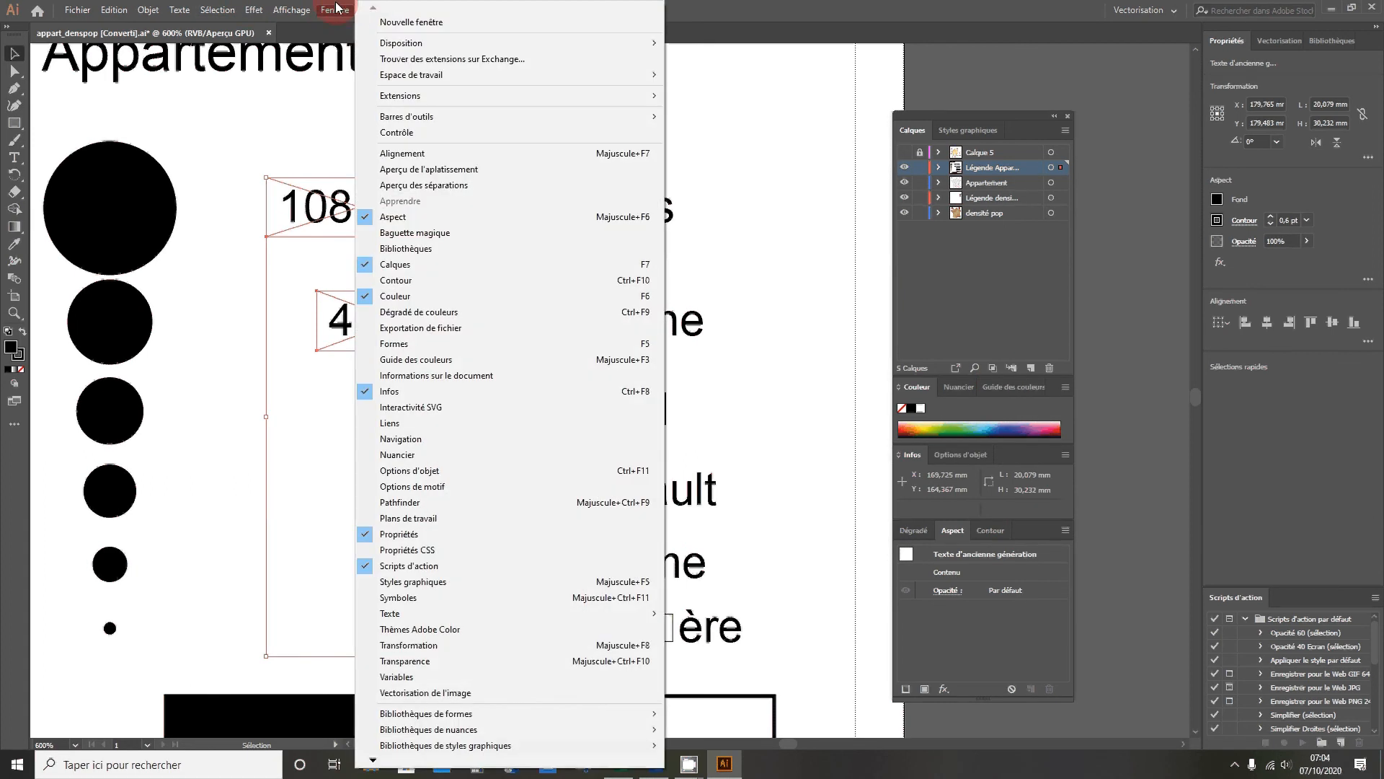
left_click(478, 160)
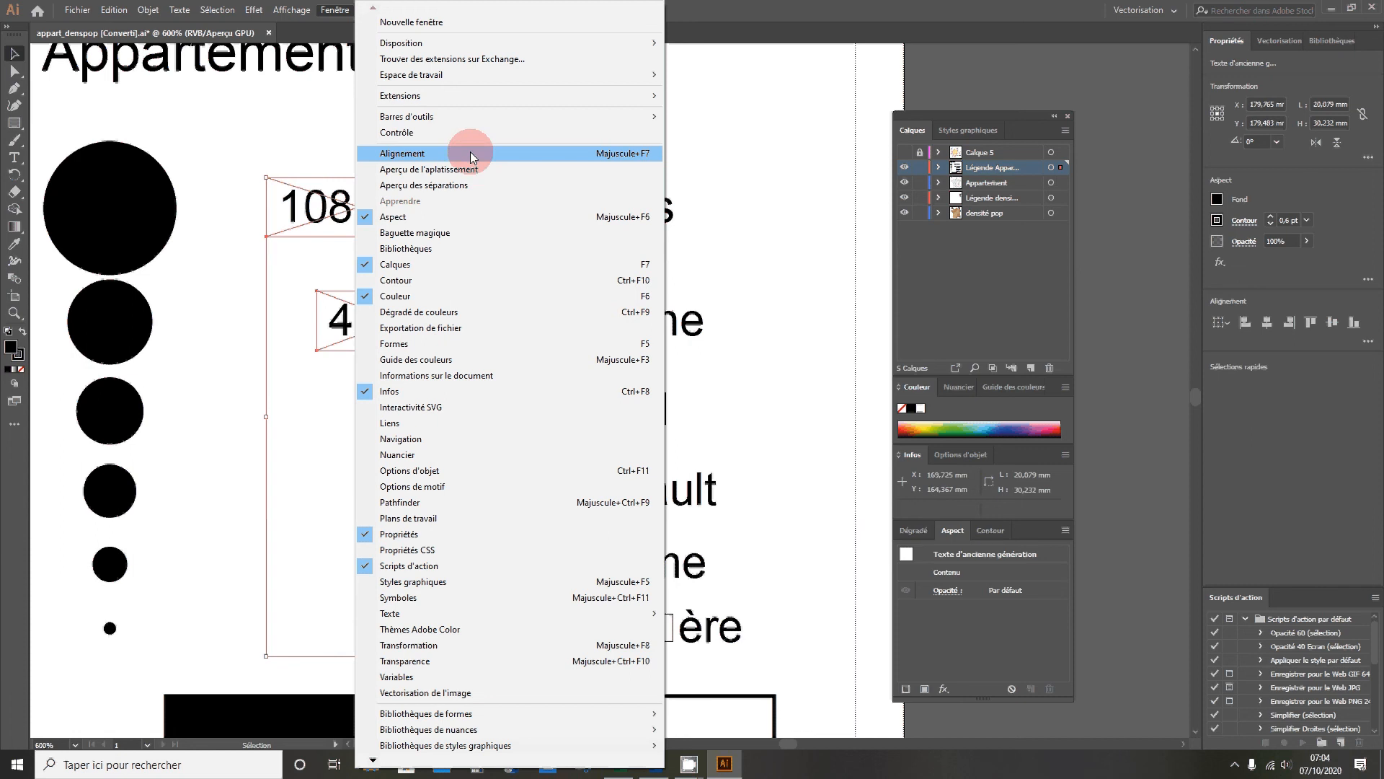
left_click(470, 153)
left_click_drag(1116, 108, 948, 118)
left_click(917, 168)
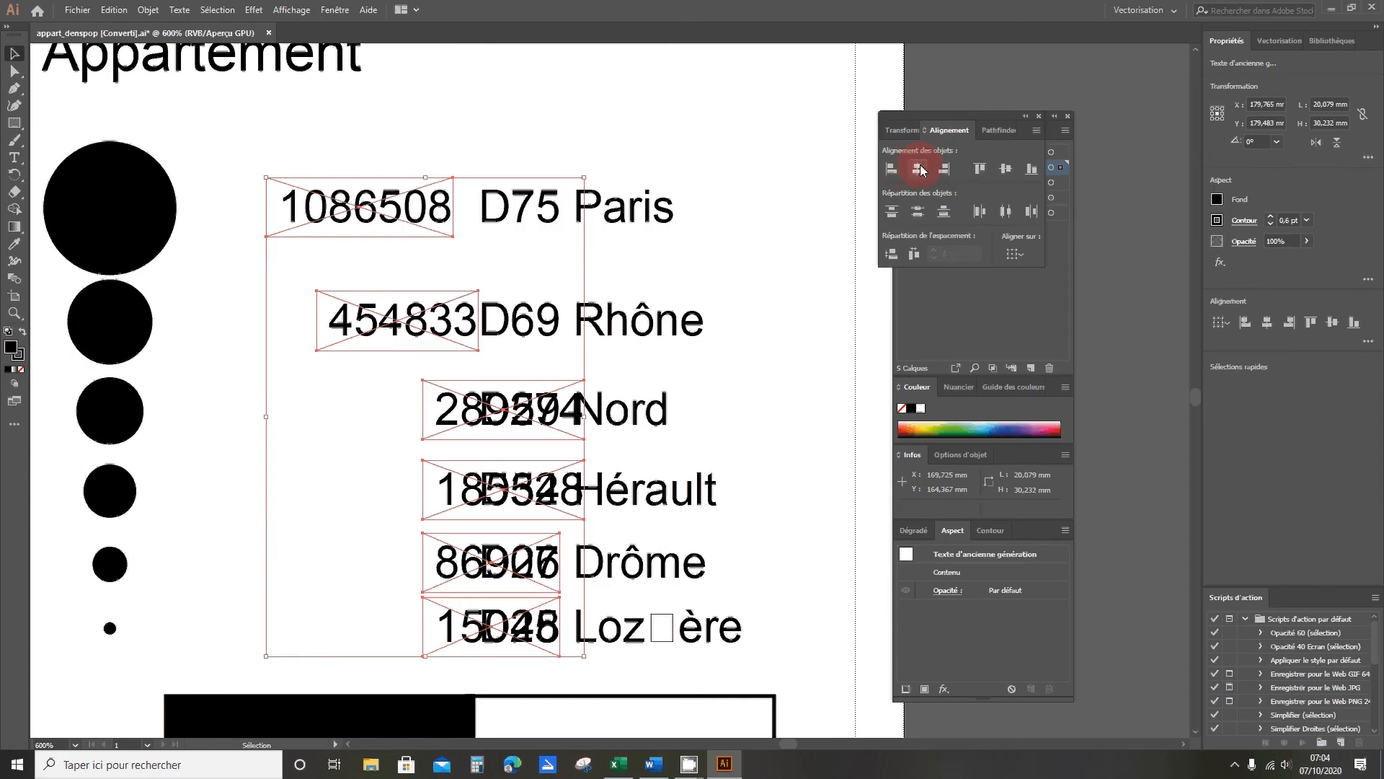
Shift the aligned column of values left until it clears the department names, and deselect it
key("Left")
key("Left")
key("Left")
key("Left")
key("Left")
key("Left")
key("Left")
key("Left")
key("Left")
key("Left")
key("Left")
key("Left")
key("Left")
key("Left")
key("Left")
key("Left")
key("Left")
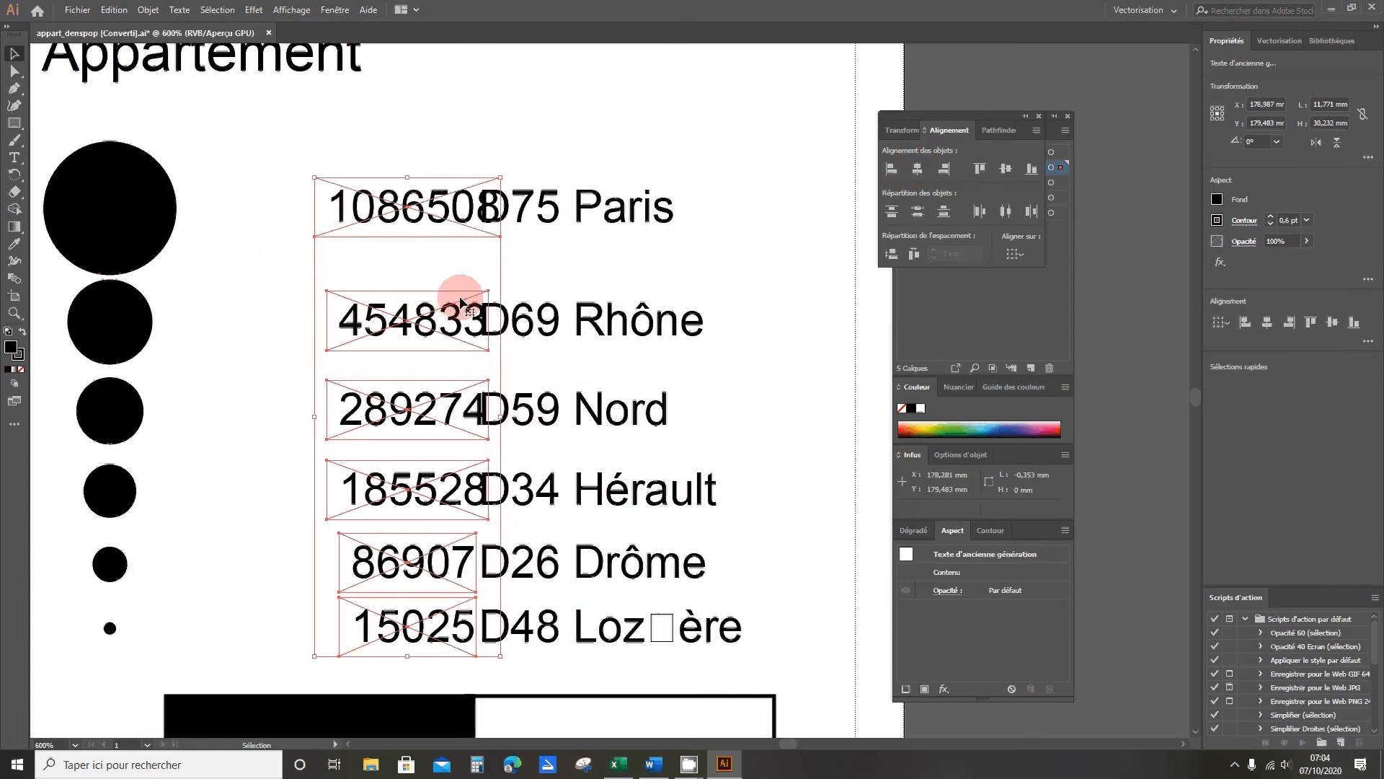
key("Left")
key("Left")
key("Left")
key("Left")
key("Left")
key("Left")
key("Left")
key("Left")
key("Left")
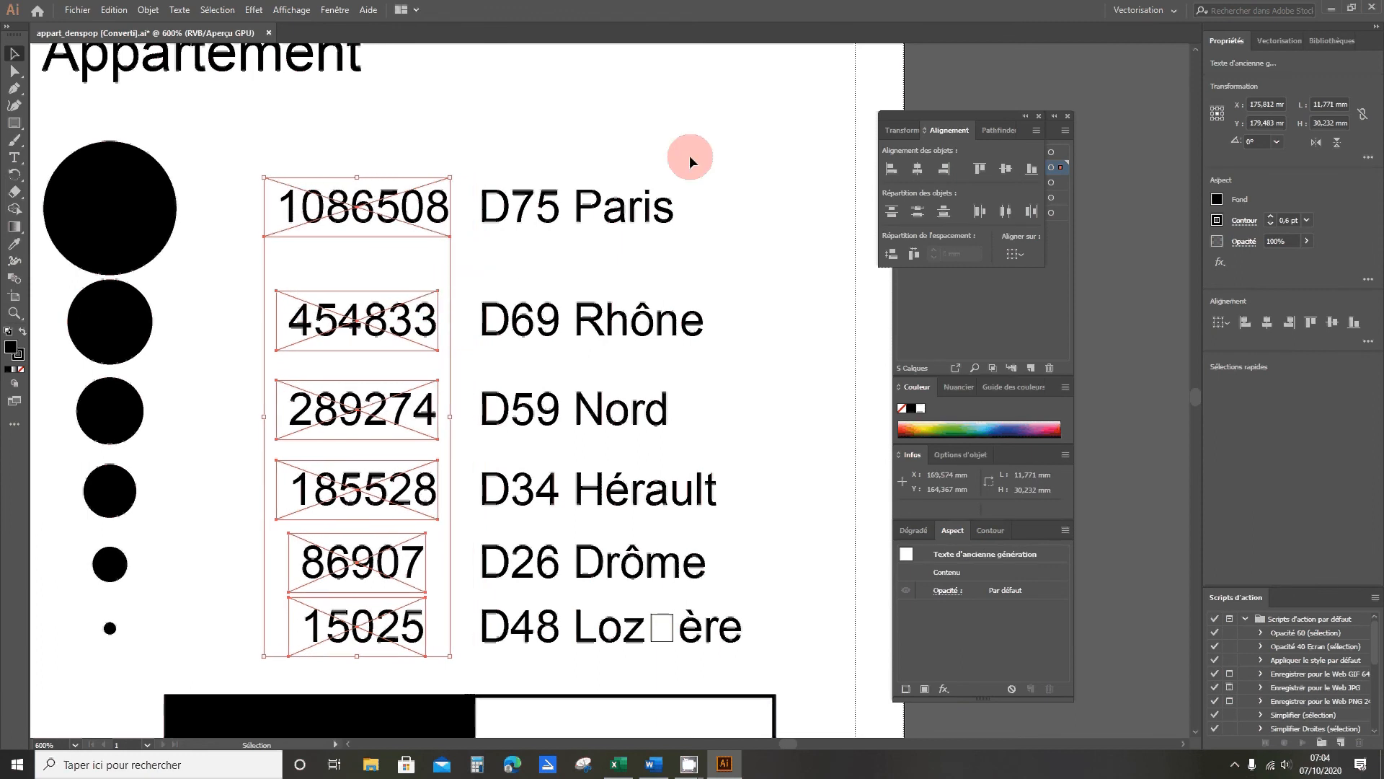
left_click(722, 119)
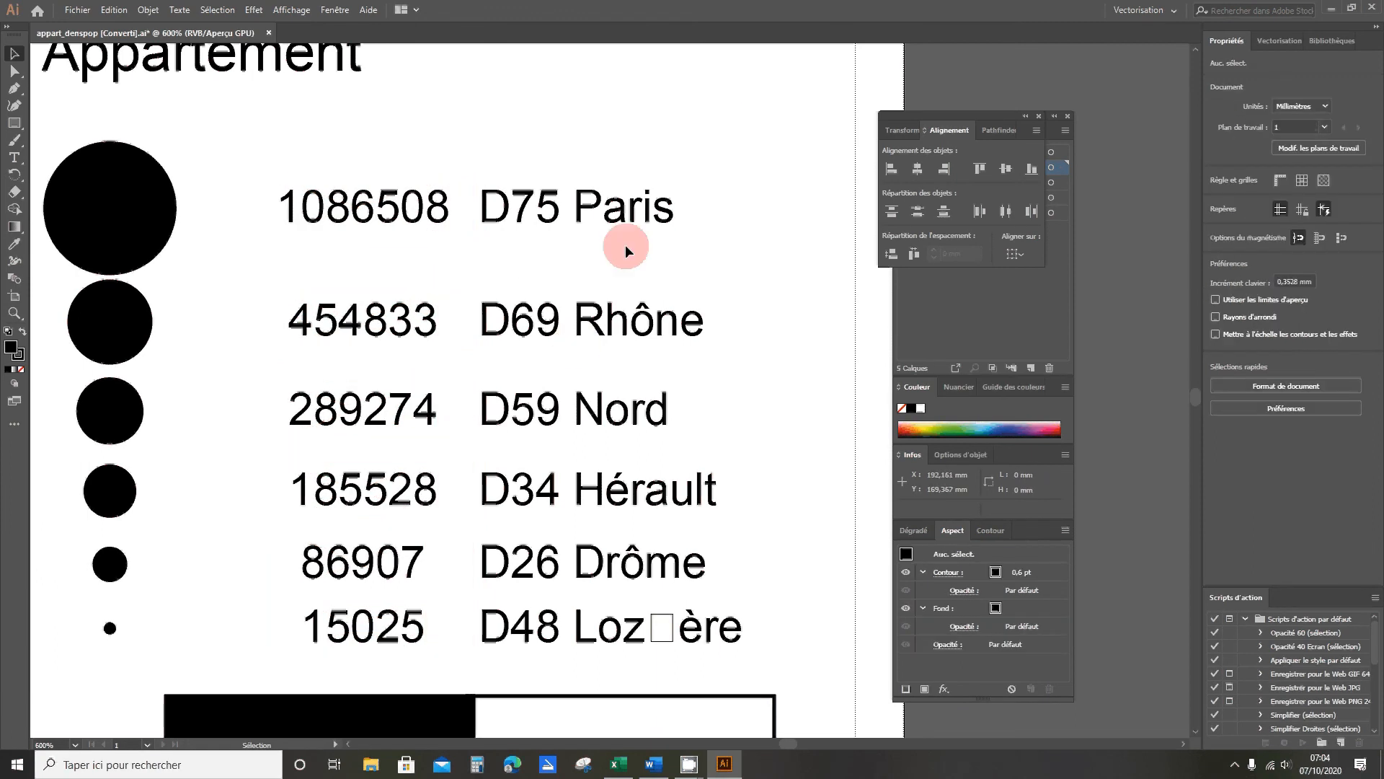
Update the legacy text of the D48 Lozère label to repair its faulty character, without creating a separate copy
scroll(328, 147, "down", 1)
scroll(474, 607, "down", 1)
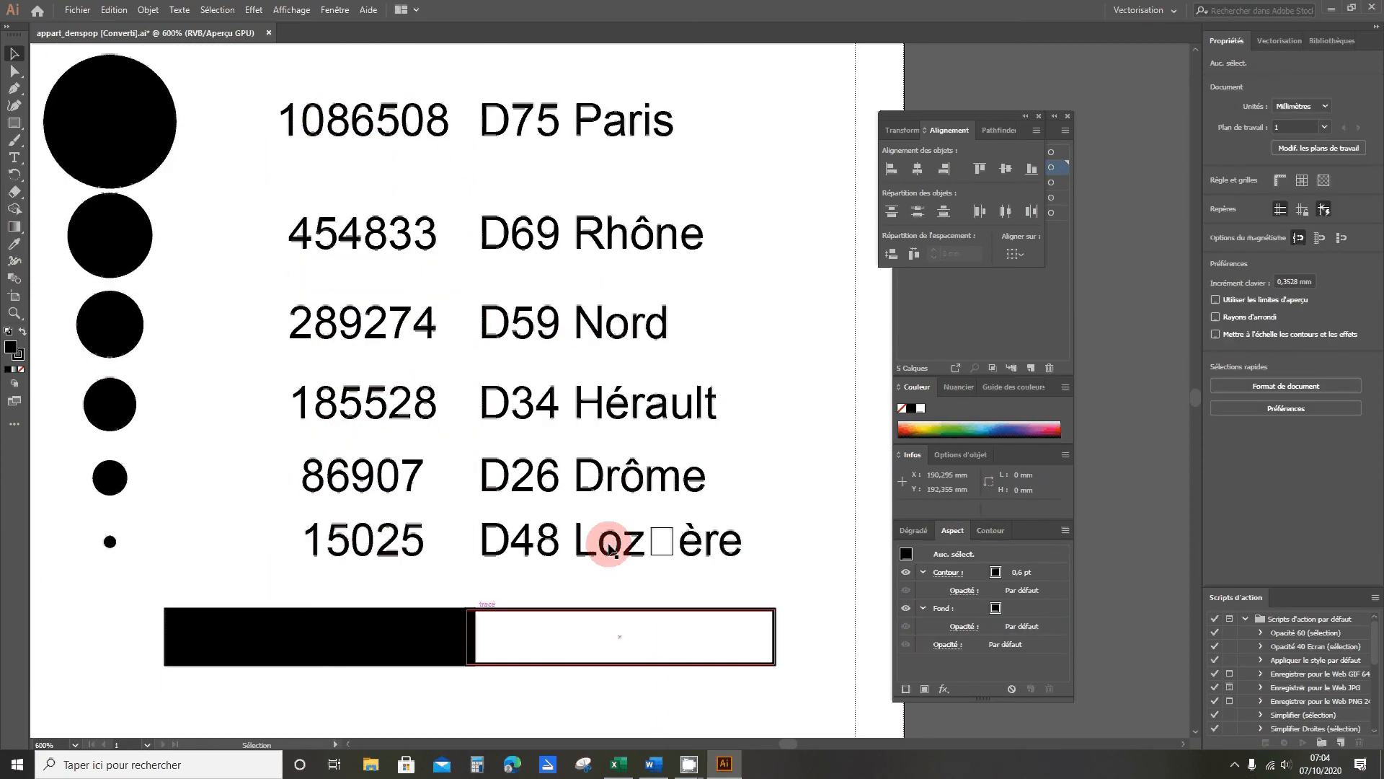
left_click(671, 551)
double_click(671, 552)
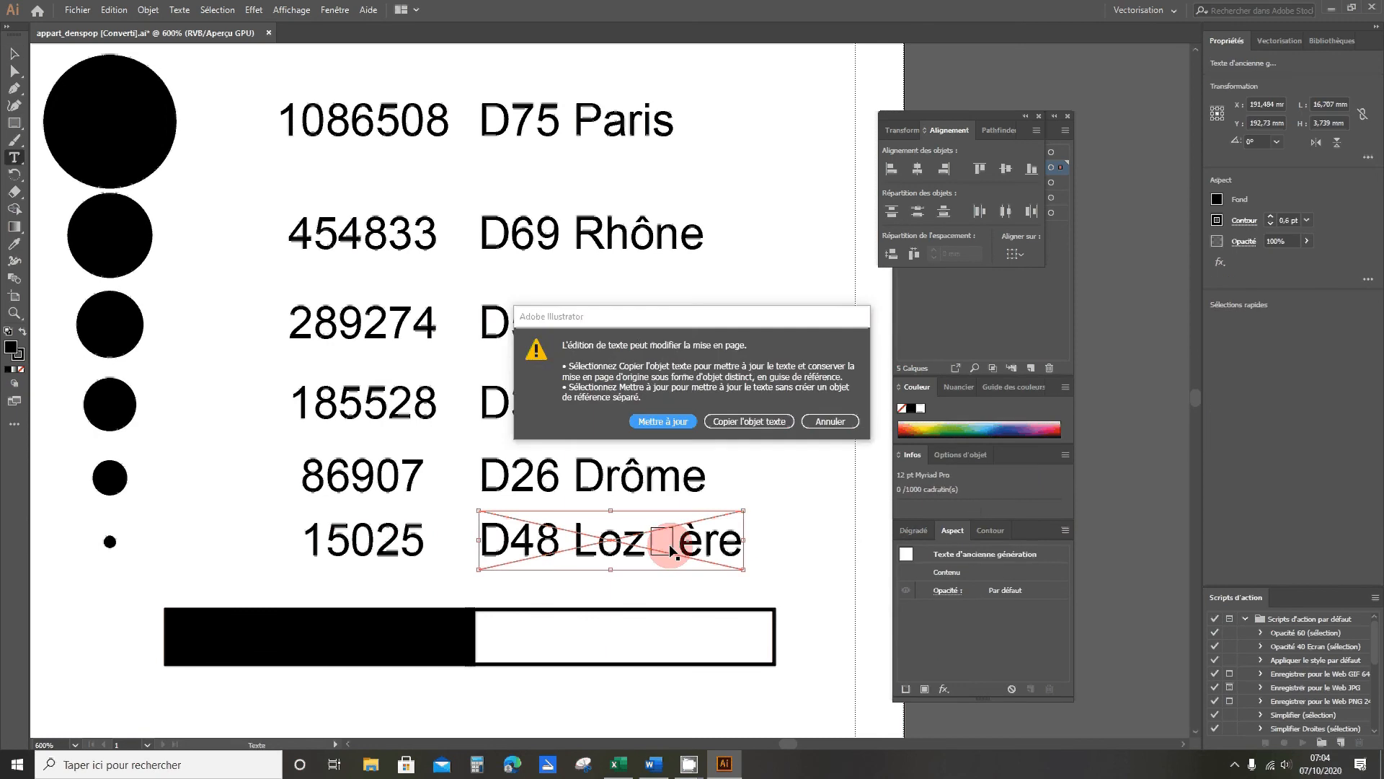
left_click(673, 422)
scroll(742, 439, "down", 1)
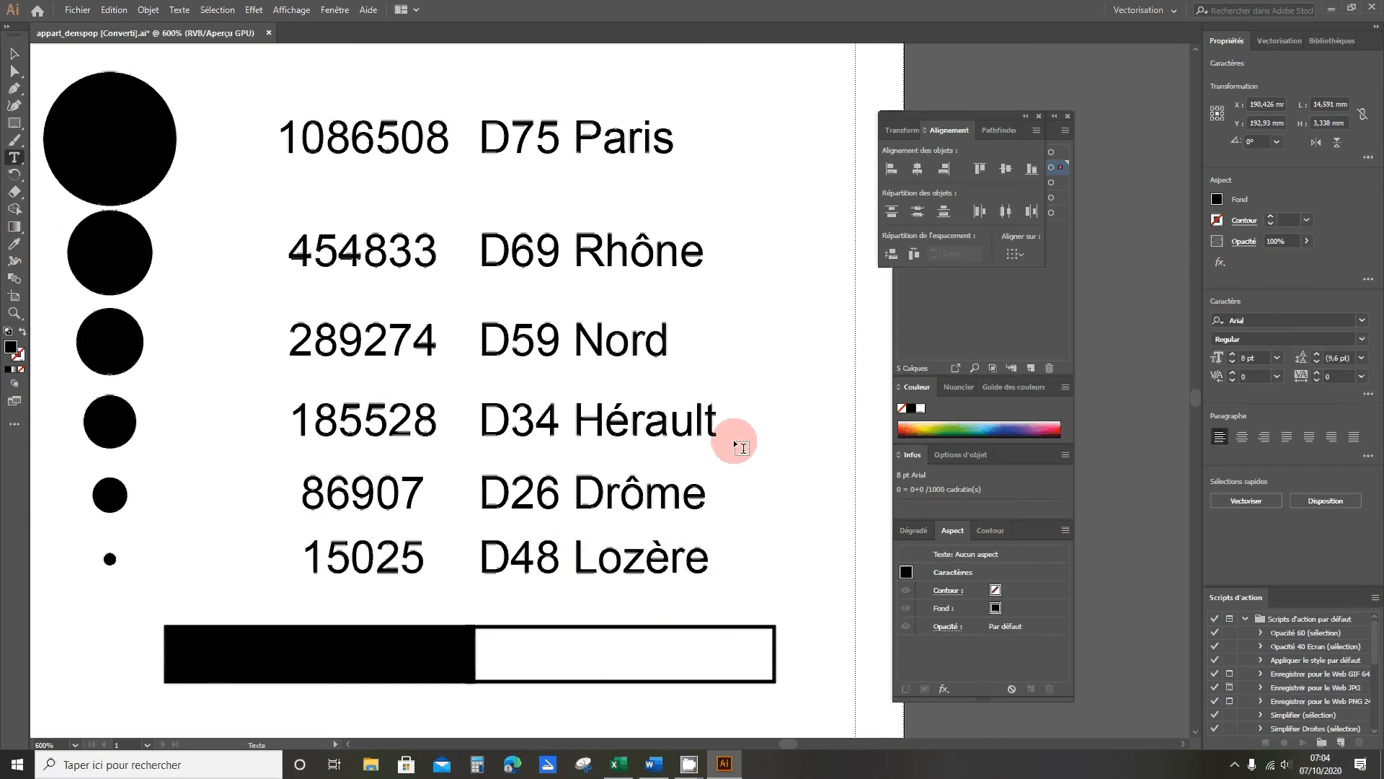
scroll(631, 593, "down", 2)
left_click_drag(784, 589, 126, 482)
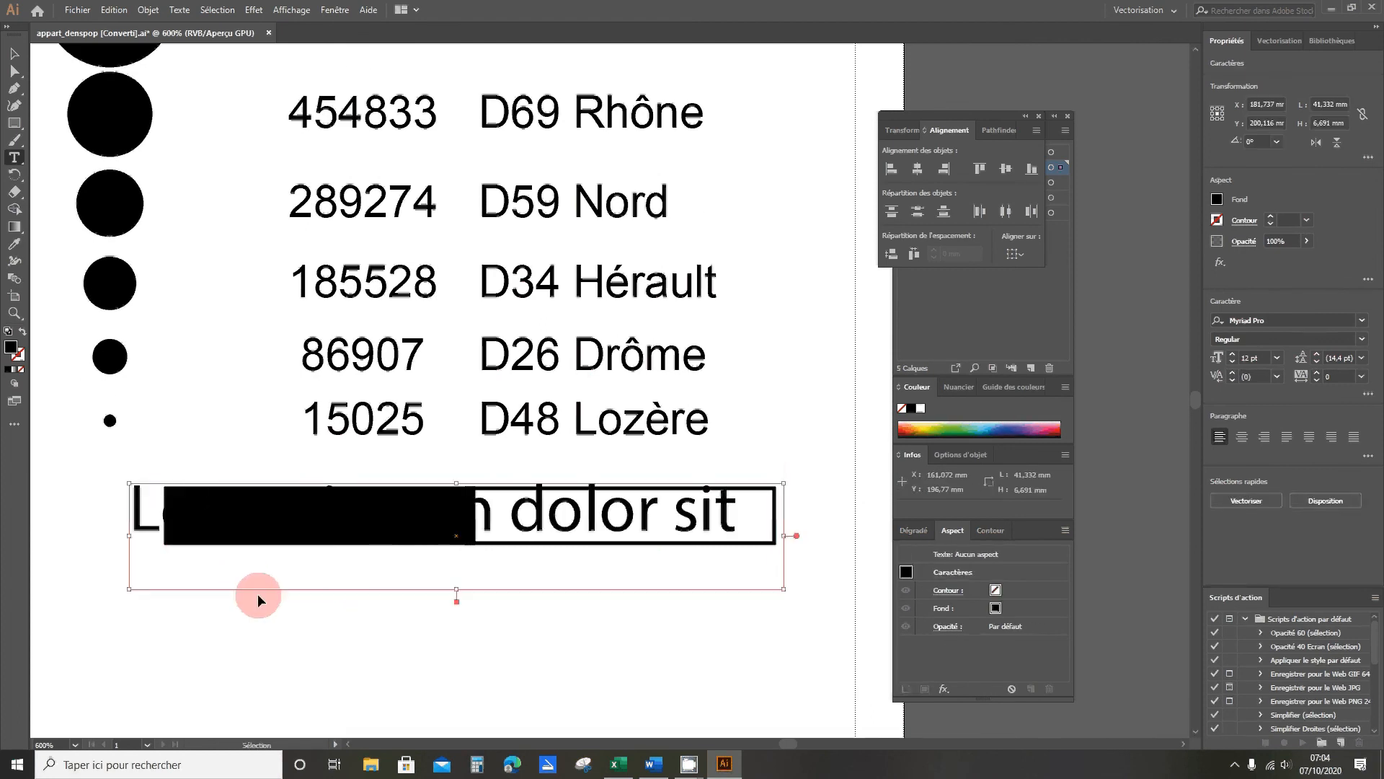
key("ctrl+z")
key("BackSpace")
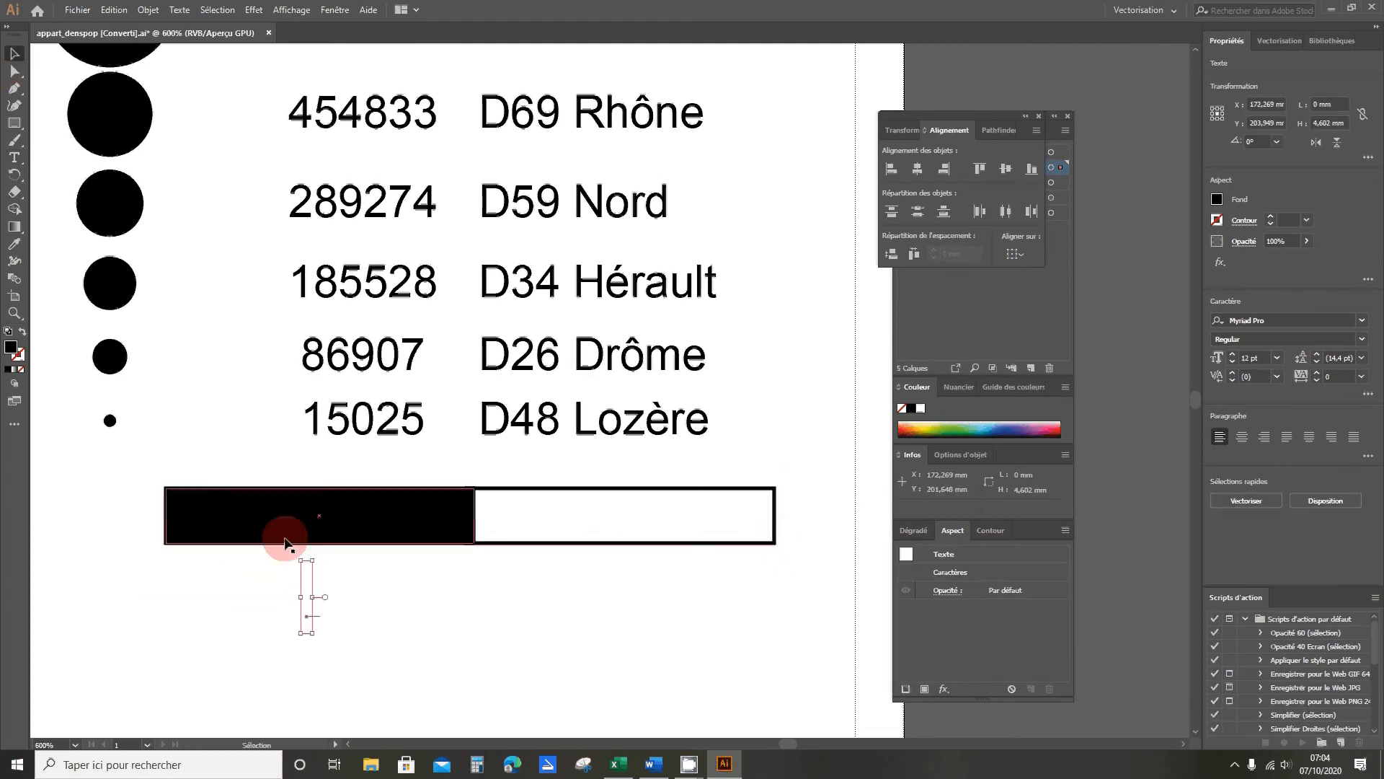
key("Escape")
Move both halves of the scale bar down together, farther below the Lozère row, and deselect them
left_click_drag(144, 465, 779, 588)
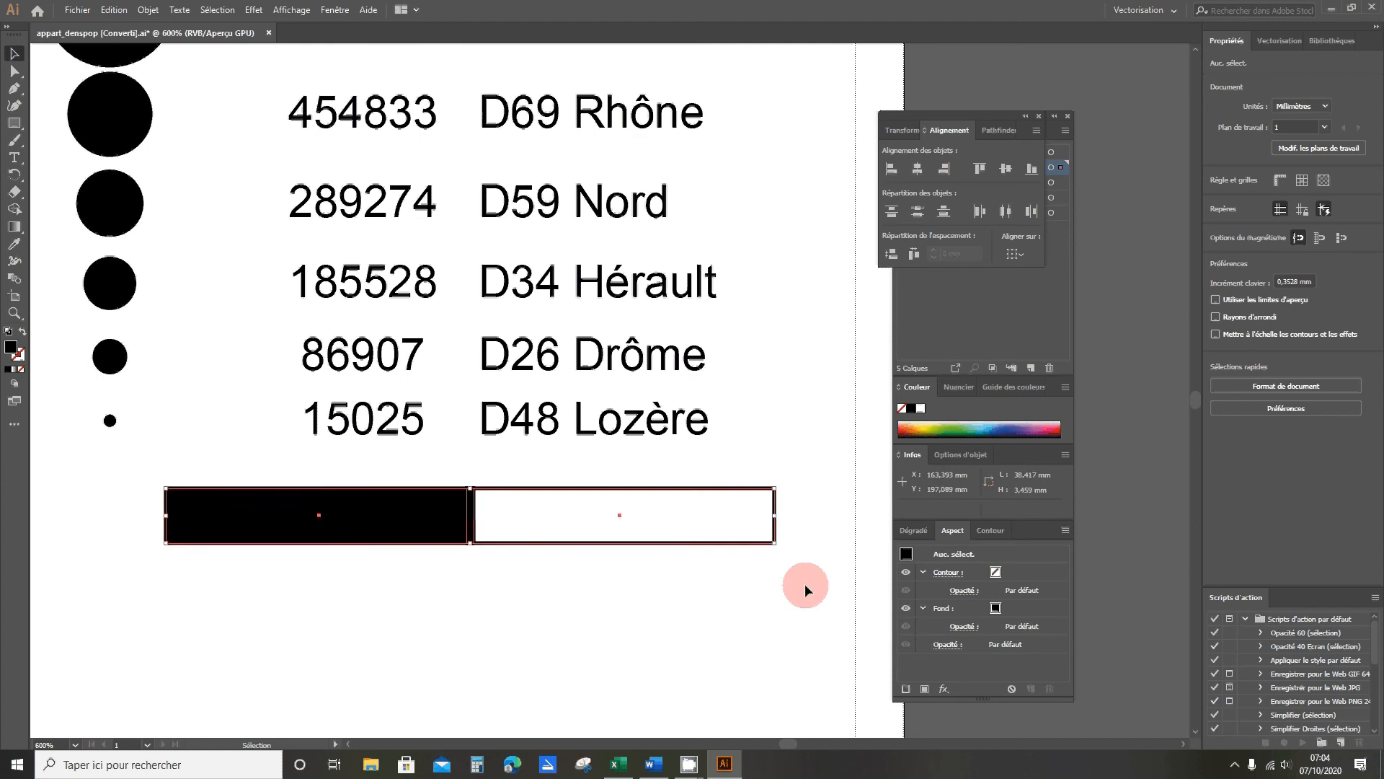
key("Down")
key("Down")
key("Down")
key("Down")
key("Down")
key("Down")
key("Down")
key("Down")
key("Down")
key("Down")
key("Down")
key("Down")
key("Down")
key("Down")
key("Down")
left_click(585, 528)
scroll(557, 411, "down", 9)
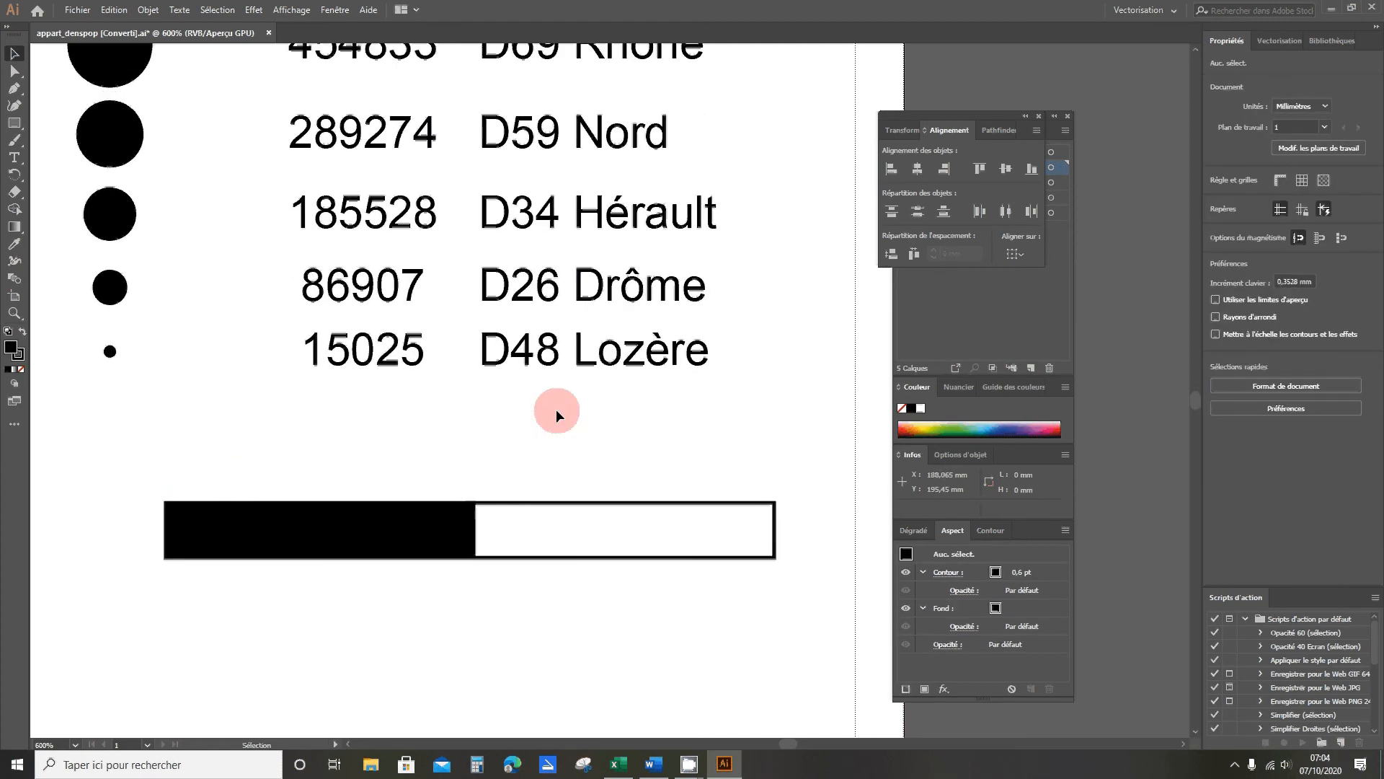
Add the text labels 0, 100 and 200 km under the start, middle and end of the scale bar
left_click(13, 157)
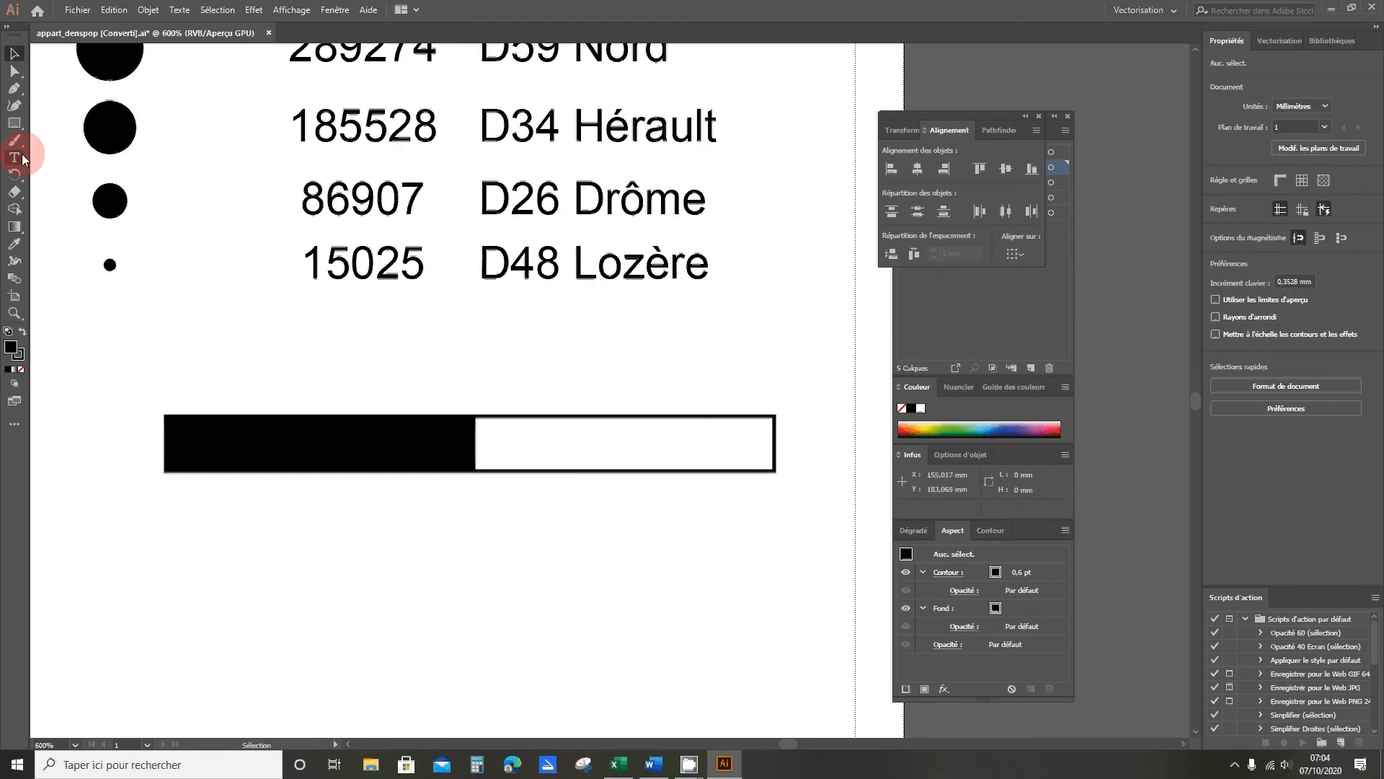
left_click(137, 517)
type("0")
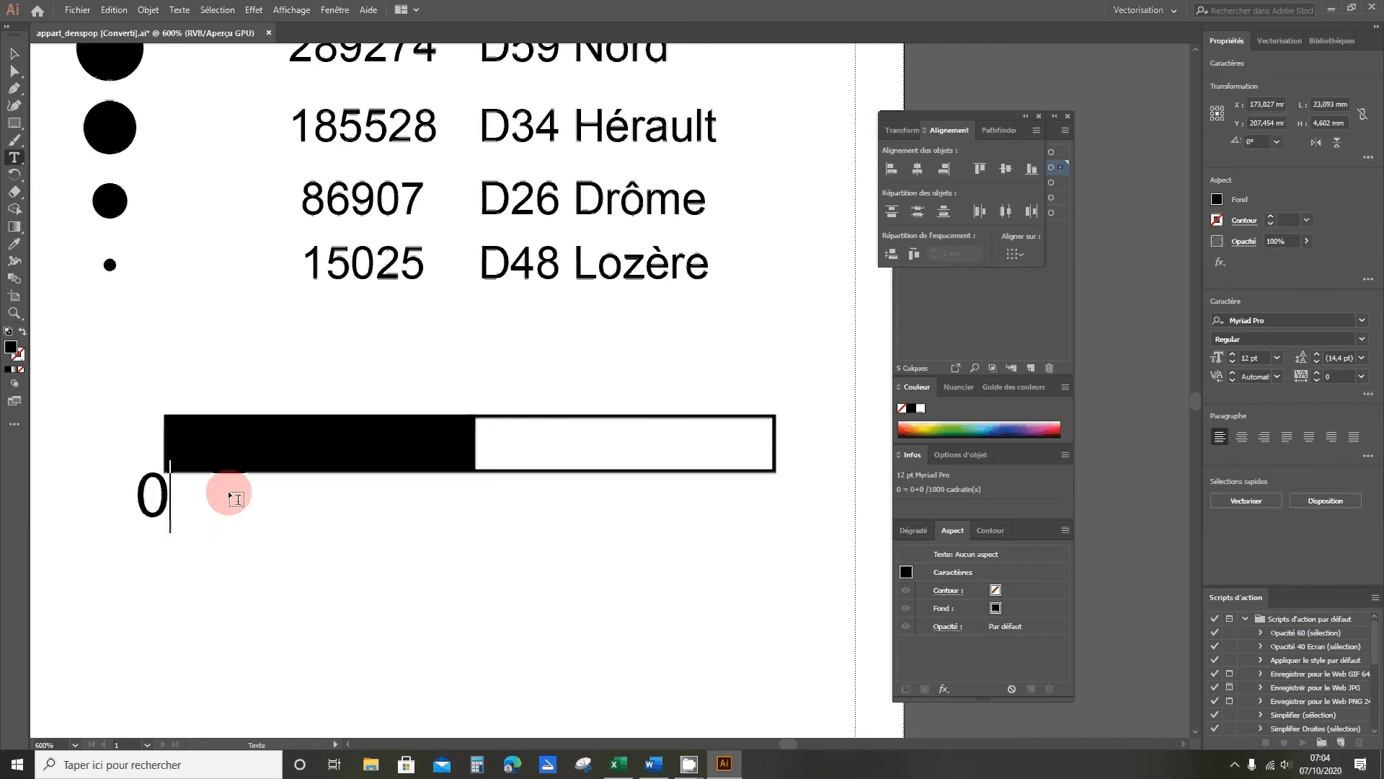
left_click(434, 506)
type("100")
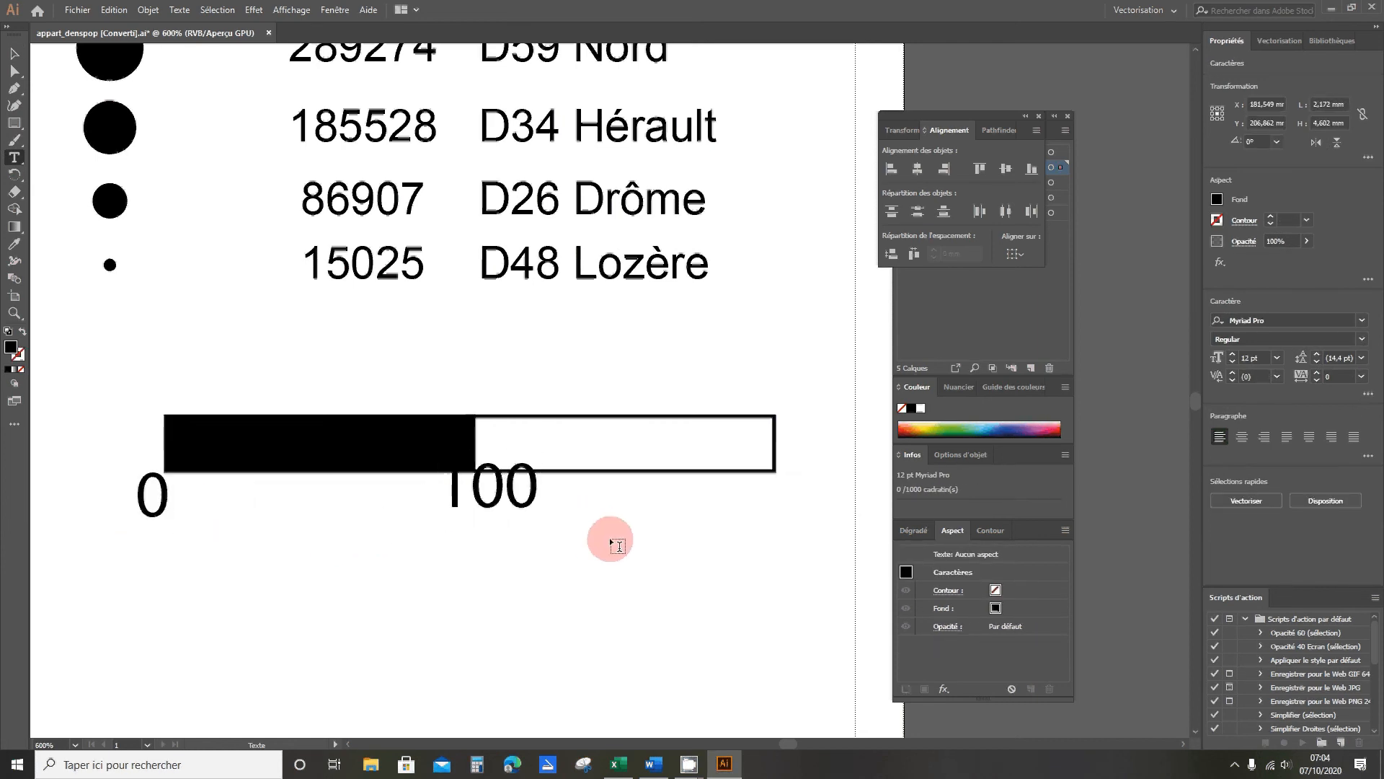
left_click(696, 509)
type("200")
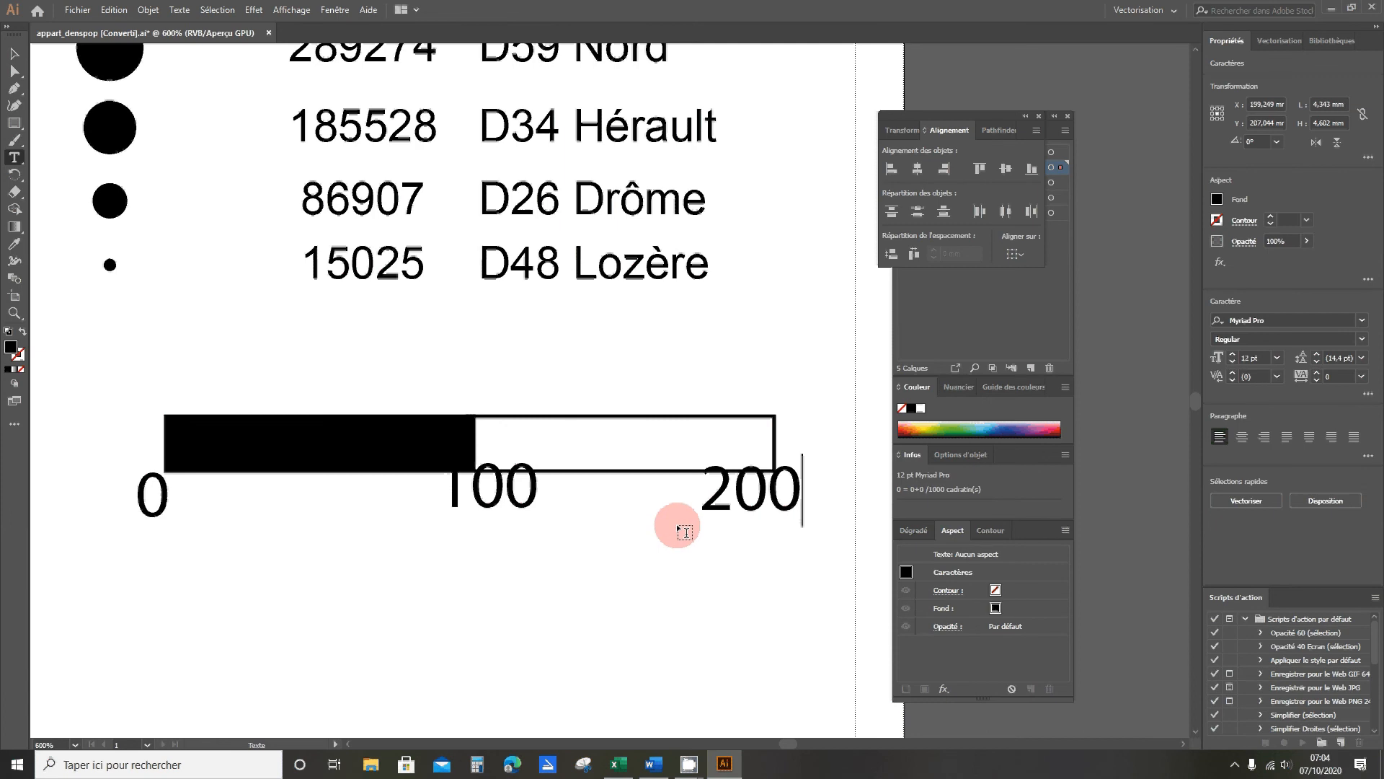
type(" km")
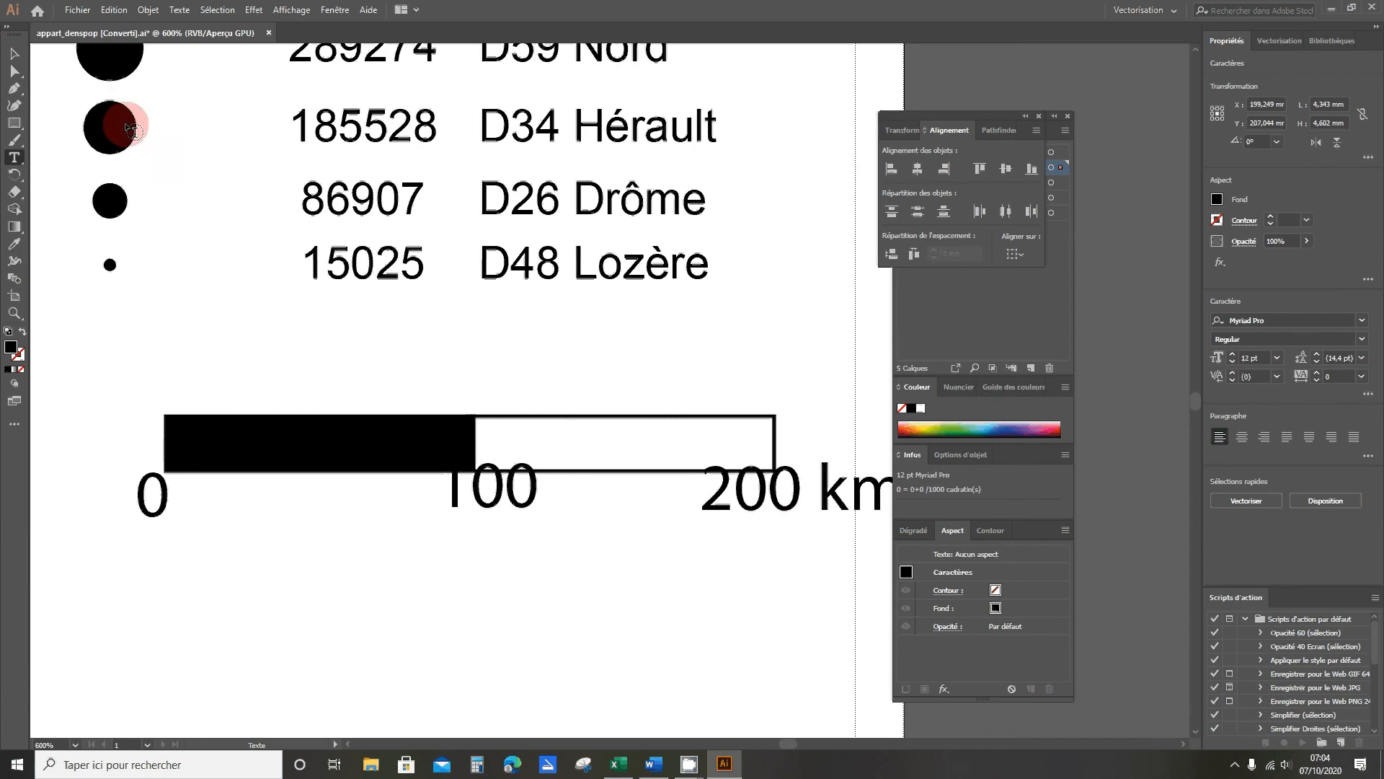
Align the 0, 100 and 200 km labels on their vertical centres and move them together just below the scale bar
left_click(12, 56)
scroll(361, 262, "down", 2)
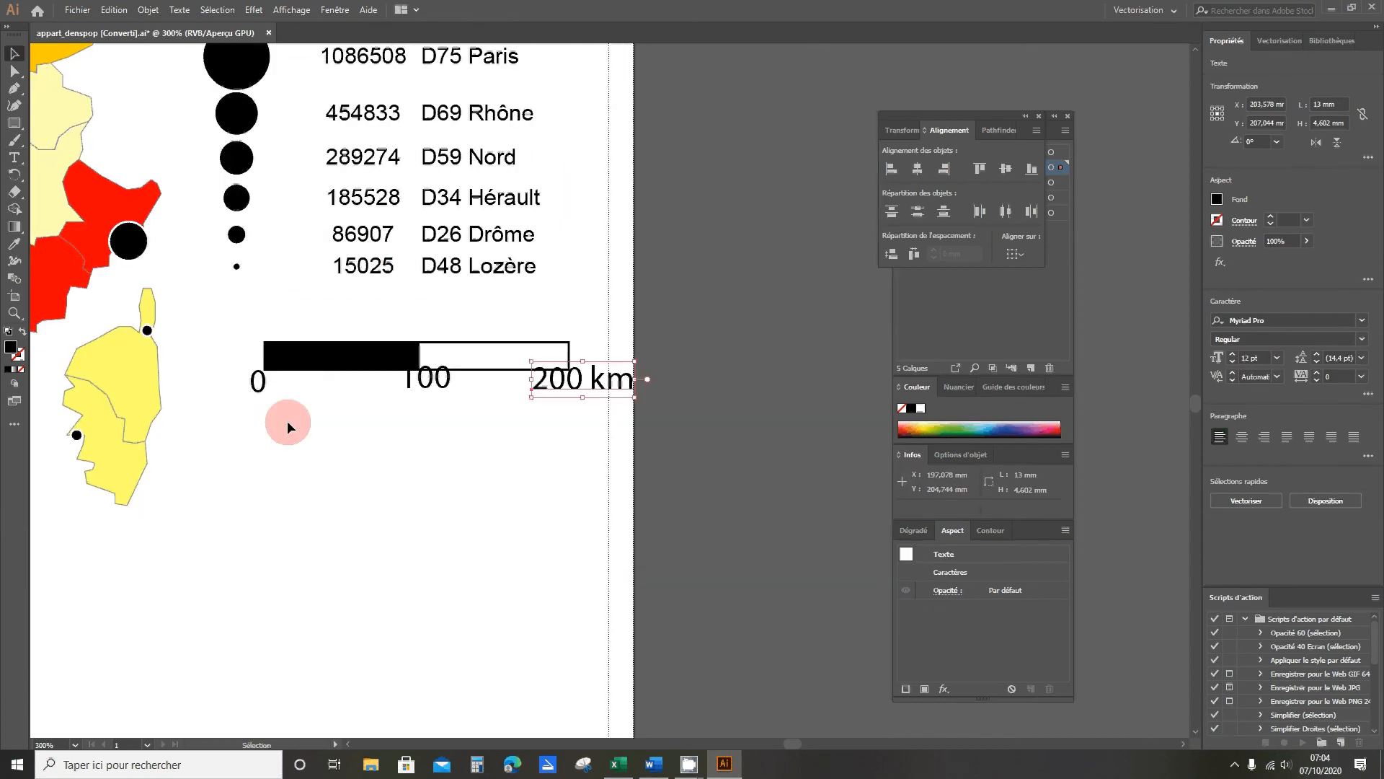
left_click_drag(242, 388, 550, 380)
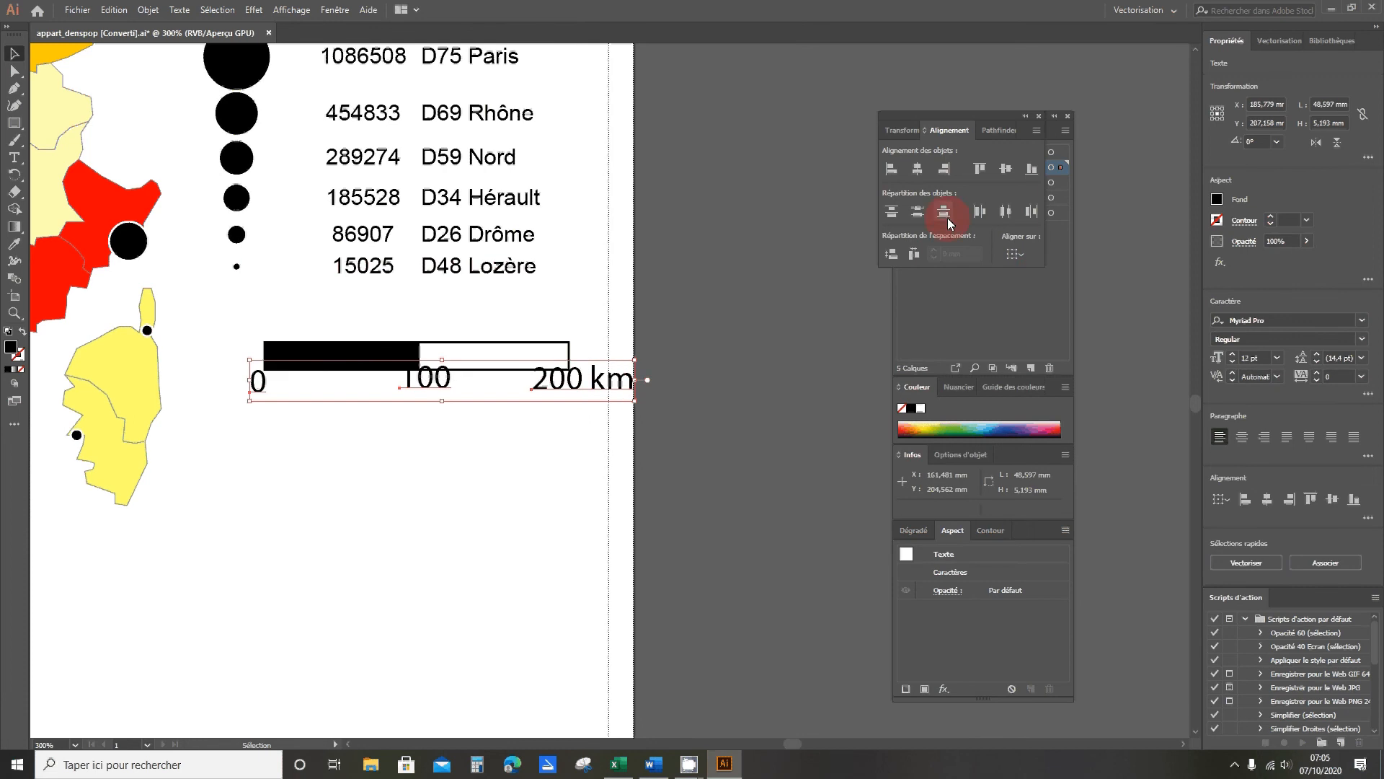
left_click(917, 212)
left_click(915, 215)
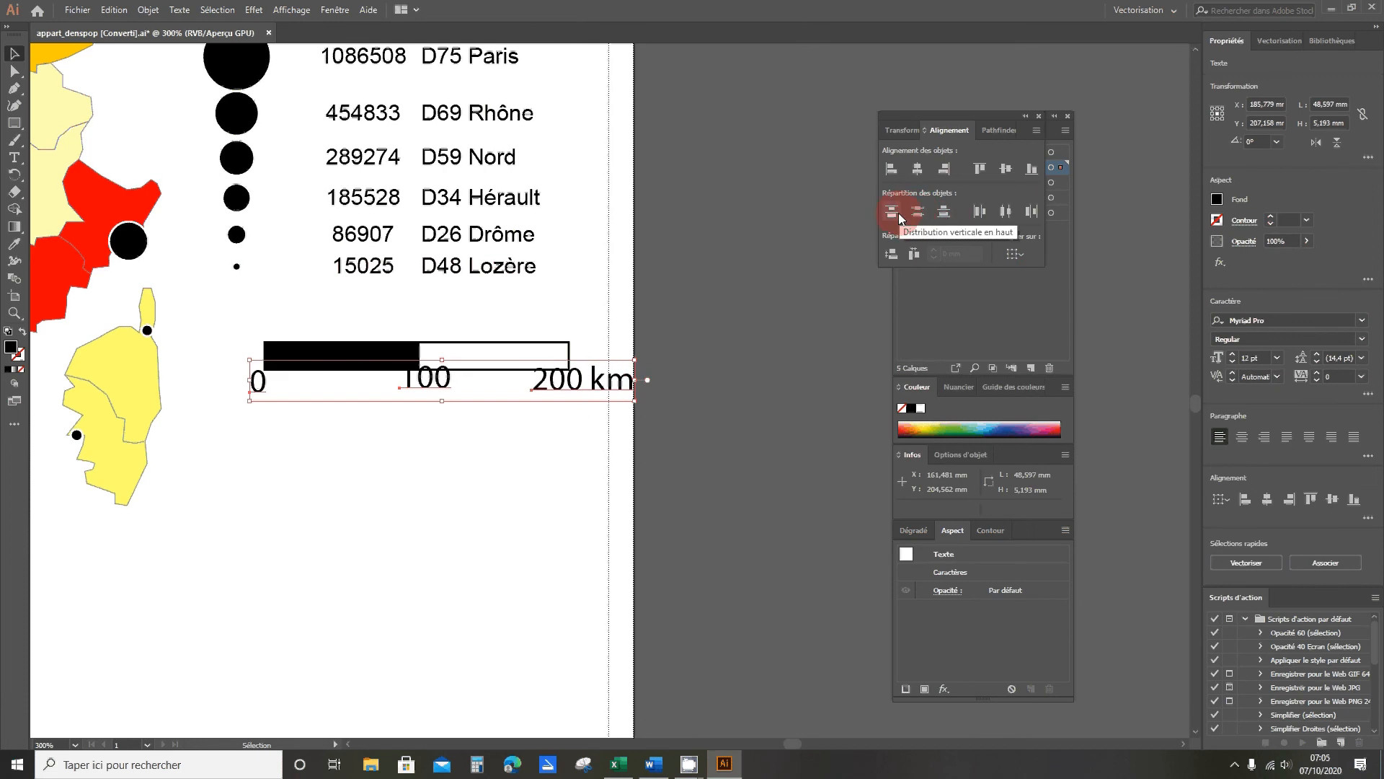
left_click(1010, 170)
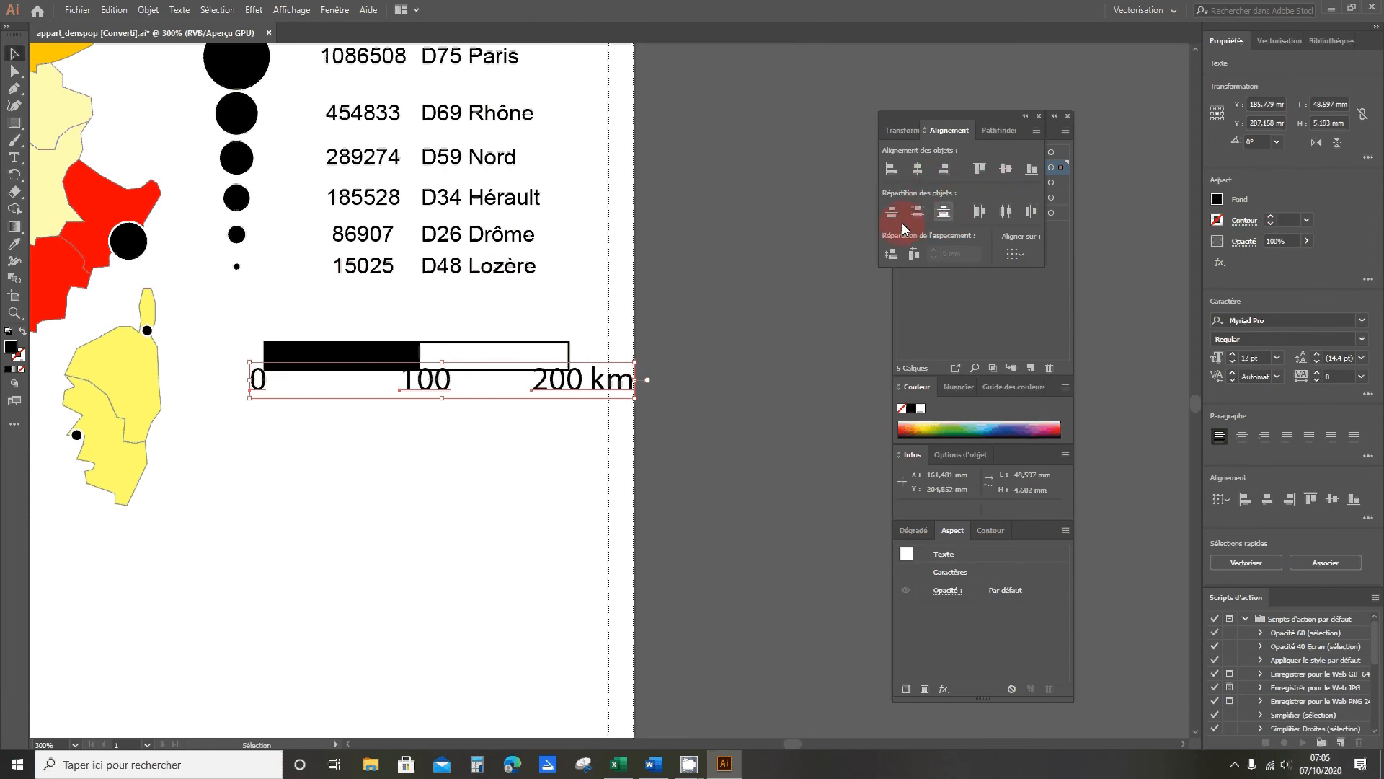
left_click_drag(455, 380, 450, 398)
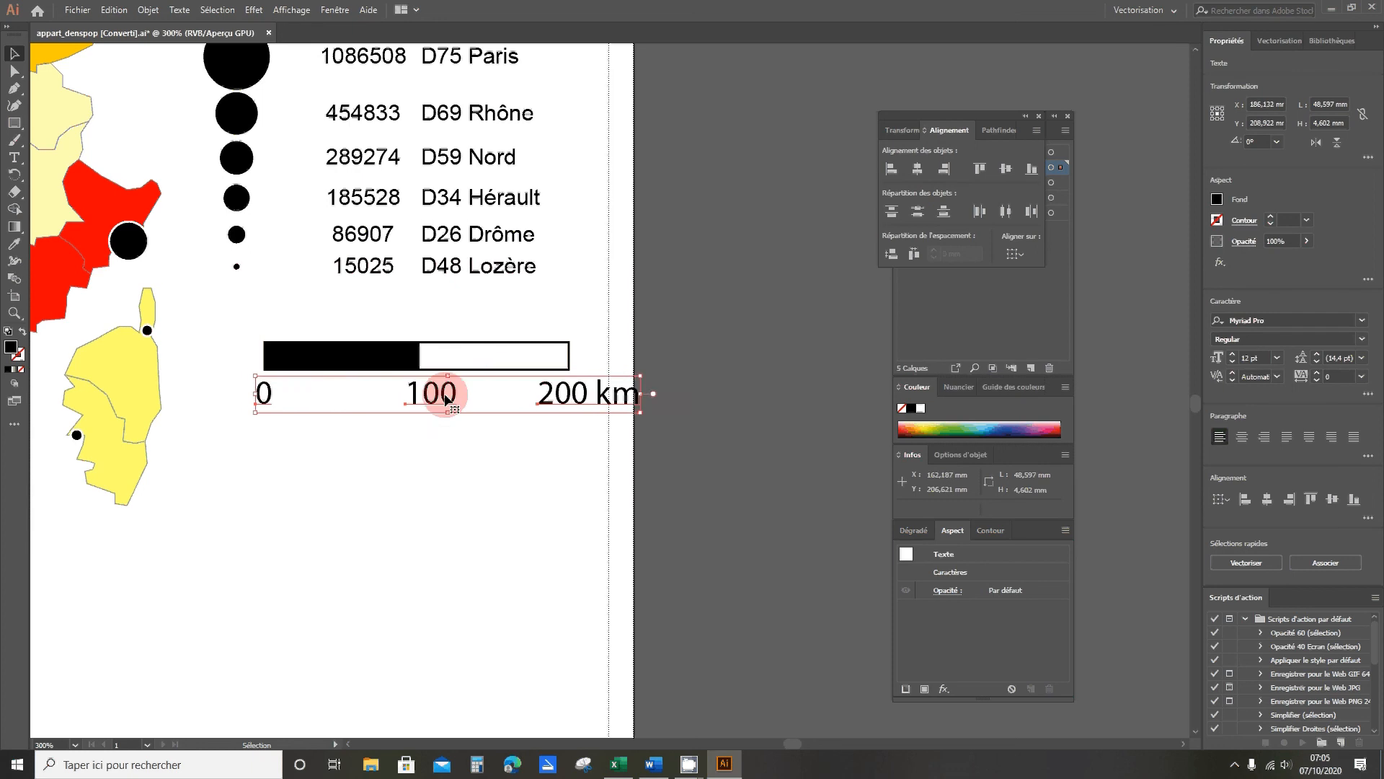
left_click(515, 464)
Nudge the 100 label left to centre it under the division between the black and white halves
left_click(434, 396)
key("Left")
key("Left")
key("Left")
key("Left")
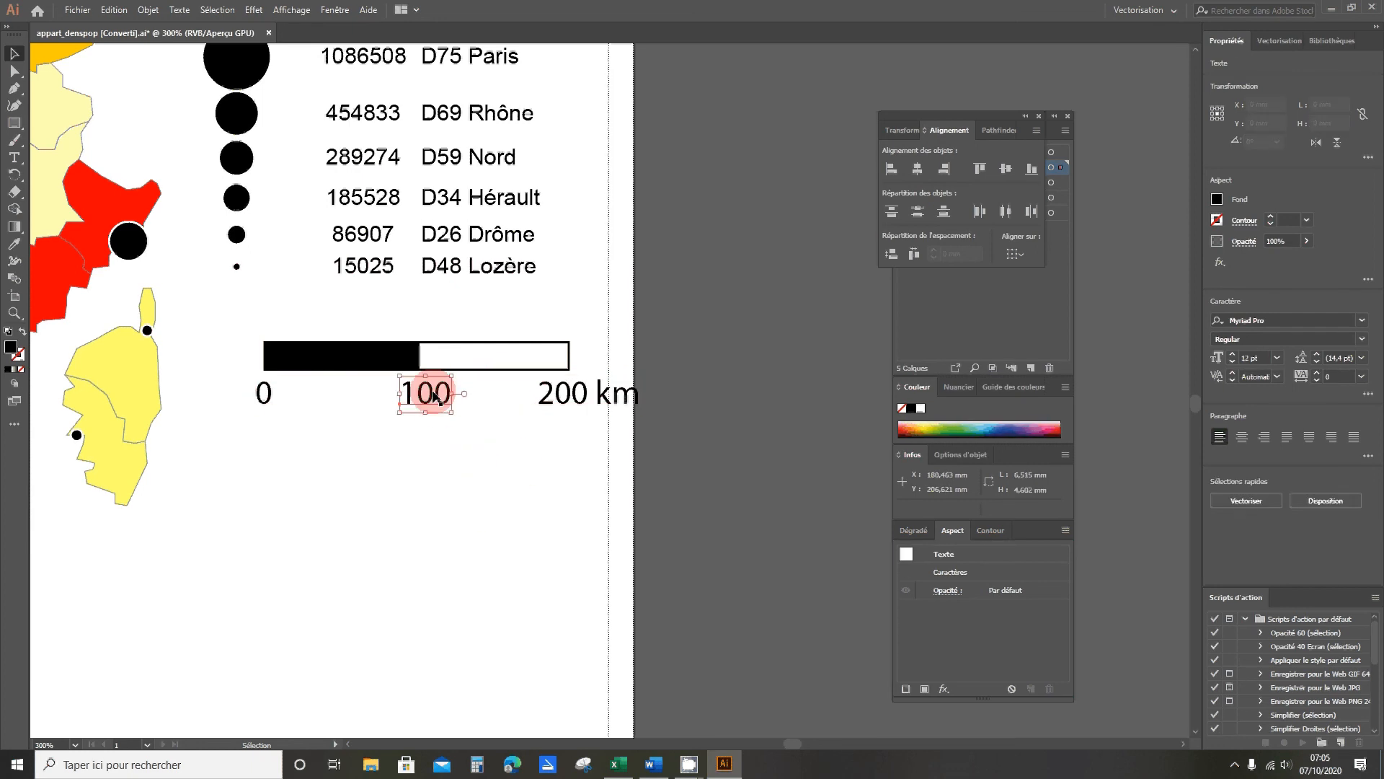
Adjust the 200 km label sideways, first left and finally right, to place its number under the scale bar's end
left_click(577, 397)
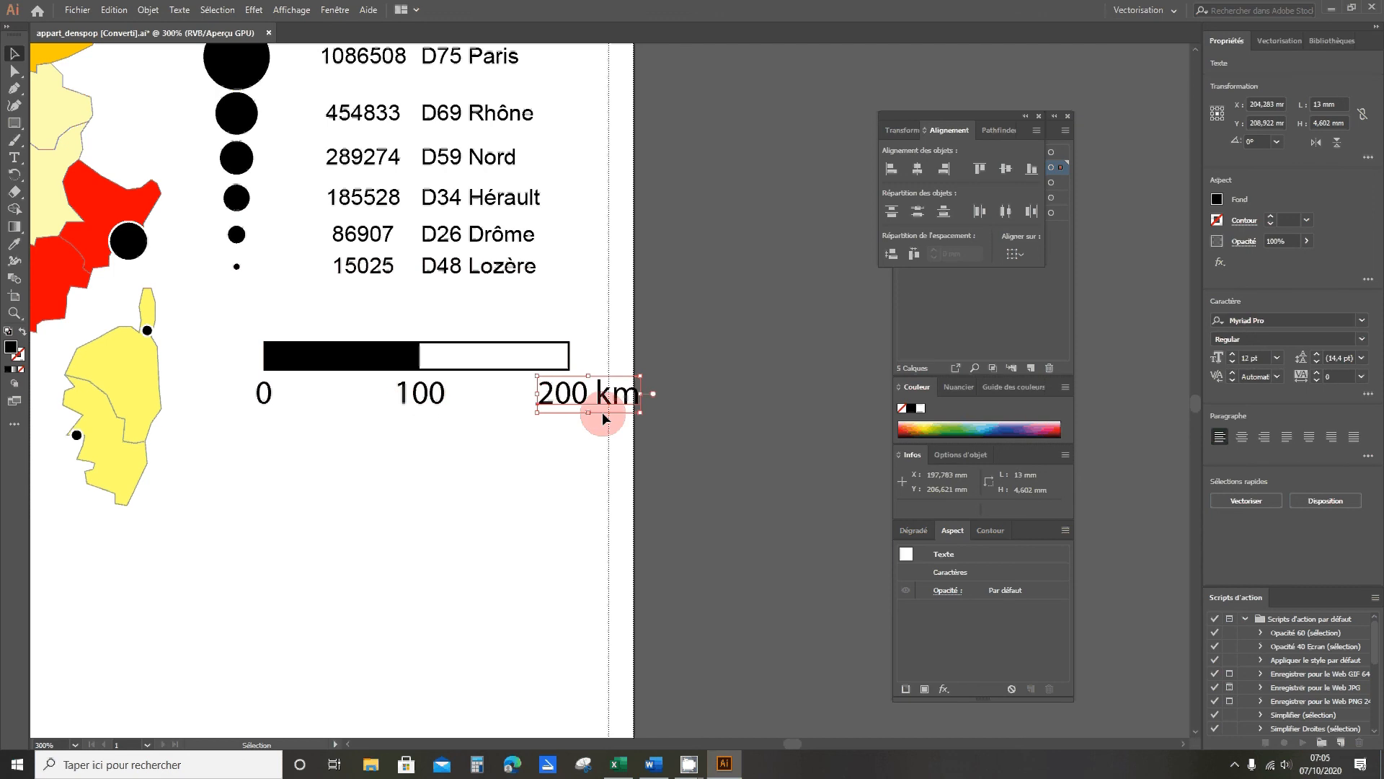
key("Left")
key("Left")
left_click(512, 461)
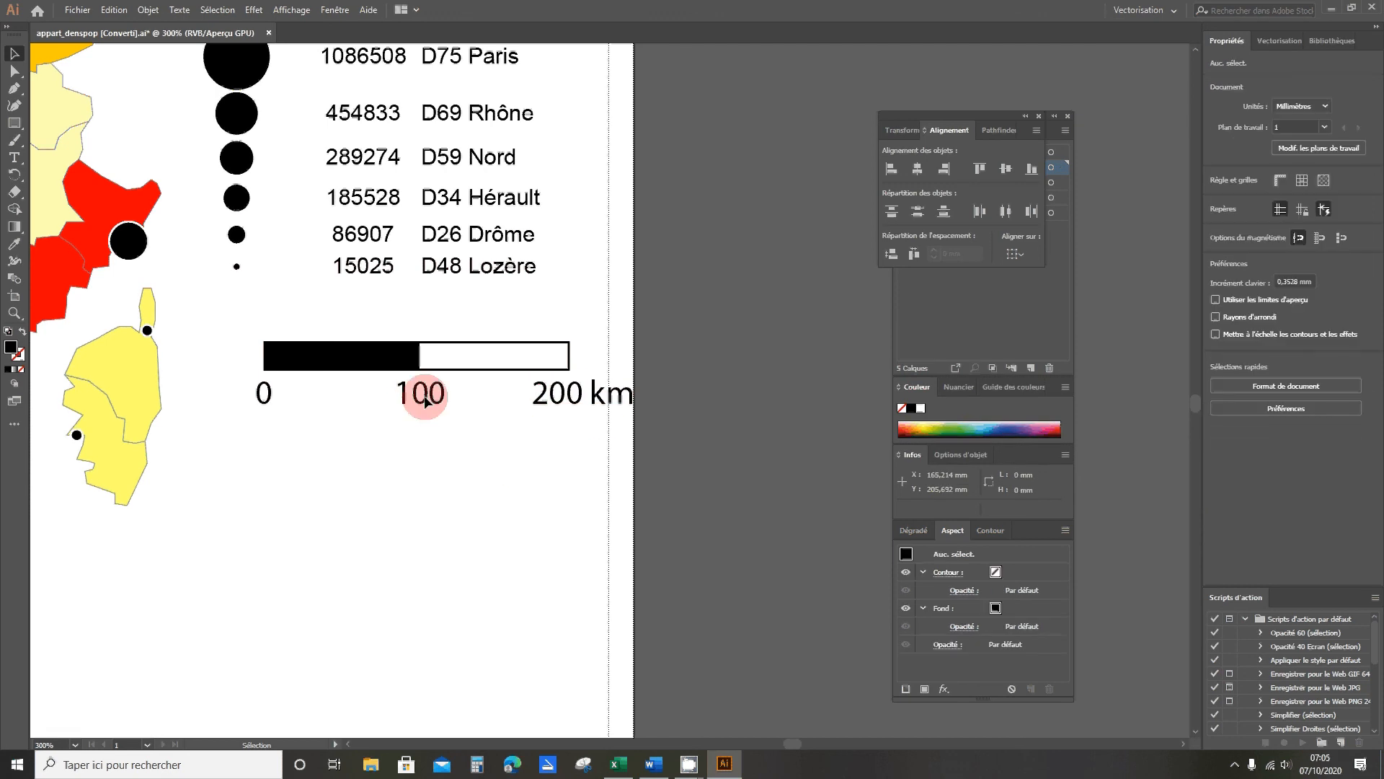
left_click(550, 396)
key("Right")
key("Right")
key("Right")
key("Right")
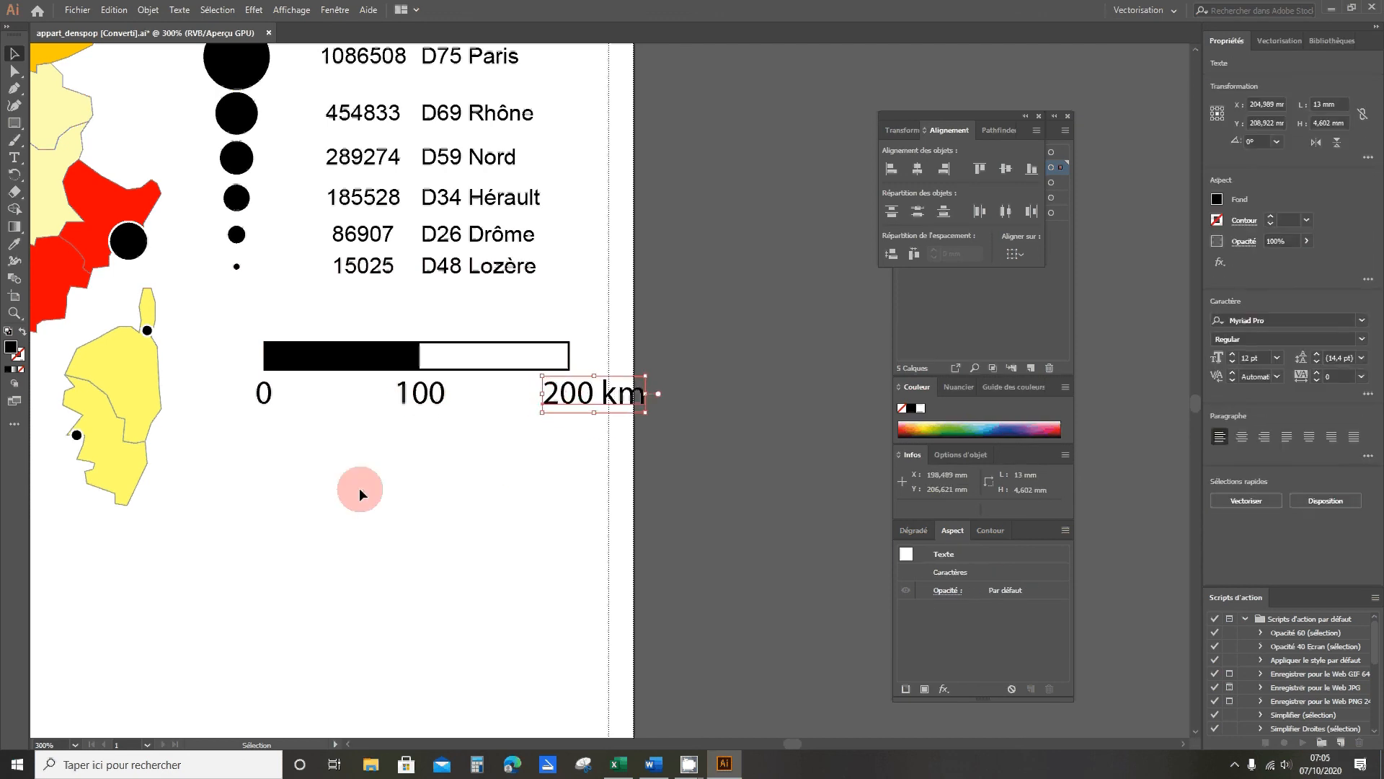
Move the whole scale bar with its three labels left so that it fits inside the page margin, and deselect it
left_click_drag(226, 331, 635, 439)
key("Left")
key("Left")
key("Left")
key("Left")
key("Left")
key("Left")
key("Left")
key("Left")
key("Left")
key("Left")
key("Left")
key("Left")
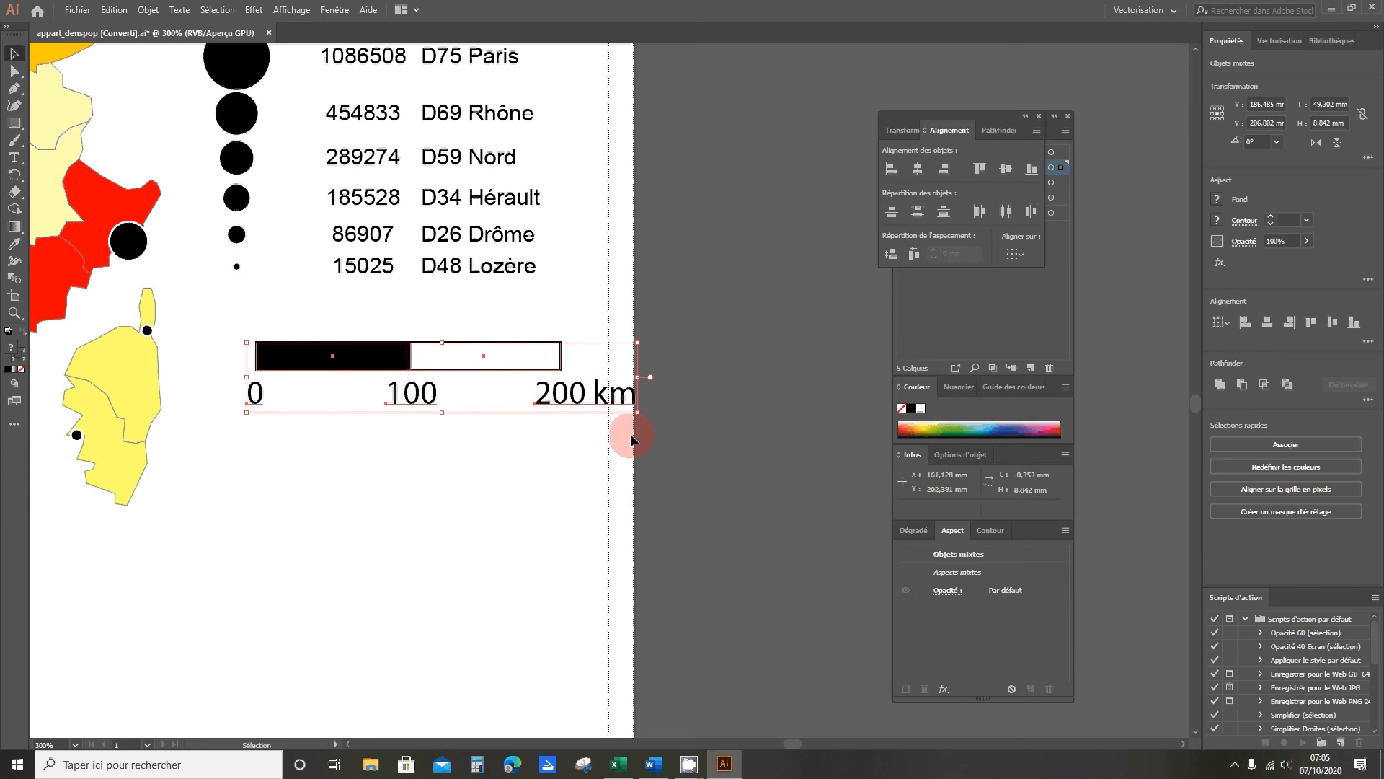
key("Left")
key("Left")
key("Left")
key("Left")
key("Left")
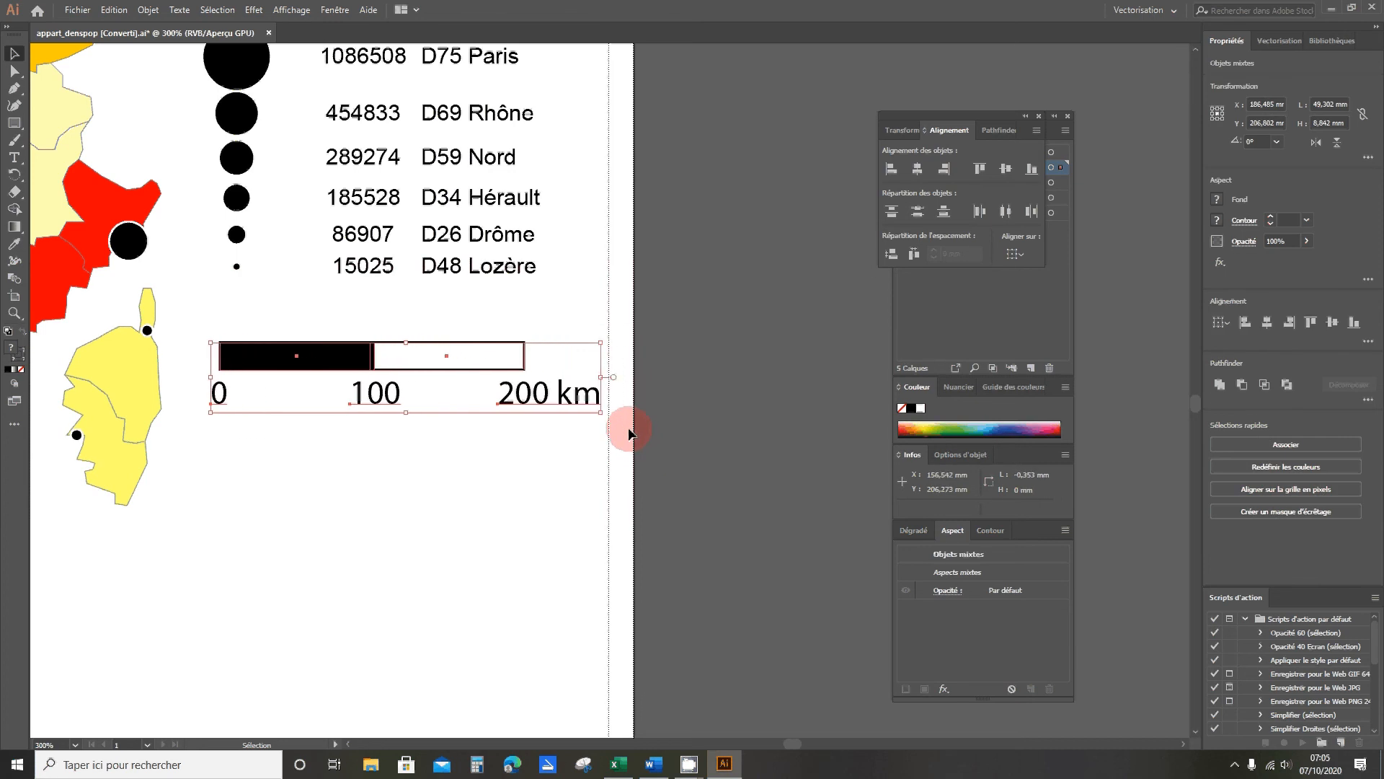
left_click(741, 402)
Move the credit text "Fait avec Philcarto" to the right beneath the map of France
scroll(721, 357, "down", 4)
scroll(624, 369, "up", 1)
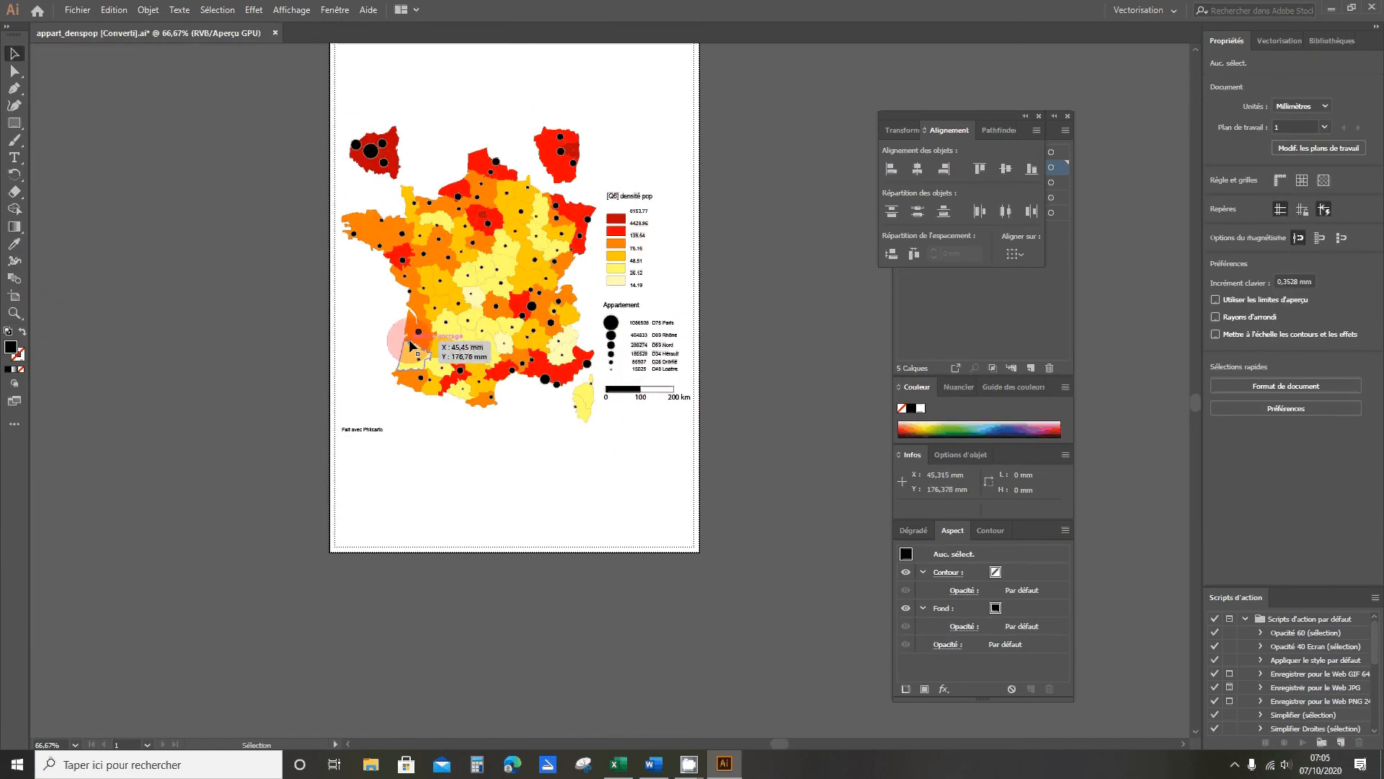
left_click(358, 429)
mouse_move(412, 433)
left_mouse_down()
mouse_move(453, 435)
mouse_move(439, 433)
left_mouse_up()
left_click(402, 460)
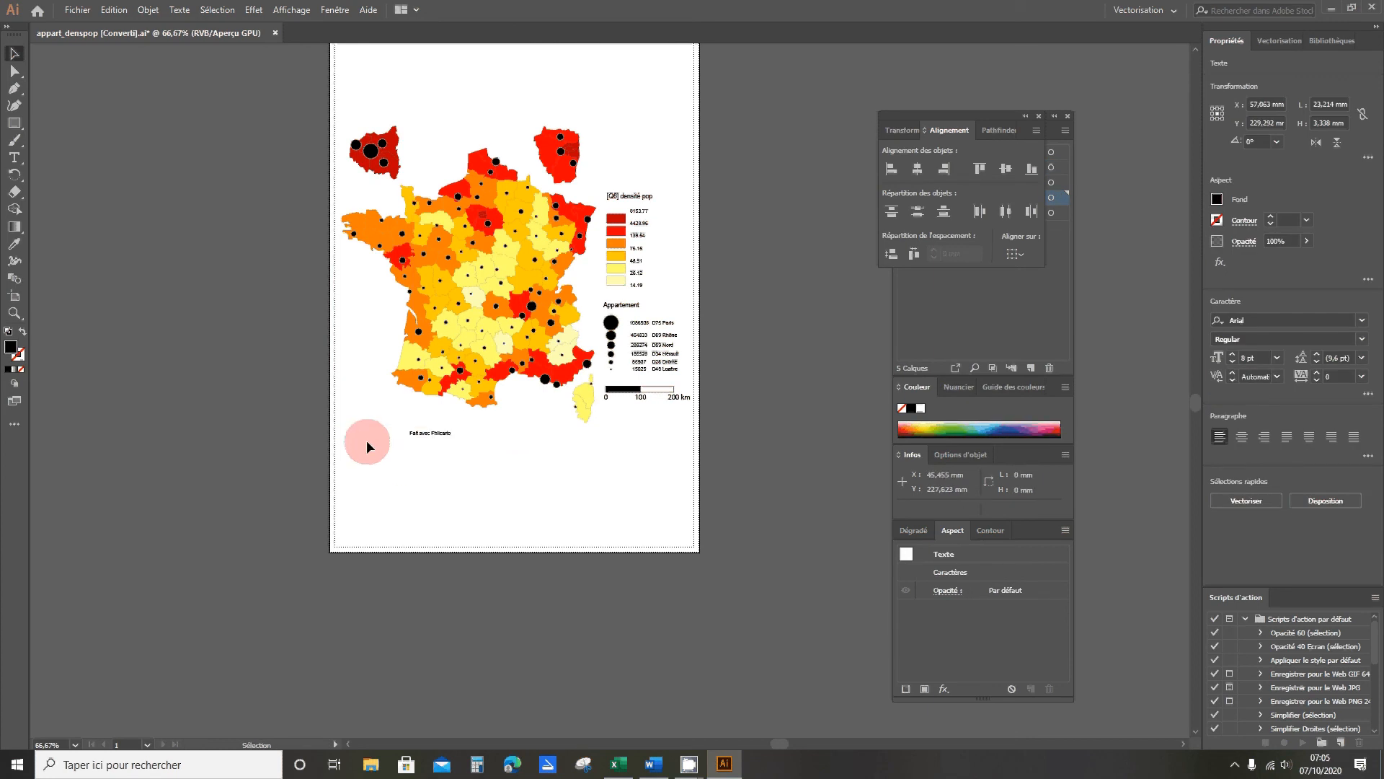
Add a first line "Source : Insee,BRGM, BD exemple 2020 philcarto" above the credit "Fait avec Philcarto" in the same text object
double_click(423, 433)
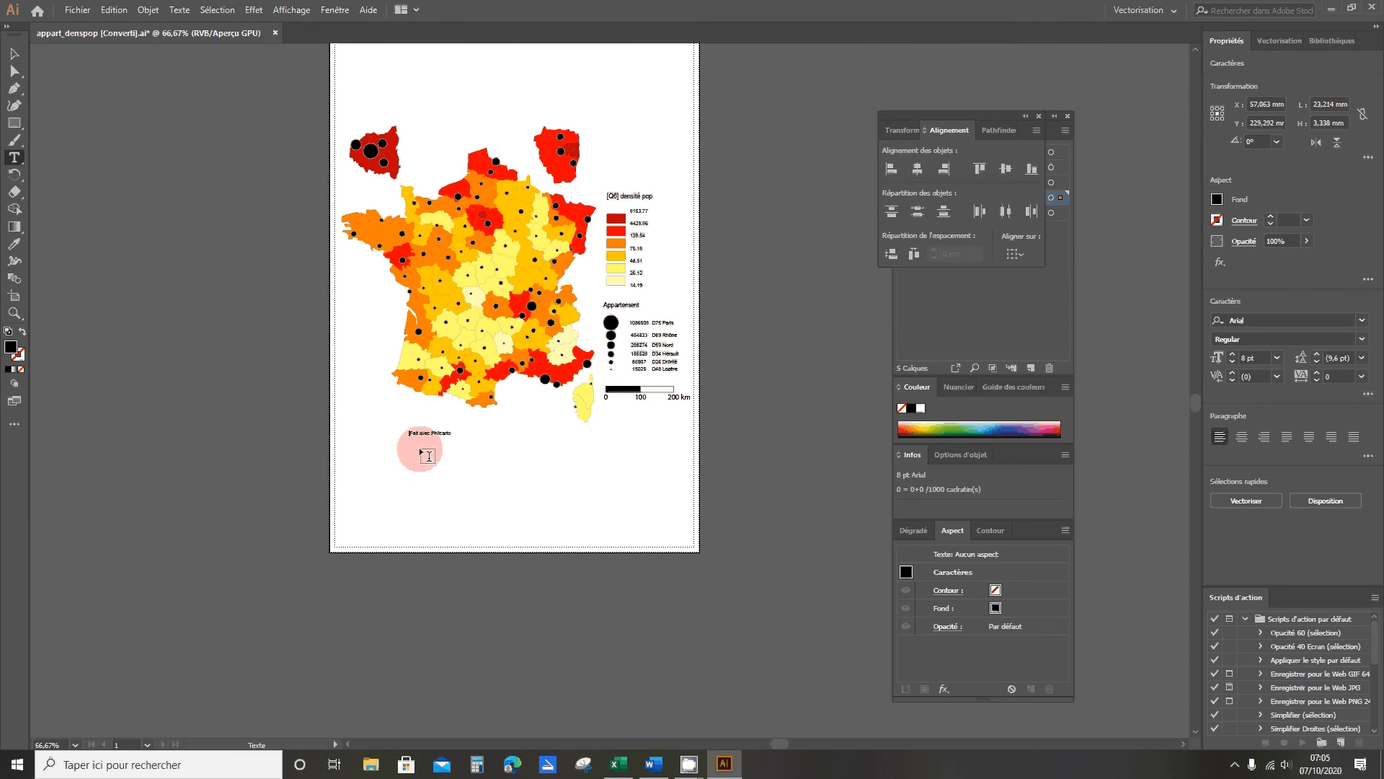
key("Return")
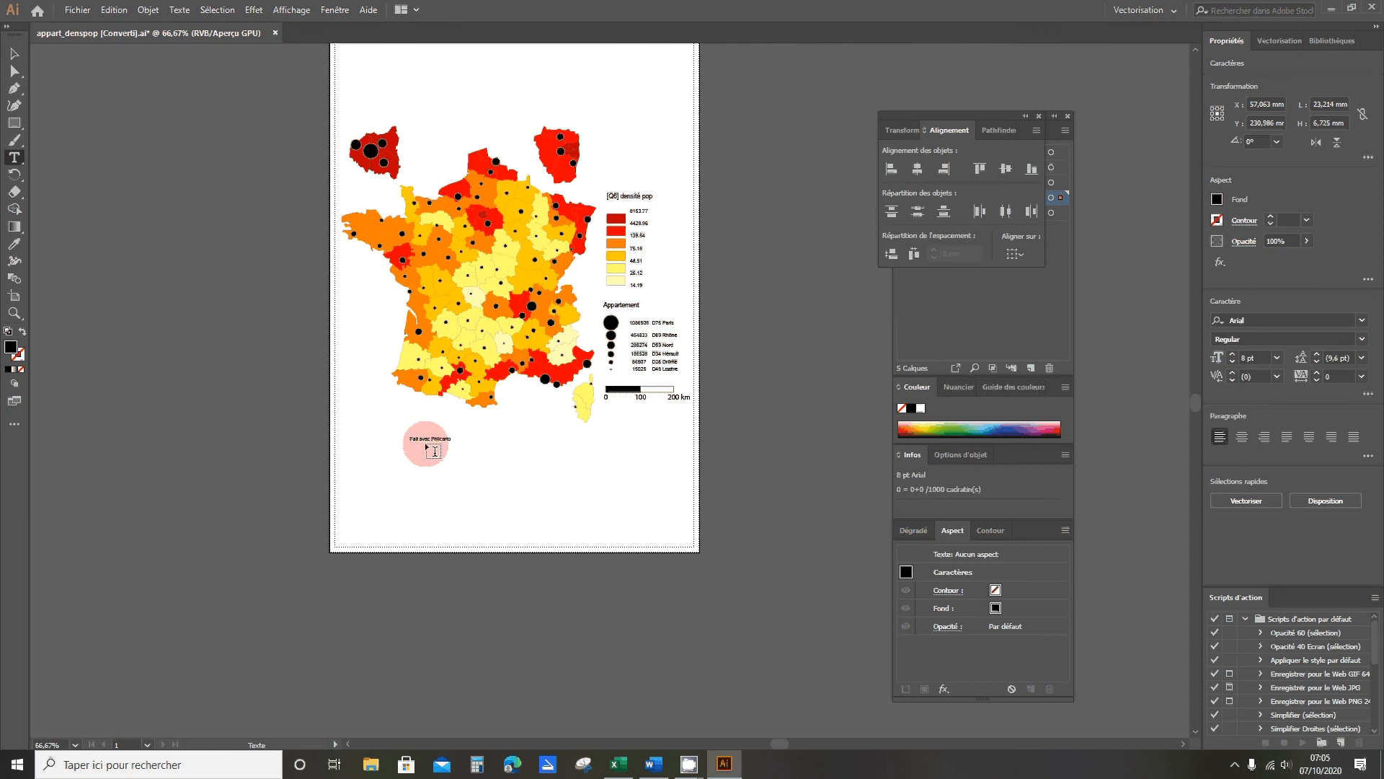
key("BackSpace")
key("BackSpace")
type("Source")
type("mple")
left_click(454, 489)
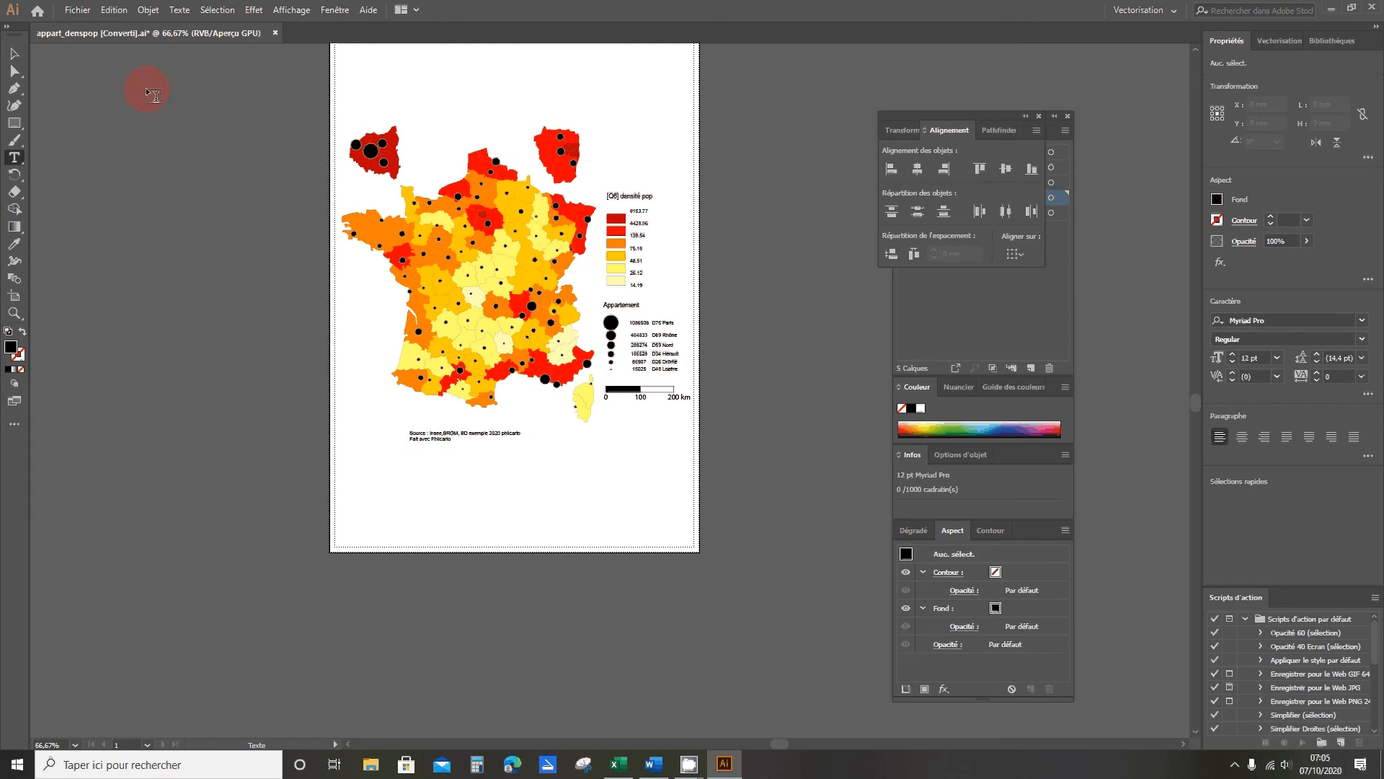
Centre-align the two-line source and credit text
left_click(433, 433)
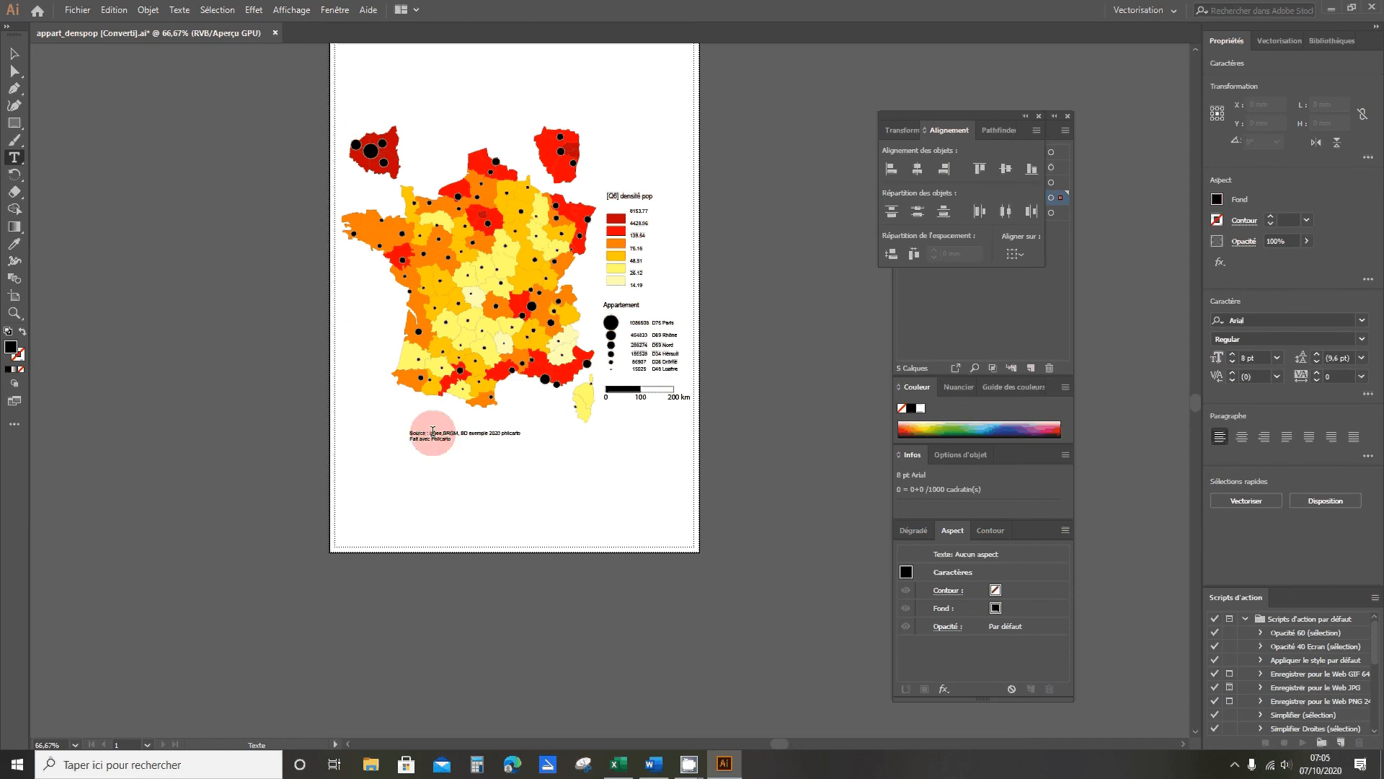
left_click(326, 11)
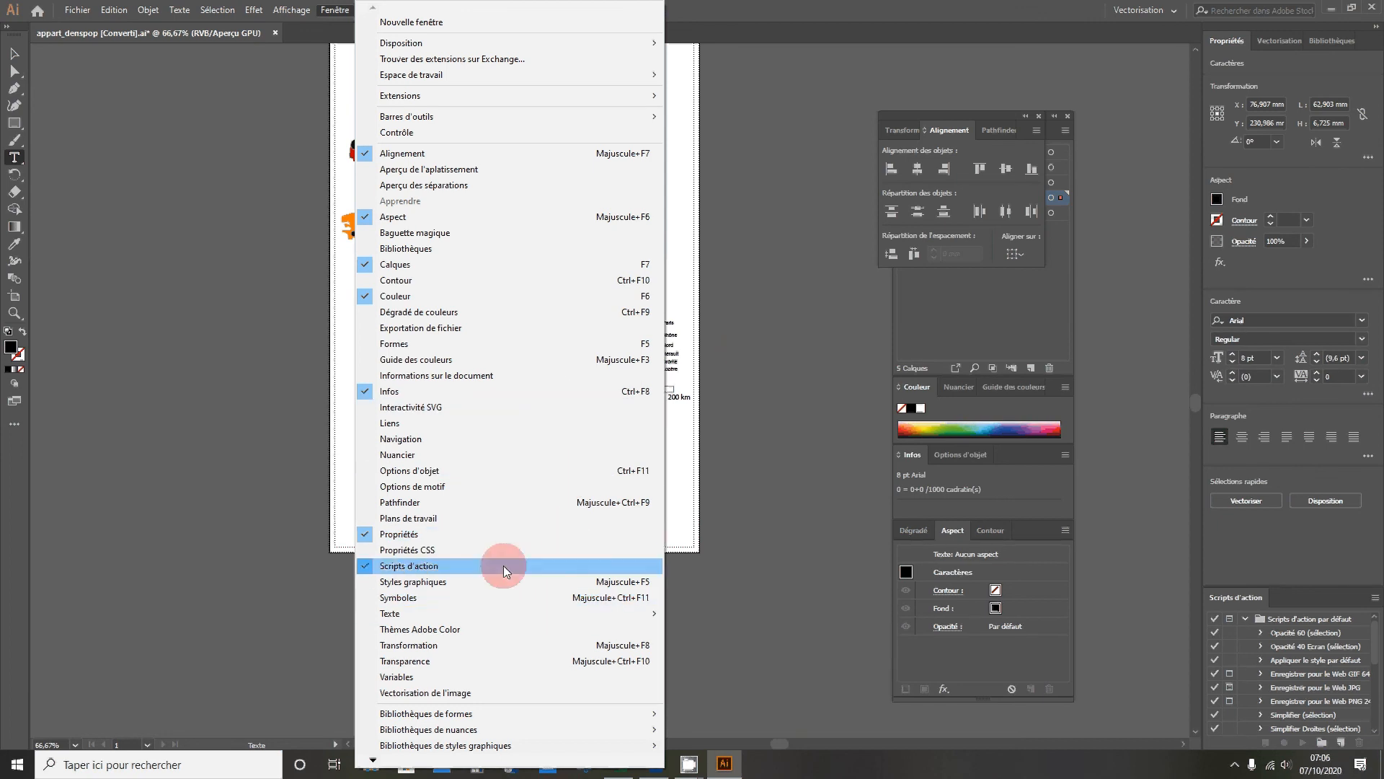
mouse_move(480, 620)
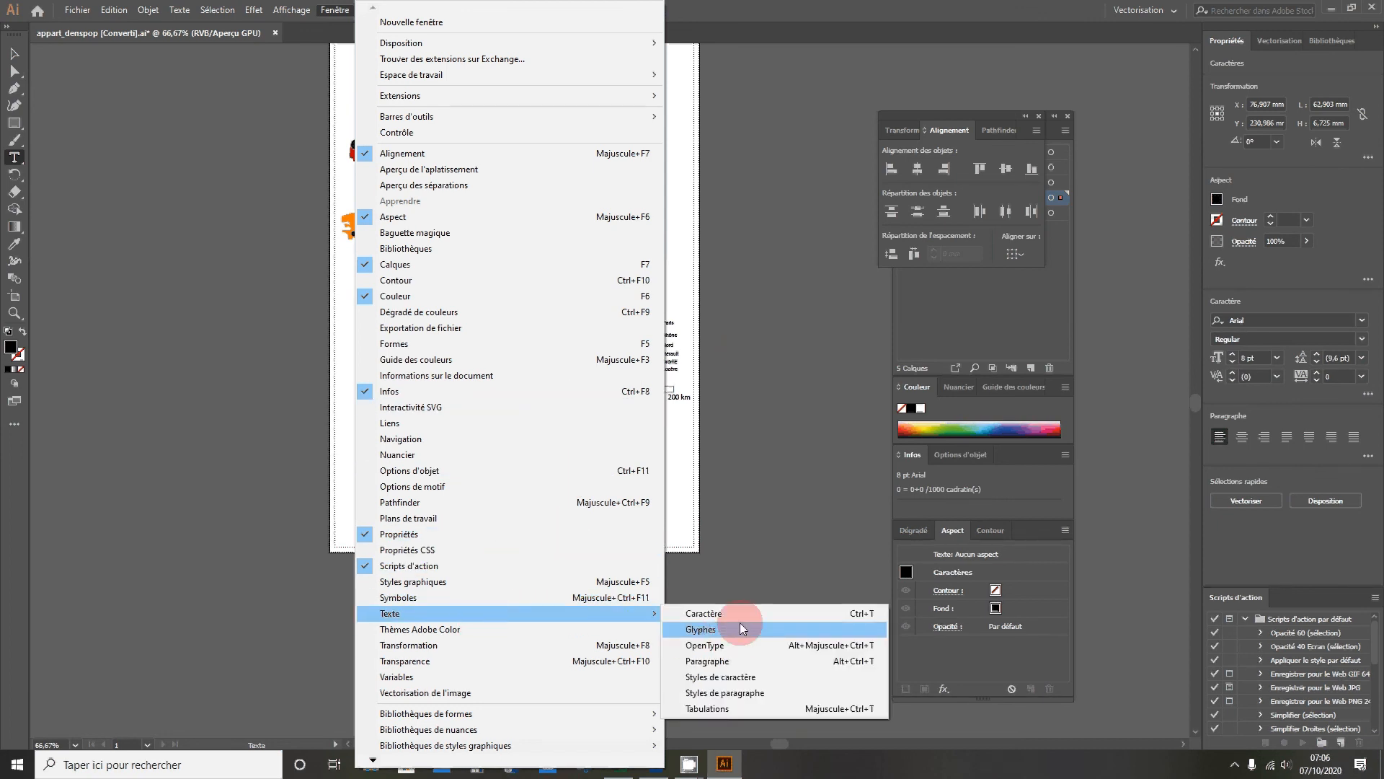
left_click(1287, 459)
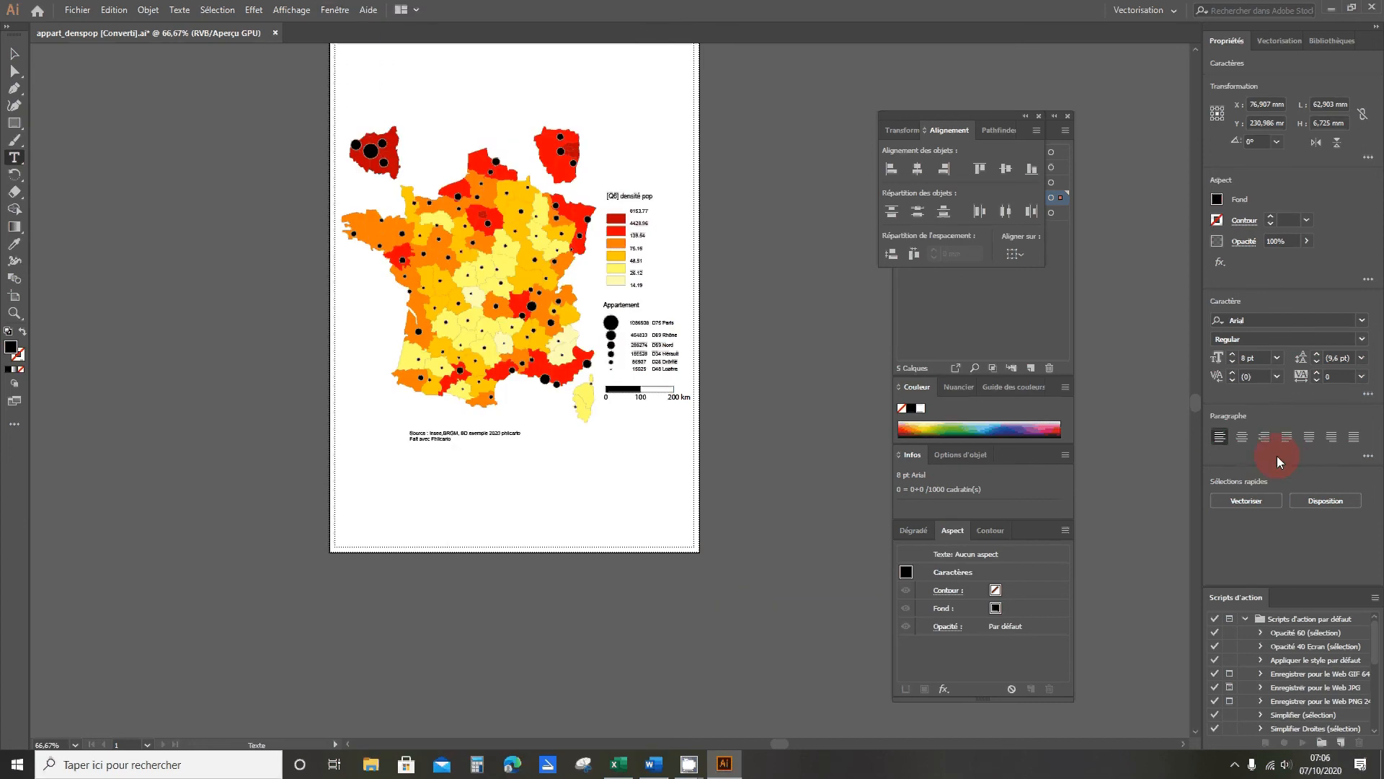
left_click(1240, 441)
left_click(420, 438)
left_click(1221, 443)
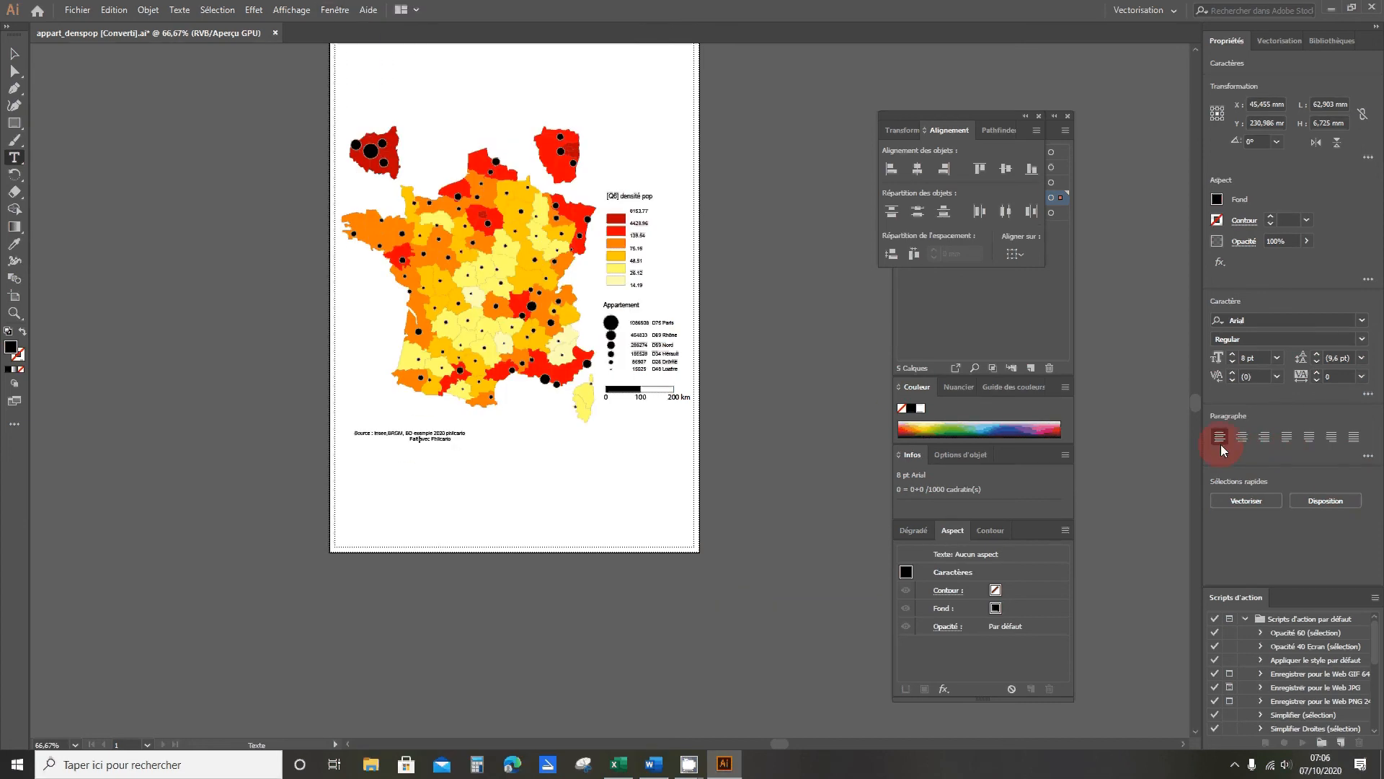
left_click(1250, 446)
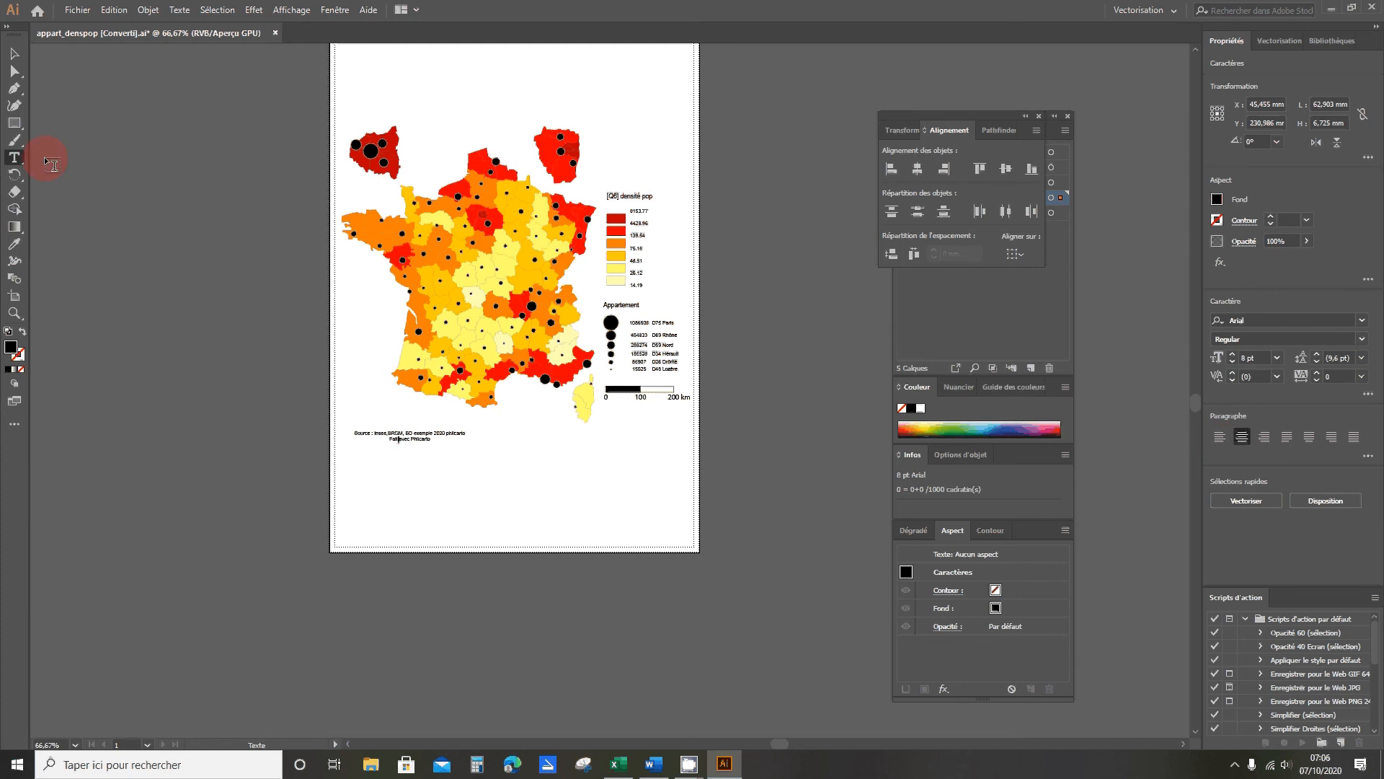
Move the source and credit text to the right so it sits centred beneath the map of France, and deselect it
left_click(7, 55)
left_click(350, 358)
left_click(388, 437)
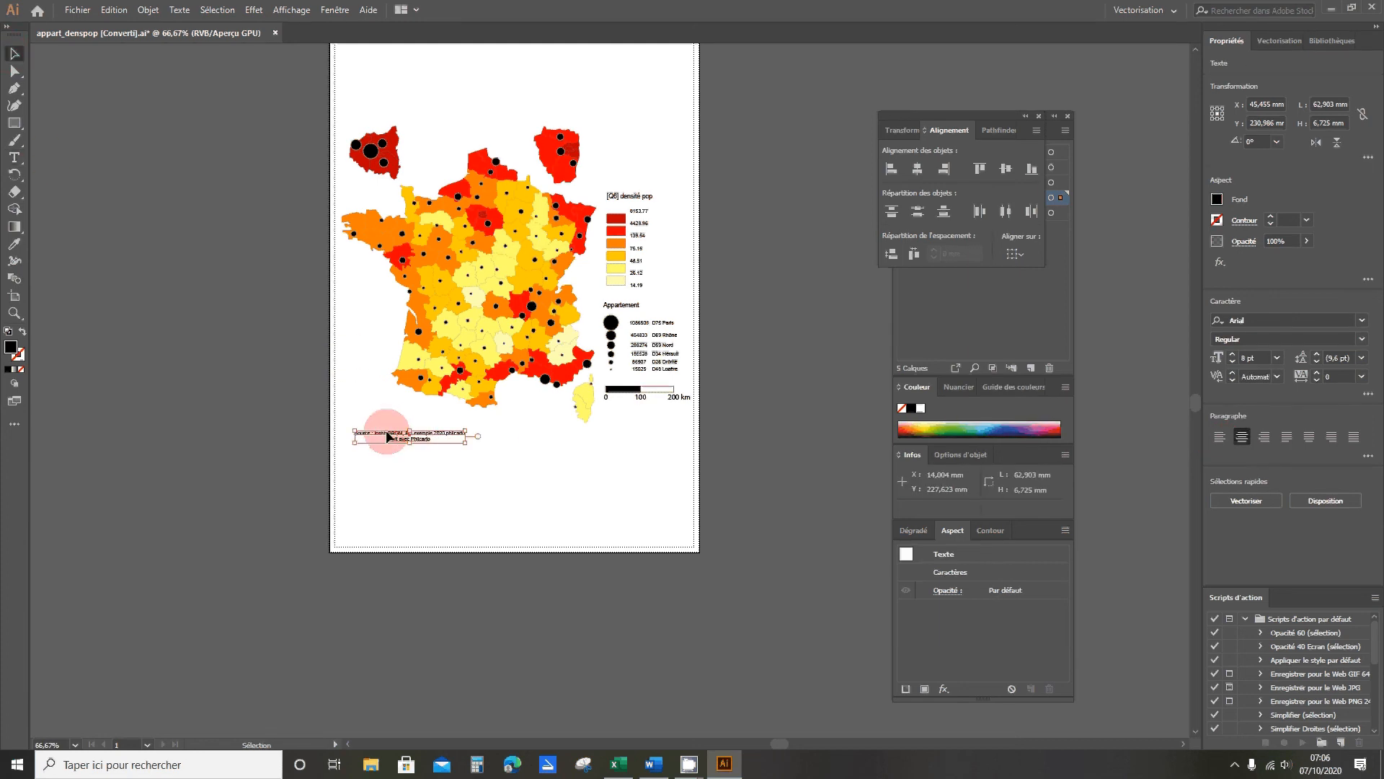
left_click_drag(388, 437, 467, 438)
left_click(381, 105)
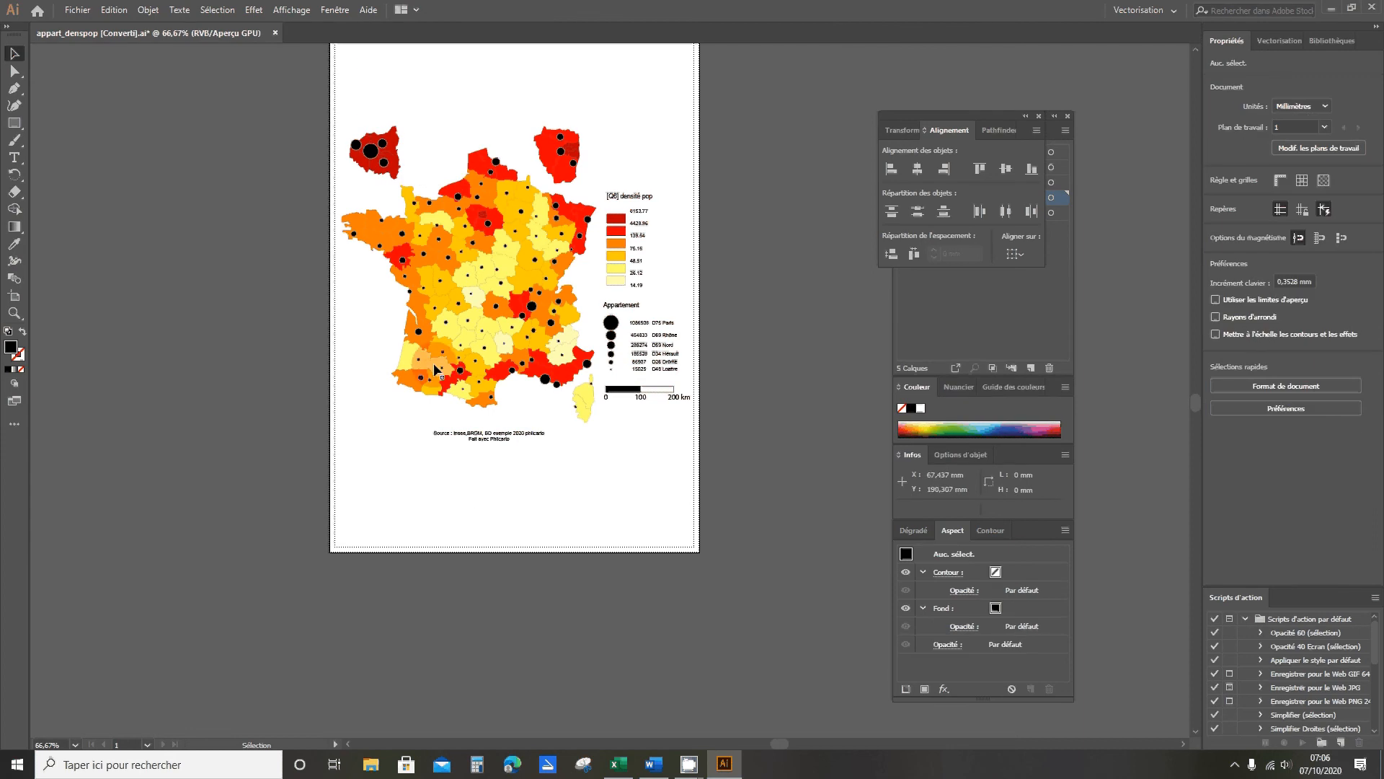
left_click(192, 82)
Add the title text "Carte représentant la densité de population et la quantité d'appartements par département" above the map
left_click(13, 157)
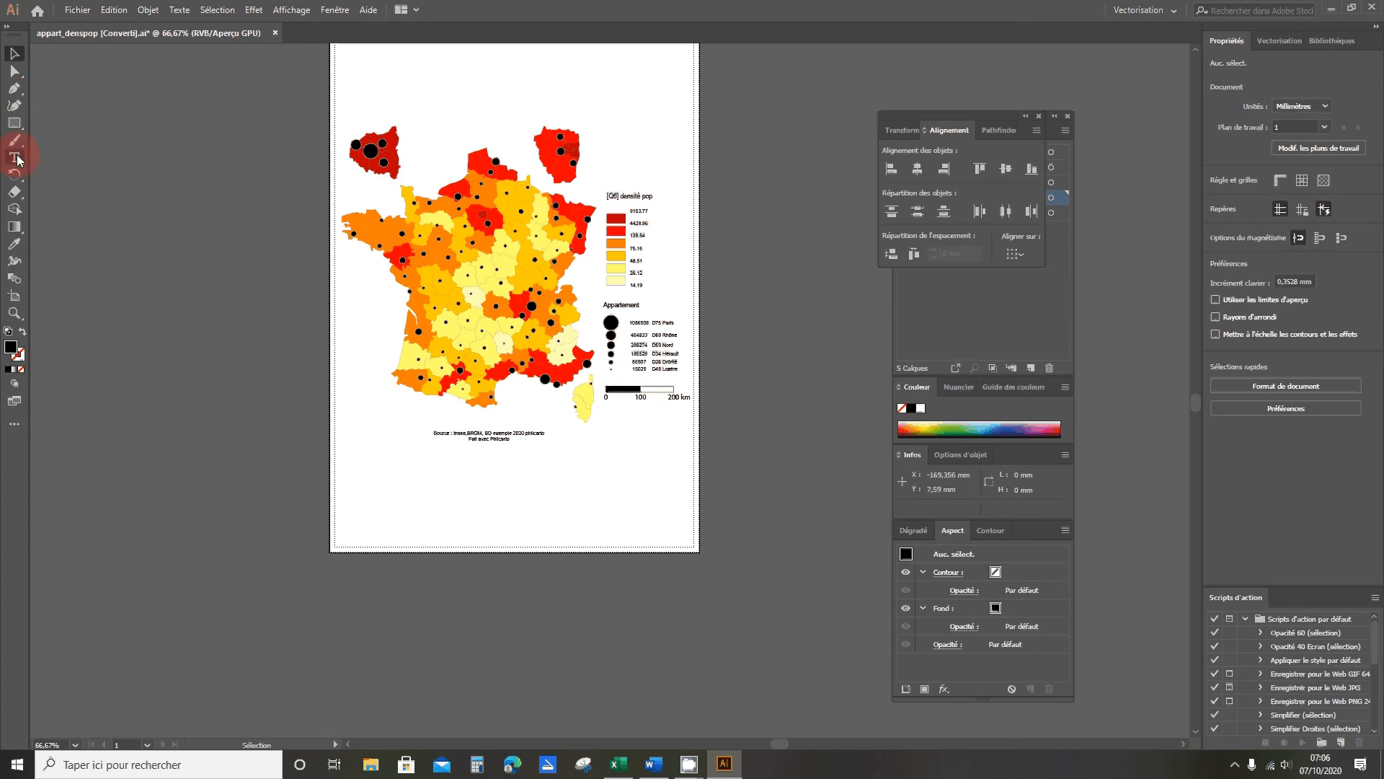
left_click(380, 91)
left_click(419, 203)
type("c")
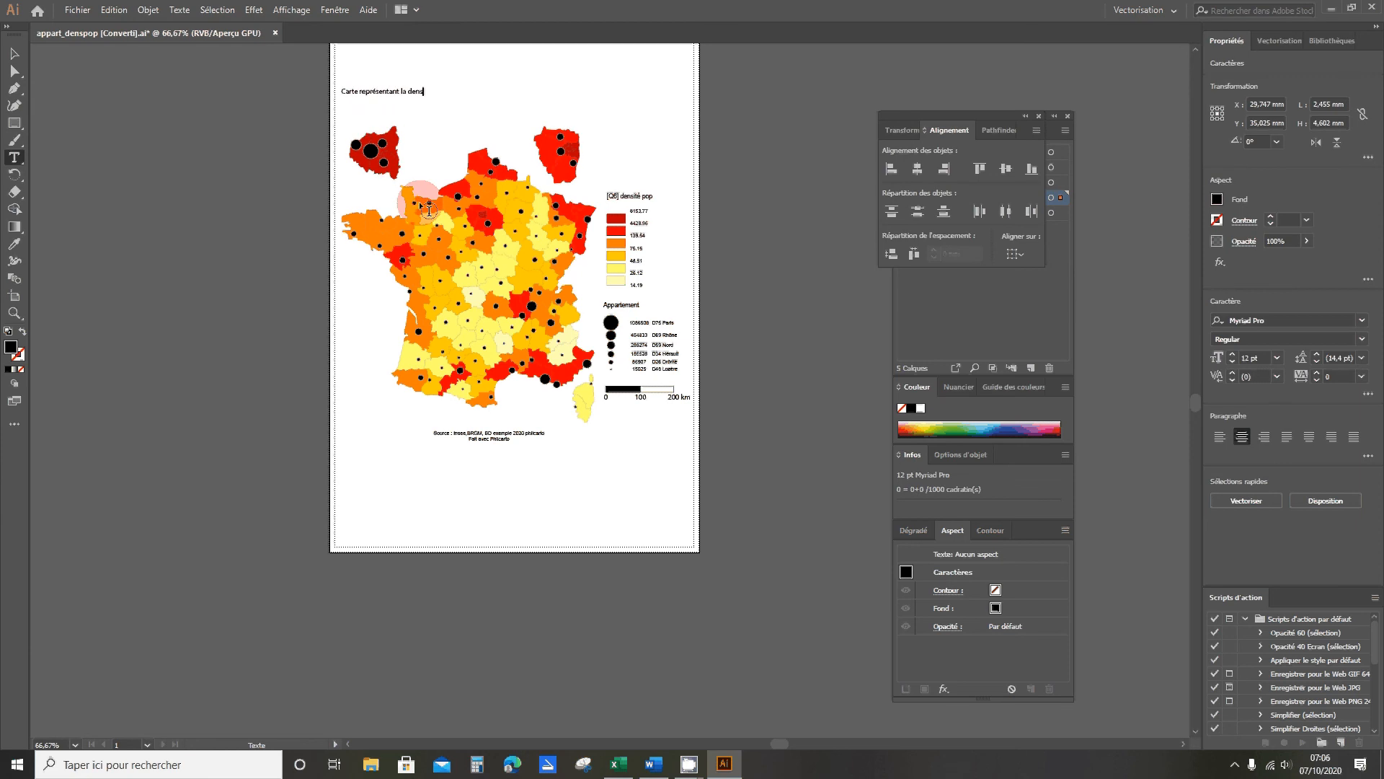
type("arte représentant la densité de population et la quantité d")
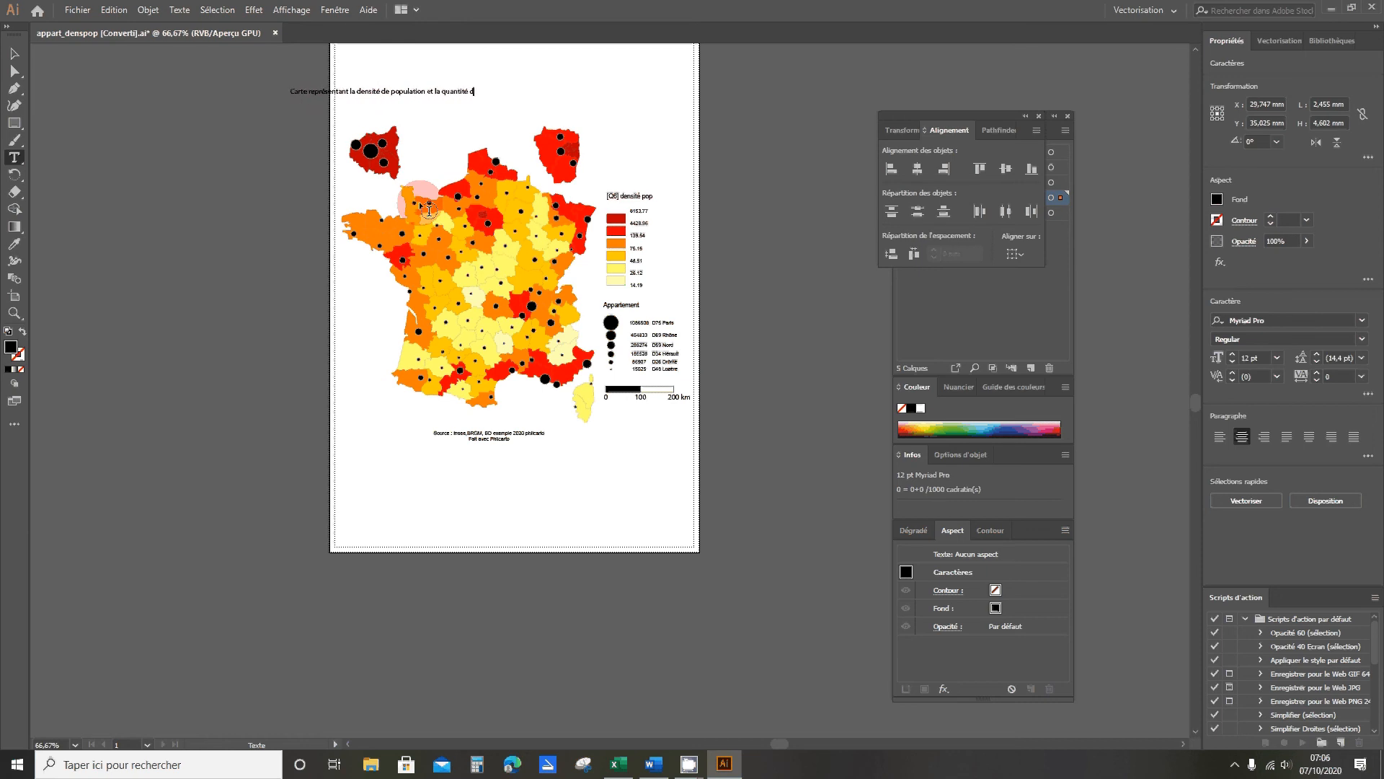
type("'appartement p")
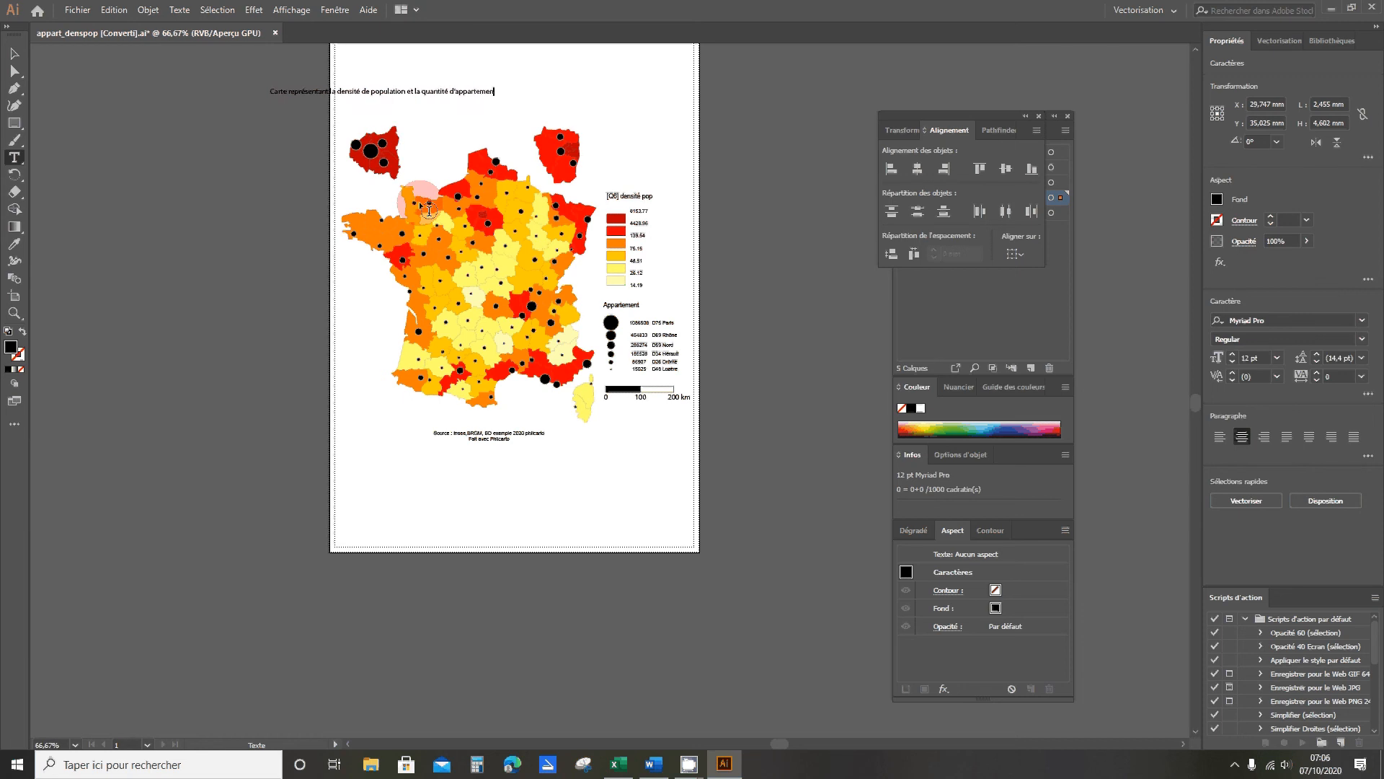
key("BackSpace")
key("BackSpace")
type("s pa")
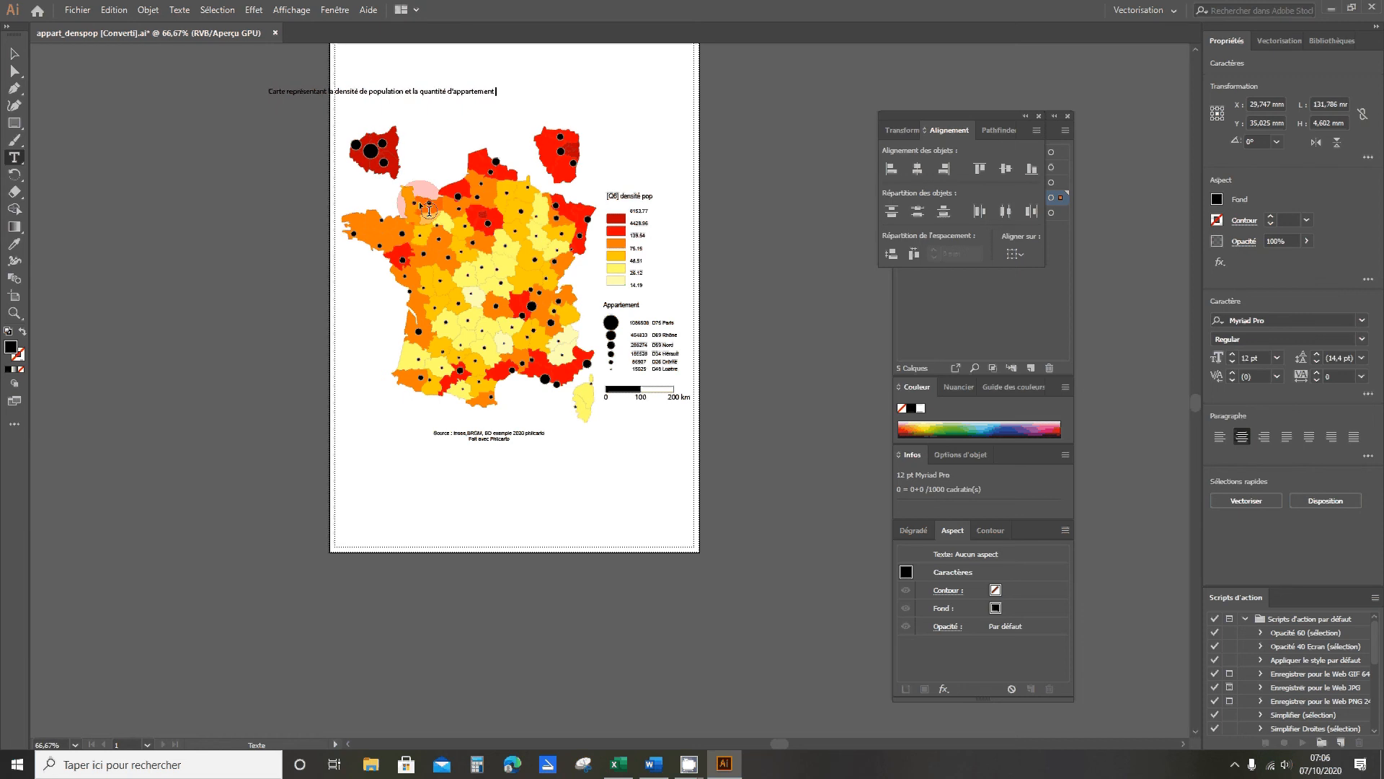
type("r départe")
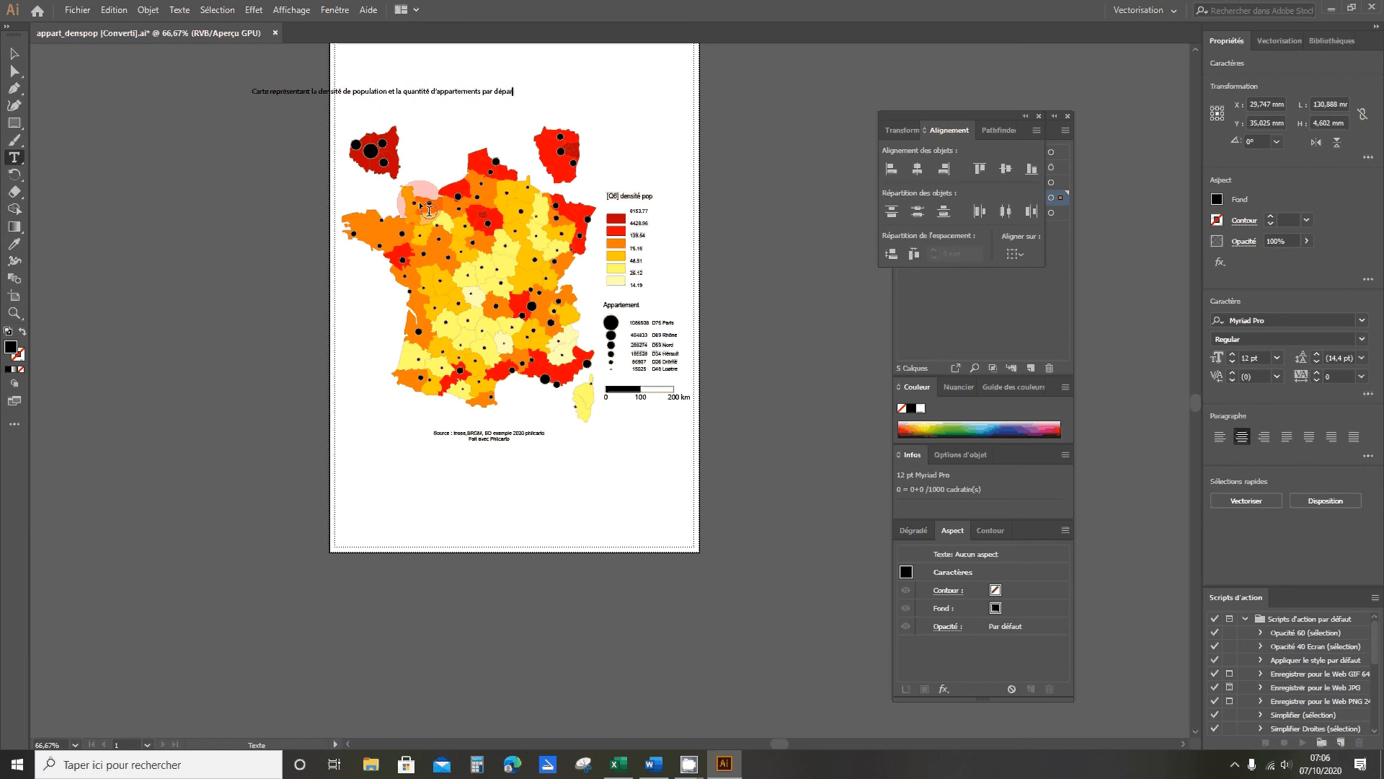
type("ment")
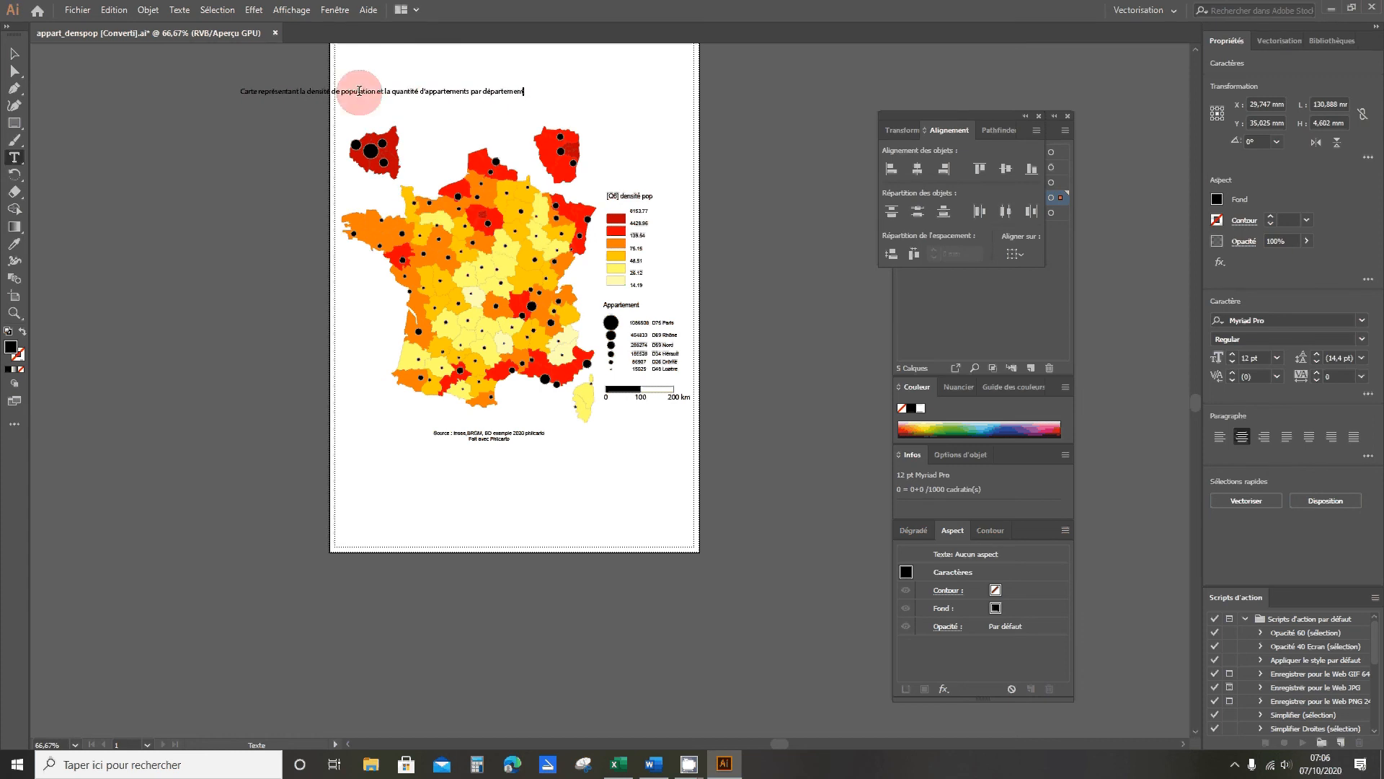
Move the title fully onto the page above the map and enlarge it to about 13.67 pt, spanning most of the page width
left_click(14, 54)
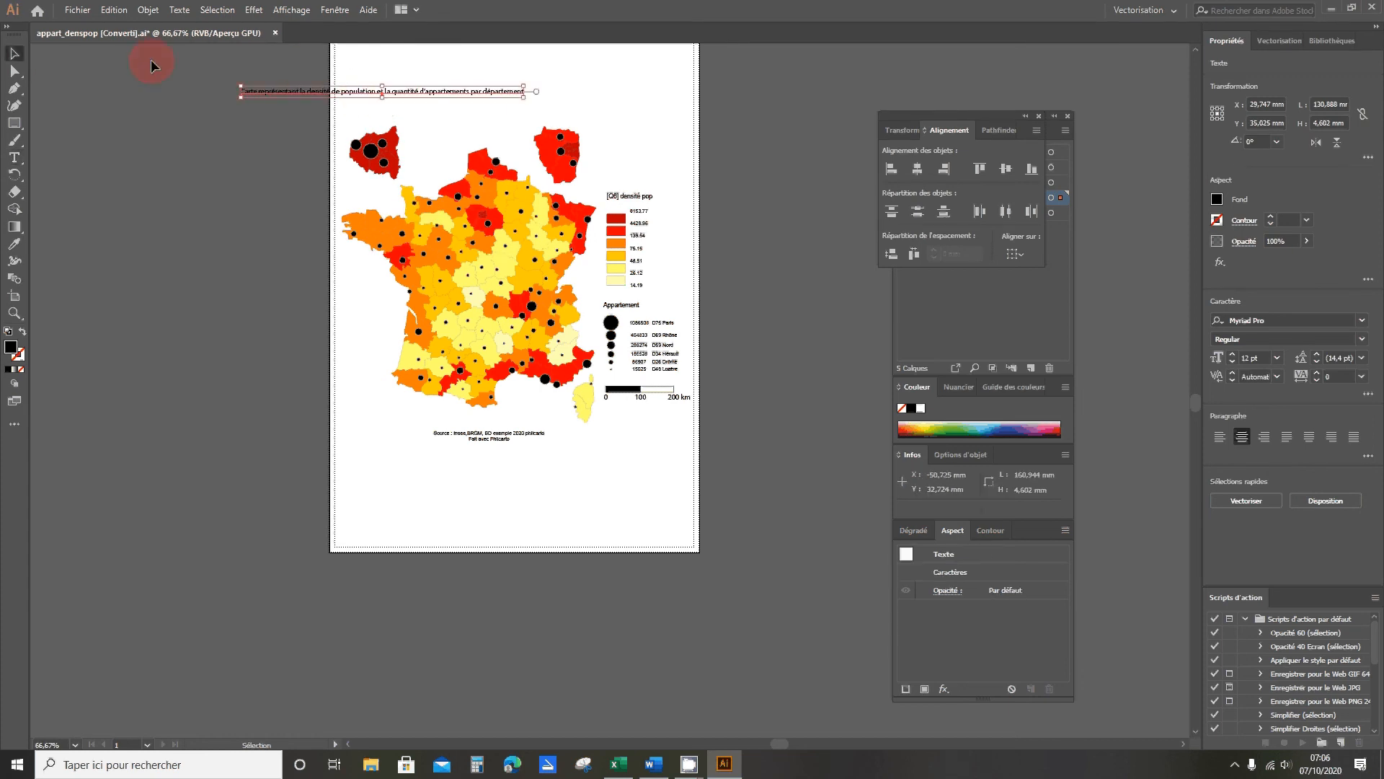
left_click_drag(348, 68, 458, 59)
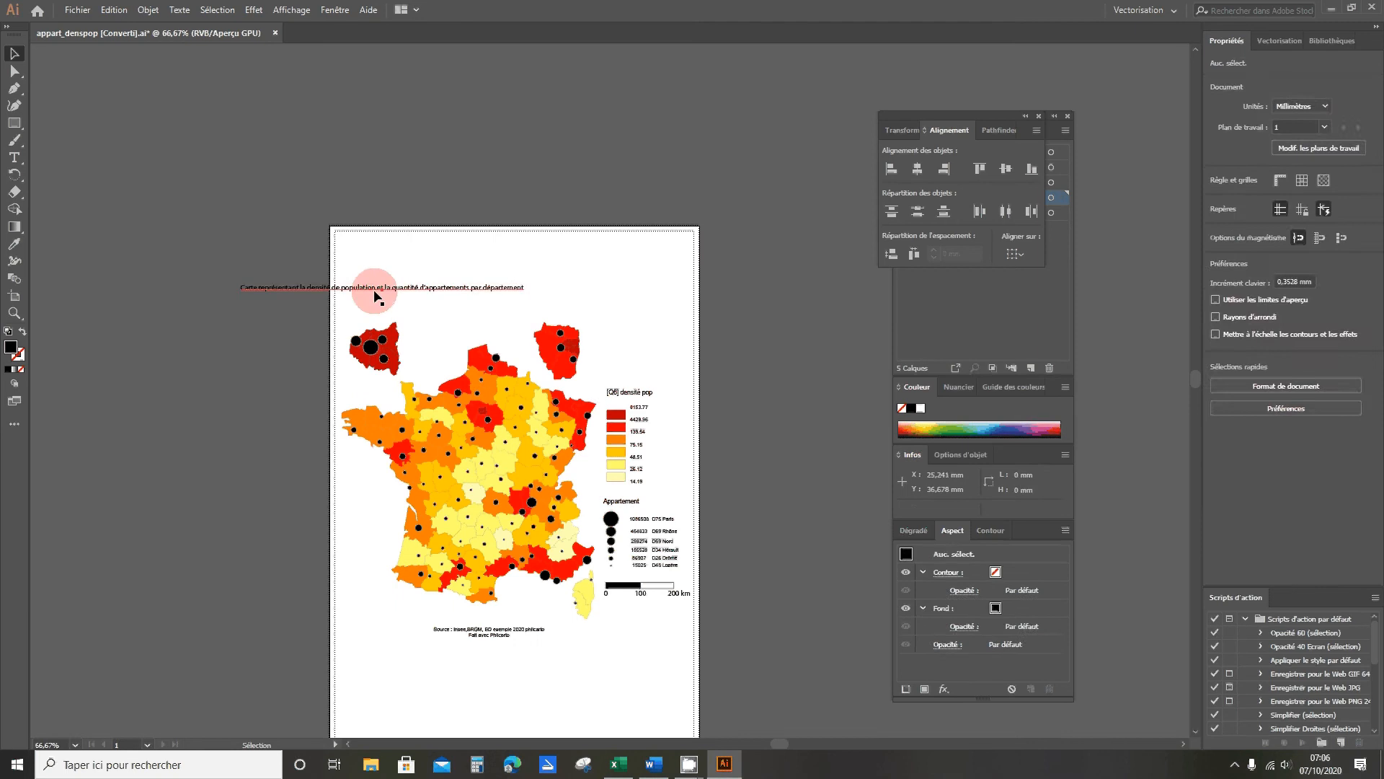
left_click(384, 287)
left_click_drag(384, 287, 501, 279)
left_click_drag(639, 283, 678, 288)
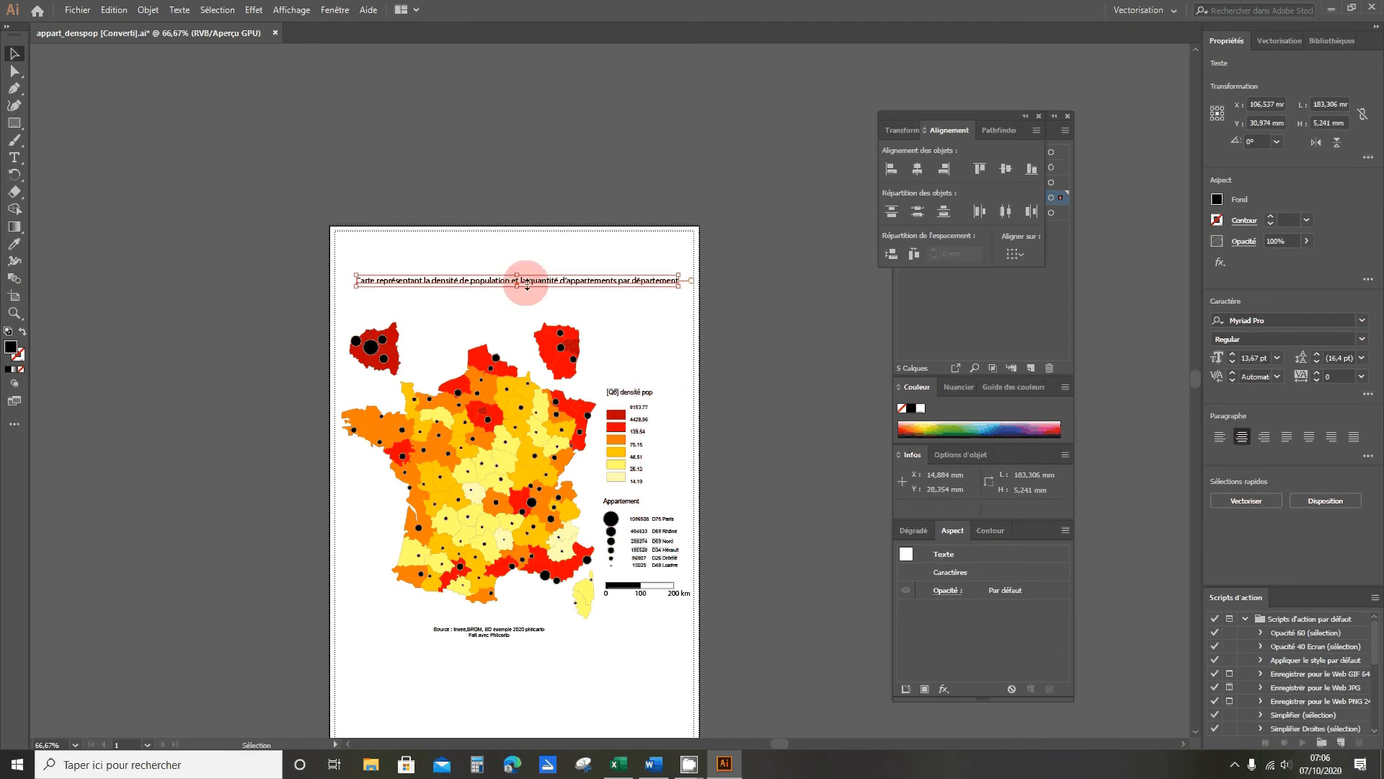
Split the title into two lines, with the break just before "d'appartements"
left_click(543, 302)
double_click(522, 282)
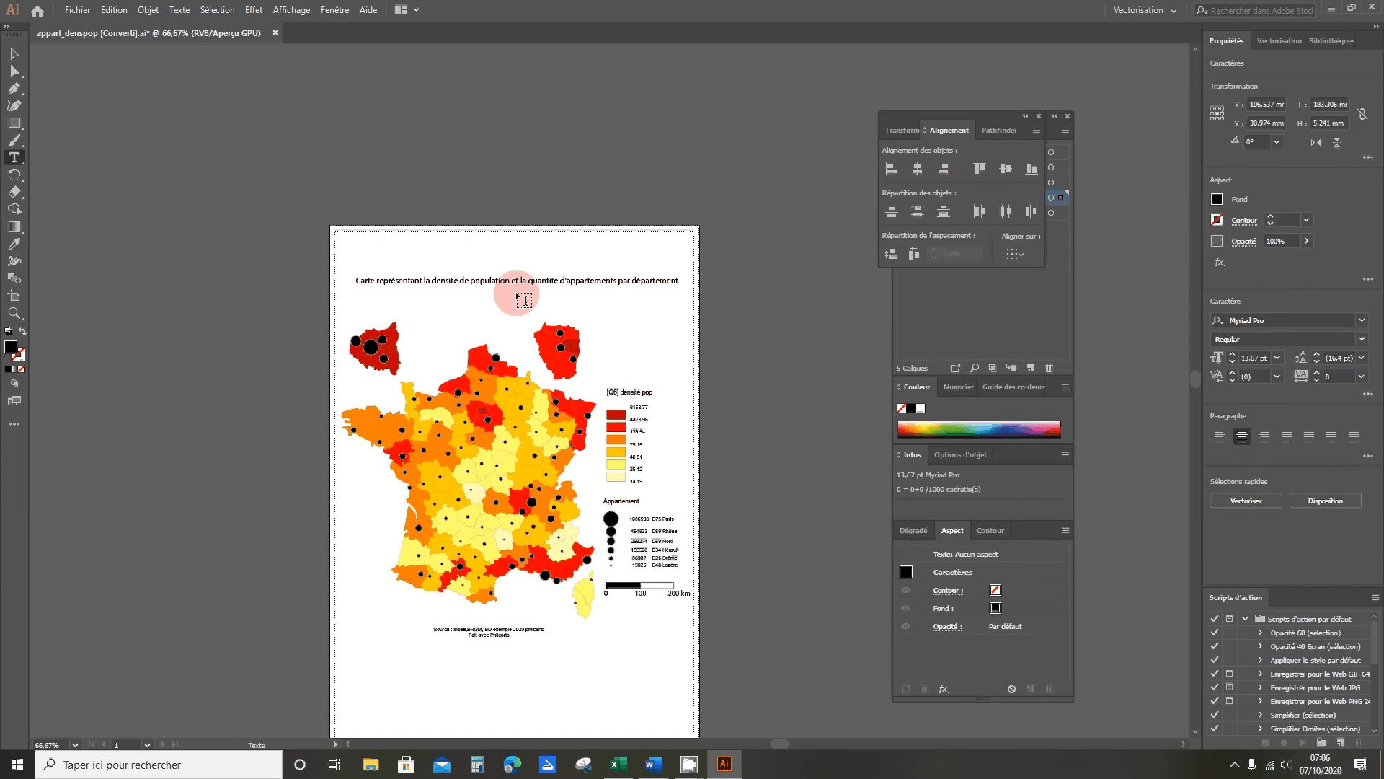
left_click(558, 282)
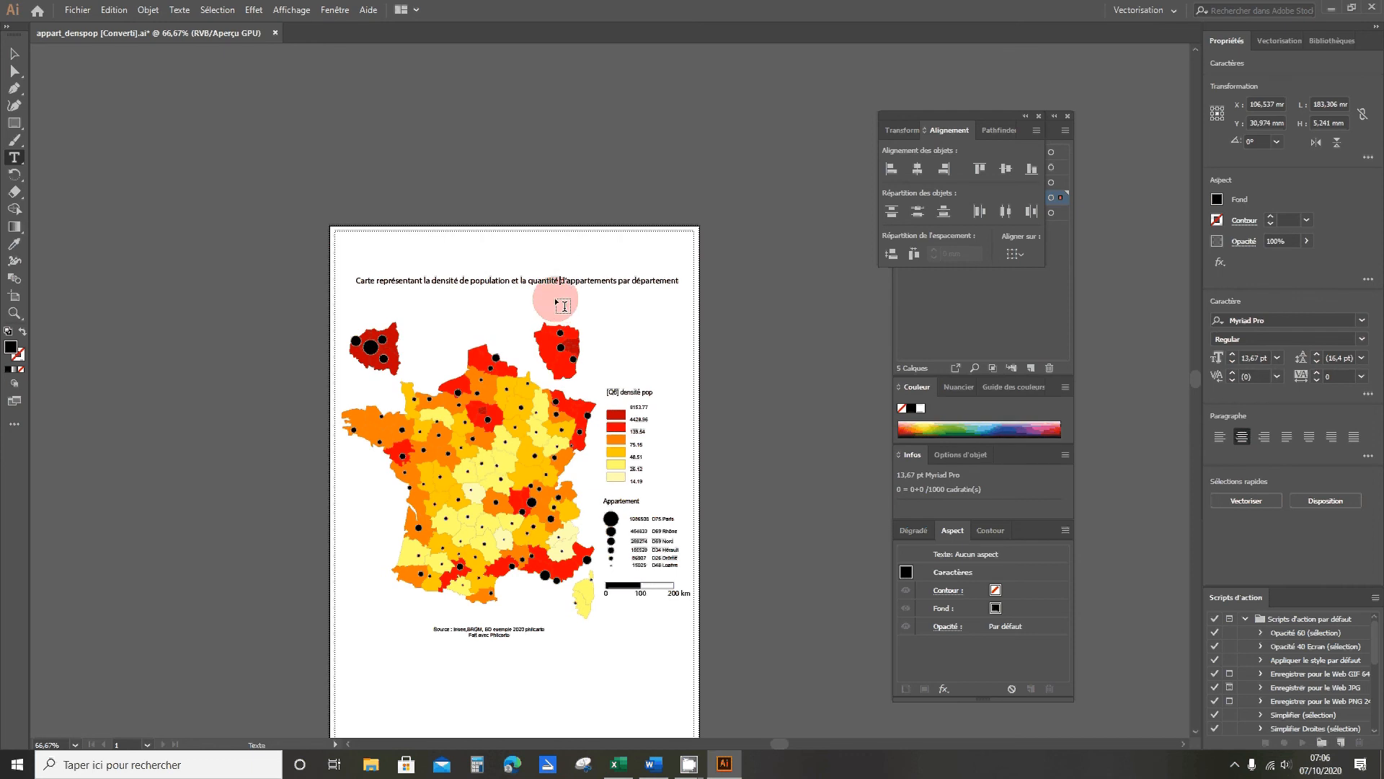
key("Return")
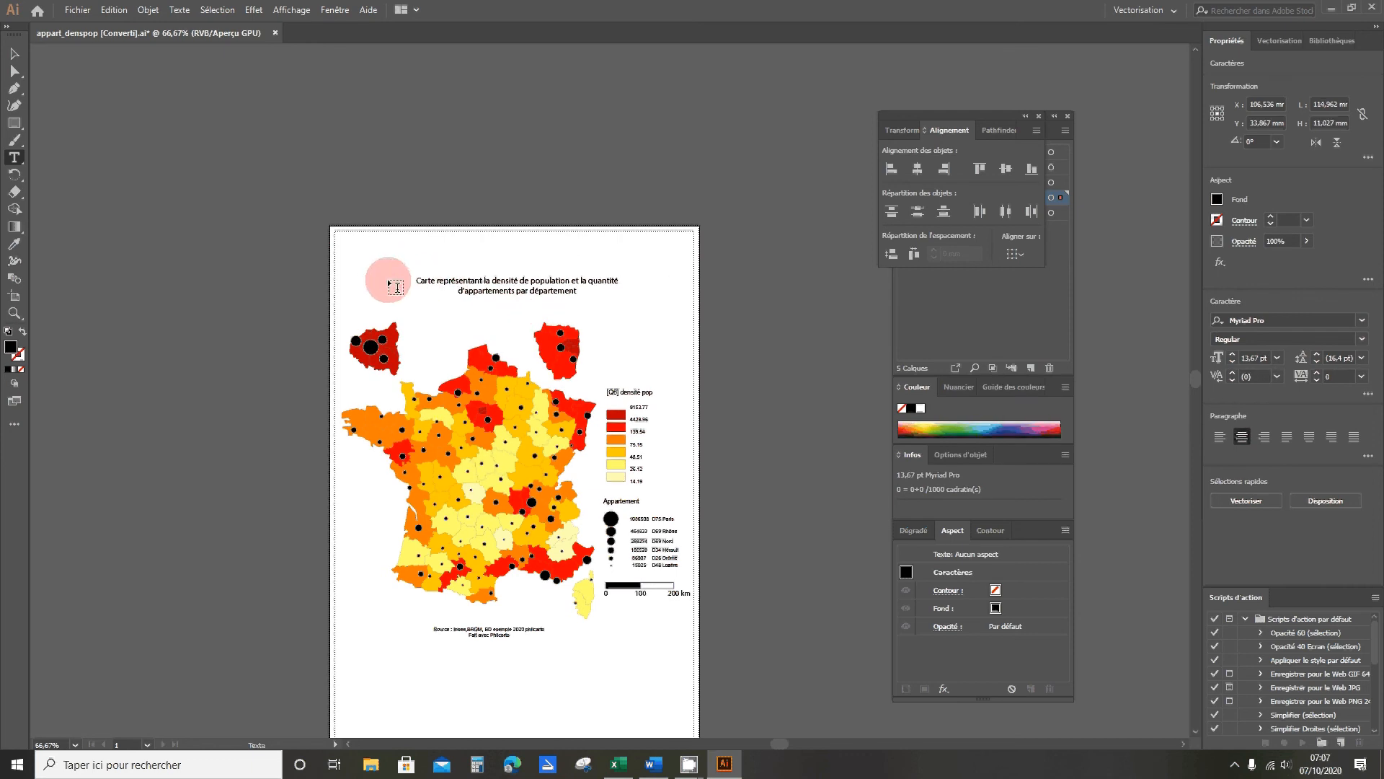
Enlarge the two-line title to about 16.66 pt and position it centred above the map, leaving it deselected
left_click(14, 54)
left_click_drag(613, 295, 663, 299)
left_click(574, 281)
left_click_drag(575, 281, 510, 247)
left_click(227, 257)
scroll(227, 257, "down", 1)
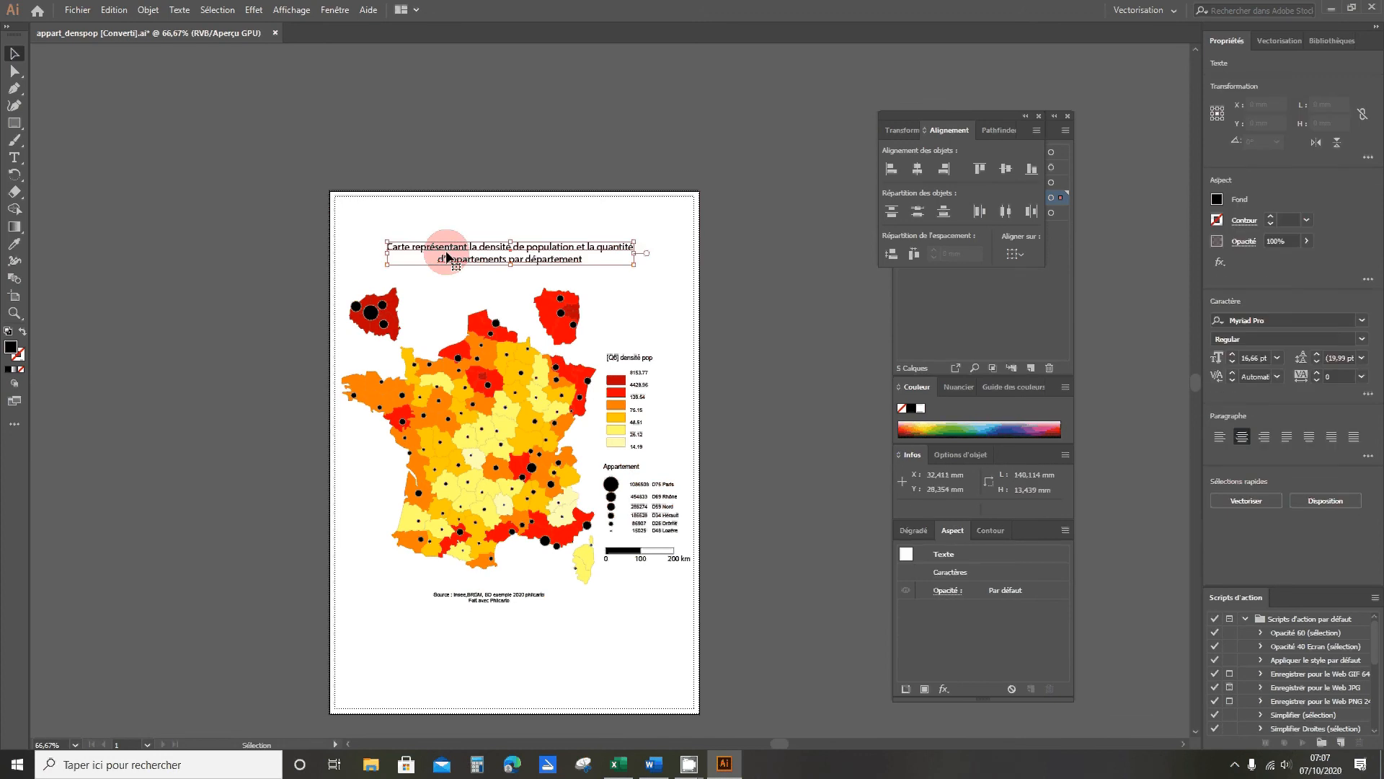
left_click(157, 264)
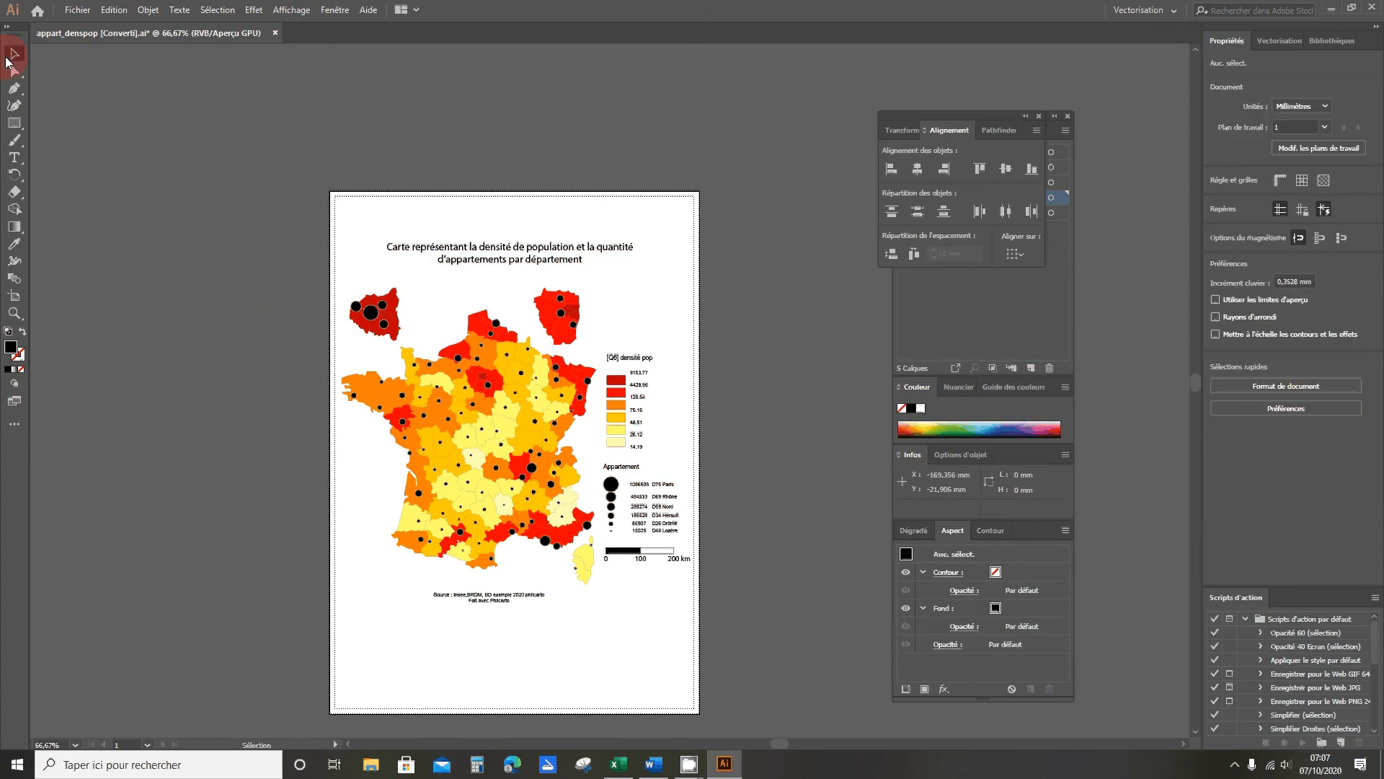
Draw a rectangle about 204 by 211 mm between the page margins around the title, map and credit, and remove its fill
left_click(13, 123)
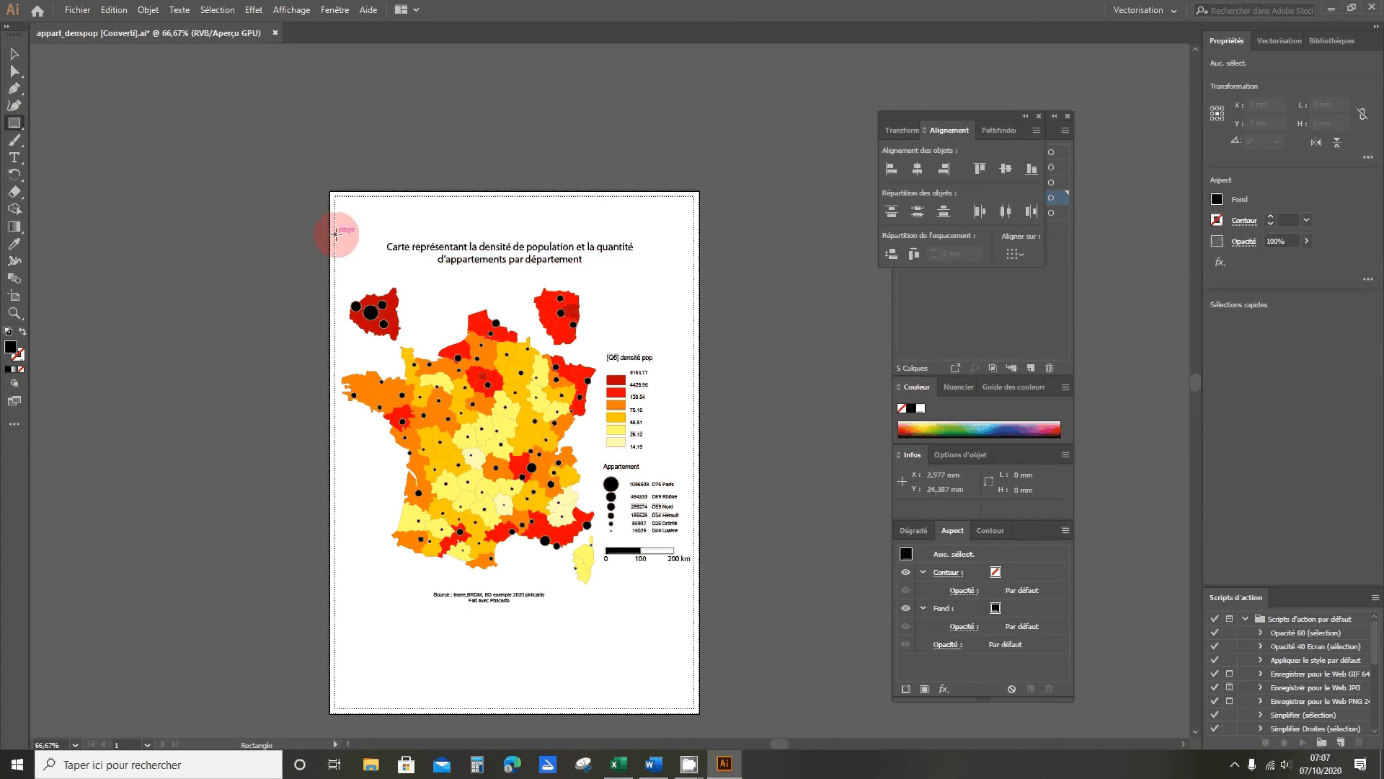
left_click_drag(335, 234, 694, 607)
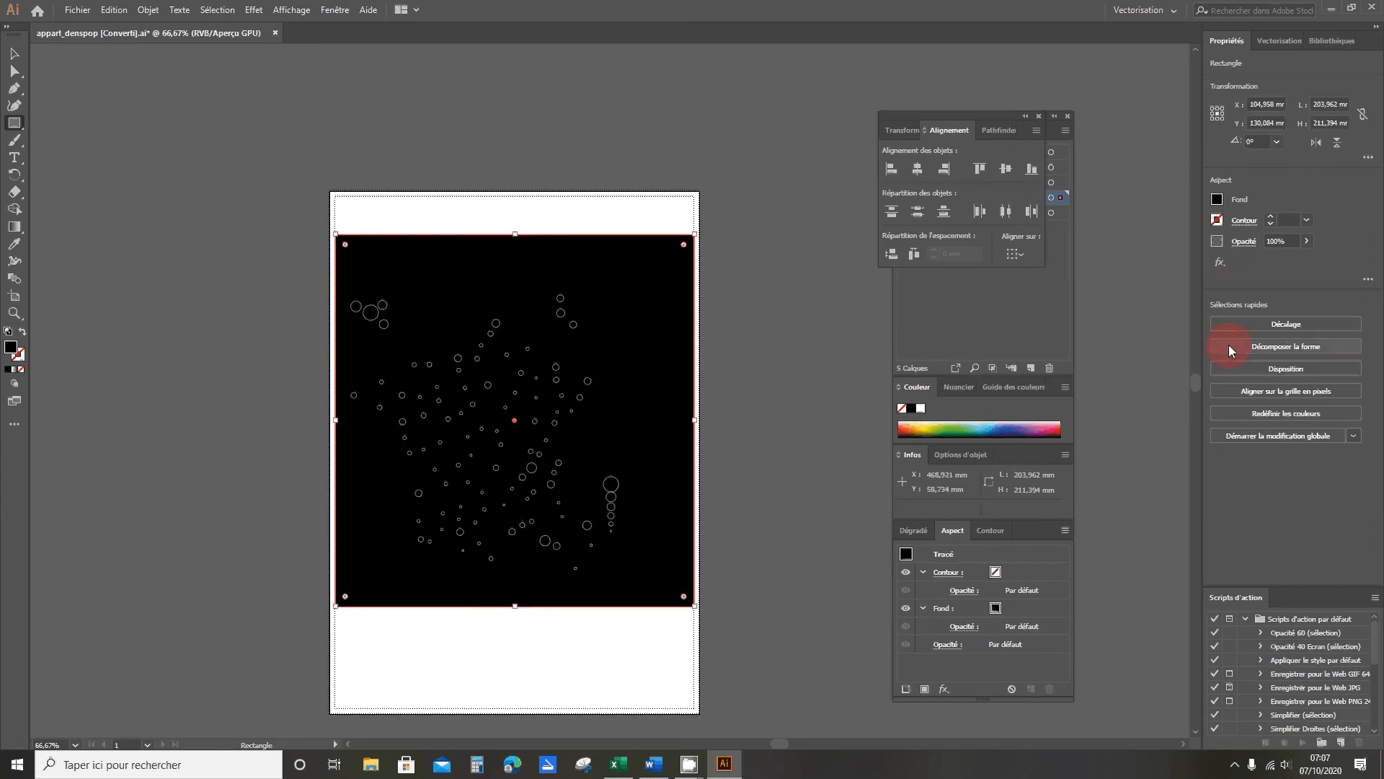
left_click(1217, 200)
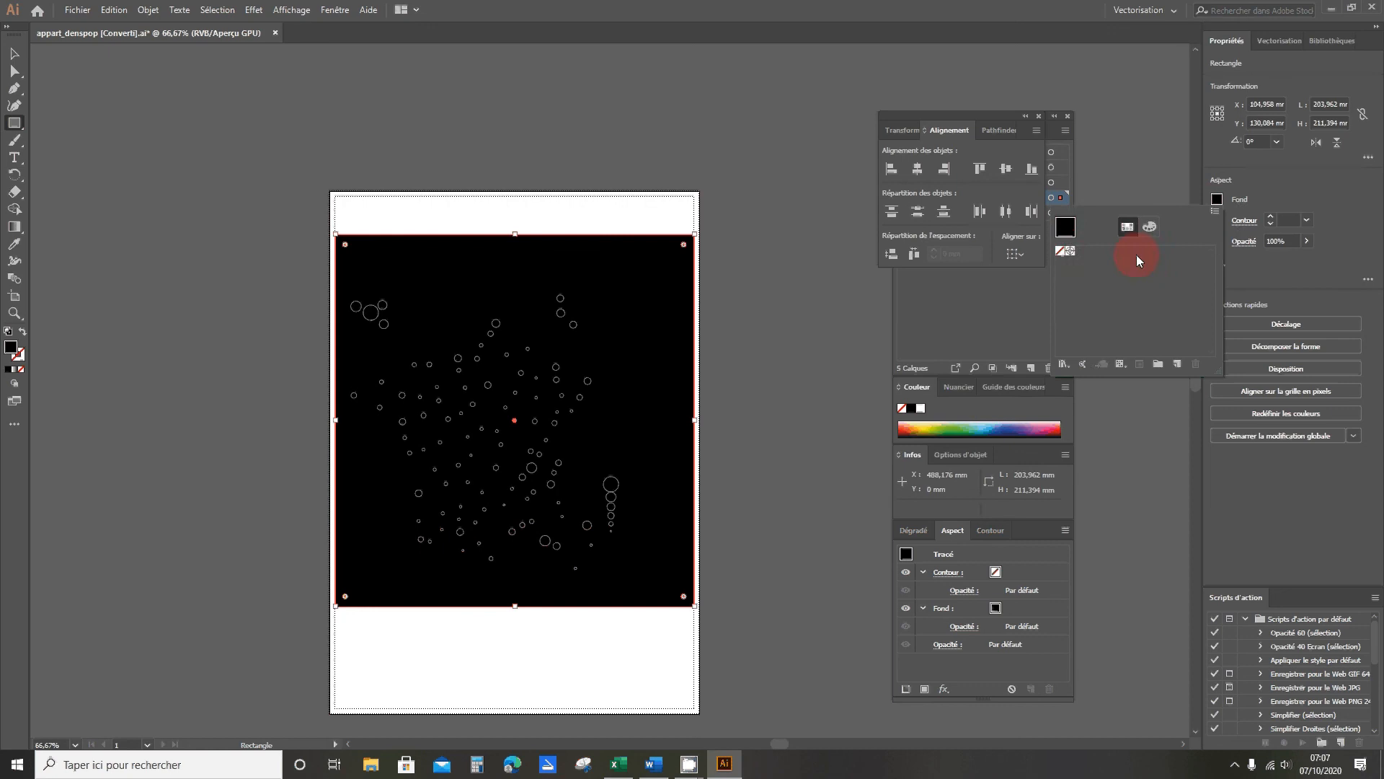
left_click(1061, 250)
left_click(1217, 199)
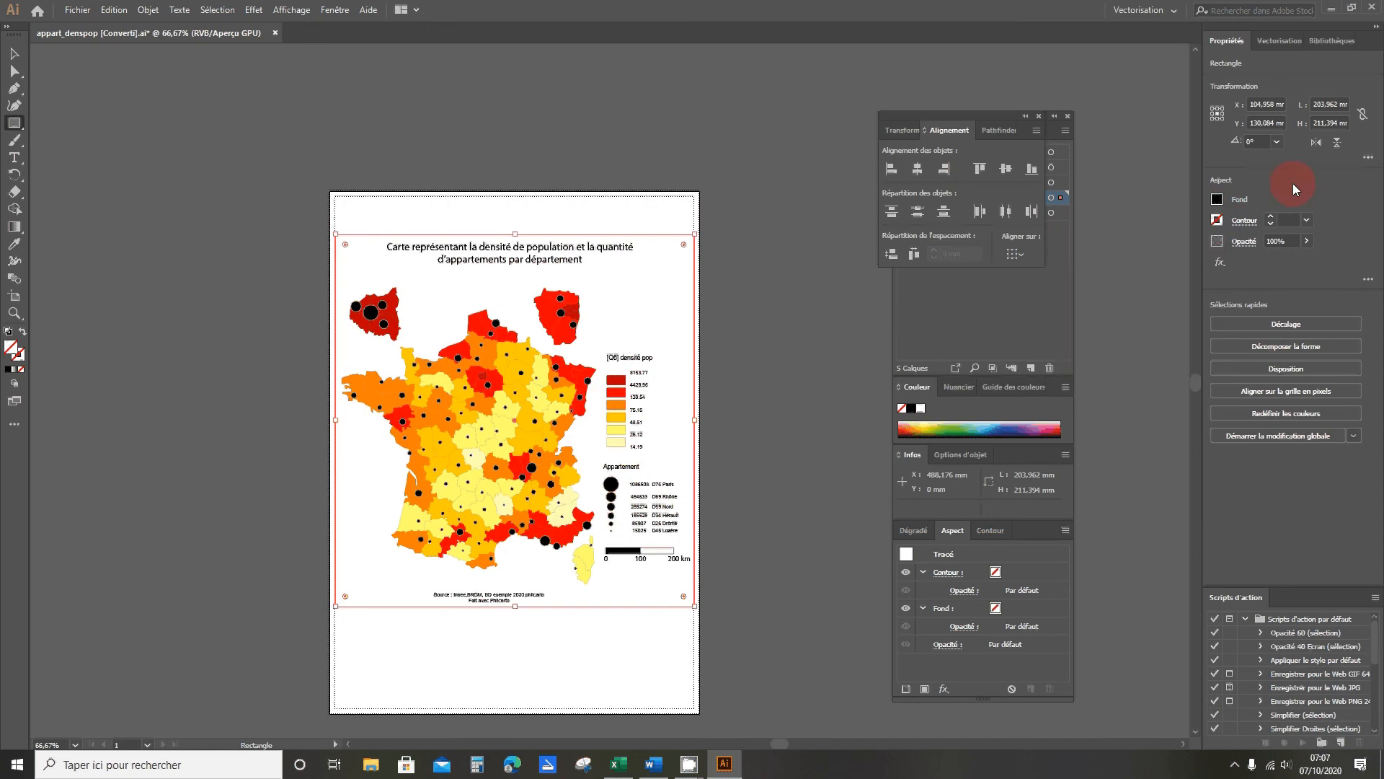
Give the frame rectangle a black 1 pt stroke and deselect it
left_click(1223, 224)
left_click(1069, 345)
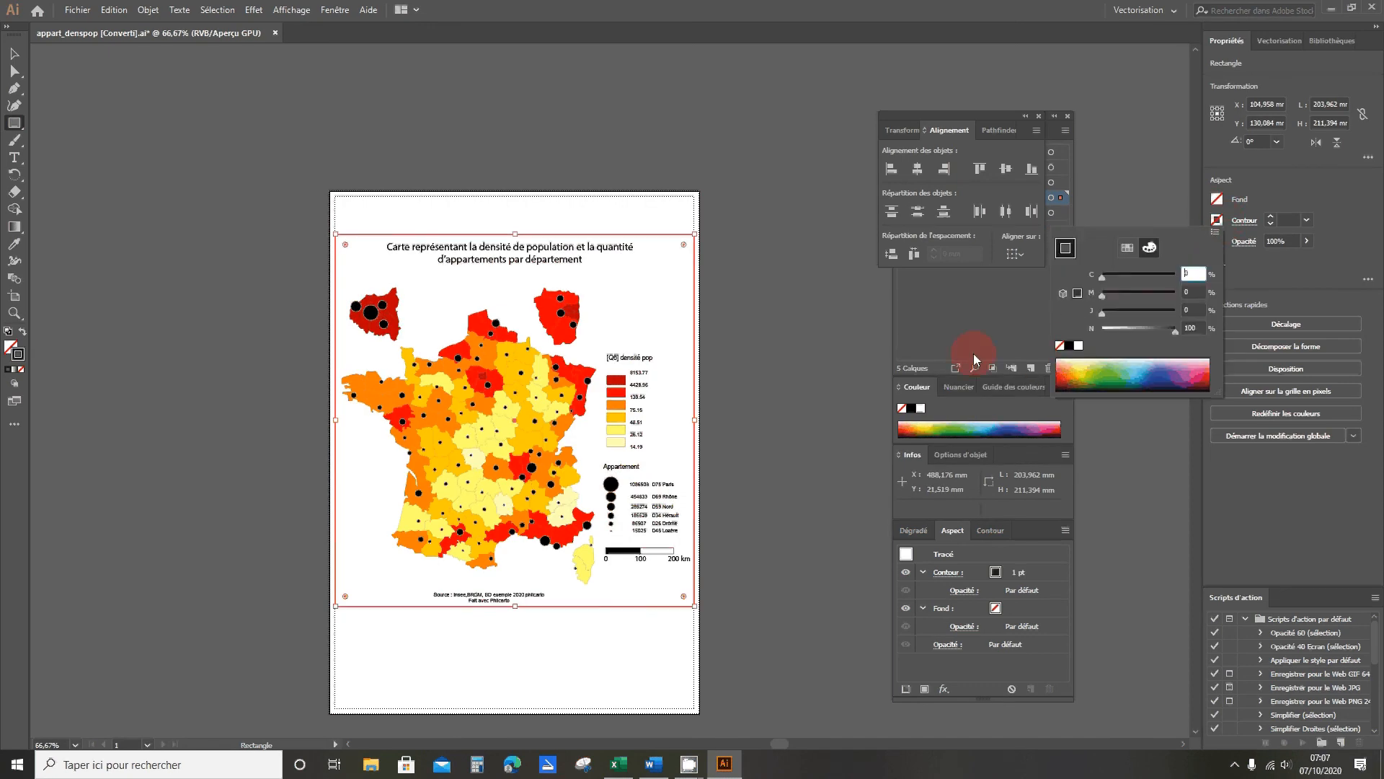
left_click(176, 249)
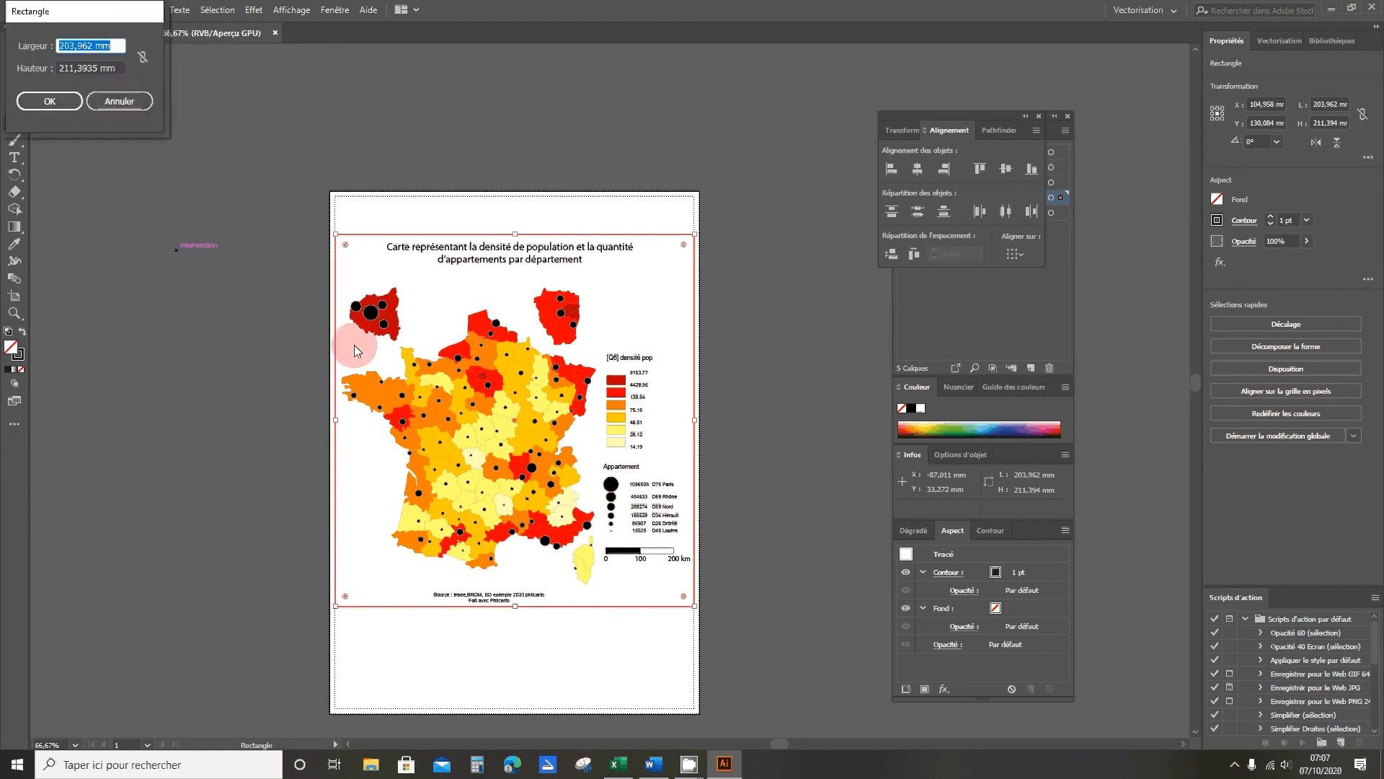
left_click(111, 103)
left_click(13, 54)
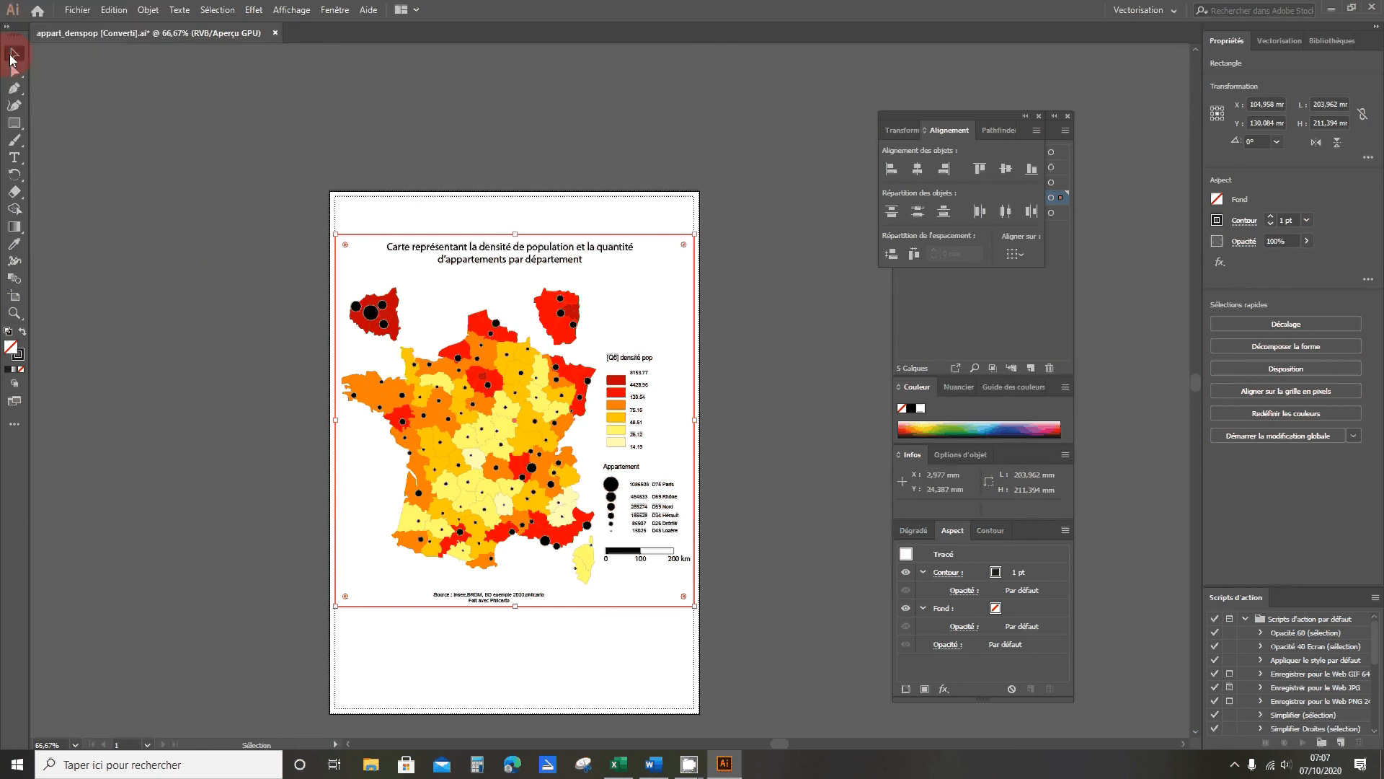
left_click(254, 185)
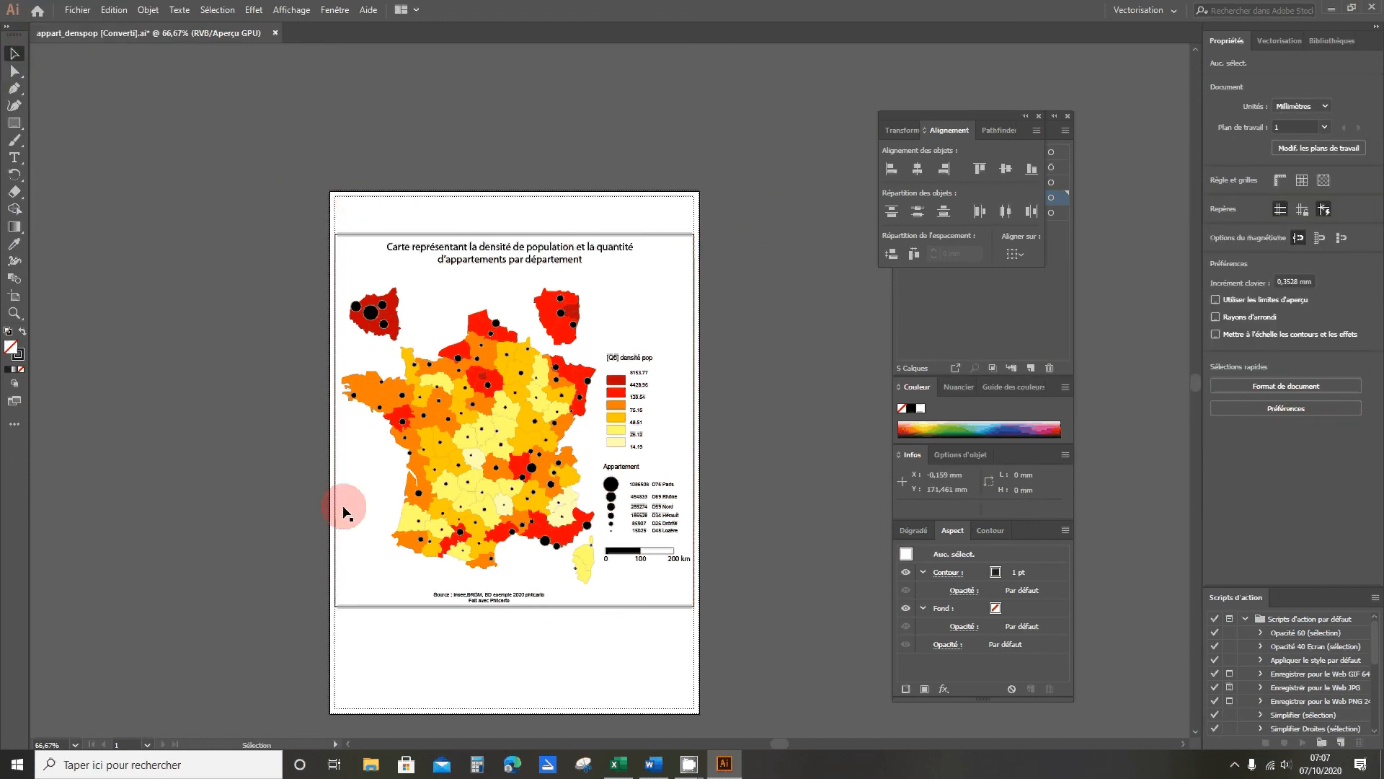
Move the source and credit text up slightly and raise the frame's bottom edge to just beneath it, leaving it deselected
left_click(480, 604)
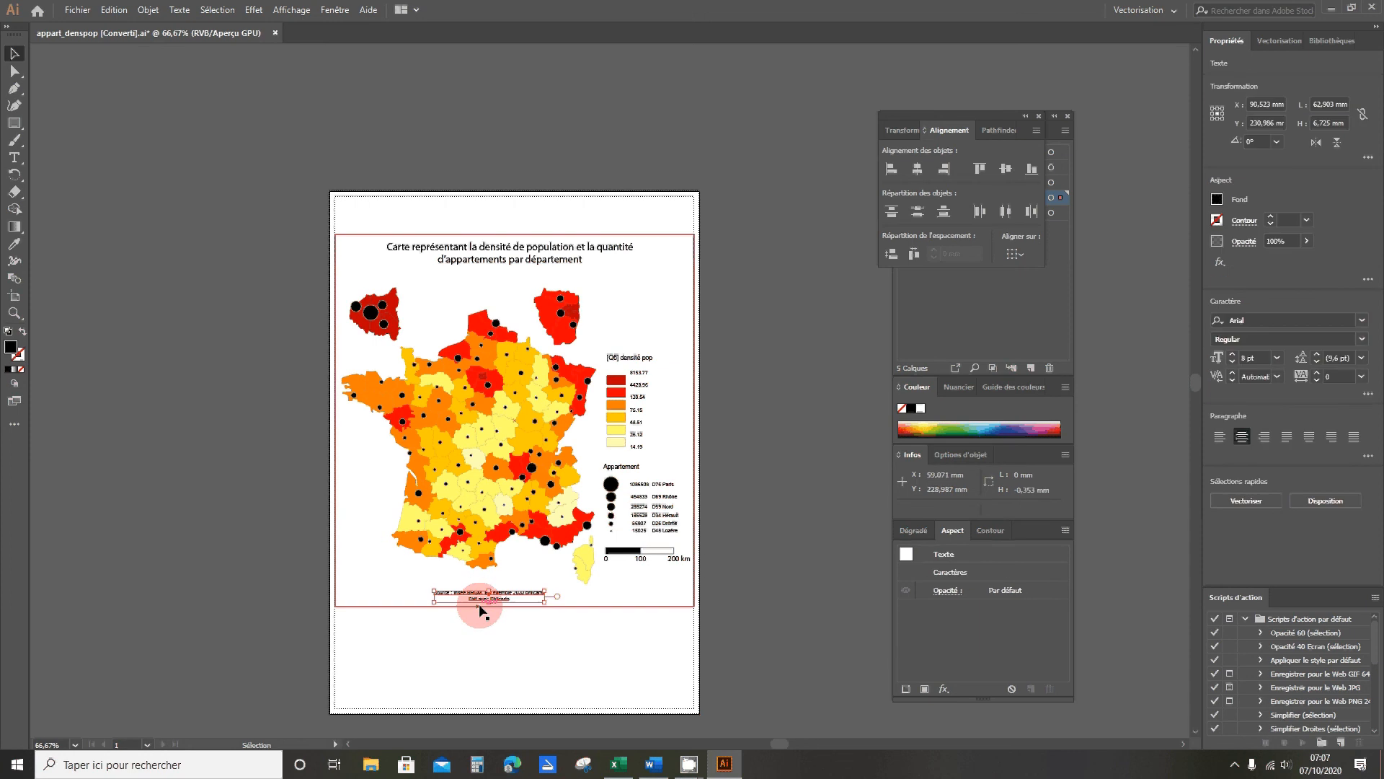
left_click_drag(480, 606, 480, 596)
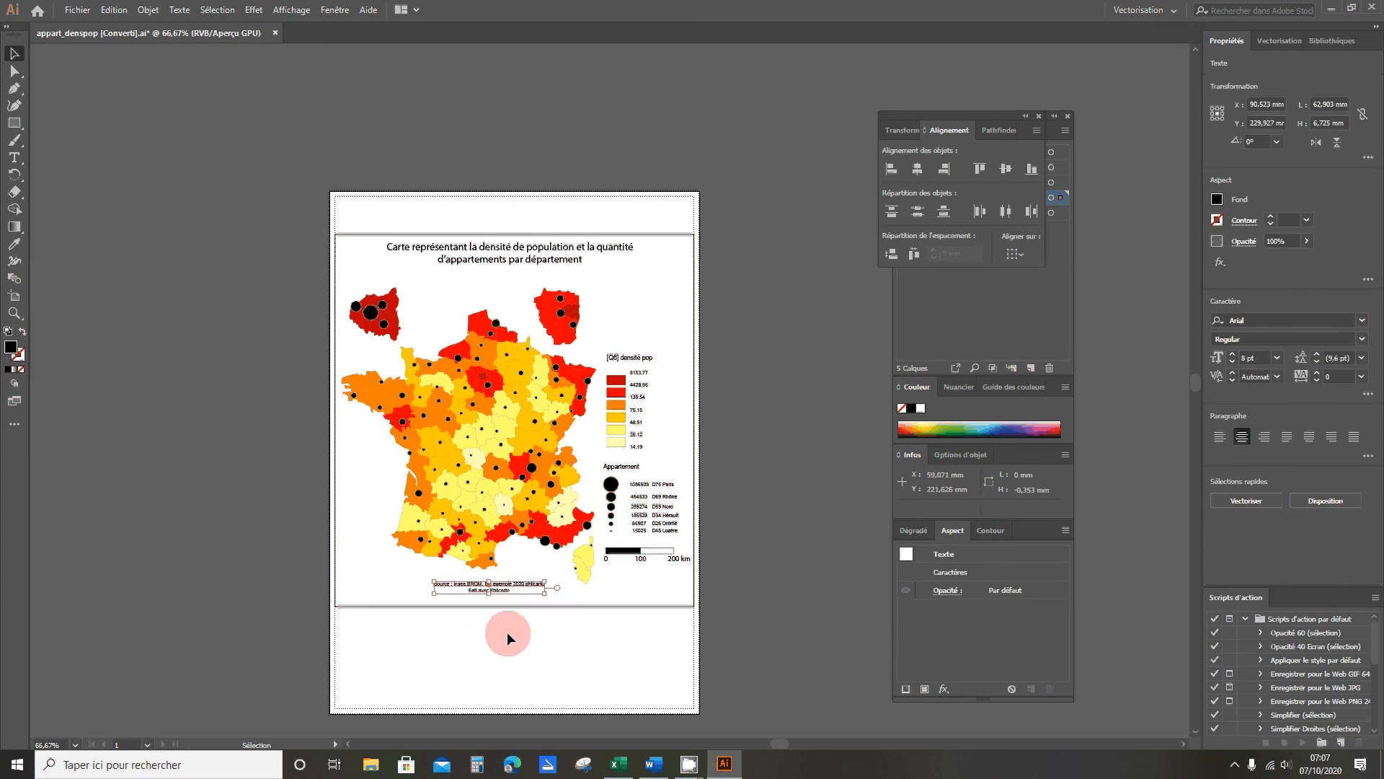
left_click(512, 606)
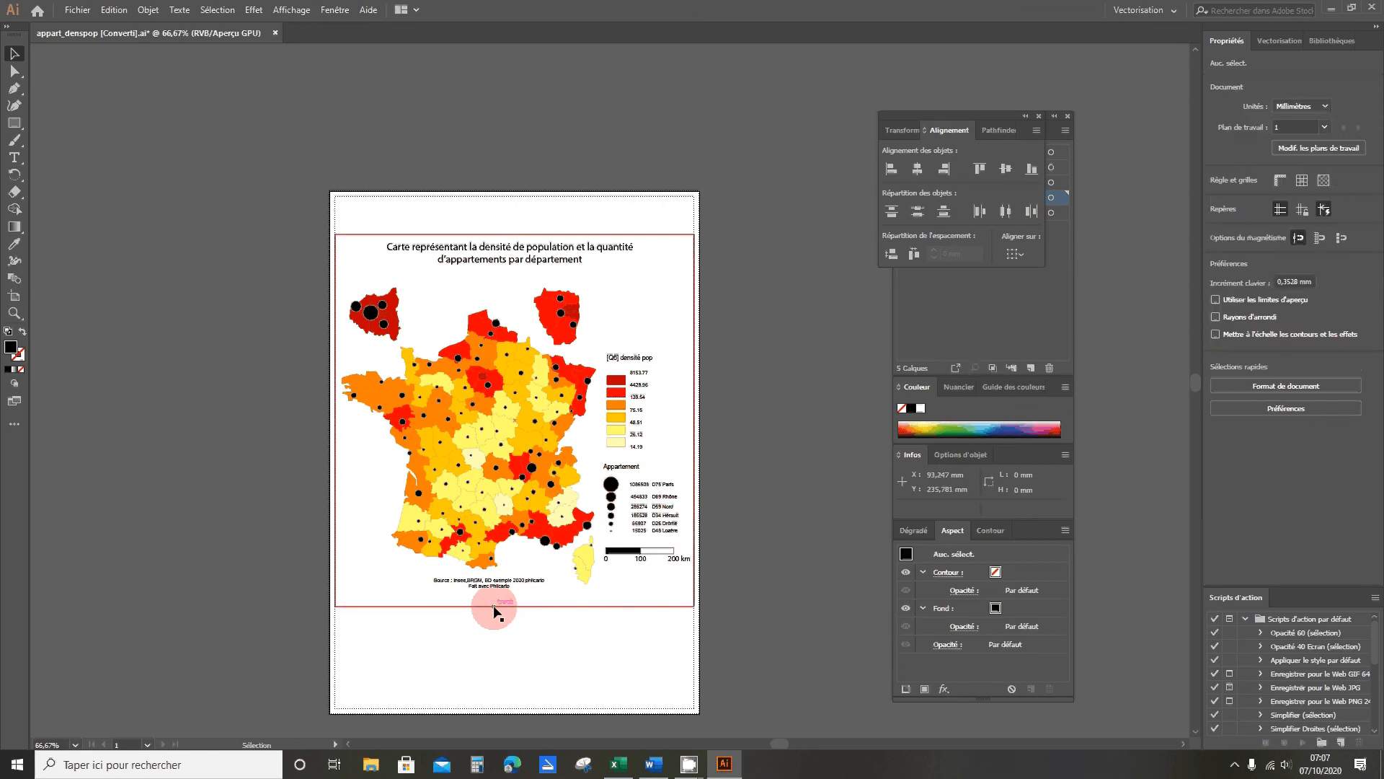
left_click_drag(513, 610, 513, 594)
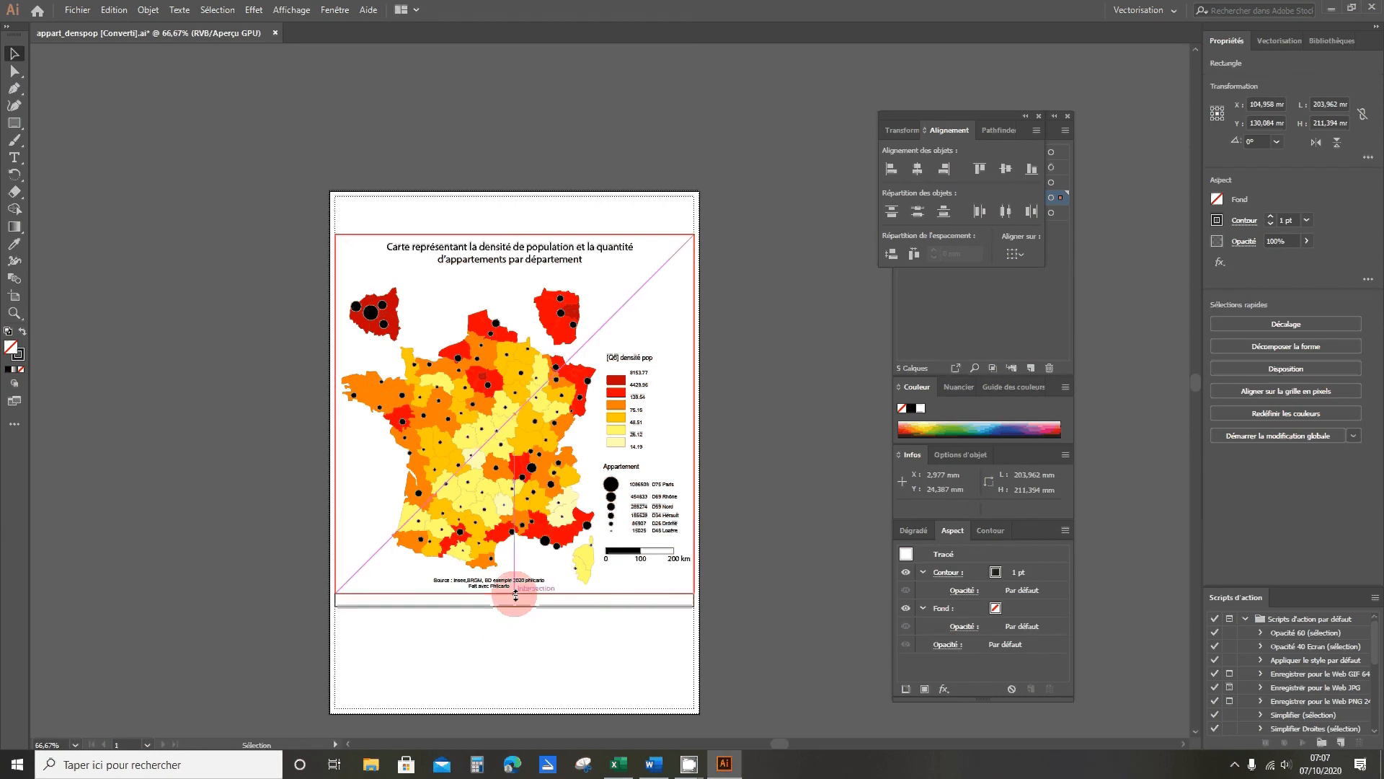
left_click(175, 529)
left_click(77, 10)
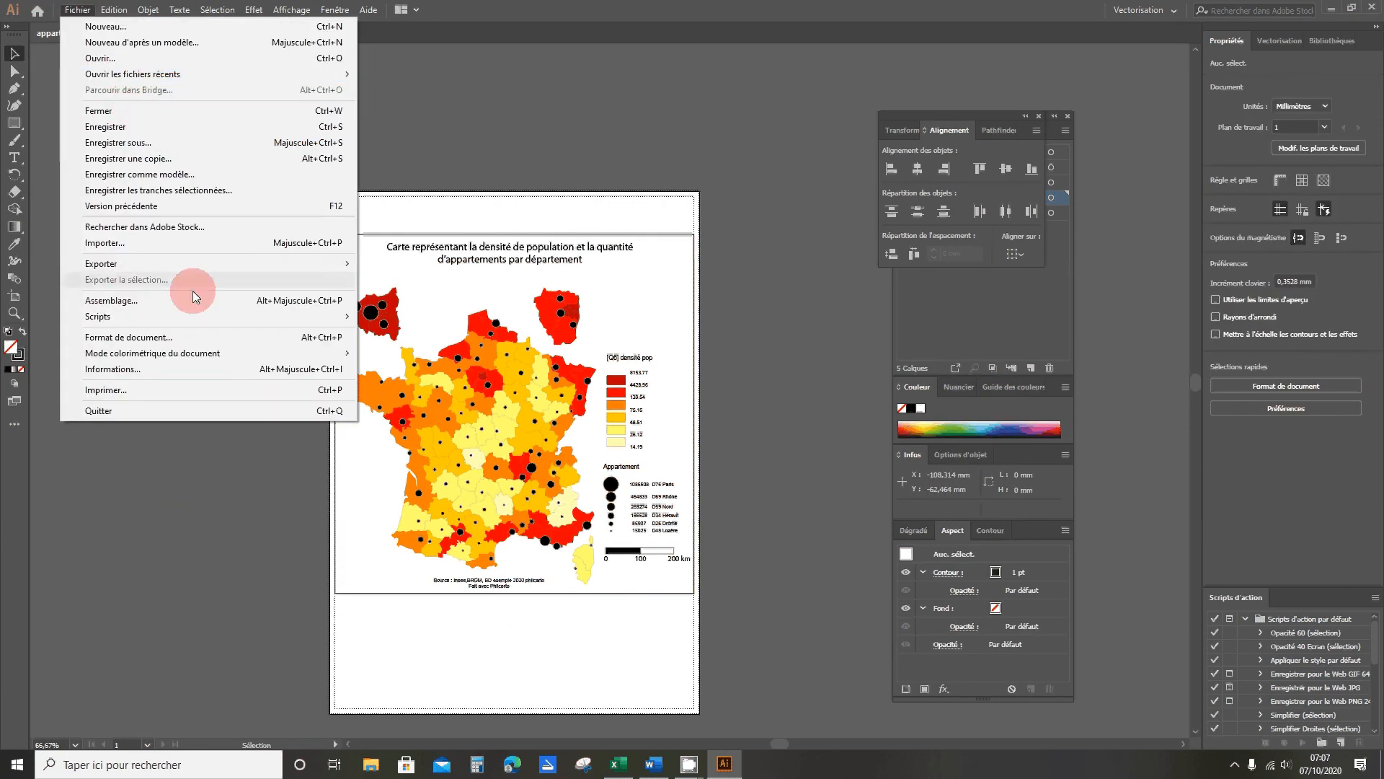
mouse_move(133, 266)
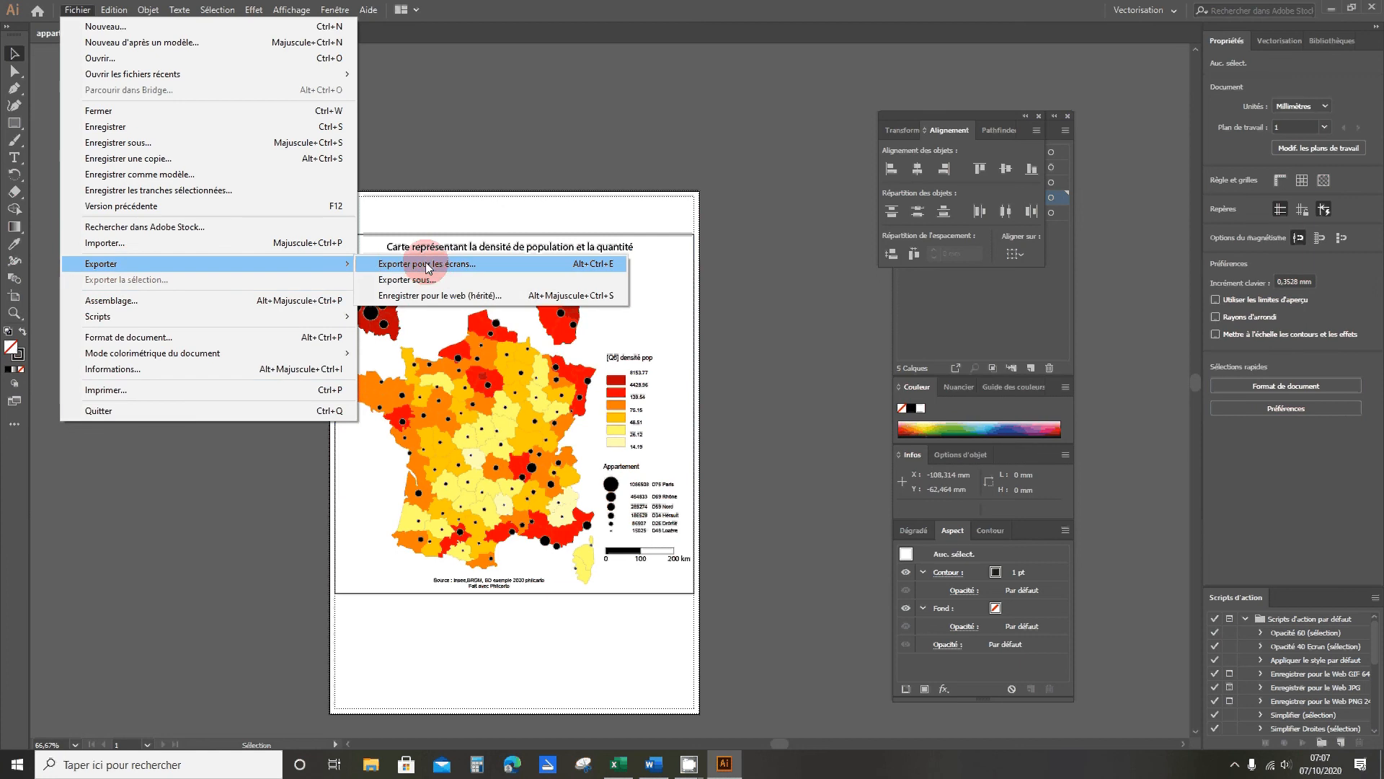
left_click(428, 265)
left_click(950, 539)
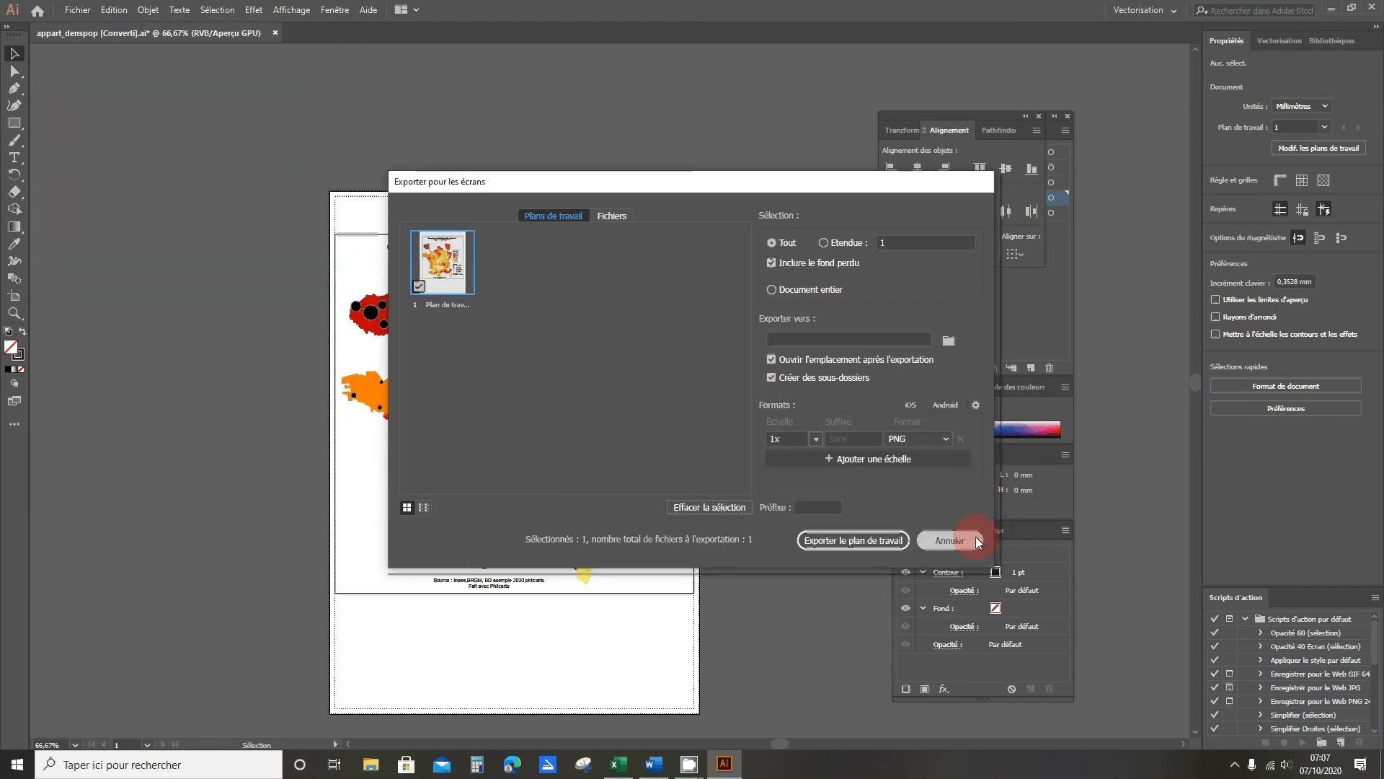
Start an Export As of the map in JPEG format to the desktop and clear the proposed file name
left_click(60, 9)
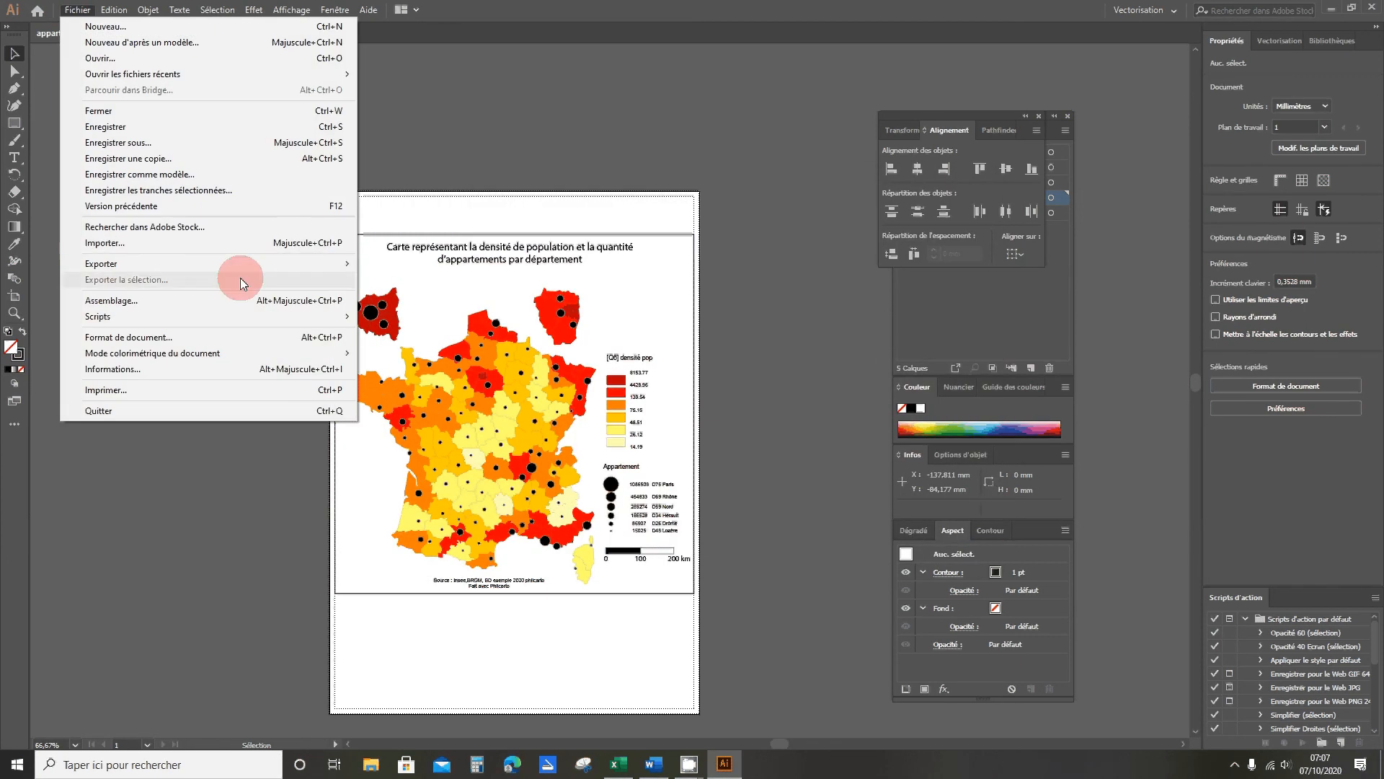
mouse_move(244, 265)
left_click(404, 281)
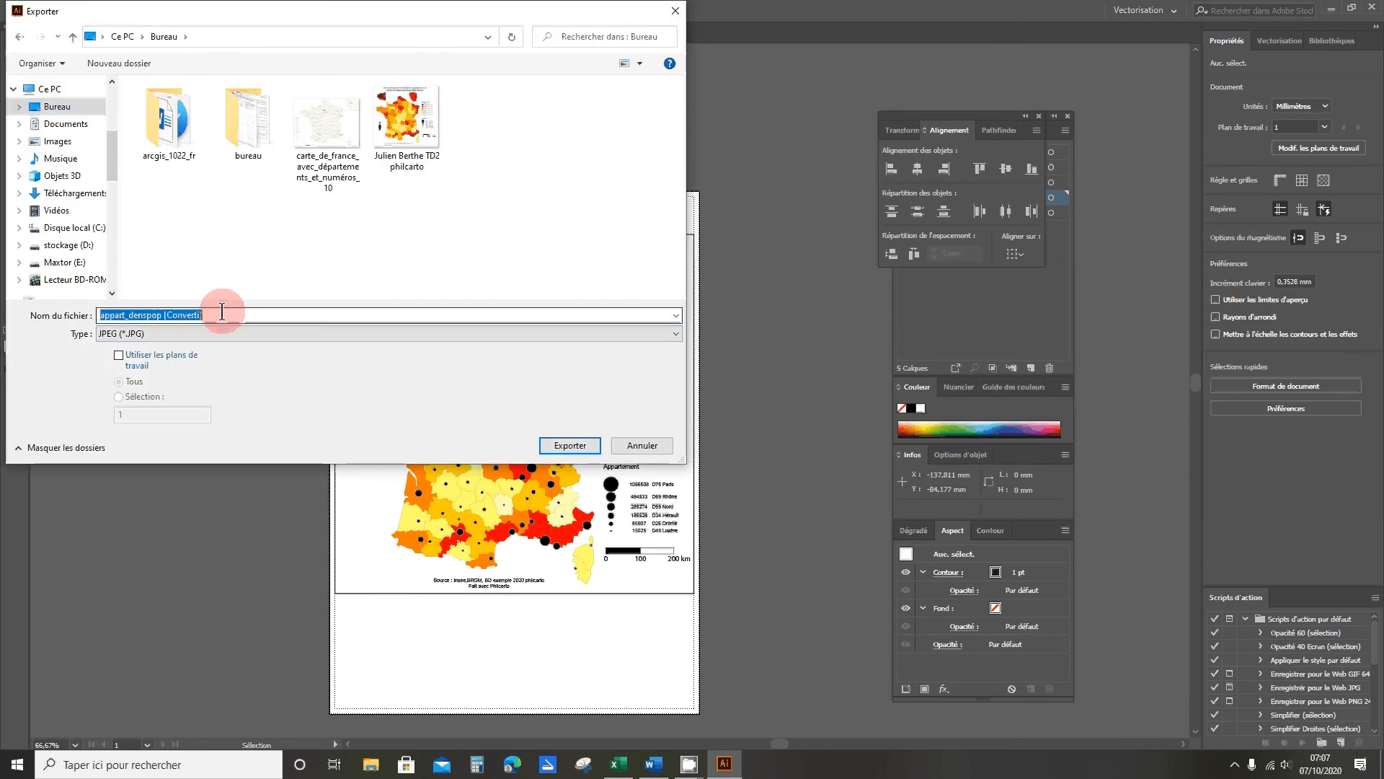
key("BackSpace")
type("appart_denspop")
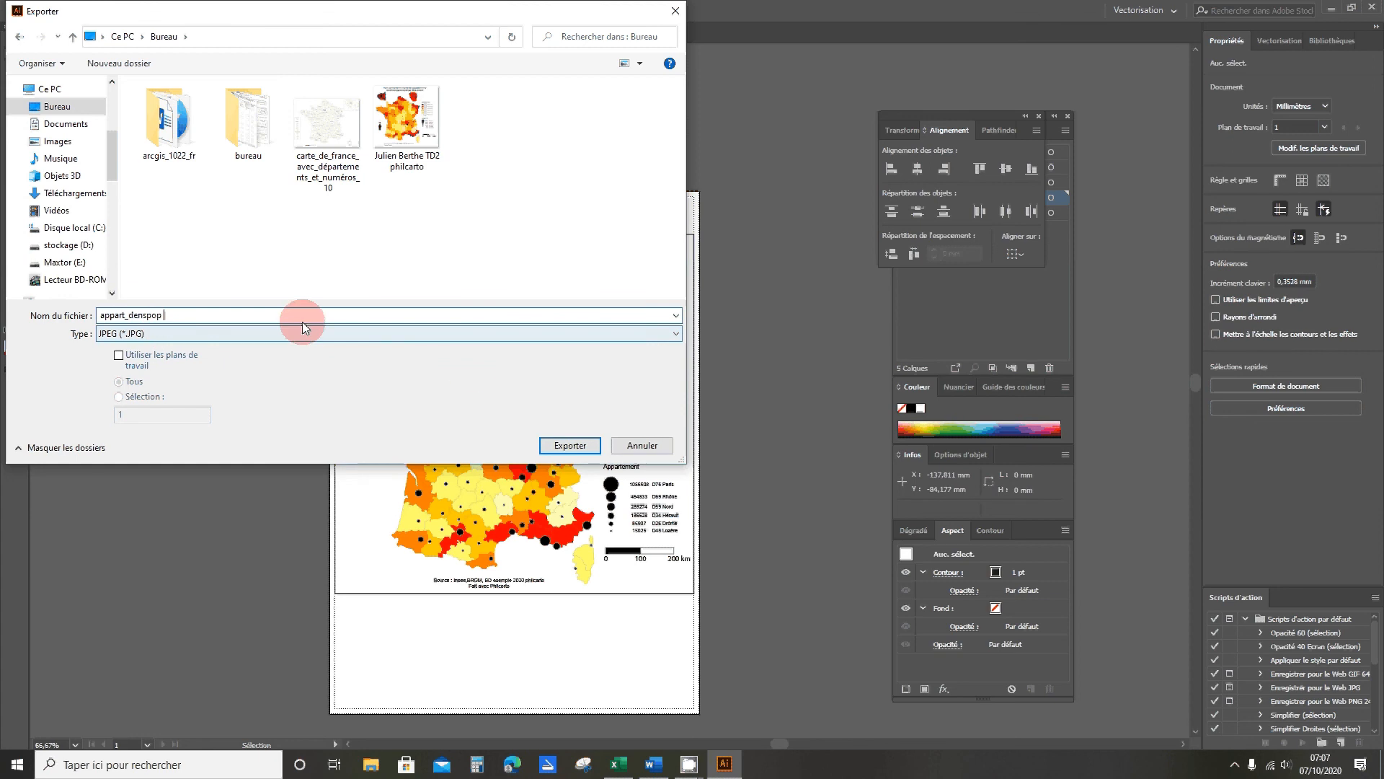
key("BackSpace")
key("BackSpace")
key("BackSpace")
key("BackSpace")
key("BackSpace")
key("BackSpace")
key("BackSpace")
key("BackSpace")
key("BackSpace")
key("BackSpace")
key("BackSpace")
key("BackSpace")
key("BackSpace")
key("BackSpace")
key("BackSpace")
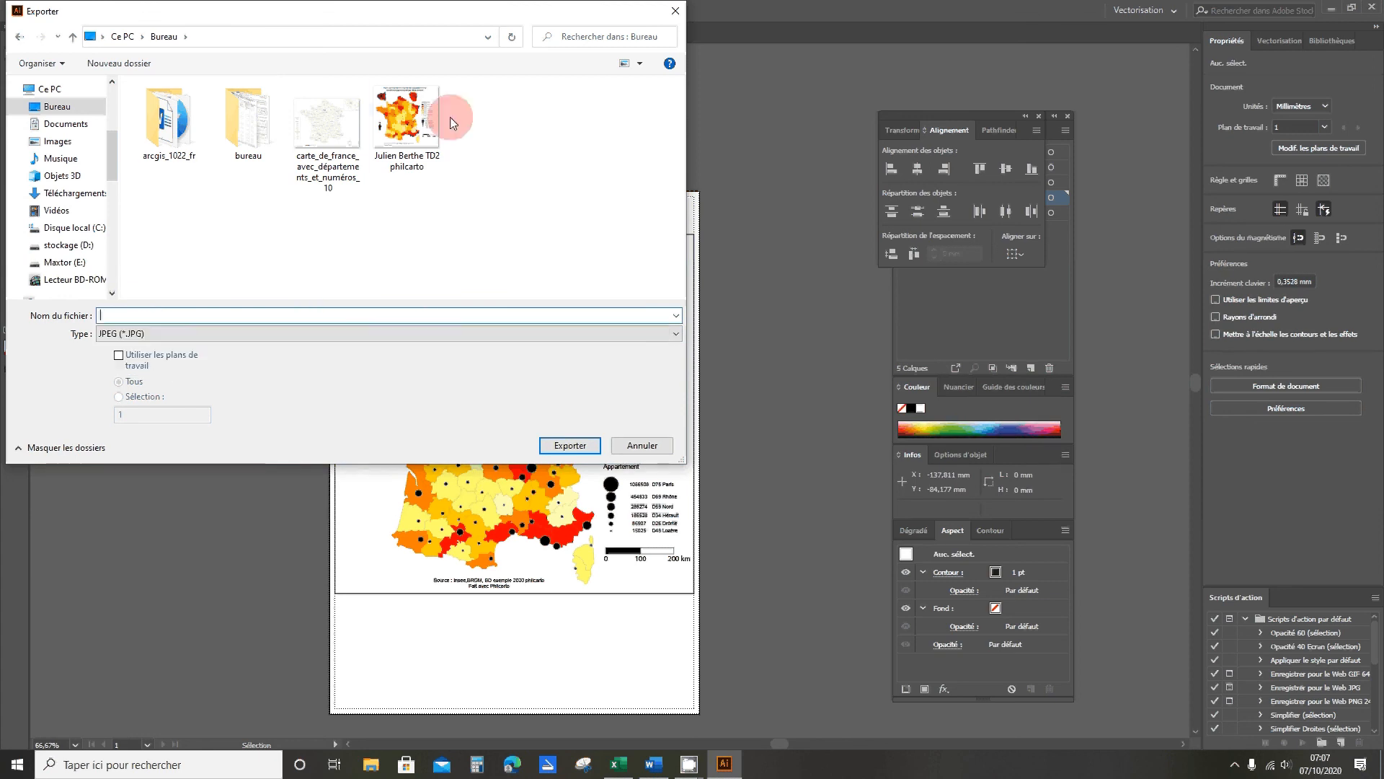
Name the file like the existing TD2 philcarto image with "2" appended, and export the JPEG in RGB at quality 10 and 150 ppi
left_click(421, 122)
left_click(218, 337)
left_click(215, 315)
left_click(214, 315)
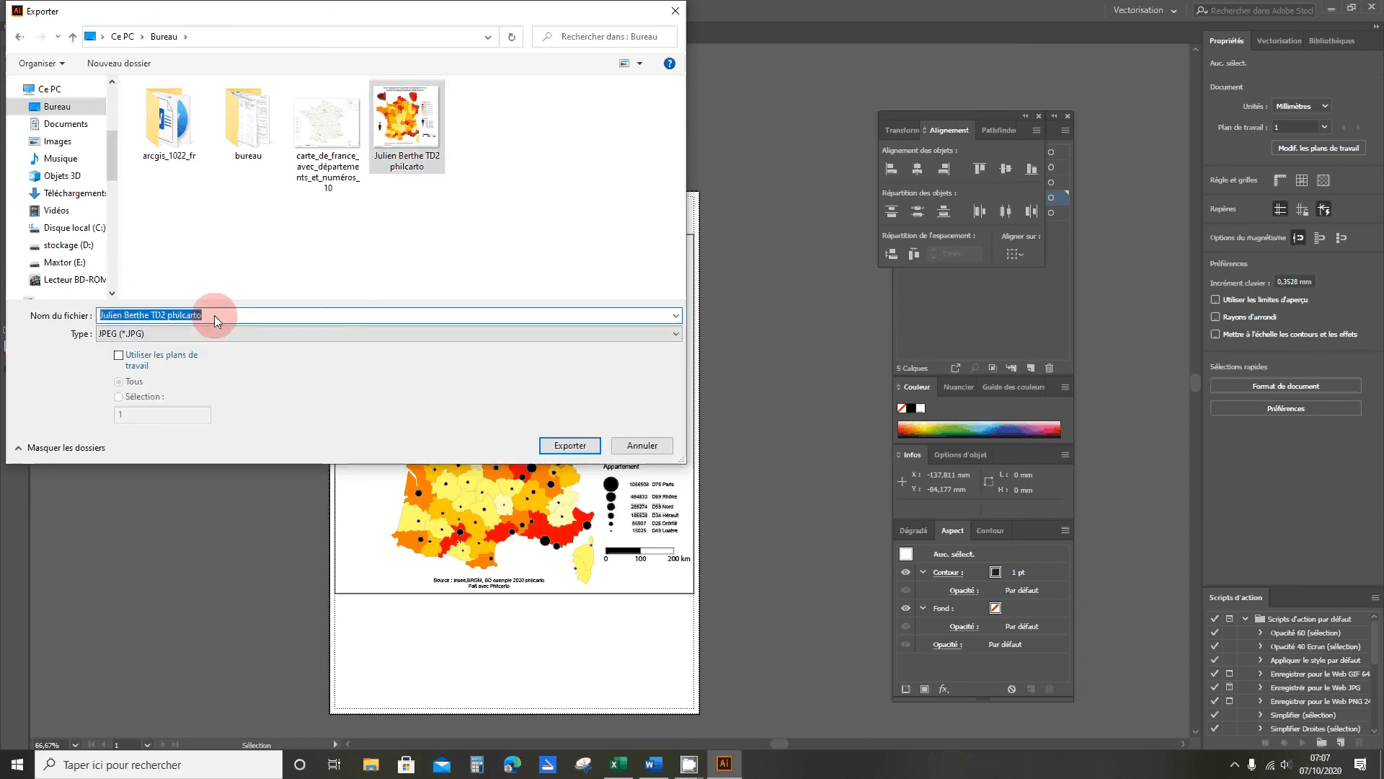
left_click(217, 315)
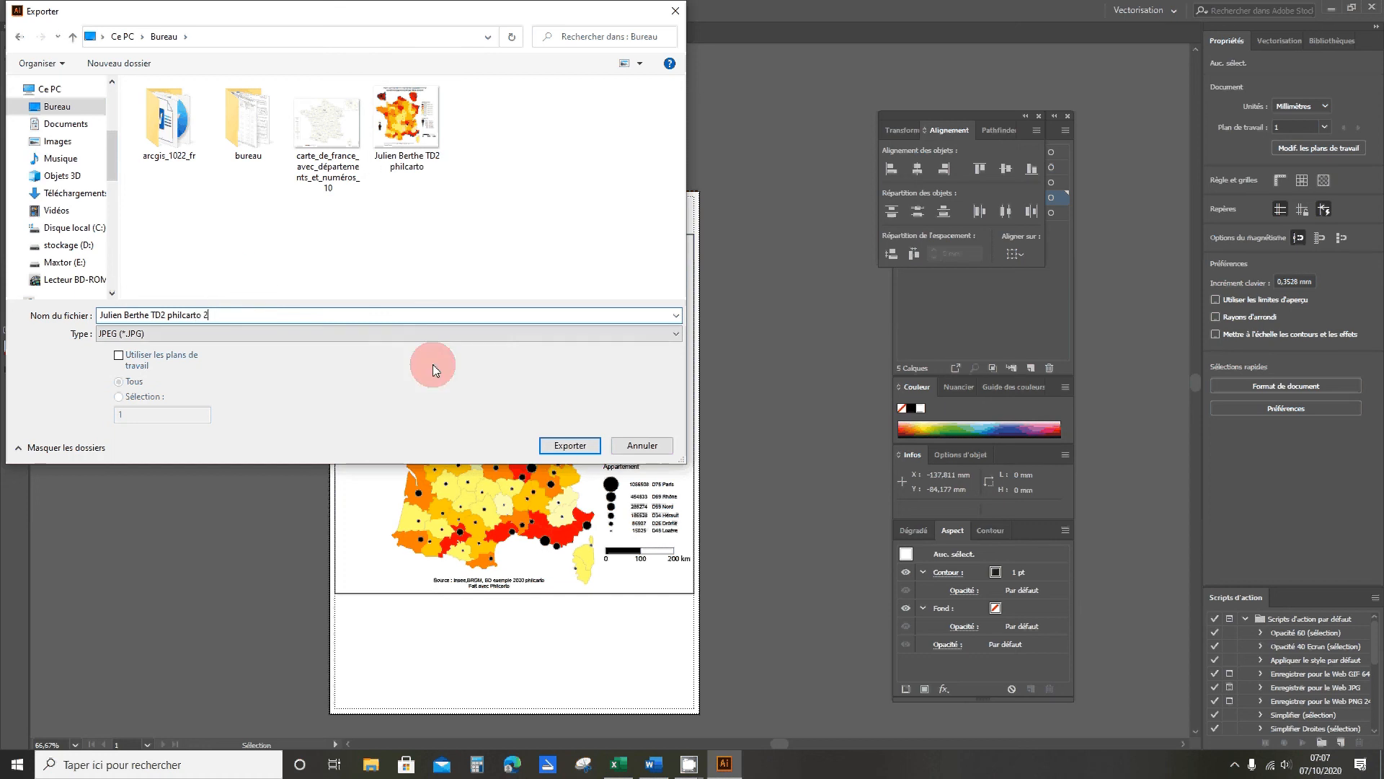
left_click(568, 445)
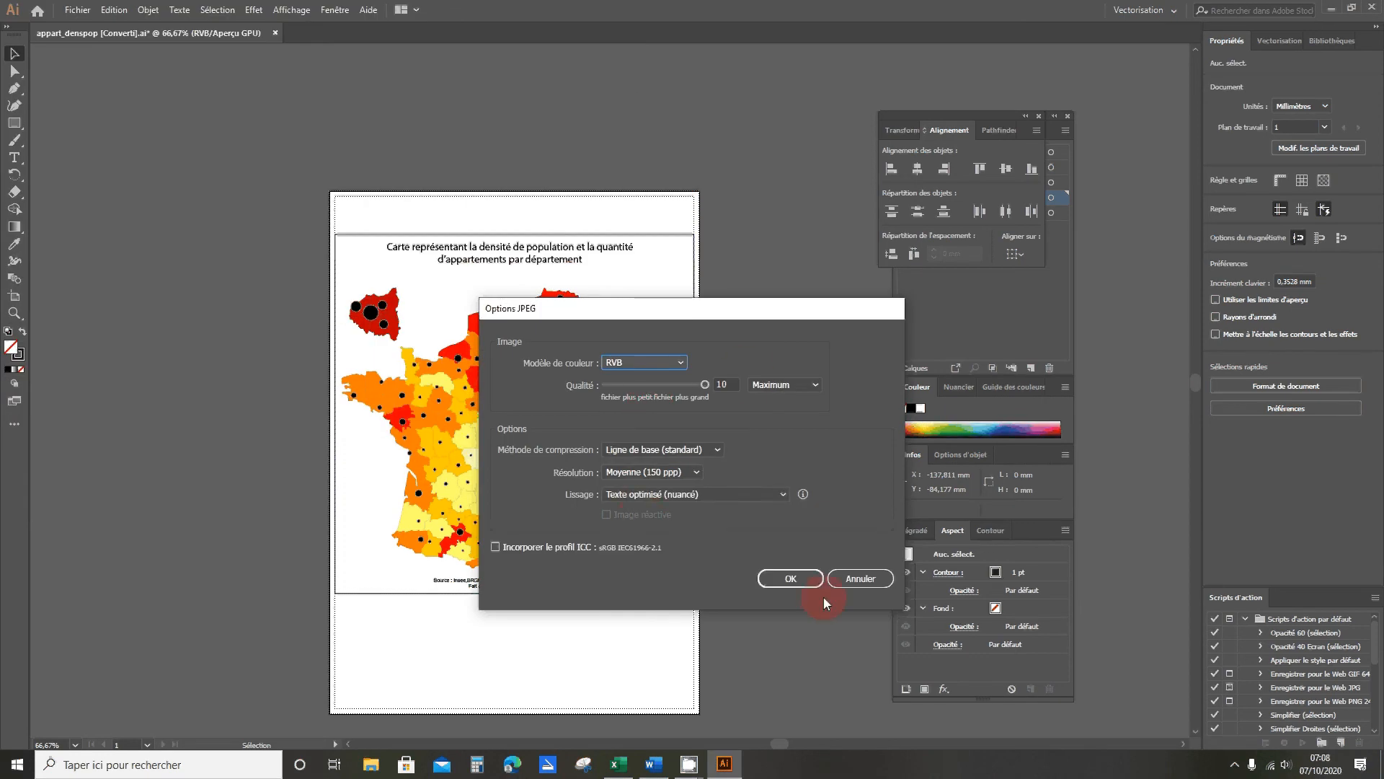
left_click(788, 581)
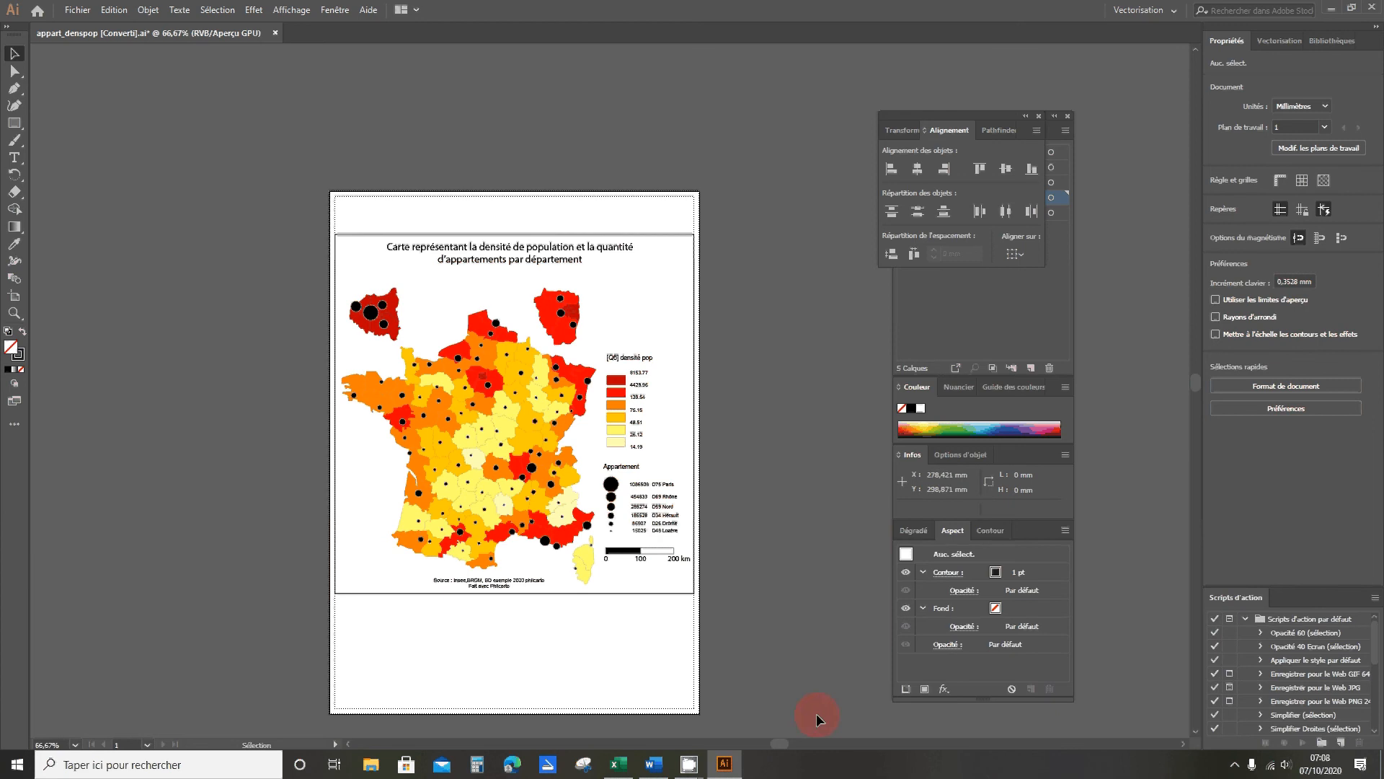
Switch to the desktop, open the exported JPEG and the earlier TD2 philcarto image in Photos, and place them side by side for comparison
left_click(1331, 10)
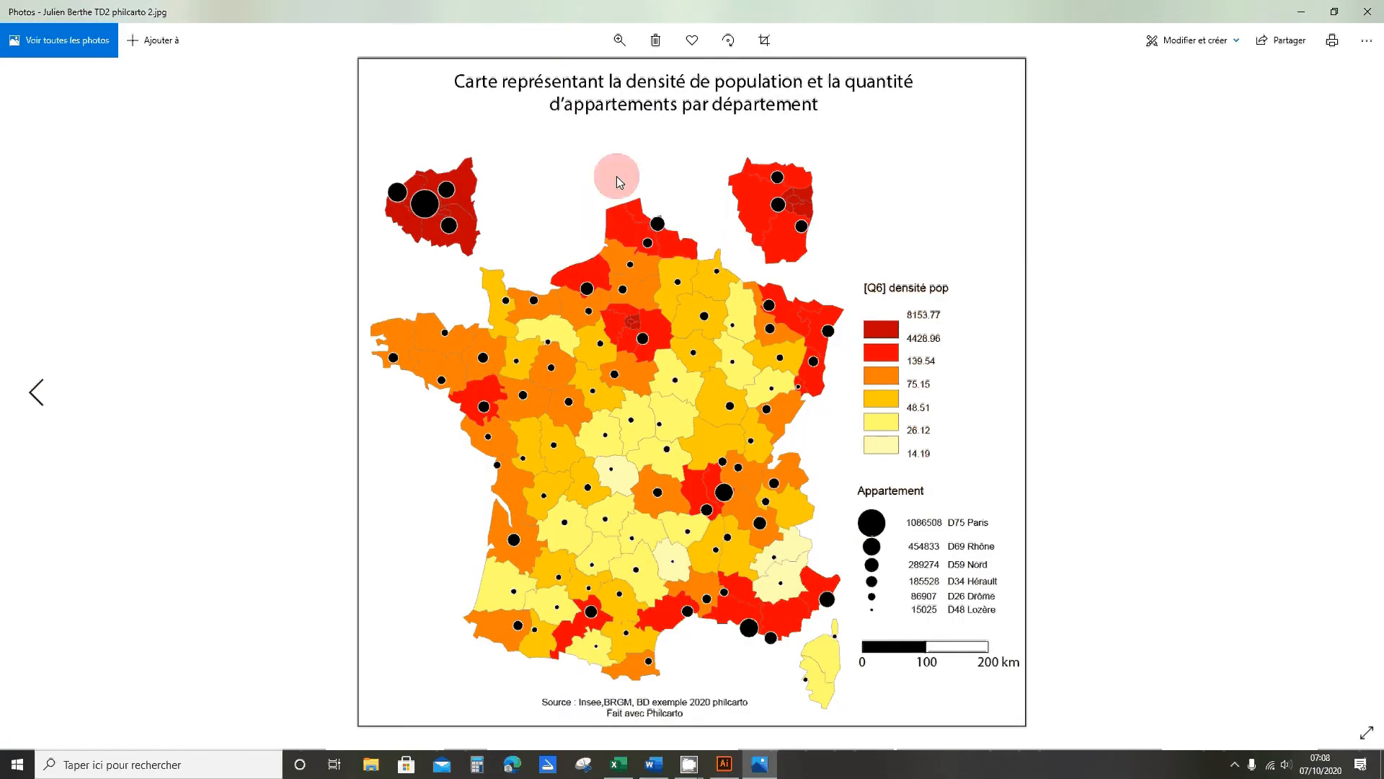
left_click_drag(1126, 12, 1383, 288)
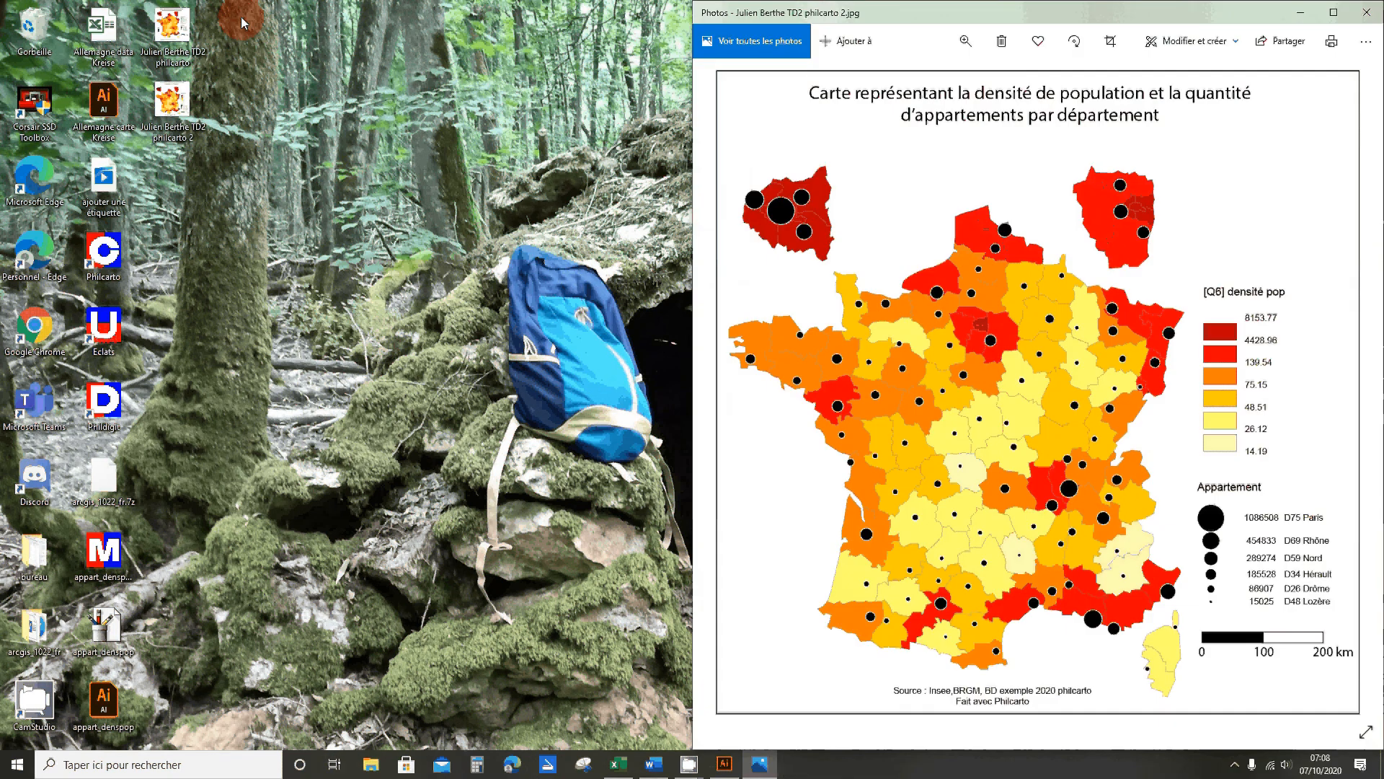
left_click_drag(242, 16, 1, 286)
left_click_drag(103, 193, 139, 179)
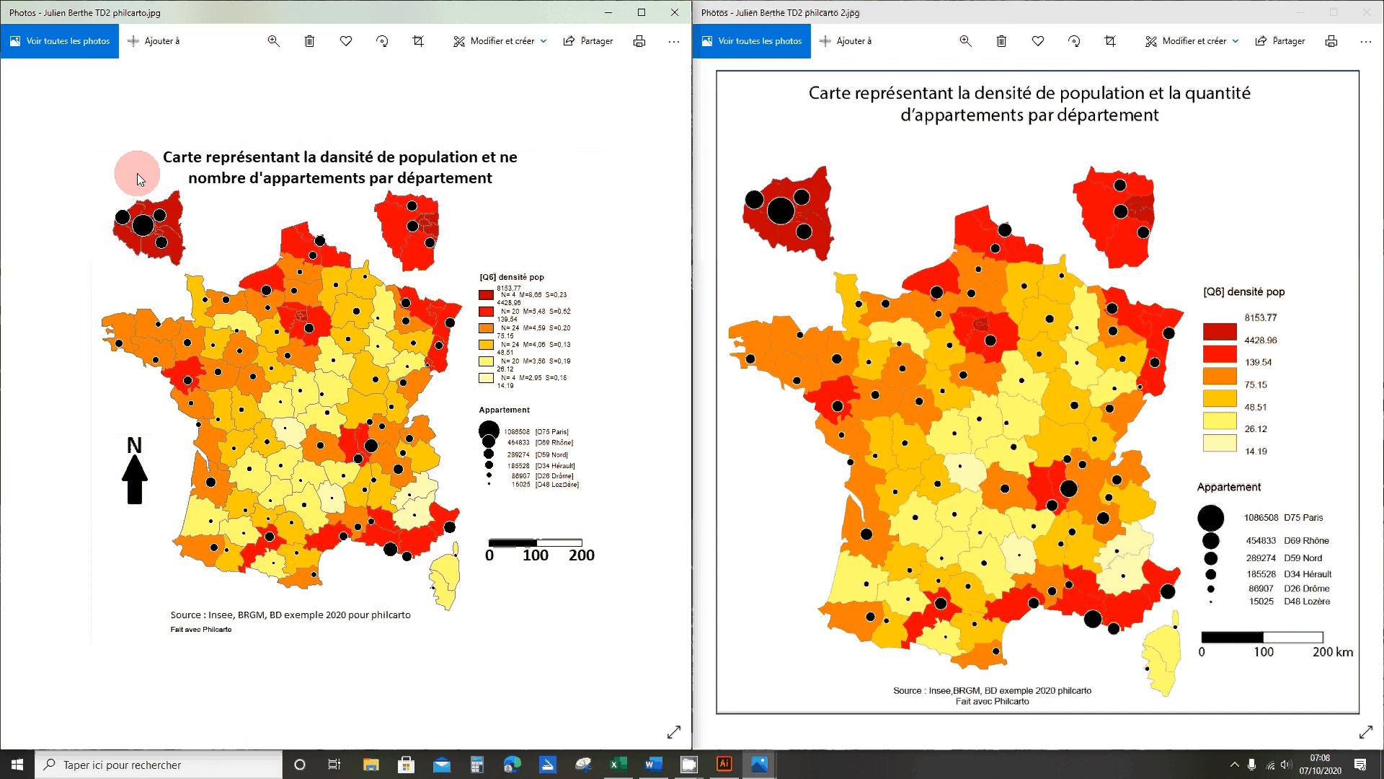